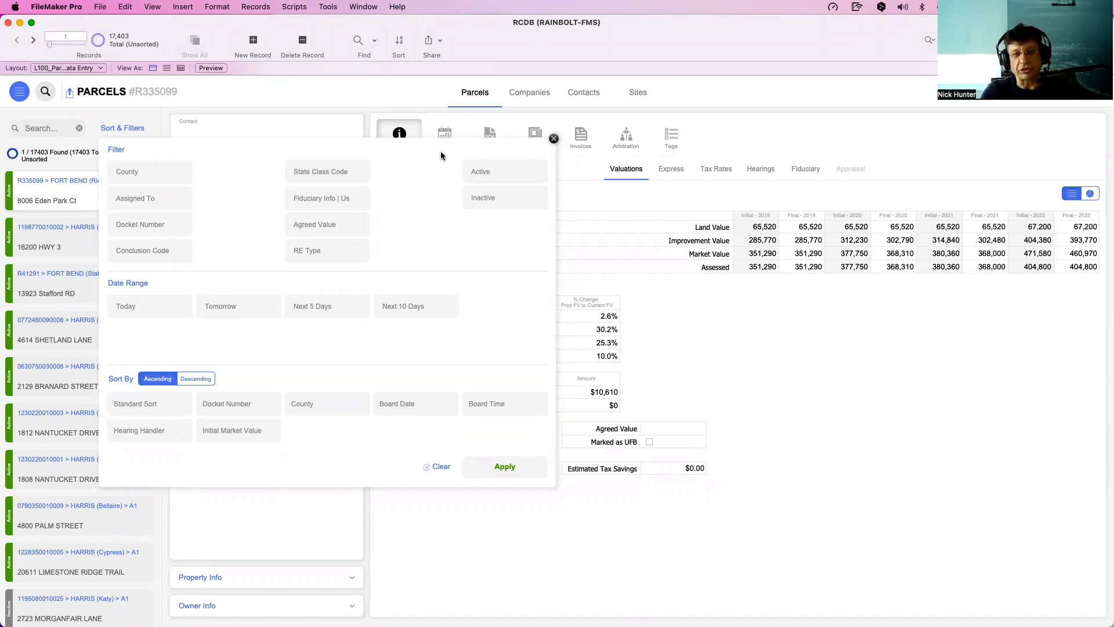
pyautogui.click(331, 179)
pyautogui.click(311, 255)
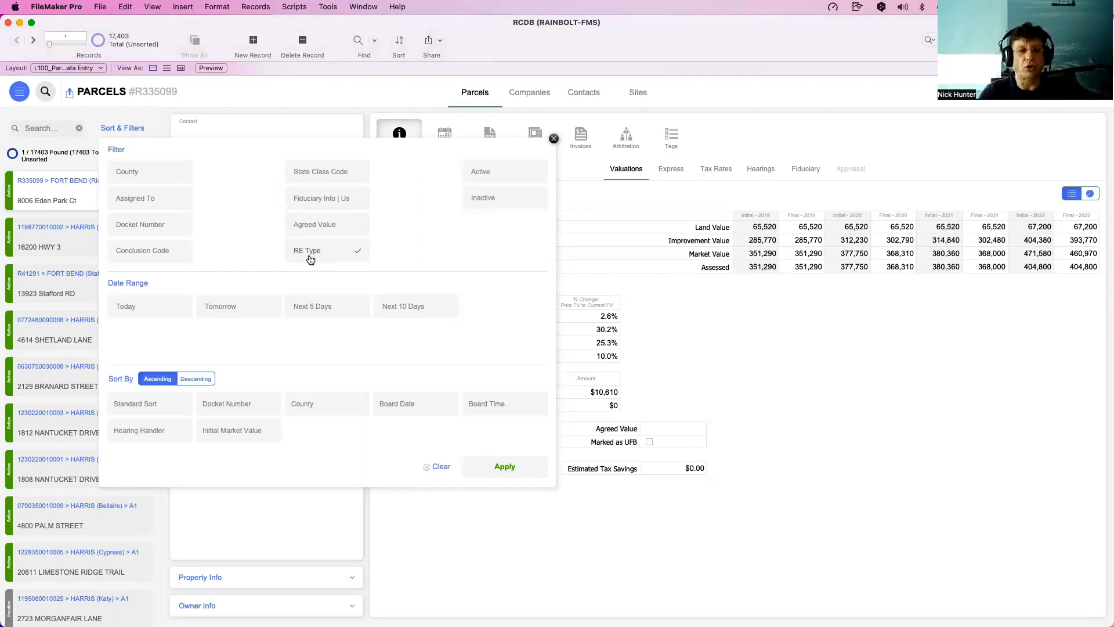
pyautogui.click(318, 246)
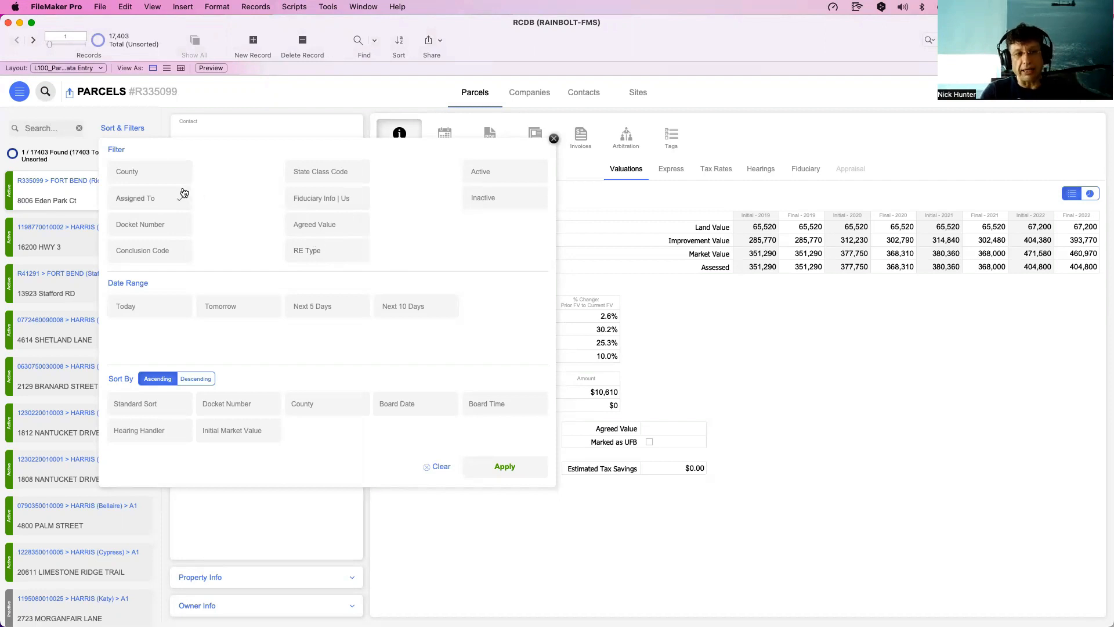
pyautogui.click(144, 178)
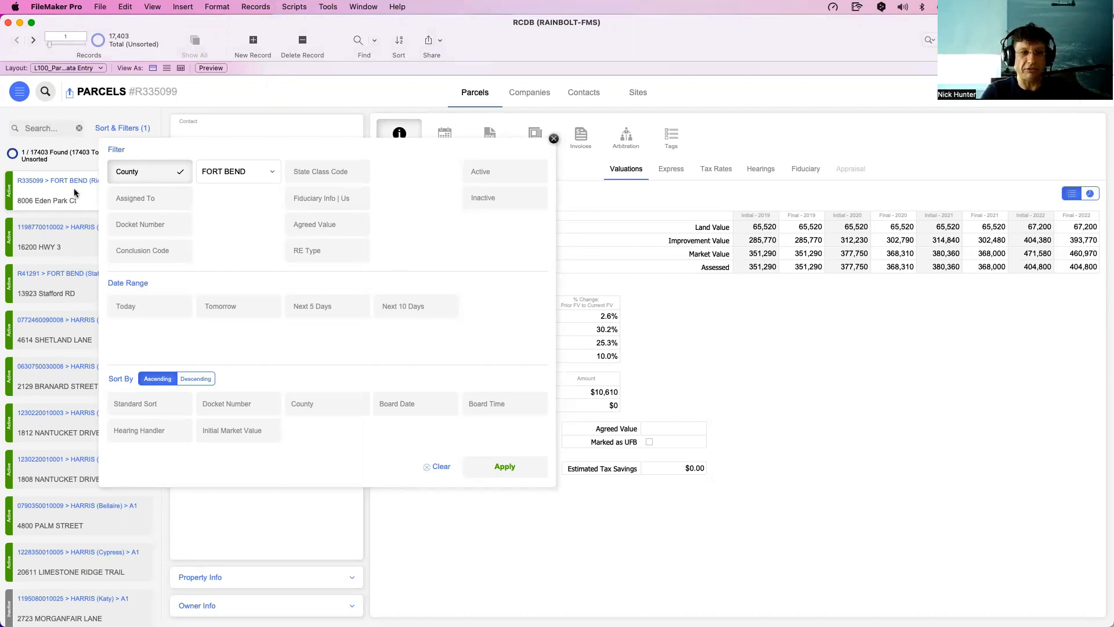
pyautogui.click(130, 177)
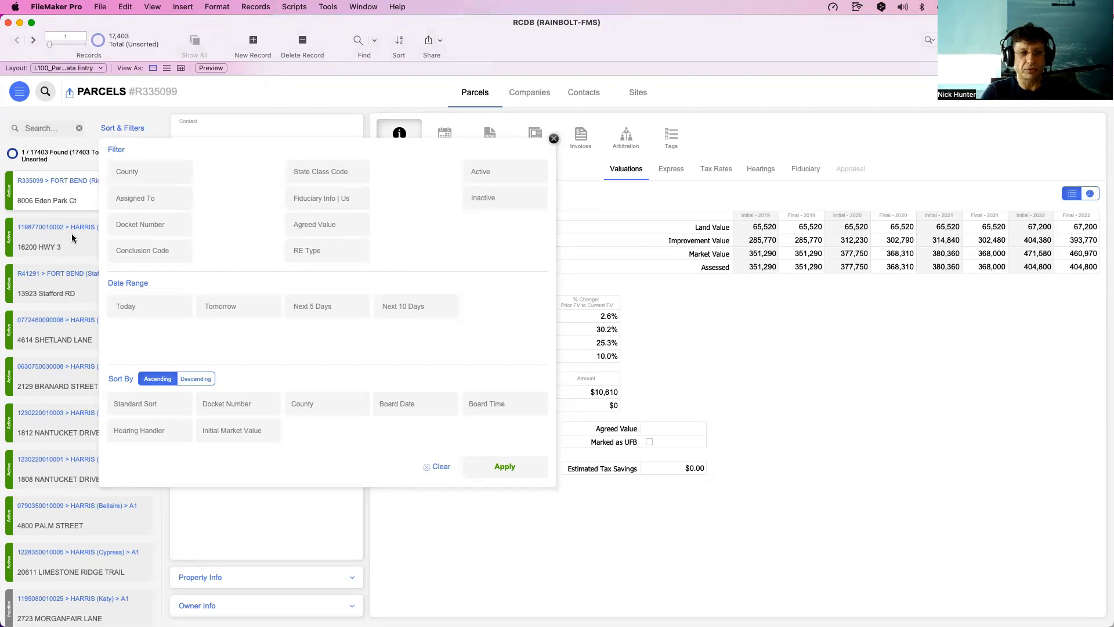
# Select the second parcel in the list and enable the County filter with HARRIS in the sort and filter options.
pyautogui.click(73, 239)
pyautogui.click(128, 128)
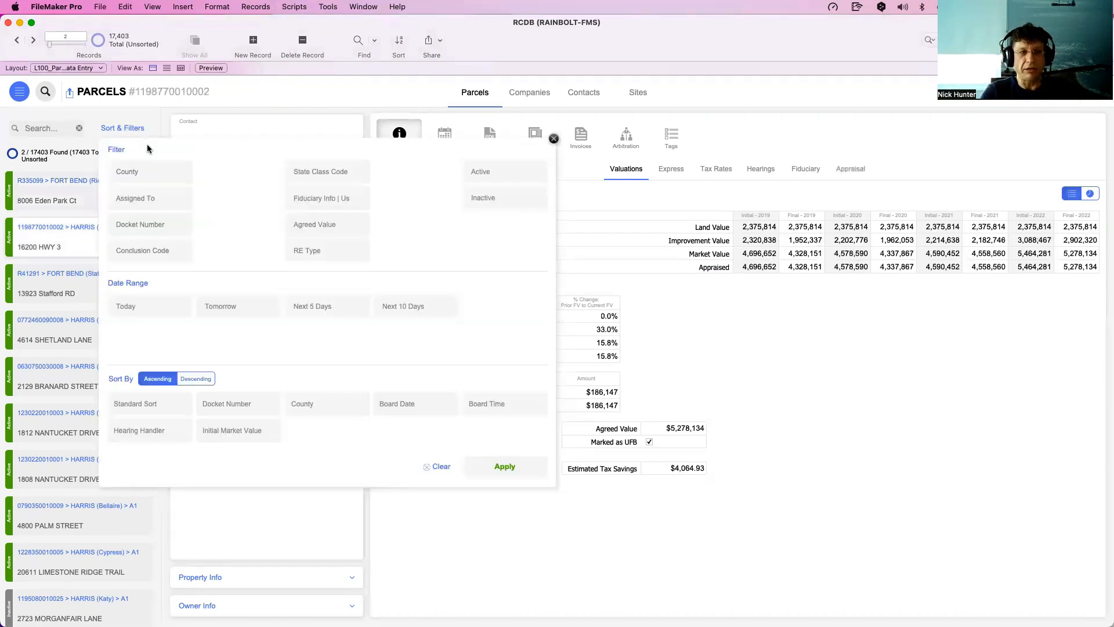
pyautogui.click(155, 177)
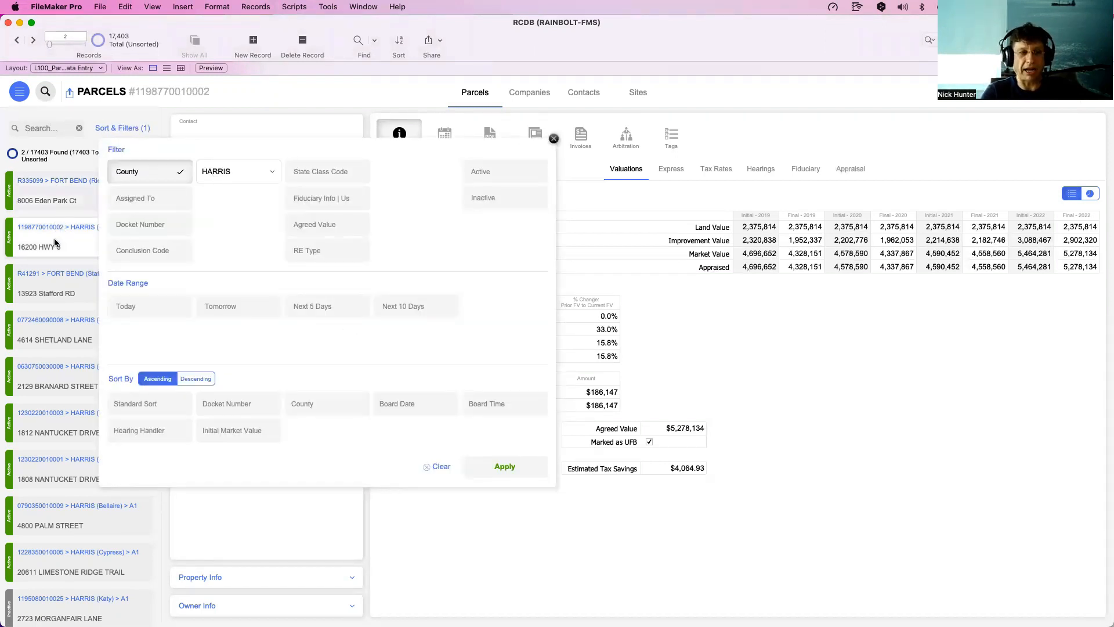
pyautogui.click(227, 172)
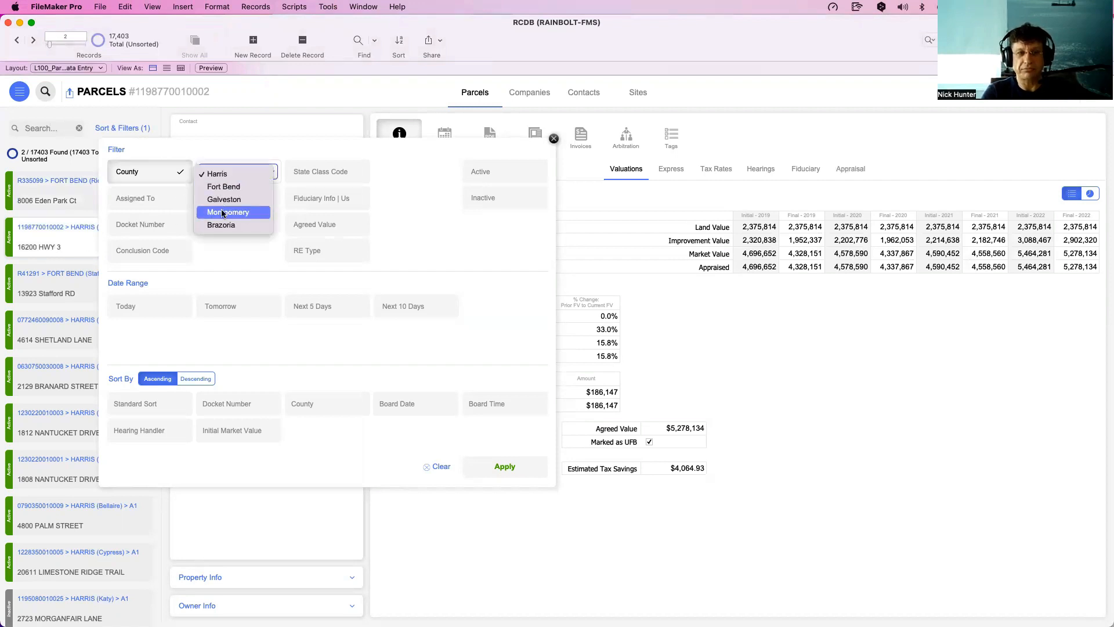
pyautogui.click(227, 238)
# Add the Assigned To filter, keeping the selected parcel's assigned person.
pyautogui.click(172, 204)
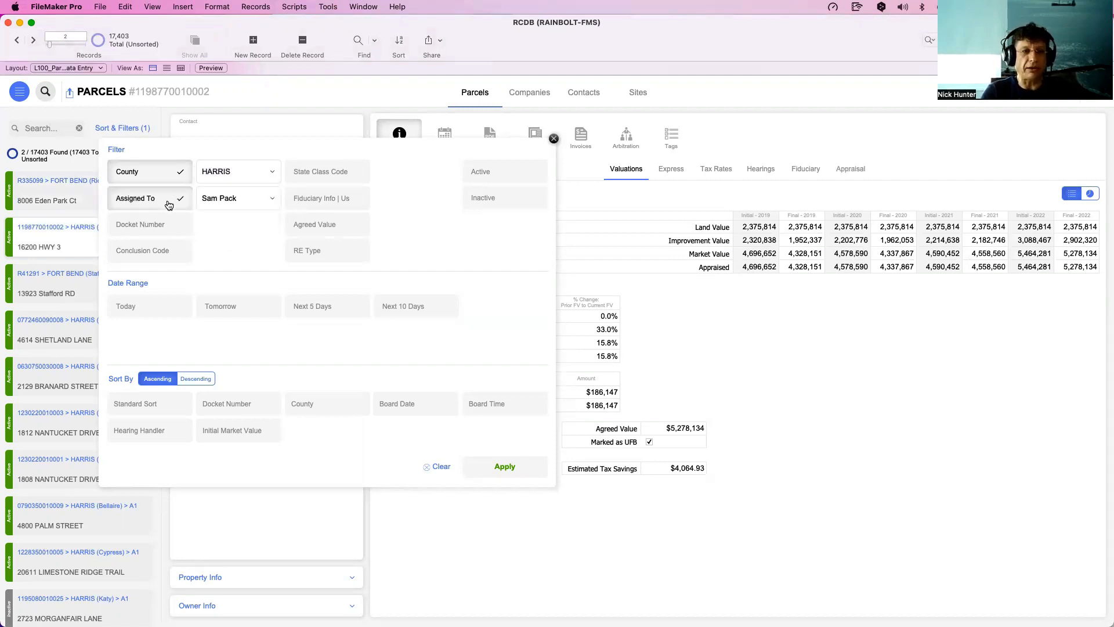
pyautogui.click(213, 200)
pyautogui.click(140, 204)
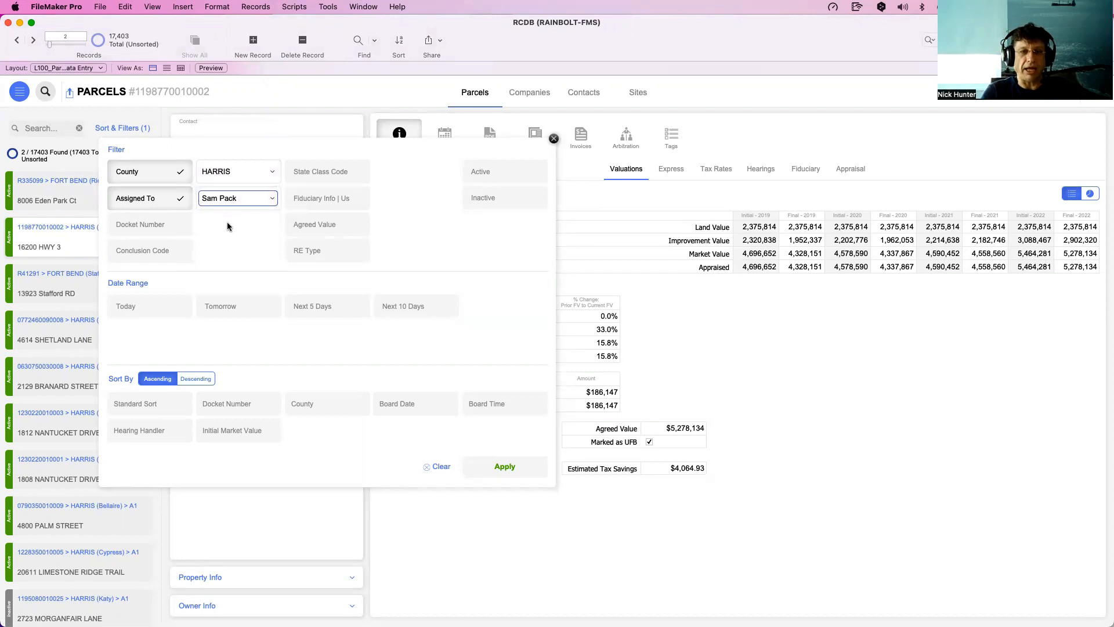
# Add a State Class Code filter set to B1 Real, Residential, Multi-Family and apply the filters.
pyautogui.click(322, 173)
pyautogui.click(418, 175)
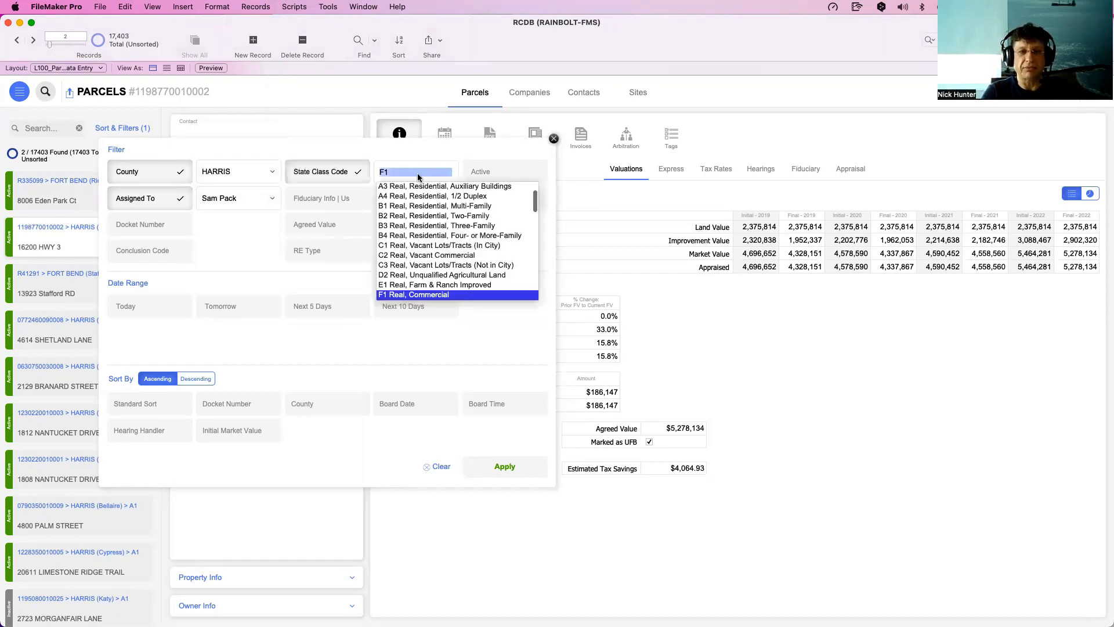
pyautogui.click(391, 153)
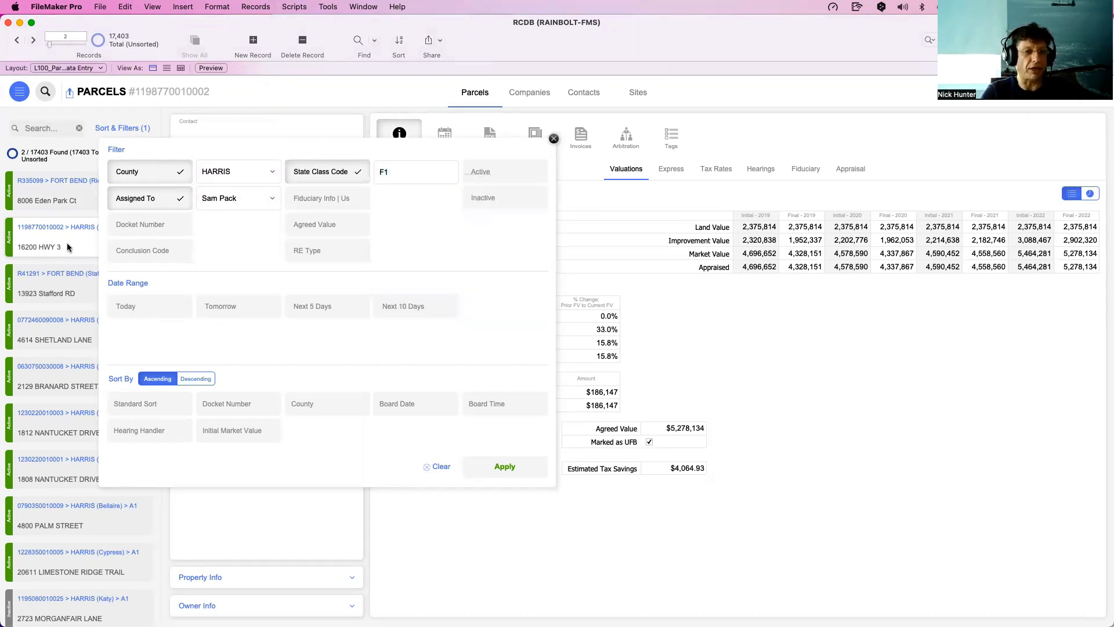
pyautogui.click(410, 175)
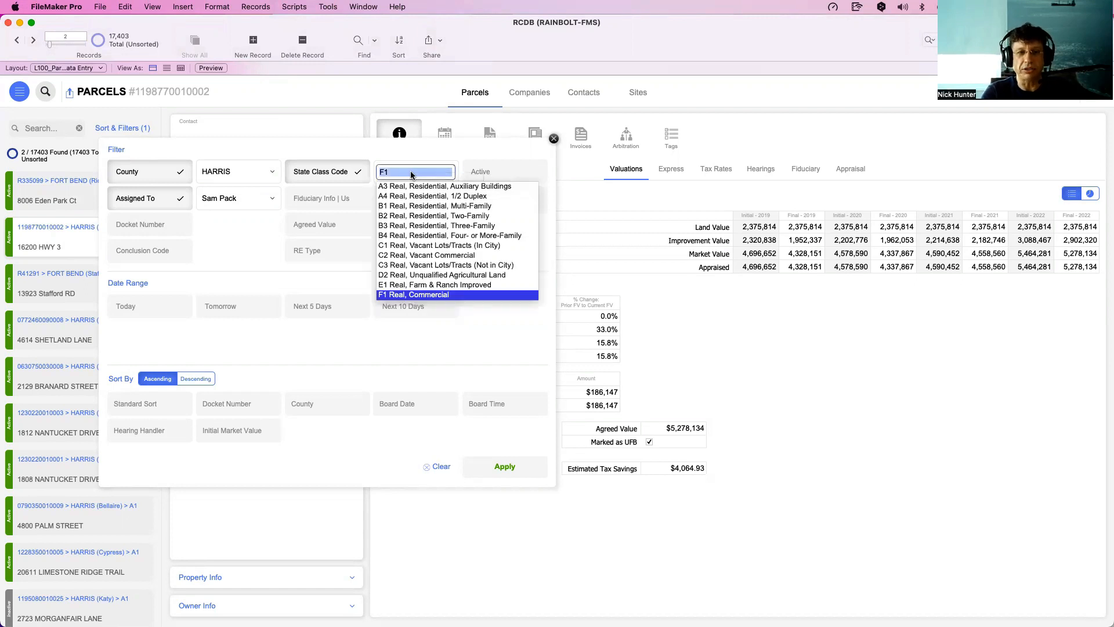
pyautogui.click(396, 214)
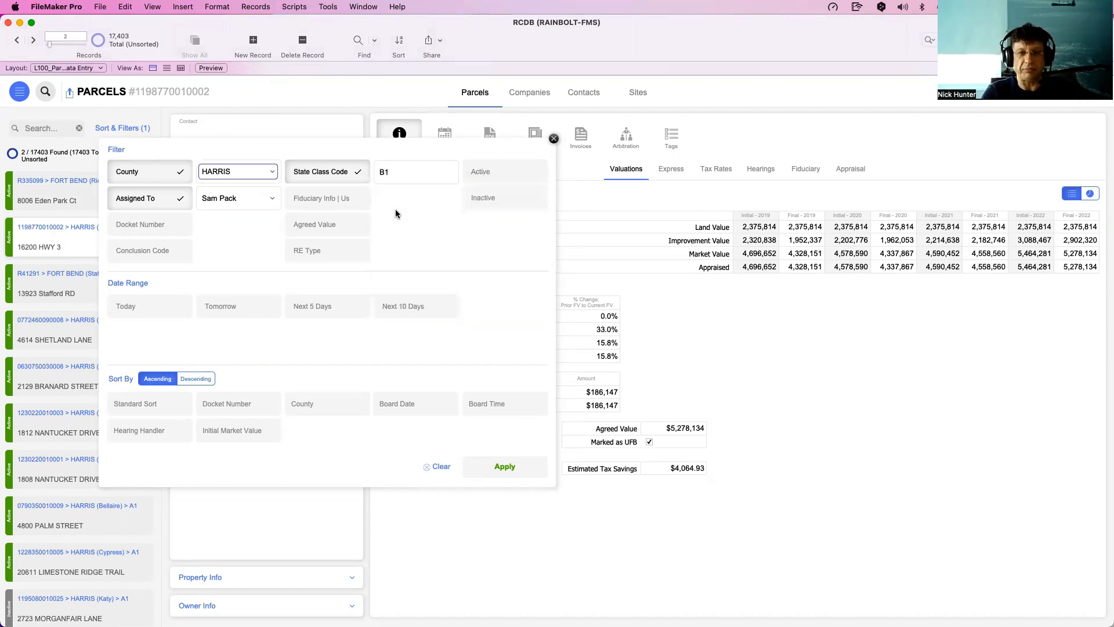
pyautogui.click(493, 476)
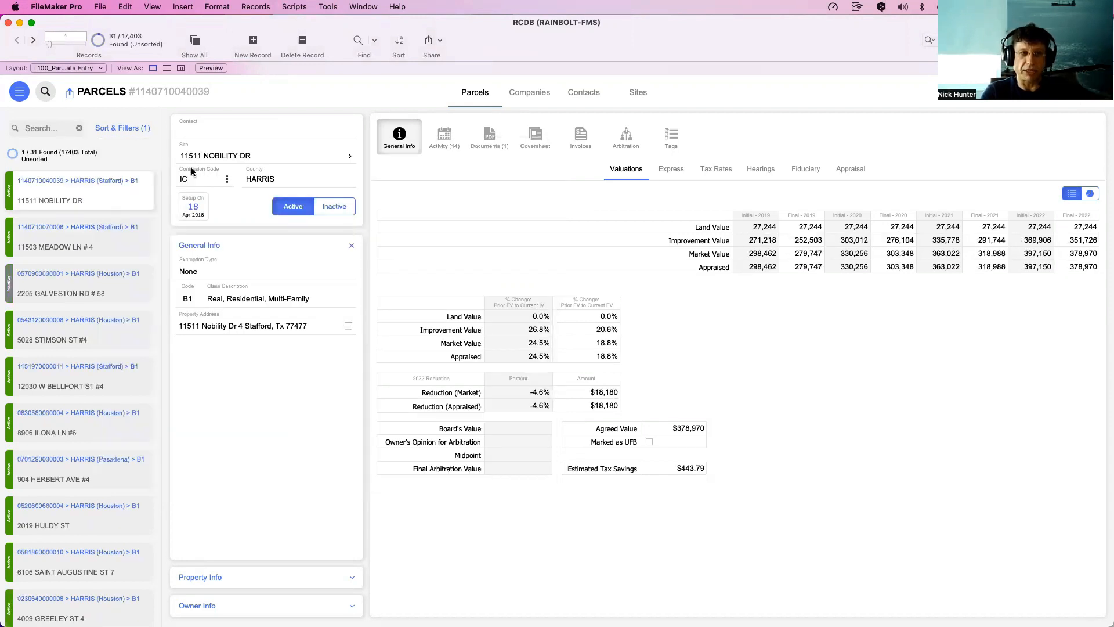
# Change the State Class Code filter to A3, restrict the parcels to Inactive, and apply the filters.
pyautogui.click(142, 134)
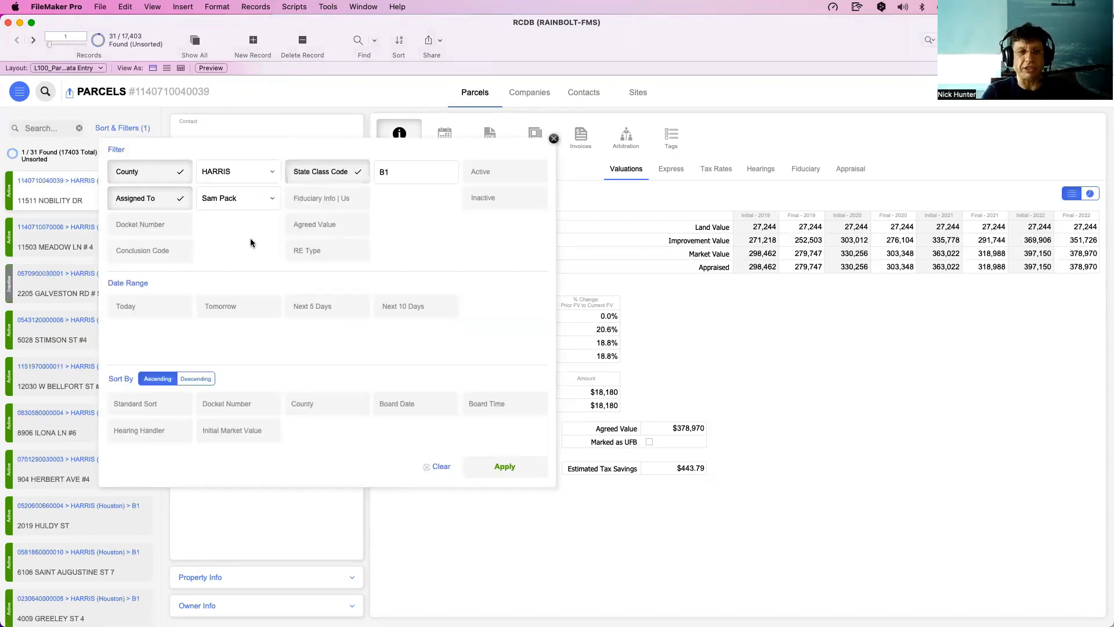
pyautogui.click(392, 175)
pyautogui.click(408, 226)
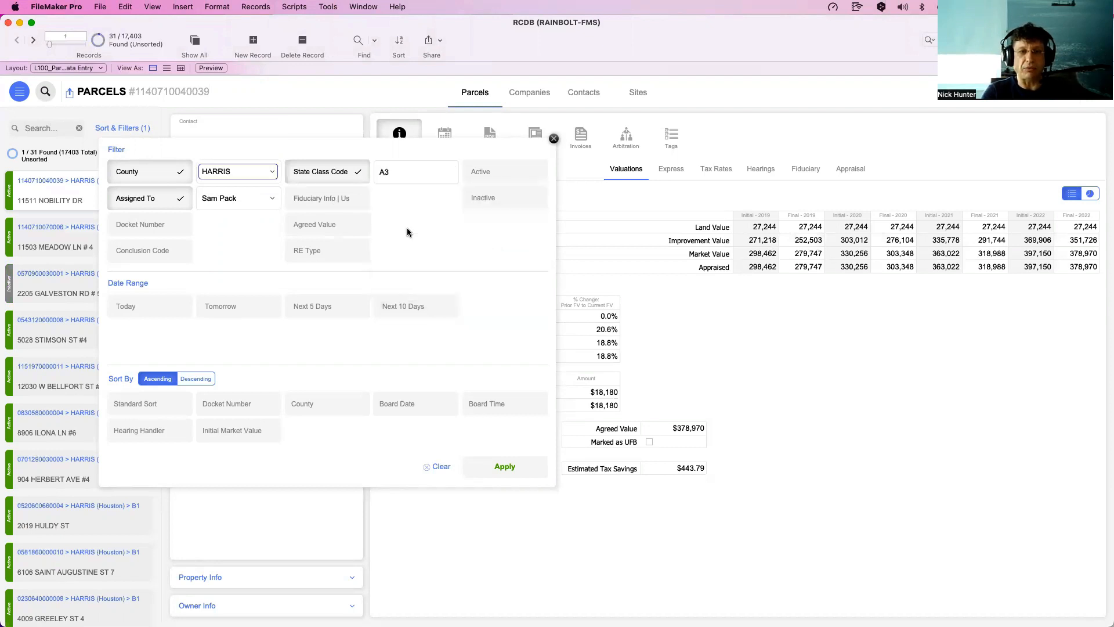
pyautogui.click(505, 203)
pyautogui.click(509, 467)
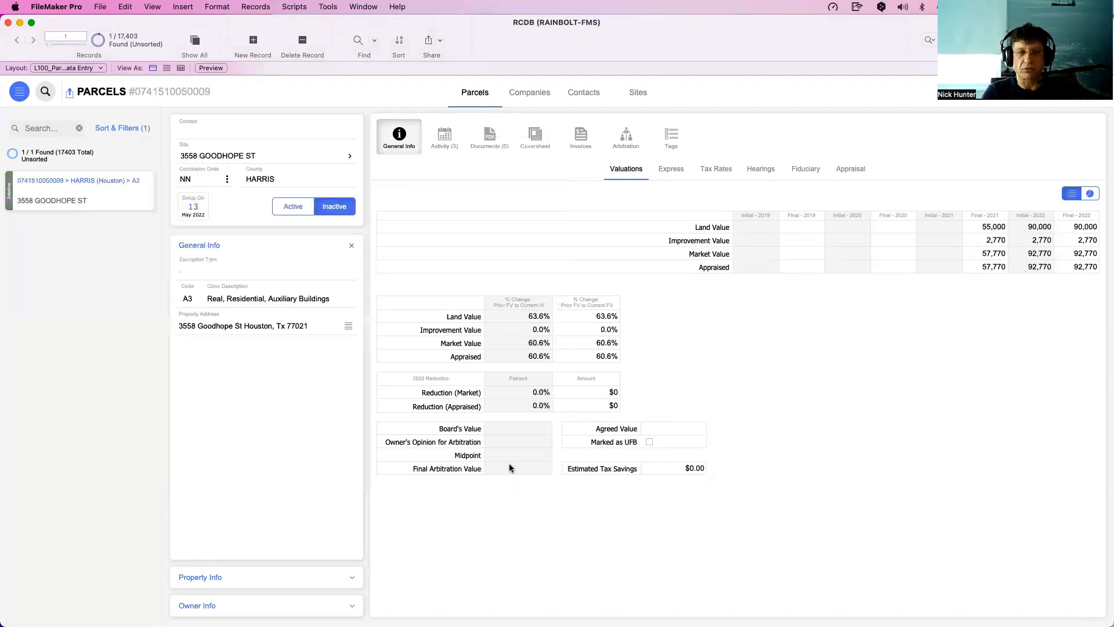
# Switch the parcel status filter to Active and apply it.
pyautogui.click(138, 129)
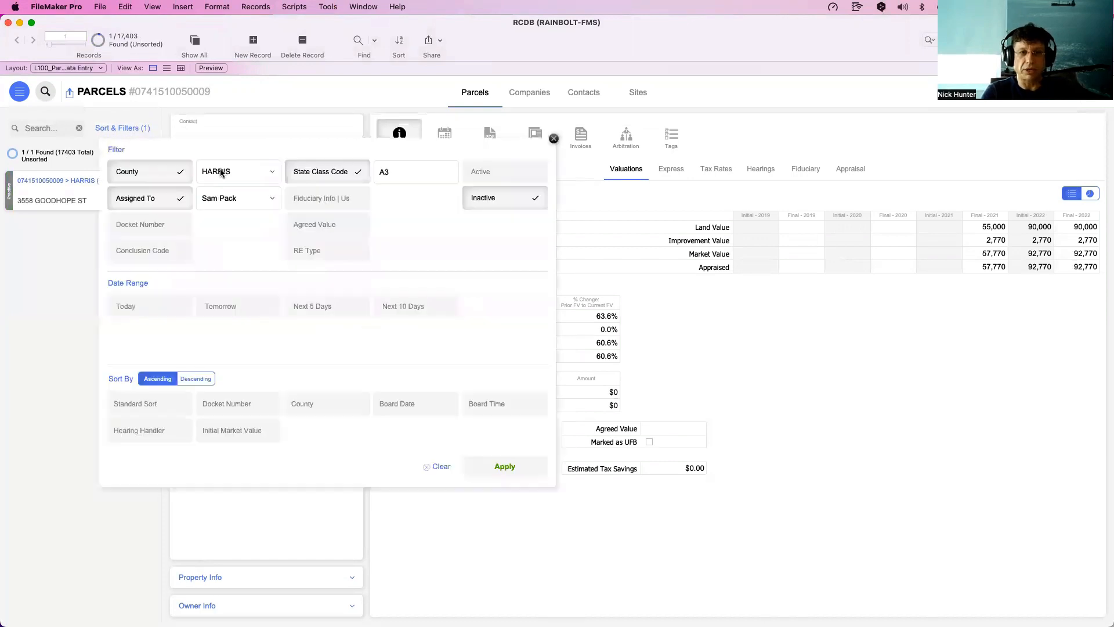
pyautogui.click(480, 174)
pyautogui.click(488, 467)
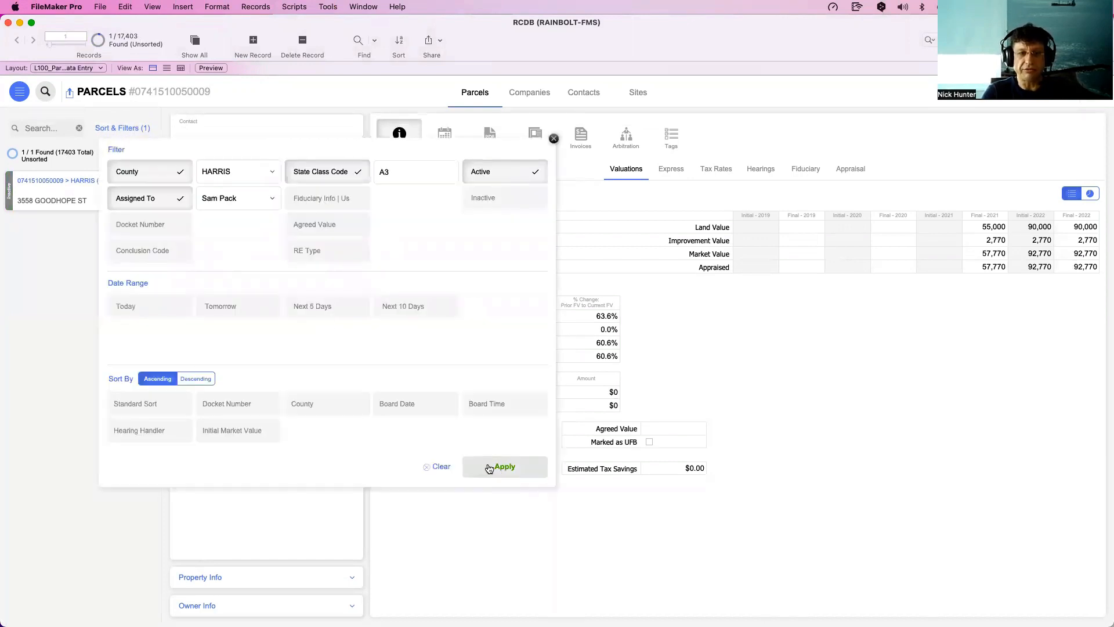
# Replace the State Class Code filter with the Agreed Value filter and apply it to the parcel list.
pyautogui.click(126, 127)
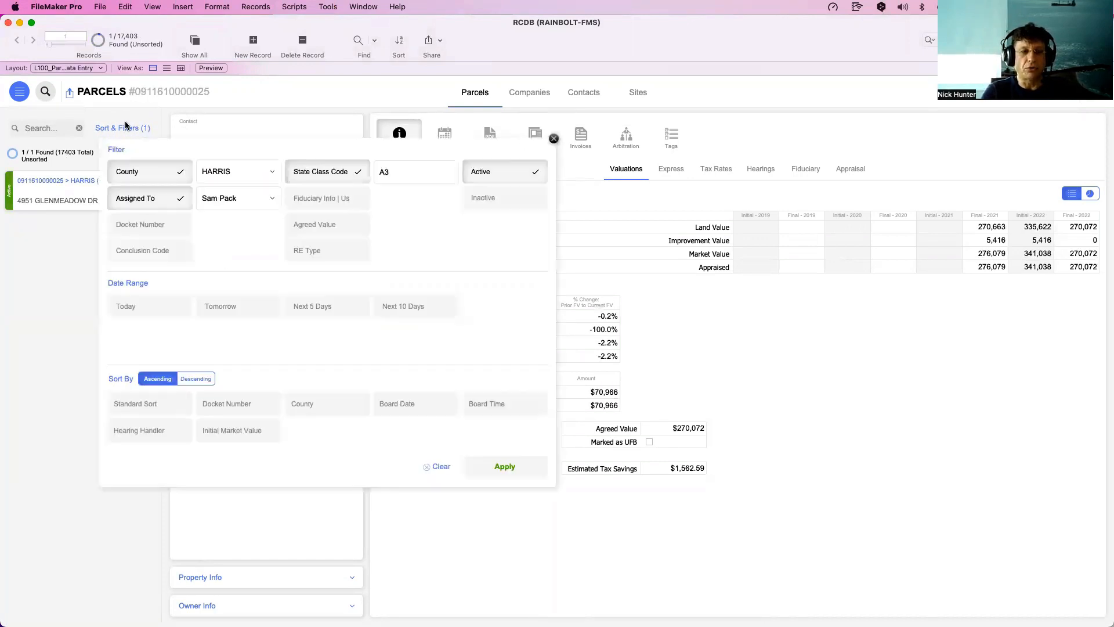
pyautogui.click(360, 176)
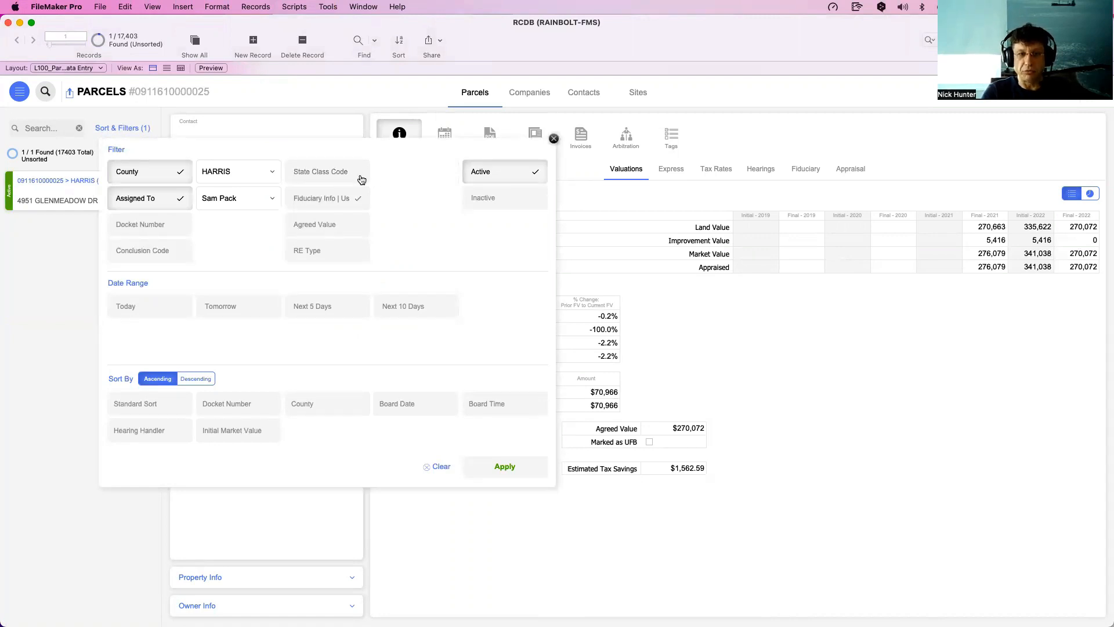
pyautogui.click(339, 226)
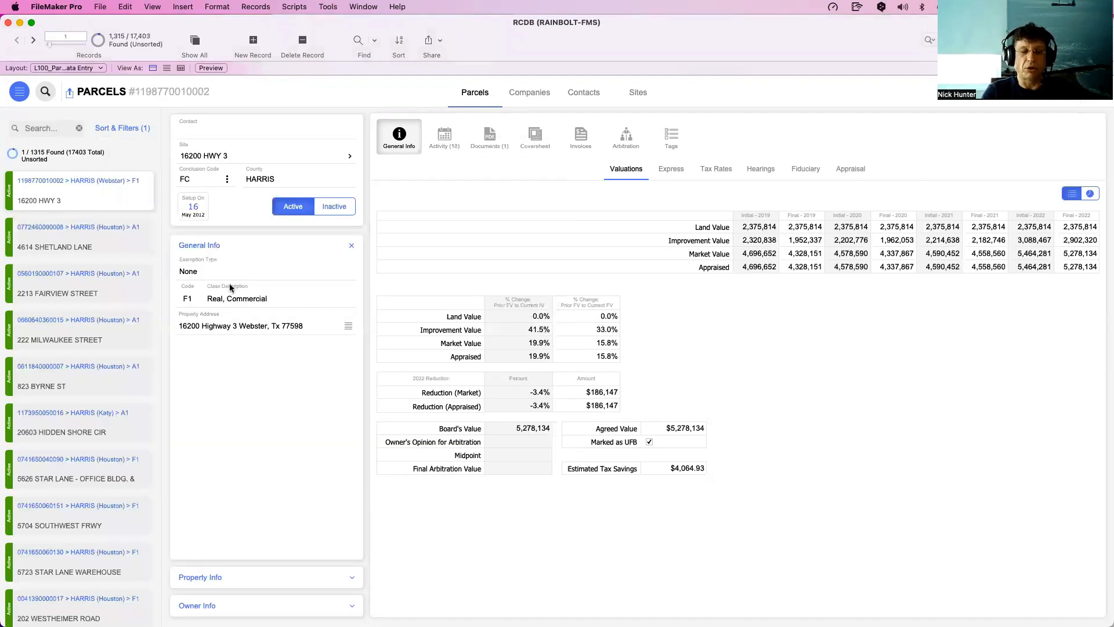
# Sort the filtered parcels by Docket Number in ascending order.
pyautogui.click(115, 128)
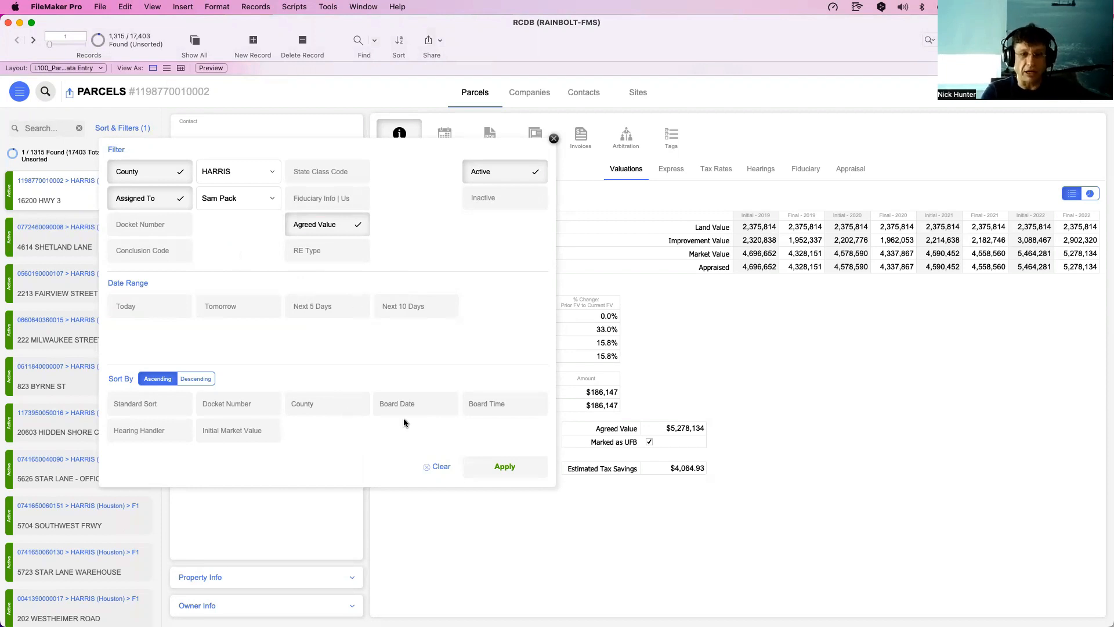
pyautogui.click(323, 409)
pyautogui.click(322, 413)
pyautogui.click(231, 407)
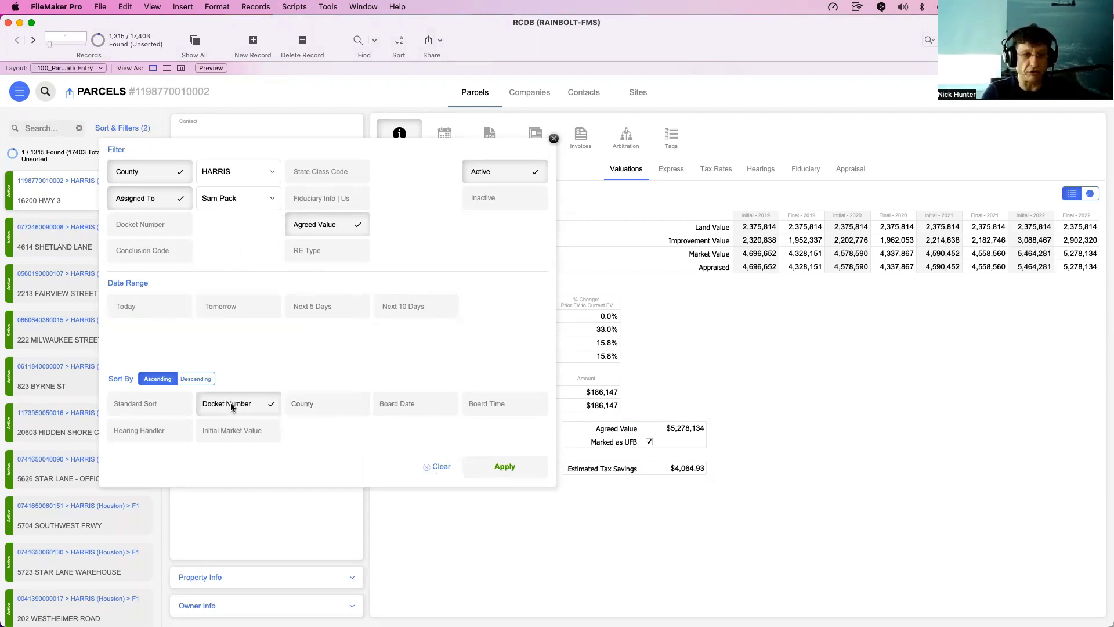
pyautogui.click(501, 468)
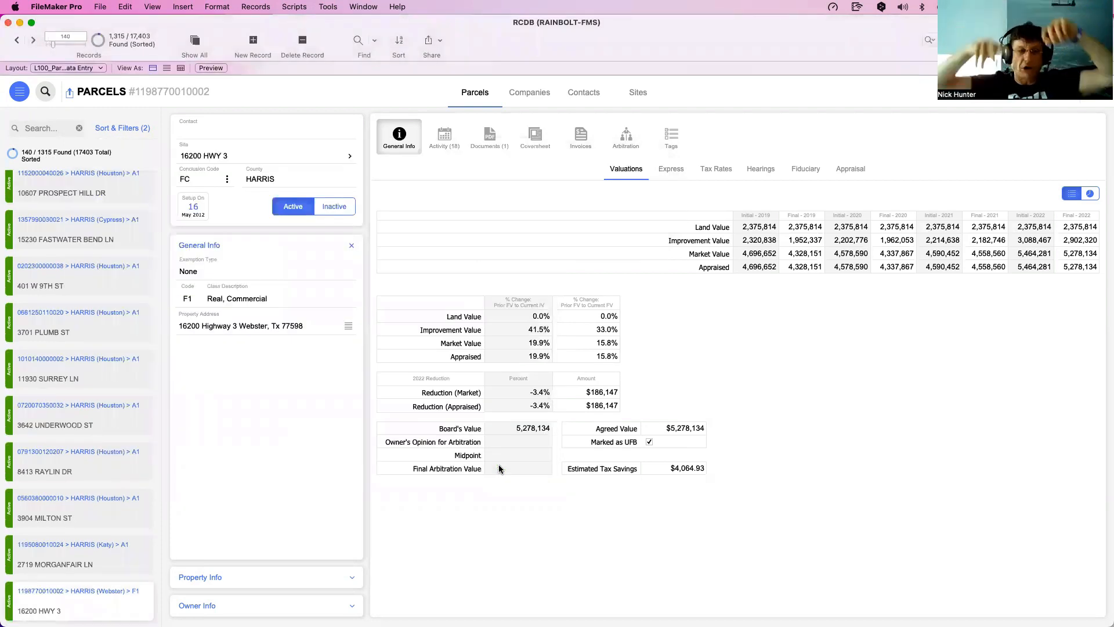
pyautogui.click(134, 130)
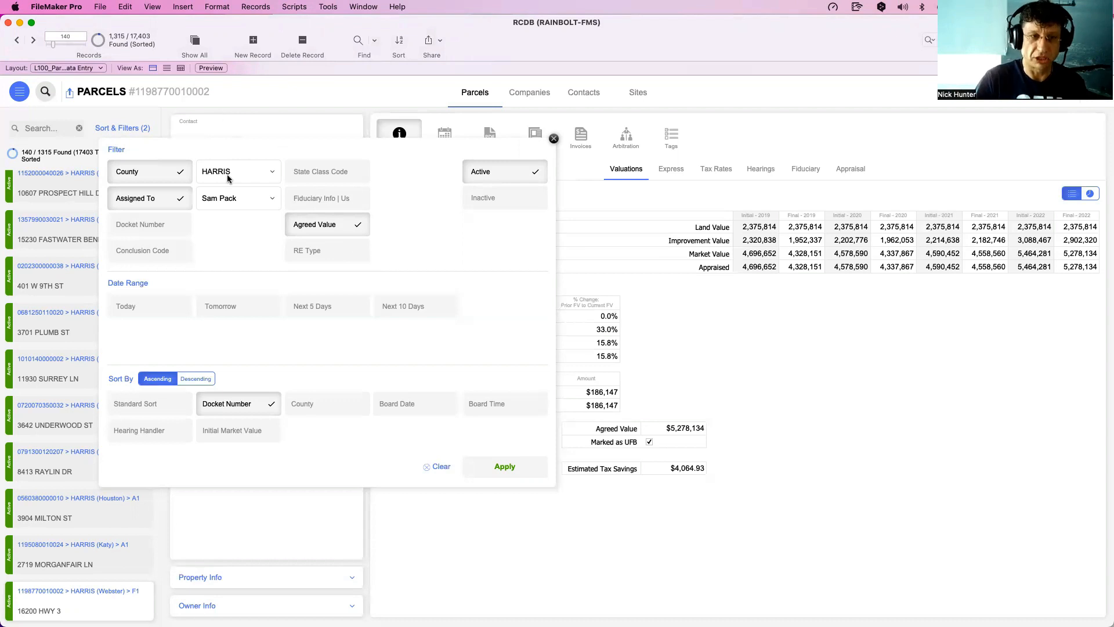
pyautogui.click(336, 208)
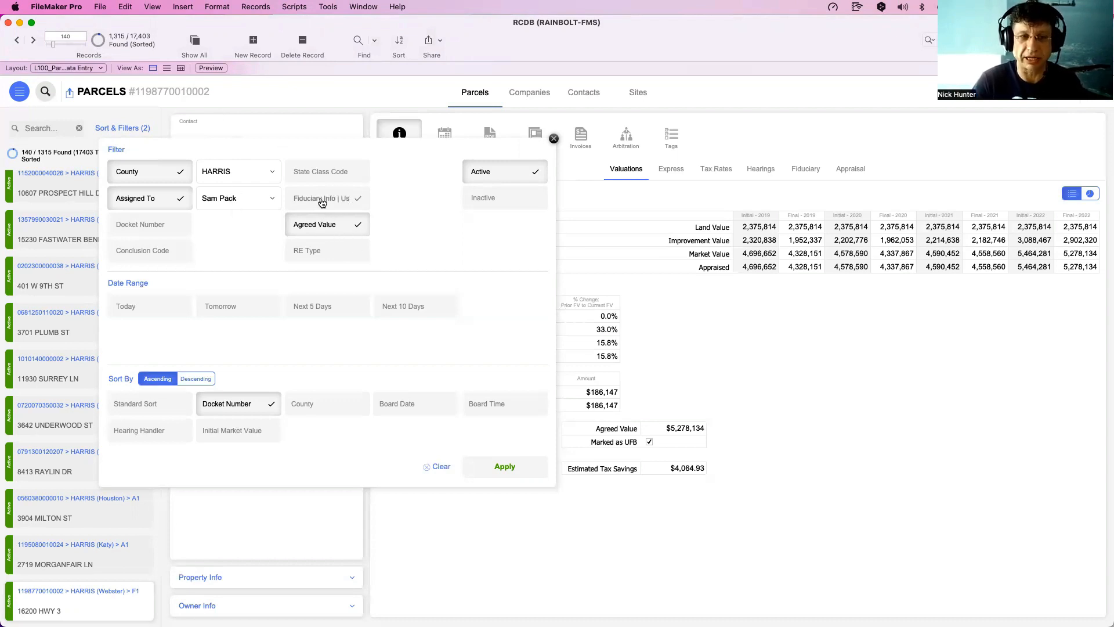
pyautogui.click(319, 231)
pyautogui.click(320, 230)
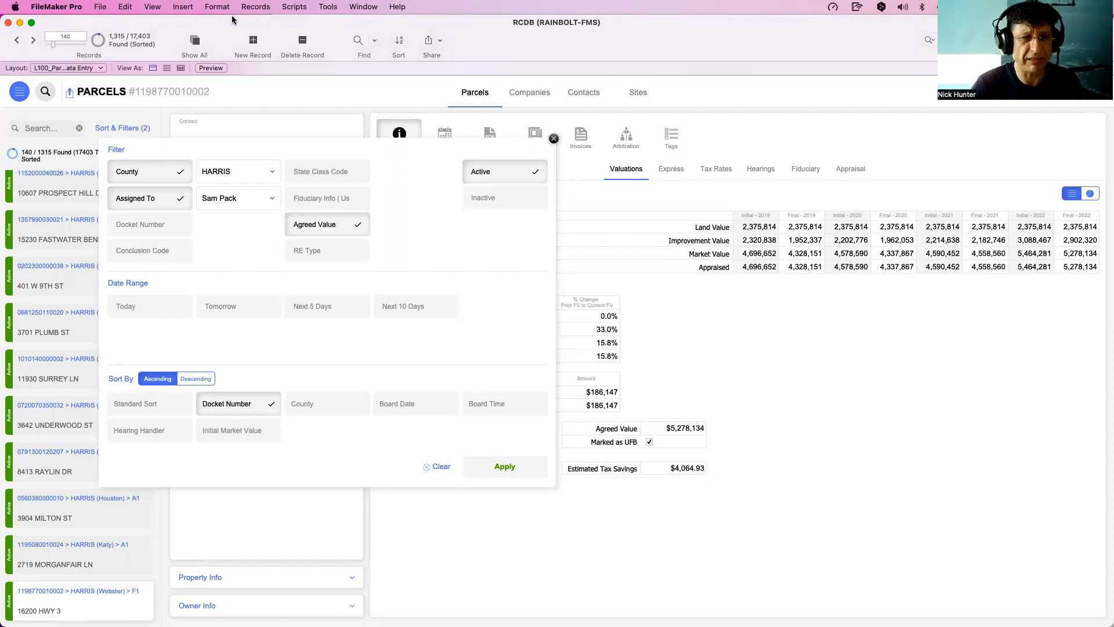
# Move the RCDB parcels window and the RCDB - 2 layout window aside to uncover the browser window behind them.
pyautogui.moveTo(232, 20); pyautogui.dragTo(398, 450)
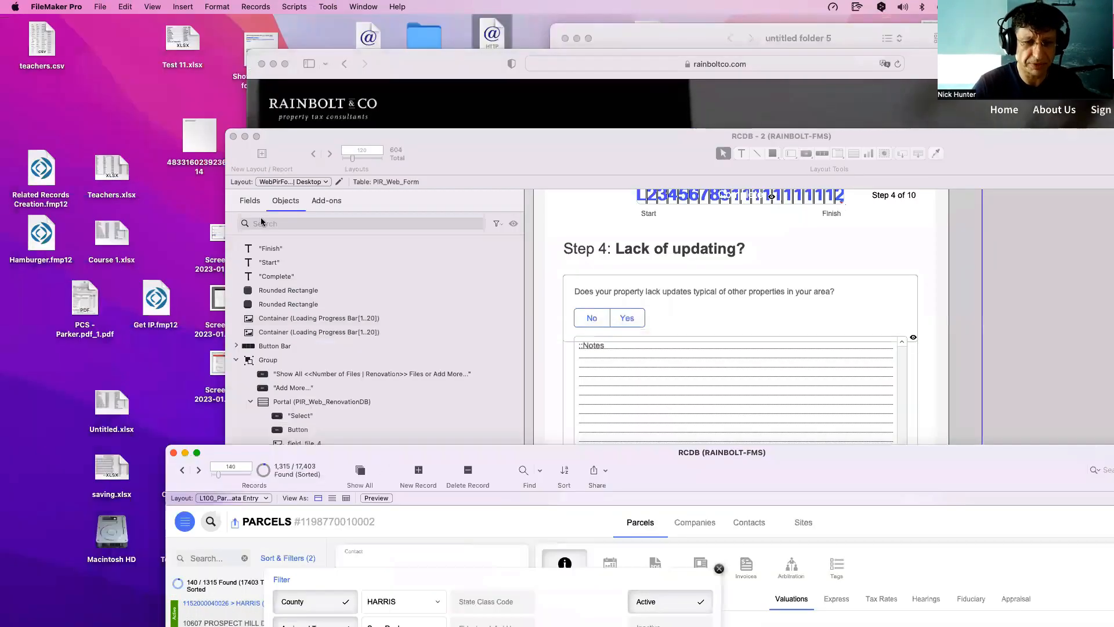
pyautogui.moveTo(261, 222); pyautogui.dragTo(247, 176)
pyautogui.click(257, 274)
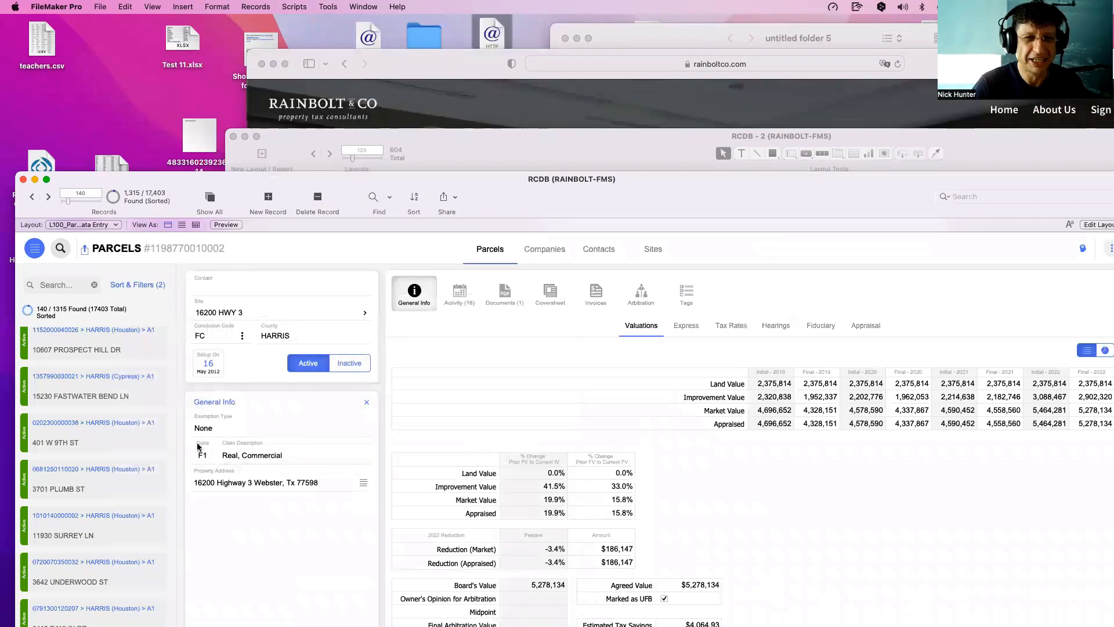
pyautogui.moveTo(197, 447); pyautogui.dragTo(149, 506)
pyautogui.click(612, 186)
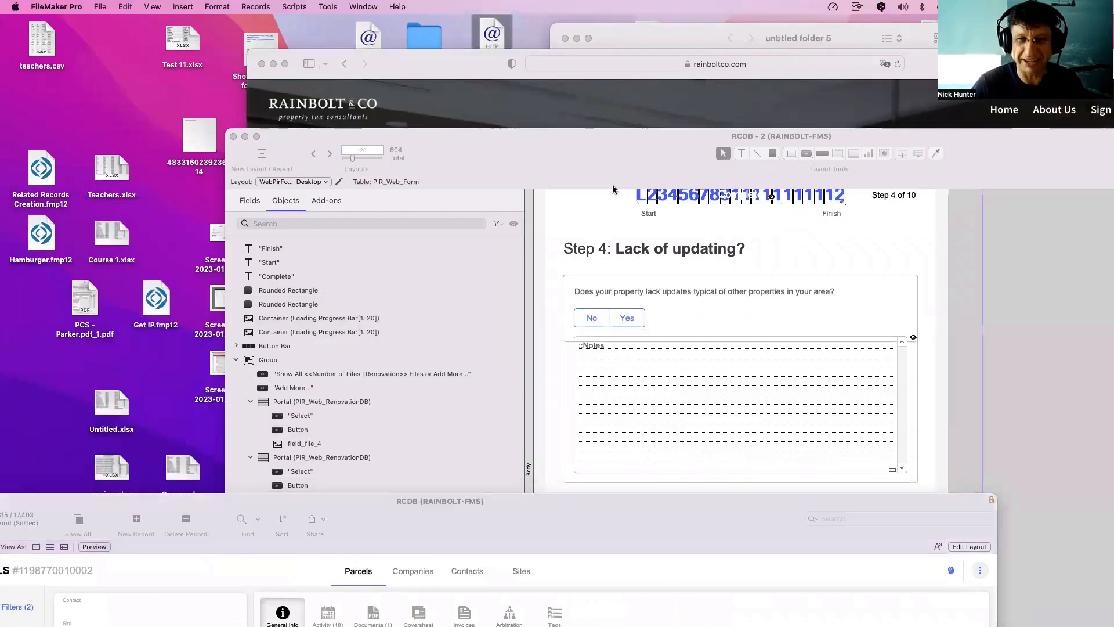
pyautogui.moveTo(607, 156); pyautogui.dragTo(539, 130)
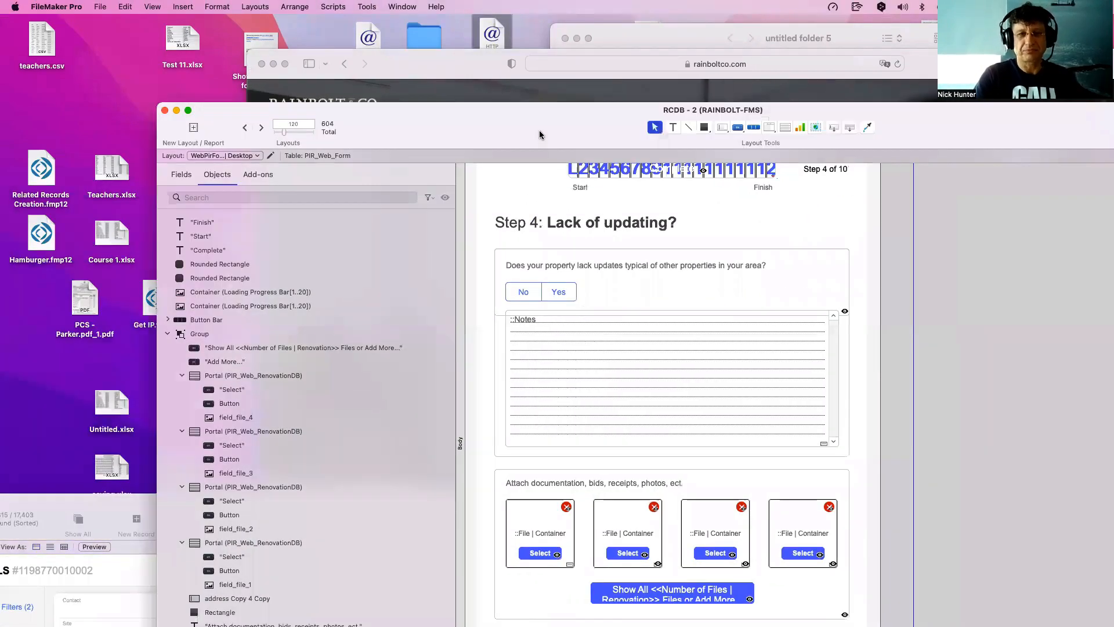
# Switch to Safari, close the rainboltco.com page, and show the selected property's documents in the client portal.
pyautogui.click(458, 69)
pyautogui.press('super+w')
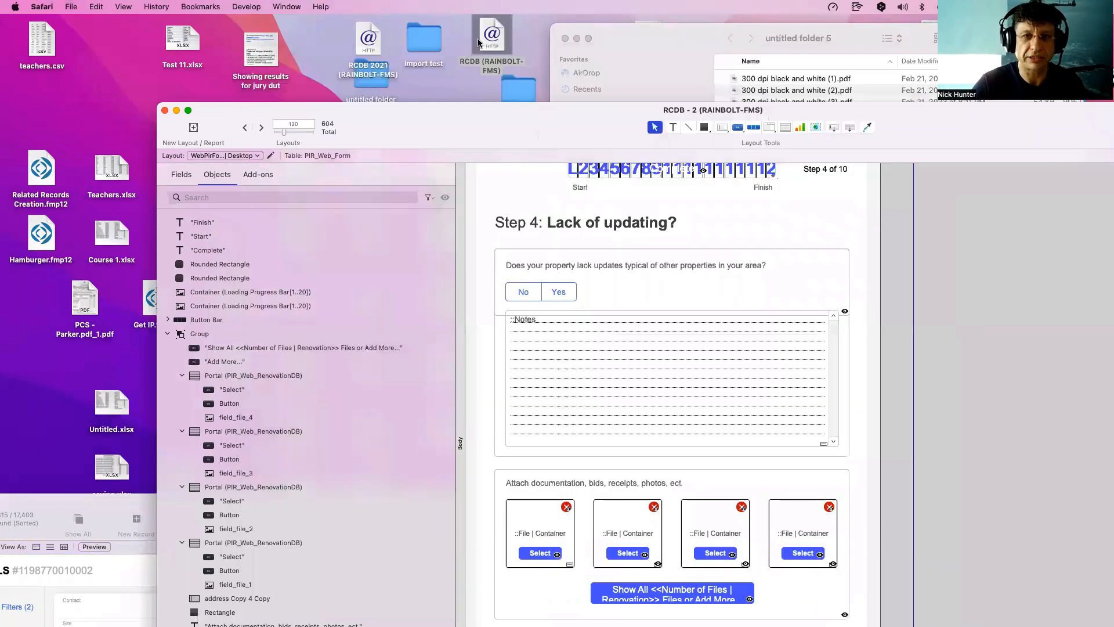
pyautogui.doubleClick(481, 37)
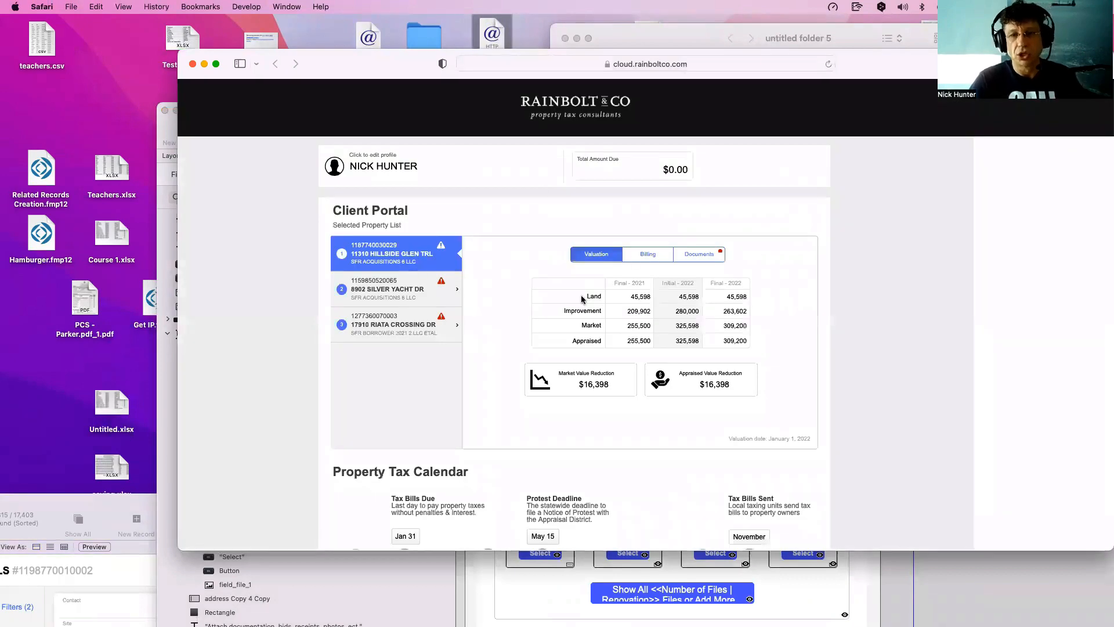
pyautogui.click(714, 255)
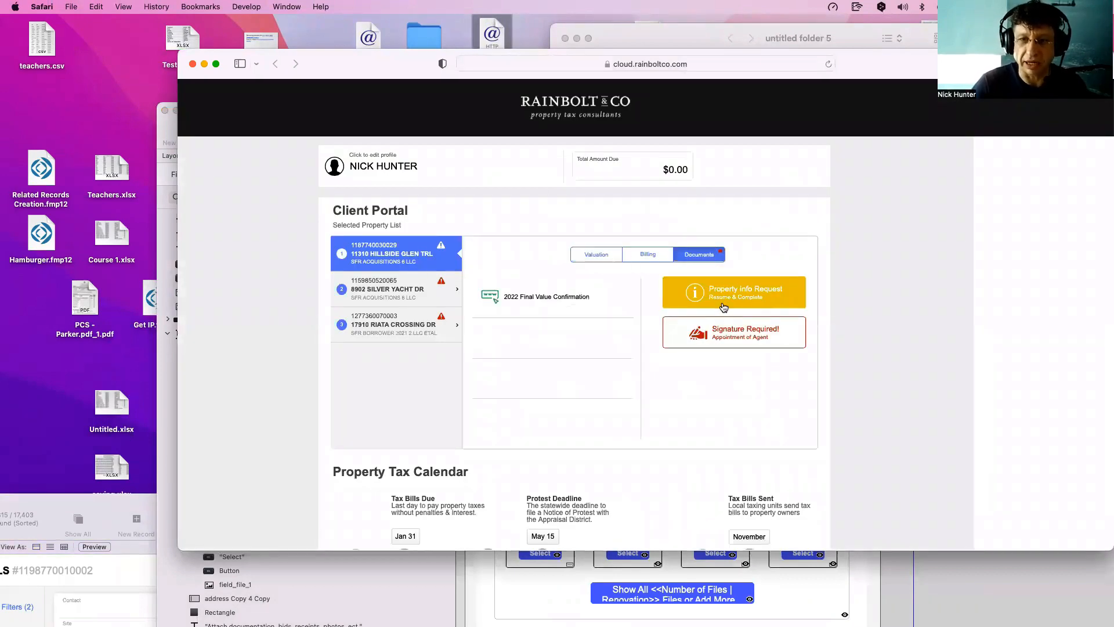
# Resume the Property Info Request and continue through its pages to Step 4: Lack of updating.
pyautogui.click(724, 307)
pyautogui.scroll(-3, 569, 468)
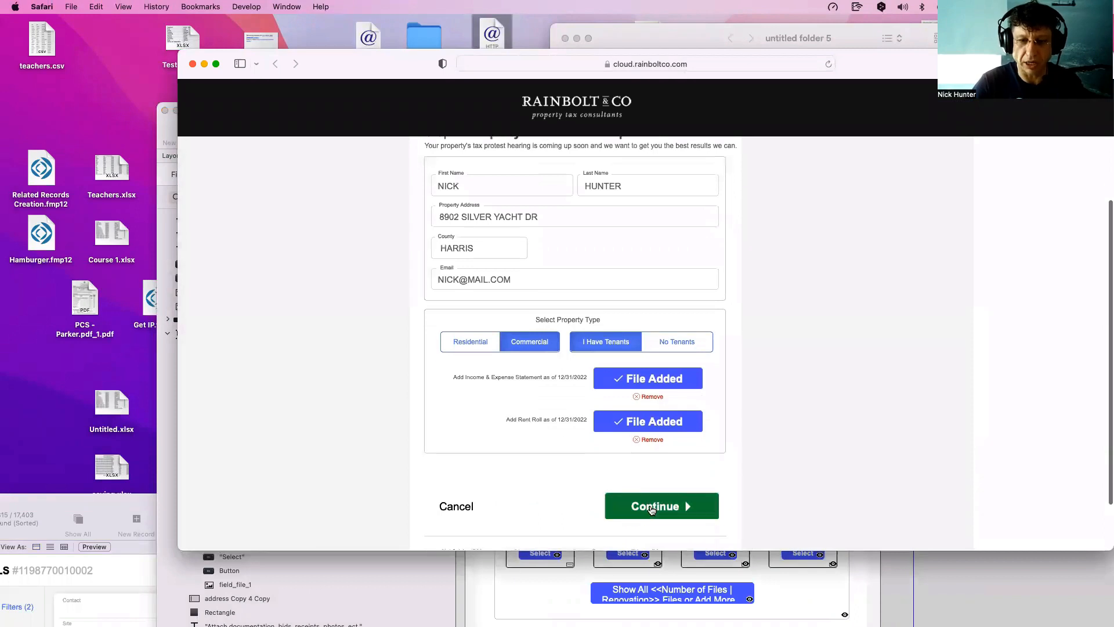
pyautogui.click(651, 508)
pyautogui.scroll(-3, 659, 508)
pyautogui.click(661, 467)
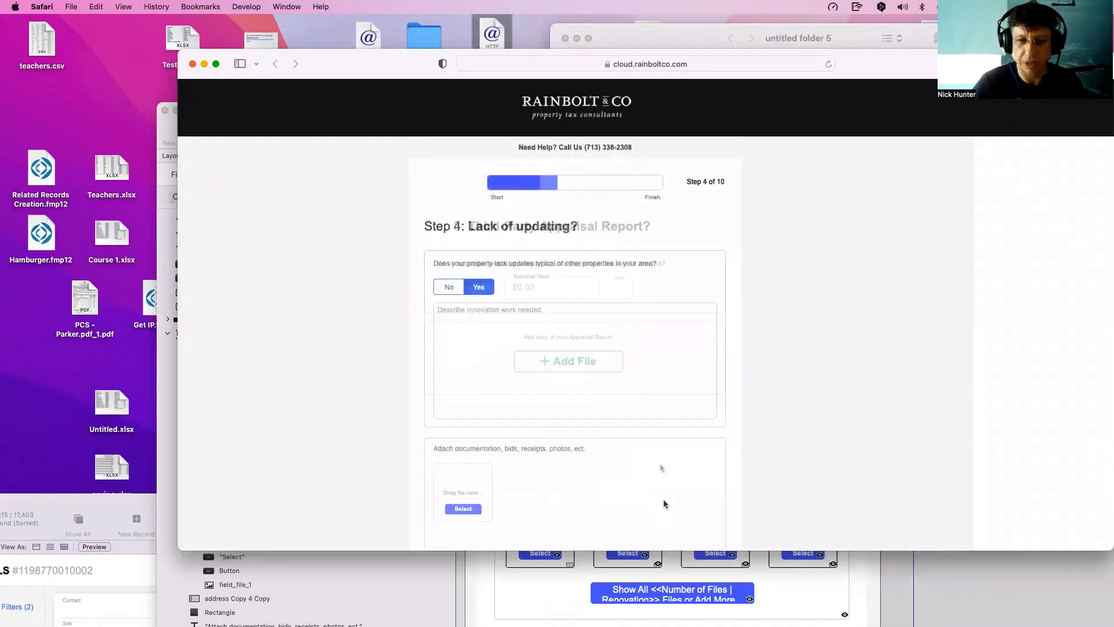
pyautogui.scroll(-1, 662, 500)
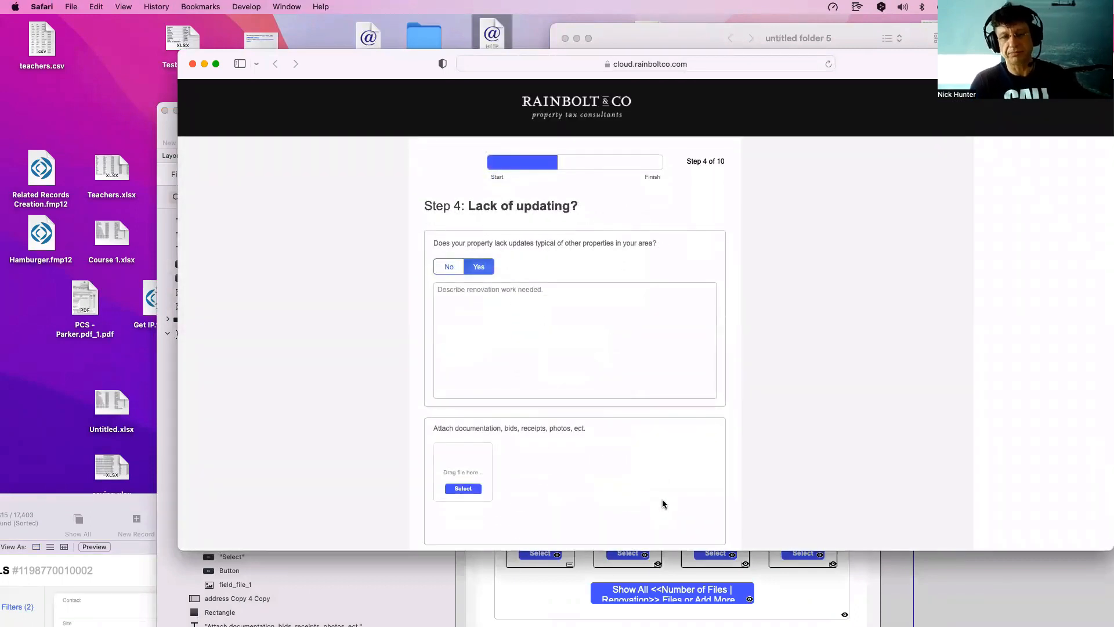
# Attach 300 dpi black and white (1).pdf from the New Docs folder to the Step 4 documentation.
pyautogui.click(463, 488)
pyautogui.click(592, 311)
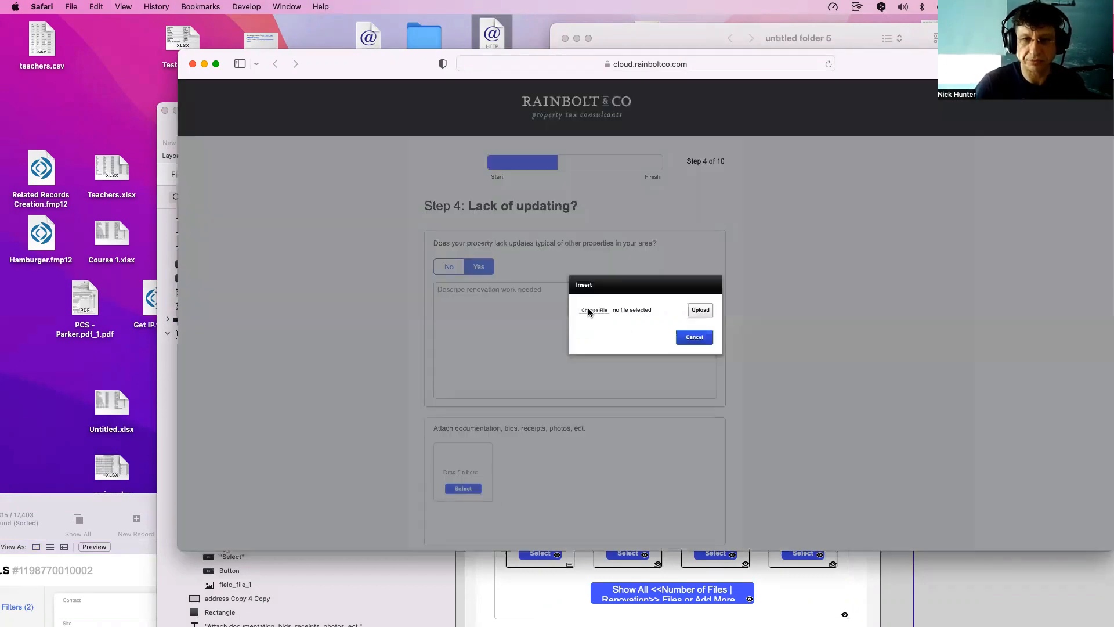
pyautogui.click(541, 245)
pyautogui.doubleClick(541, 245)
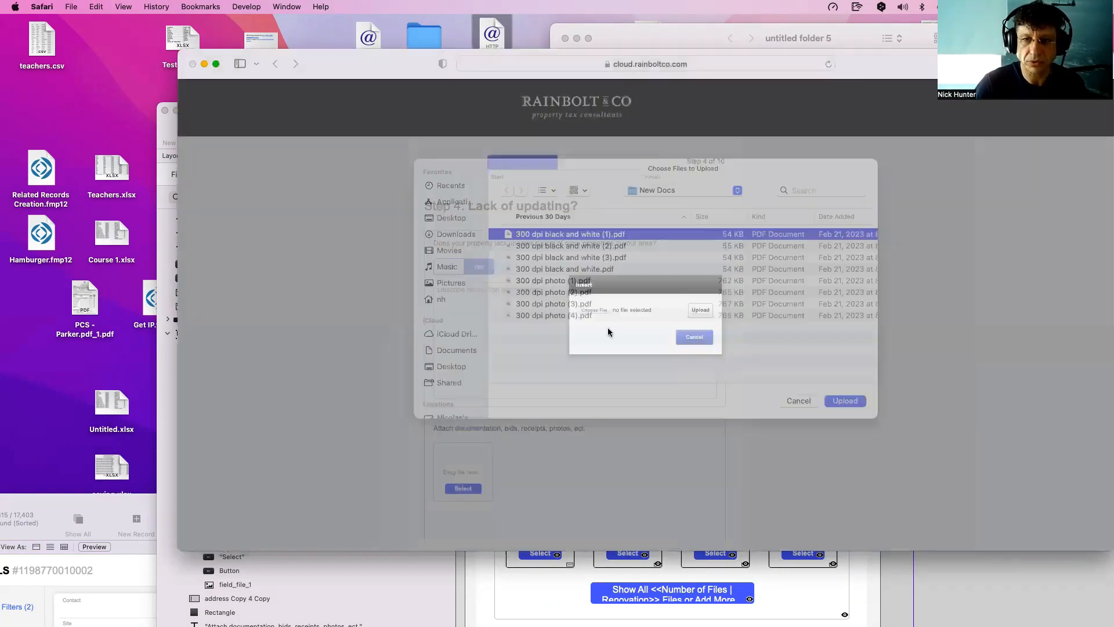
pyautogui.click(691, 310)
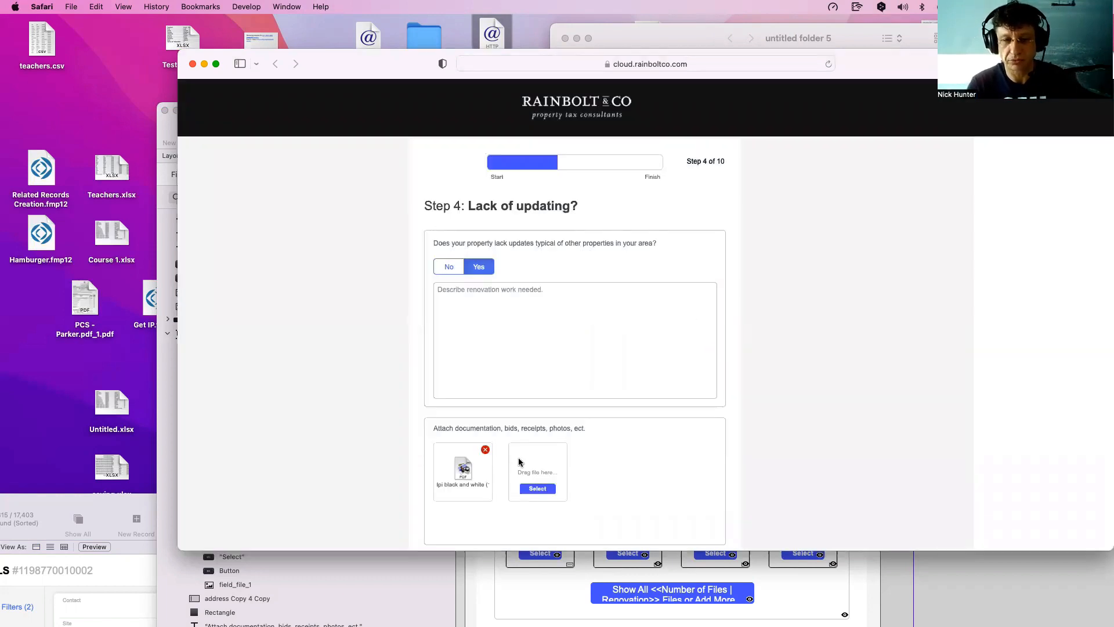
# Upload 300 dpi black and white (2).pdf as the second attachment.
pyautogui.click(531, 492)
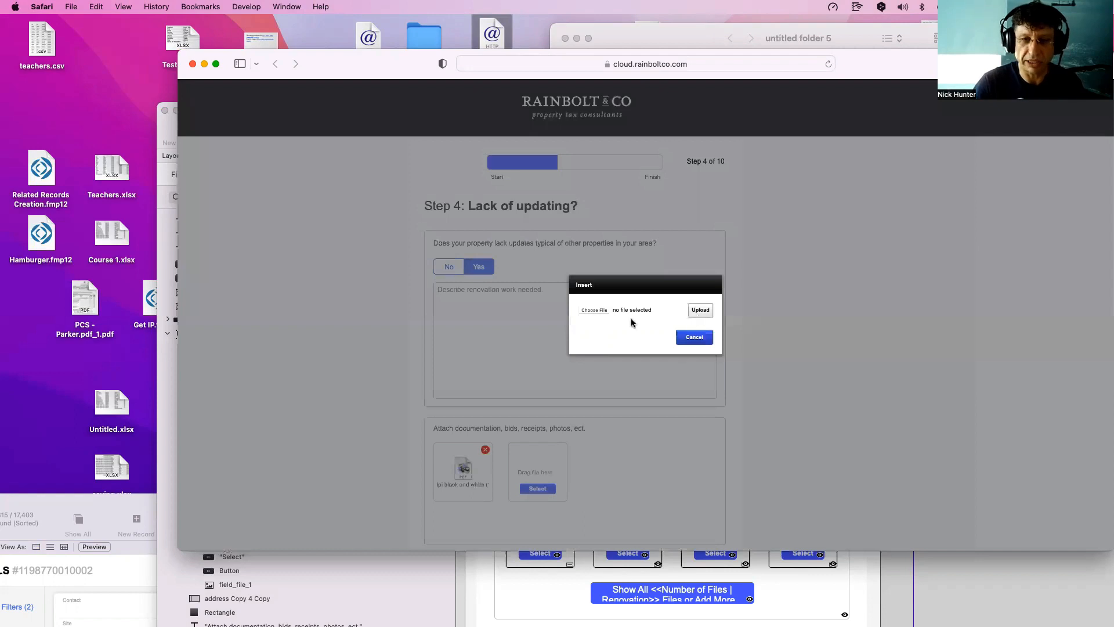
pyautogui.click(586, 312)
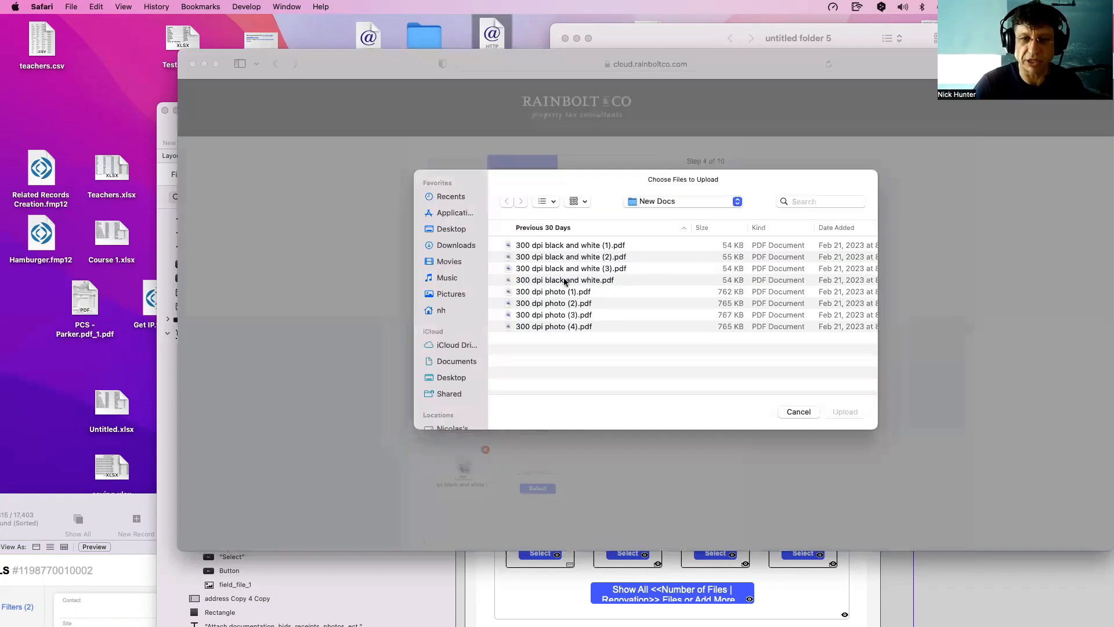
pyautogui.doubleClick(566, 249)
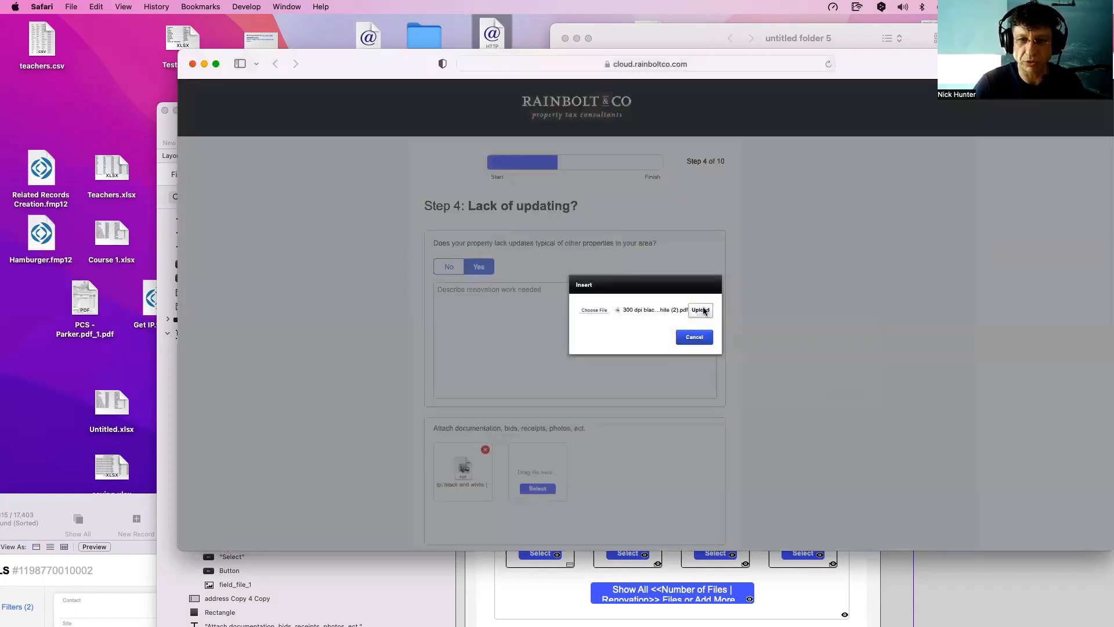
pyautogui.scroll(5, 704, 311)
pyautogui.scroll(-5, 656, 254)
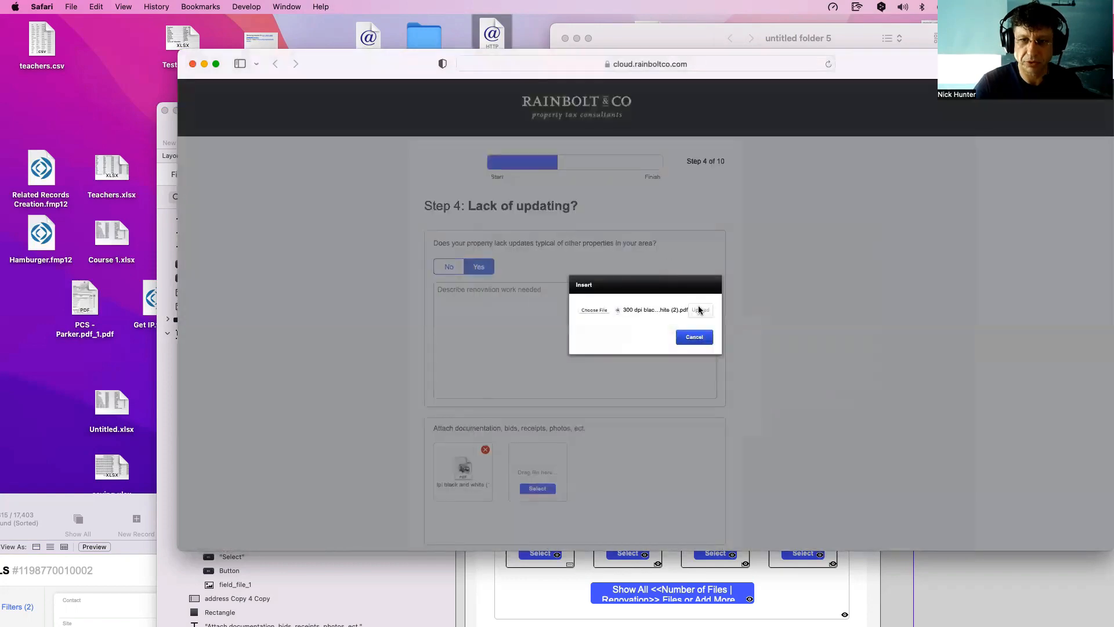
pyautogui.click(699, 308)
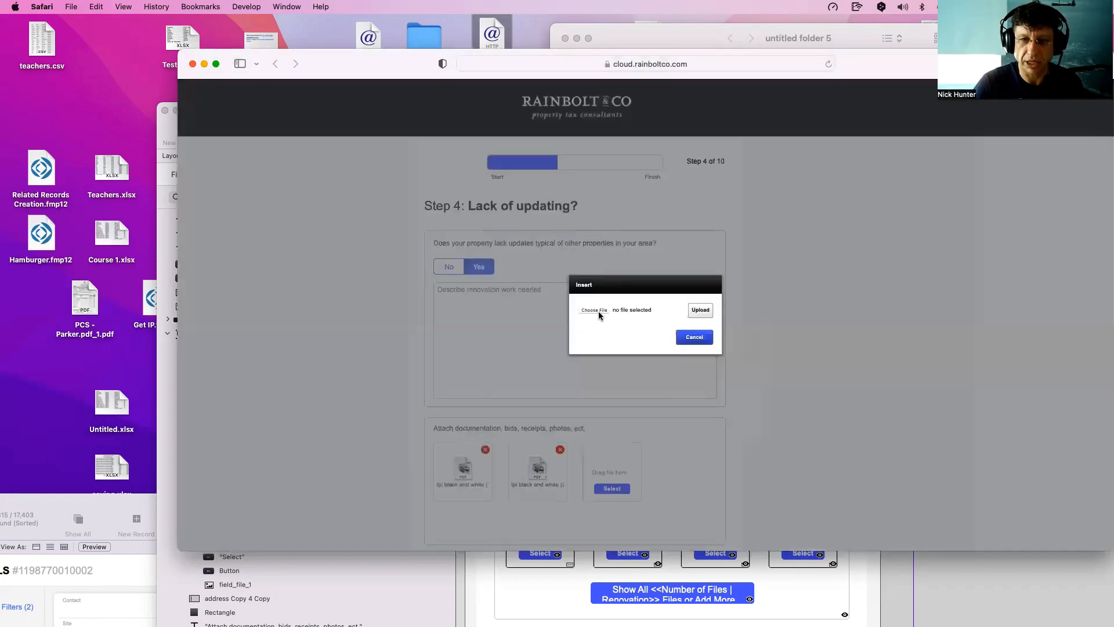
# Upload 300 dpi black and white (3).pdf as the third attachment.
pyautogui.click(607, 316)
pyautogui.click(577, 270)
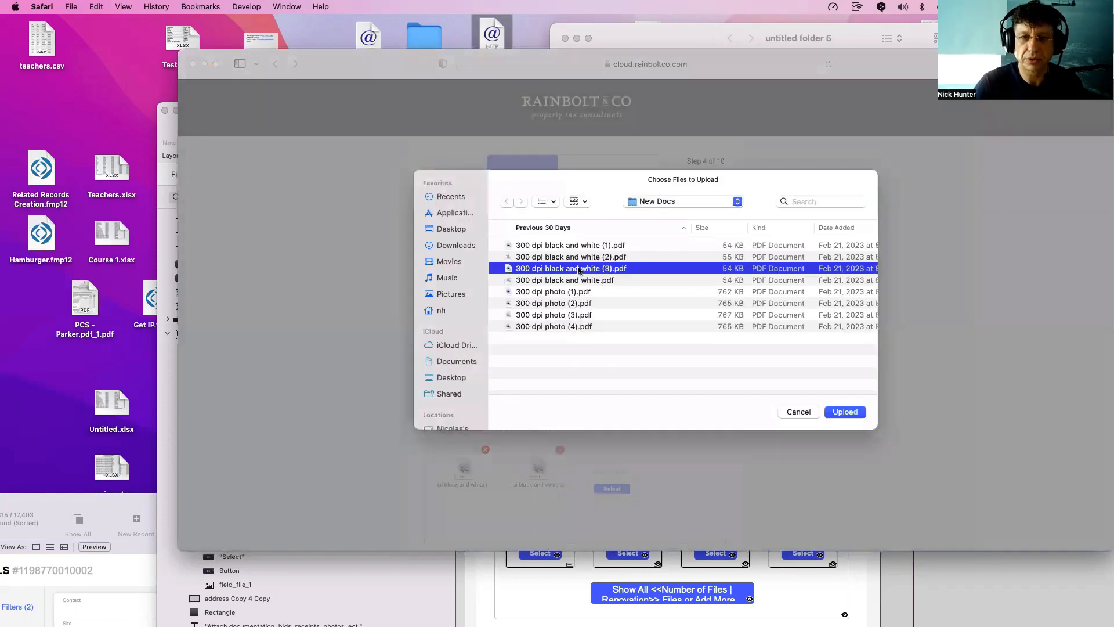
pyautogui.press('Escape')
pyautogui.click(701, 309)
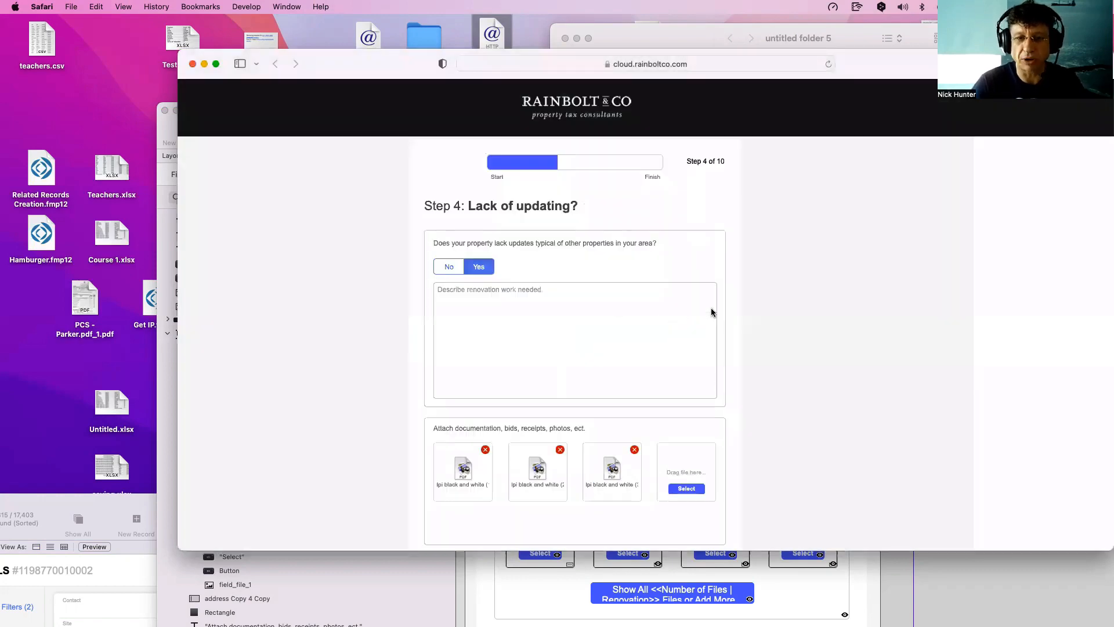
# Upload 300 dpi black and white.pdf into the fourth attachment slot.
pyautogui.click(686, 488)
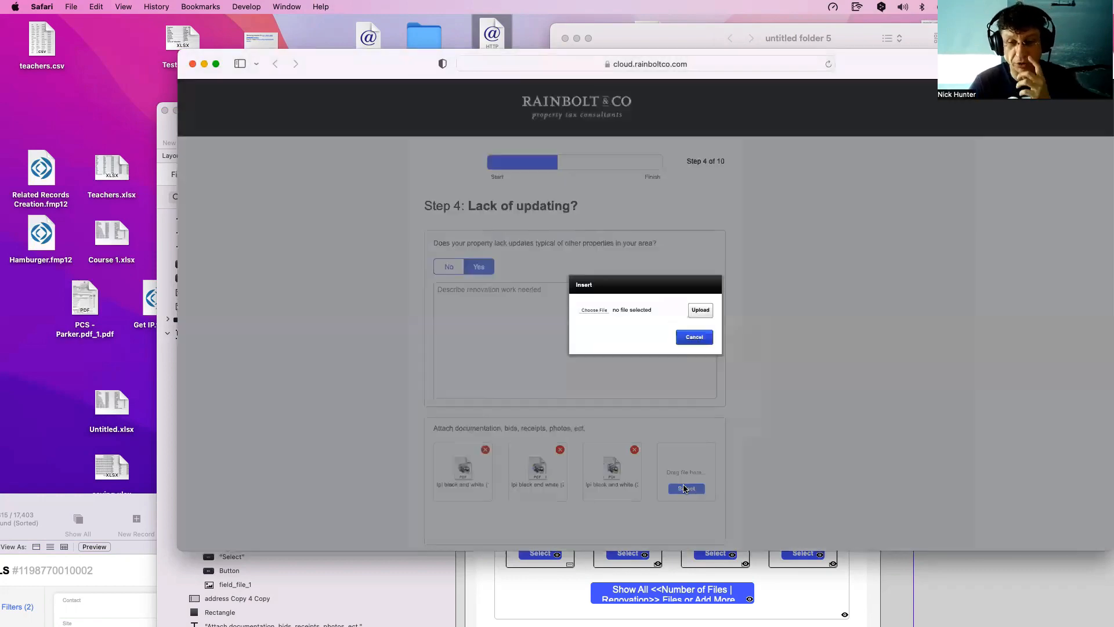
pyautogui.click(601, 313)
pyautogui.click(584, 279)
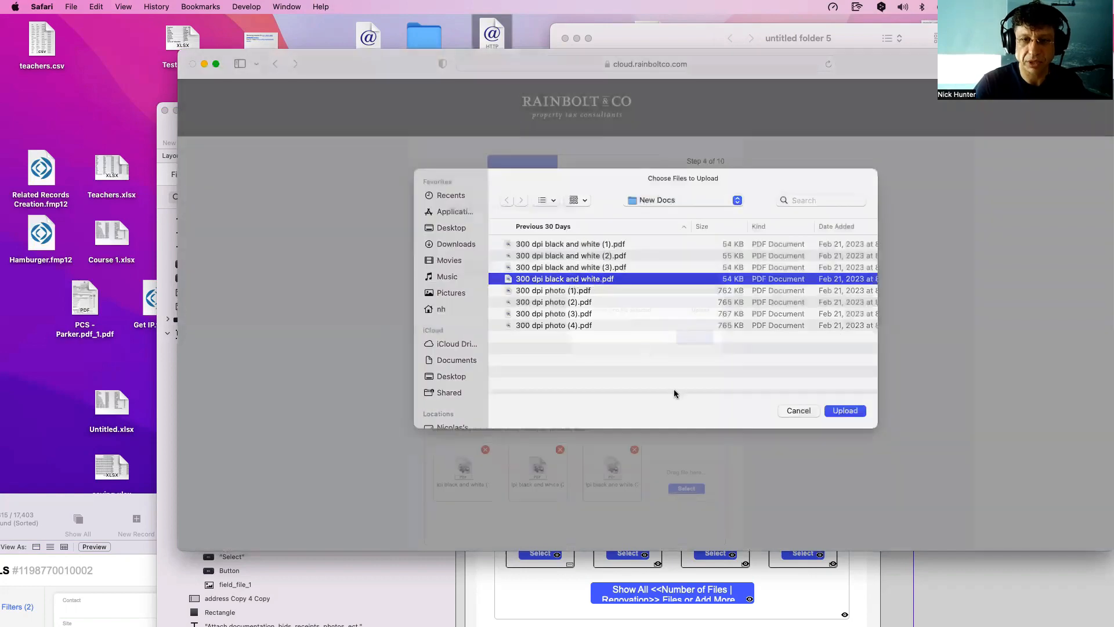
pyautogui.press('Return')
pyautogui.click(700, 316)
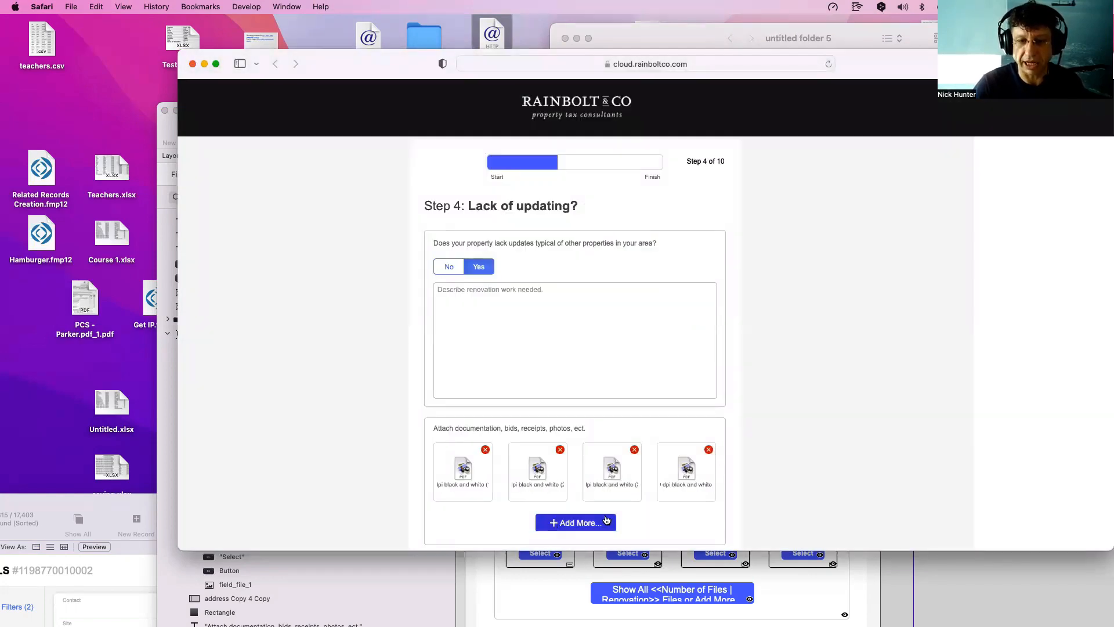
# Review the attached files in the Renovation Document List and close the list.
pyautogui.scroll(-1, 607, 520)
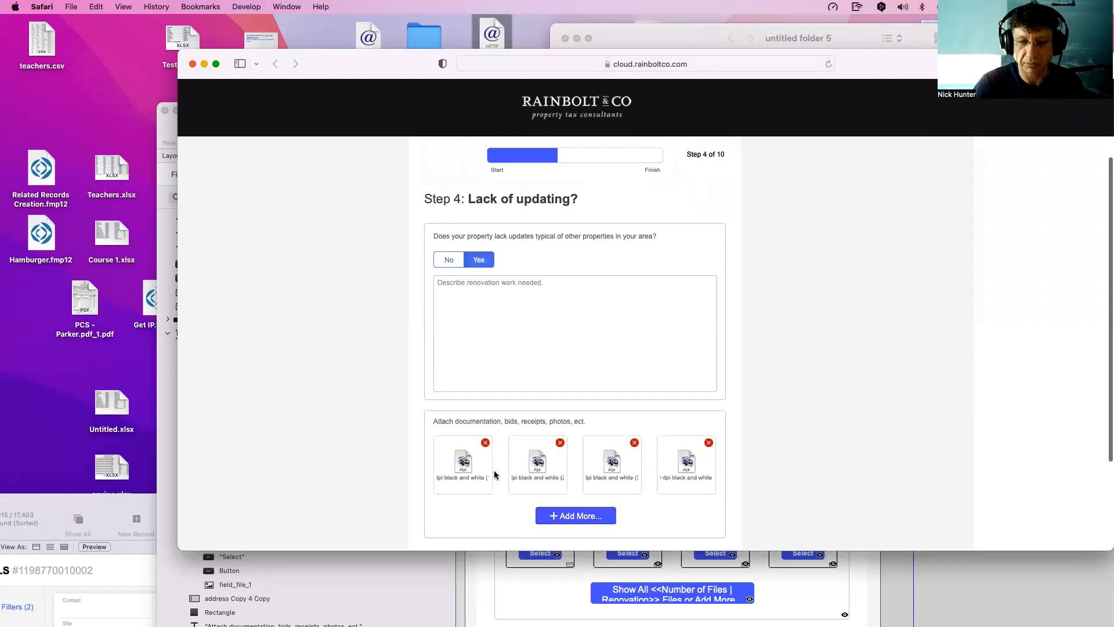
pyautogui.click(595, 522)
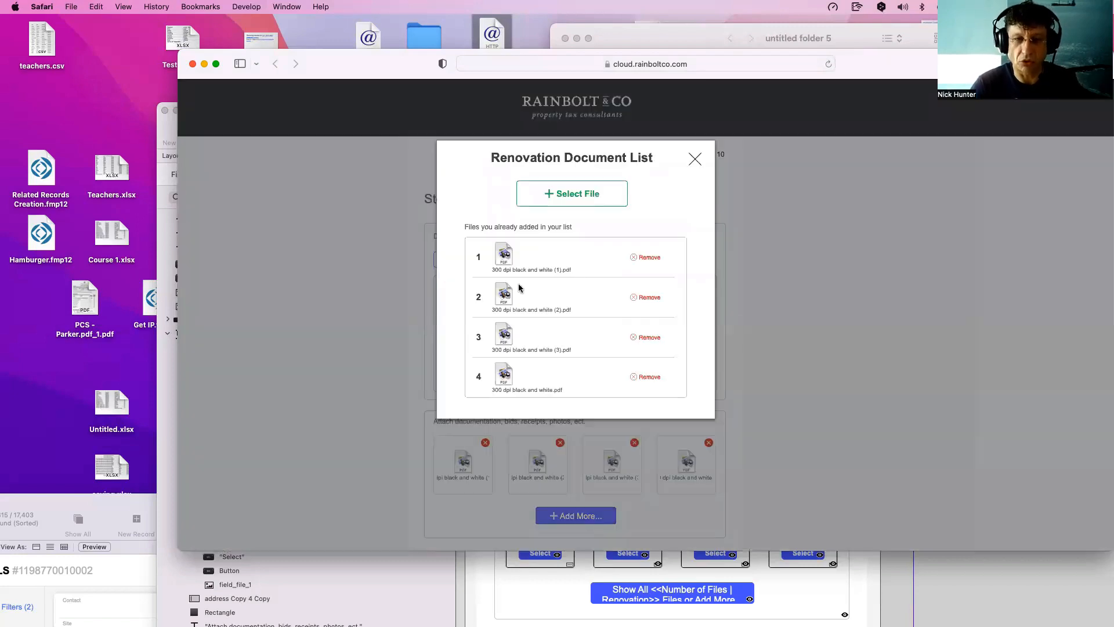
pyautogui.scroll(5, 629, 275)
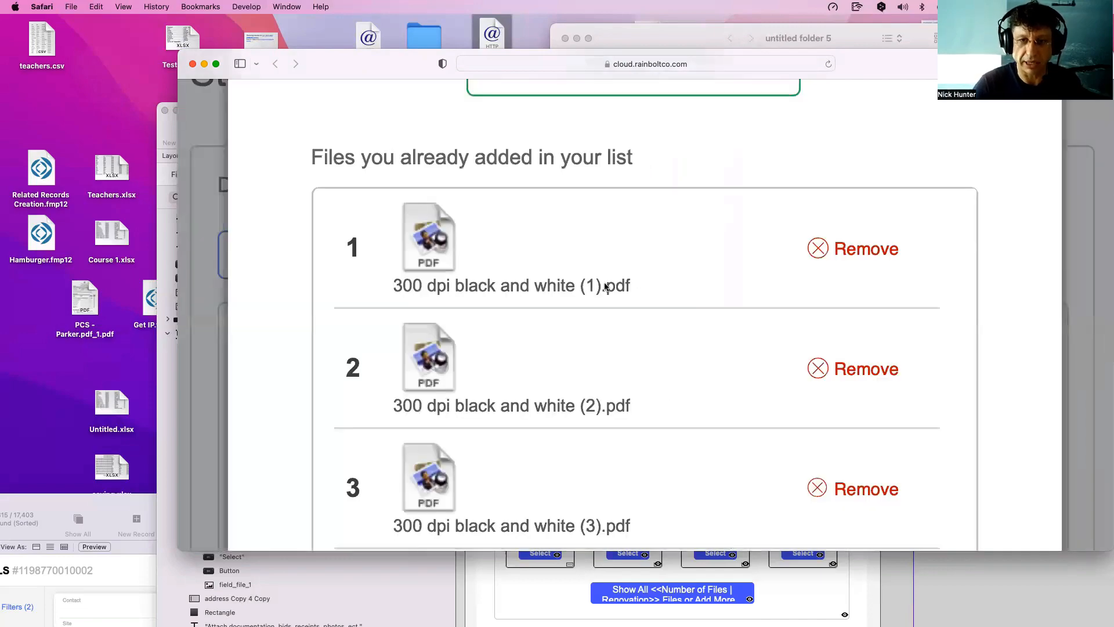
pyautogui.scroll(-5, 605, 286)
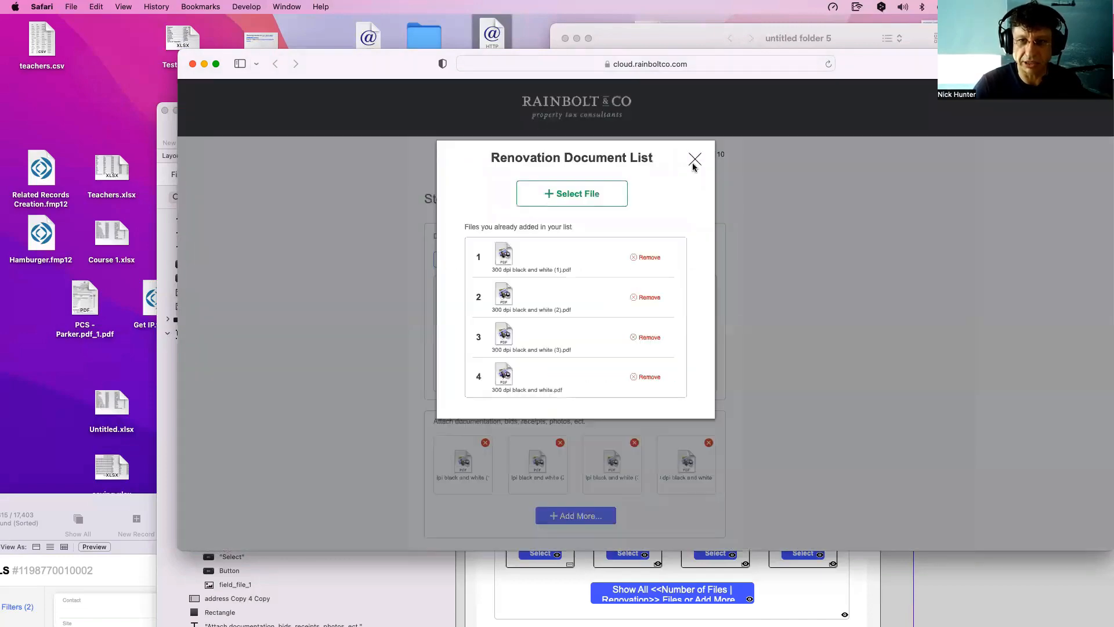
pyautogui.click(693, 165)
# Add 300 dpi black and white.pdf a second time through the Renovation Document List.
pyautogui.click(598, 518)
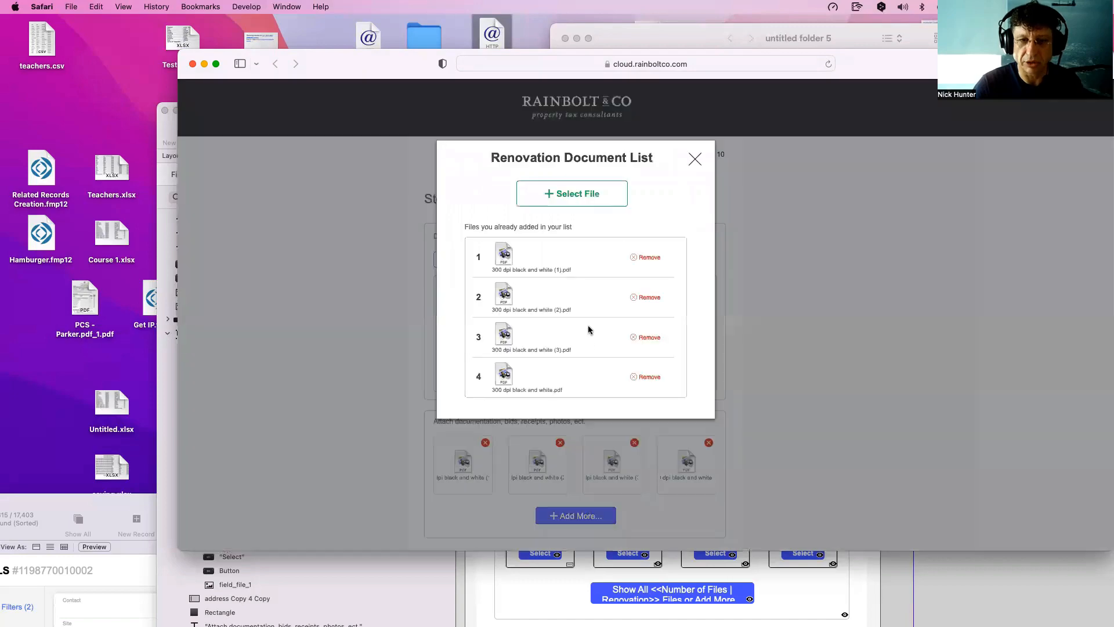
pyautogui.click(587, 196)
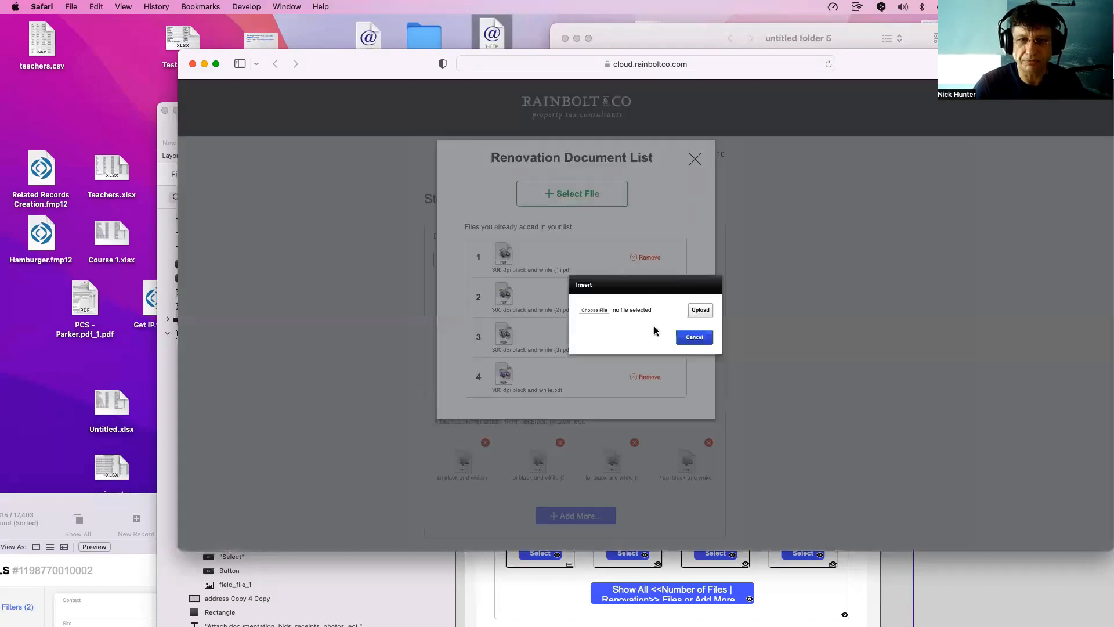
pyautogui.click(593, 310)
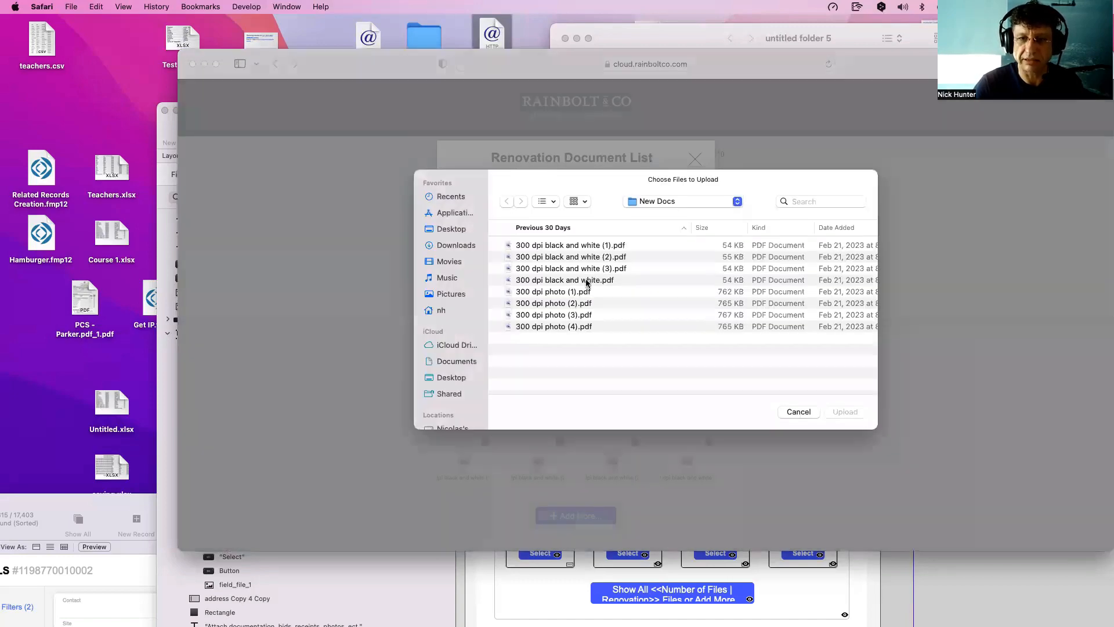
pyautogui.doubleClick(586, 282)
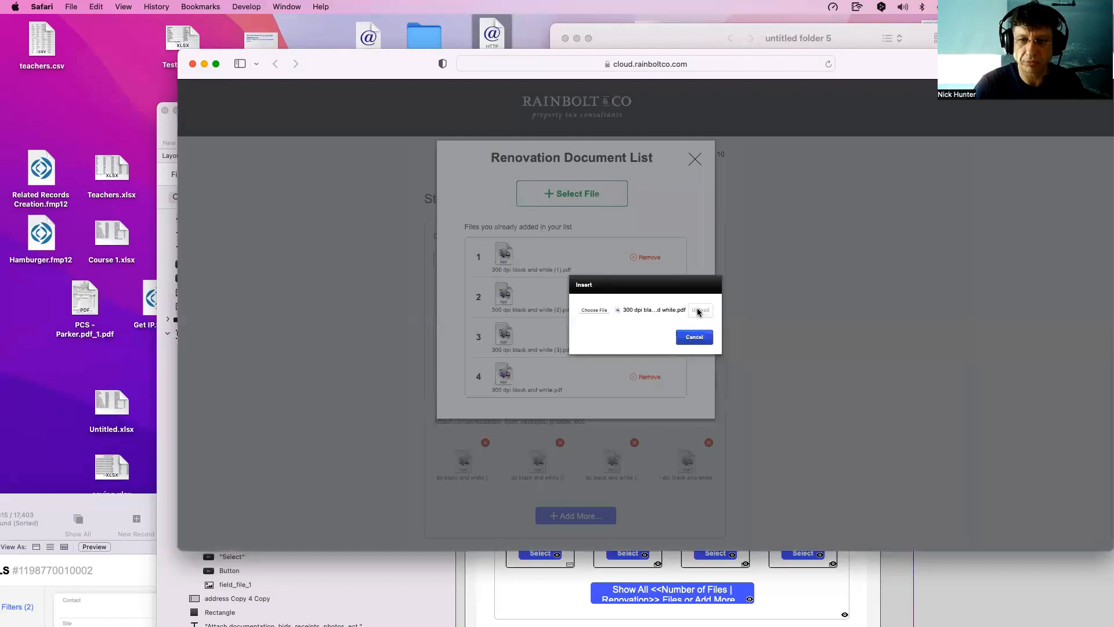
pyautogui.click(698, 311)
pyautogui.scroll(-3, 567, 348)
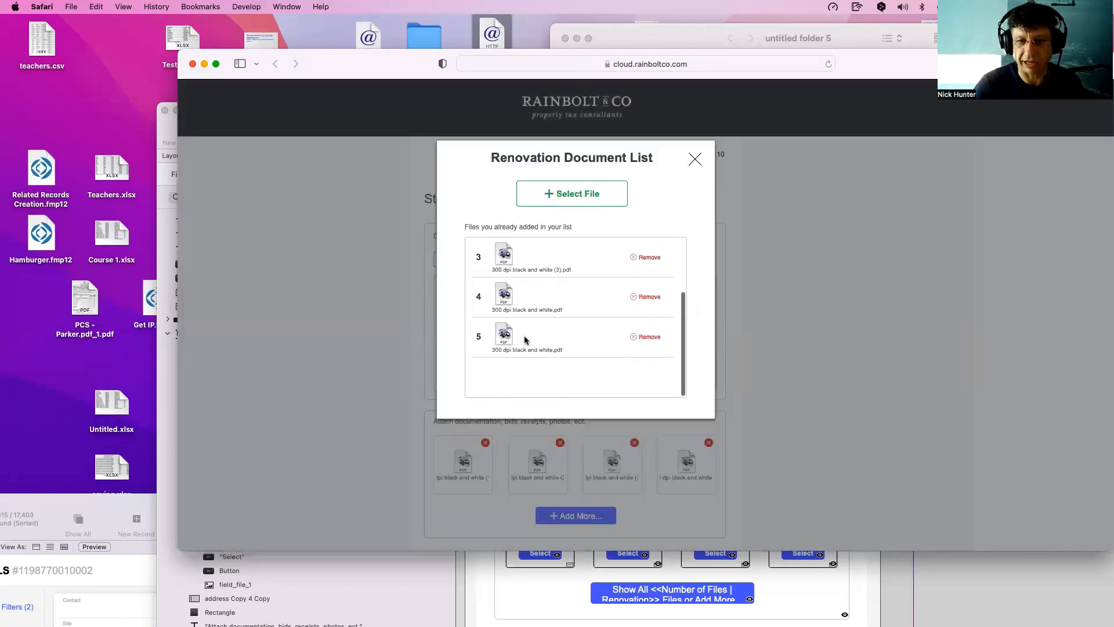
# Add another copy of 300 dpi black and white (3).pdf to the Renovation Document List and close the list.
pyautogui.click(578, 193)
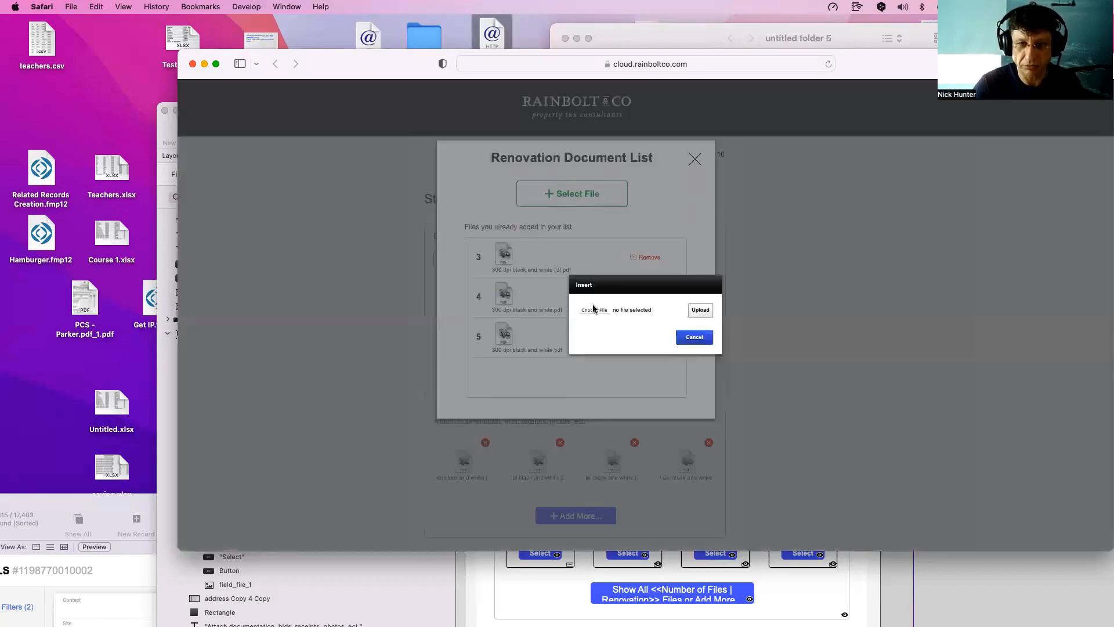
pyautogui.click(596, 311)
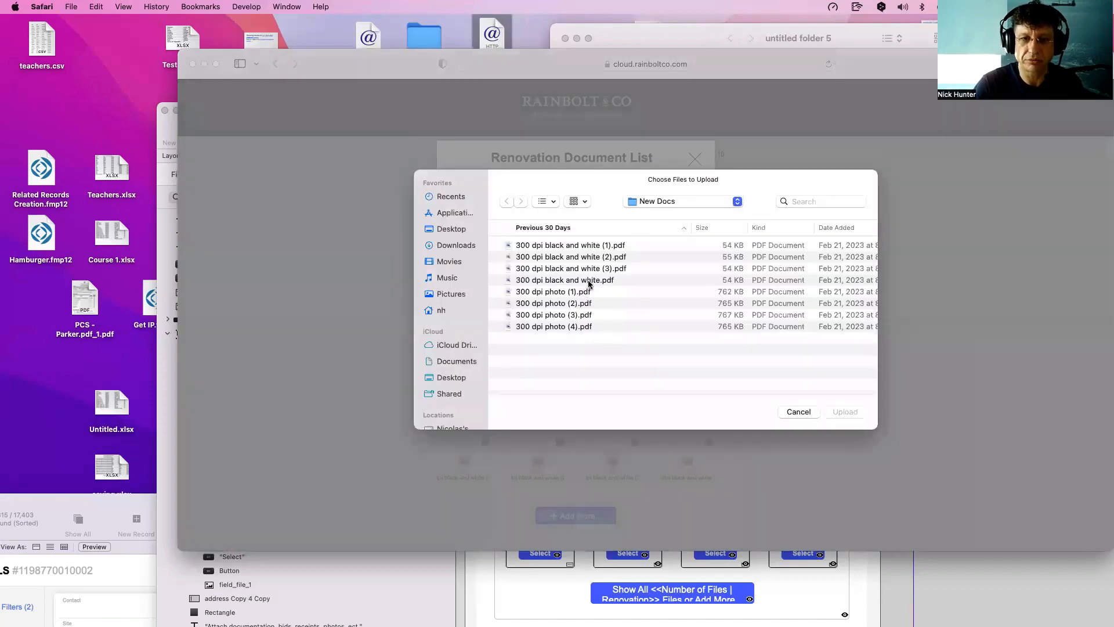
pyautogui.click(595, 270)
pyautogui.press('Return')
pyautogui.click(696, 312)
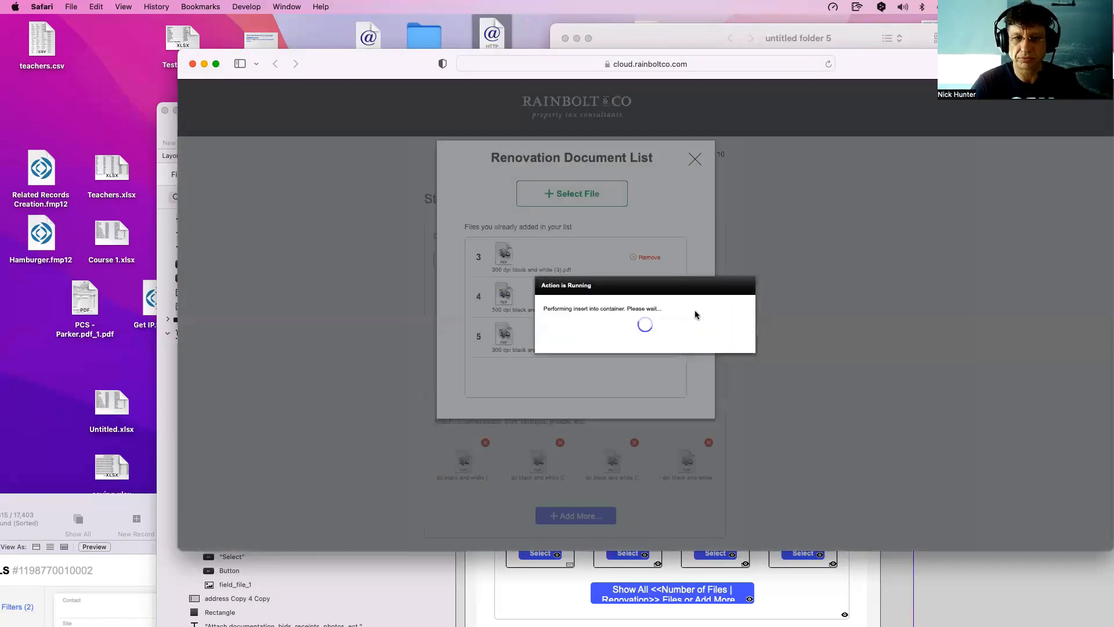
pyautogui.scroll(-2, 625, 322)
pyautogui.click(694, 160)
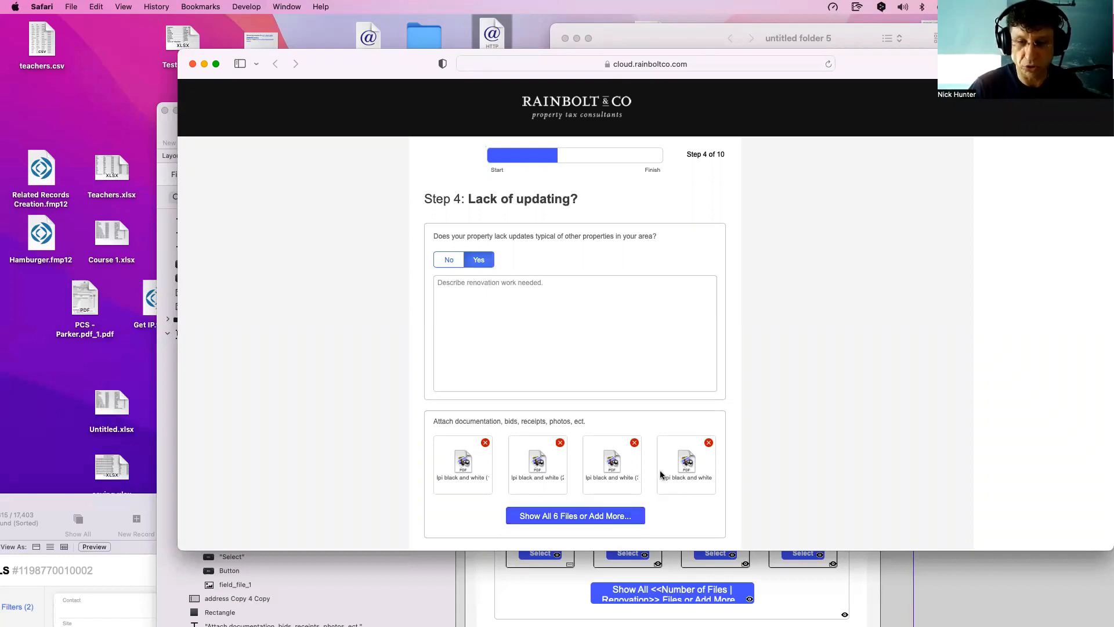
# Remove the attachment in the third slot three times in a row, confirming each deletion.
pyautogui.click(635, 443)
pyautogui.click(689, 341)
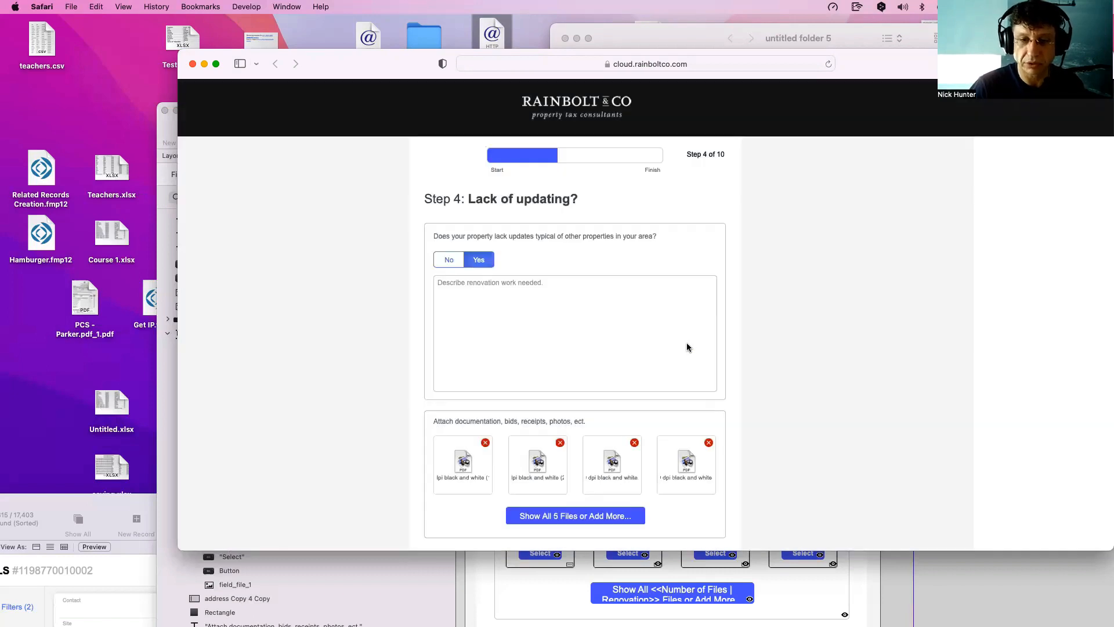
pyautogui.click(636, 443)
pyautogui.click(685, 341)
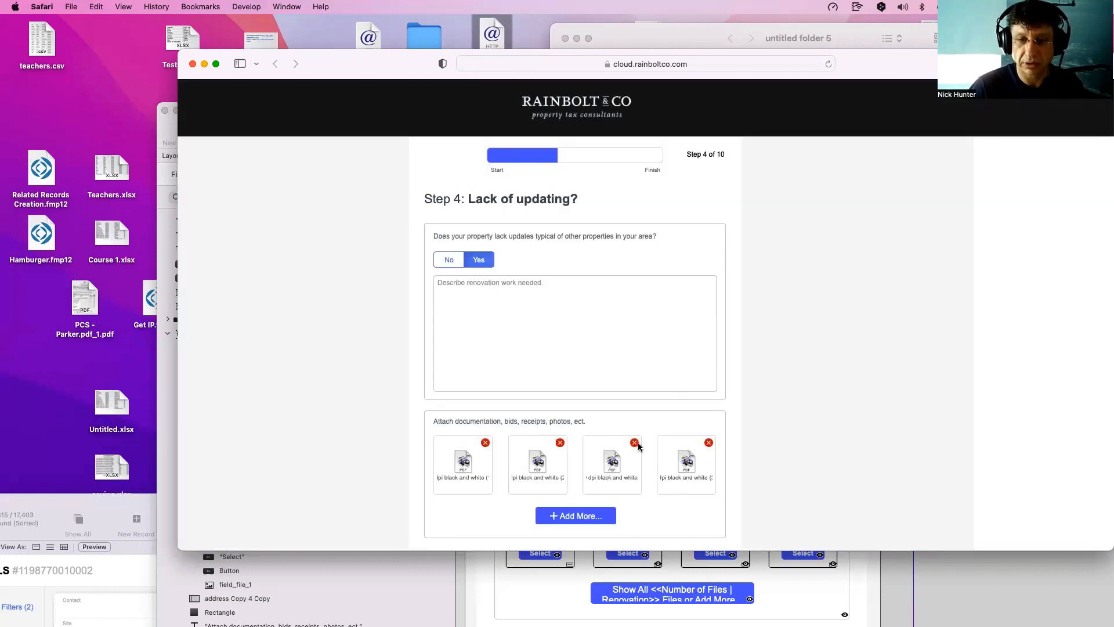
pyautogui.click(635, 443)
pyautogui.click(688, 342)
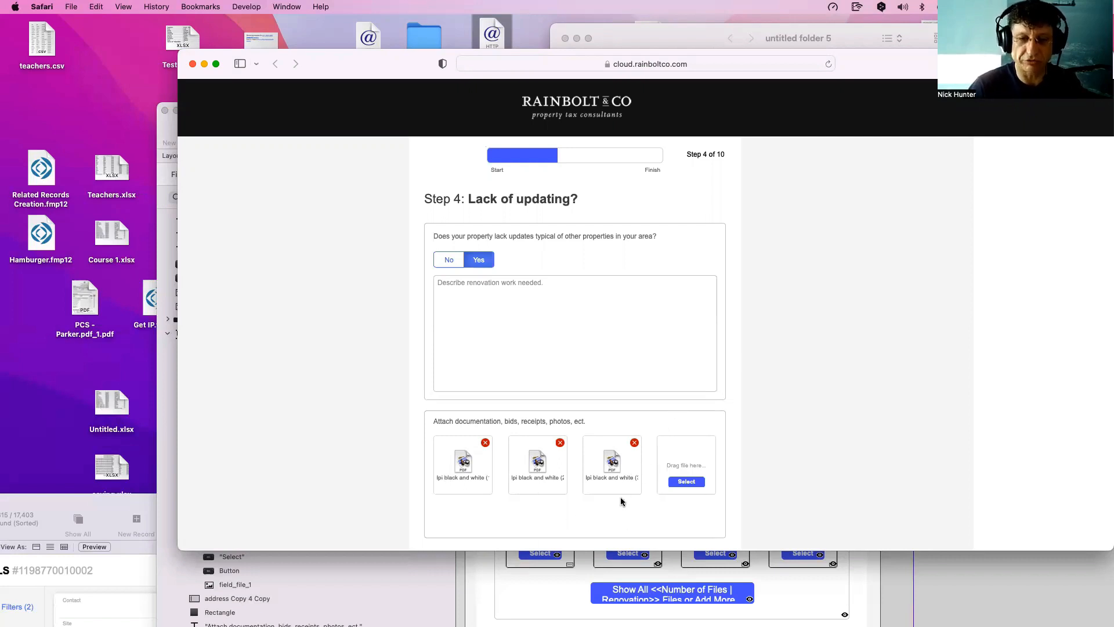
# Switch to the RCDB - 2 layout in FileMaker Pro, bring its window fully into view, and select the Step 4 group containing the file portals.
pyautogui.click(561, 596)
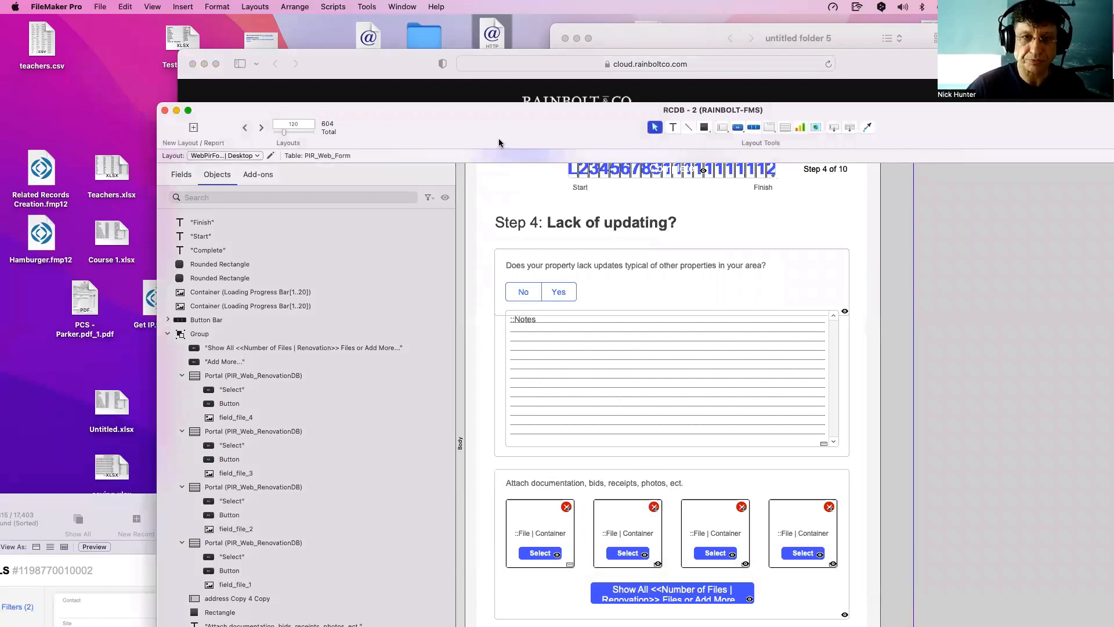
pyautogui.moveTo(500, 144); pyautogui.dragTo(417, 77)
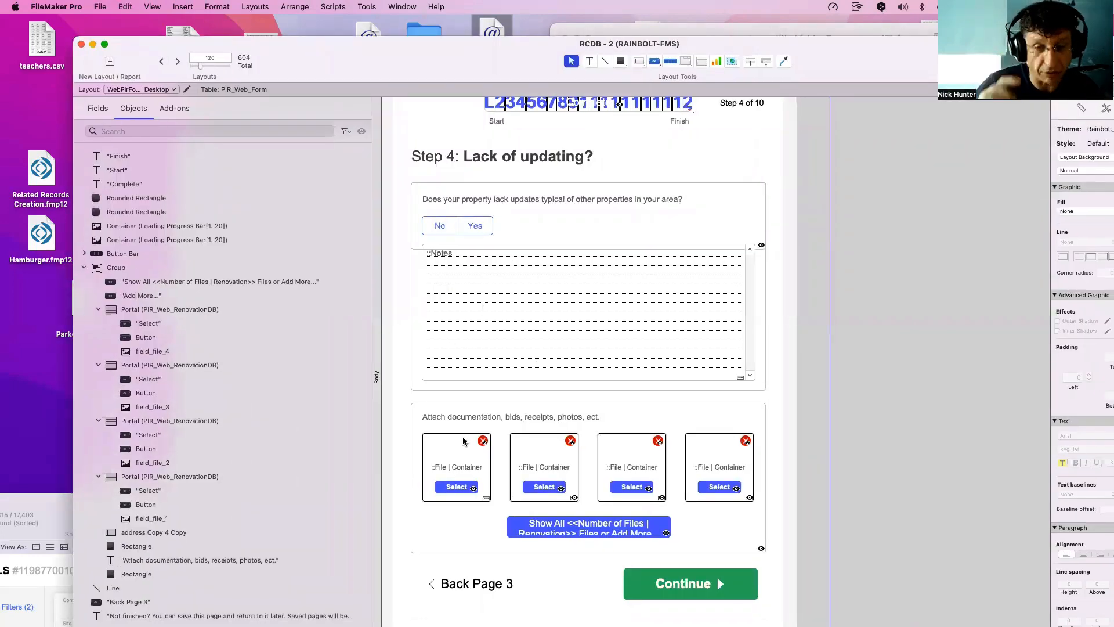
pyautogui.scroll(1, 458, 458)
pyautogui.click(454, 472)
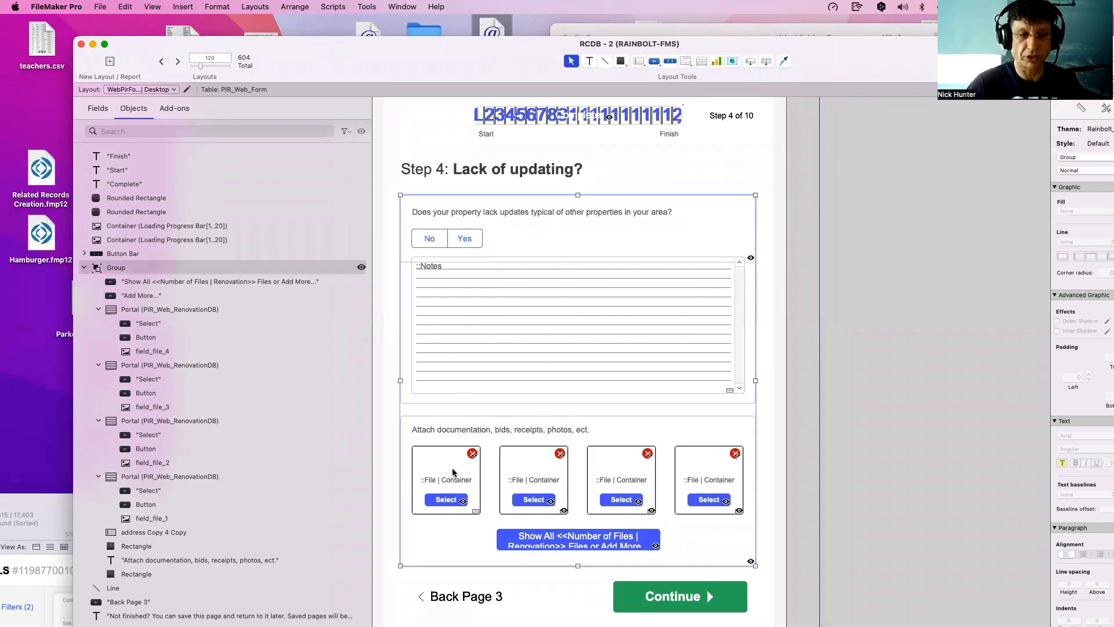
# Hide the container in the first file portal, duplicate that portal outside the page, and hide the copy's container.
pyautogui.click(454, 472)
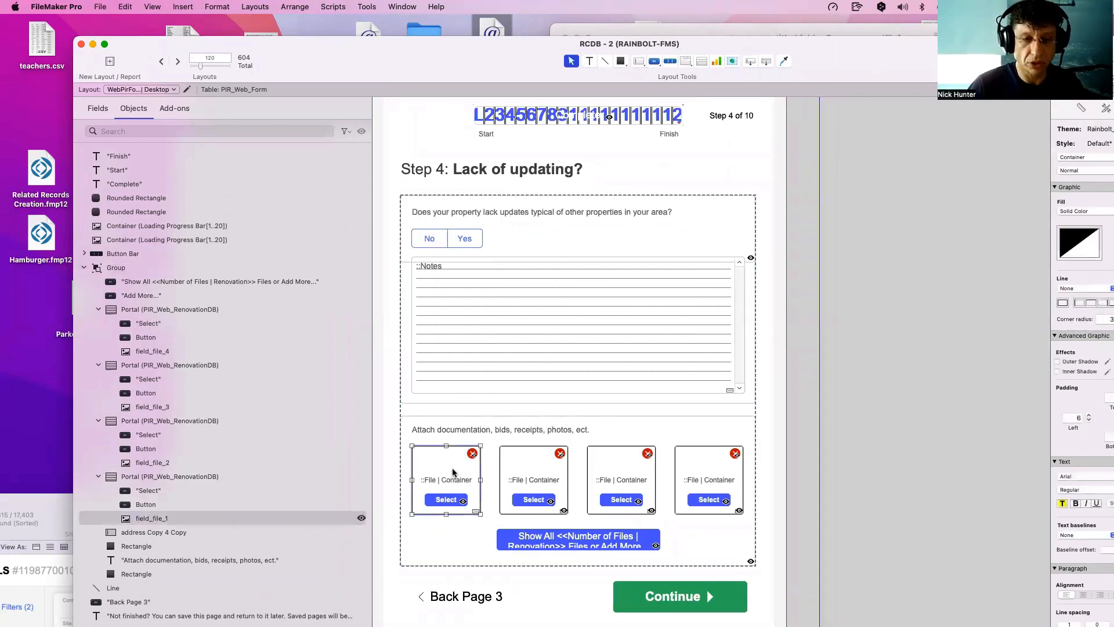
pyautogui.click(361, 518)
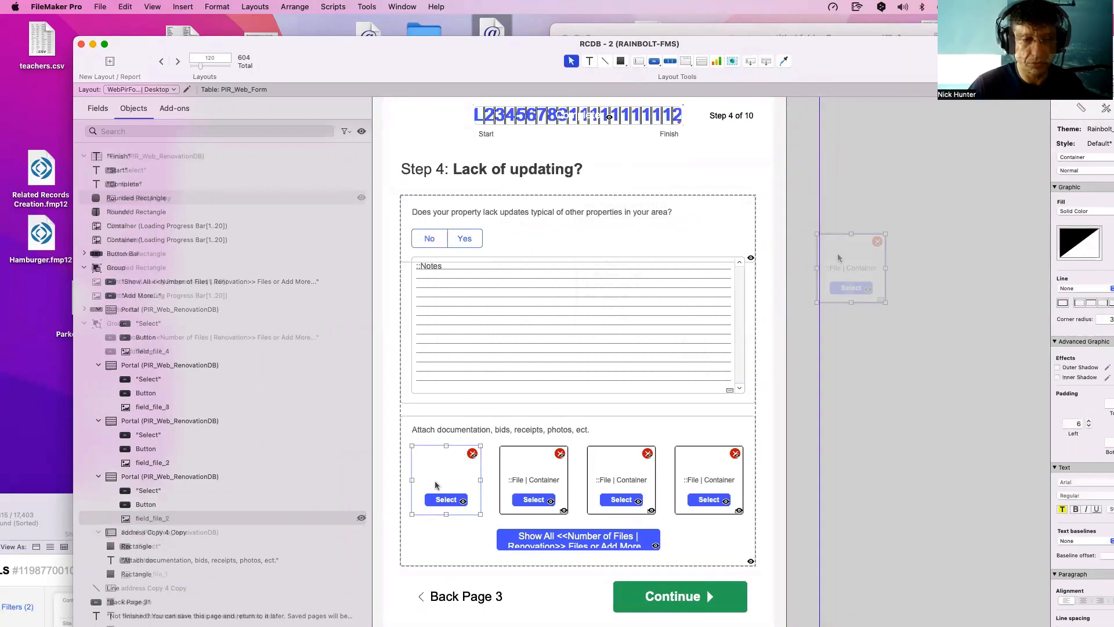
pyautogui.click(362, 200)
pyautogui.click(211, 158)
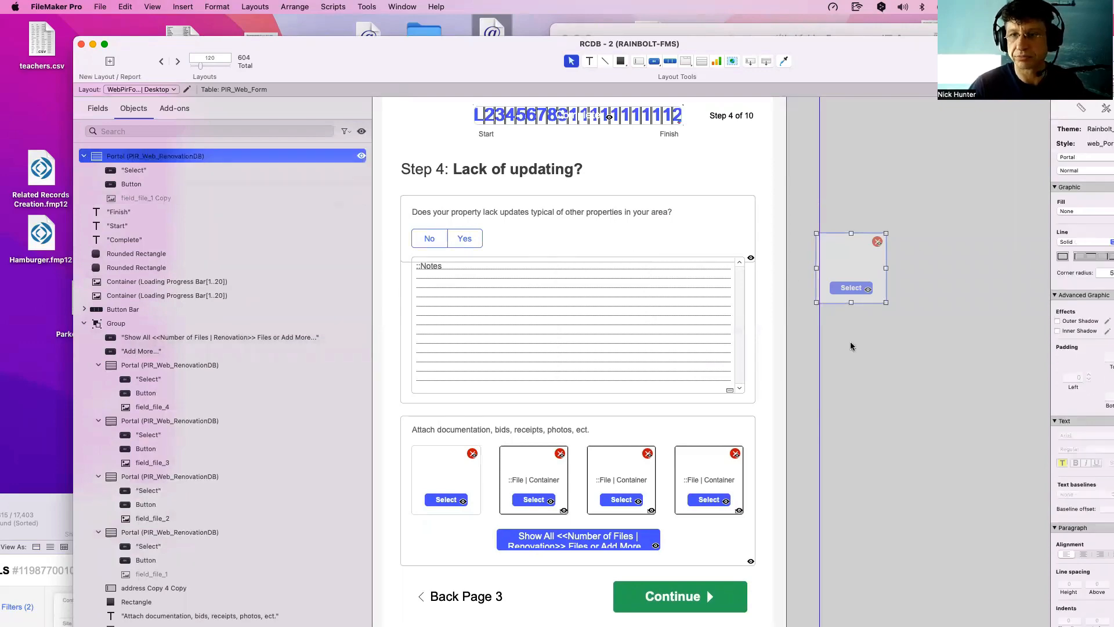
# Set the copied portal's number of rows to 5, move it over the Notes area, and save the layout.
pyautogui.moveTo(819, 51); pyautogui.dragTo(590, 53)
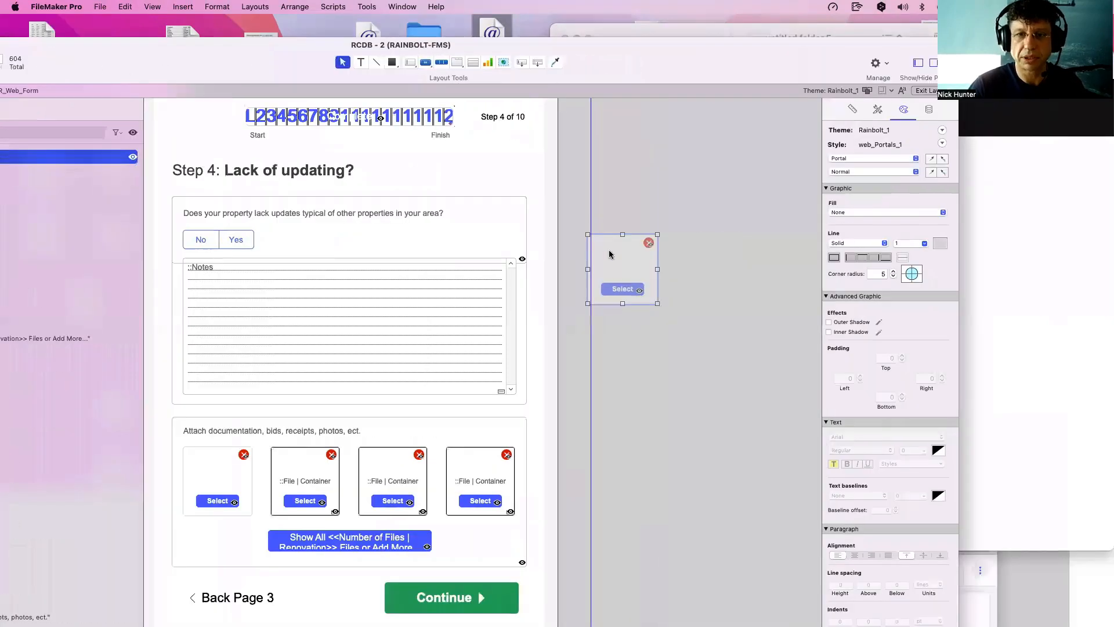
pyautogui.doubleClick(630, 272)
pyautogui.click(662, 323)
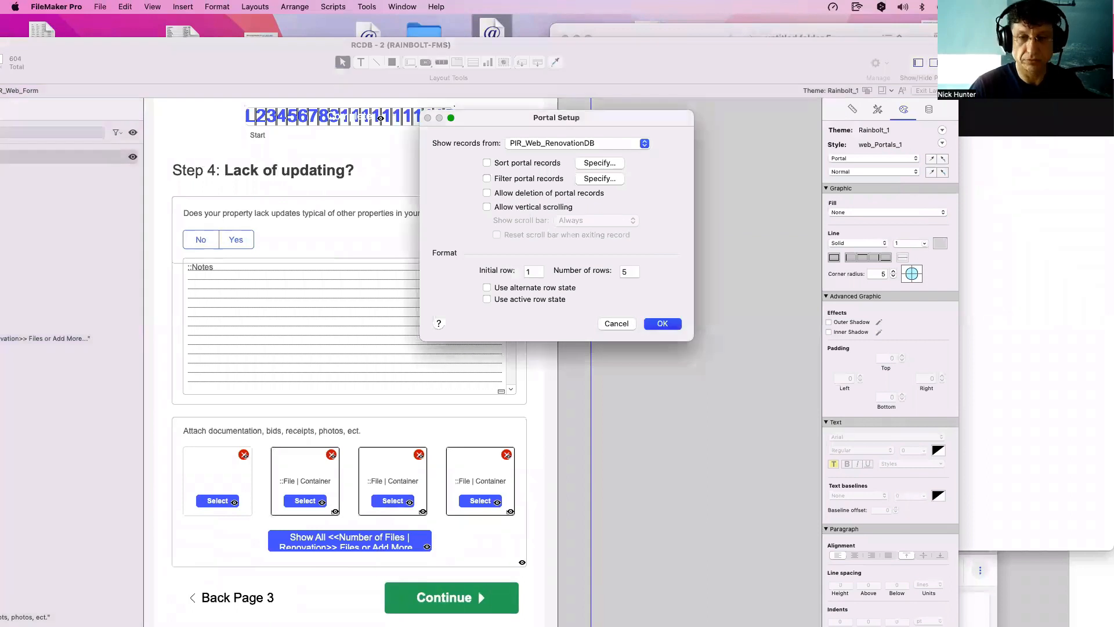
pyautogui.moveTo(641, 336); pyautogui.dragTo(487, 303)
pyautogui.press('super+s')
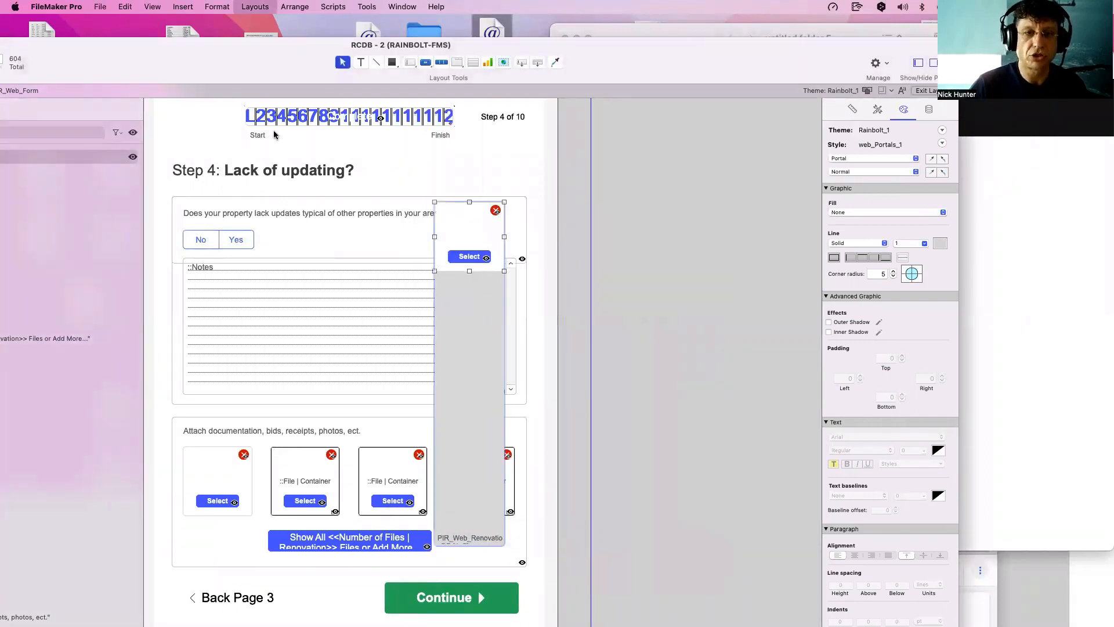
# Switch to Safari and reload the Step 4 web form to view the multi-row portal with the uploaded files.
pyautogui.moveTo(479, 55); pyautogui.dragTo(997, 78)
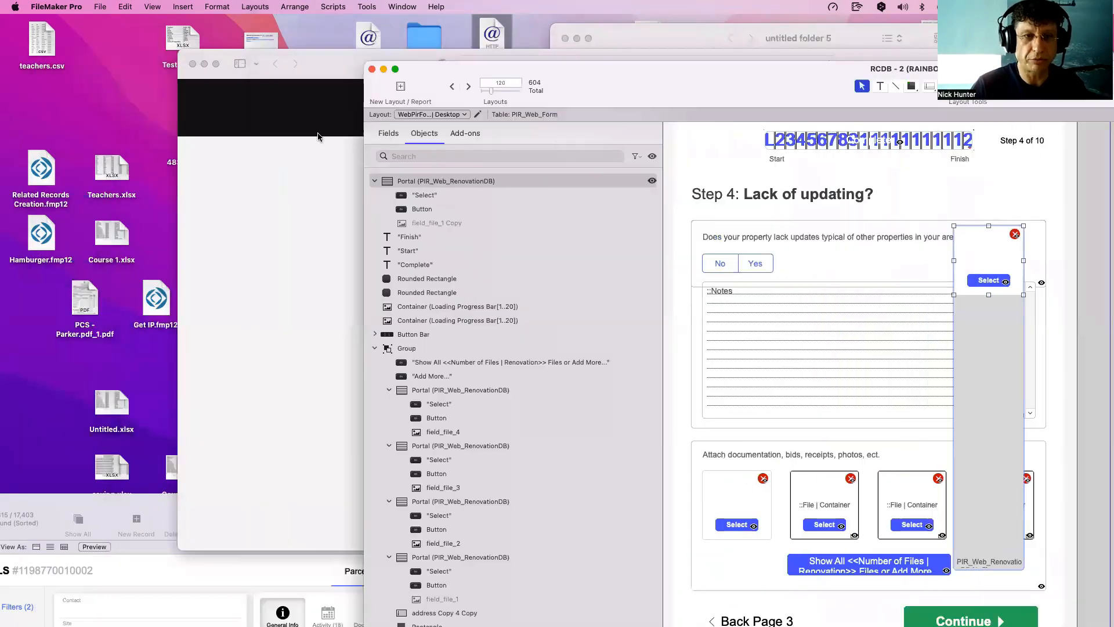
pyautogui.click(319, 116)
pyautogui.press('super+r')
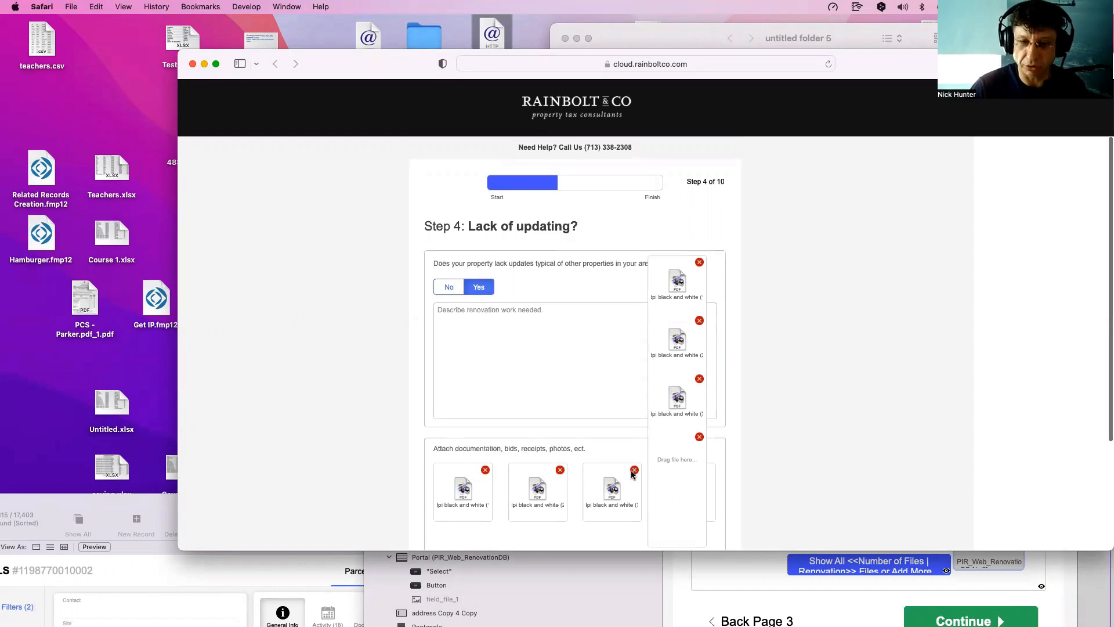
pyautogui.moveTo(893, 60); pyautogui.dragTo(732, 65)
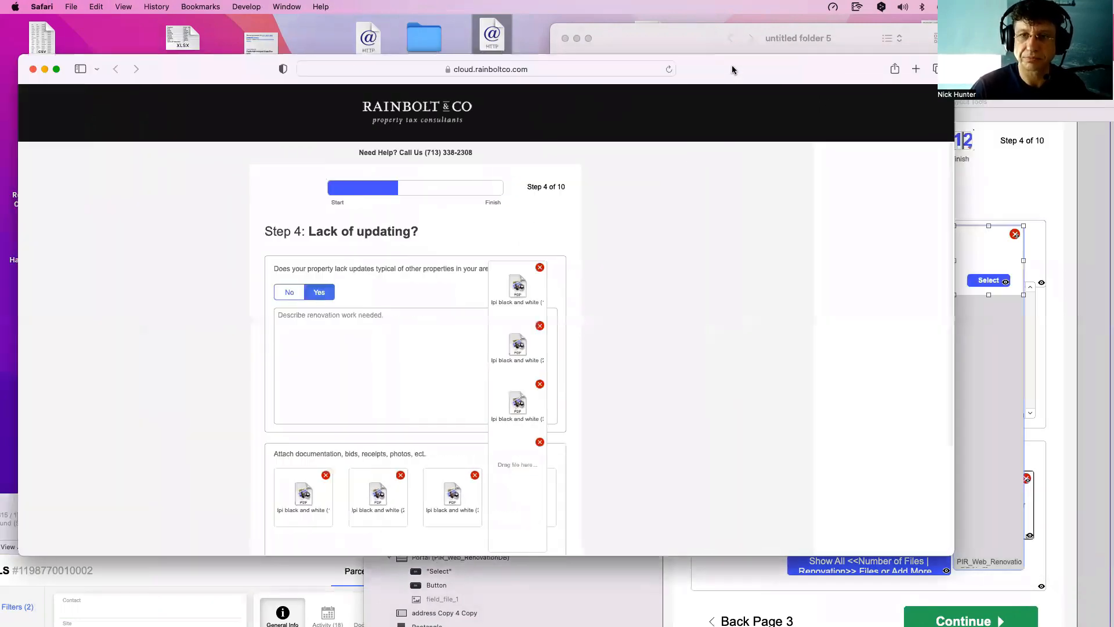
# Return to FileMaker Pro, move the five-row portal off the page, and review its Portal Setup without changing anything.
pyautogui.click(1052, 410)
pyautogui.hscroll(5, 810, 376)
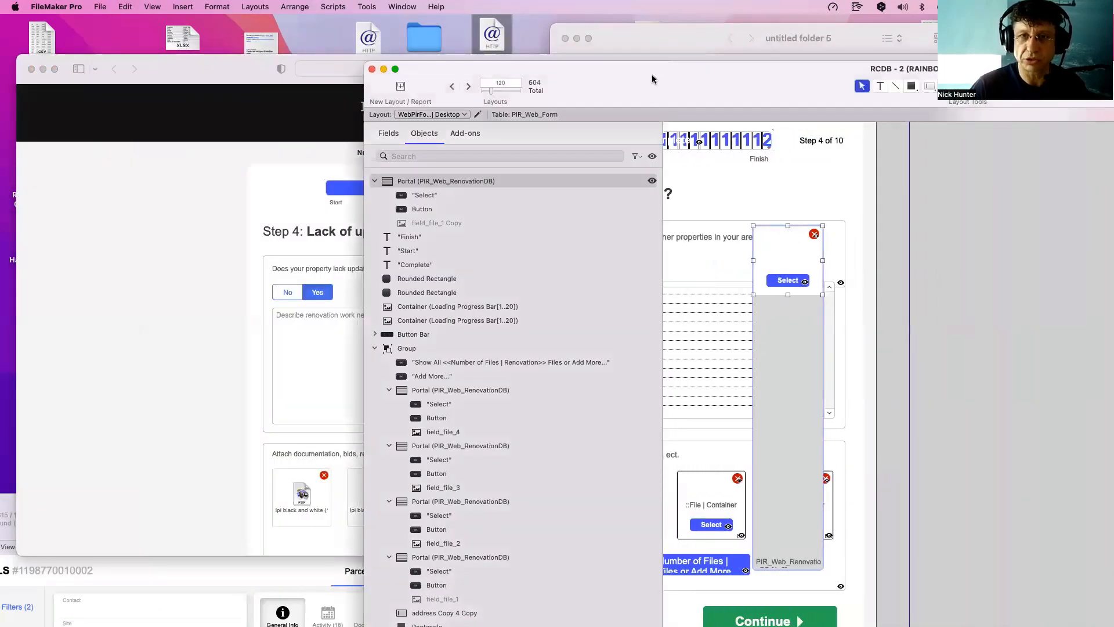
pyautogui.moveTo(651, 77); pyautogui.dragTo(429, 81)
pyautogui.moveTo(569, 329); pyautogui.dragTo(754, 323)
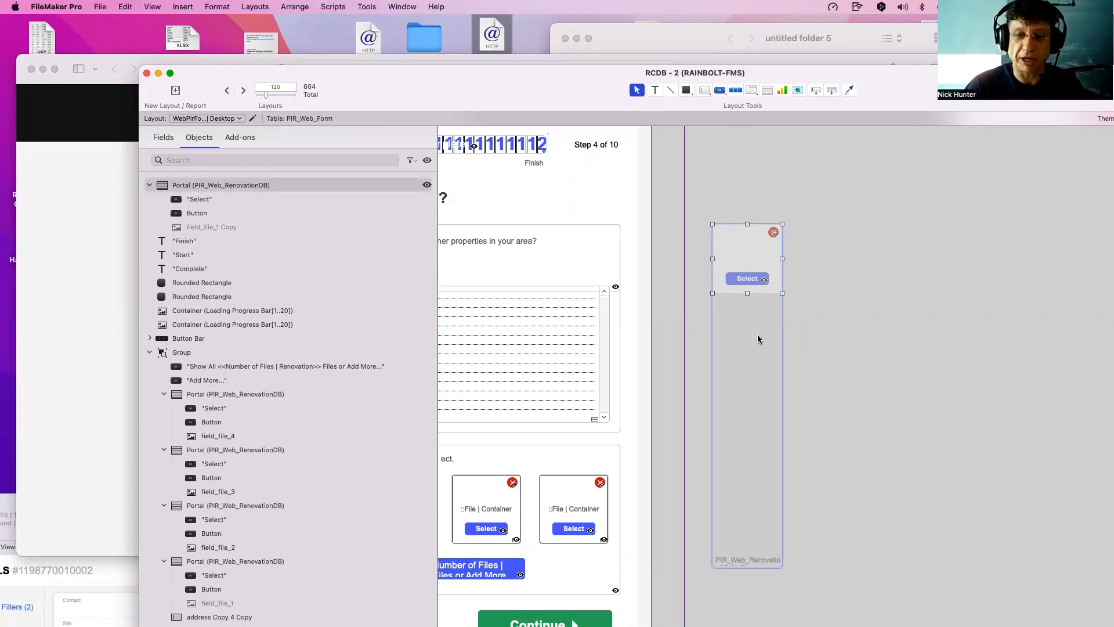
pyautogui.doubleClick(758, 335)
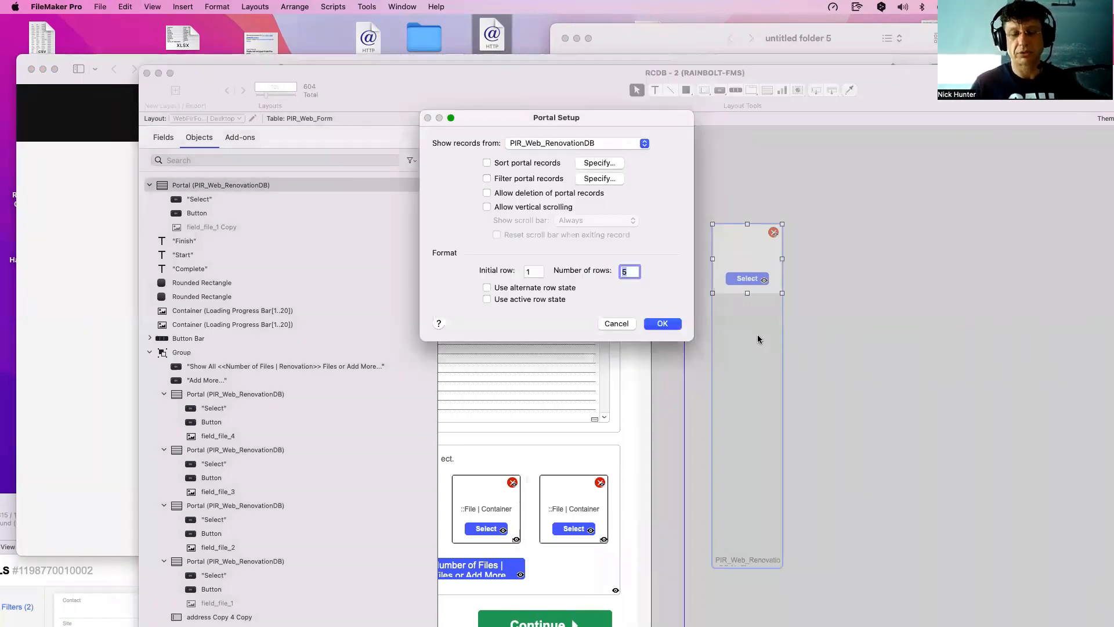
pyautogui.press('Escape')
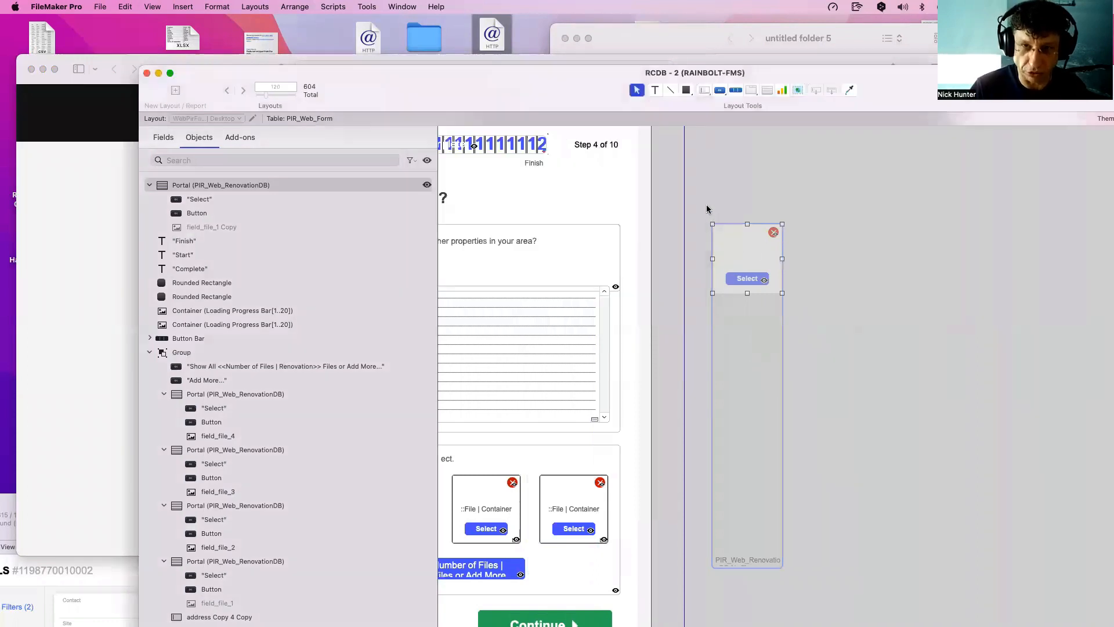
# Move the five-row portal back onto the form and reload the Step 4 page in Safari to view it.
pyautogui.moveTo(561, 86); pyautogui.dragTo(776, 120)
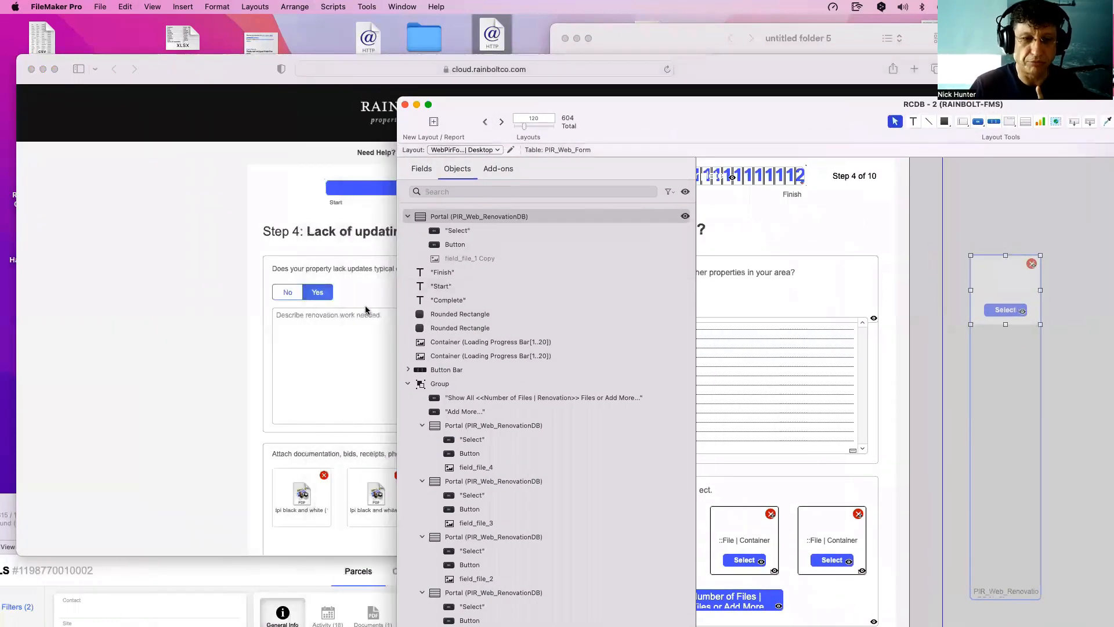
pyautogui.click(365, 309)
pyautogui.click(1007, 371)
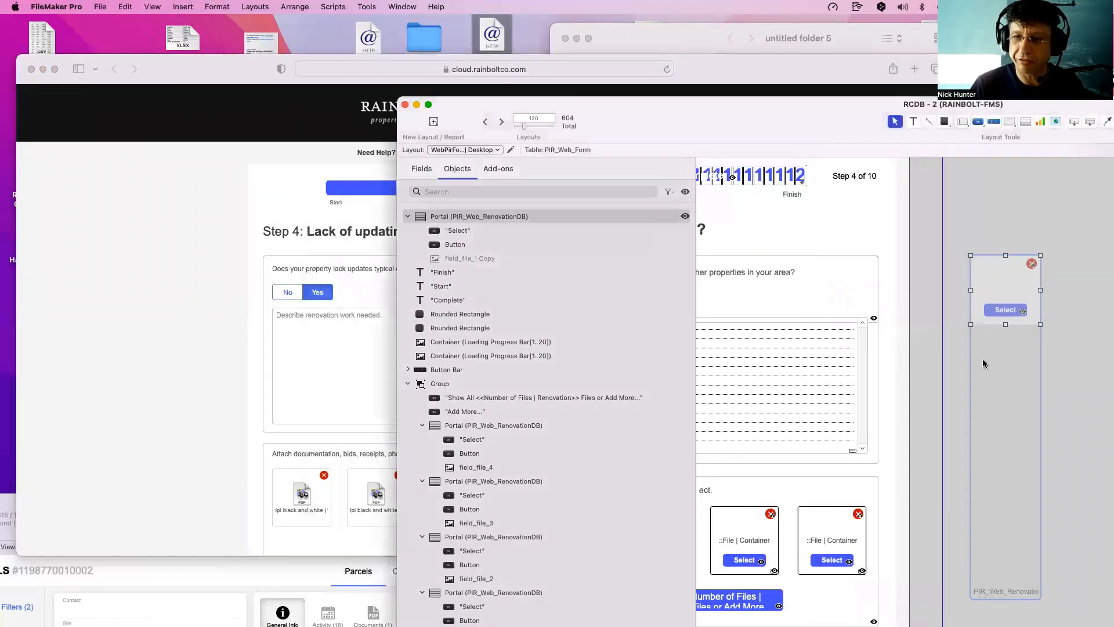
pyautogui.moveTo(983, 364); pyautogui.dragTo(802, 357)
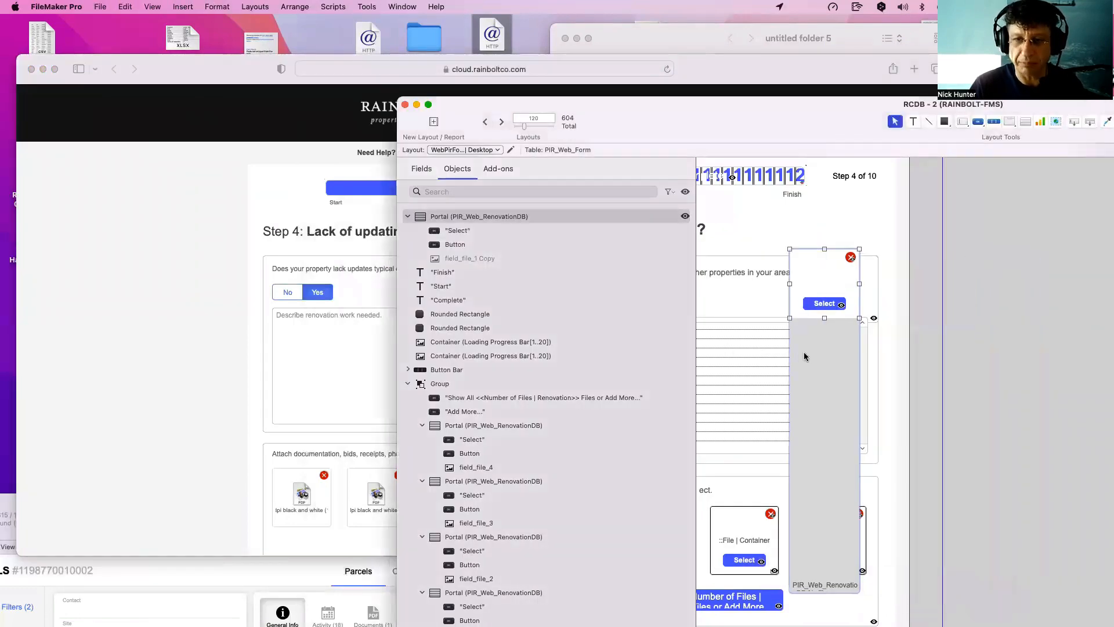
pyautogui.click(197, 340)
pyautogui.press('super+r')
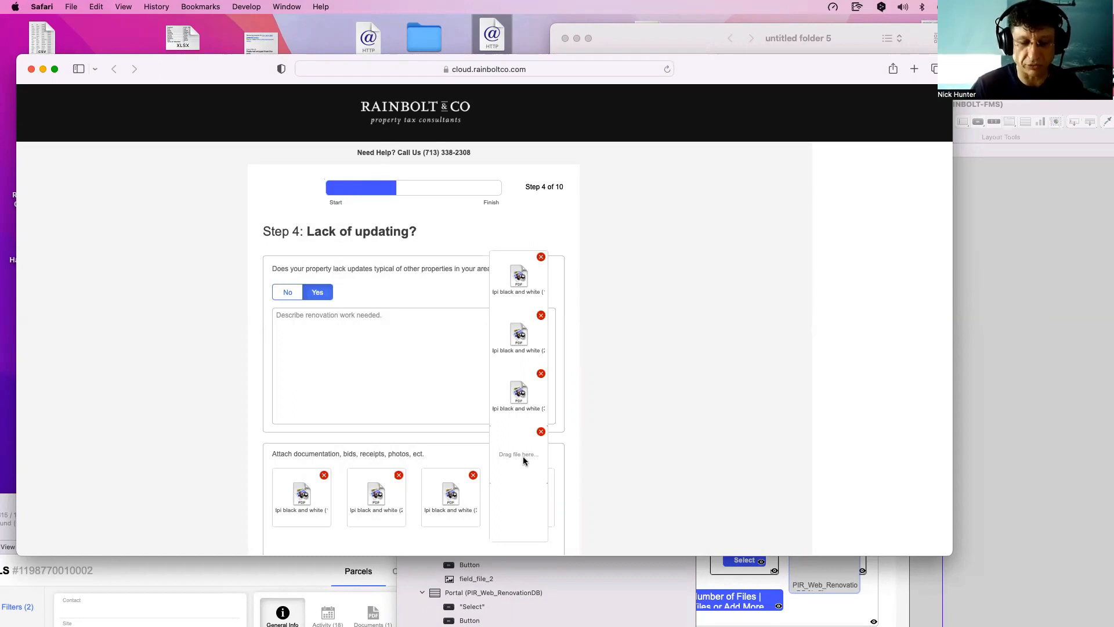
# Inspect the record-creation option of the T01_GLOBALS relationship in FileMaker's relationships graph, and close the dialogs.
pyautogui.click(595, 591)
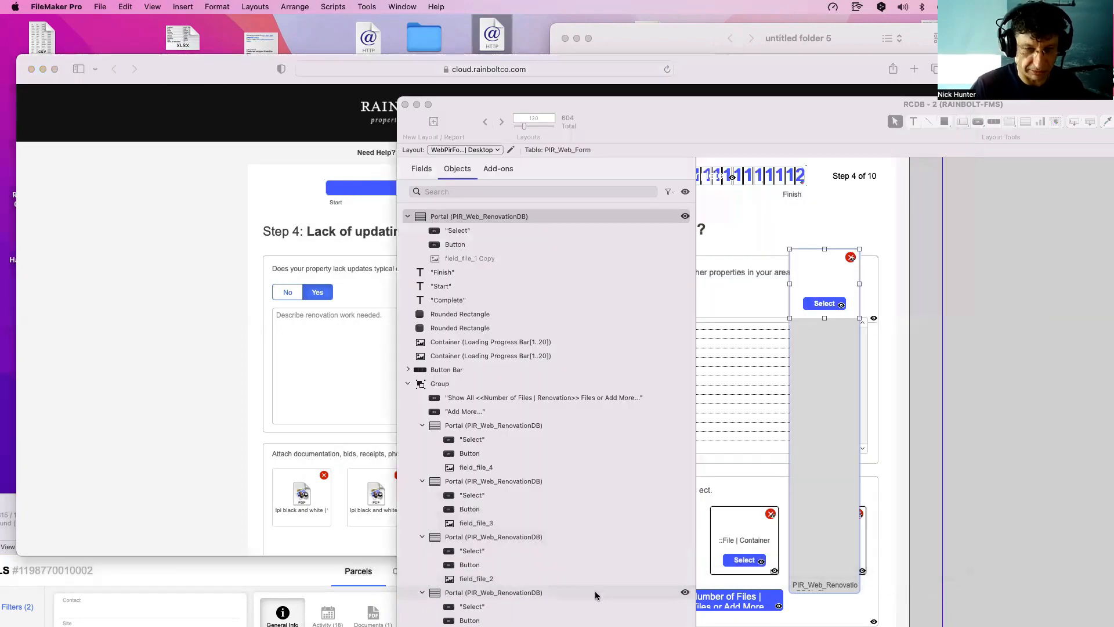
pyautogui.press('super+shift+d')
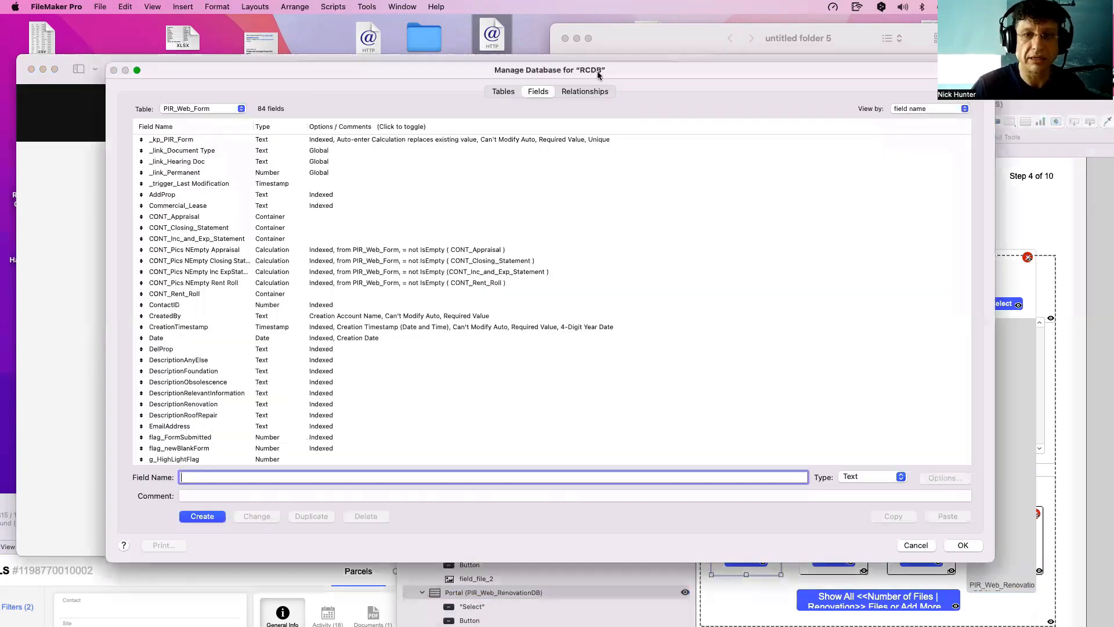
pyautogui.click(584, 91)
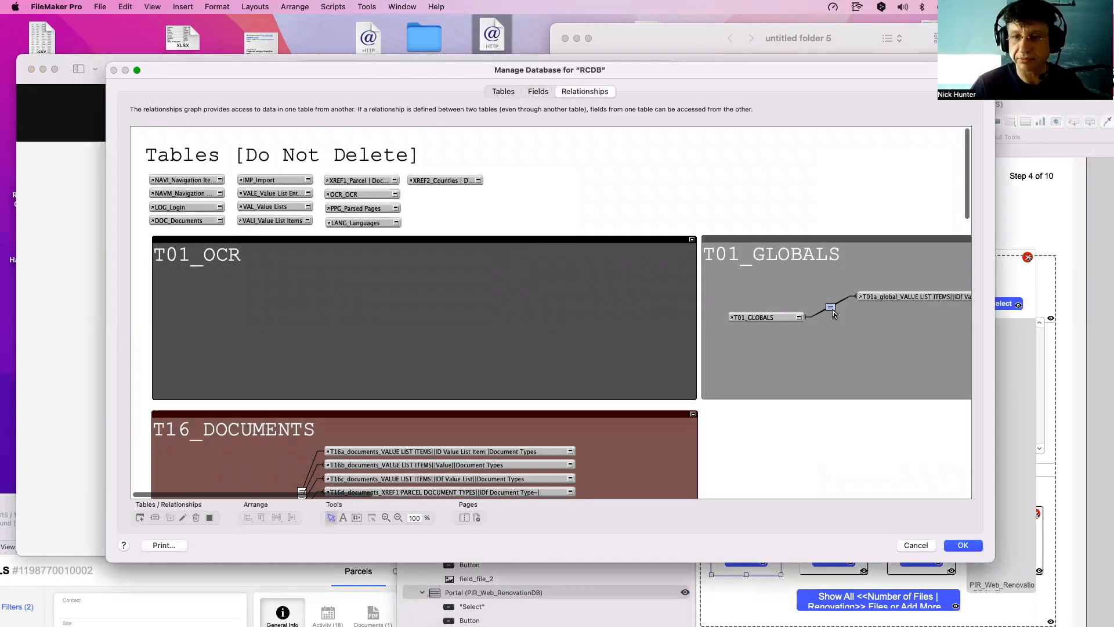
pyautogui.doubleClick(831, 307)
pyautogui.click(606, 342)
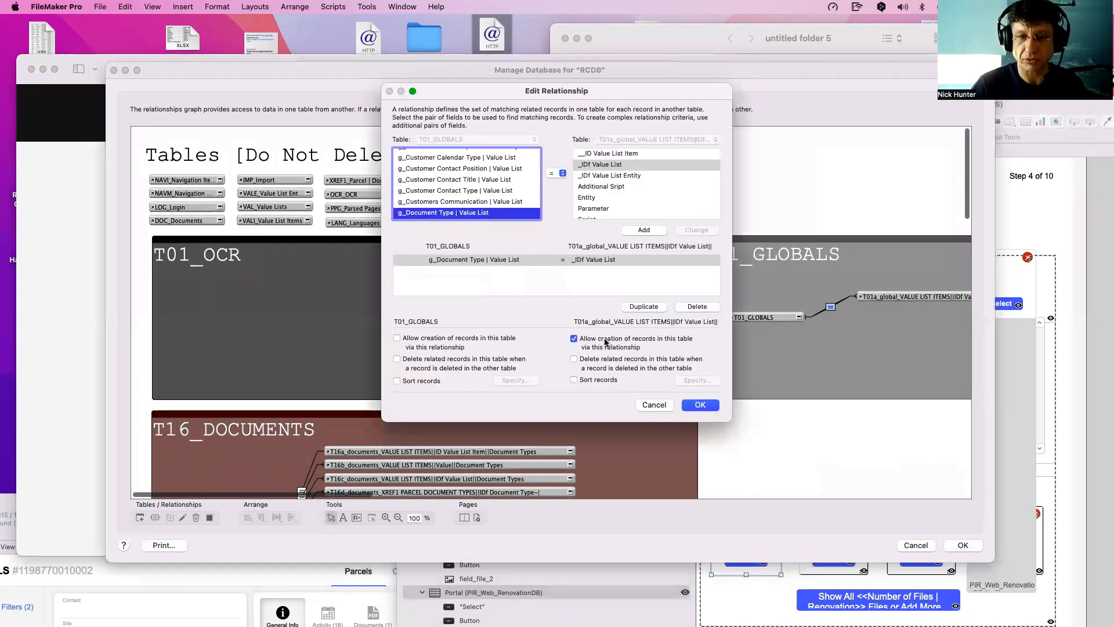
pyautogui.press('Return')
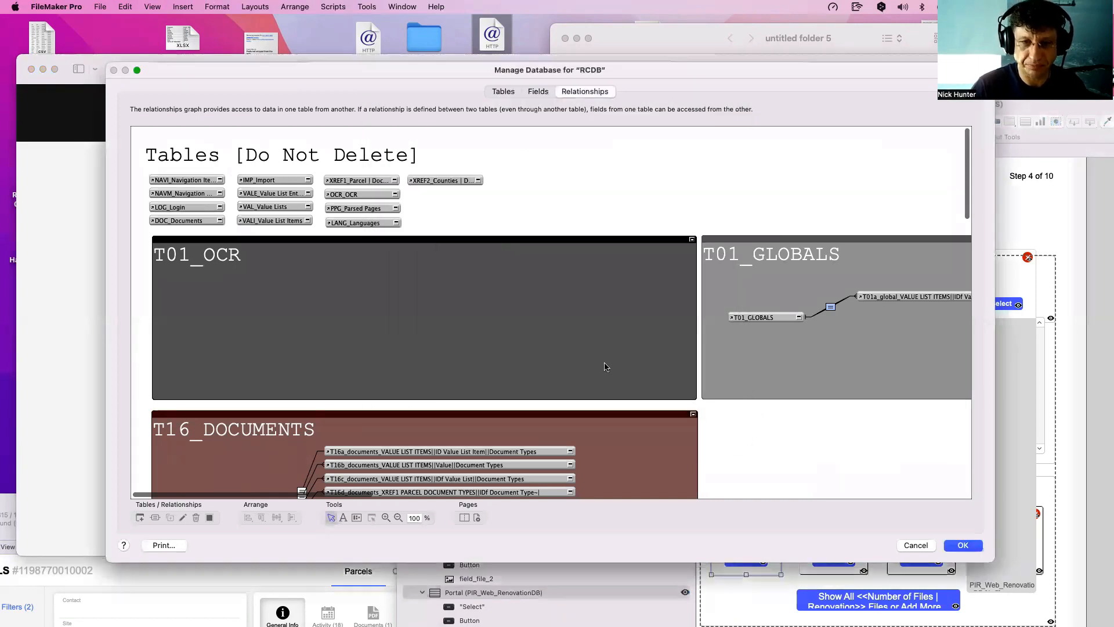
pyautogui.press('Return')
# Move the five-row portal off the page into the blank area and set its number of rows to 1.
pyautogui.moveTo(746, 121); pyautogui.dragTo(325, 89)
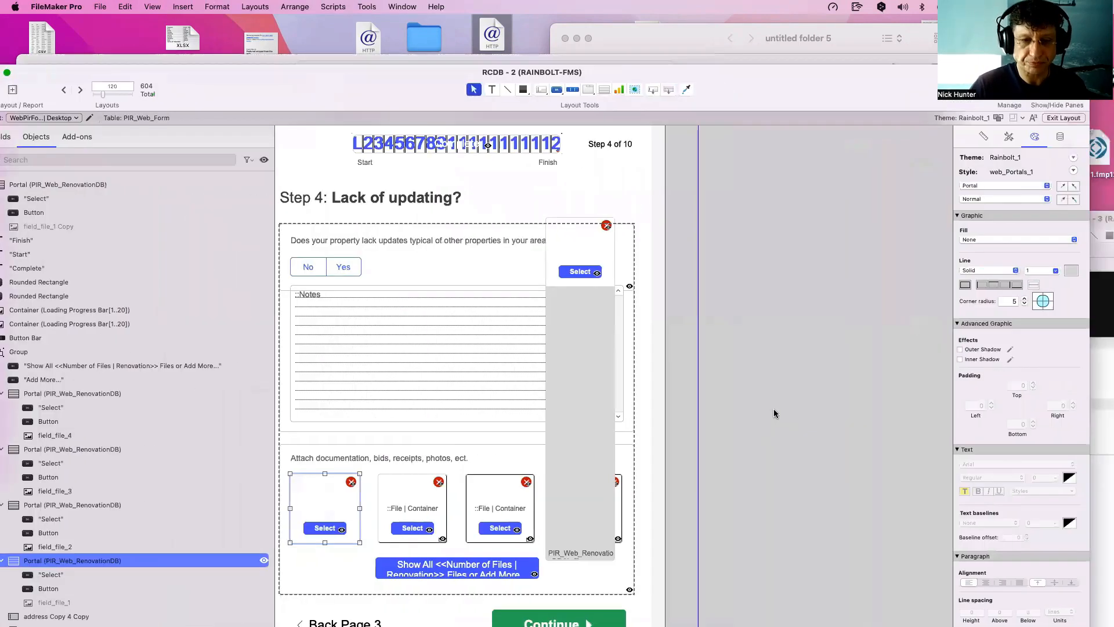
pyautogui.moveTo(604, 403); pyautogui.dragTo(754, 357)
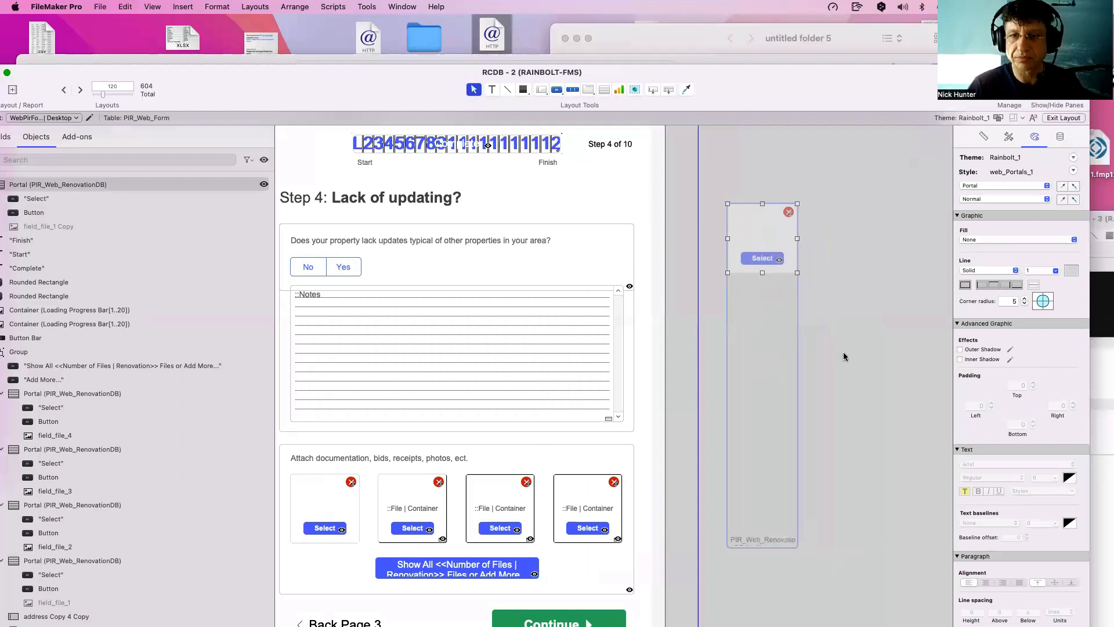
pyautogui.click(847, 349)
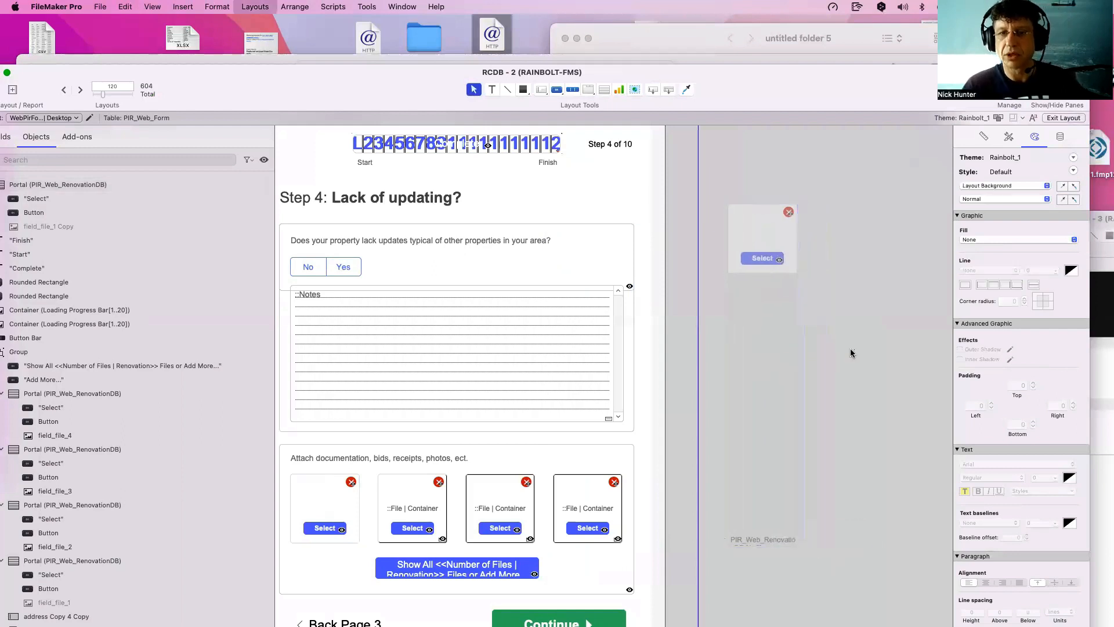
pyautogui.doubleClick(778, 331)
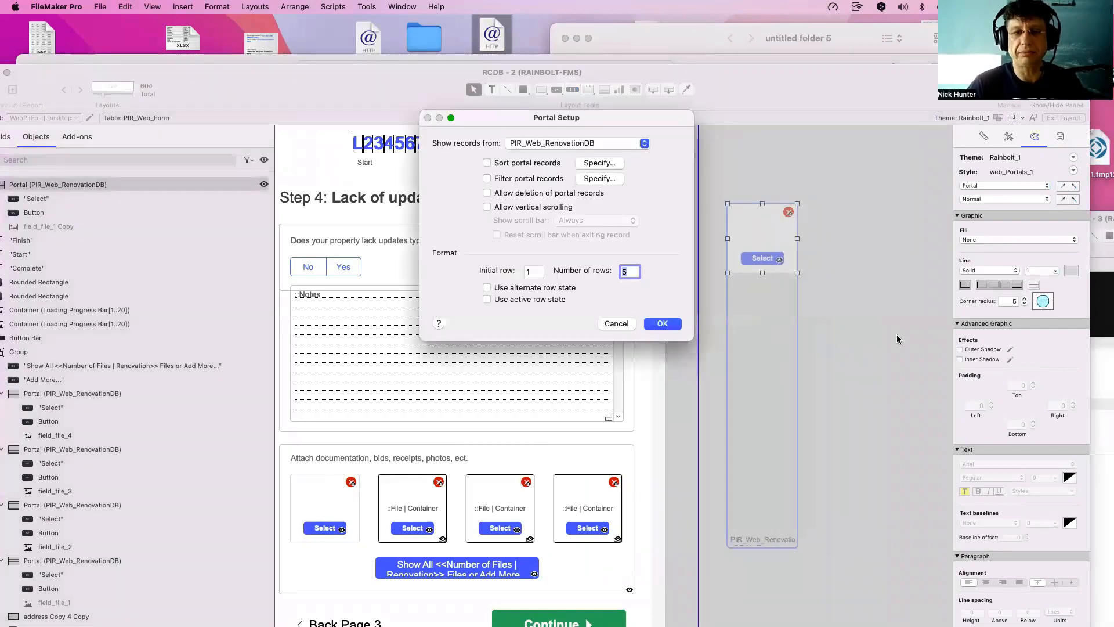
pyautogui.click(538, 273)
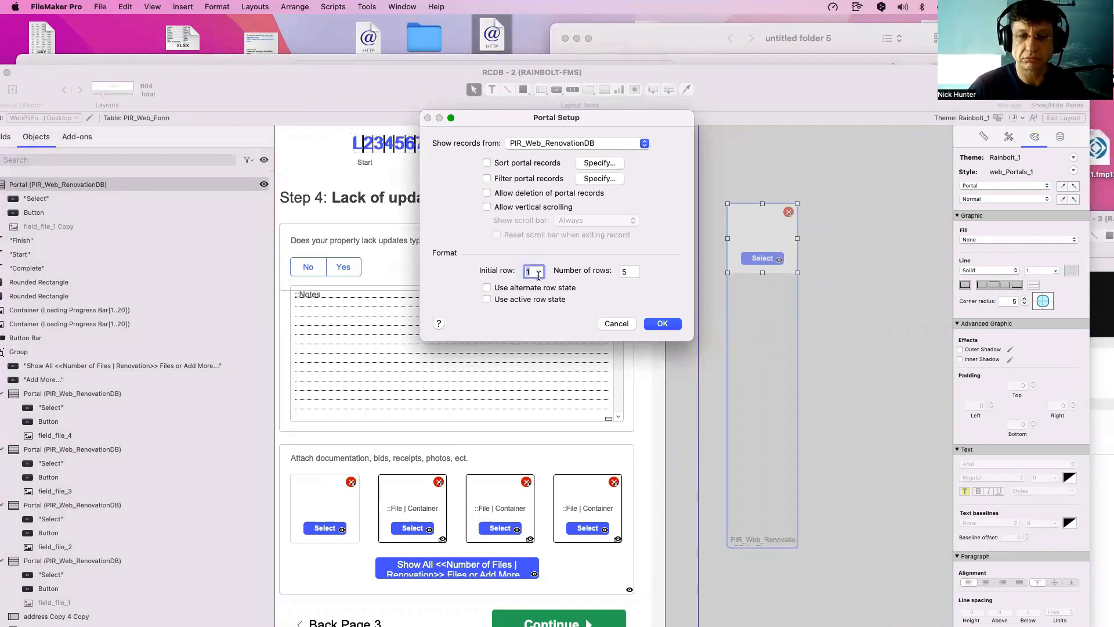
pyautogui.click(628, 271)
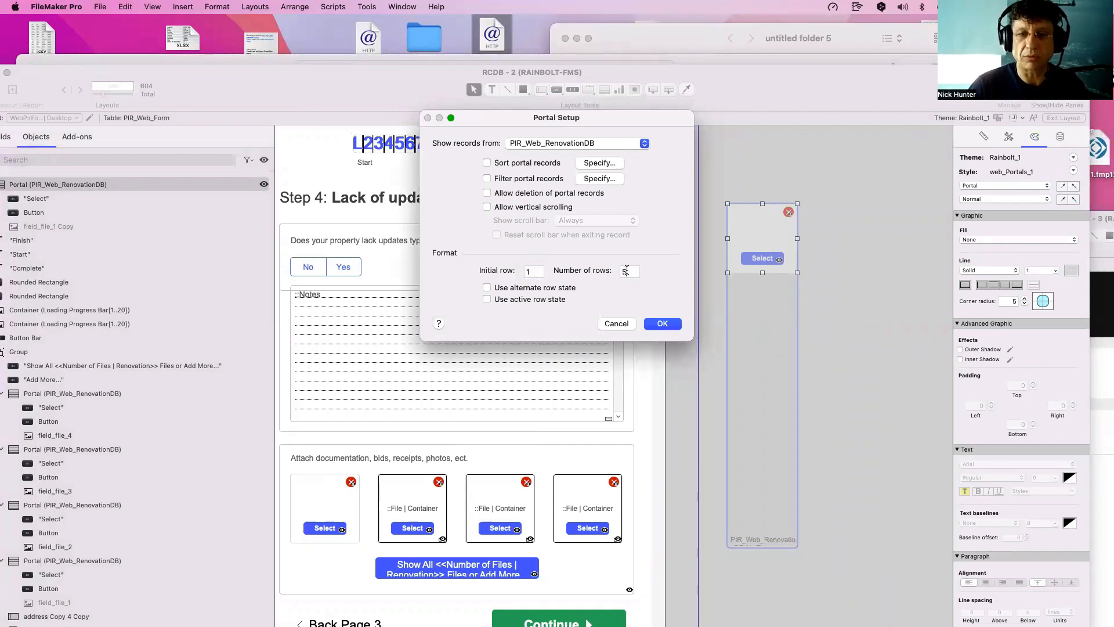
pyautogui.click(667, 324)
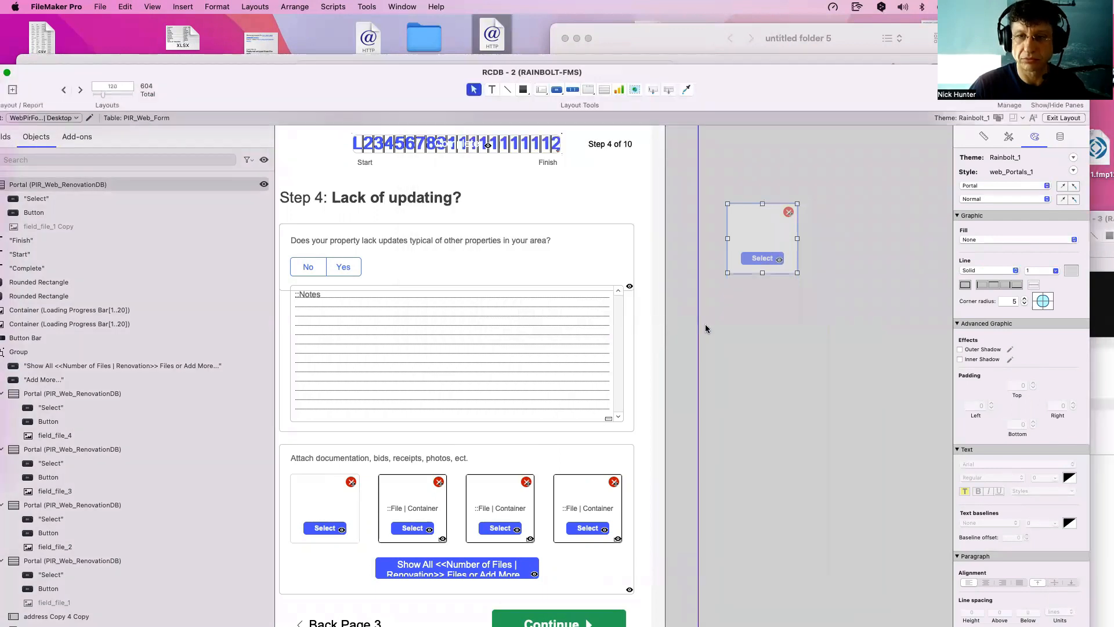
# Place a duplicate of the one-row portal, with its container field hidden, directly below the original.
pyautogui.moveTo(765, 330); pyautogui.dragTo(773, 307)
pyautogui.press('super+d')
pyautogui.press('super+z')
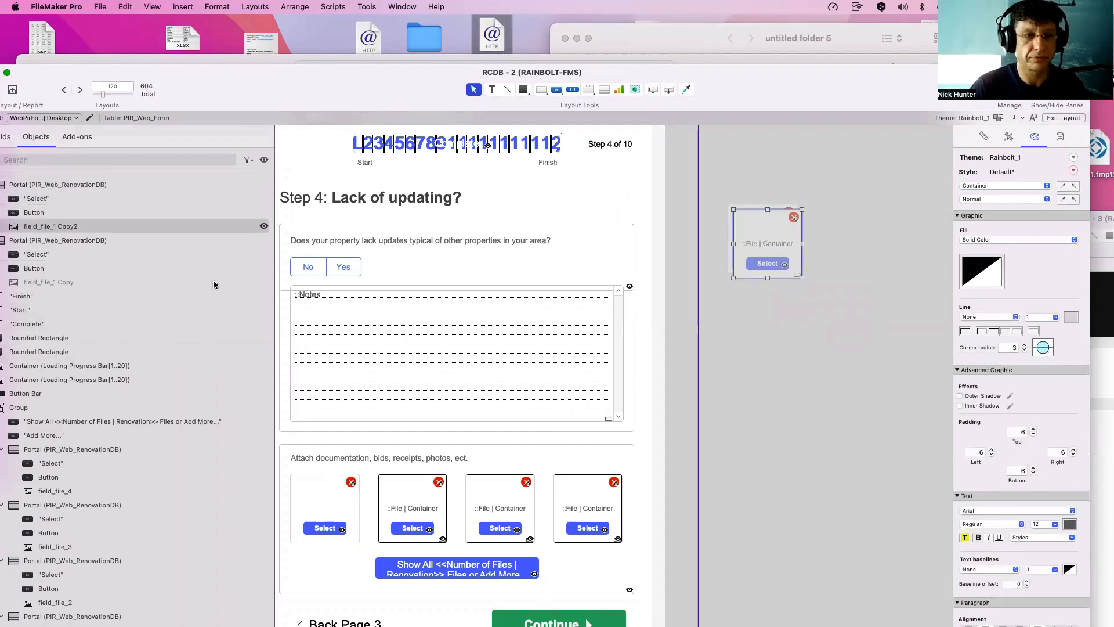
pyautogui.moveTo(747, 269); pyautogui.dragTo(755, 317)
# Set the lower portal copy's initial row to 2, keeping a single row.
pyautogui.doubleClick(756, 317)
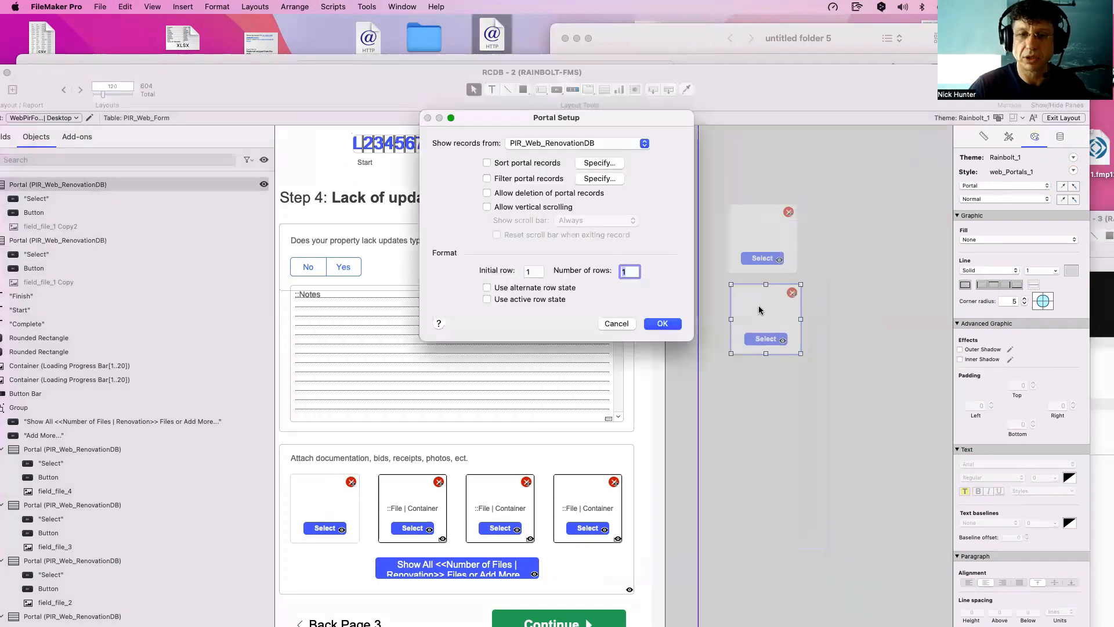
pyautogui.click(536, 269)
pyautogui.write('2')
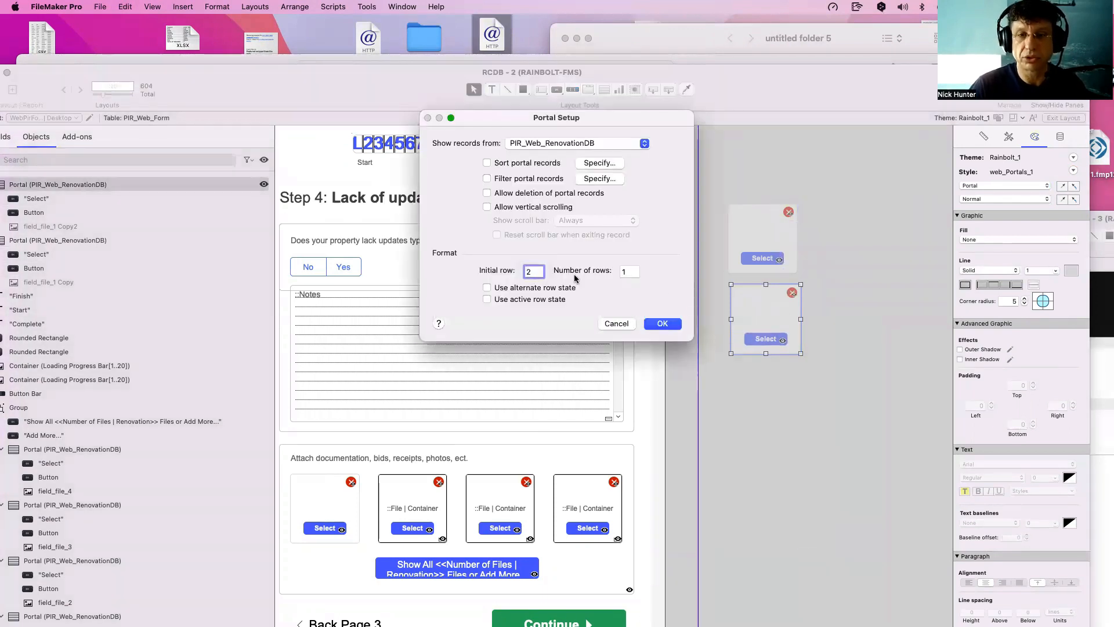
pyautogui.click(630, 268)
pyautogui.click(662, 329)
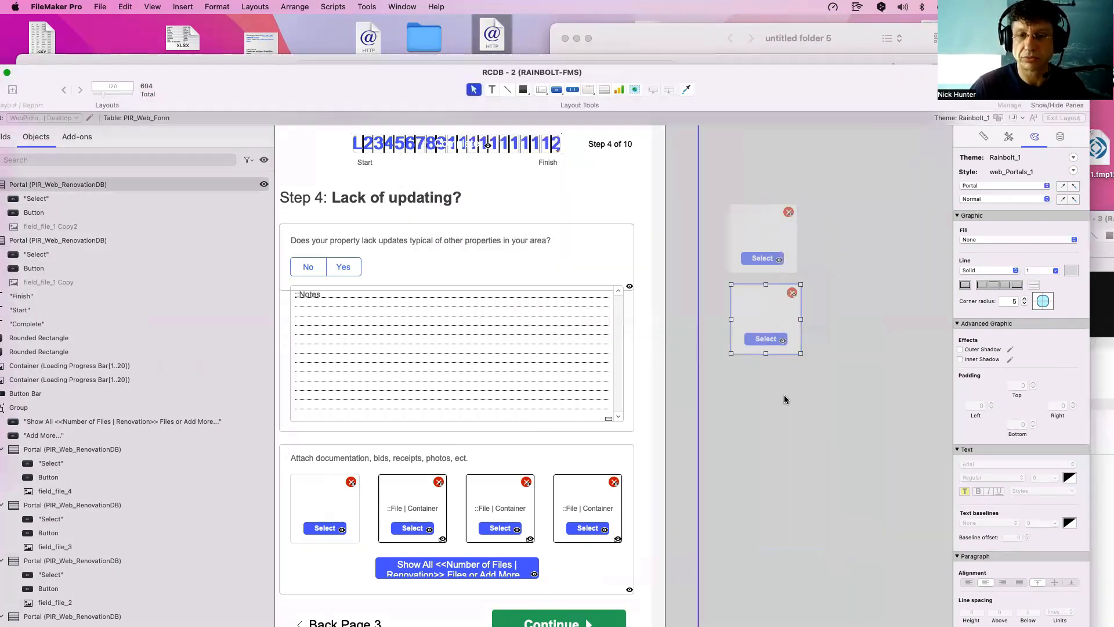
# Duplicate the second one-row portal, hide the copy's container field, and place the copy directly below as the third slot.
pyautogui.moveTo(826, 401); pyautogui.dragTo(749, 308)
pyautogui.press('super+c')
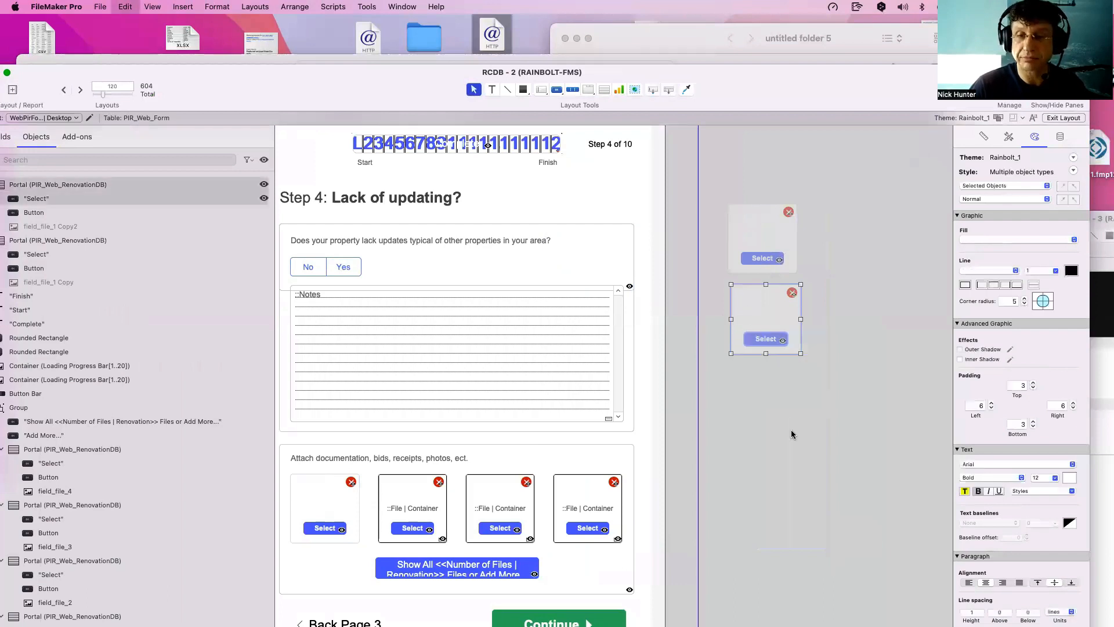
pyautogui.press('super+v')
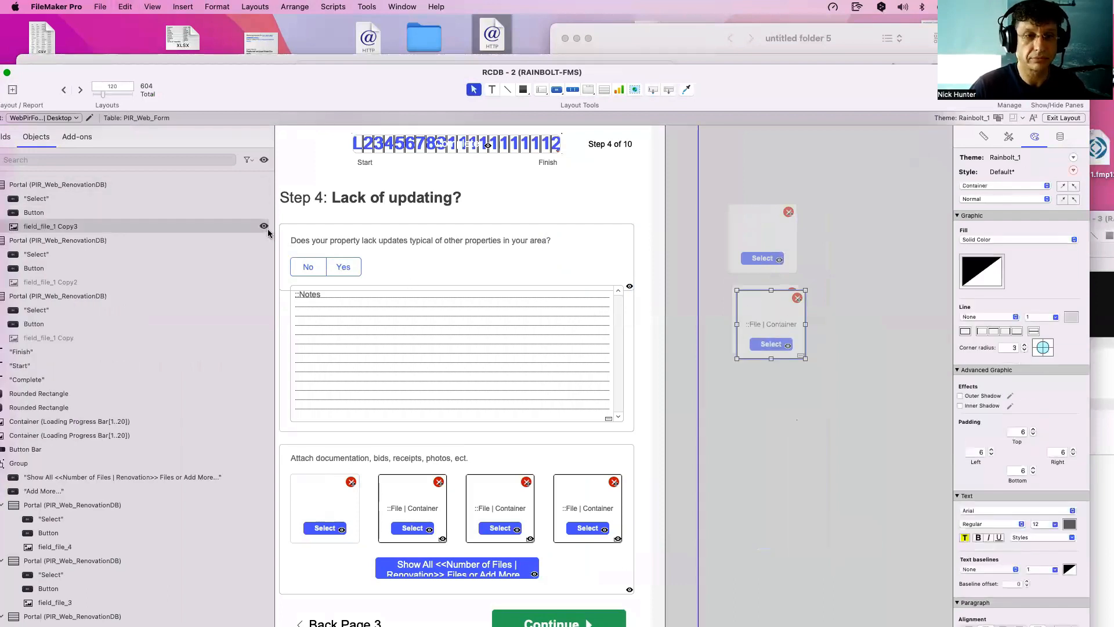
pyautogui.moveTo(787, 322); pyautogui.dragTo(778, 397)
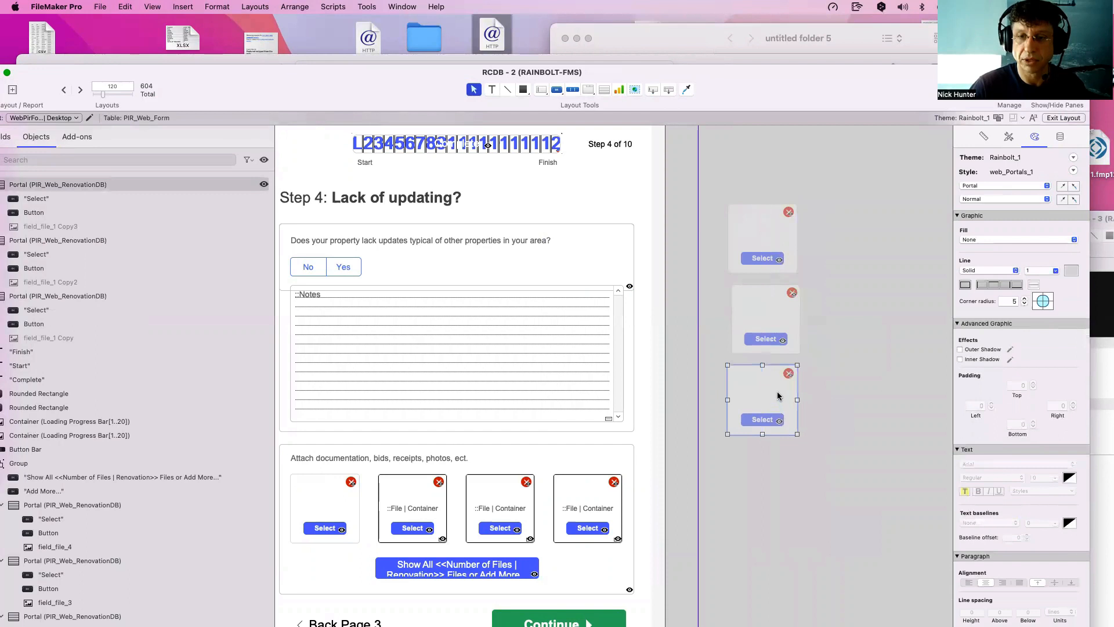
# Set the third portal copy's initial row to 3, keeping a single row.
pyautogui.doubleClick(778, 396)
pyautogui.doubleClick(533, 271)
pyautogui.write('3')
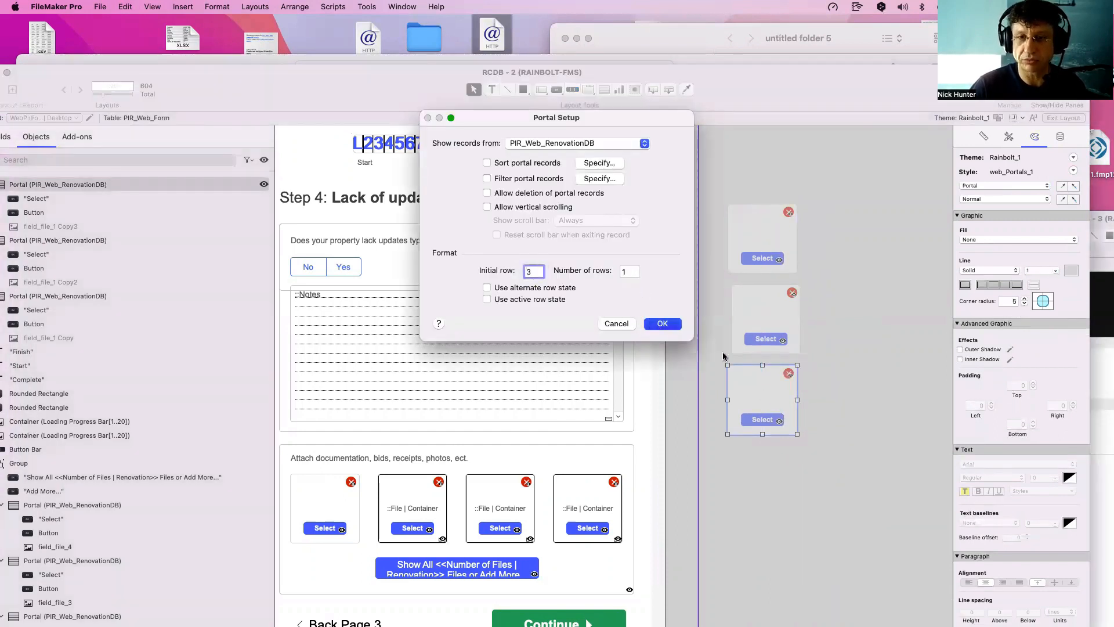
pyautogui.click(662, 324)
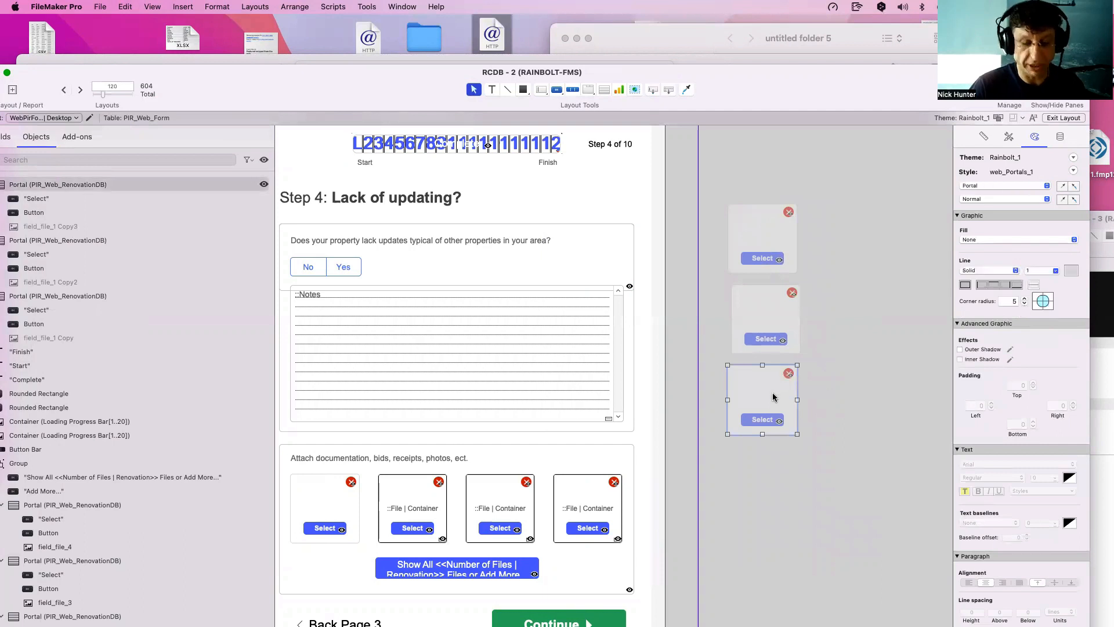
# Duplicate the third portal with its contents, hide the copy's container field, and place the copy below as the fourth slot.
pyautogui.press('super+c')
pyautogui.press('super+v')
pyautogui.moveTo(781, 400); pyautogui.dragTo(795, 490)
pyautogui.moveTo(270, 186); pyautogui.dragTo(264, 226)
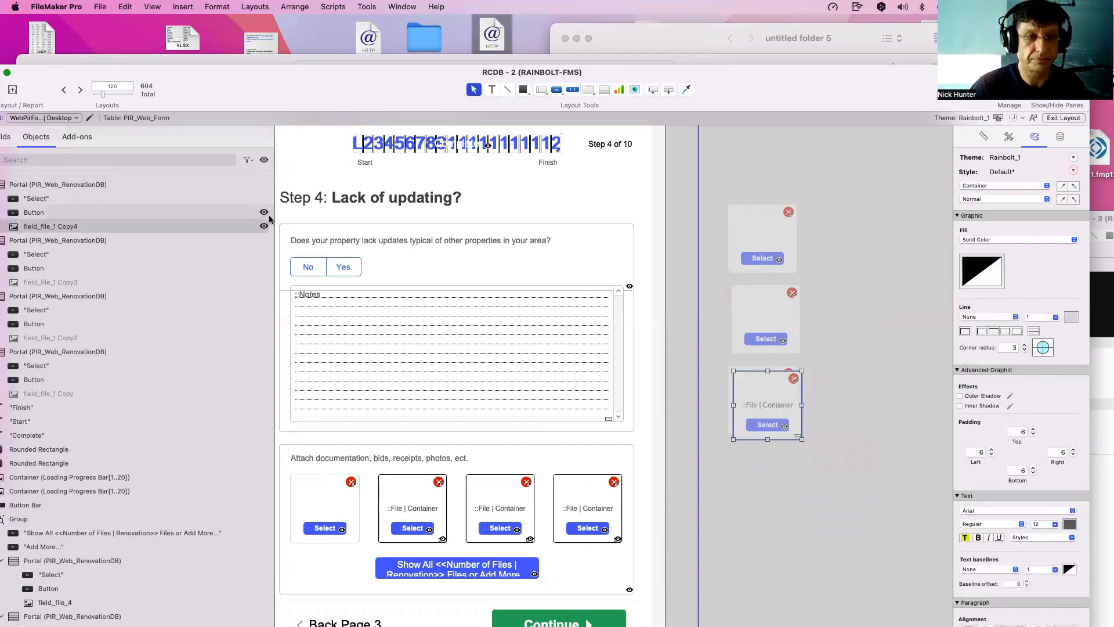
pyautogui.moveTo(764, 402); pyautogui.dragTo(762, 474)
# Set the fourth portal copy's initial row to 4 and deselect it.
pyautogui.doubleClick(764, 465)
pyautogui.hotkey('shift', 'Tab')
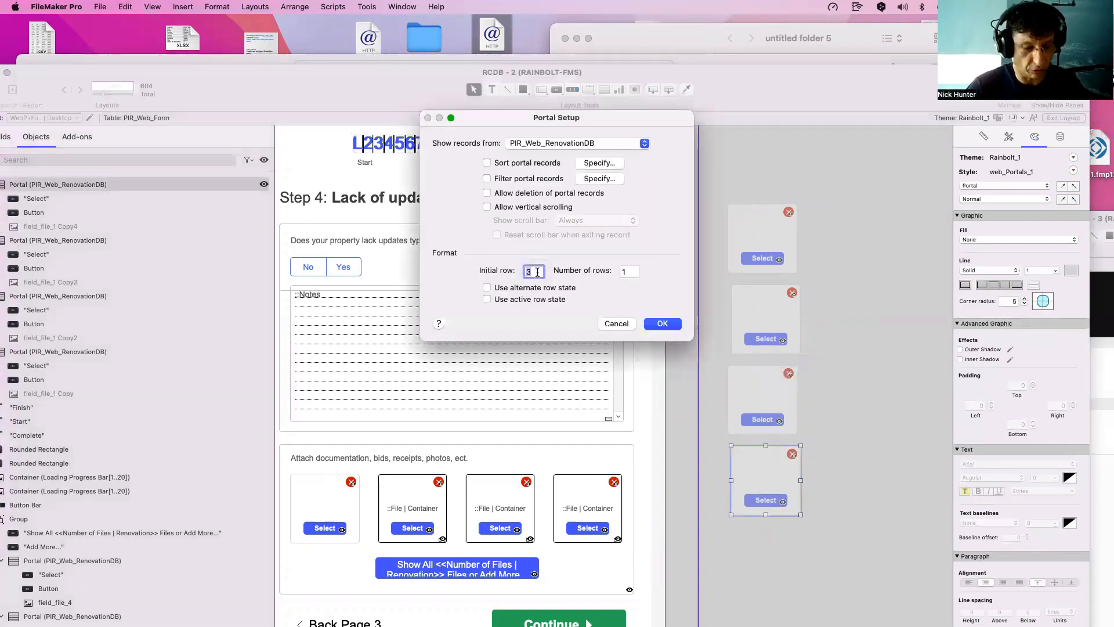
pyautogui.write('4')
pyautogui.press('Return')
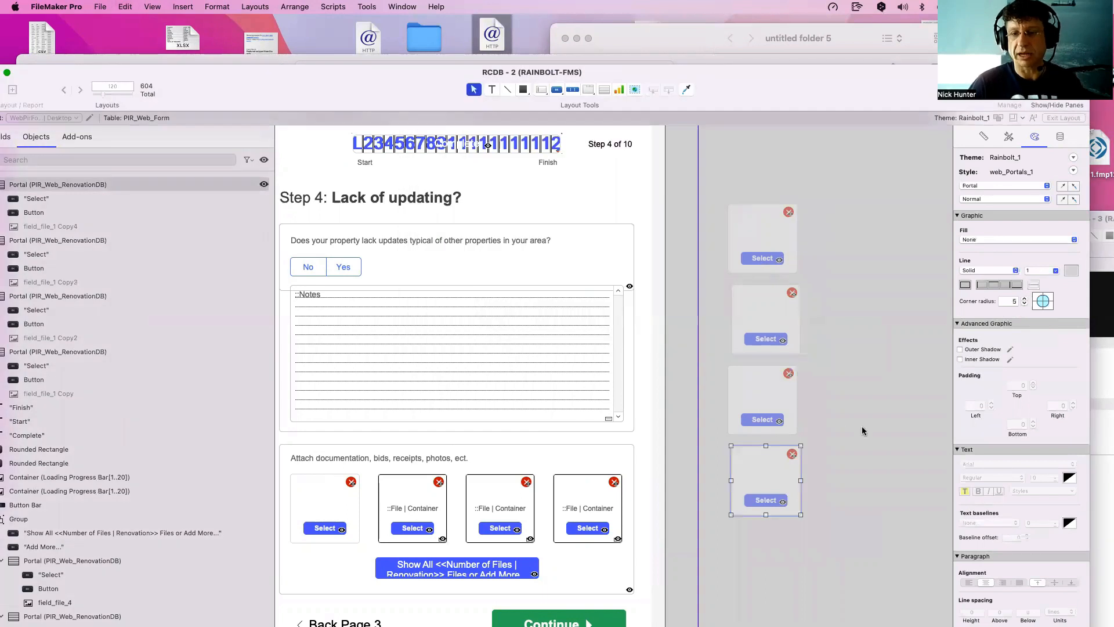
pyautogui.click(863, 424)
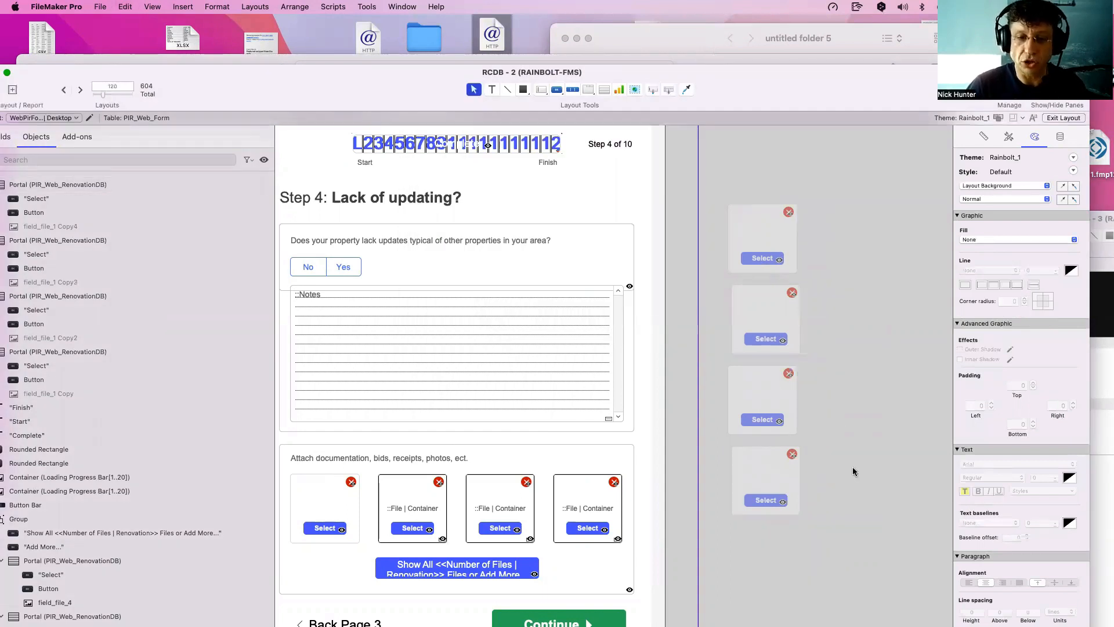
# Highlight the four off-page portals, then the file slots in the form's attachment section, to compare them.
pyautogui.moveTo(848, 516); pyautogui.dragTo(725, 201)
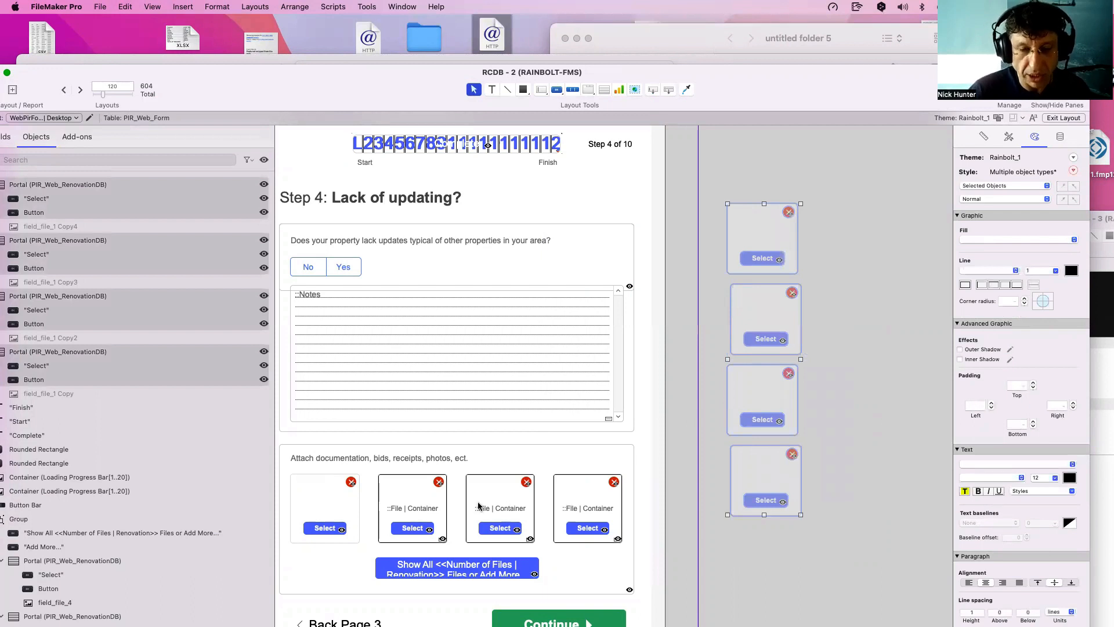
pyautogui.click(324, 504)
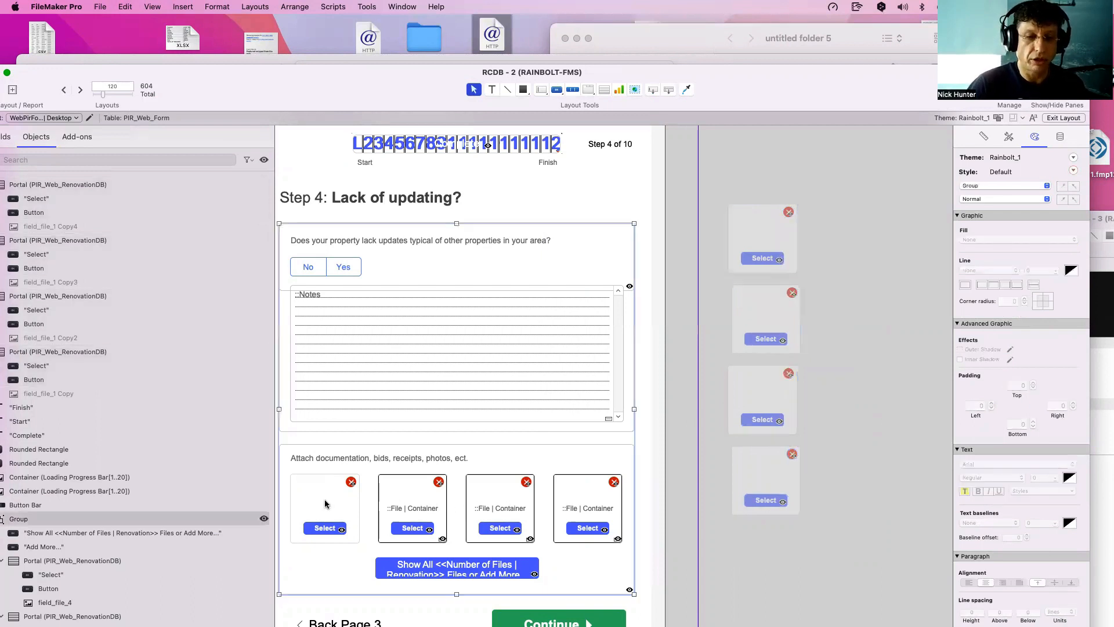
pyautogui.click(406, 498)
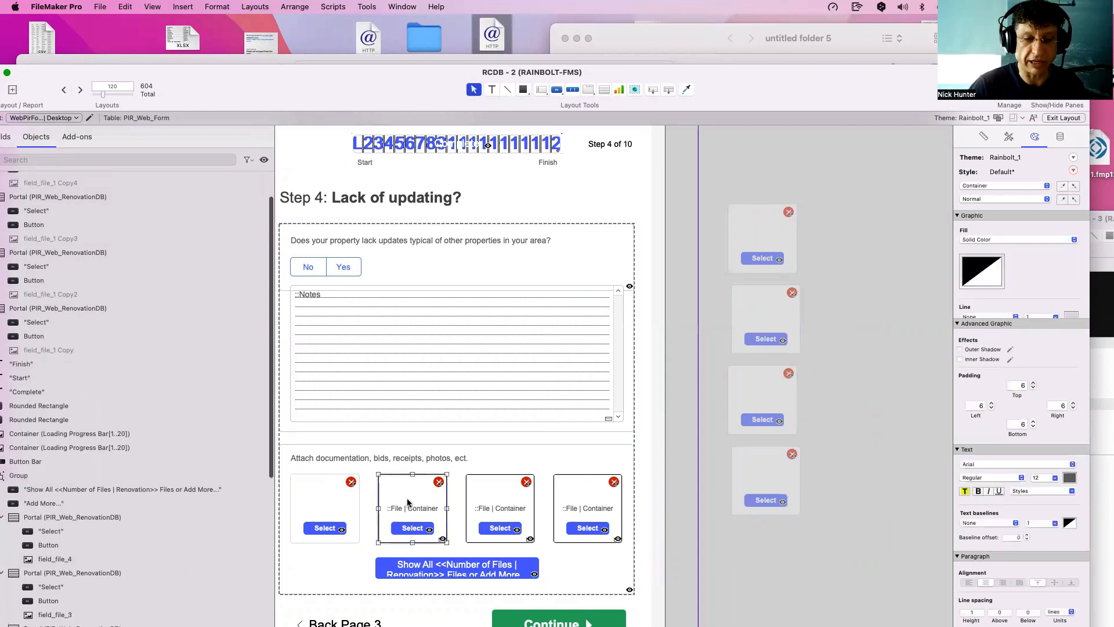
pyautogui.click(483, 507)
pyautogui.click(581, 504)
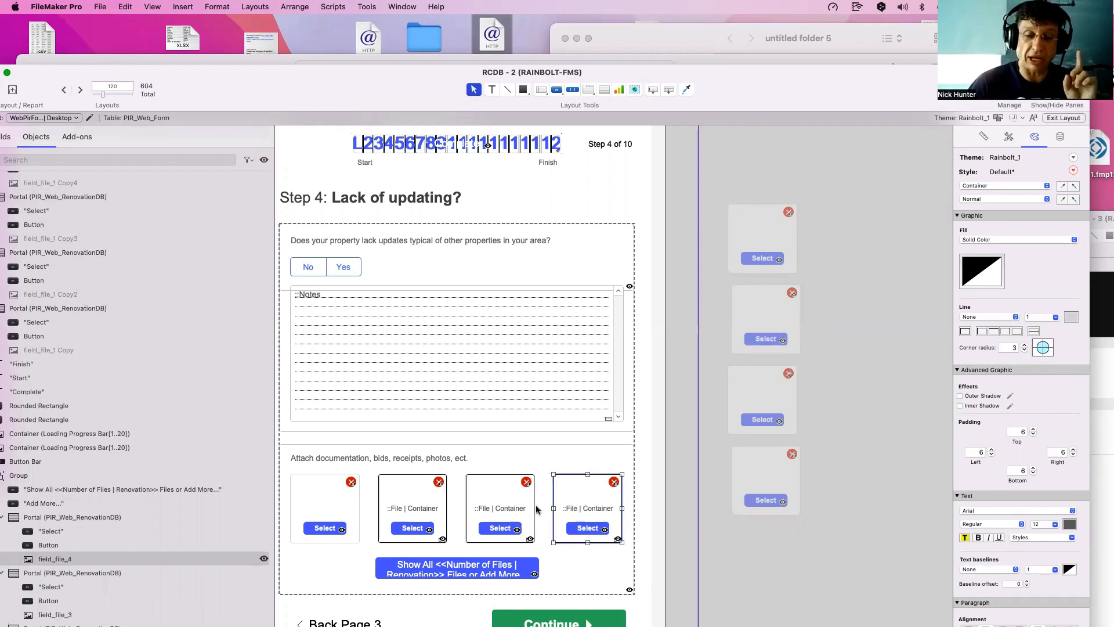
# Review the initial row and number of rows of each off-page portal, from the fourth up to the first, without changing anything.
pyautogui.doubleClick(760, 471)
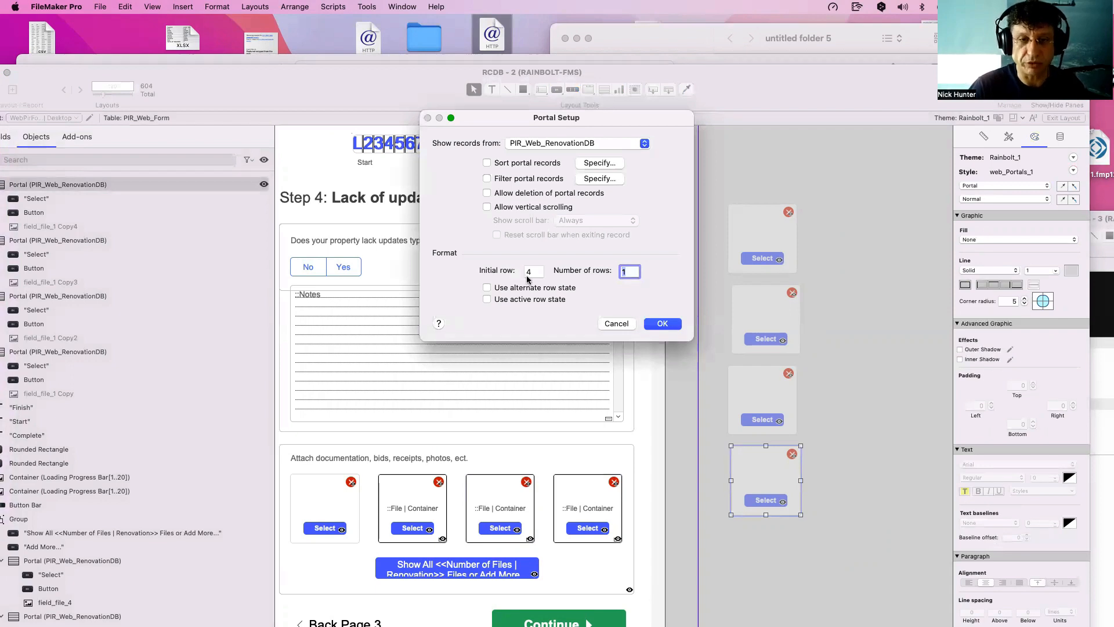
pyautogui.click(631, 272)
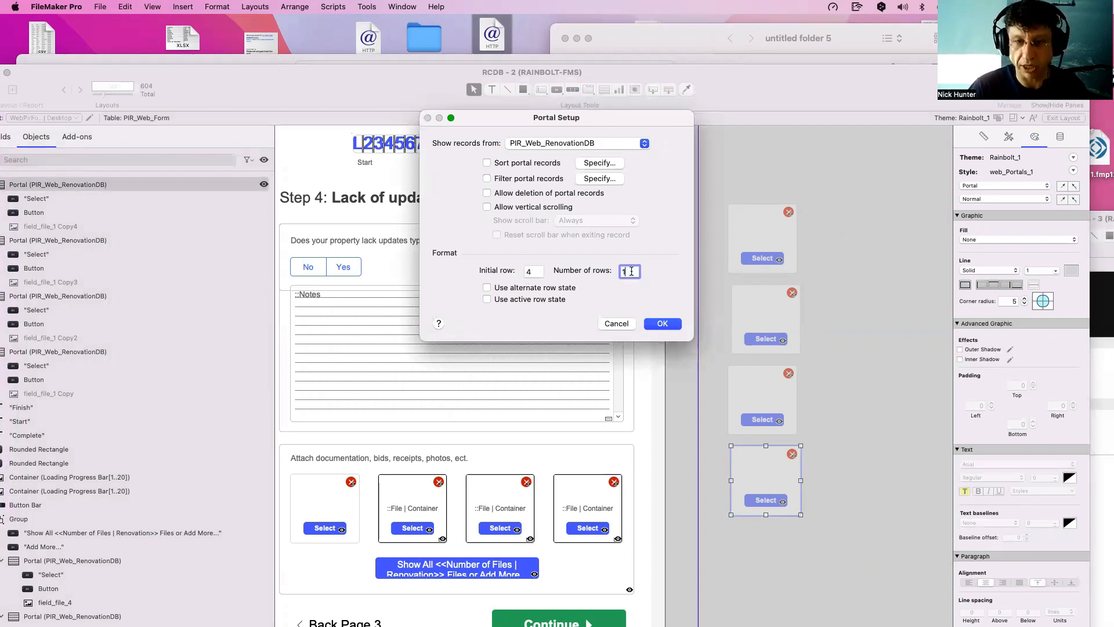
pyautogui.click(616, 323)
pyautogui.doubleClick(742, 388)
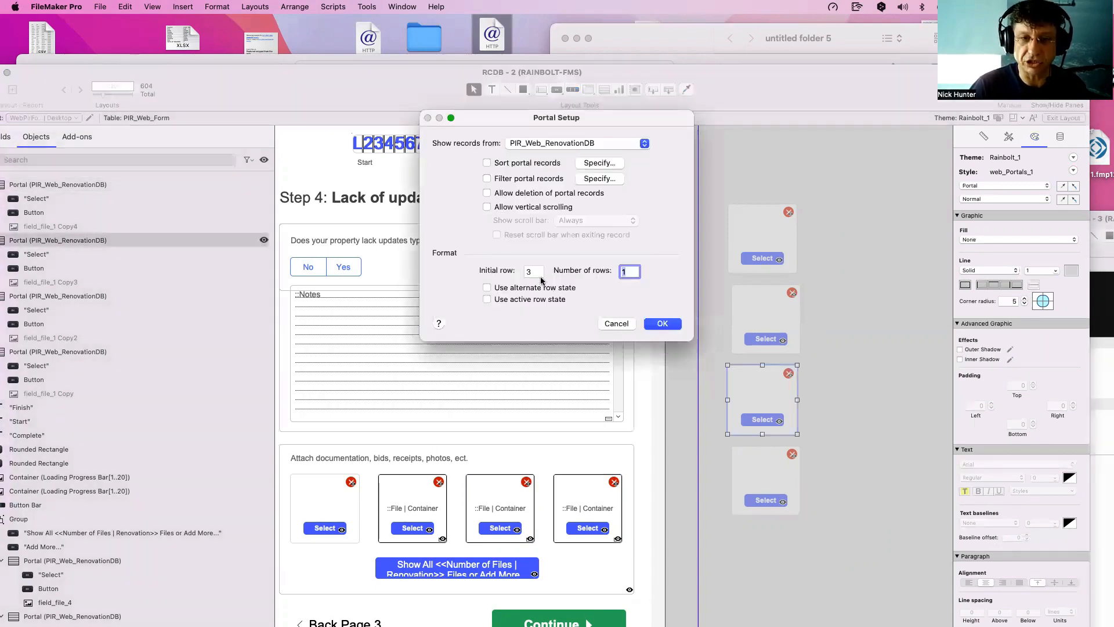
pyautogui.press('Tab')
pyautogui.press('Escape')
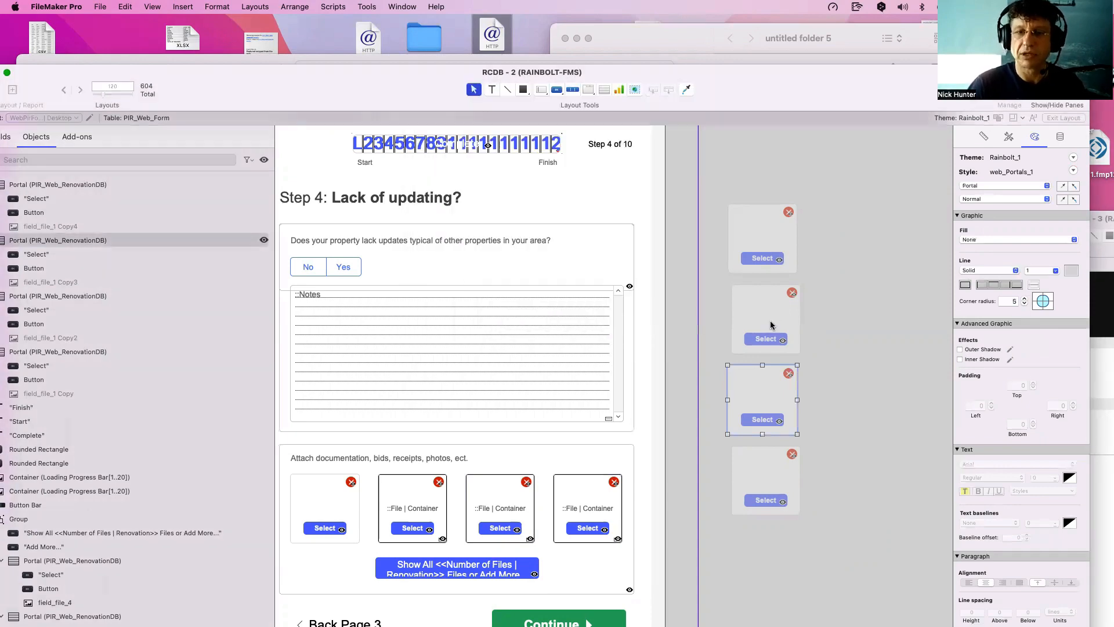
pyautogui.doubleClick(774, 331)
pyautogui.press('Escape')
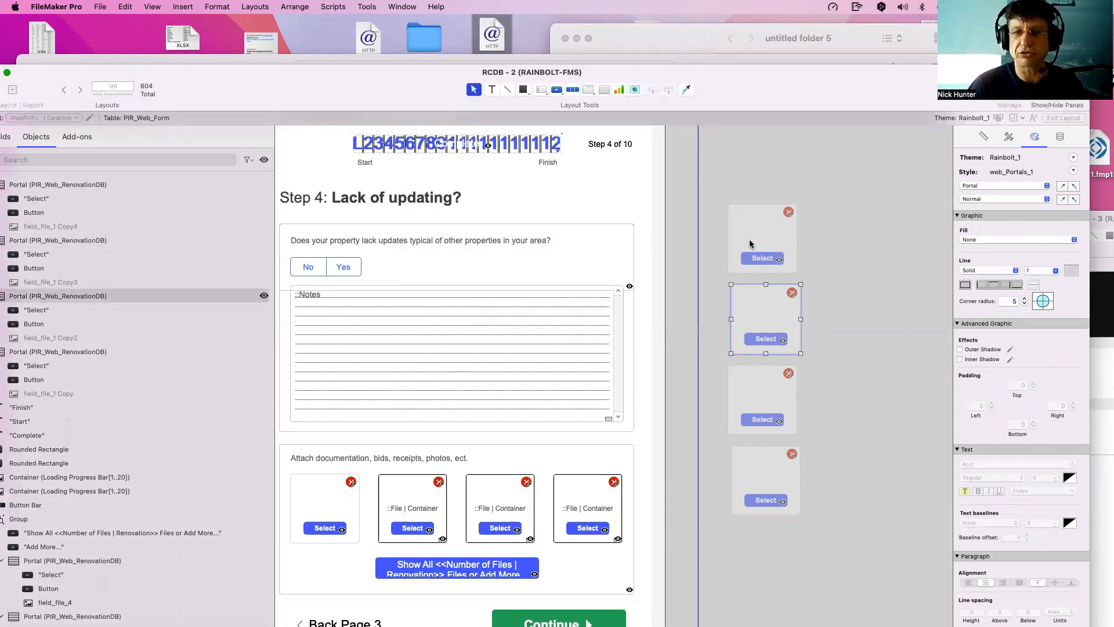
pyautogui.doubleClick(749, 239)
pyautogui.press('Escape')
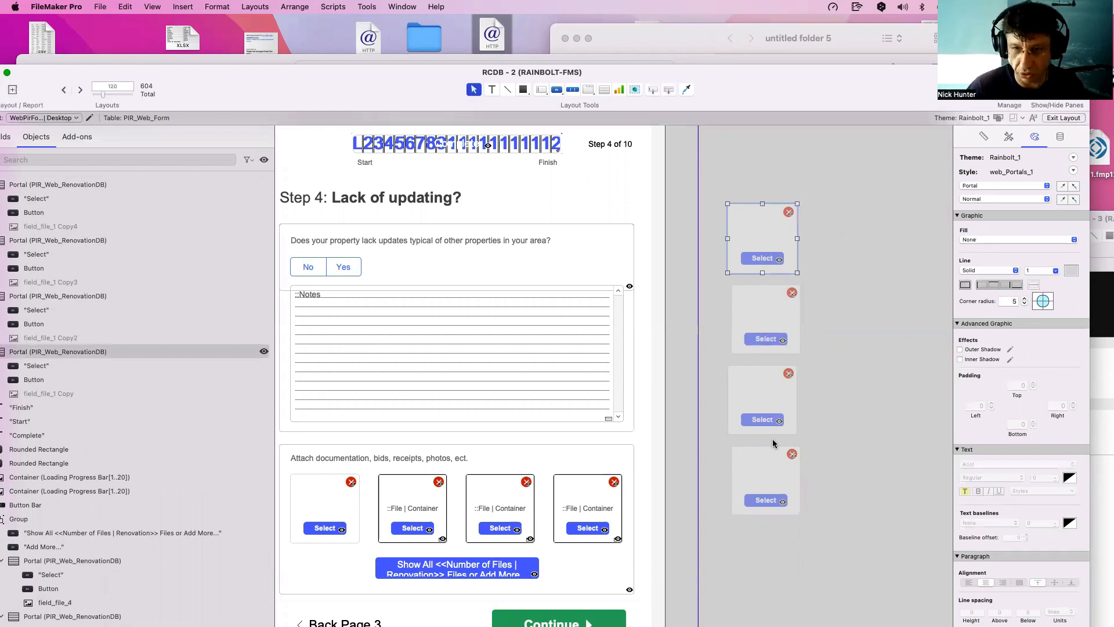
pyautogui.click(826, 463)
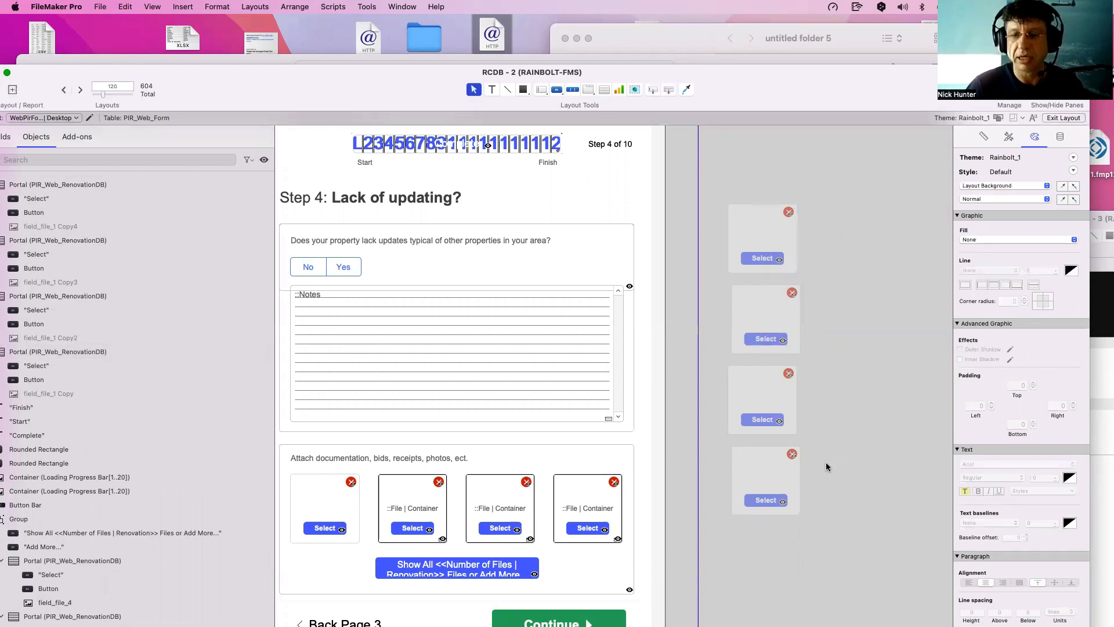
# Recheck the initial row setting of the fourth off-page portal and close its setup unchanged.
pyautogui.doubleClick(771, 474)
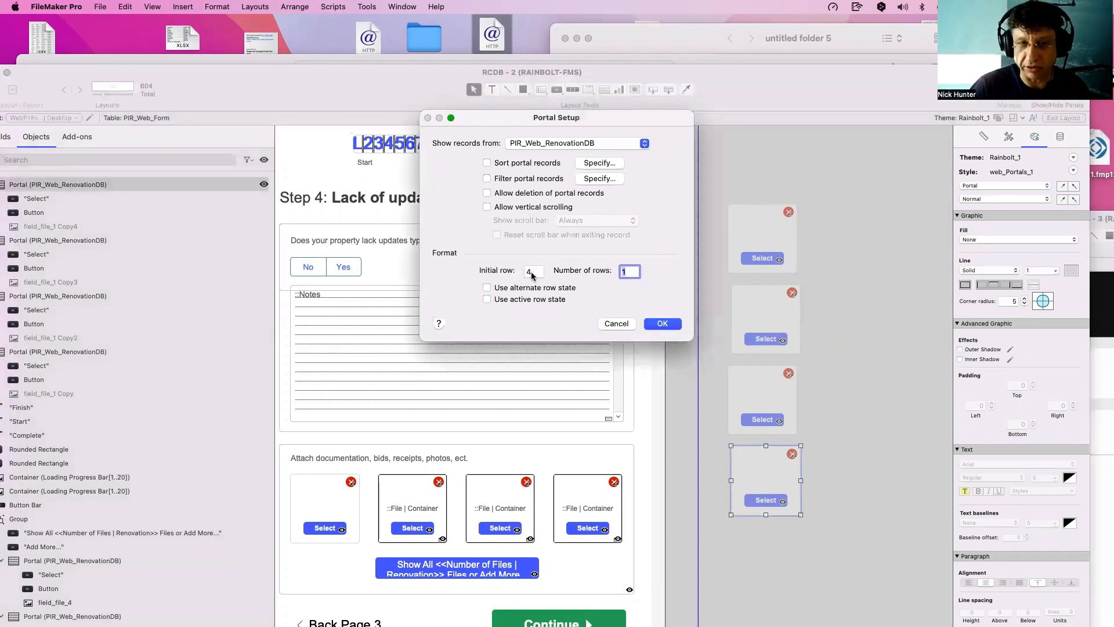
pyautogui.press('Escape')
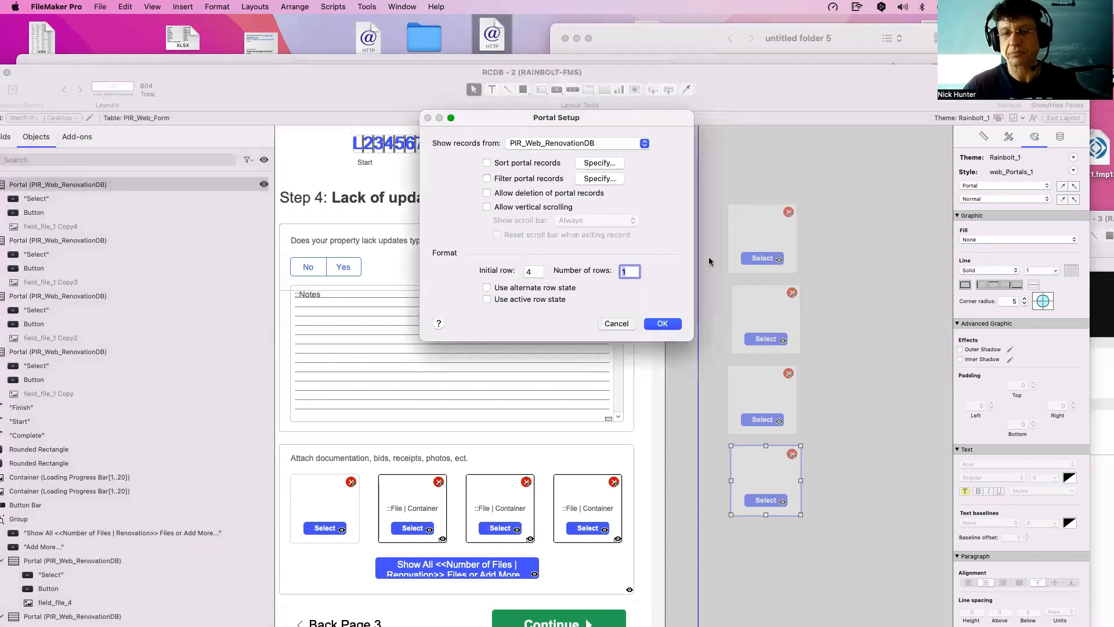
pyautogui.click(824, 238)
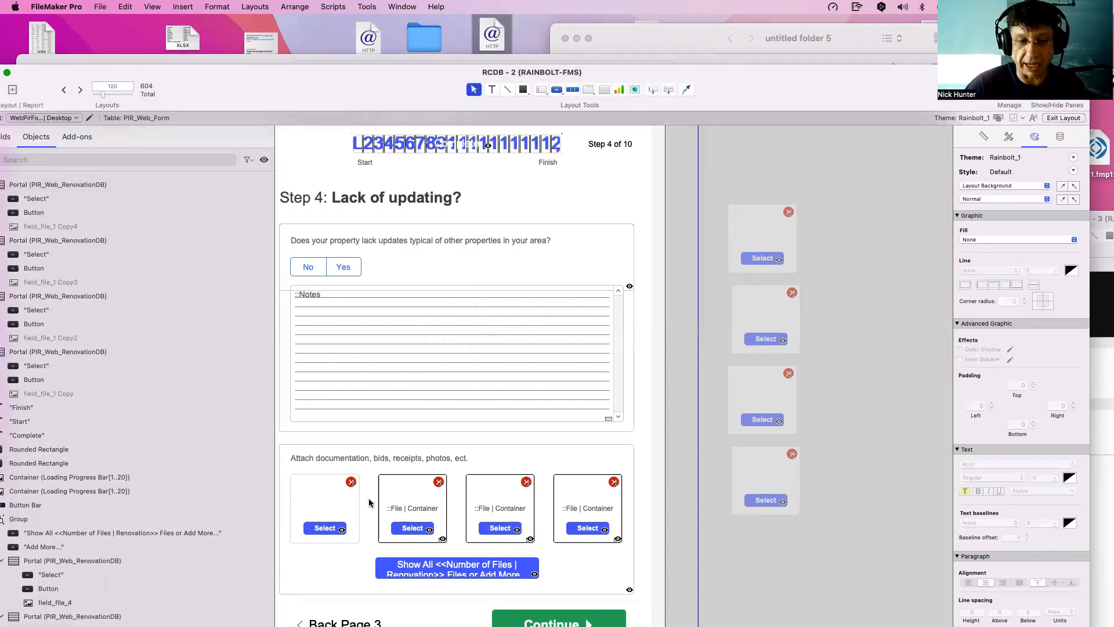
# Hide the container fields of the form's second, third and fourth file slots, and inspect the second slot's portal setup without changing it.
pyautogui.click(410, 504)
pyautogui.click(410, 504)
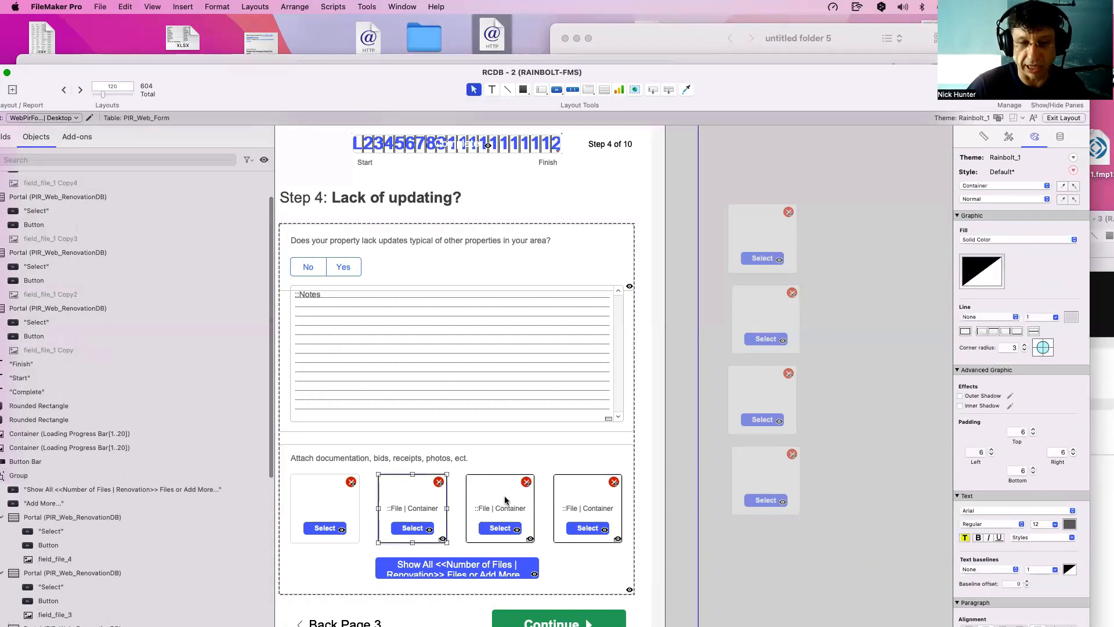
pyautogui.keyDown('shift'); pyautogui.click(504, 497); pyautogui.keyUp('shift')
pyautogui.keyDown('shift'); pyautogui.click(585, 497); pyautogui.keyUp('shift')
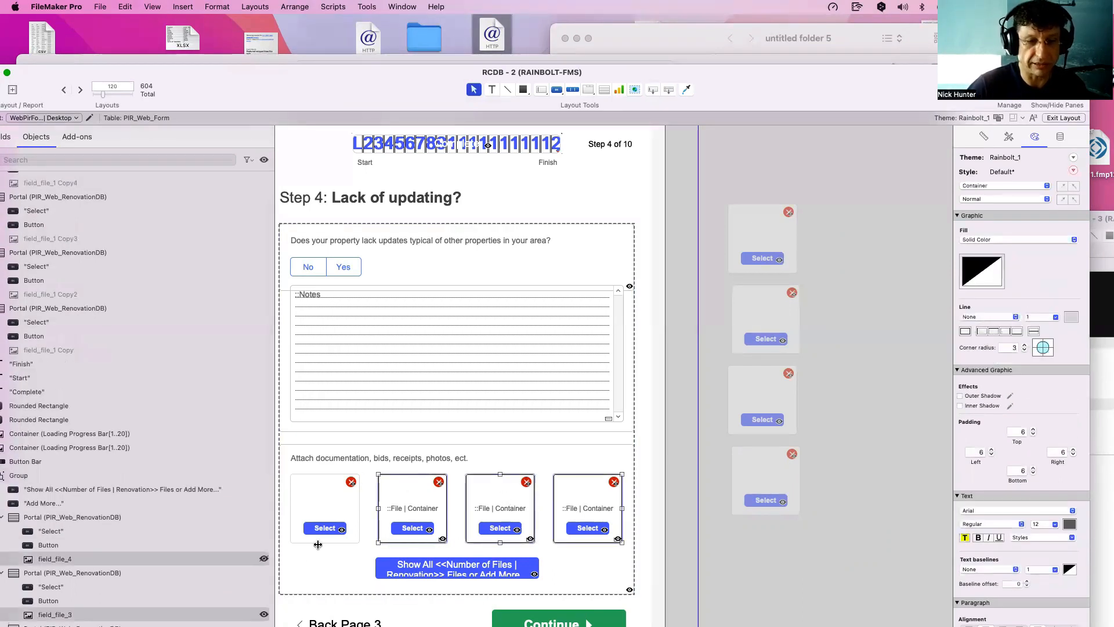
pyautogui.click(413, 492)
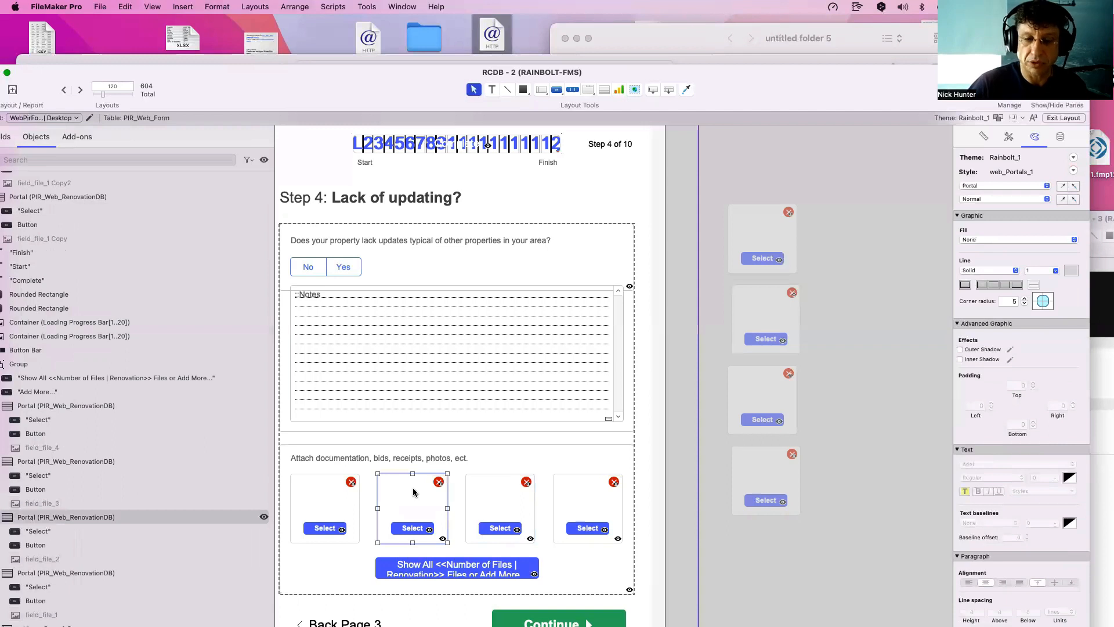
pyautogui.doubleClick(413, 492)
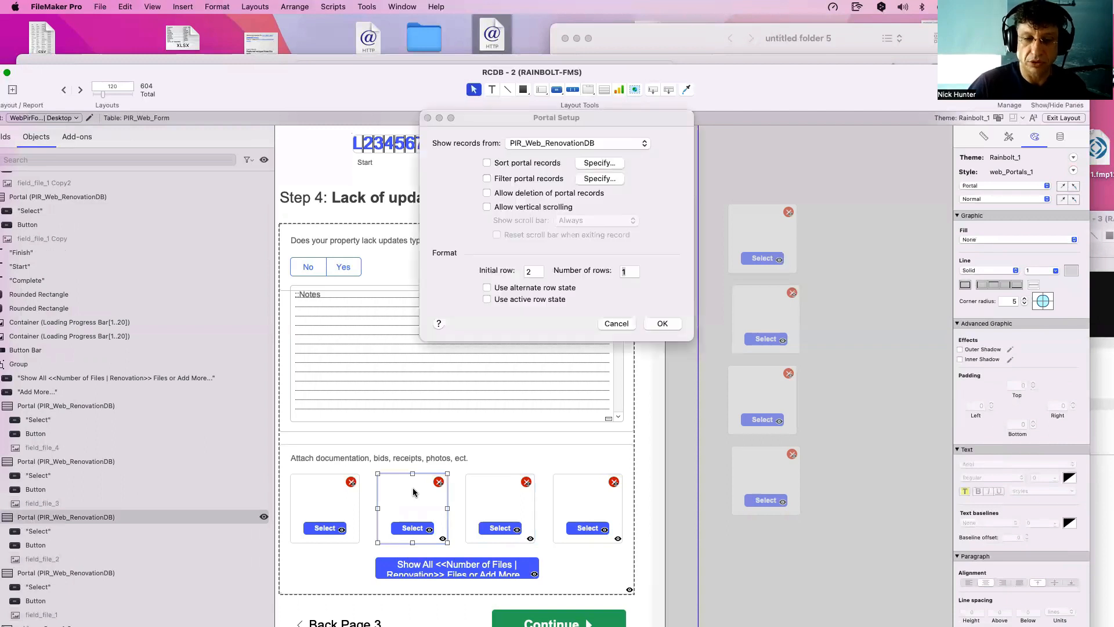
pyautogui.click(618, 322)
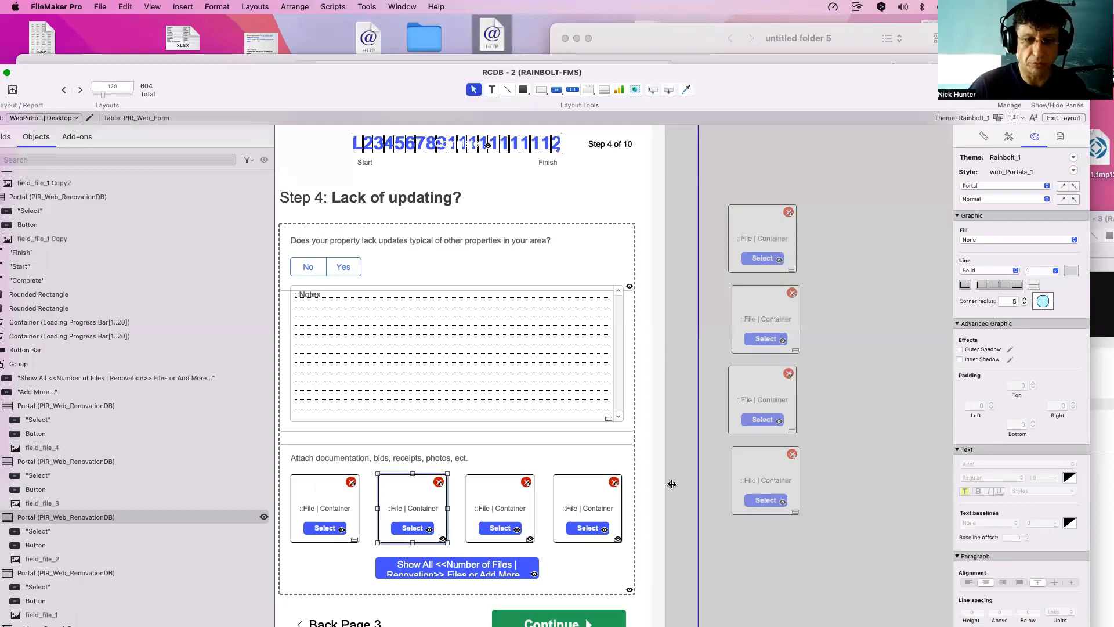
# Examine the objects inside the form's second portal: the Select button, the delete button and the field_file_2 container.
pyautogui.click(566, 542)
pyautogui.click(407, 505)
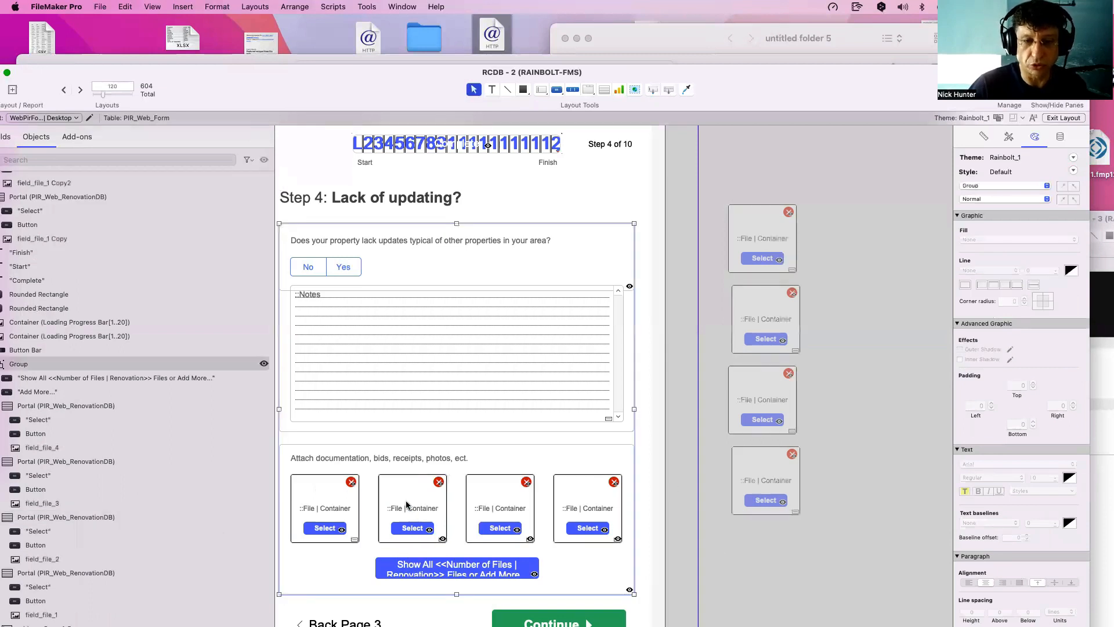
pyautogui.click(405, 505)
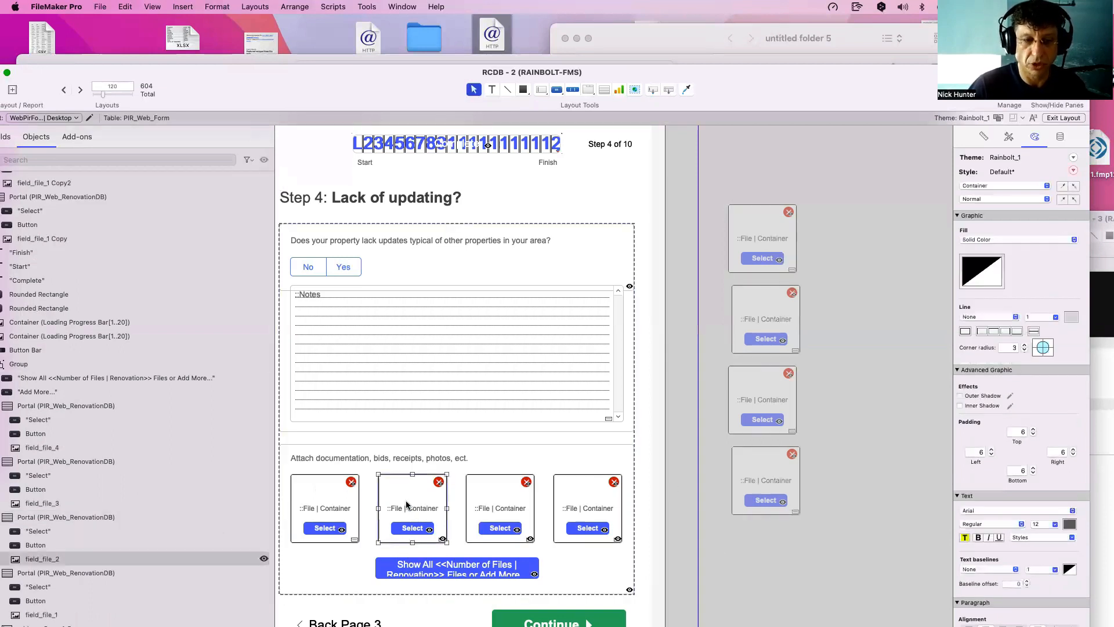
pyautogui.scroll(-1, 221, 290)
pyautogui.moveTo(189, 94); pyautogui.dragTo(344, 69)
pyautogui.click(202, 479)
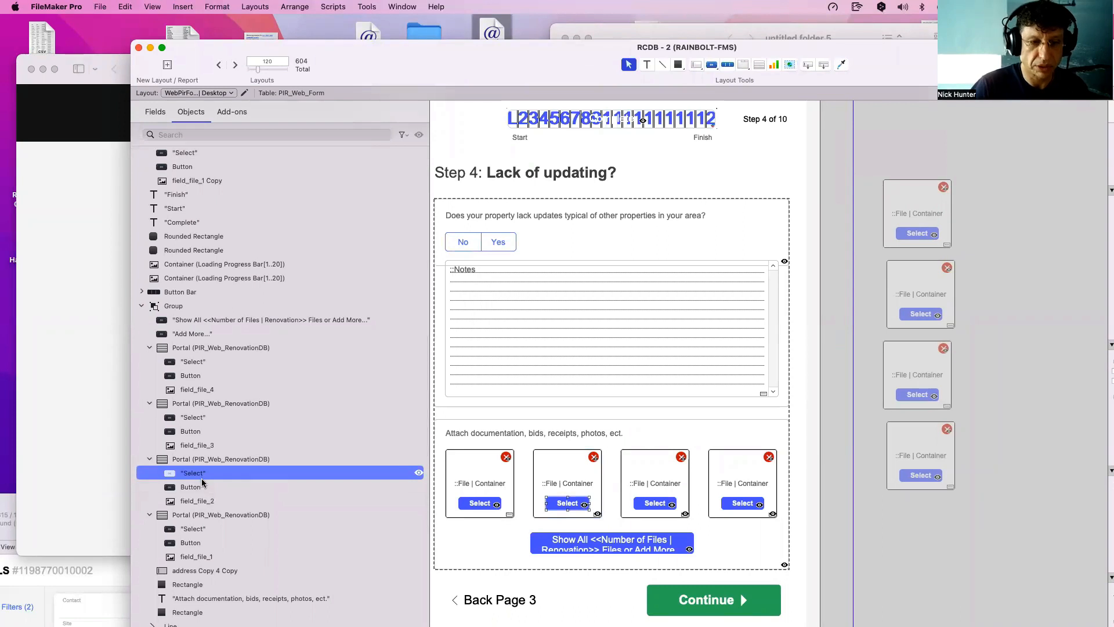
pyautogui.click(197, 488)
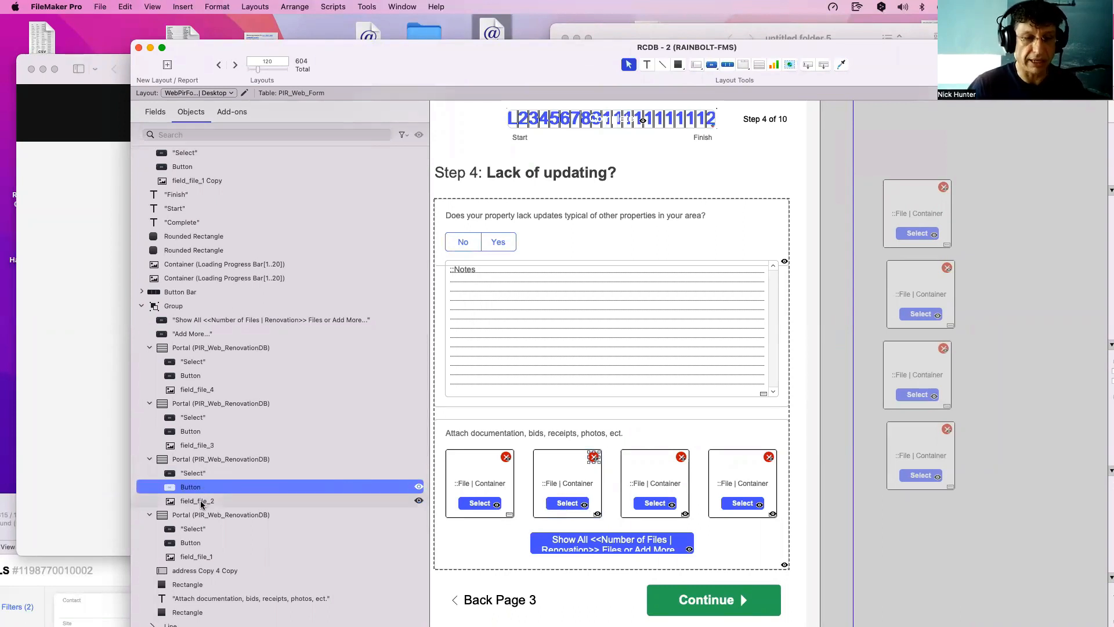
pyautogui.click(200, 506)
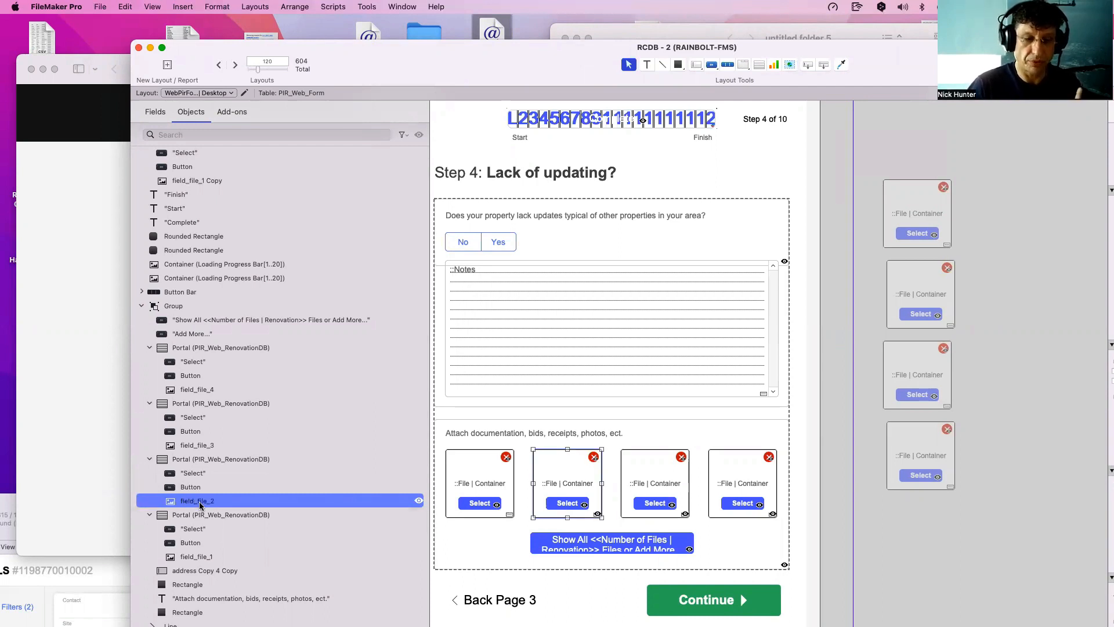
pyautogui.scroll(-1, 190, 506)
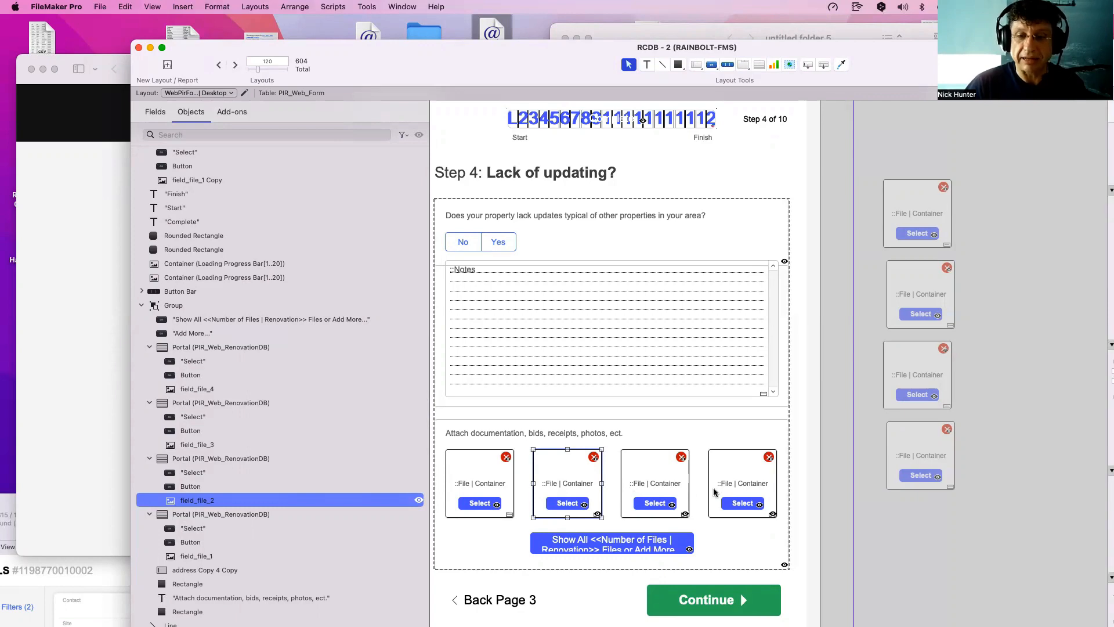
# Hide the container fields of the four off-page portals in the layout view.
pyautogui.click(920, 523)
pyautogui.moveTo(897, 70); pyautogui.dragTo(703, 75)
pyautogui.click(699, 213)
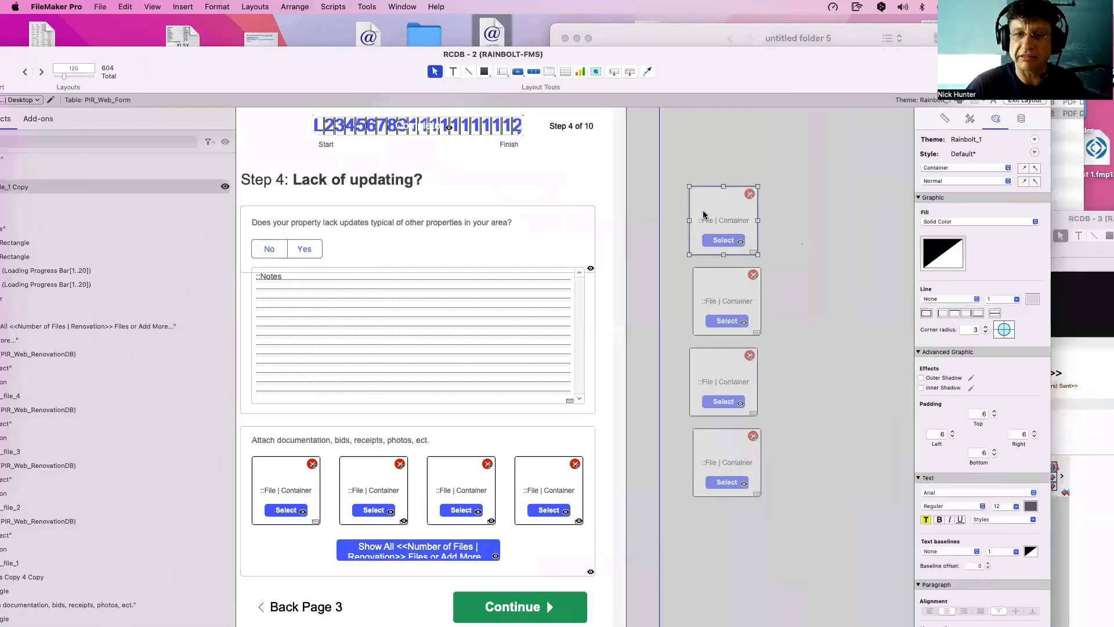
pyautogui.keyDown('shift'); pyautogui.click(717, 297); pyautogui.keyUp('shift')
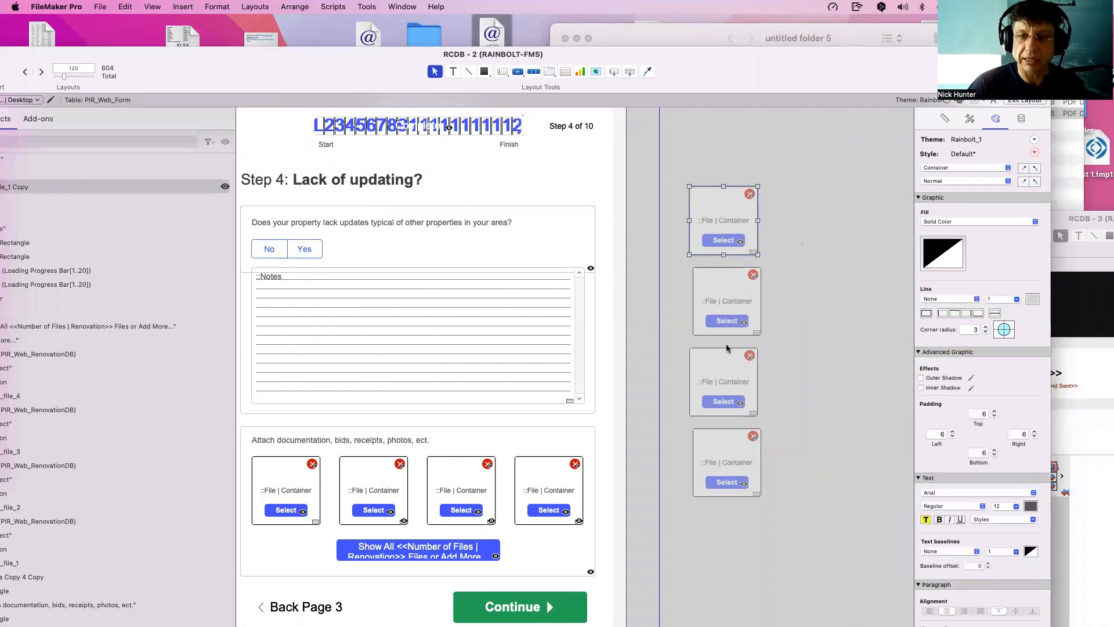
pyautogui.keyDown('shift'); pyautogui.click(730, 404); pyautogui.keyUp('shift')
pyautogui.keyDown('shift'); pyautogui.click(729, 451); pyautogui.keyUp('shift')
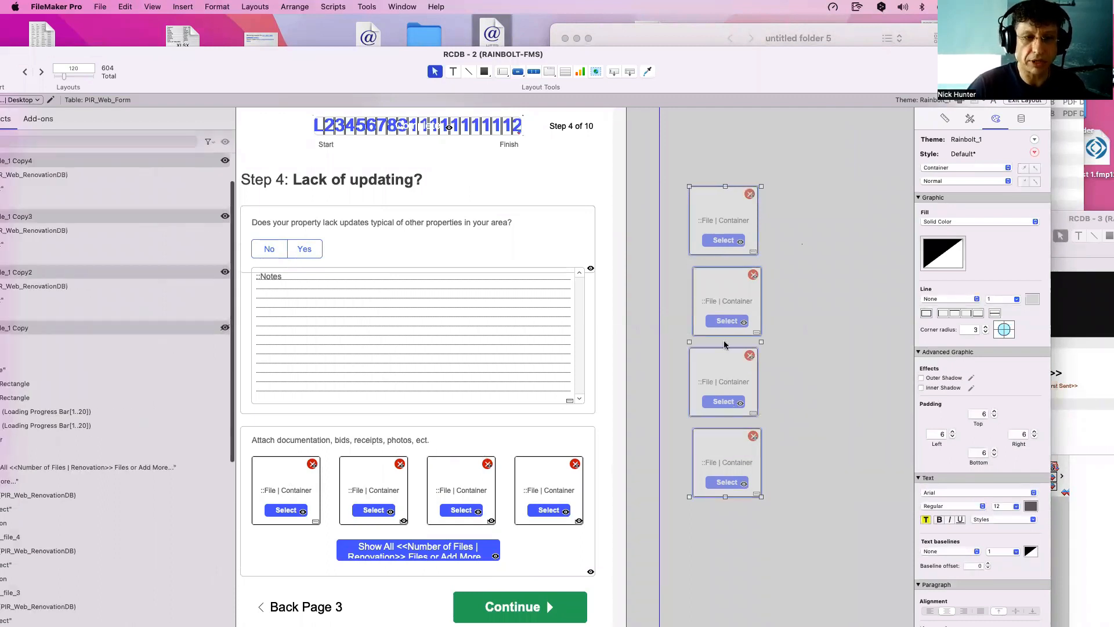
# Review the initial row and number of rows of each off-page portal from first to fourth, then recheck the third.
pyautogui.doubleClick(753, 248)
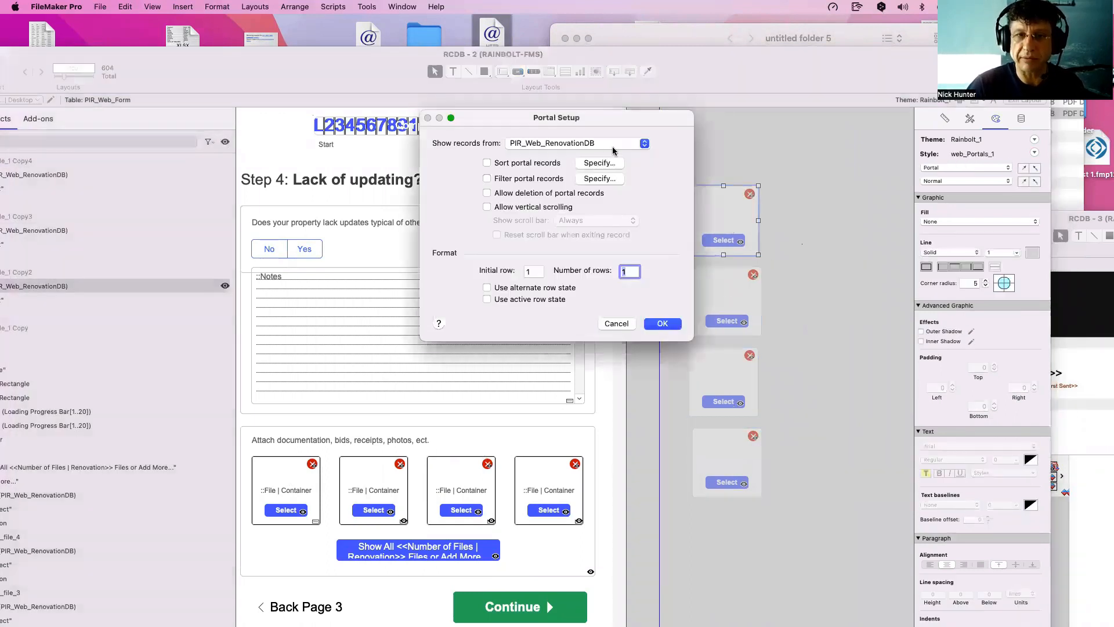
pyautogui.press('Escape')
pyautogui.doubleClick(695, 293)
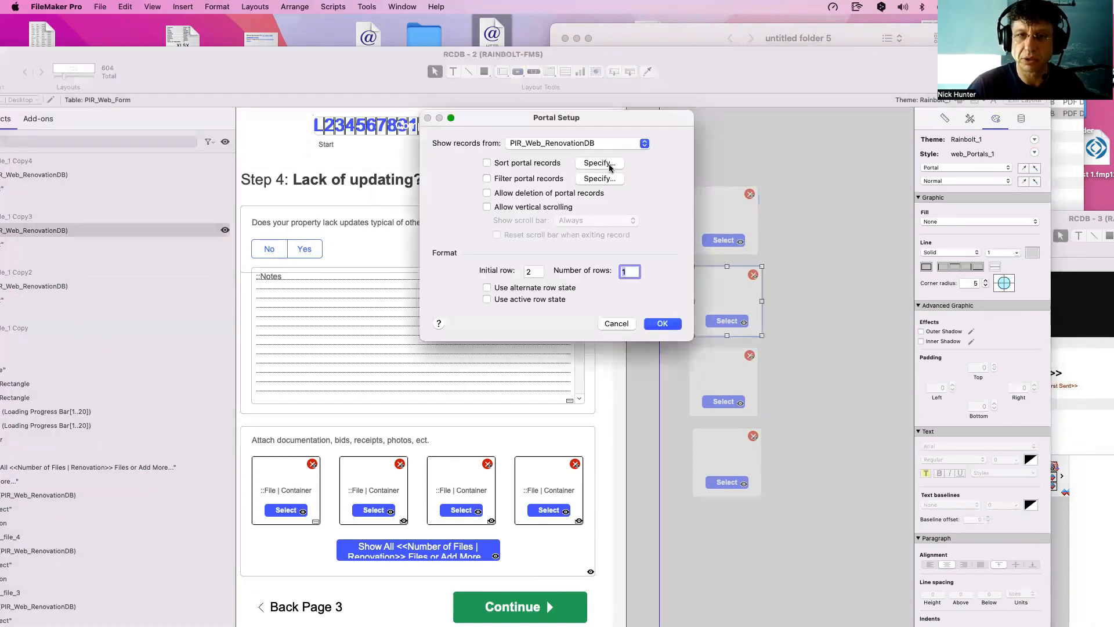
pyautogui.press('Escape')
pyautogui.doubleClick(720, 381)
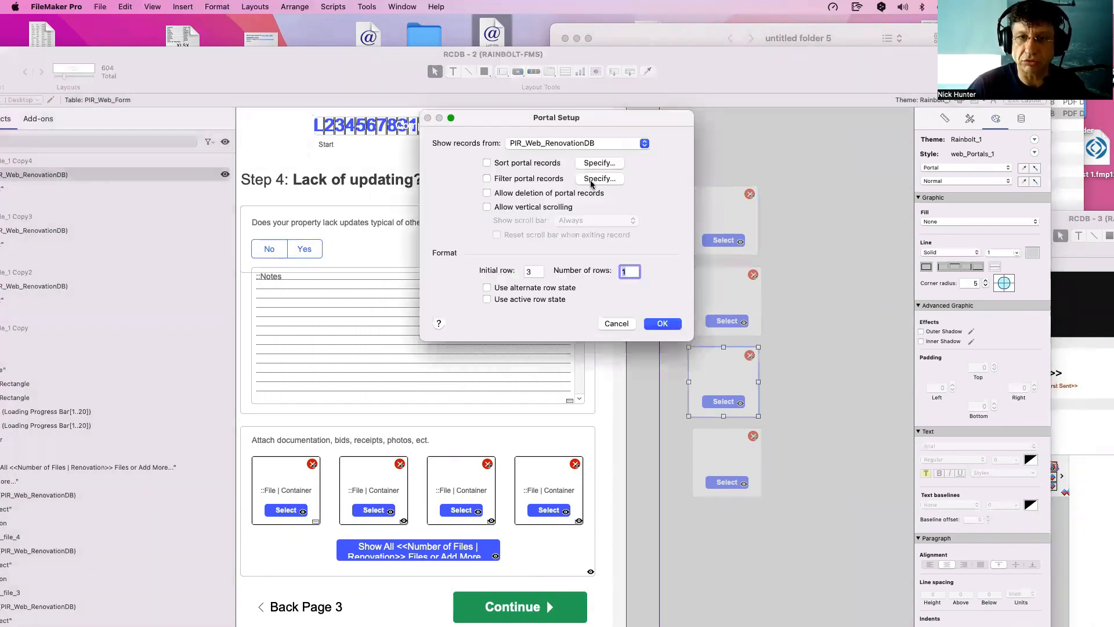
pyautogui.press('Escape')
pyautogui.doubleClick(737, 451)
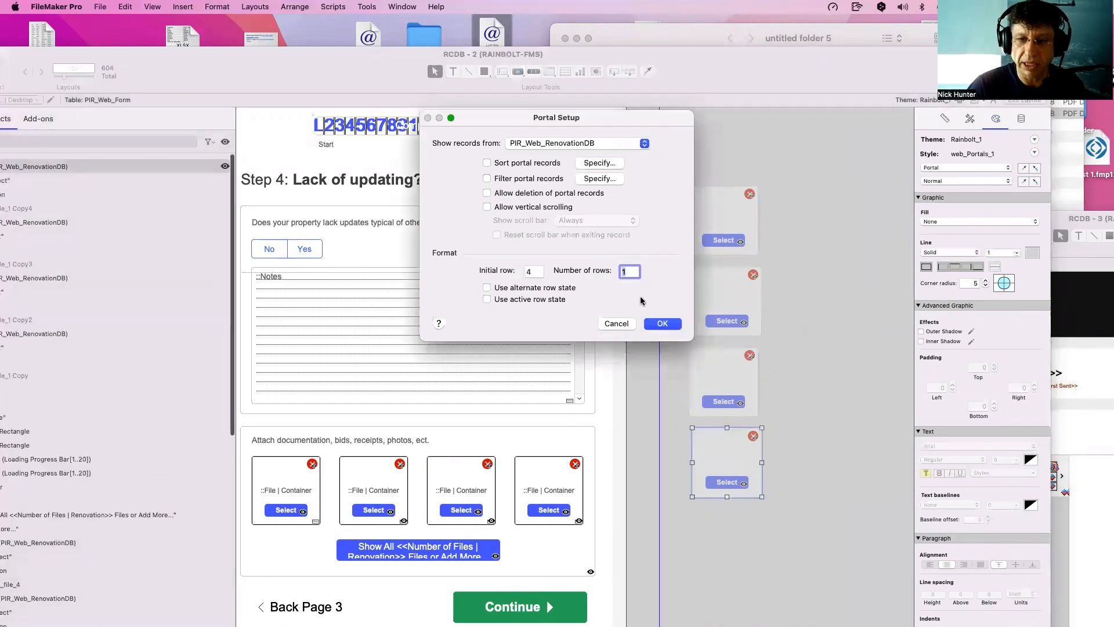
pyautogui.press('Escape')
pyautogui.doubleClick(726, 377)
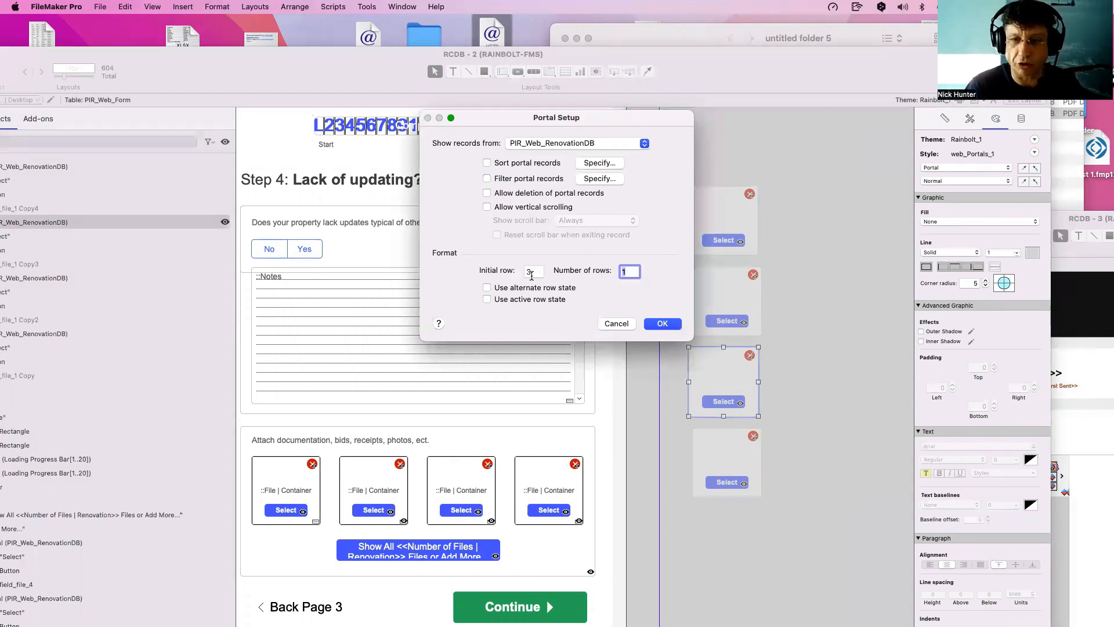
pyautogui.press('Return')
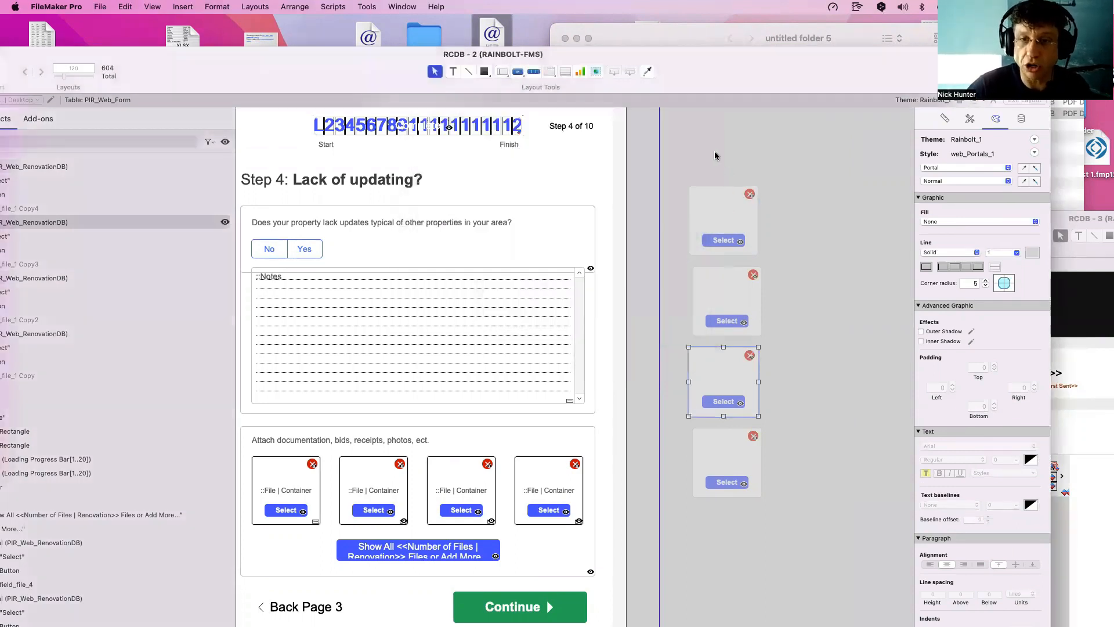
# Compare the four off-page portals with the form's fourth file slot and its field_file_4 container.
pyautogui.moveTo(830, 160); pyautogui.dragTo(673, 516)
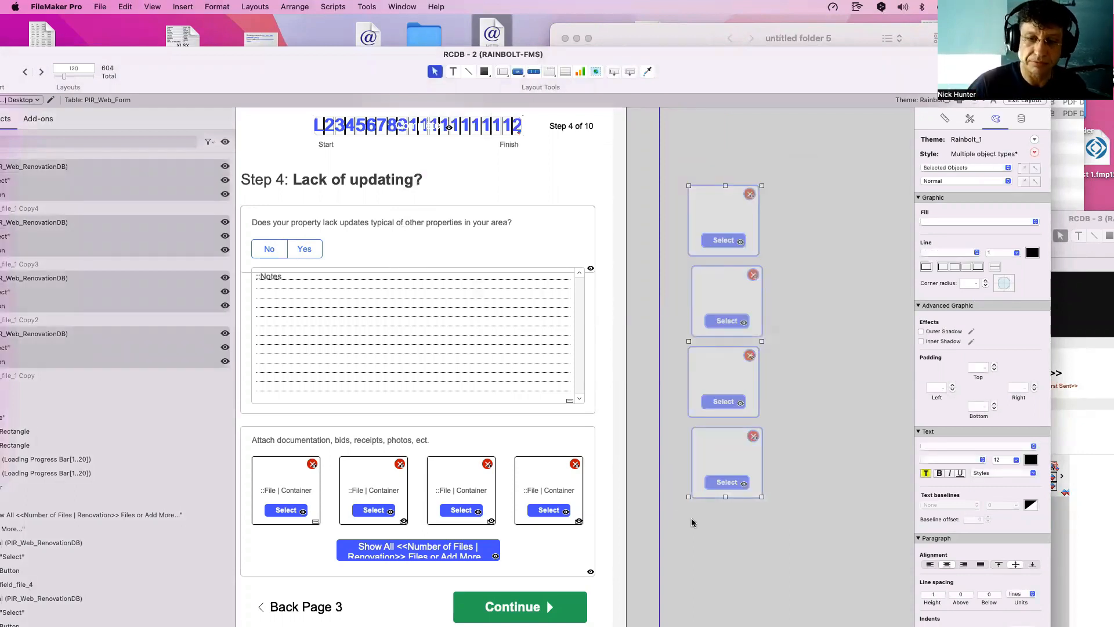
pyautogui.click(562, 489)
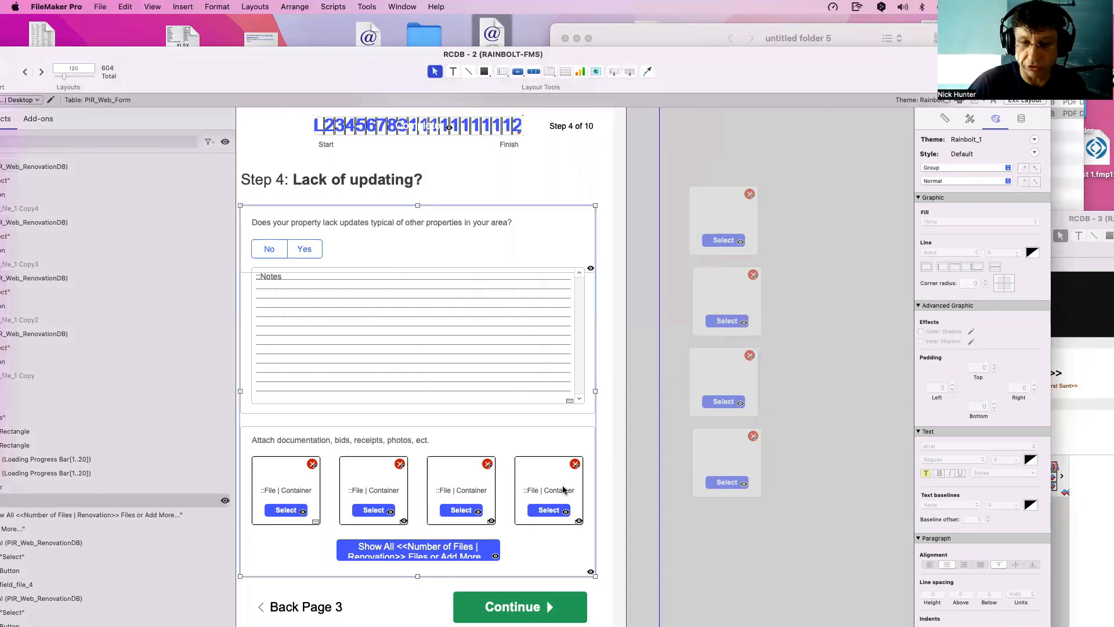
pyautogui.click(563, 489)
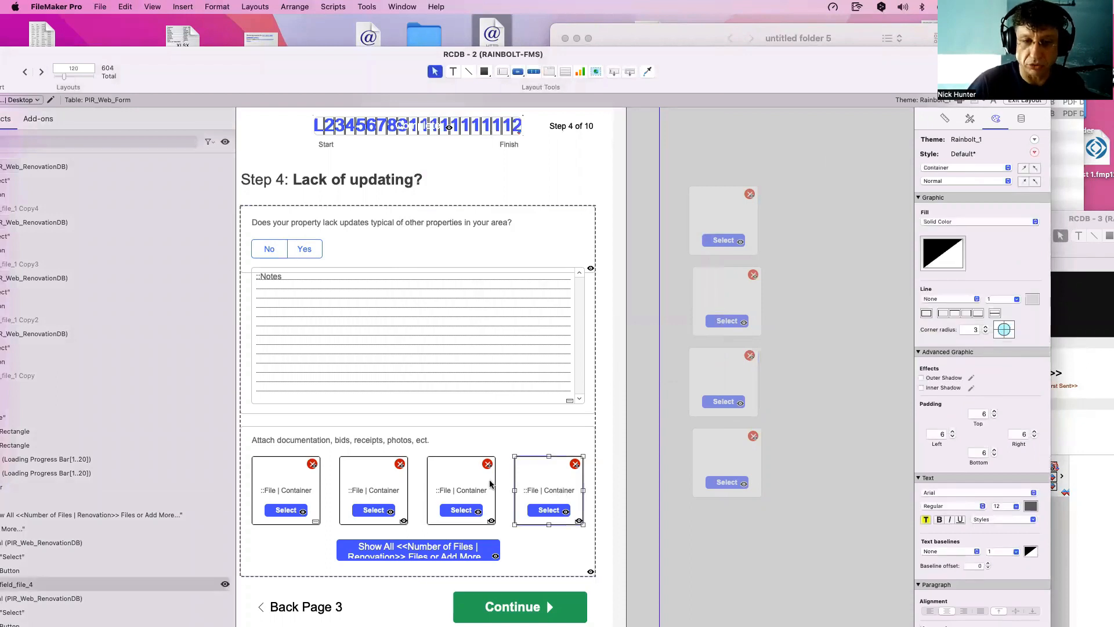
pyautogui.click(731, 535)
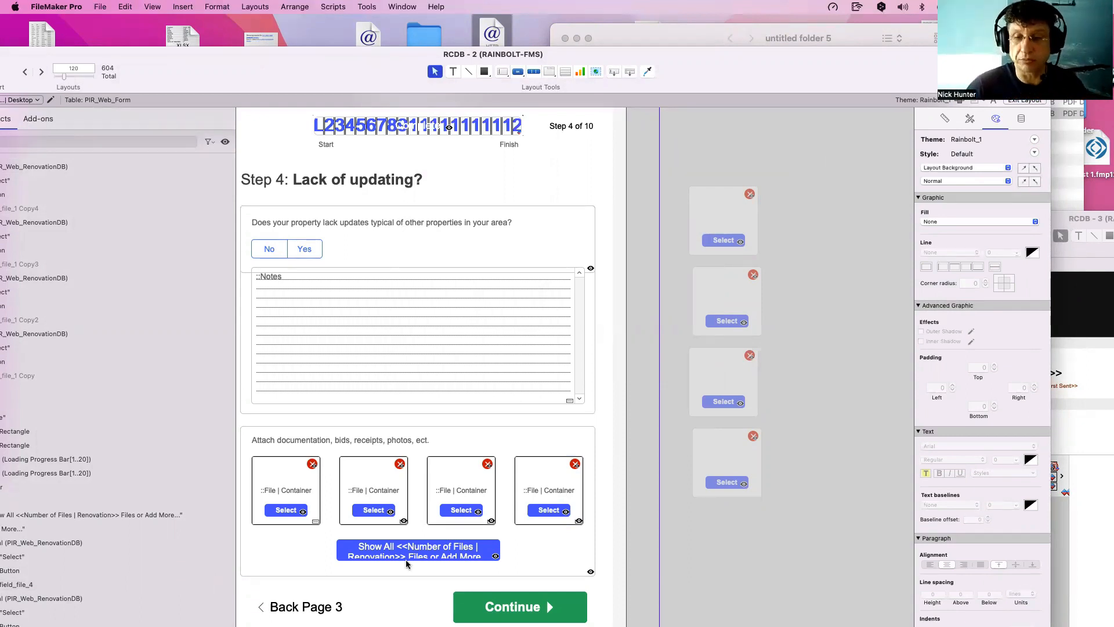
pyautogui.click(717, 458)
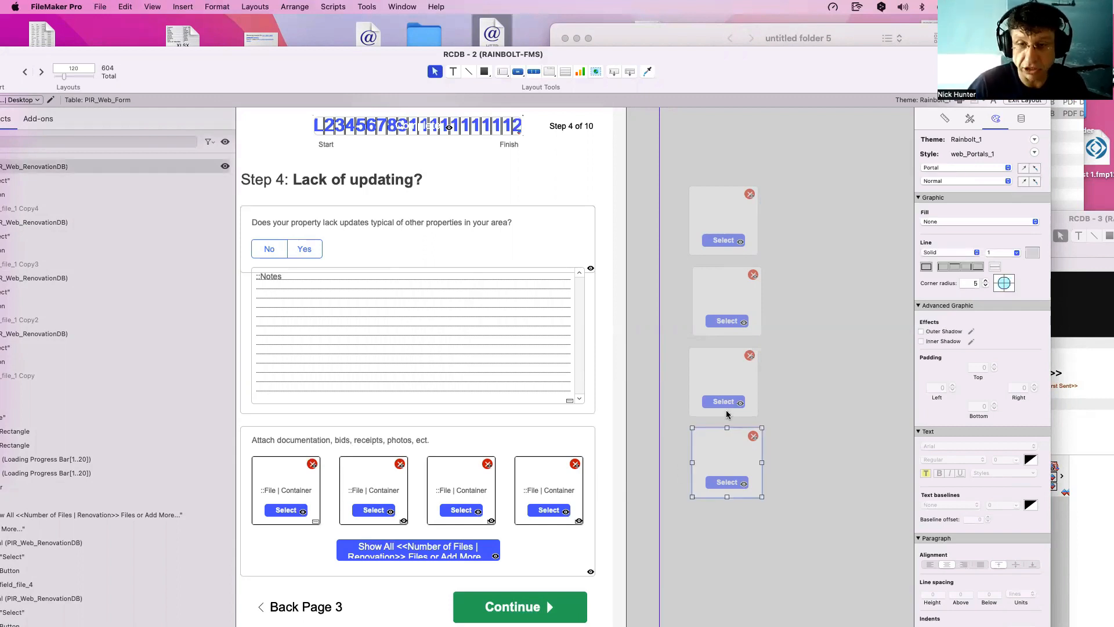
pyautogui.click(771, 378)
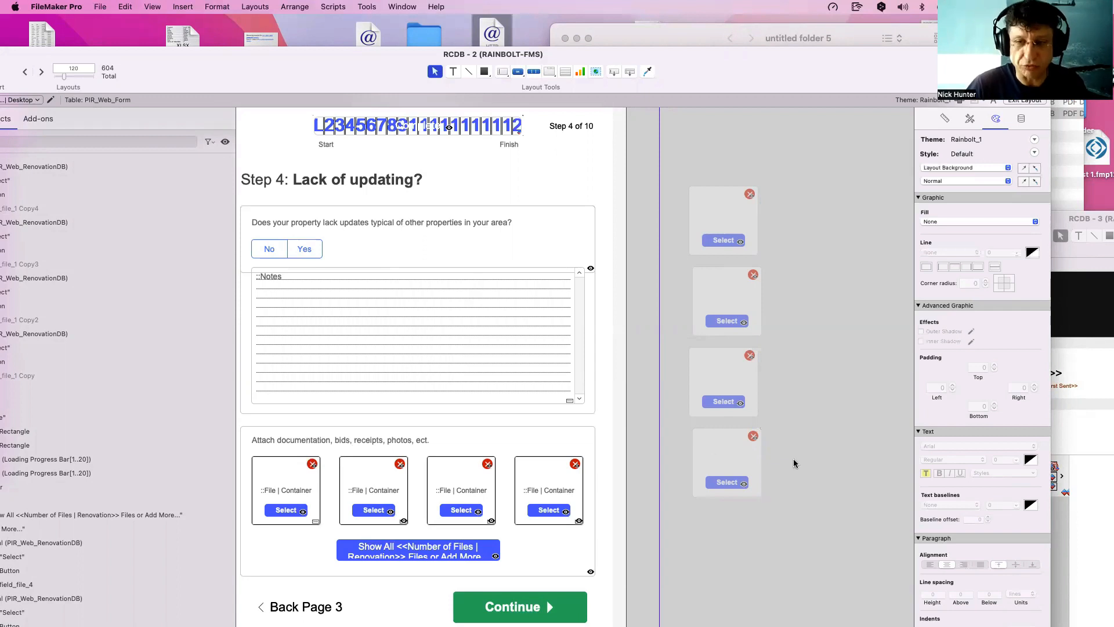
pyautogui.moveTo(802, 472); pyautogui.dragTo(710, 196)
pyautogui.click(775, 209)
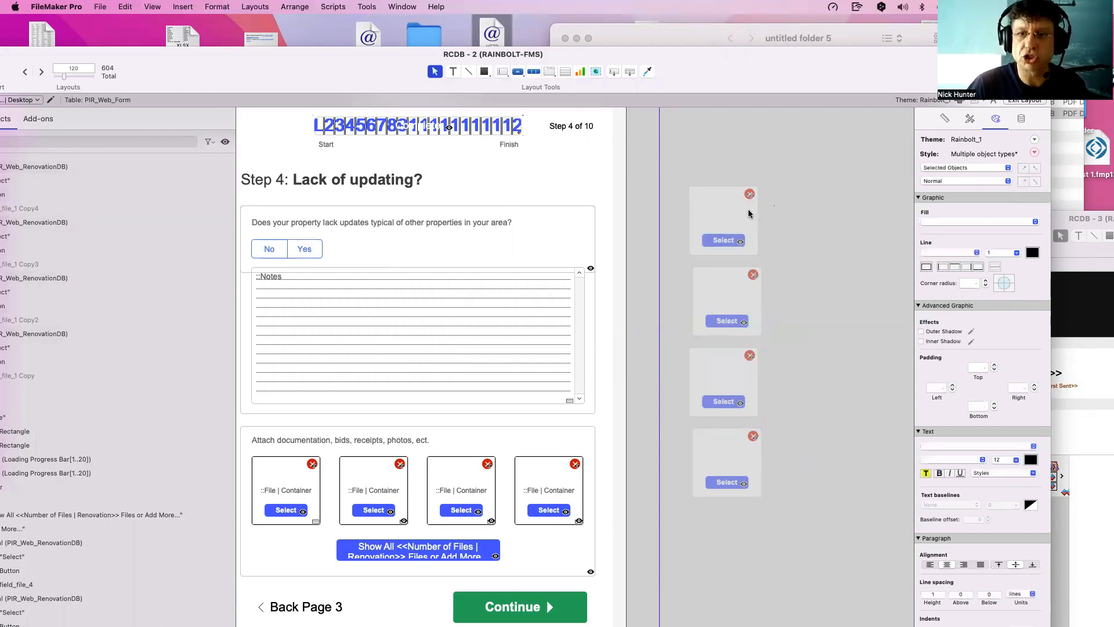
pyautogui.click(749, 215)
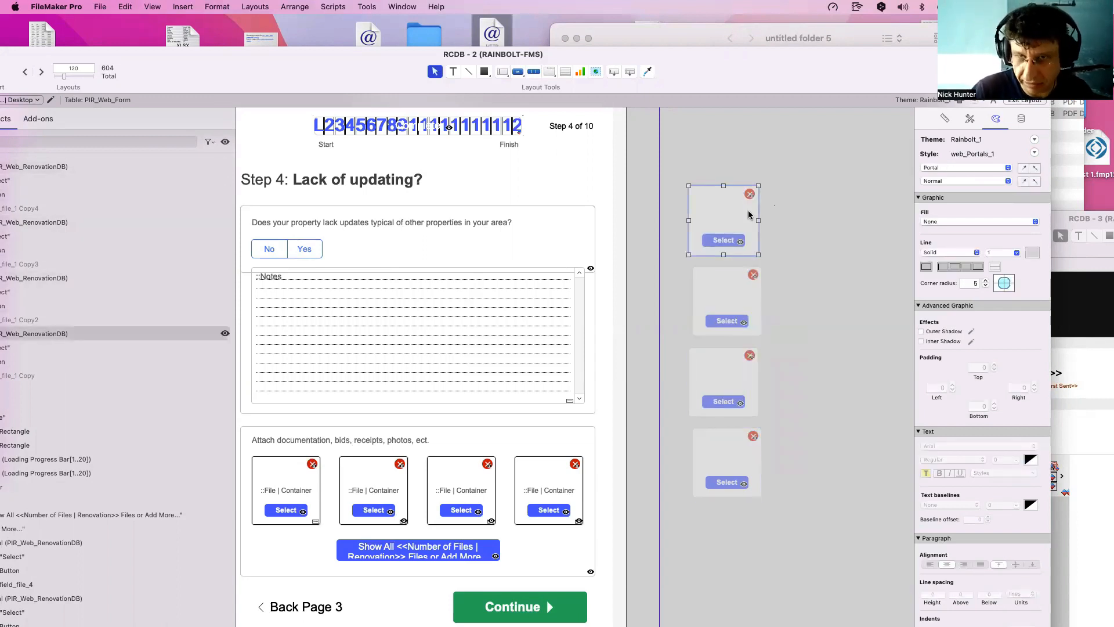
pyautogui.click(784, 215)
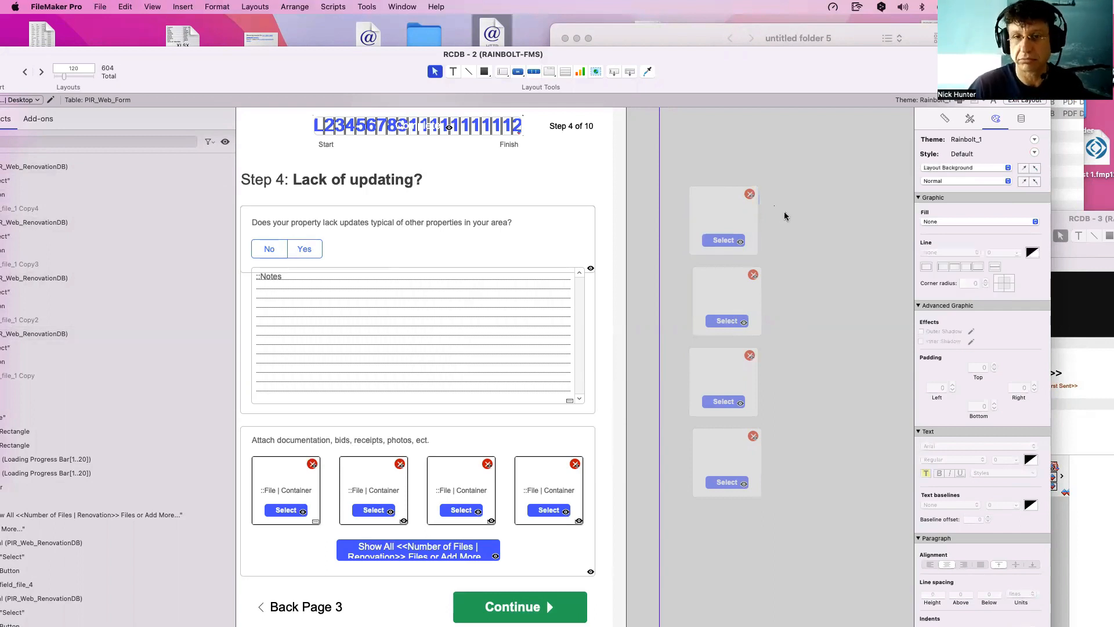
# Inspect the portal setups of the four off-page portals again from first to fourth, leaving their row settings unchanged.
pyautogui.doubleClick(730, 216)
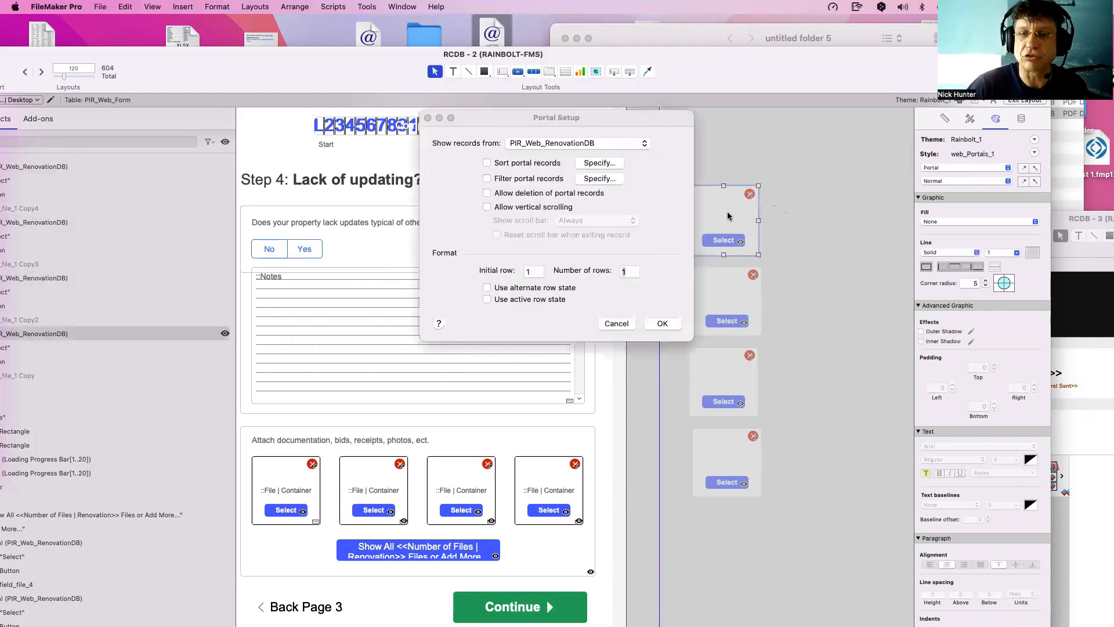
pyautogui.click(533, 272)
pyautogui.press('Escape')
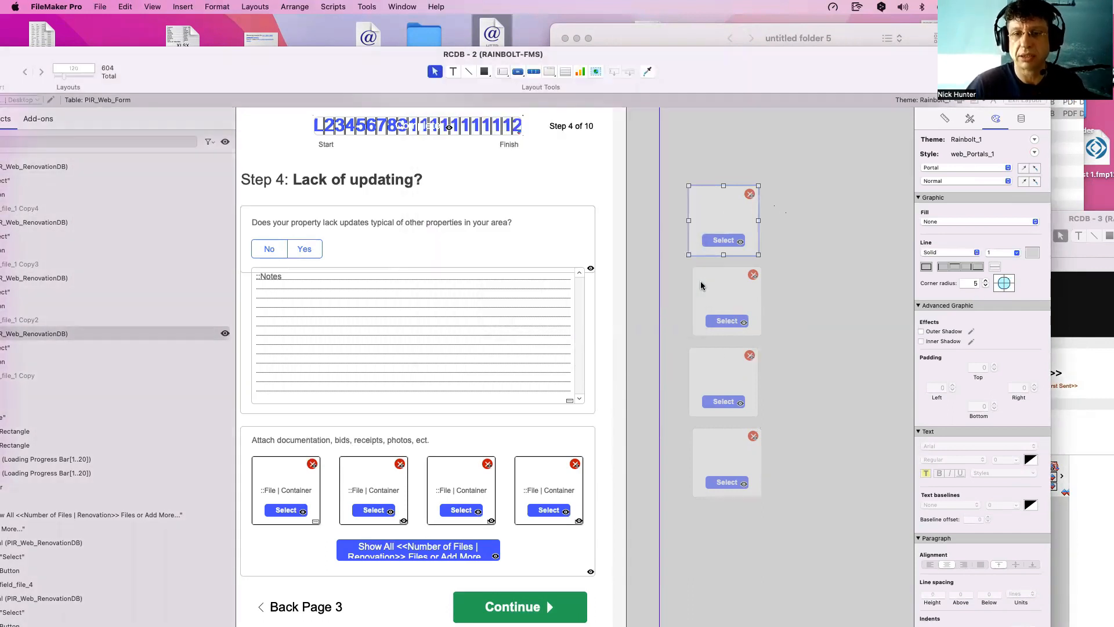
pyautogui.doubleClick(700, 286)
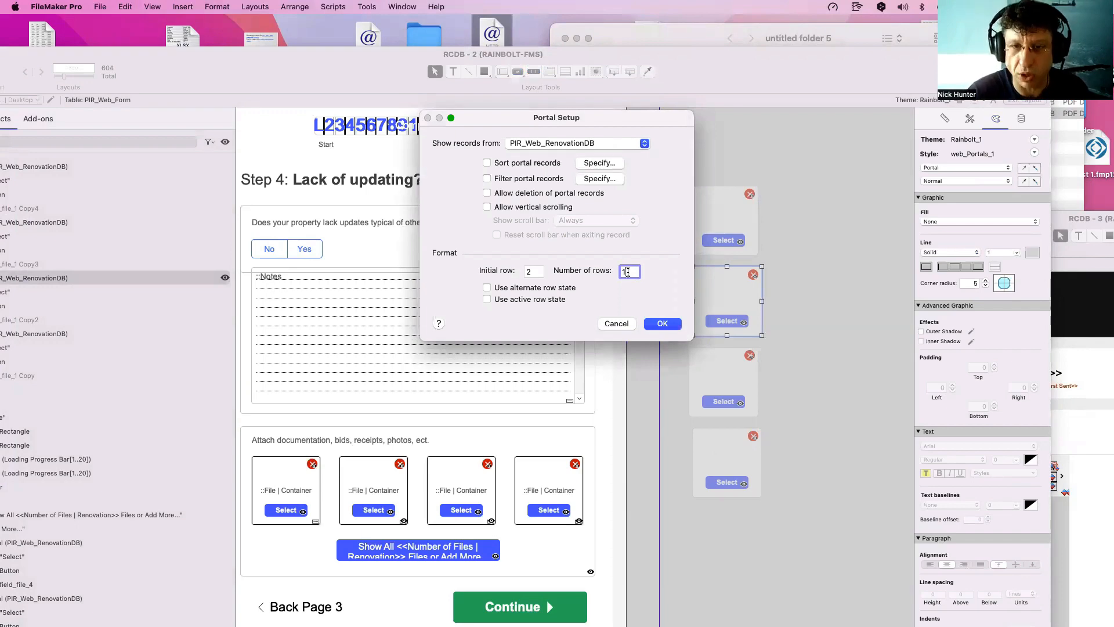
pyautogui.press('Escape')
pyautogui.doubleClick(739, 371)
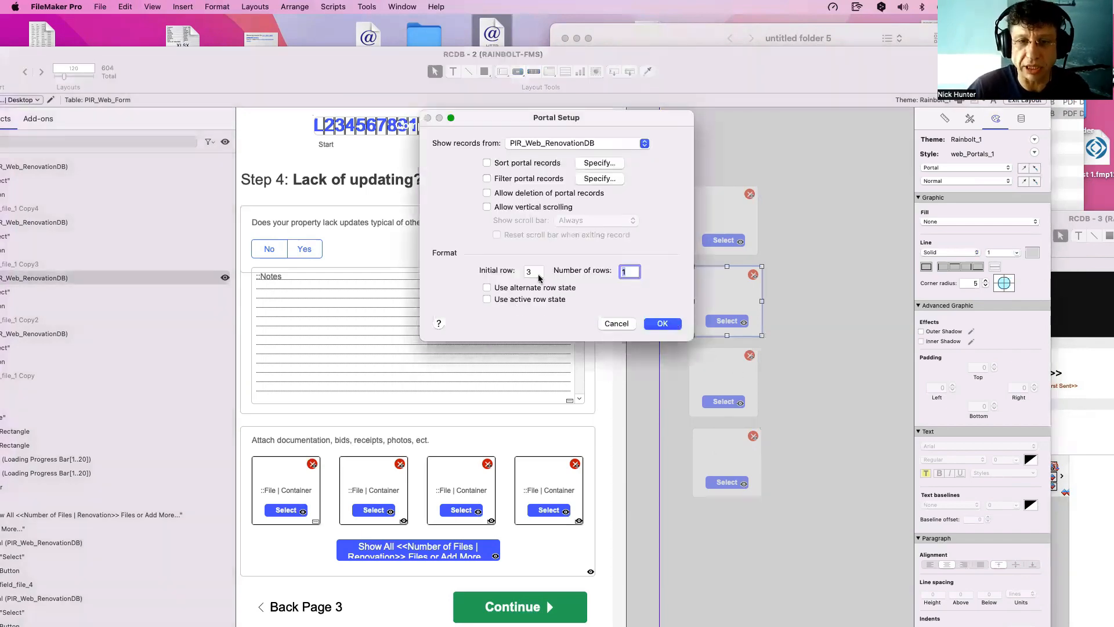
pyautogui.press('Escape')
pyautogui.click(716, 465)
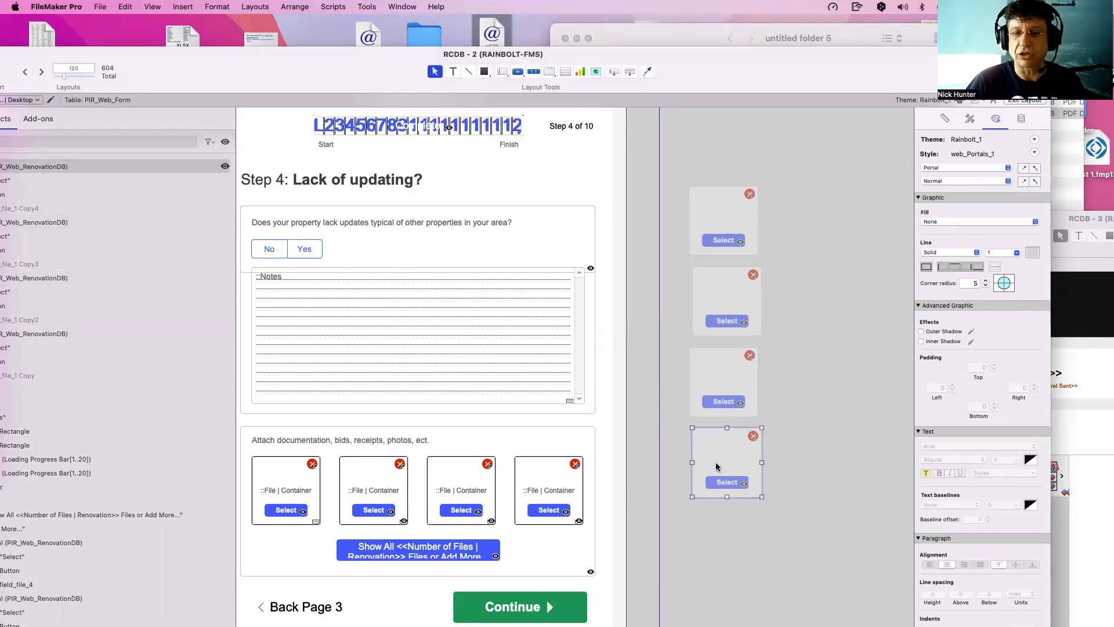
pyautogui.doubleClick(716, 466)
pyautogui.press('Escape')
# Examine the four off-page portals and the objects listed inside each: Select button, delete button and file container.
pyautogui.click(728, 212)
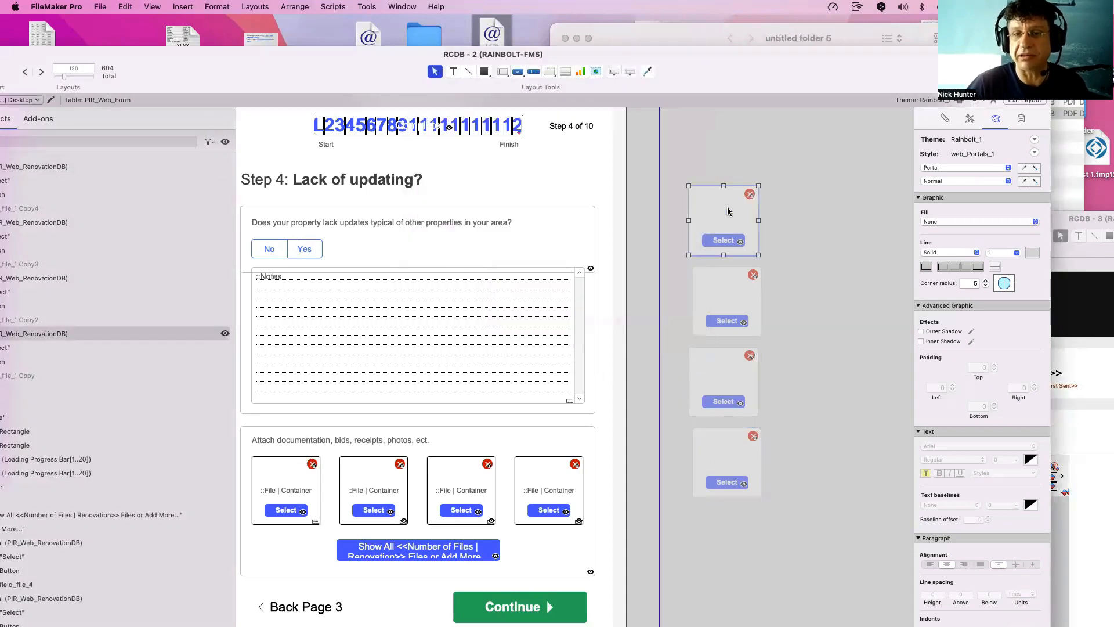
pyautogui.click(715, 293)
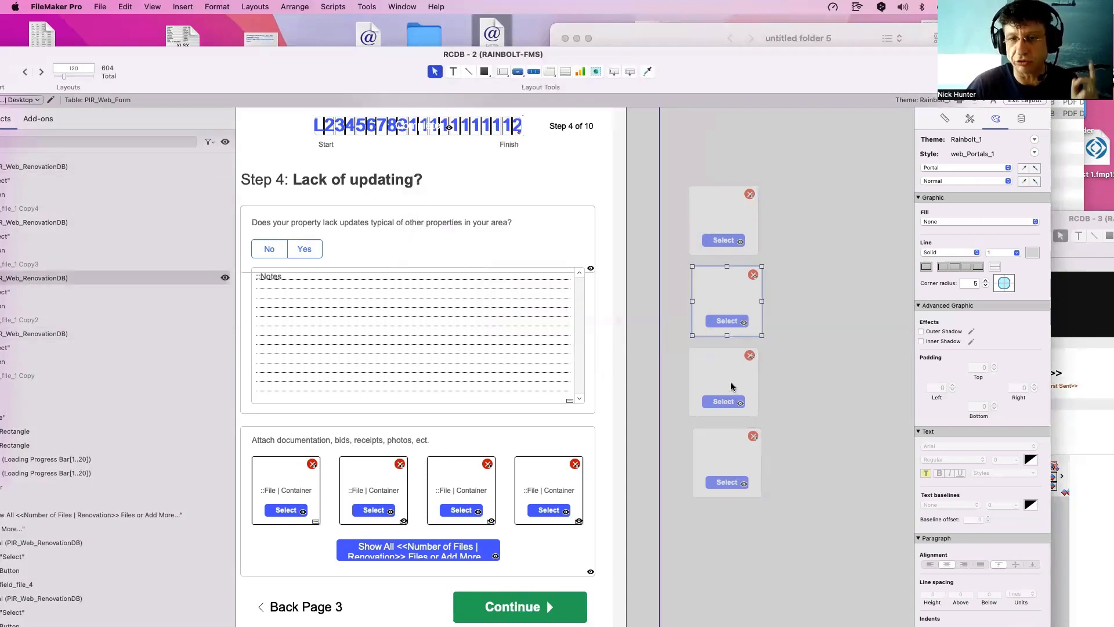
pyautogui.click(733, 400)
pyautogui.click(732, 451)
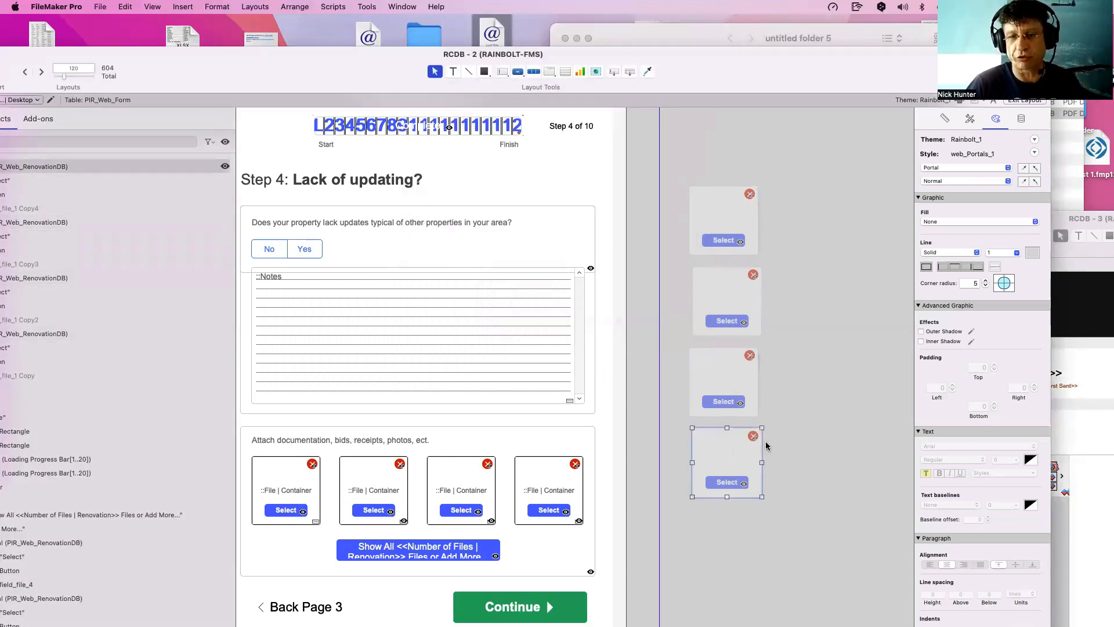
pyautogui.click(786, 437)
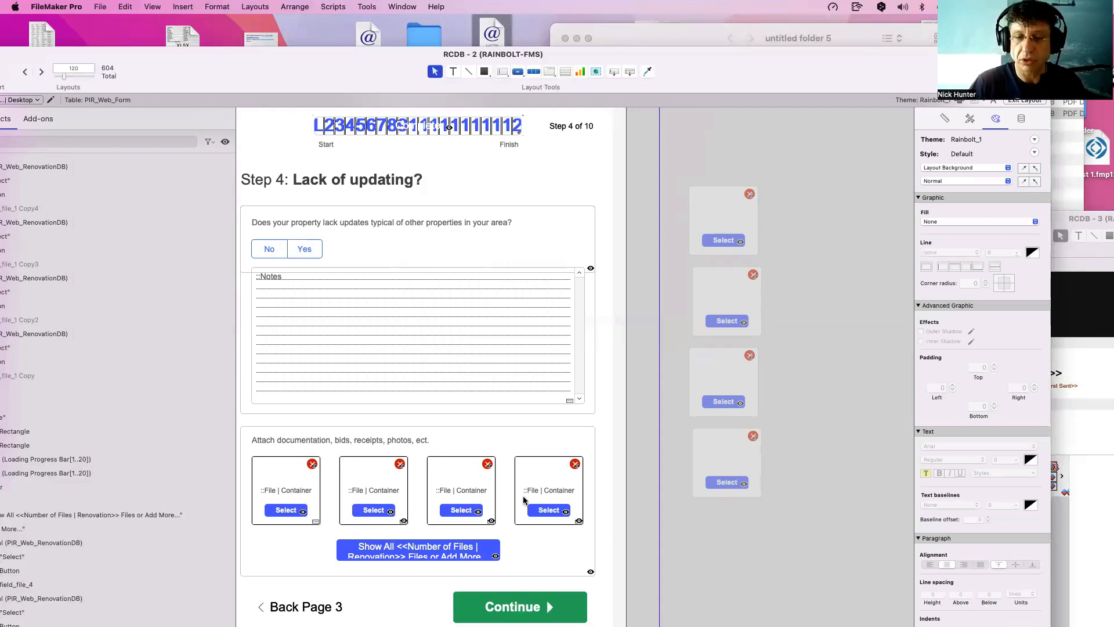
pyautogui.moveTo(714, 516); pyautogui.dragTo(735, 136)
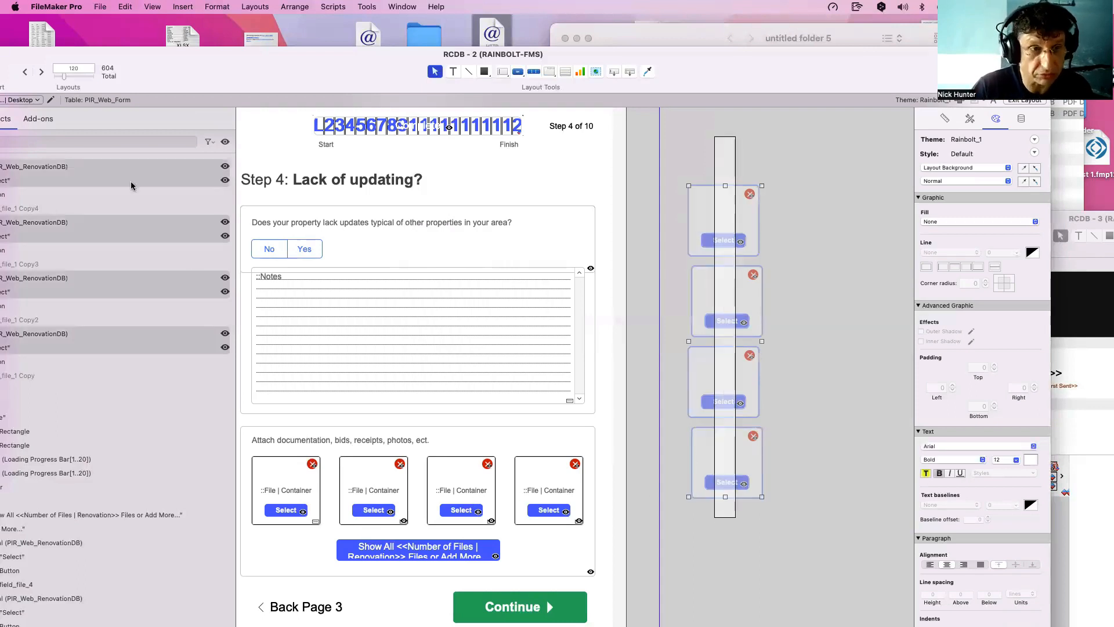
pyautogui.moveTo(149, 87); pyautogui.dragTo(329, 91)
pyautogui.click(177, 170)
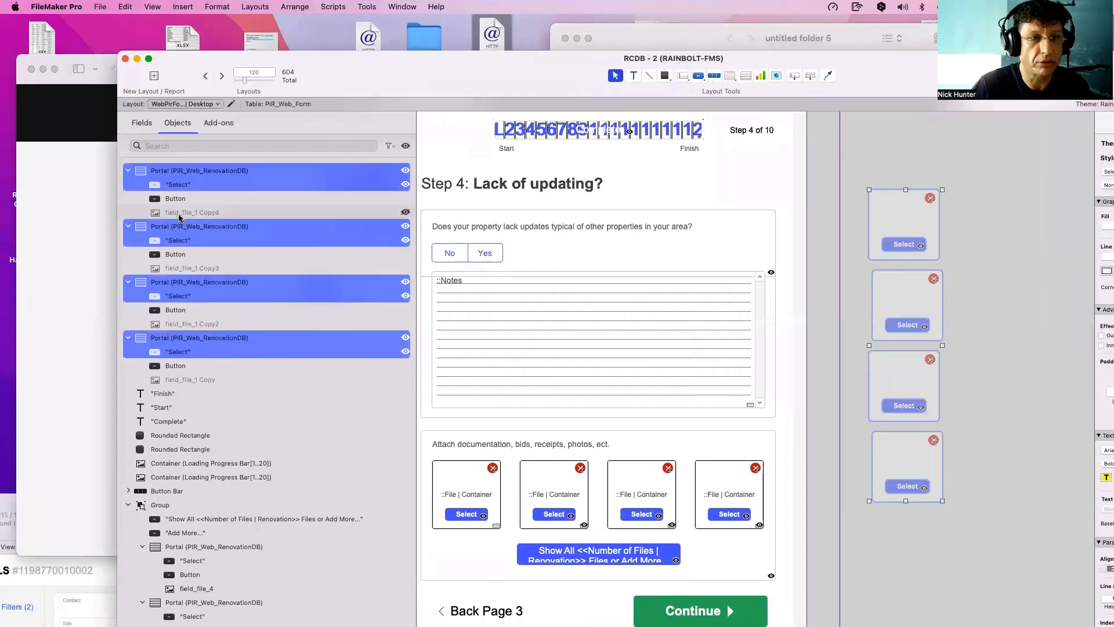
pyautogui.click(179, 215)
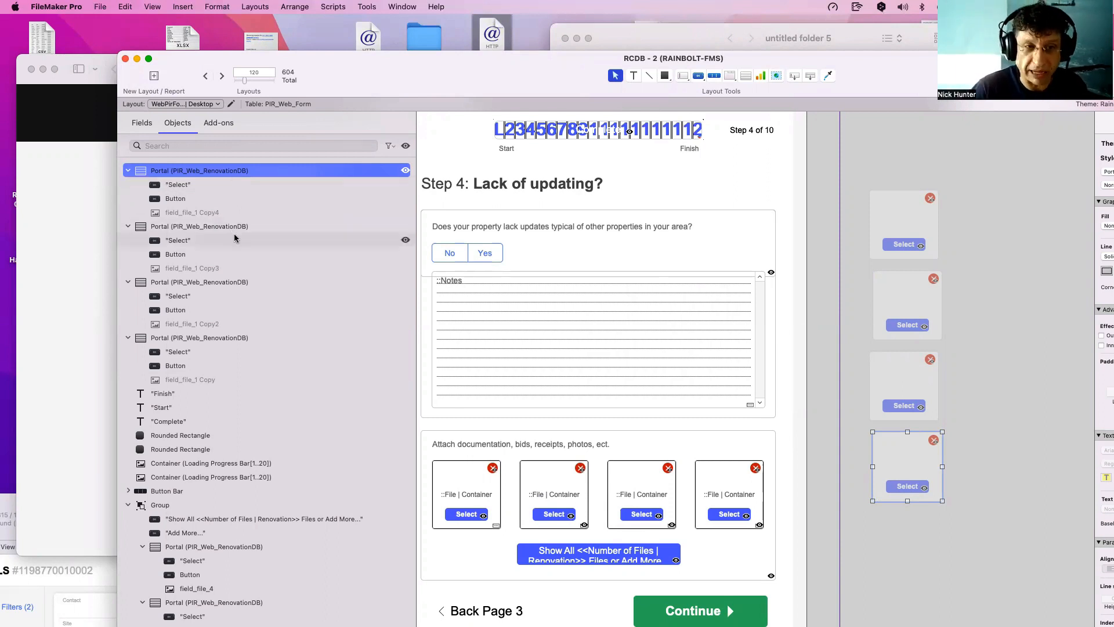
# Duplicate the first off-page portal onto the form beside the property updates question, and expand the copy's list of objects.
pyautogui.moveTo(431, 70); pyautogui.dragTo(340, 54)
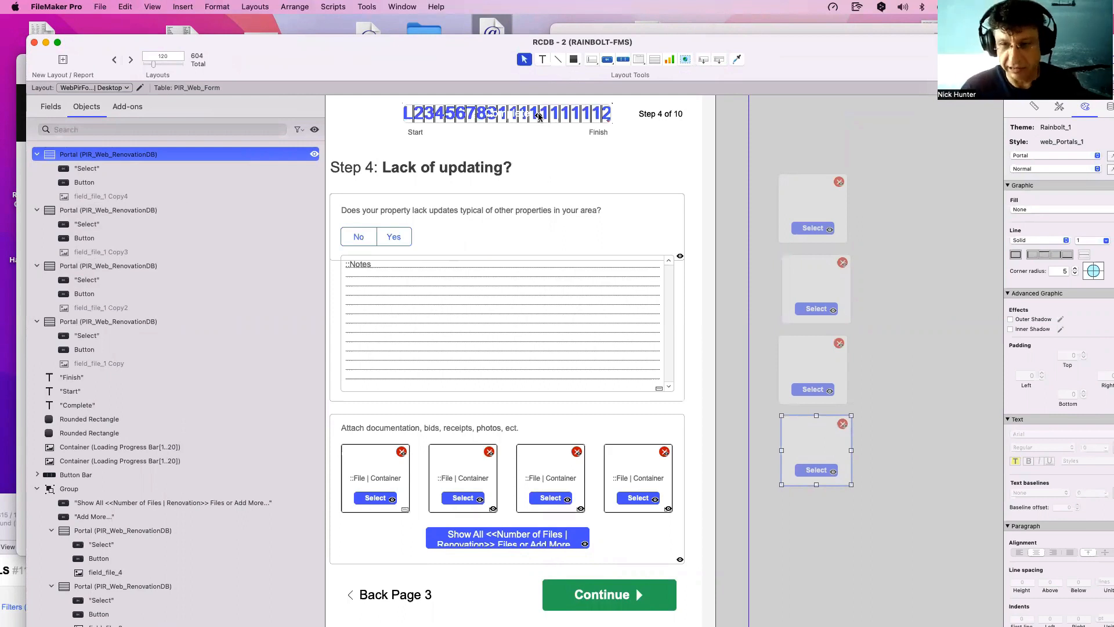
pyautogui.click(804, 214)
pyautogui.moveTo(804, 201); pyautogui.dragTo(614, 209)
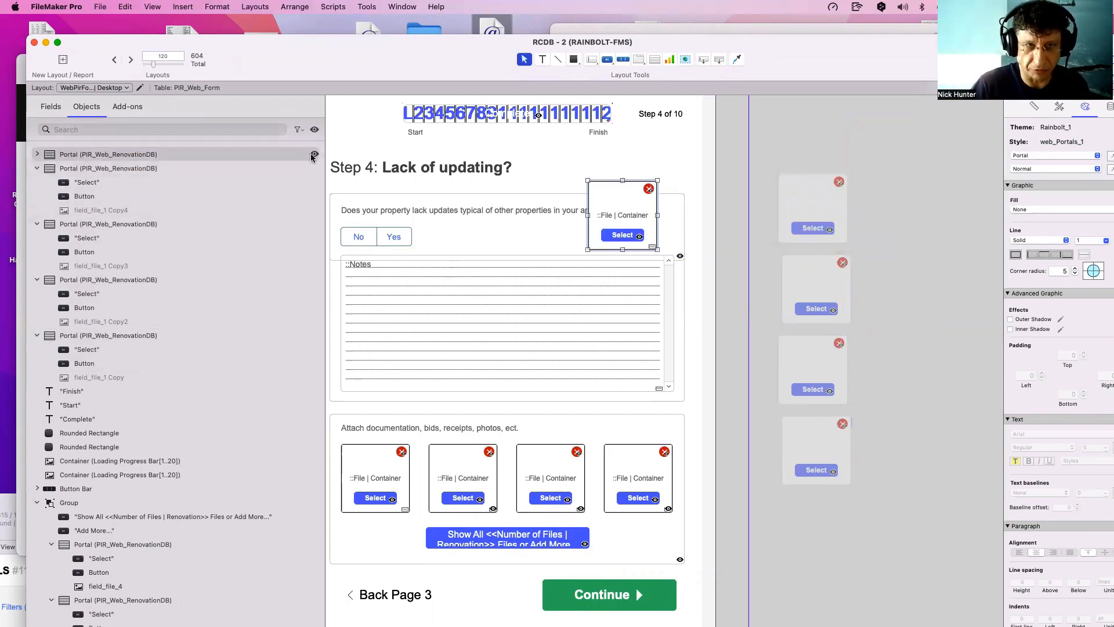
pyautogui.click(37, 154)
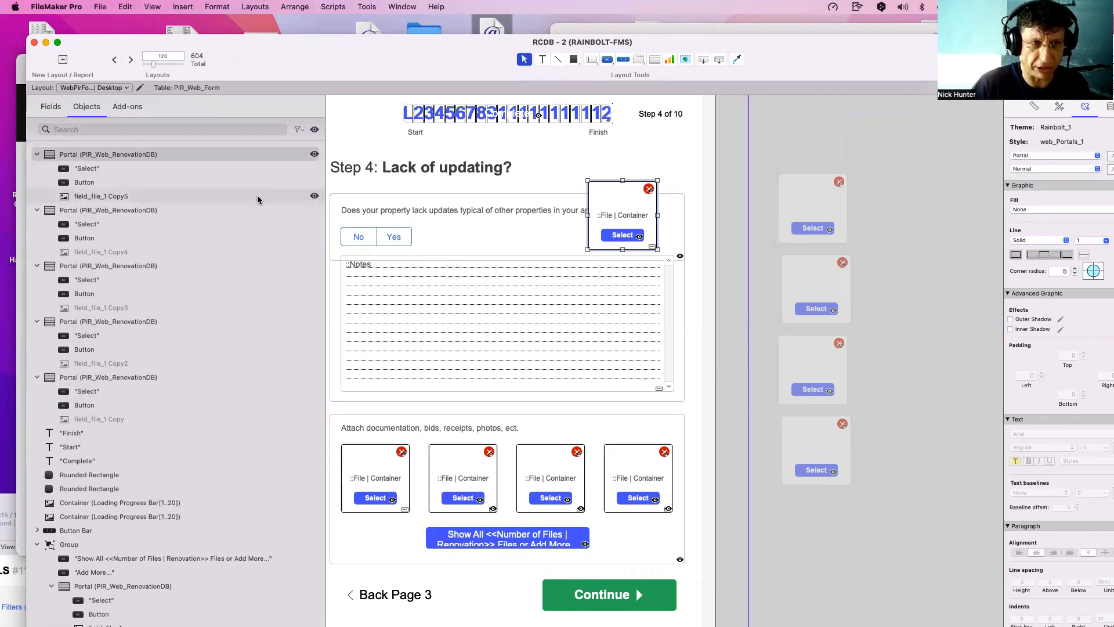
# Increase the number of rows of the portal copy on the form and view the result in Browse mode.
pyautogui.doubleClick(624, 209)
pyautogui.press('Return')
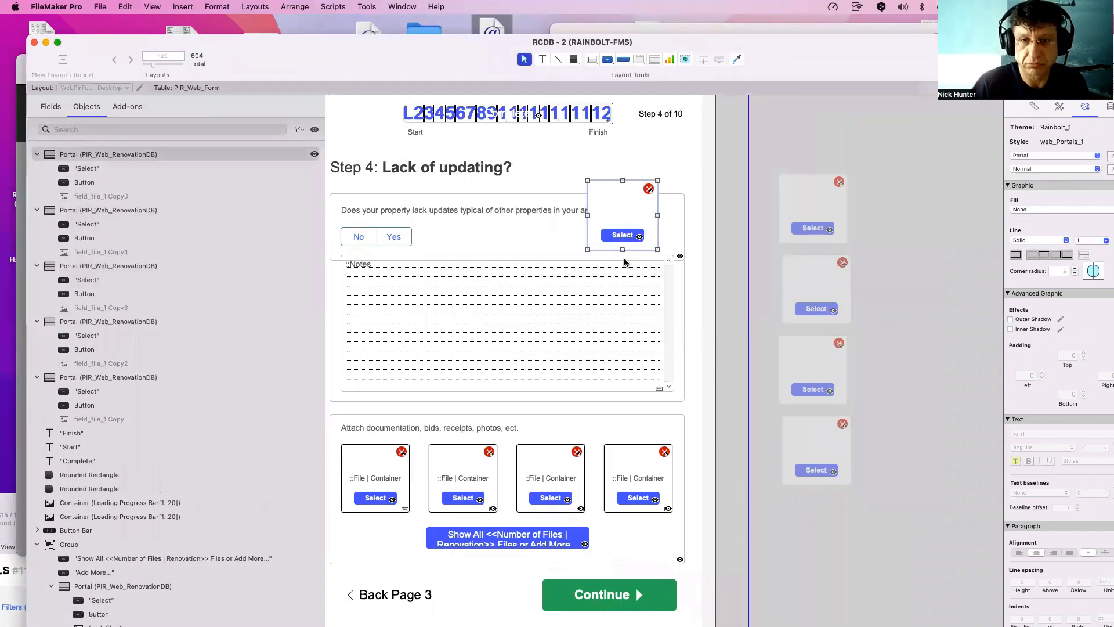
pyautogui.press('super+b')
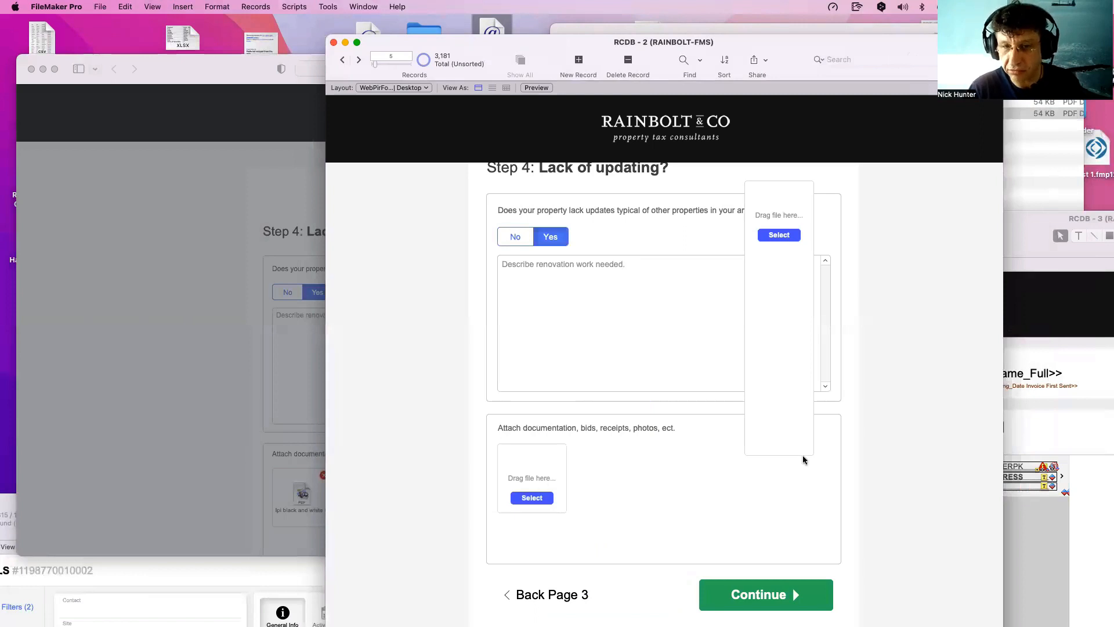
# Return to Layout mode, delete the enlarged multi-row portal copy from the form, and save the layout.
pyautogui.moveTo(645, 43); pyautogui.dragTo(442, 48)
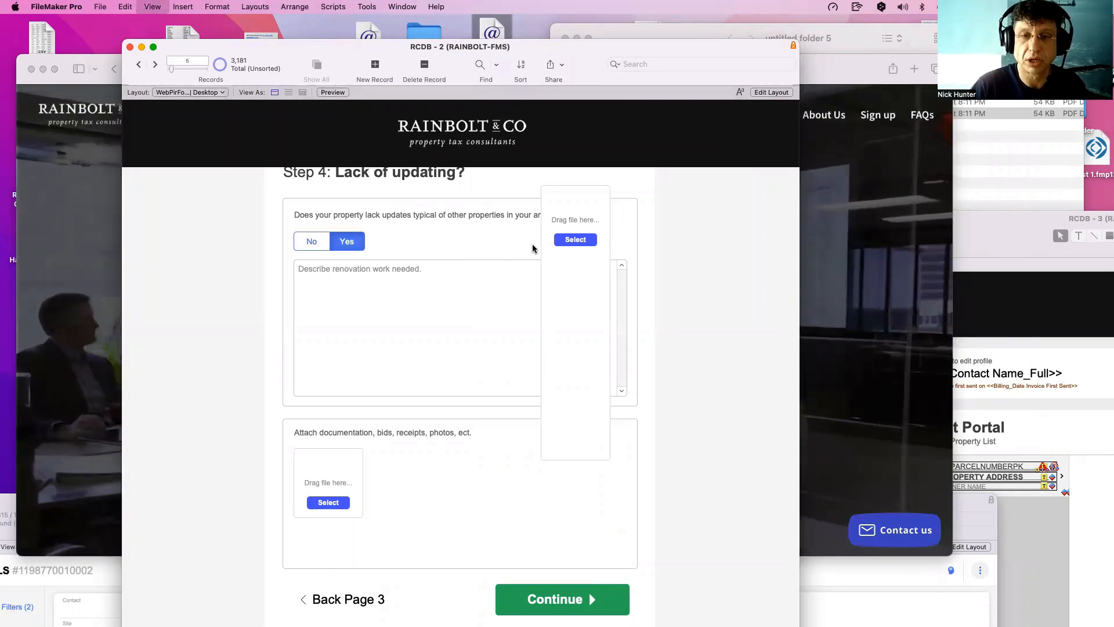
pyautogui.press('super+l')
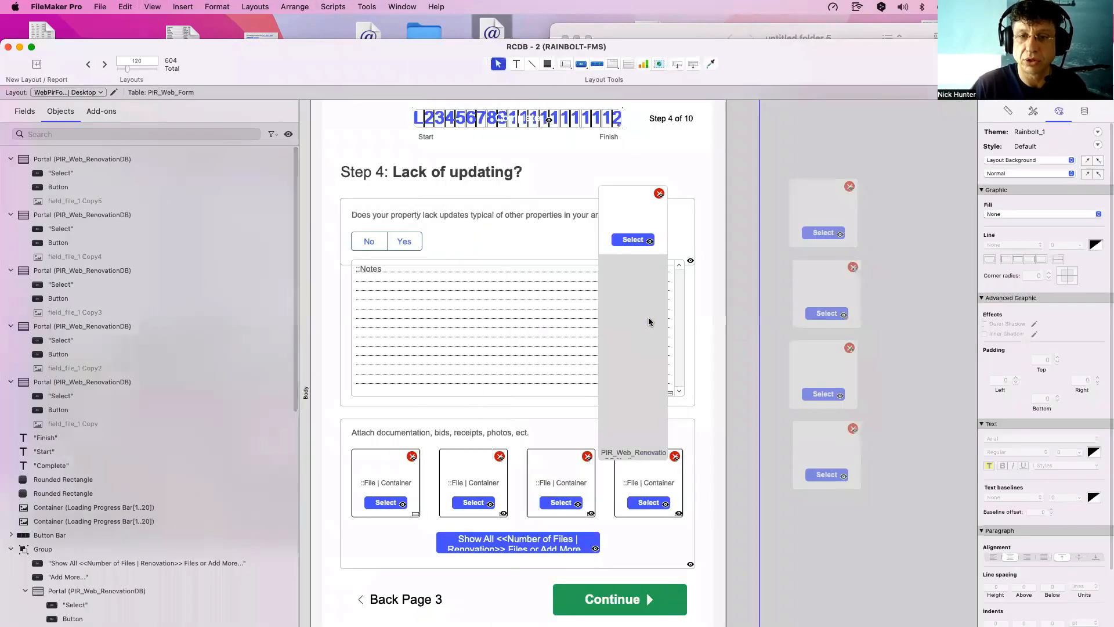
pyautogui.click(638, 299)
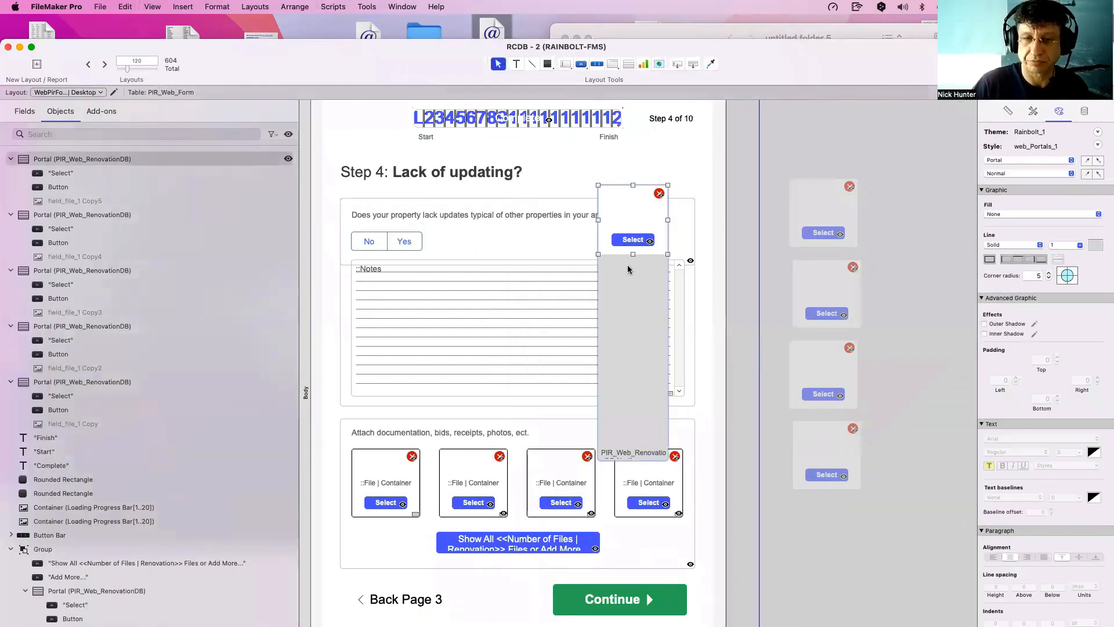
pyautogui.moveTo(638, 349); pyautogui.dragTo(923, 364)
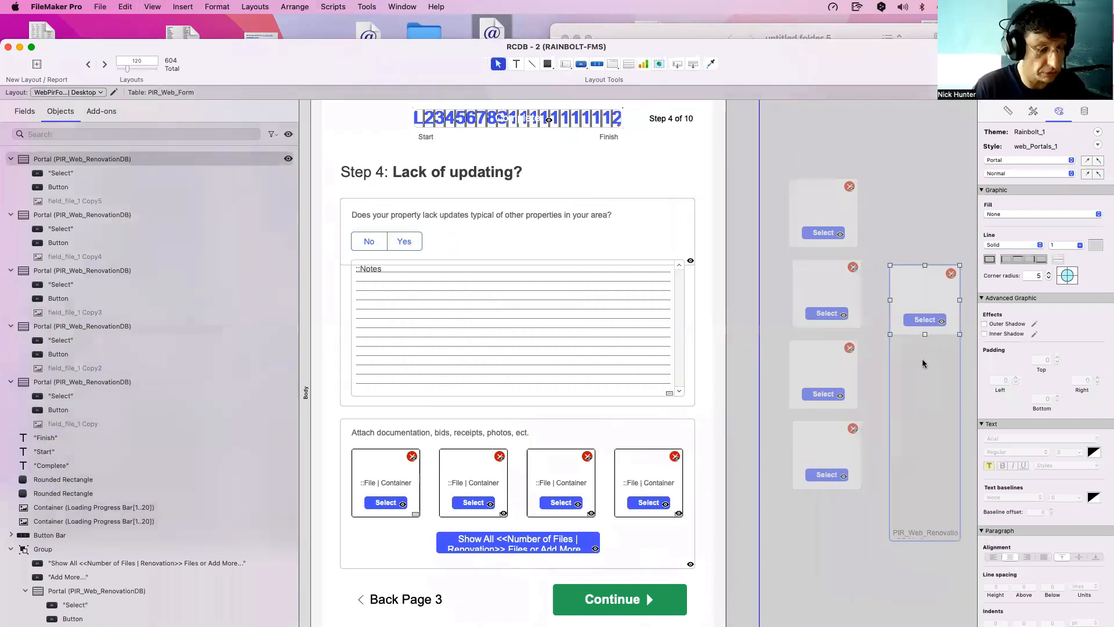
pyautogui.press('BackSpace')
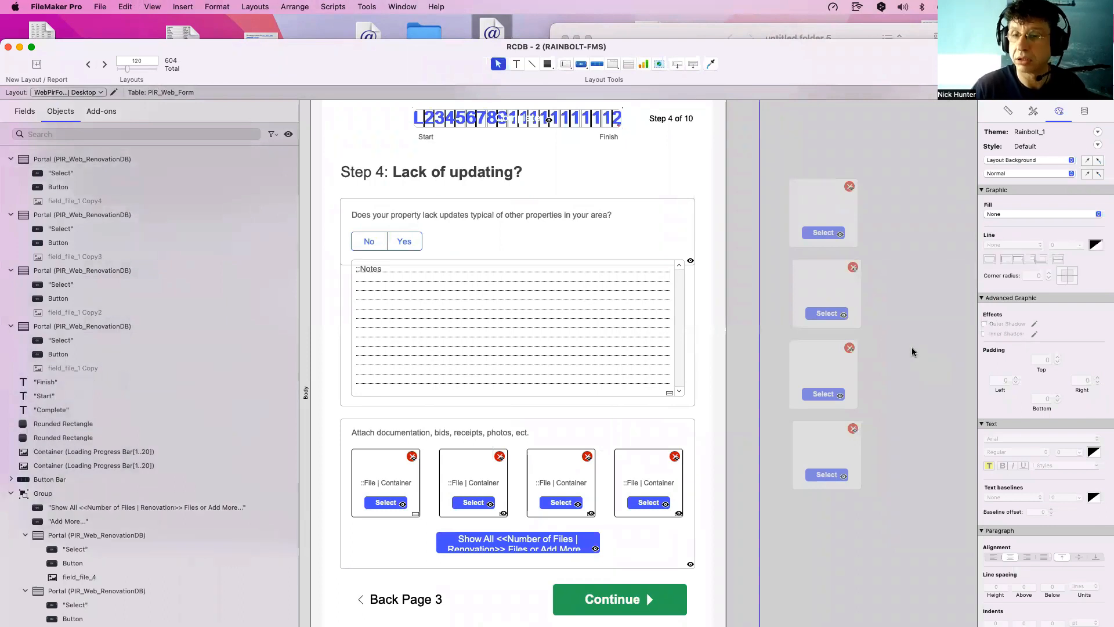
pyautogui.press('super+s')
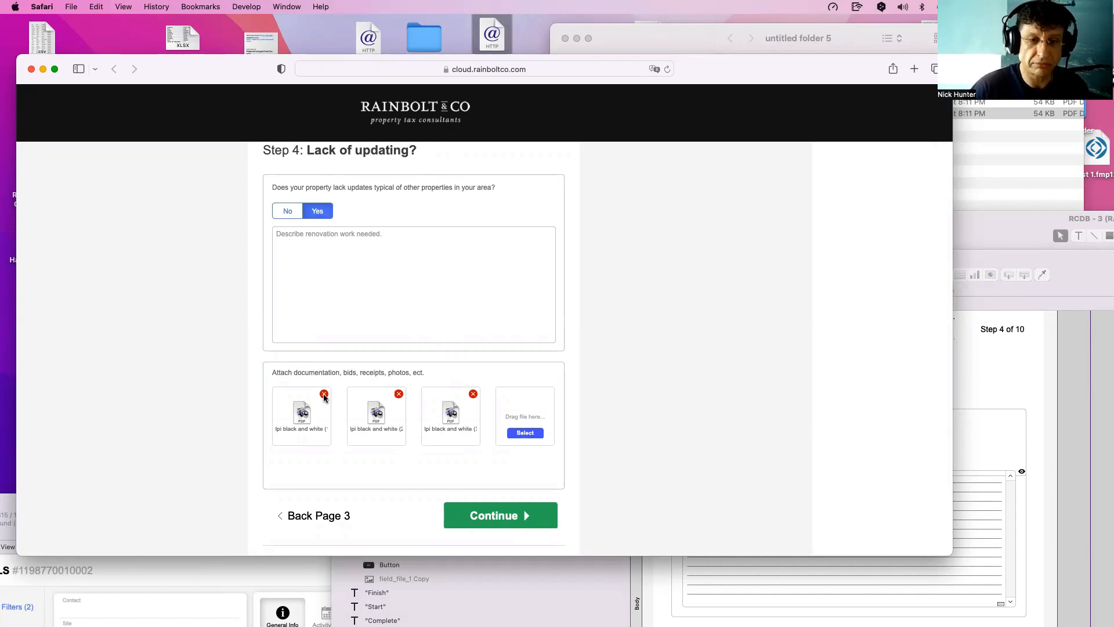
# Inspect the button setup of the red delete buttons in the first three file slots, leaving their settings unchanged.
pyautogui.click(977, 481)
pyautogui.moveTo(690, 283); pyautogui.dragTo(630, 252)
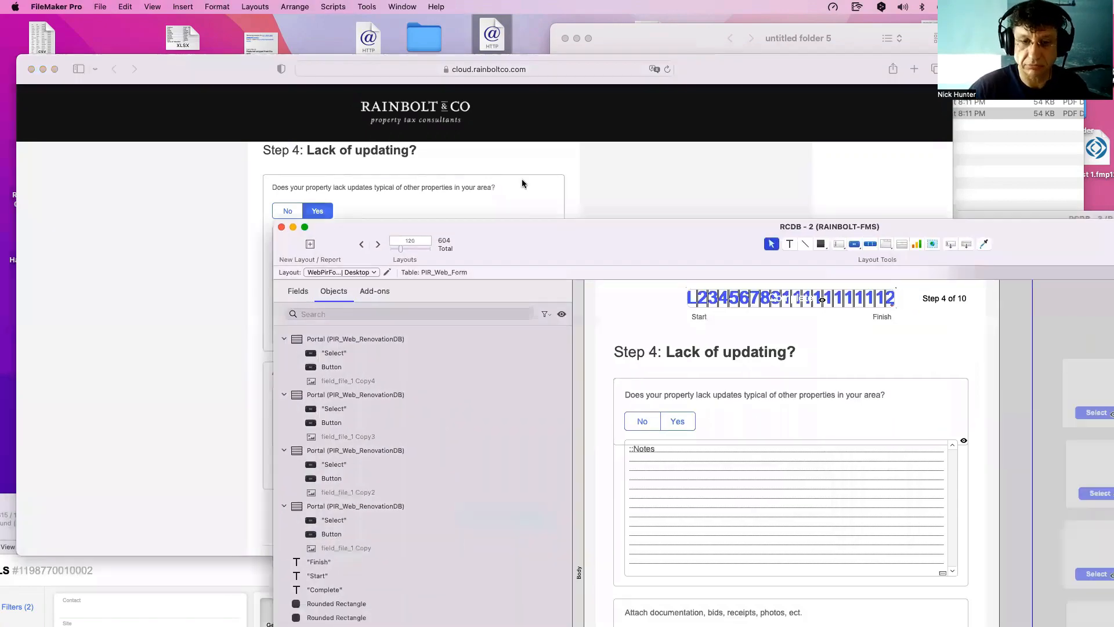
pyautogui.moveTo(522, 184); pyautogui.dragTo(511, 163)
pyautogui.click(570, 549)
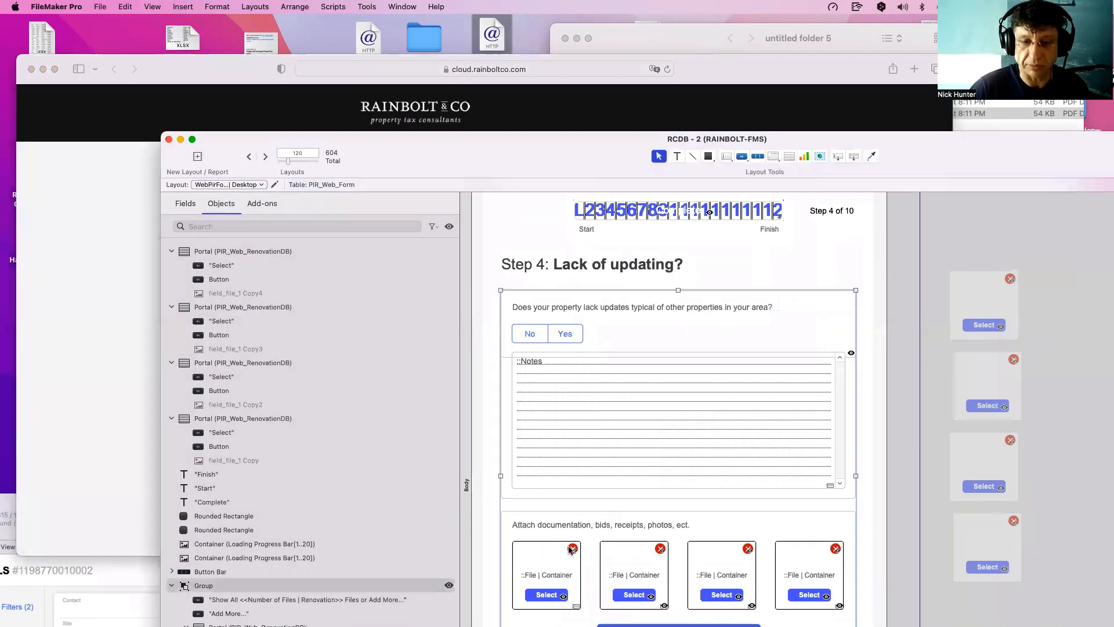
pyautogui.doubleClick(570, 549)
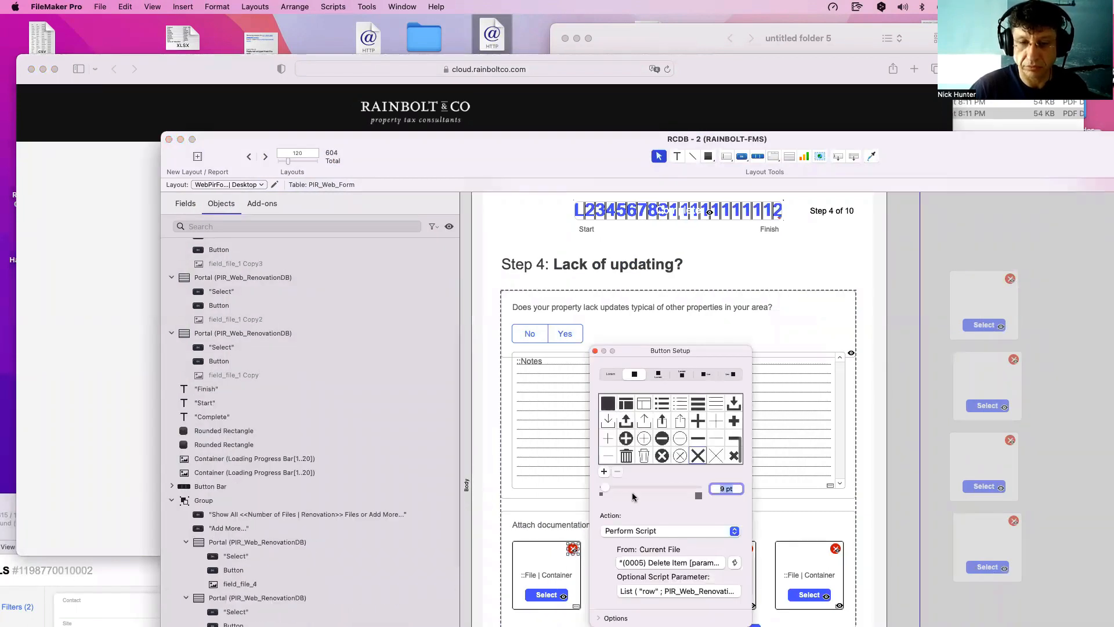
pyautogui.press('Escape')
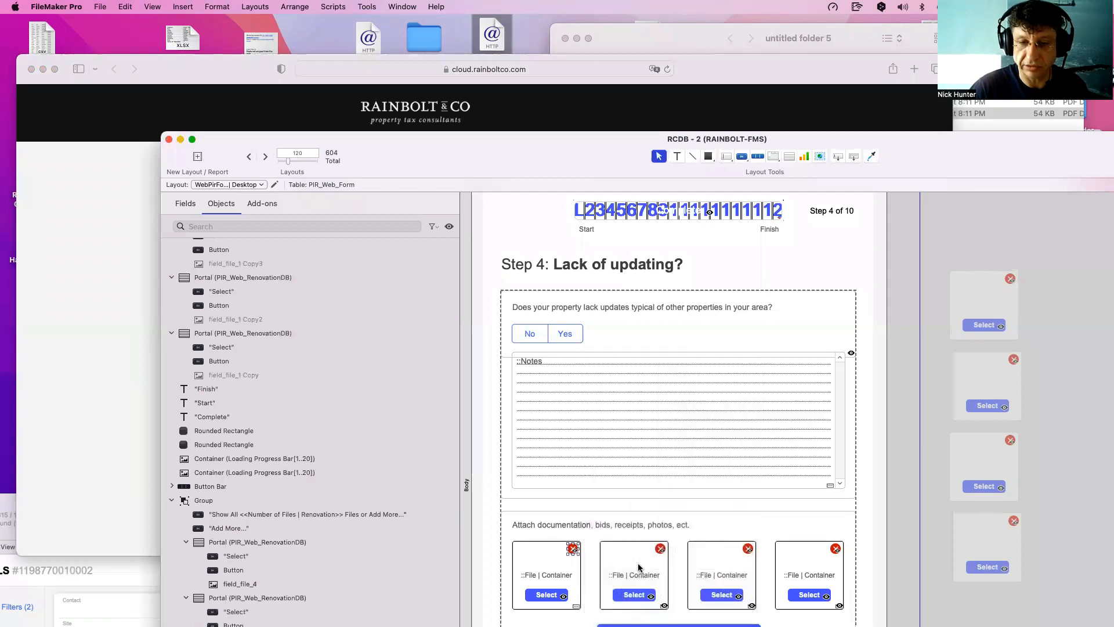
pyautogui.doubleClick(661, 549)
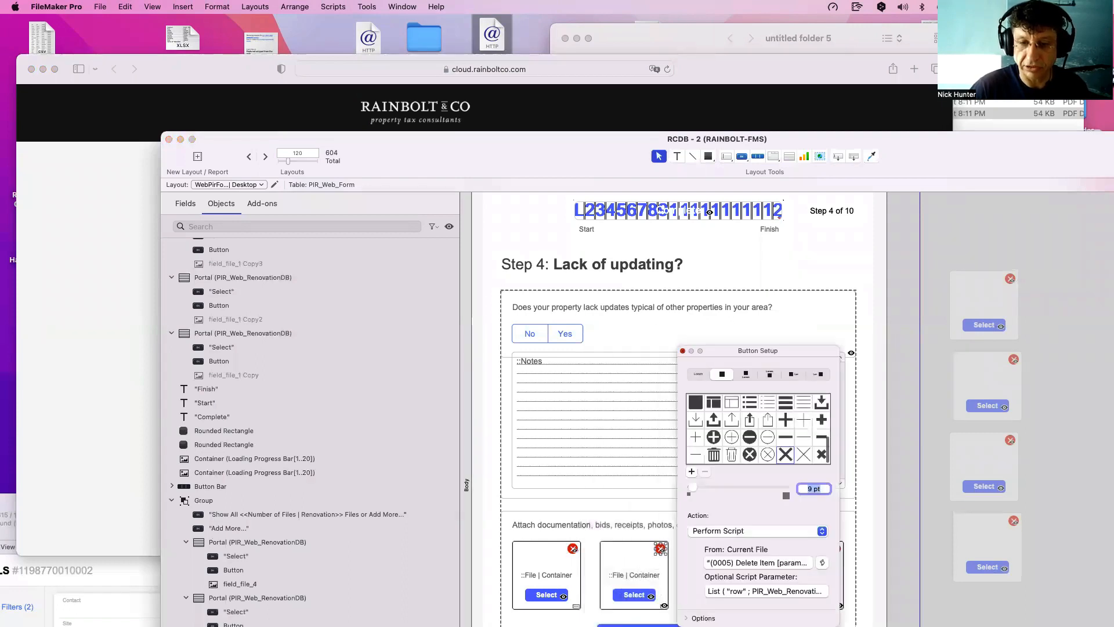
pyautogui.press('Escape')
pyautogui.click(748, 549)
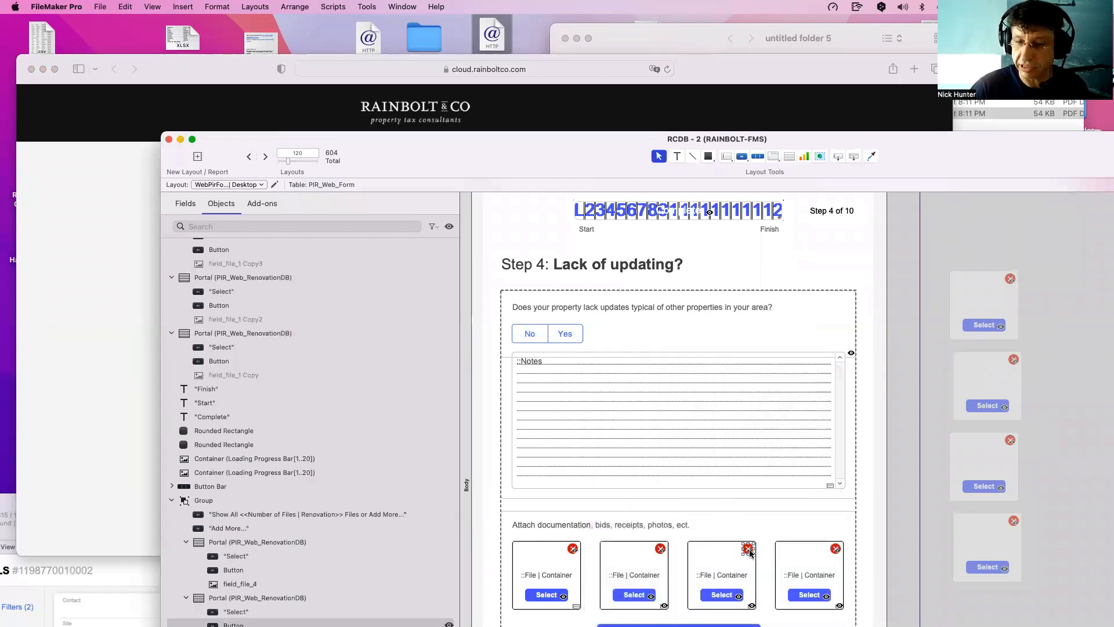
pyautogui.doubleClick(748, 549)
pyautogui.press('Escape')
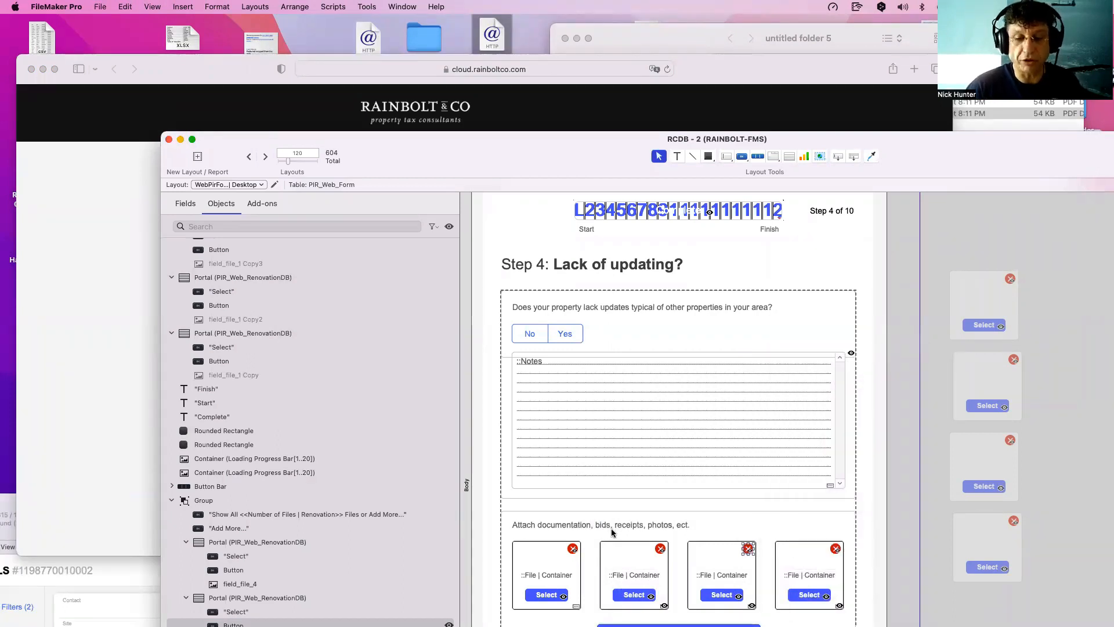
# Examine the calculation that hides the first file slot's Select button, including its Count of related document IDs.
pyautogui.scroll(-2, 591, 537)
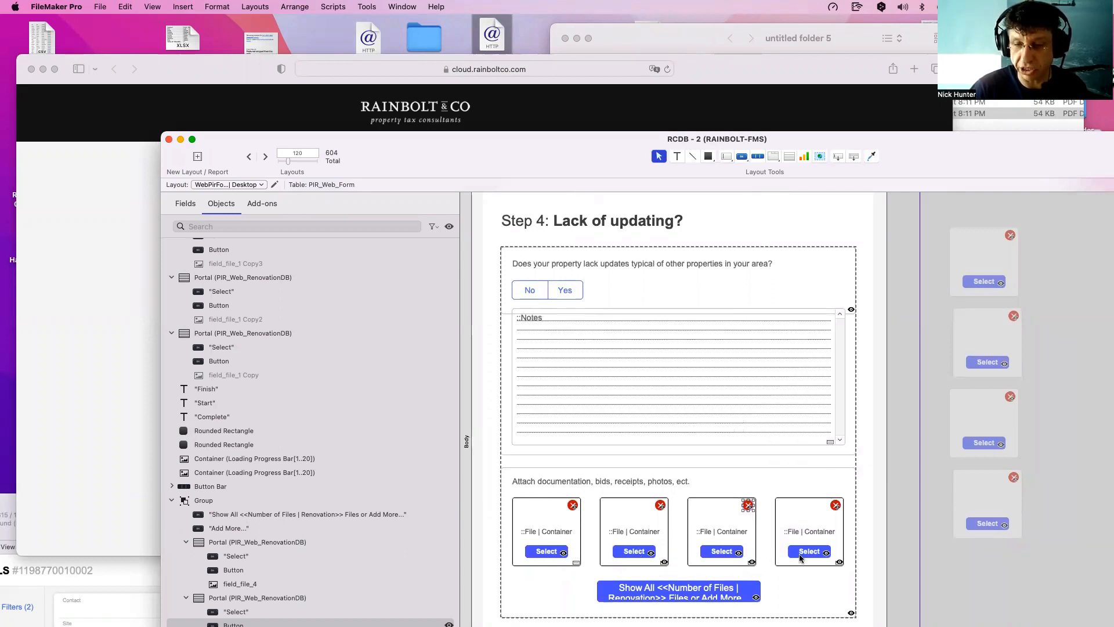
pyautogui.click(552, 552)
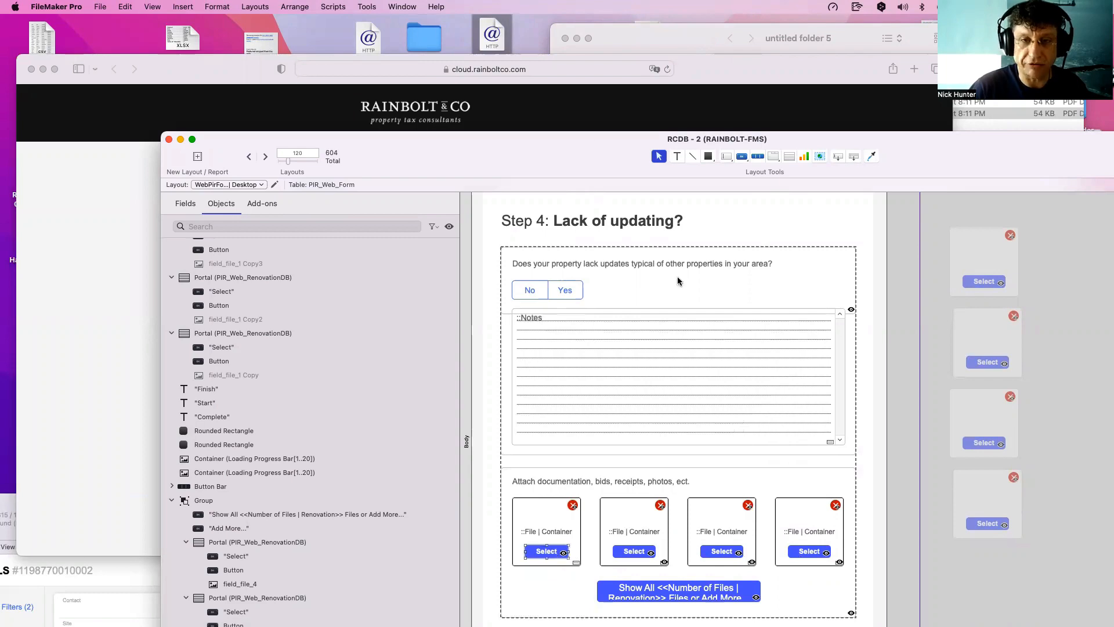
pyautogui.moveTo(599, 149); pyautogui.dragTo(381, 75)
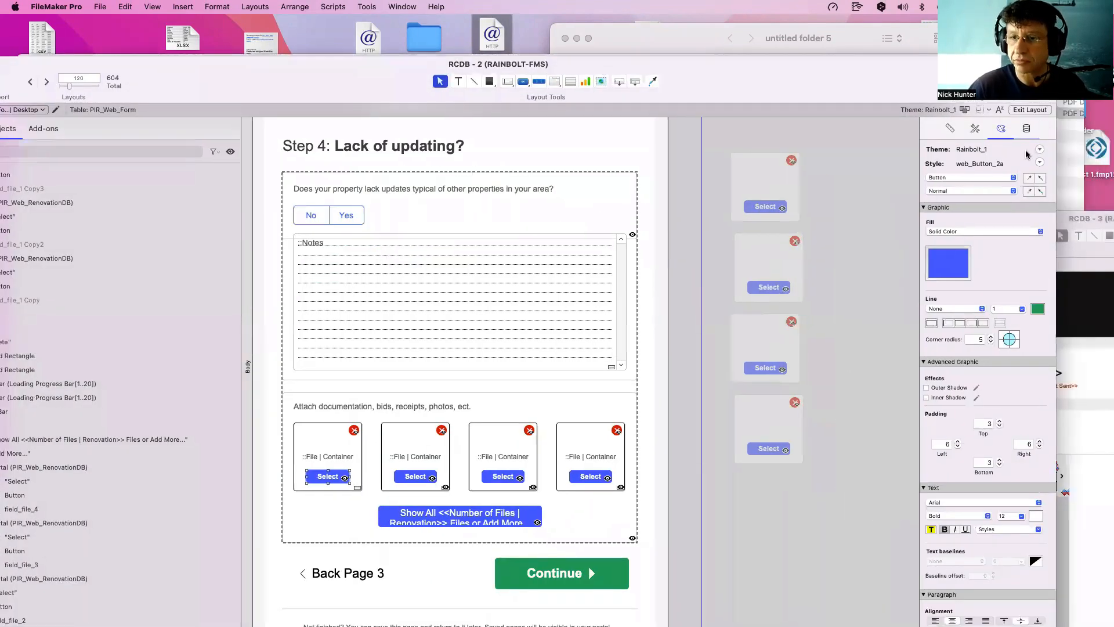
pyautogui.click(1026, 129)
pyautogui.click(1037, 357)
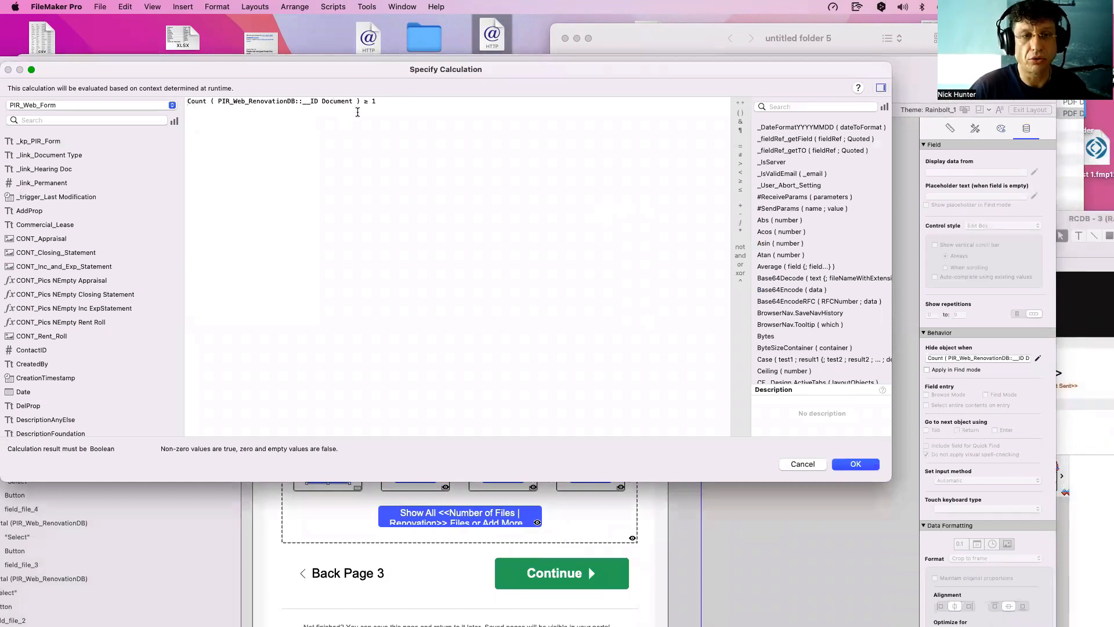
pyautogui.moveTo(358, 101); pyautogui.dragTo(188, 102)
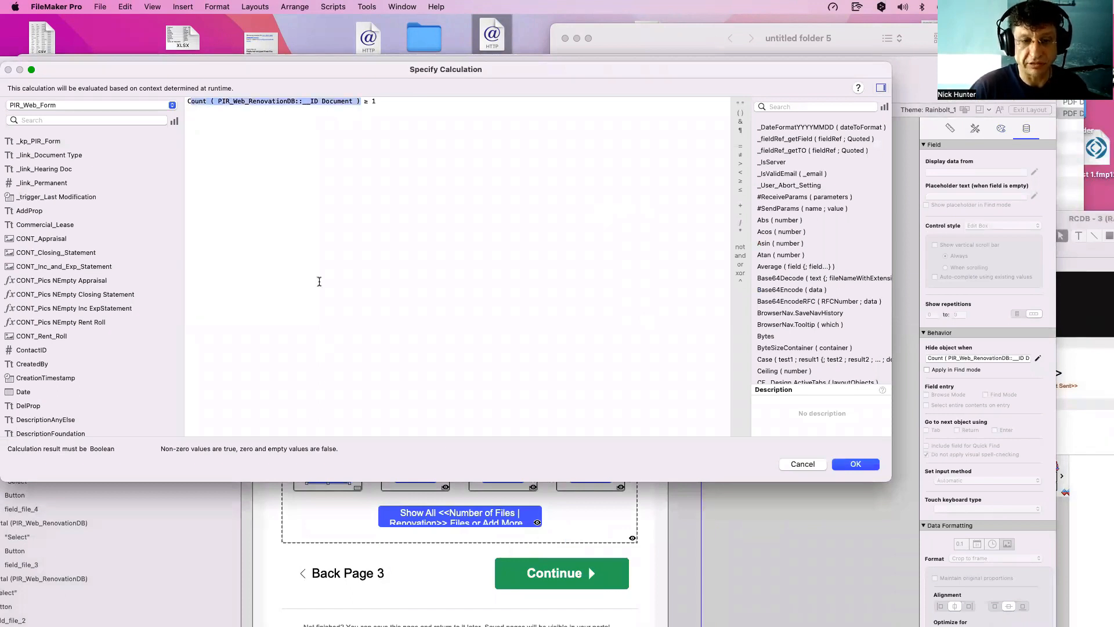
pyautogui.click(265, 105)
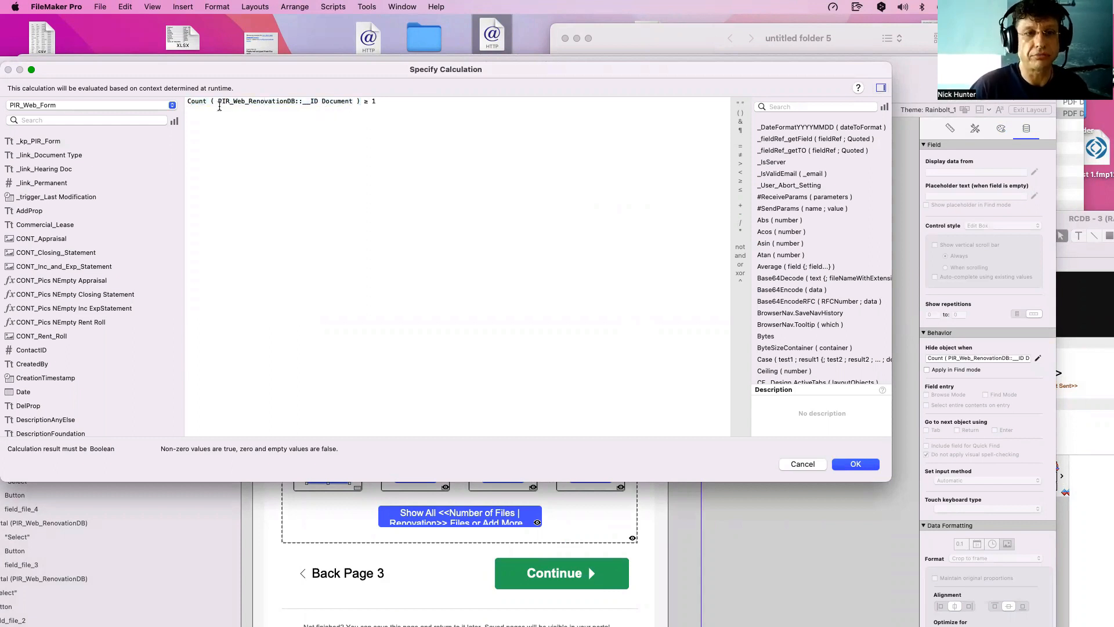
pyautogui.moveTo(218, 102); pyautogui.dragTo(377, 102)
pyautogui.click(374, 139)
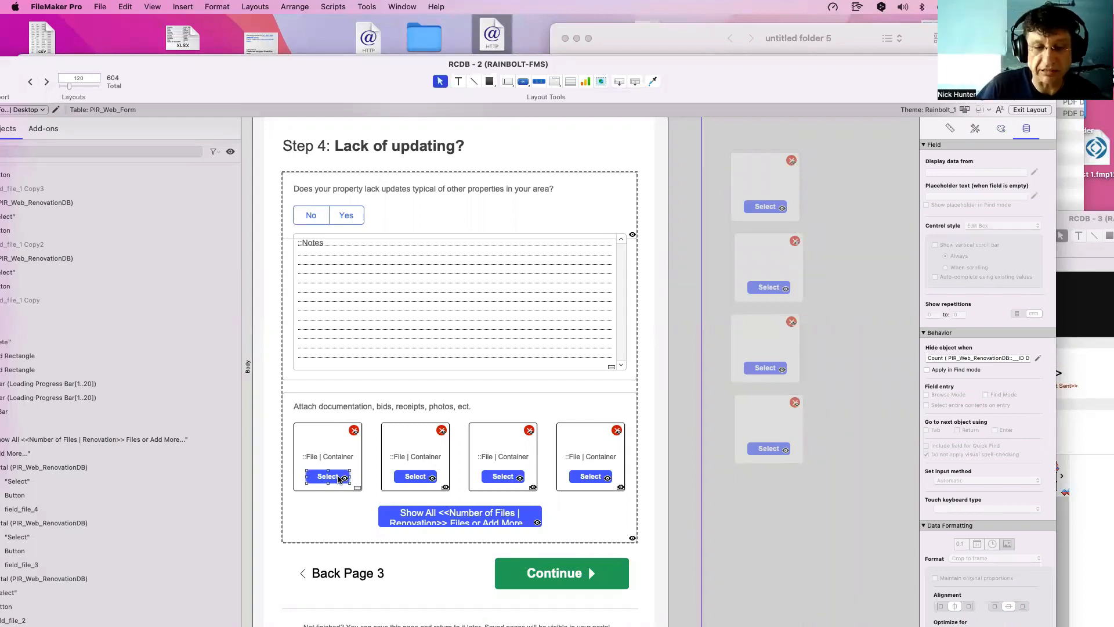
# Compare the data settings of the first slot's file container with those of its Select button.
pyautogui.click(333, 462)
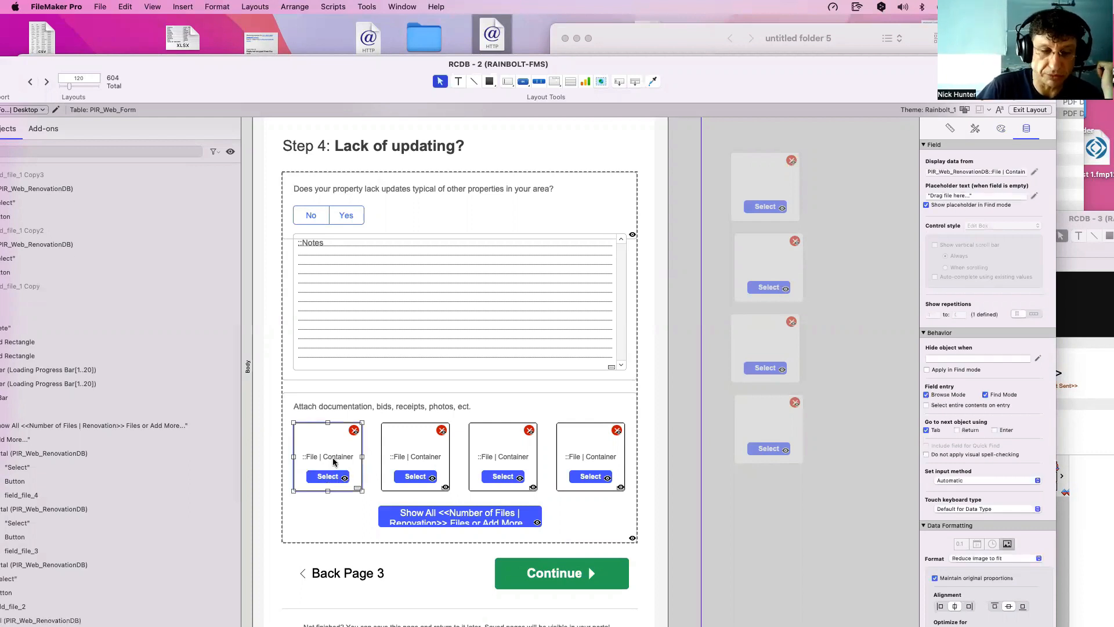
pyautogui.click(328, 480)
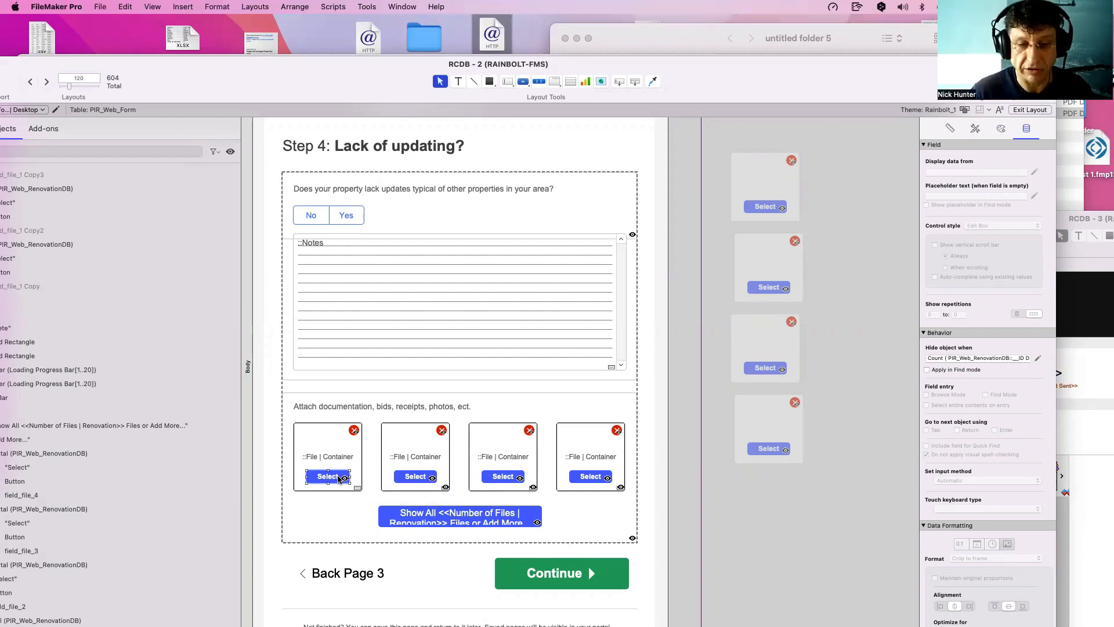
pyautogui.hscroll(1, 395, 482)
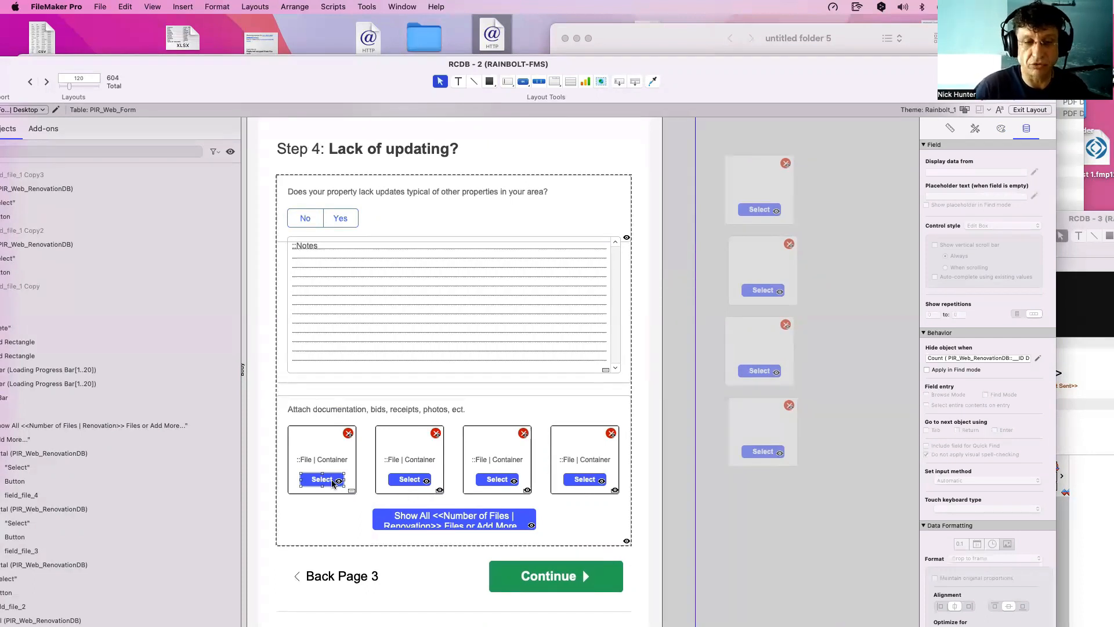
# Switch to the web form in Safari and delete the three attached PDFs, from the third slot to the first.
pyautogui.moveTo(360, 76); pyautogui.dragTo(456, 376)
pyautogui.click(436, 274)
pyautogui.click(473, 394)
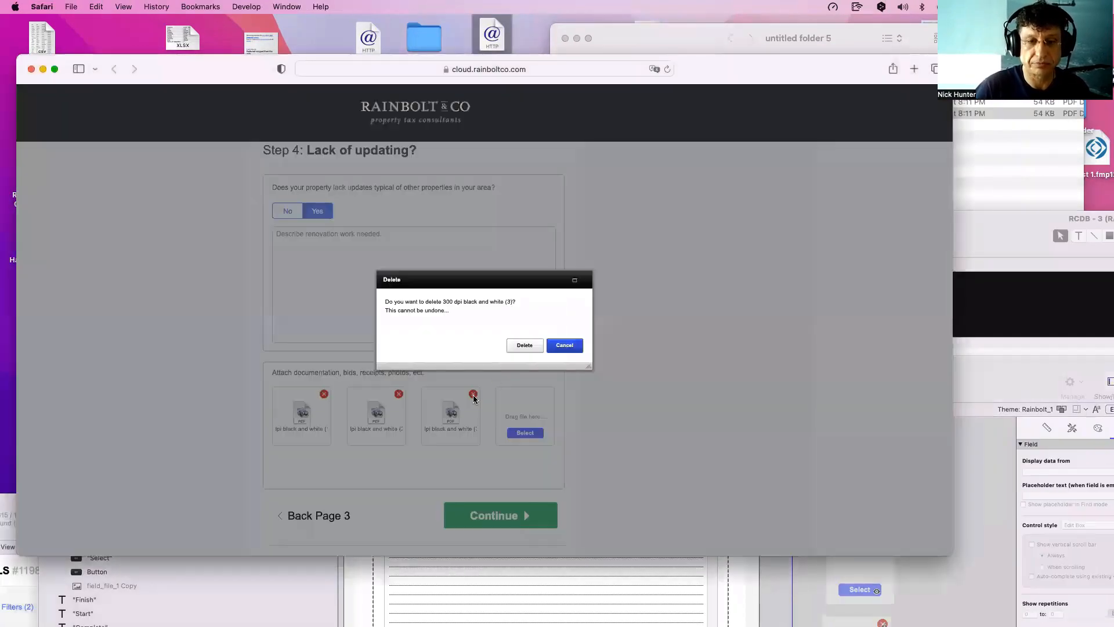
pyautogui.click(516, 348)
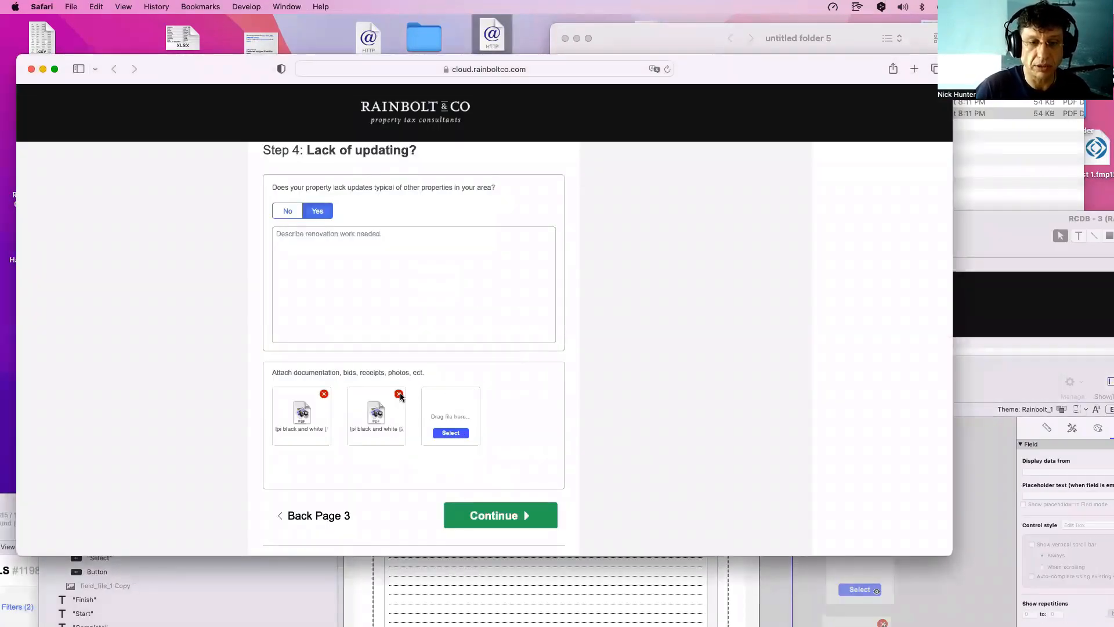
pyautogui.click(398, 394)
pyautogui.click(527, 345)
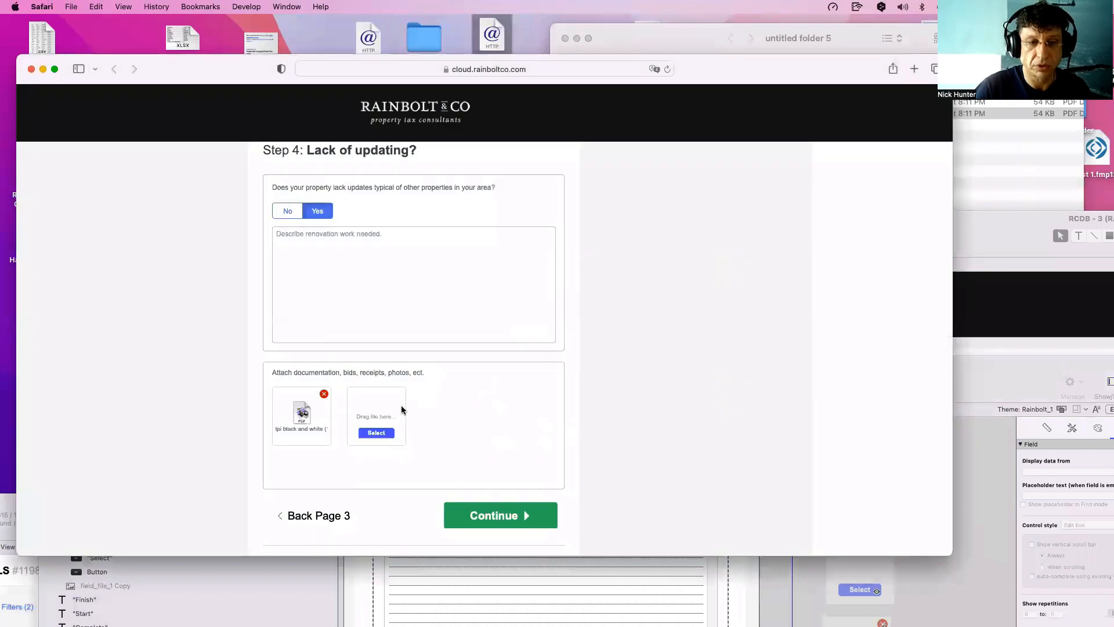
pyautogui.click(323, 393)
pyautogui.click(514, 346)
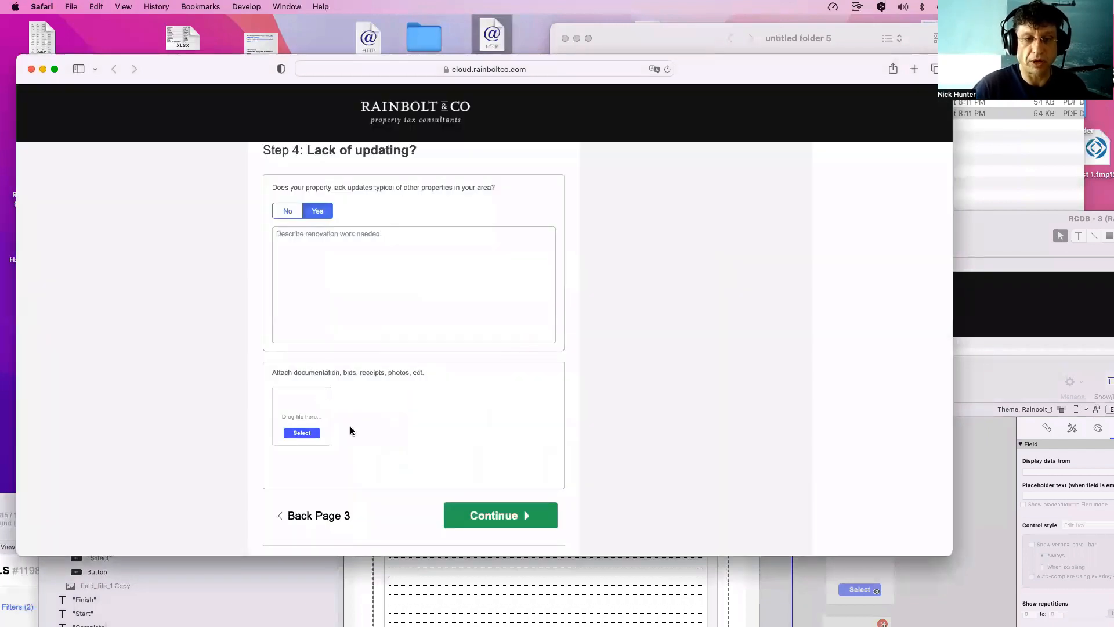
# Upload 300 dpi black and white (1).pdf to the first file slot and look closely at the attachment area.
pyautogui.click(304, 432)
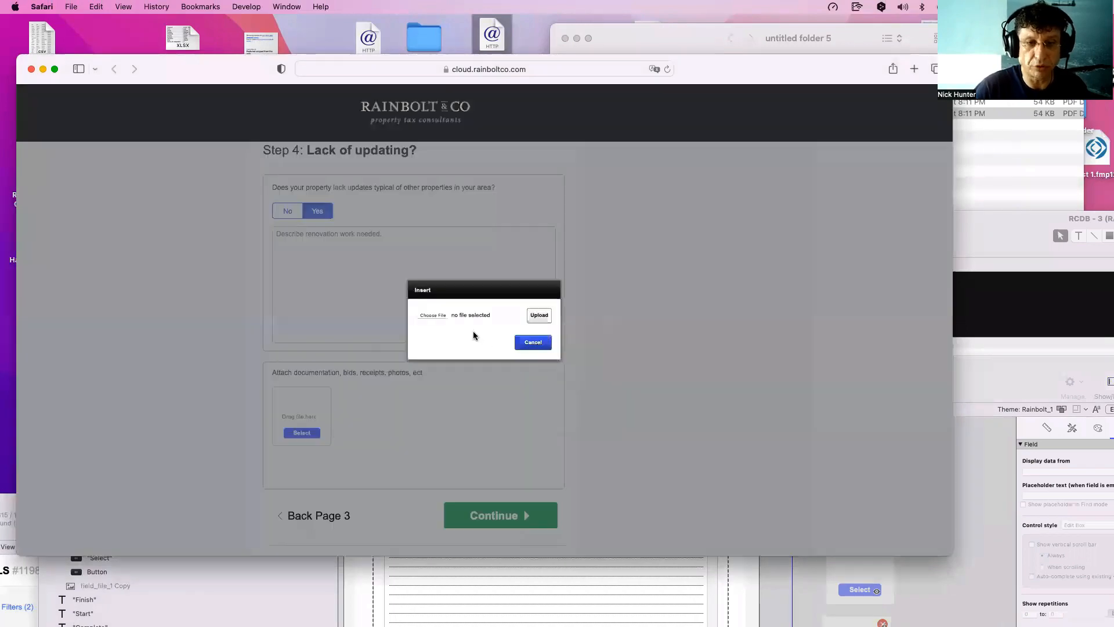
pyautogui.click(435, 314)
pyautogui.click(464, 250)
pyautogui.doubleClick(464, 250)
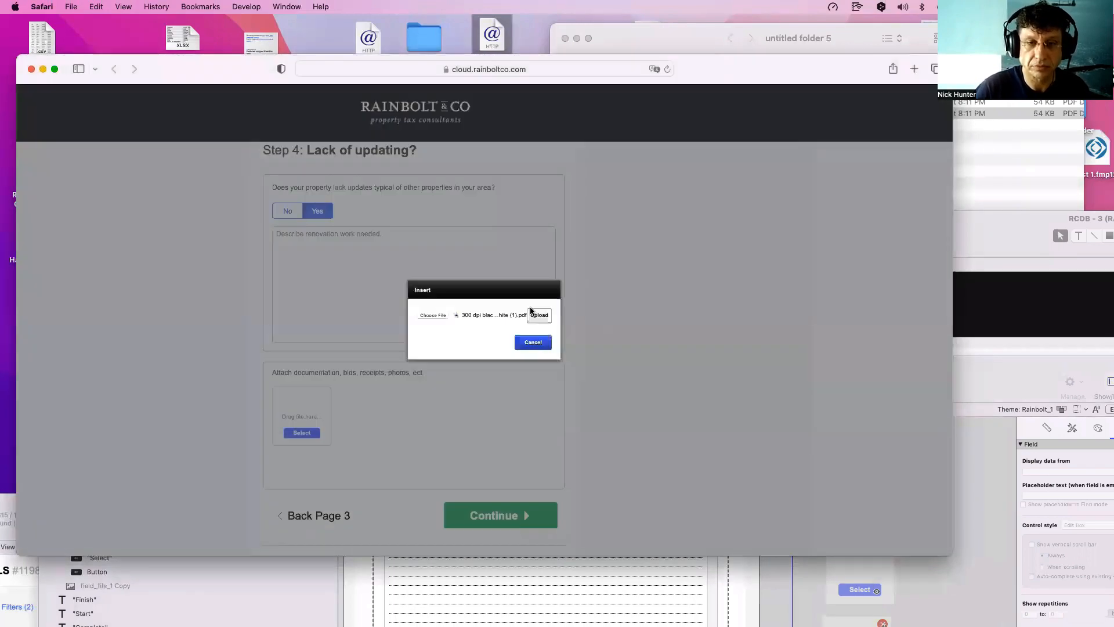
pyautogui.click(539, 315)
pyautogui.scroll(5, 290, 406)
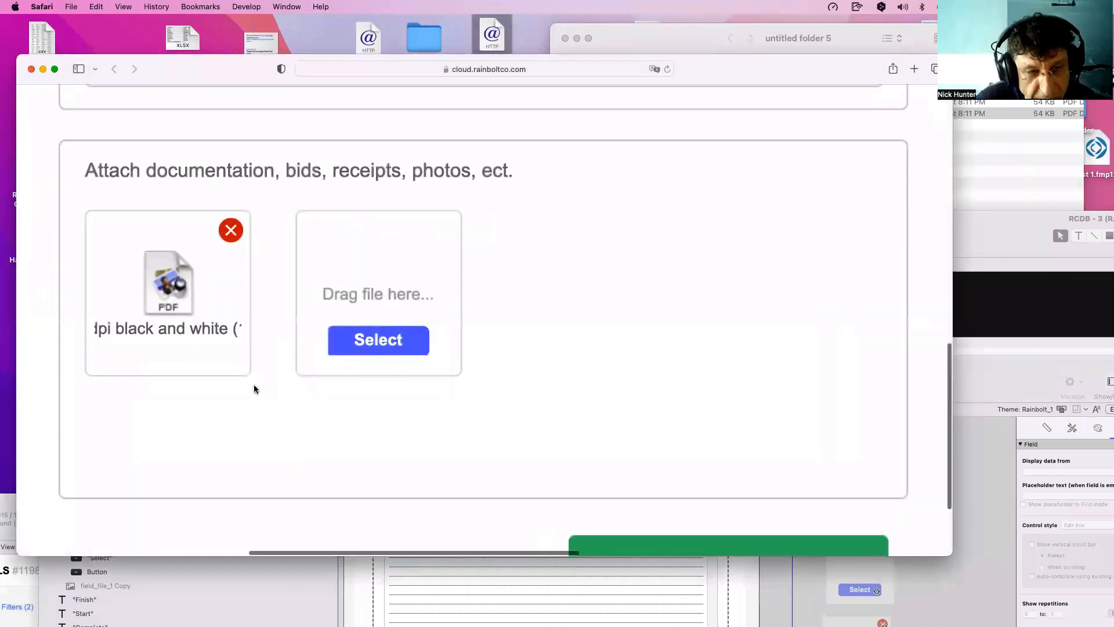
pyautogui.scroll(-5, 254, 388)
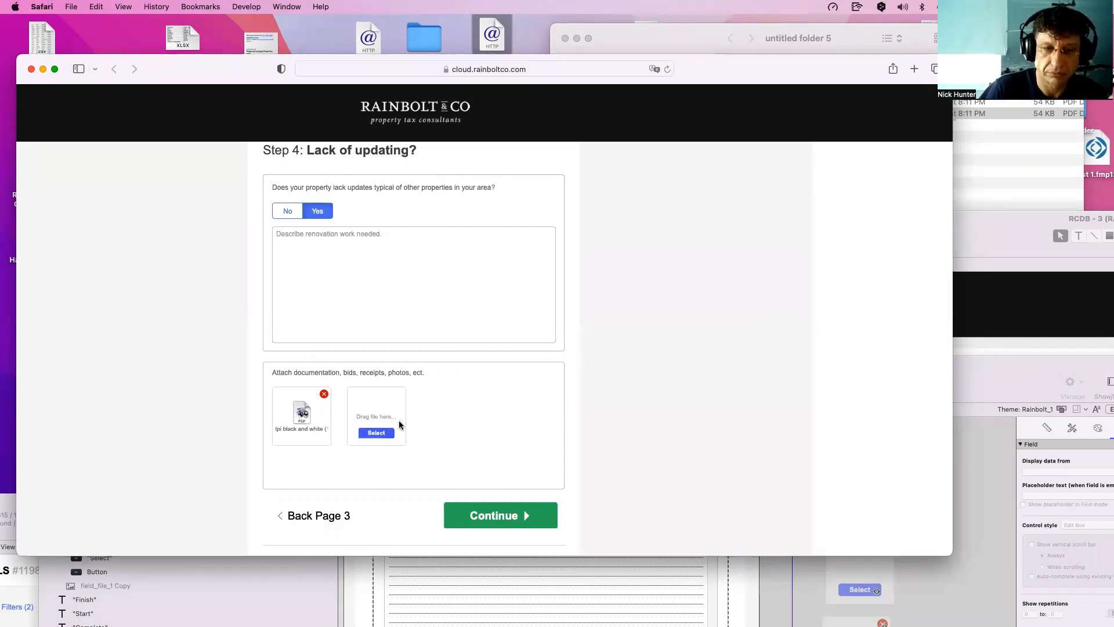
# Upload 300 dpi black and white (2).pdf to the second file slot.
pyautogui.click(385, 436)
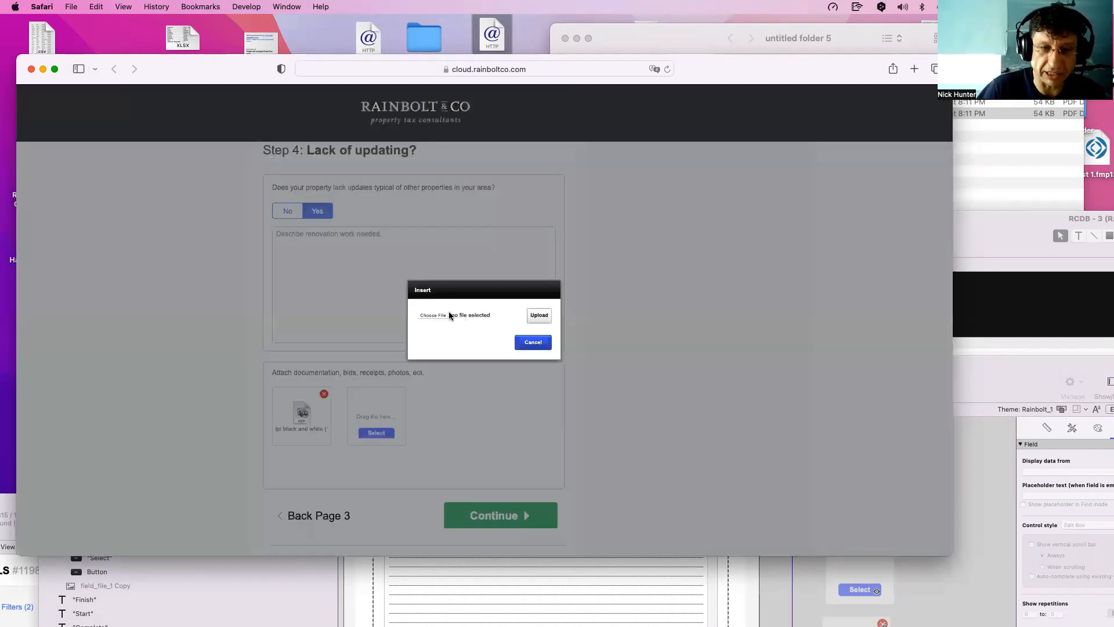
pyautogui.click(423, 316)
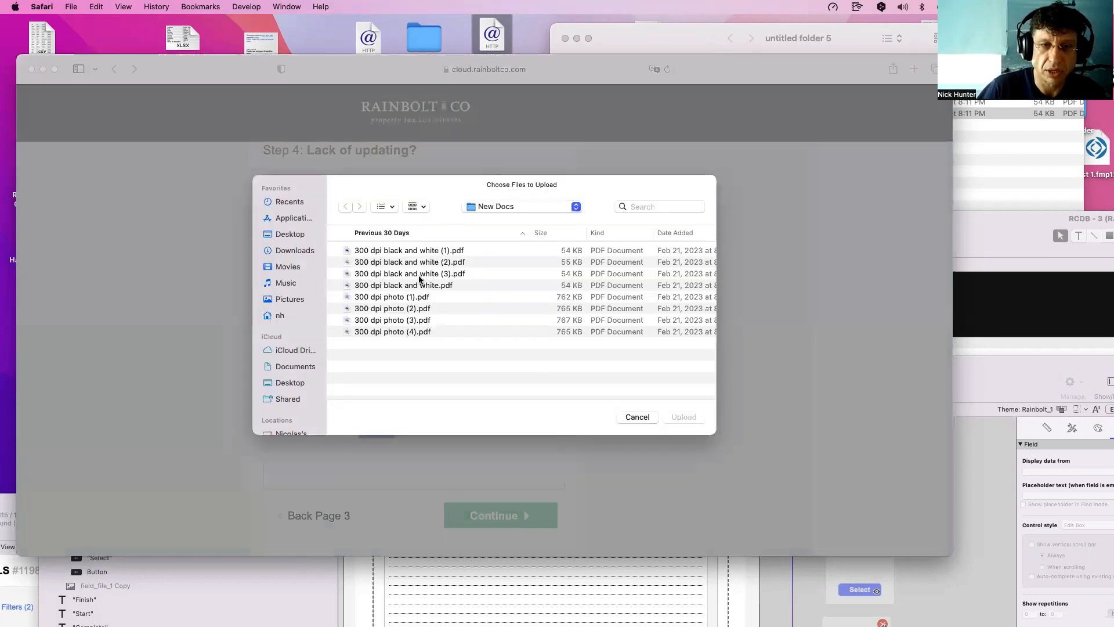
pyautogui.doubleClick(417, 264)
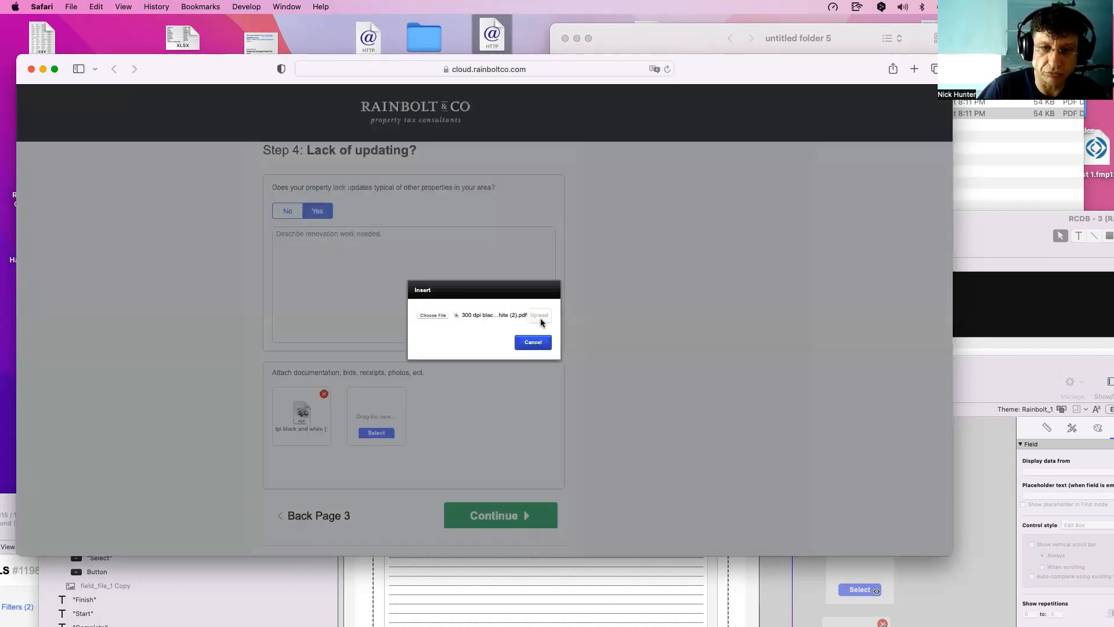
pyautogui.click(541, 319)
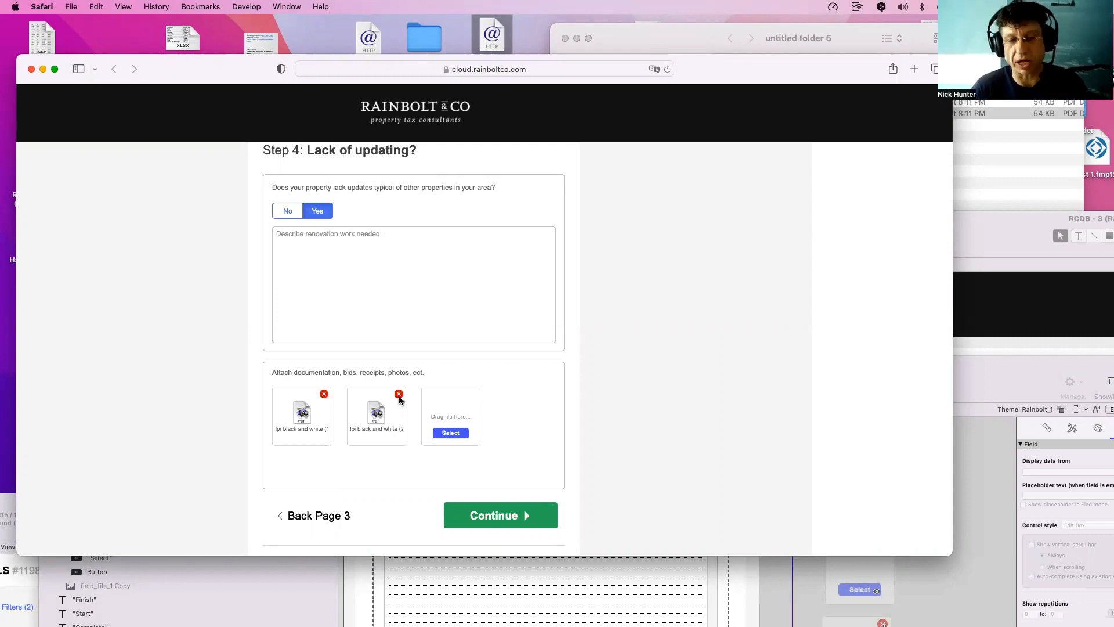
# Switch to the FileMaker layout and view the full hide condition of the first file slot's Select button.
pyautogui.click(531, 591)
pyautogui.moveTo(440, 386); pyautogui.dragTo(435, 179)
pyautogui.click(419, 575)
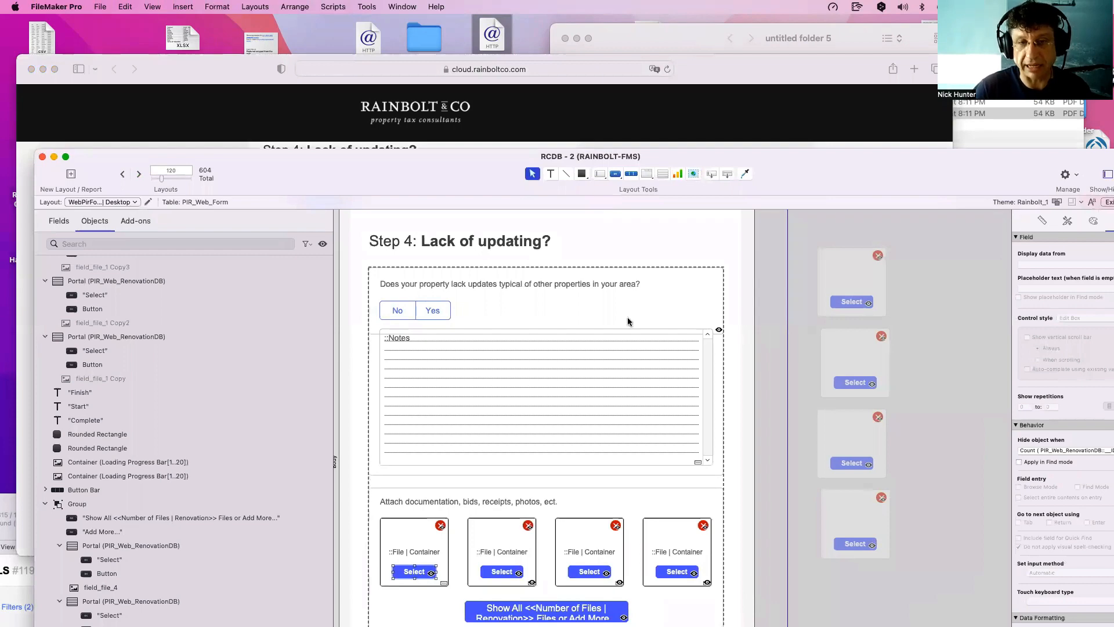
pyautogui.moveTo(501, 189); pyautogui.dragTo(450, 177)
pyautogui.moveTo(488, 505); pyautogui.dragTo(396, 139)
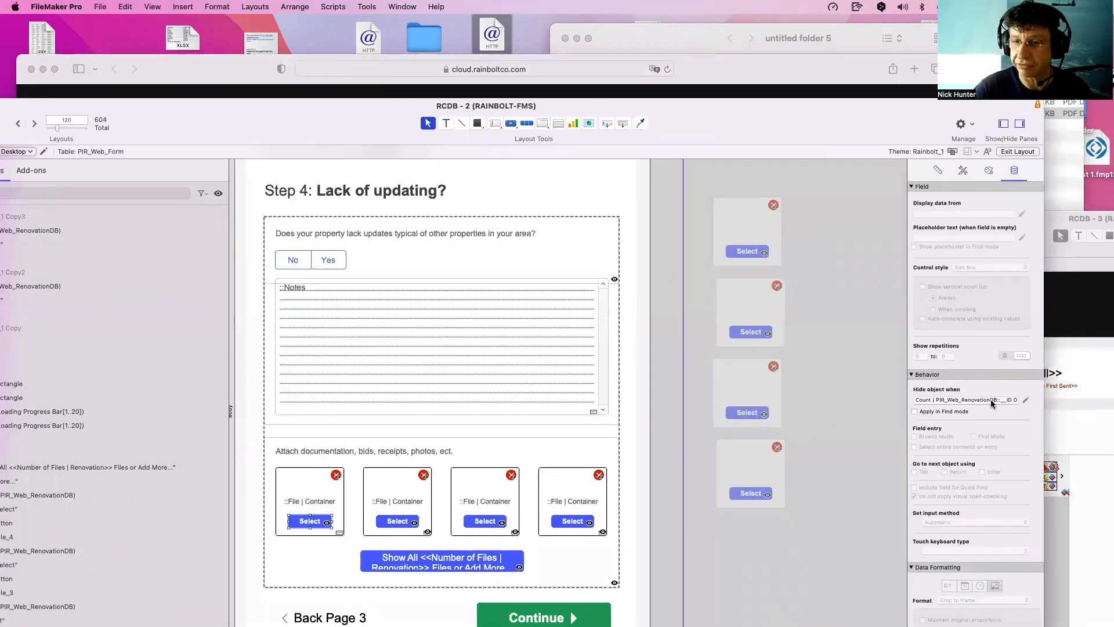
pyautogui.click(1025, 402)
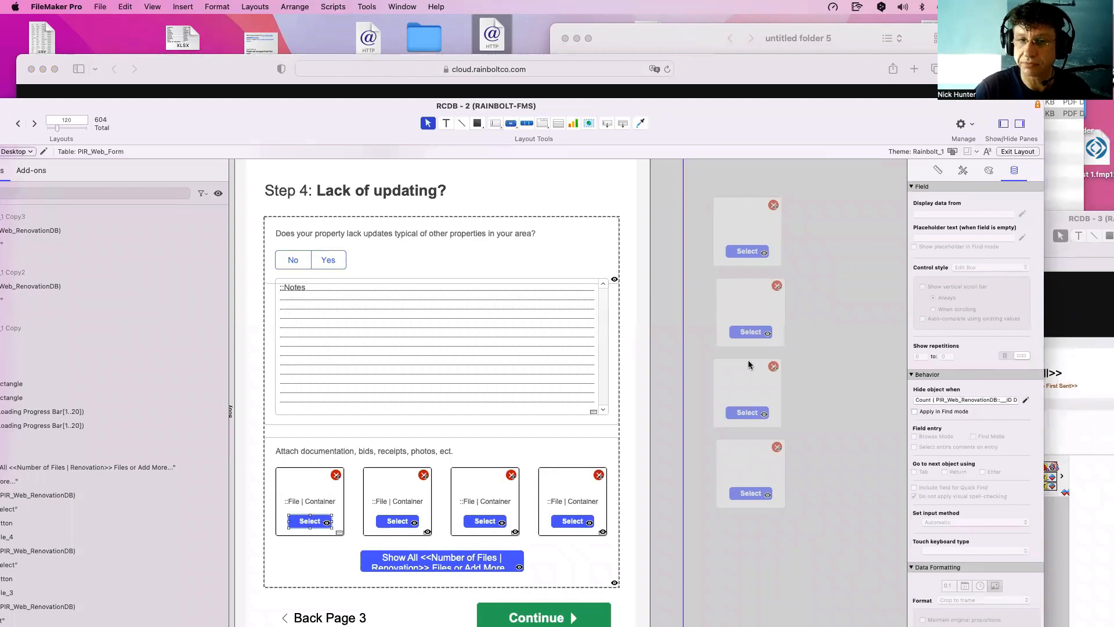
pyautogui.press('super+a')
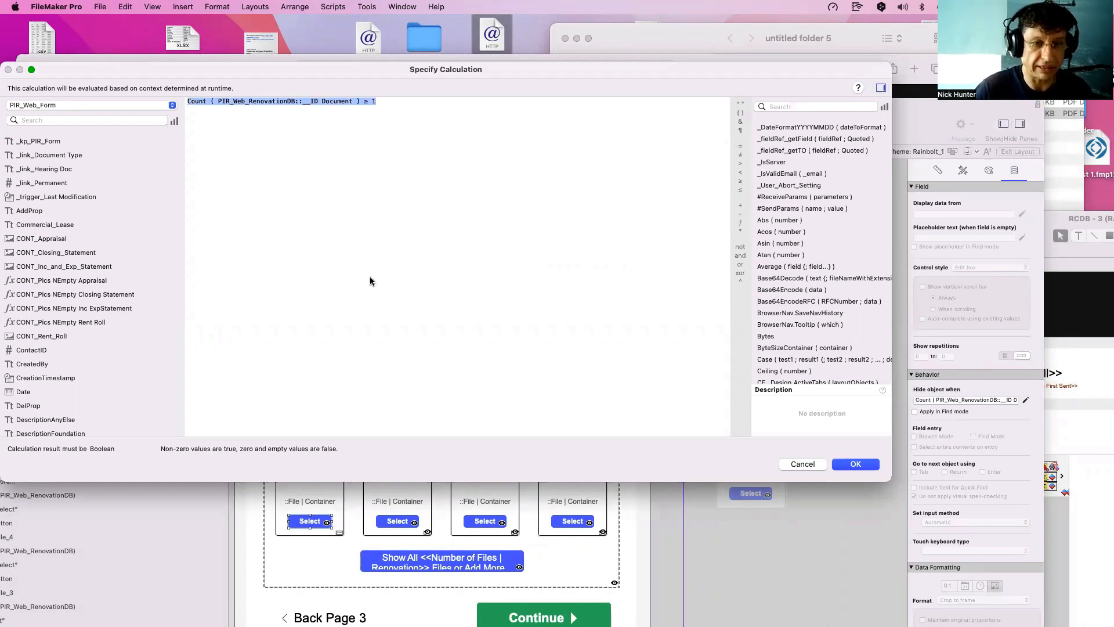
pyautogui.press('Escape')
pyautogui.click(354, 279)
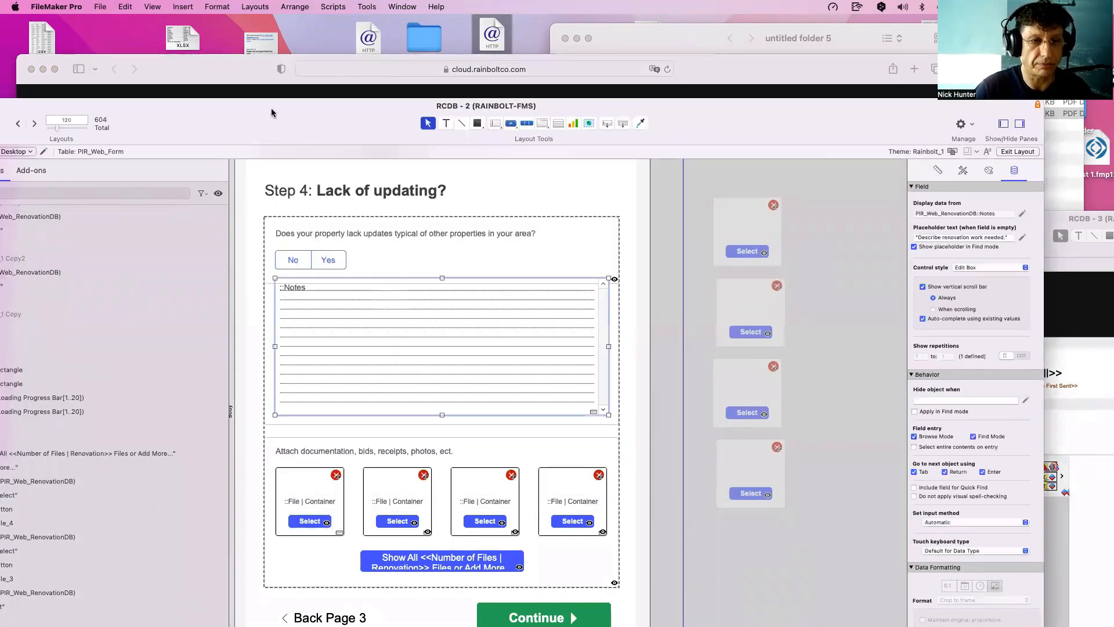
pyautogui.moveTo(272, 109); pyautogui.dragTo(286, 104)
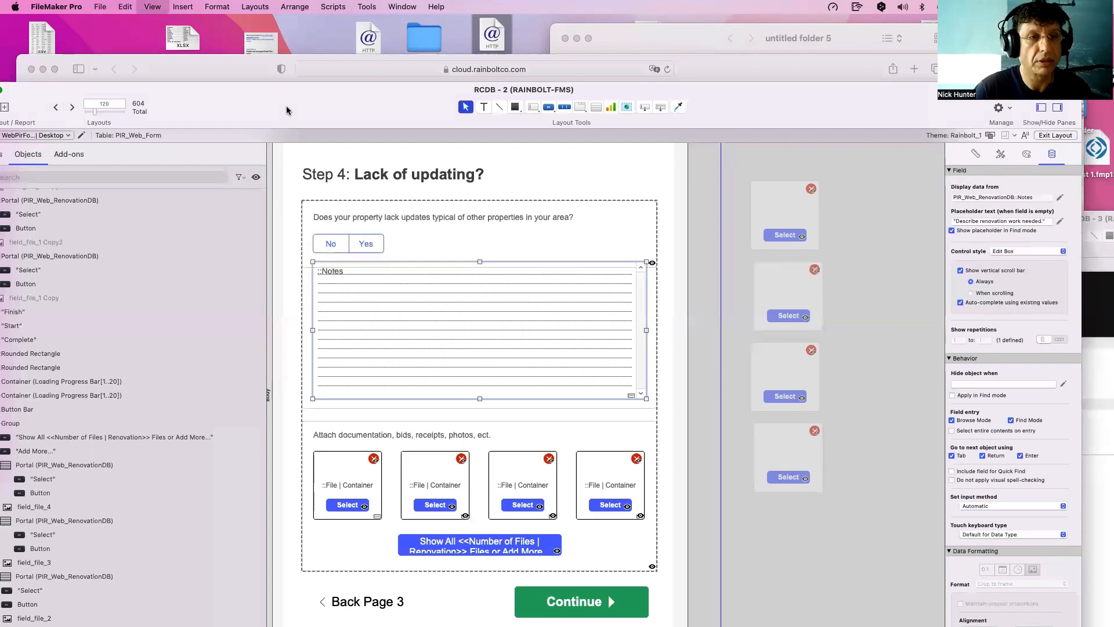
pyautogui.moveTo(281, 103); pyautogui.dragTo(366, 149)
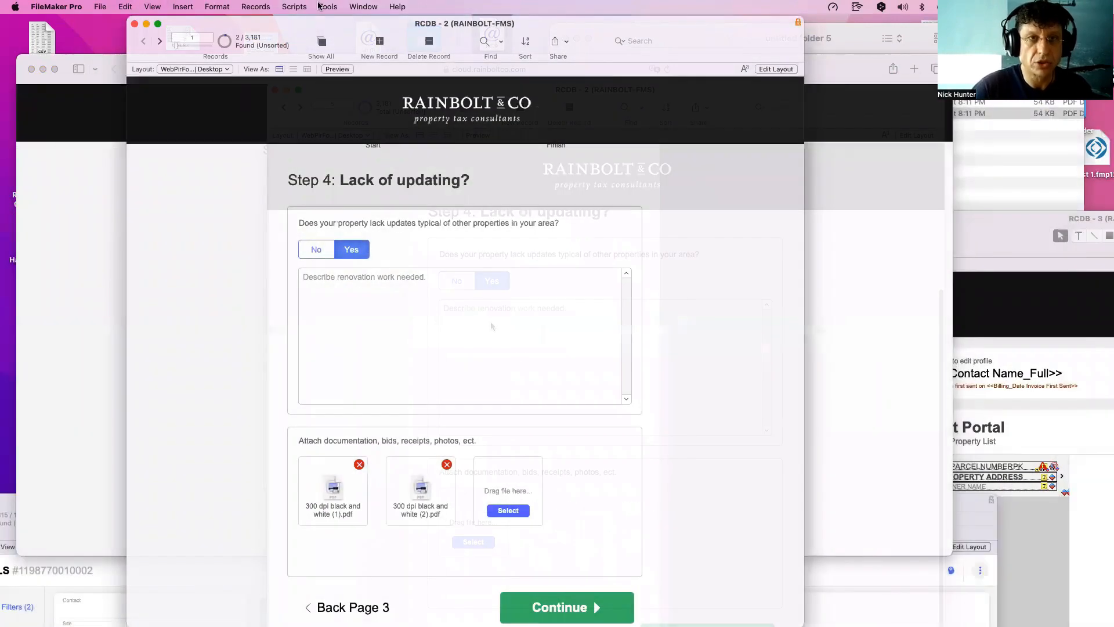
pyautogui.click(328, 7)
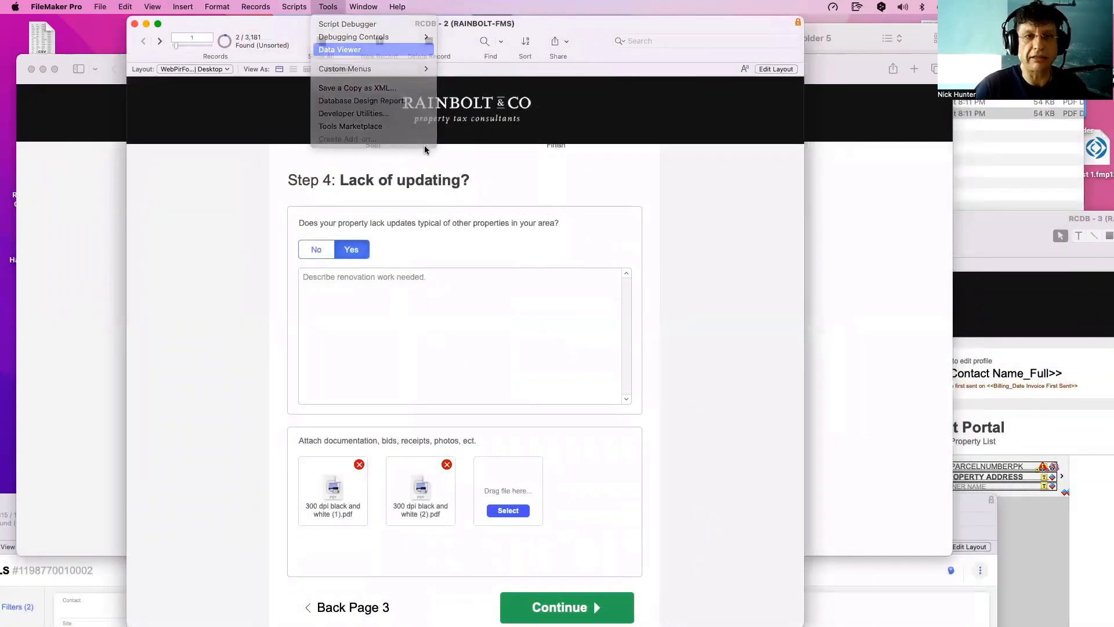
pyautogui.click(851, 219)
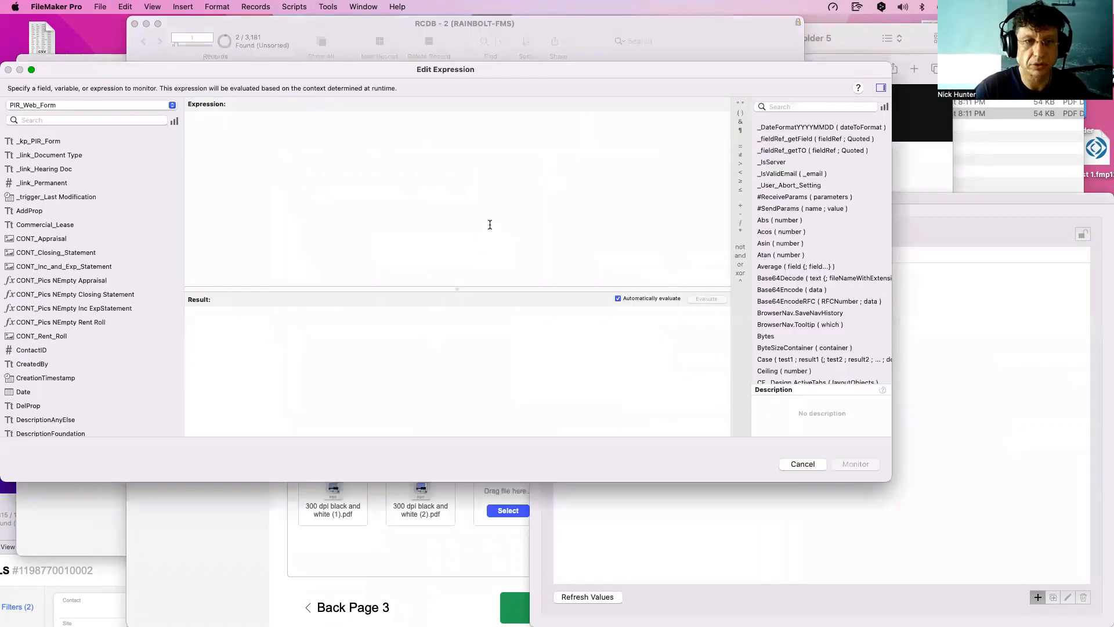
pyautogui.write('87938E33-1084-4D46-A705-56FFB2A99000')
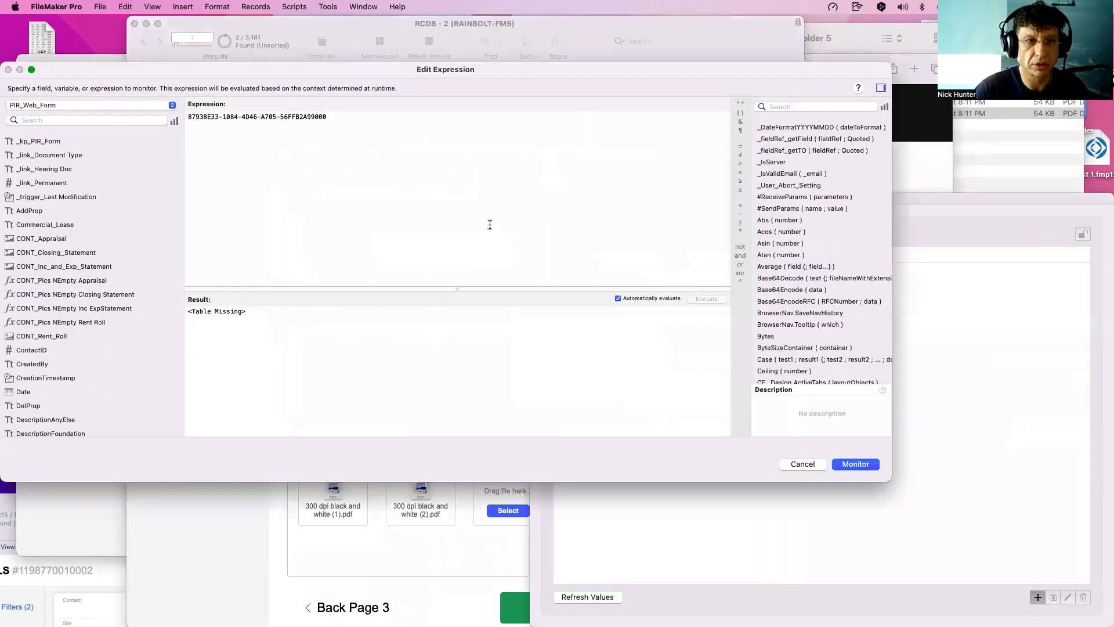
pyautogui.press('Escape')
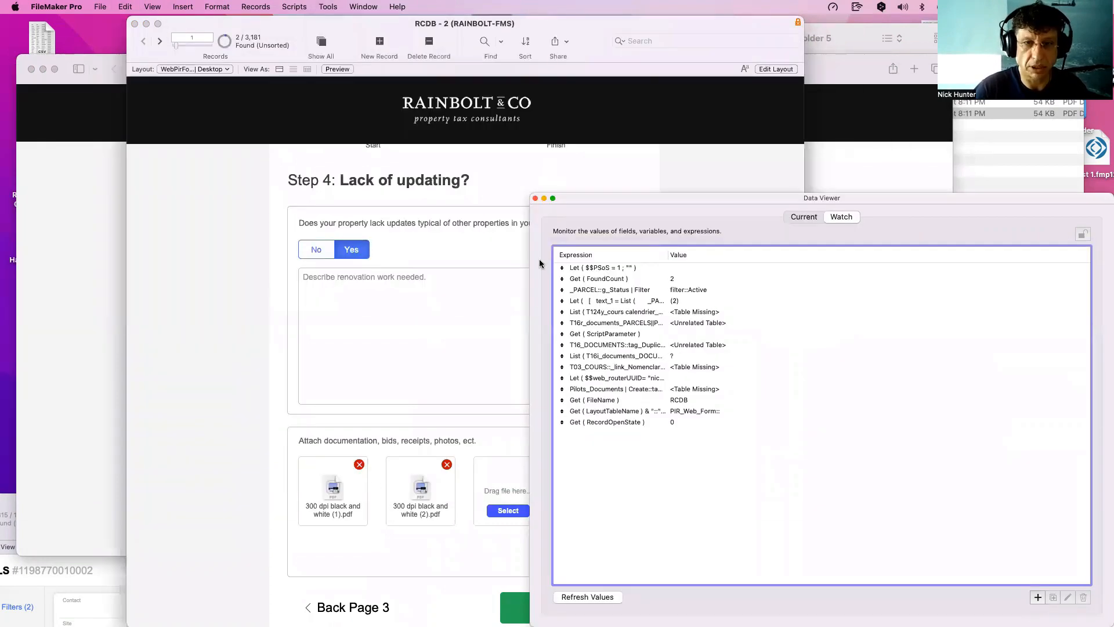
pyautogui.click(536, 200)
# Copy the first slot's Select button hide condition, Count ( PIR_Web_RenovationDB::__ID Document ) ≥ 1, into a new Data Viewer expression.
pyautogui.press('super+l')
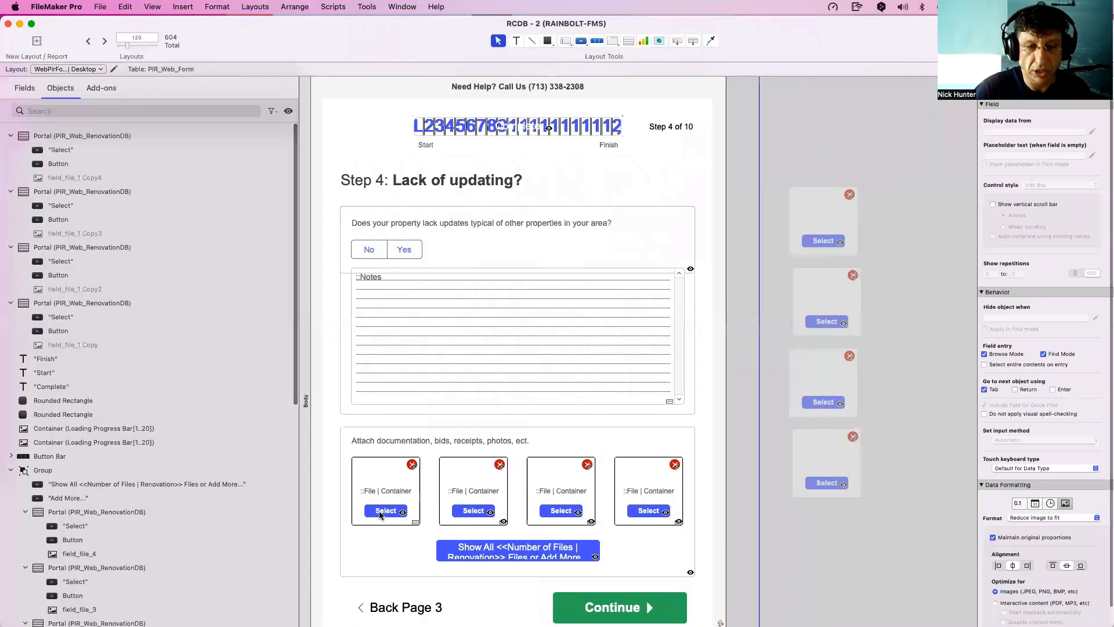
pyautogui.click(385, 514)
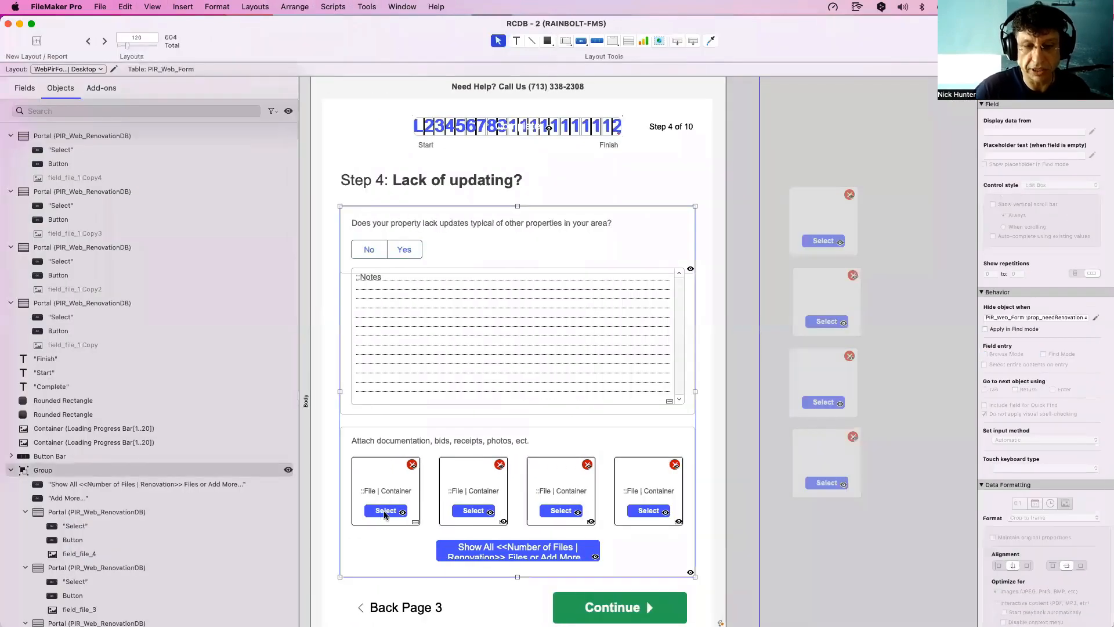
pyautogui.click(388, 515)
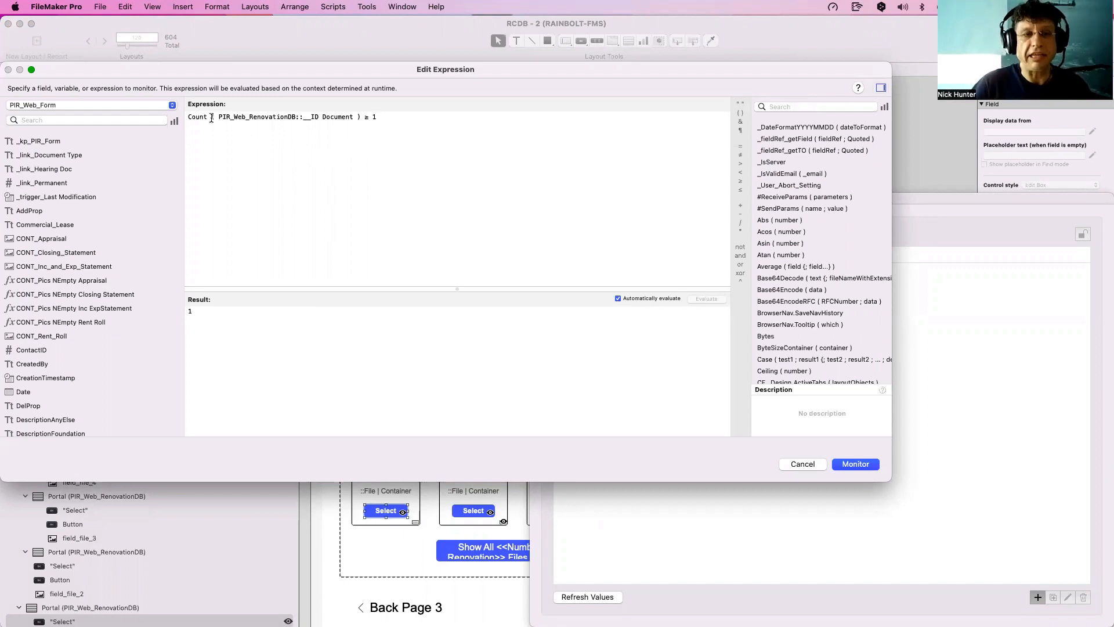
# Evaluate the bare Count of the renovation document IDs without the ≥ 1 comparison, and undo the removal.
pyautogui.moveTo(363, 117); pyautogui.dragTo(372, 121)
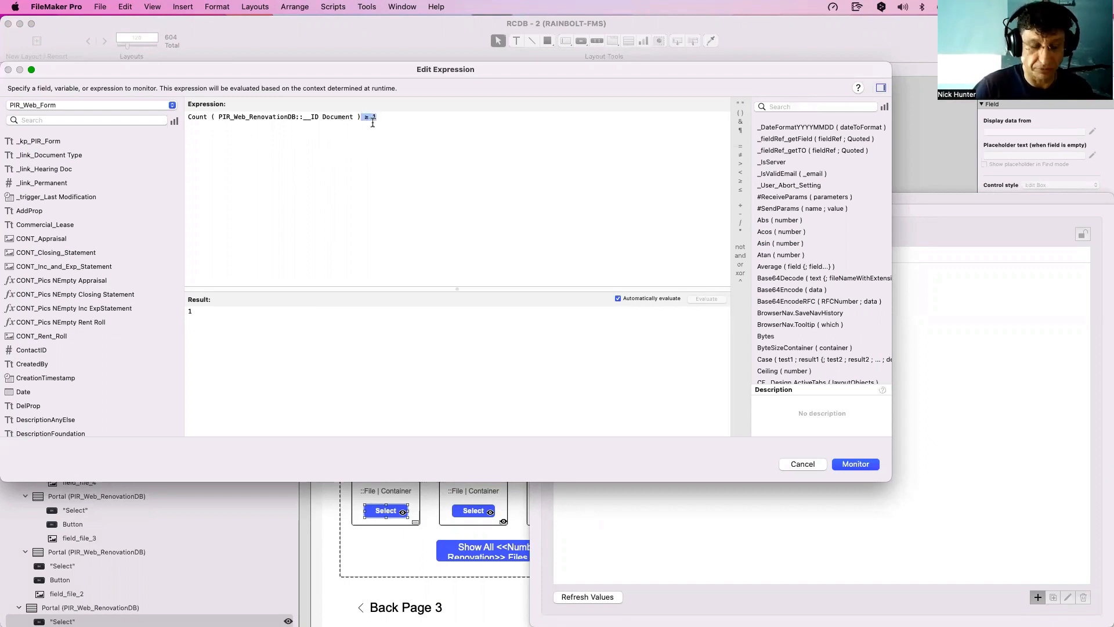
pyautogui.press('BackSpace')
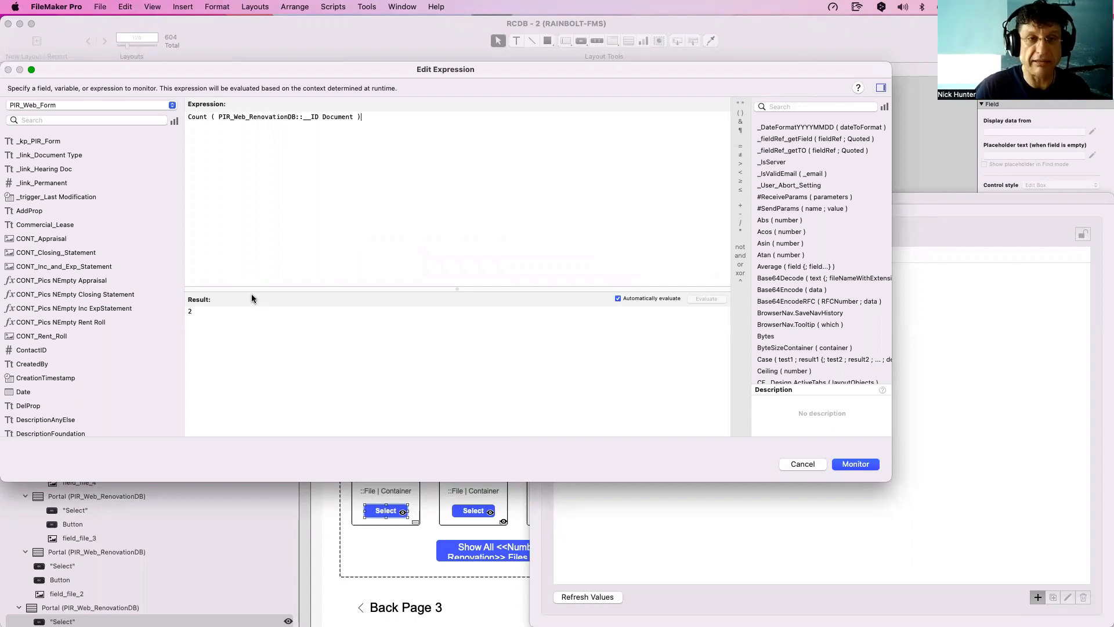
pyautogui.press('super+z')
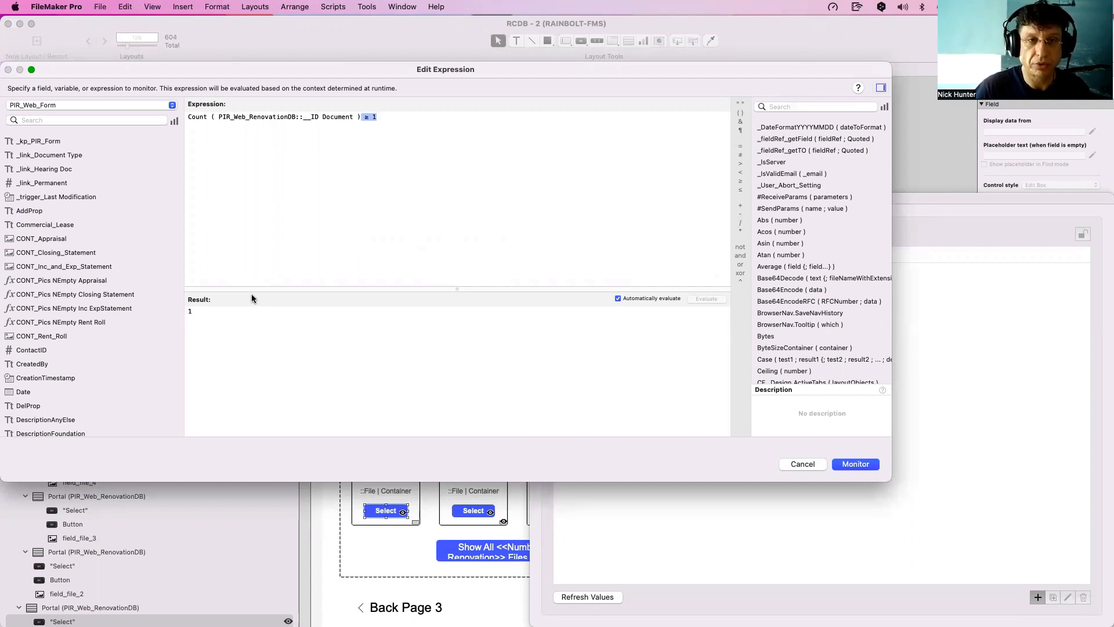
# Examine the Count part of the expression, its ≥ 1 comparison and the evaluated result.
pyautogui.click(345, 165)
pyautogui.moveTo(362, 118); pyautogui.dragTo(211, 103)
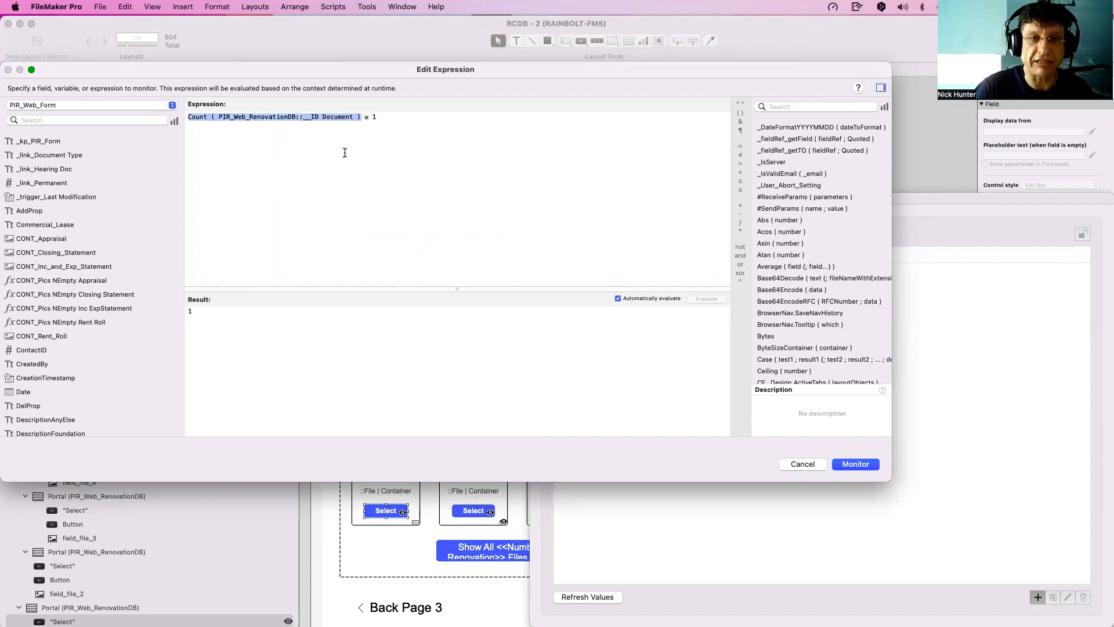
pyautogui.click(364, 115)
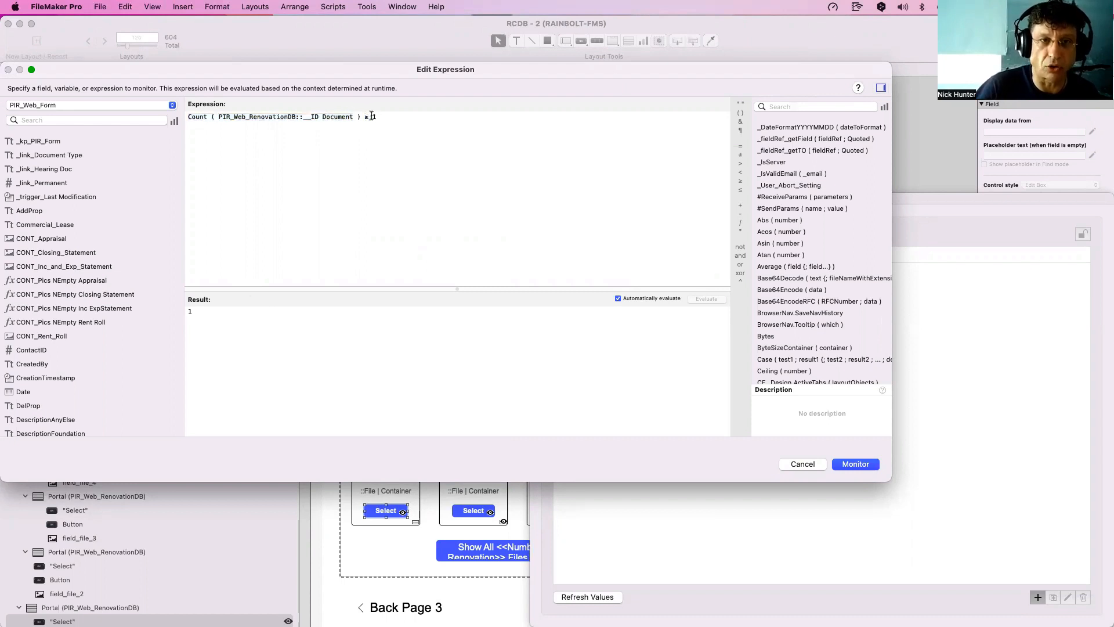
pyautogui.moveTo(372, 115); pyautogui.dragTo(378, 115)
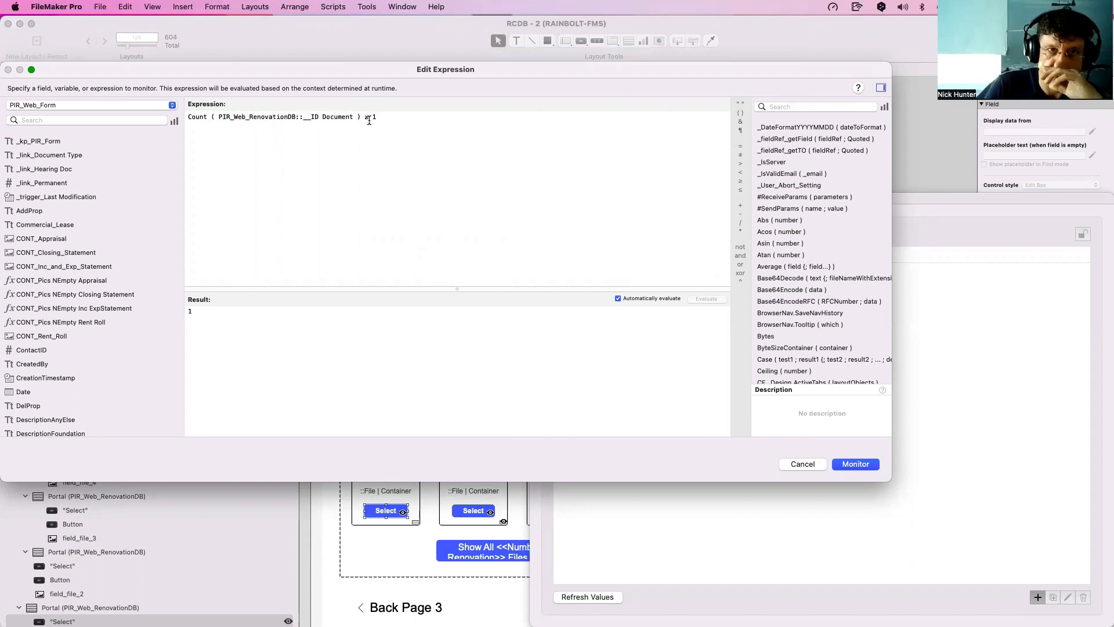
pyautogui.moveTo(360, 117); pyautogui.dragTo(185, 105)
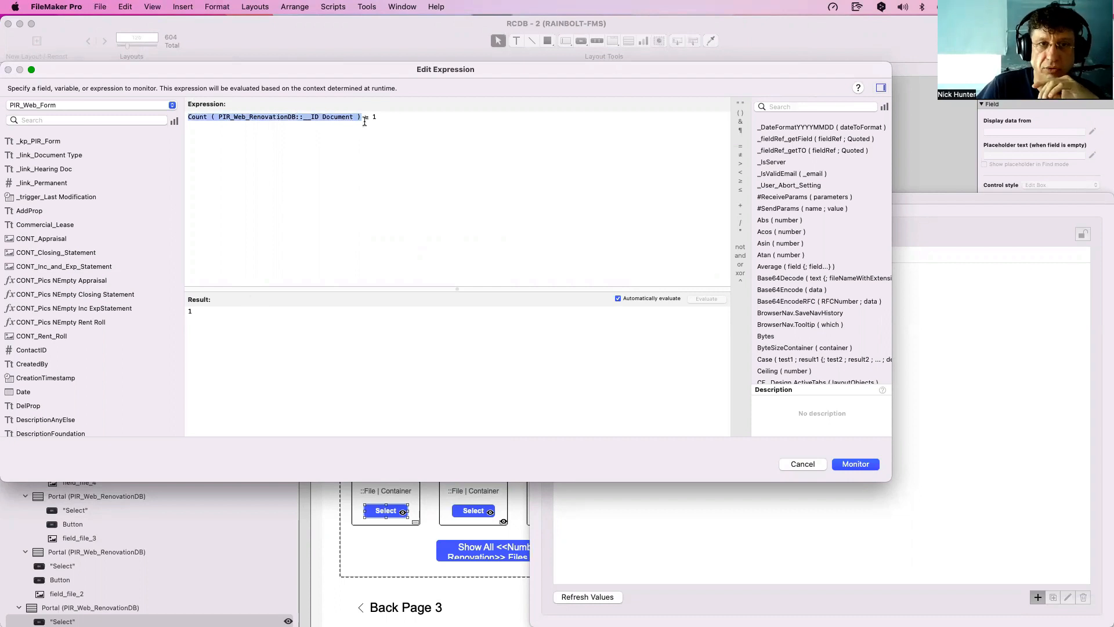
pyautogui.moveTo(360, 117); pyautogui.dragTo(398, 123)
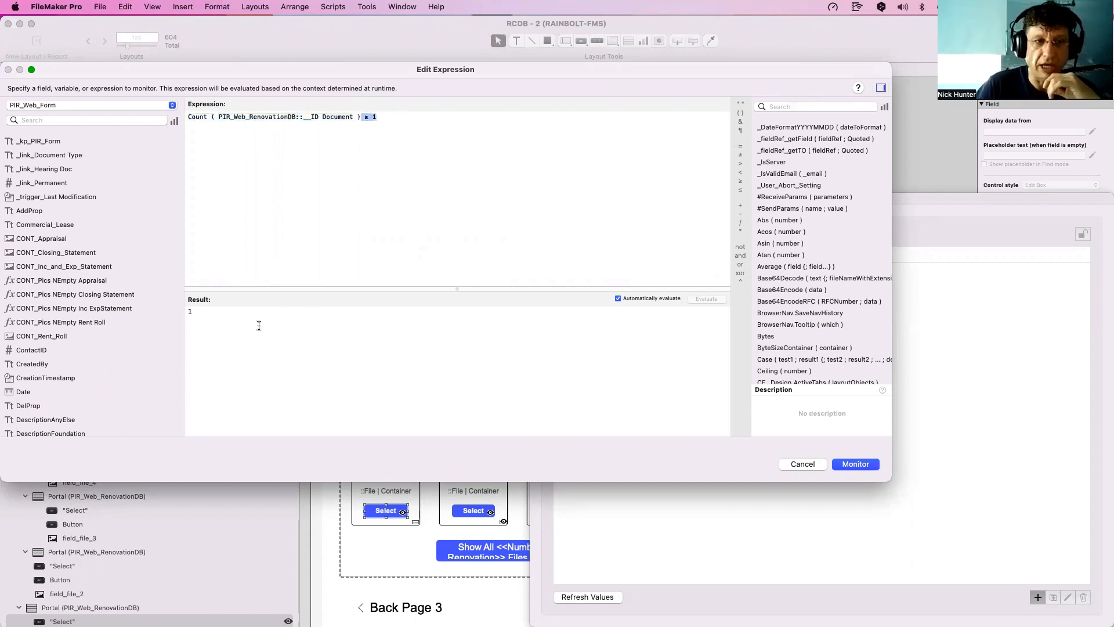
pyautogui.moveTo(251, 318); pyautogui.dragTo(169, 309)
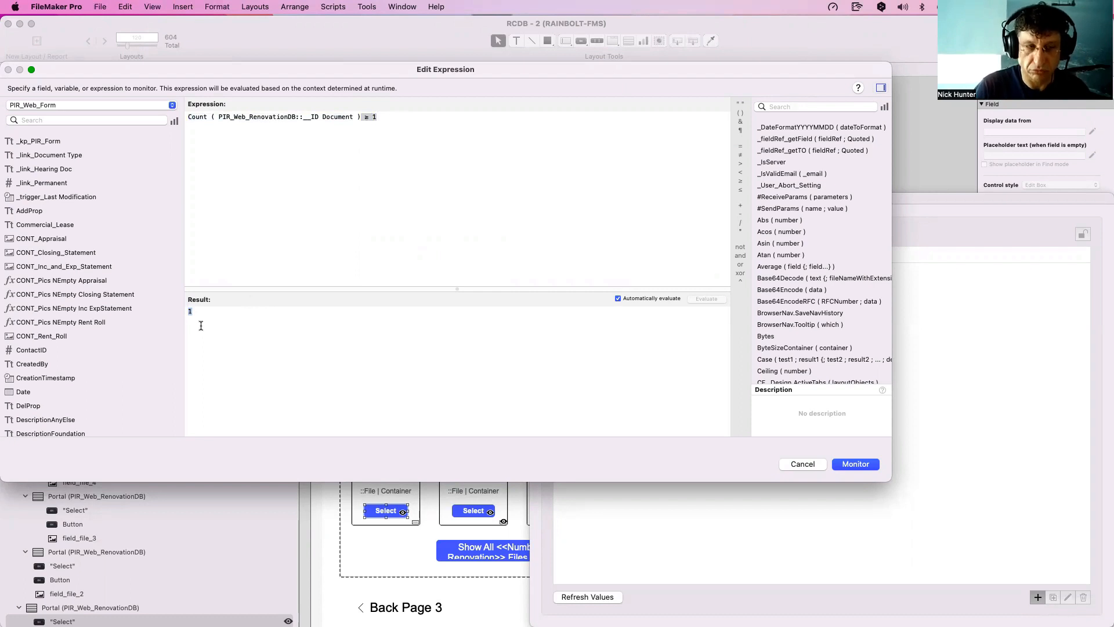
# Test the hide expression with comparison values such as 3 and 2, and set it back to ≥ 1.
pyautogui.click(370, 135)
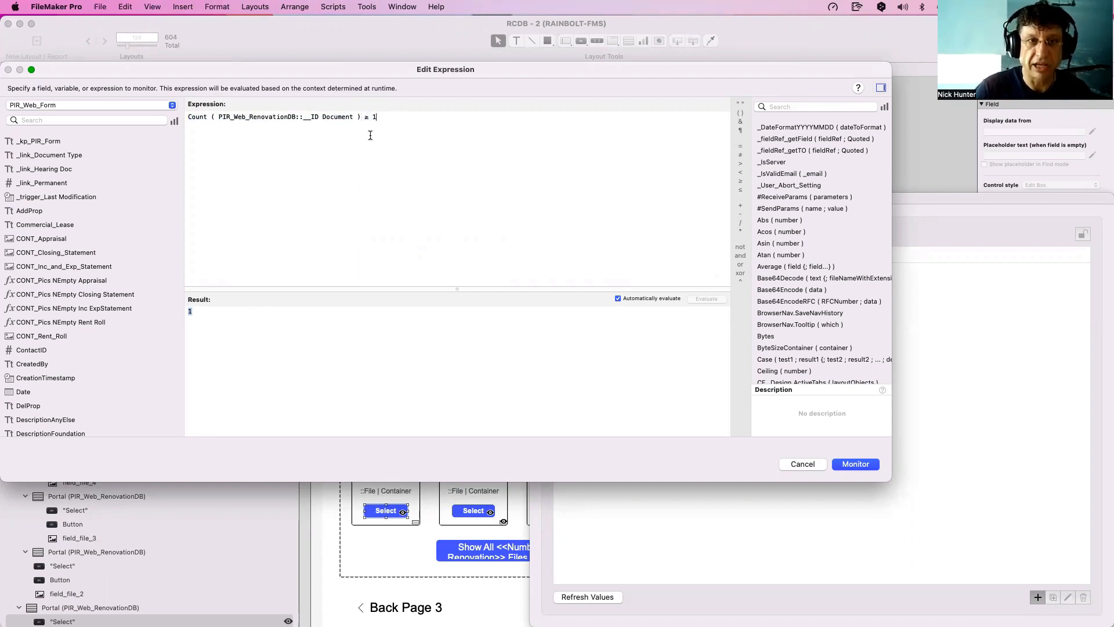
pyautogui.moveTo(372, 117); pyautogui.dragTo(380, 121)
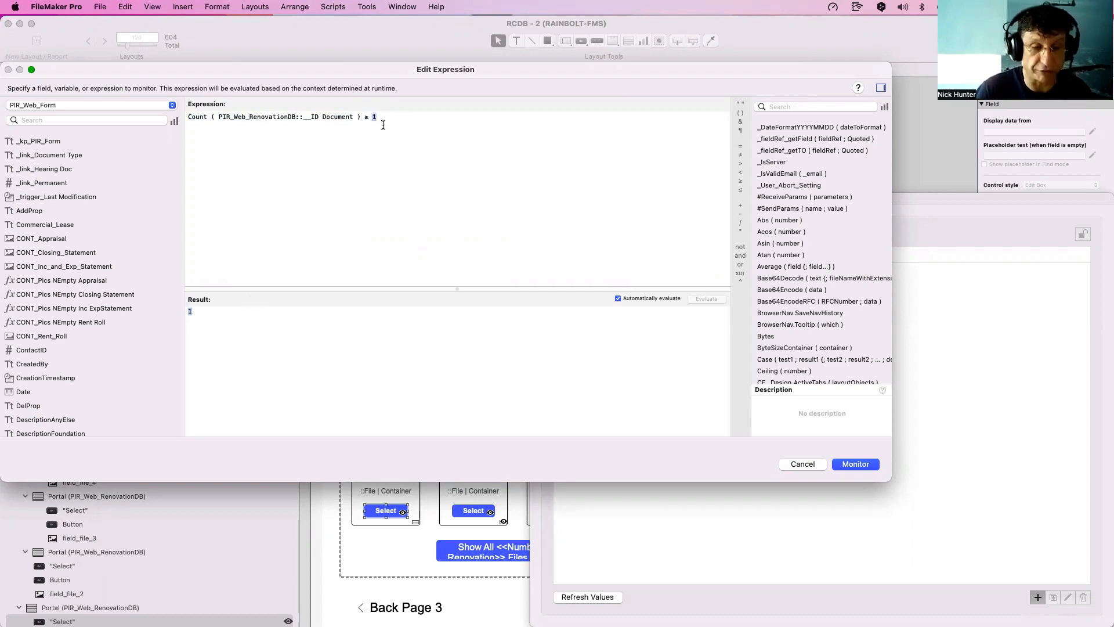
pyautogui.write('3')
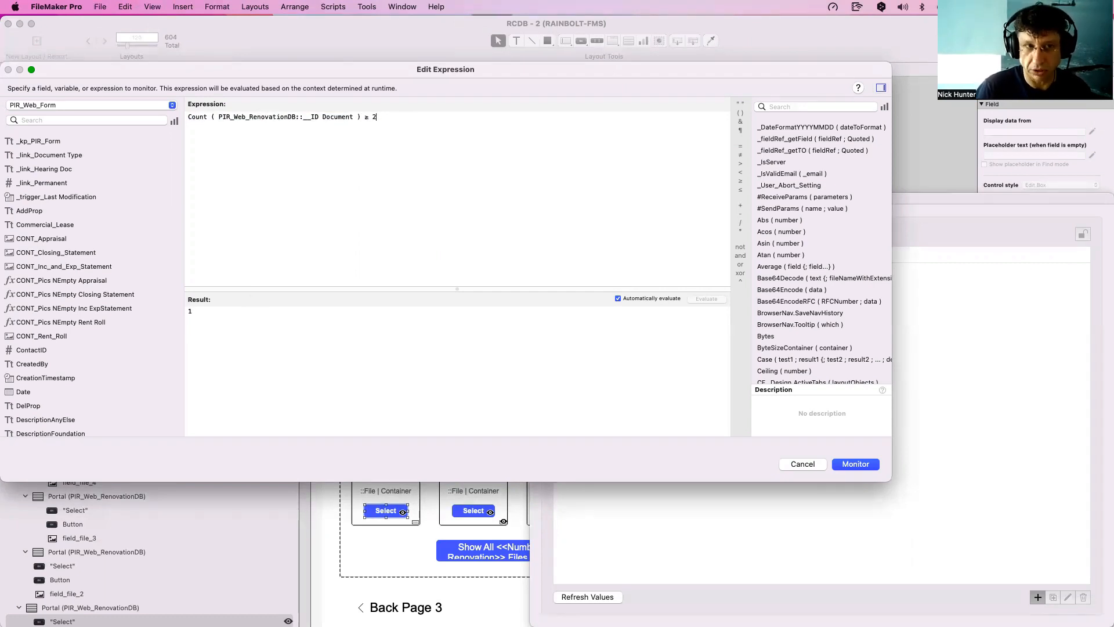
pyautogui.write('1')
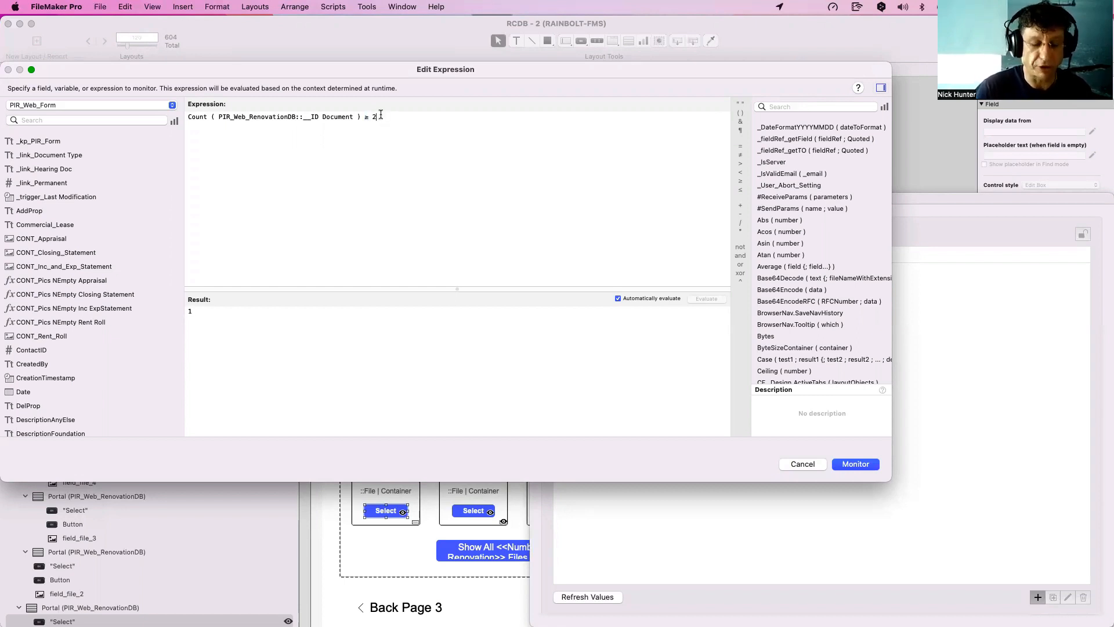
pyautogui.press('BackSpace')
pyautogui.write('3')
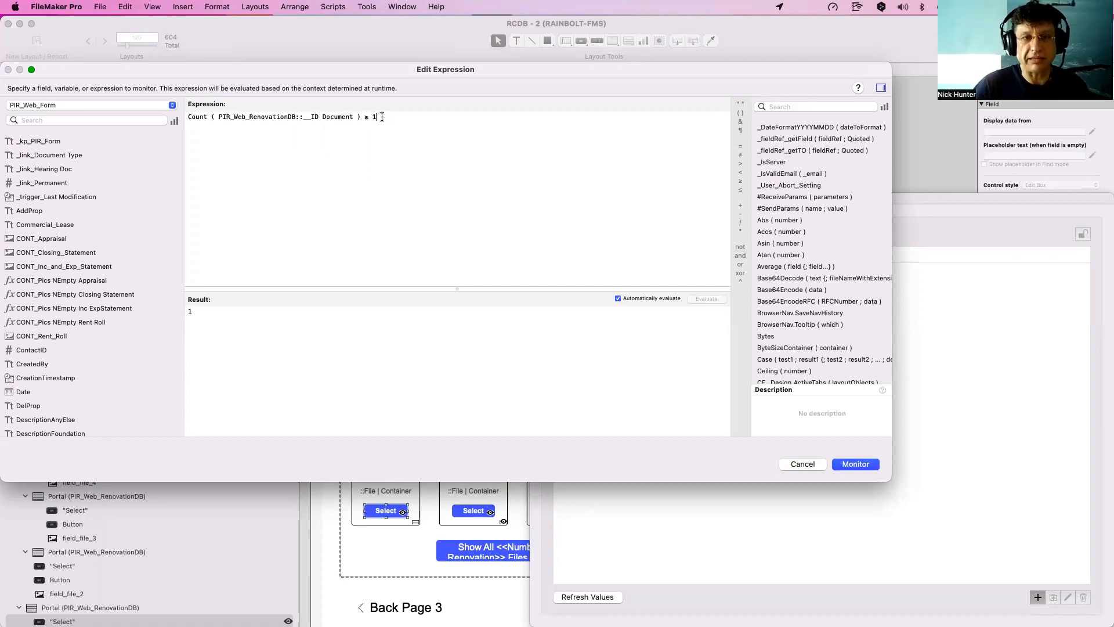
# Examine the expression piece by piece: the Count function, the PIR_Web_RenovationDB relationship and its __ID Document field.
pyautogui.press('super+a')
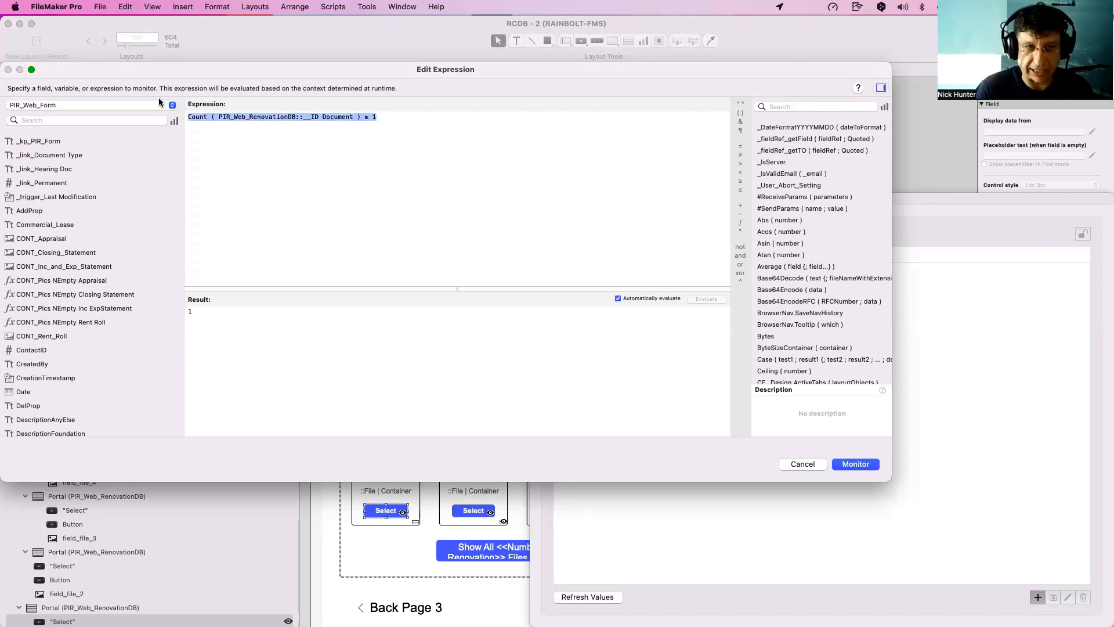
pyautogui.click(251, 156)
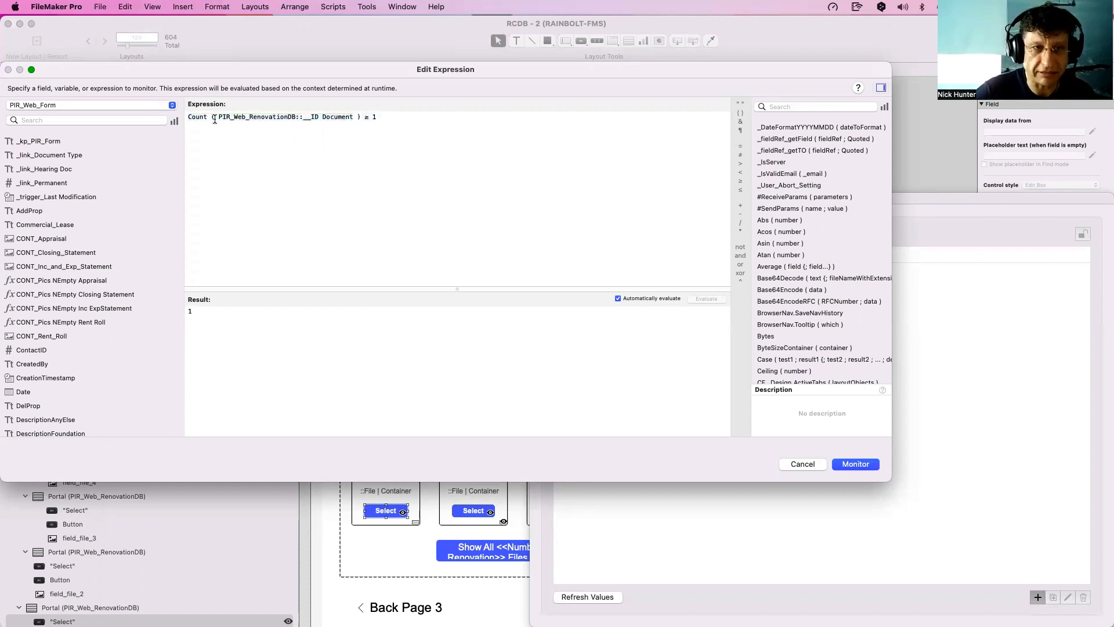
pyautogui.moveTo(353, 117); pyautogui.dragTo(223, 116)
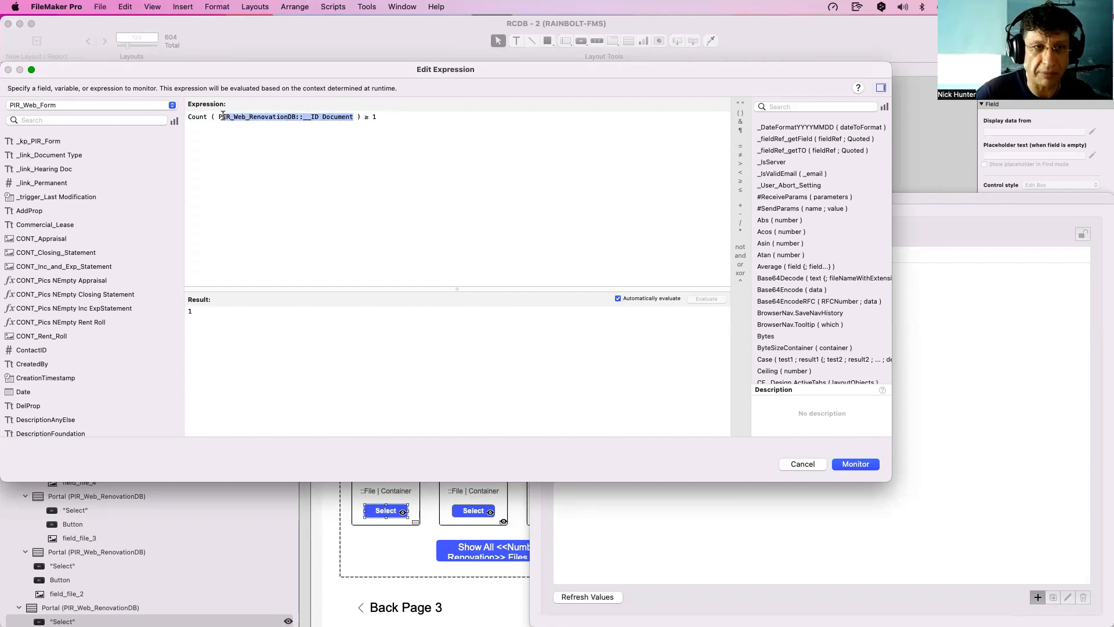
pyautogui.doubleClick(198, 117)
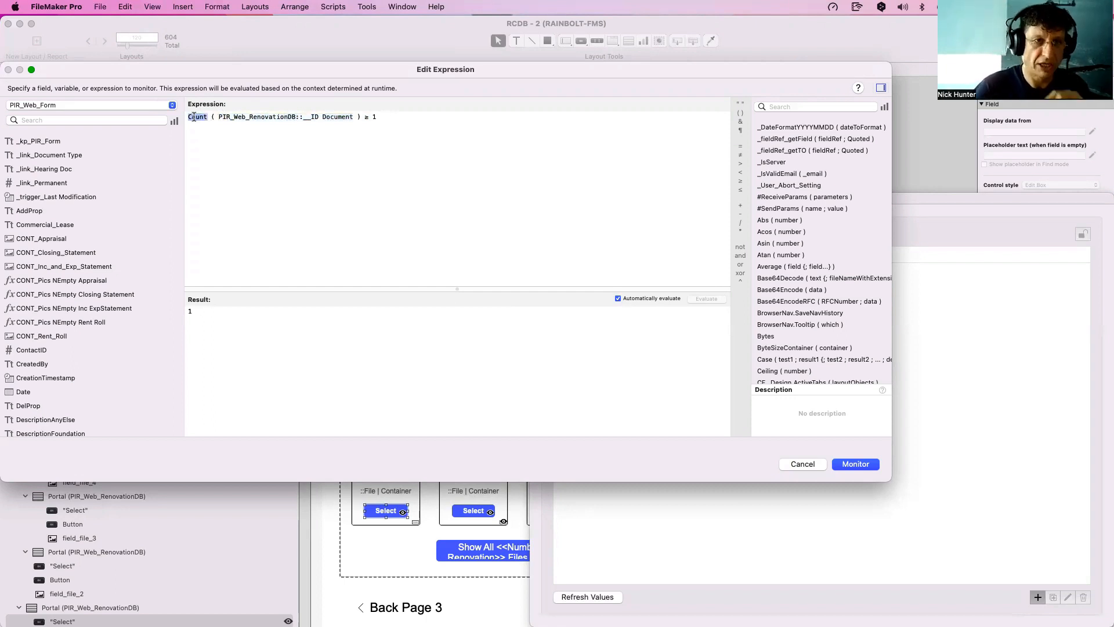
pyautogui.moveTo(218, 116); pyautogui.dragTo(295, 114)
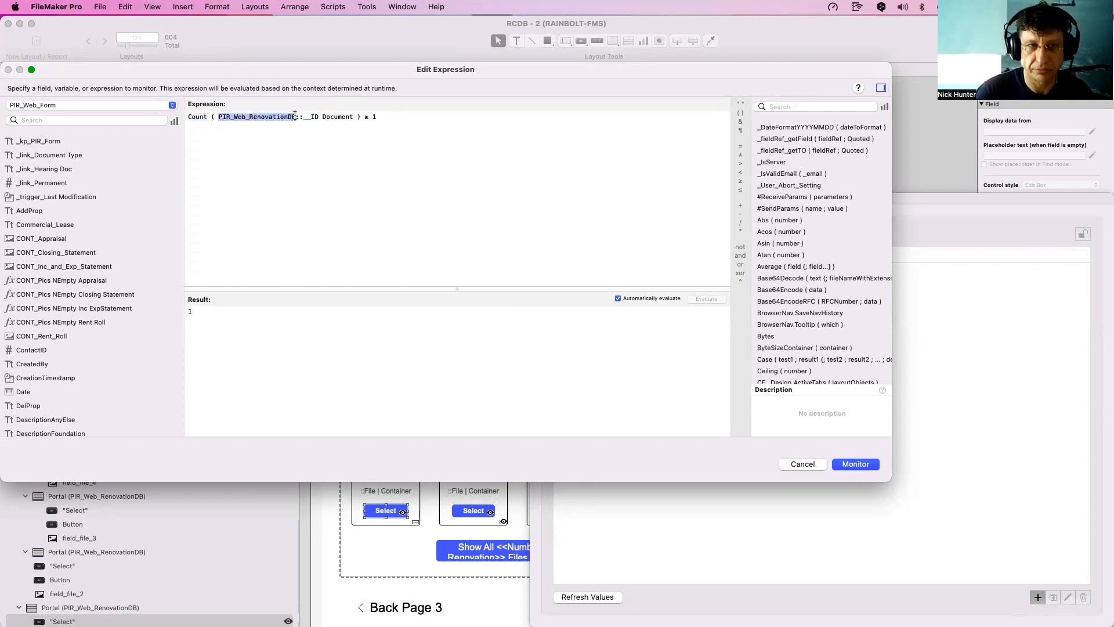
pyautogui.doubleClick(176, 114)
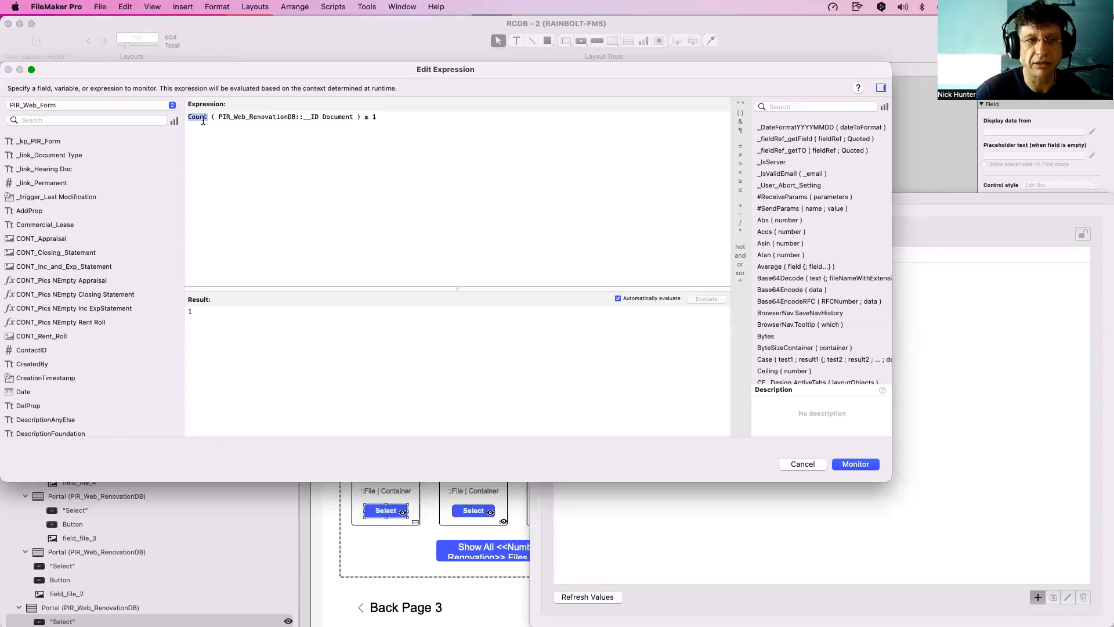
pyautogui.click(202, 117)
pyautogui.doubleClick(201, 118)
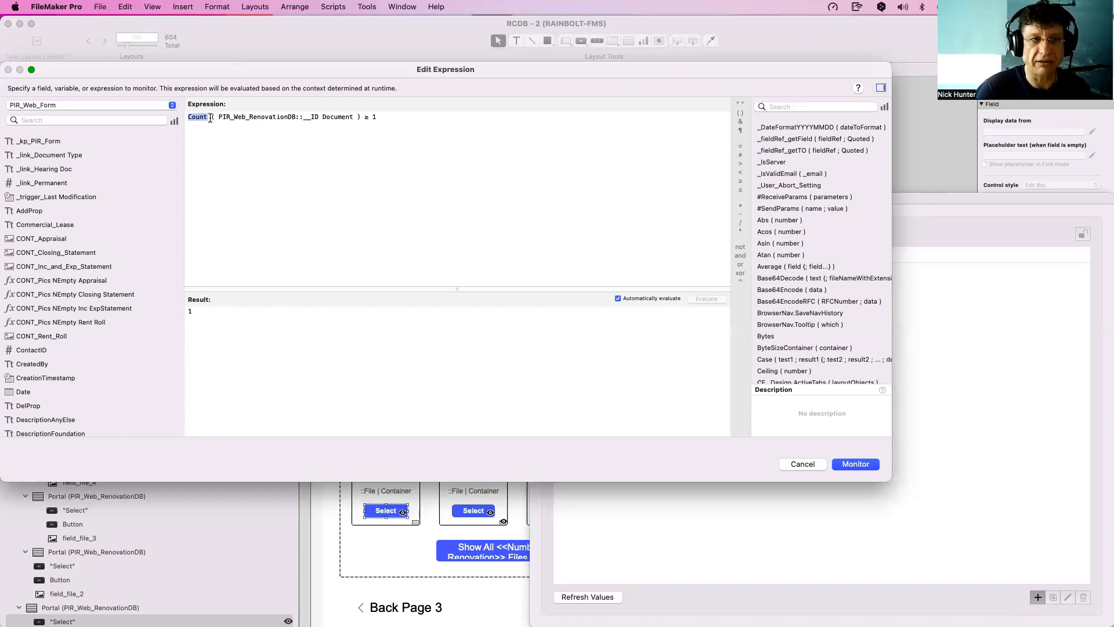
# Examine the field reference inside the Count parentheses, its __ID Document key and the full comparison against 1.
pyautogui.click(216, 114)
pyautogui.moveTo(218, 114); pyautogui.dragTo(350, 113)
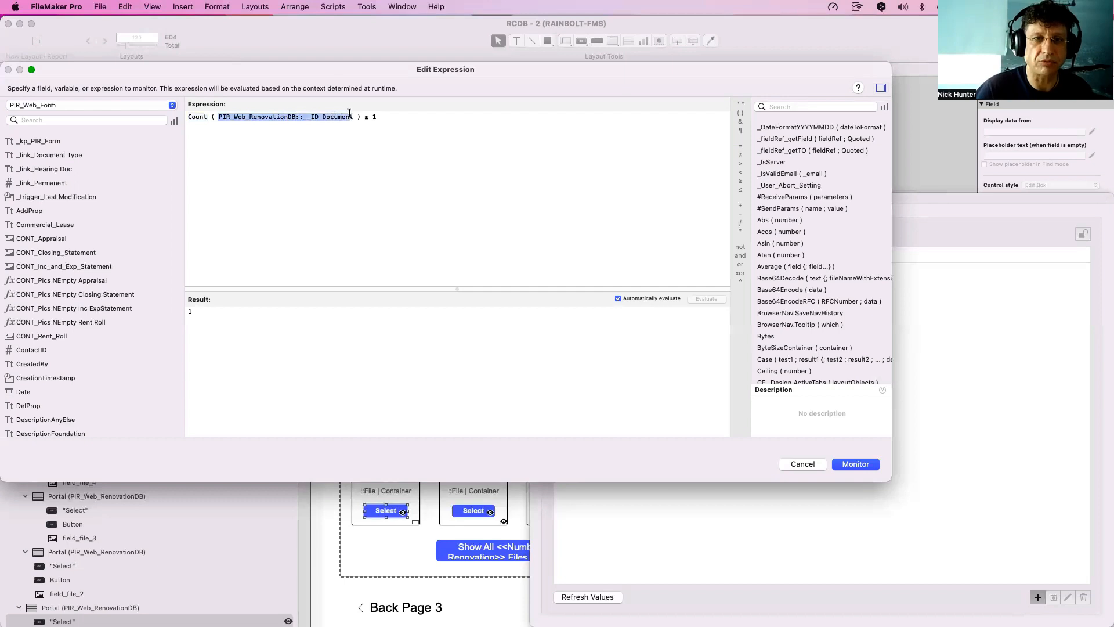
pyautogui.click(352, 131)
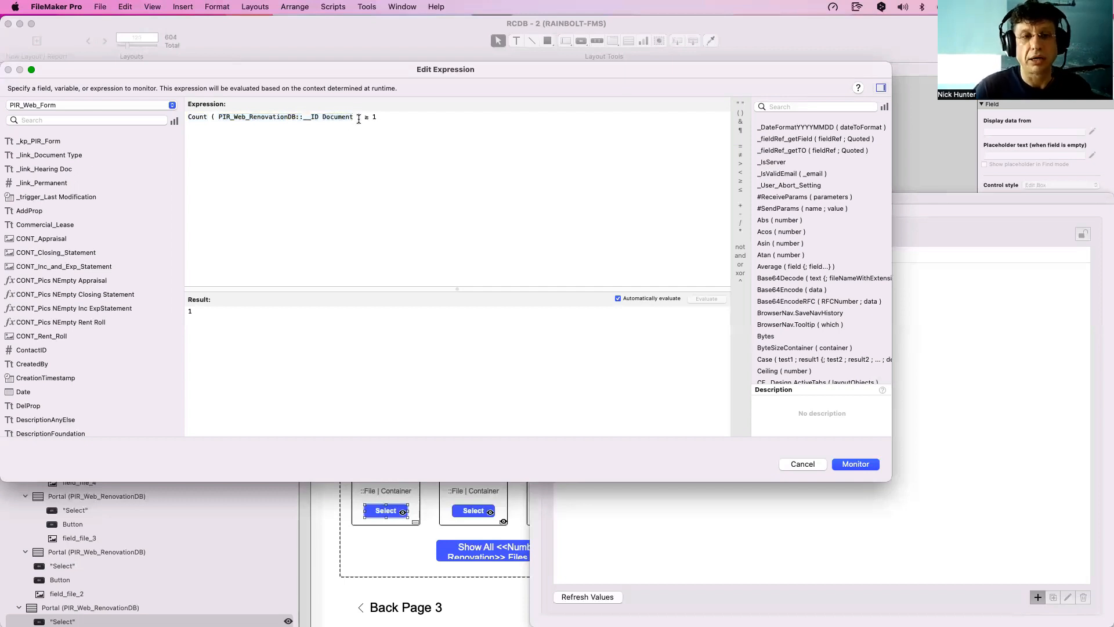
pyautogui.moveTo(353, 118); pyautogui.dragTo(308, 117)
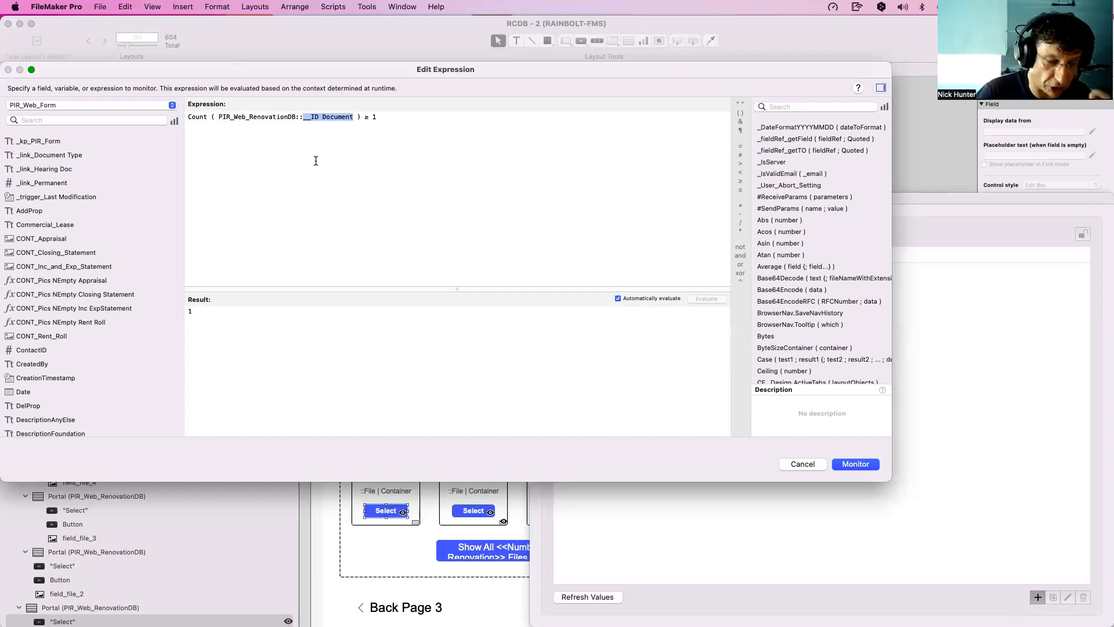
pyautogui.moveTo(352, 118); pyautogui.dragTo(303, 118)
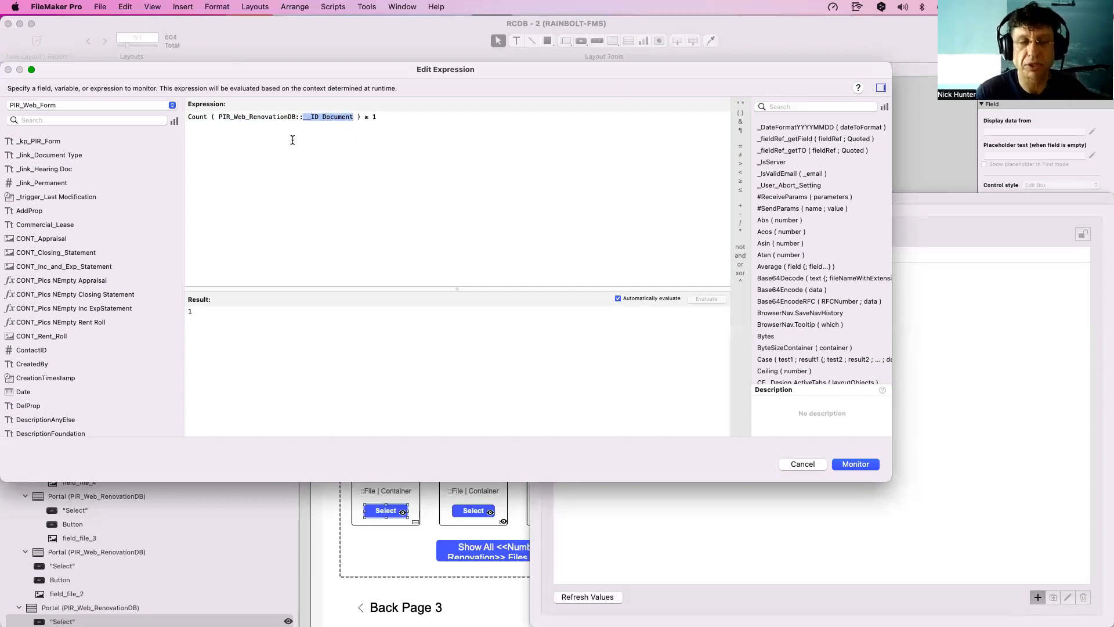
pyautogui.click(210, 119)
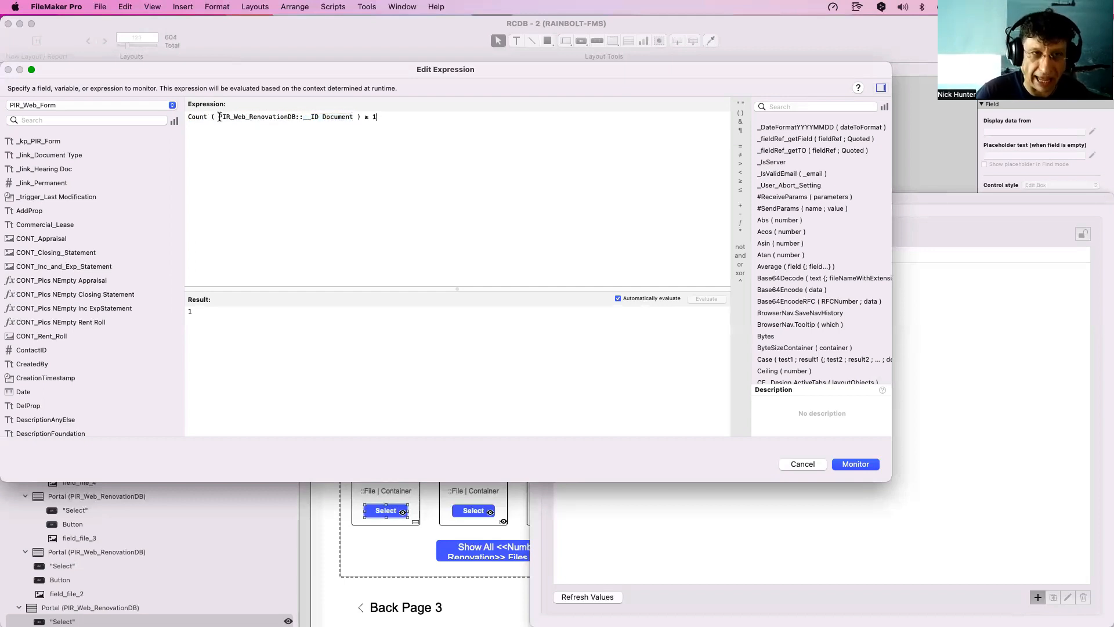
pyautogui.moveTo(220, 117); pyautogui.dragTo(392, 118)
pyautogui.click(355, 131)
pyautogui.click(397, 143)
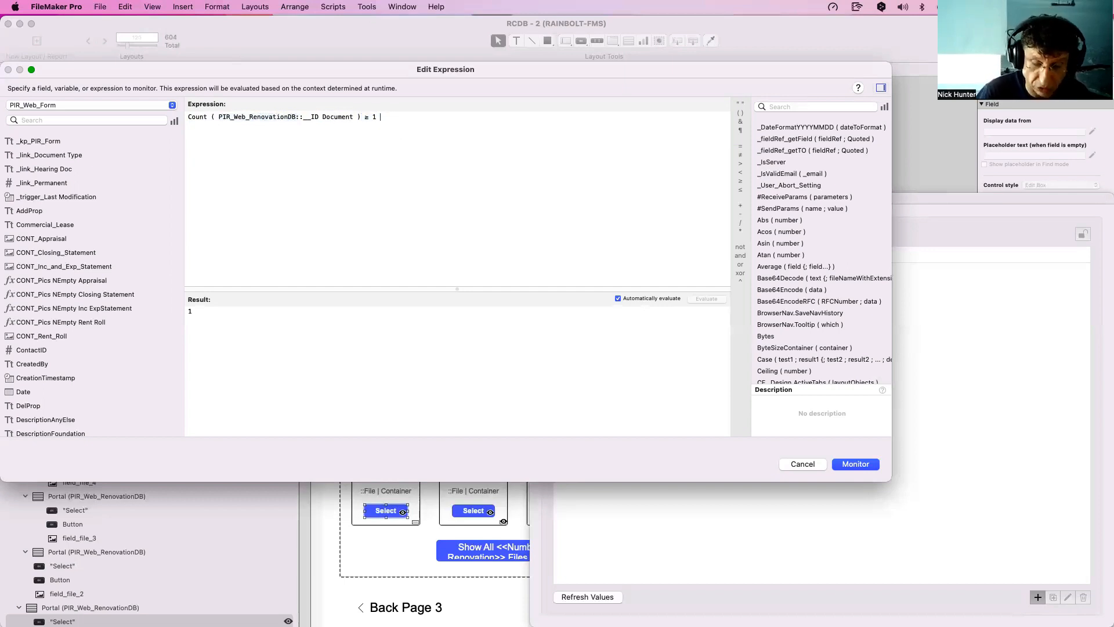
# Append question marks after the ≥ 1 comparison to mark it as a question, and remove them again.
pyautogui.write('??')
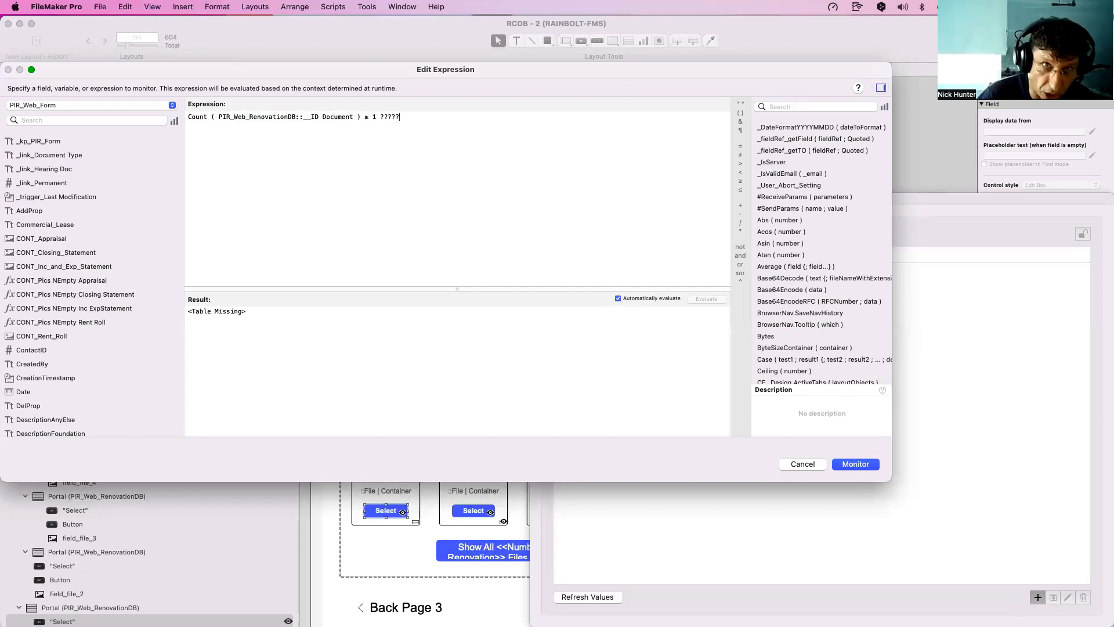
pyautogui.press('BackSpace')
pyautogui.press('BackSpace')
pyautogui.press('BackSpace')
pyautogui.press('BackSpace')
pyautogui.press('BackSpace')
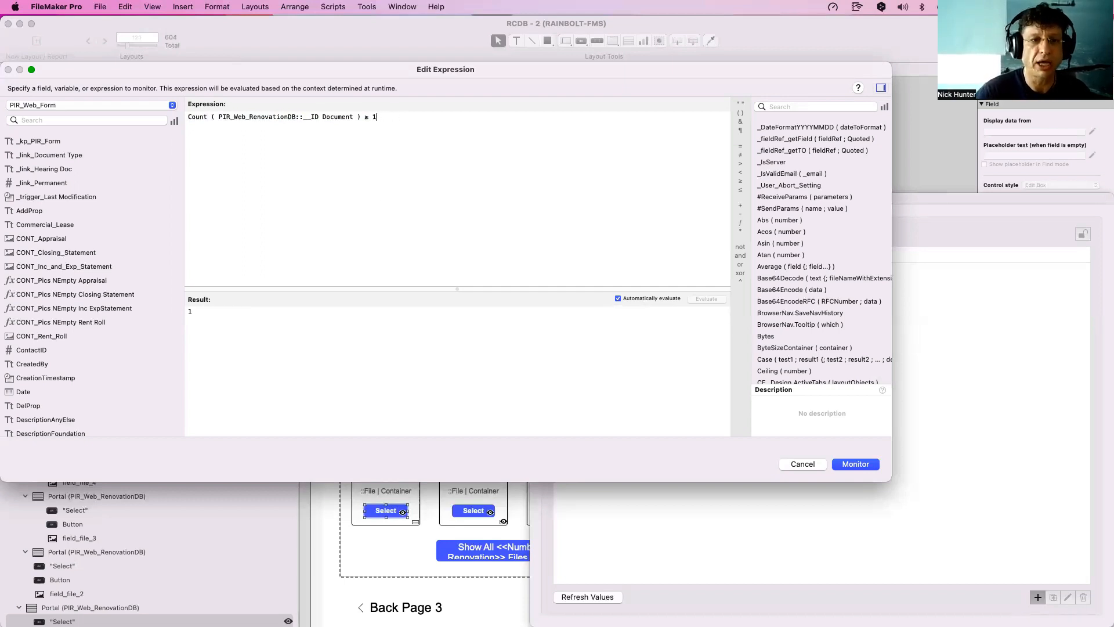
# Add the Count ≥ 1 expression to the Data Viewer watch list and view the Step 4 file slots in Browse mode.
pyautogui.moveTo(237, 356); pyautogui.dragTo(91, 285)
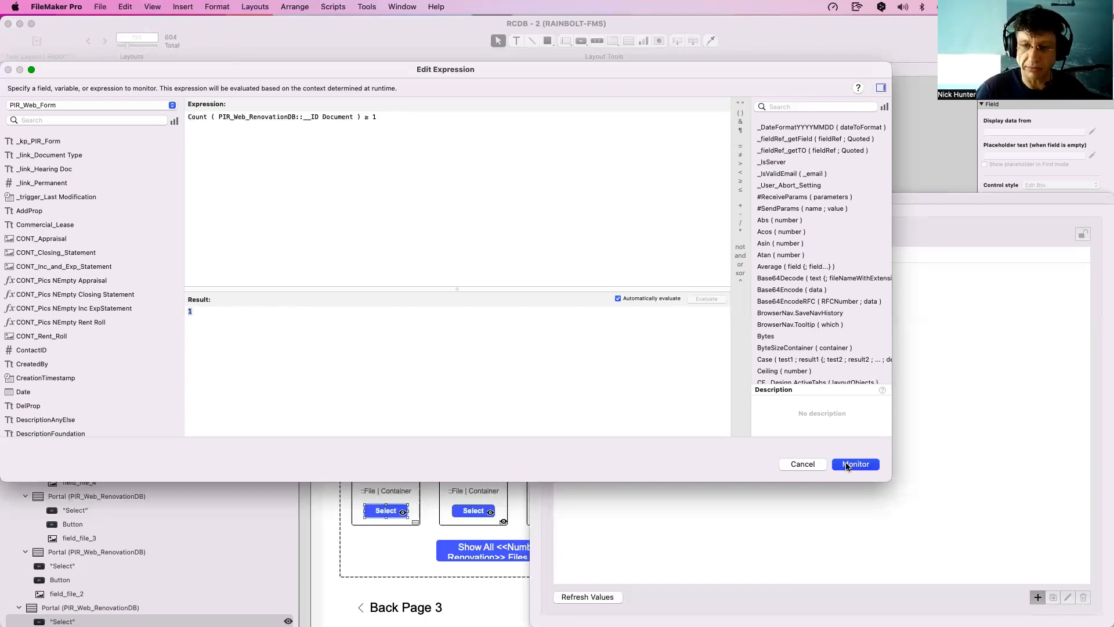
pyautogui.press('Return')
pyautogui.click(480, 453)
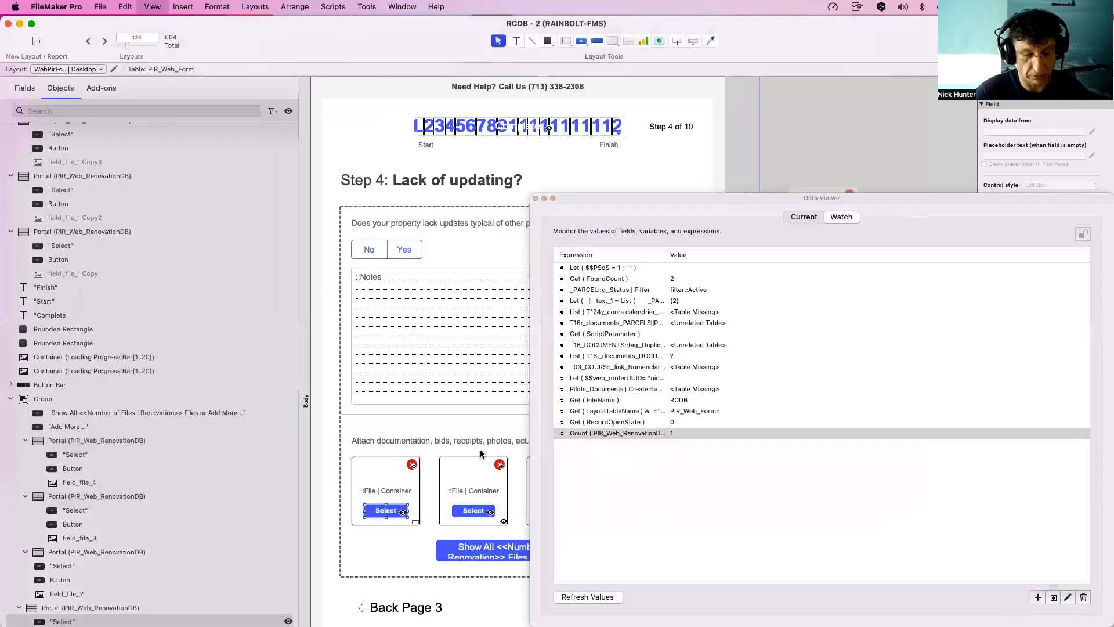
pyautogui.press('super+b')
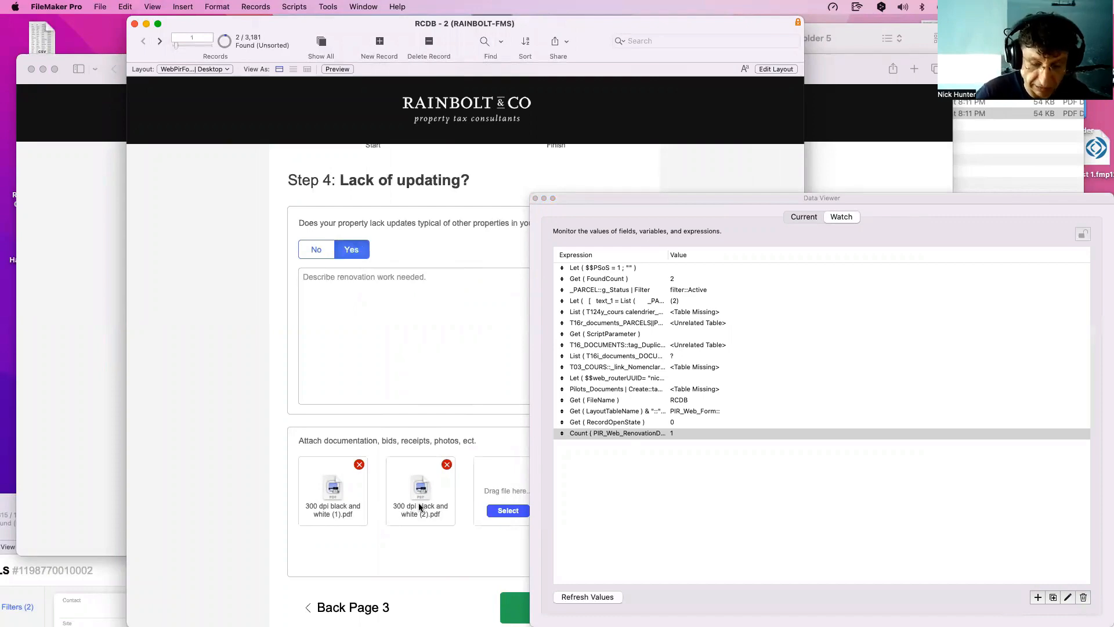
# Return to Layout mode and examine the hide calculation of the second file slot's Select button.
pyautogui.press('super+l')
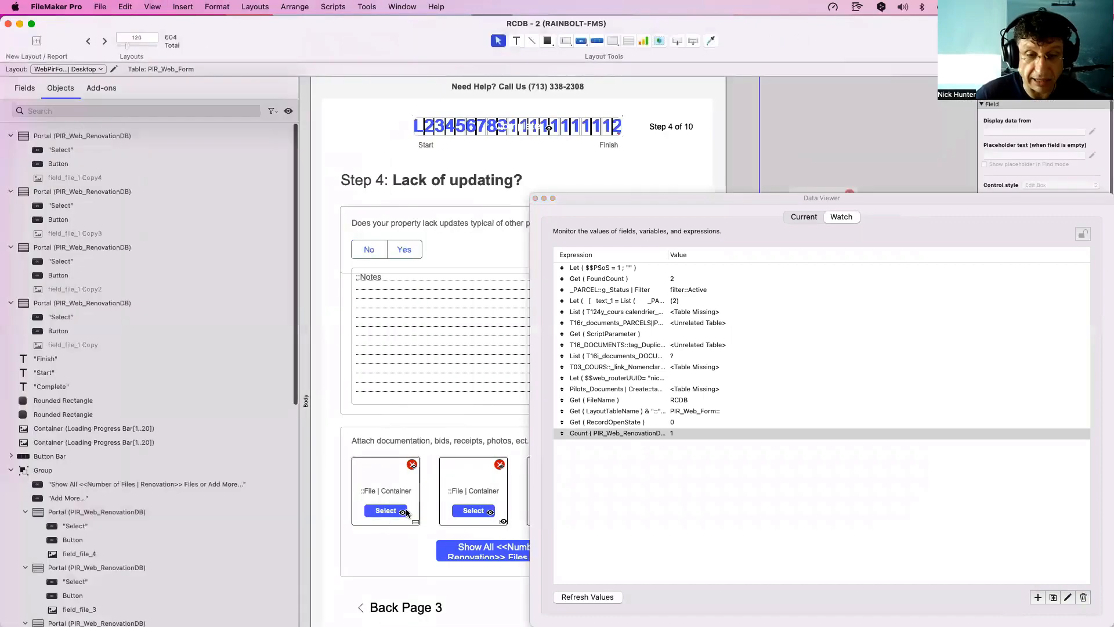
pyautogui.click(470, 514)
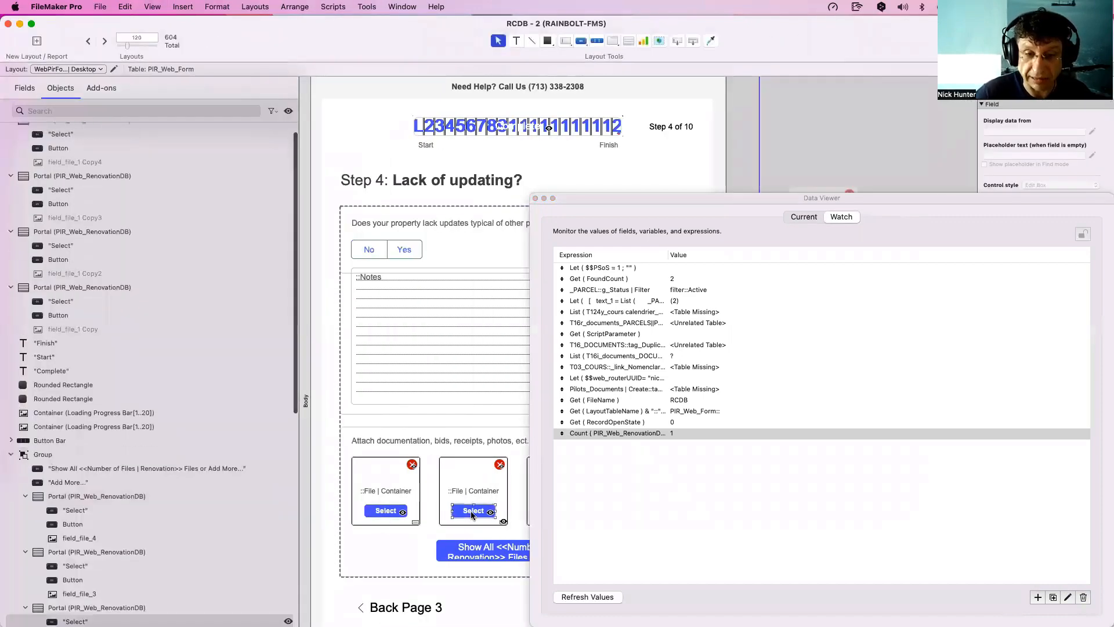
pyautogui.moveTo(687, 209); pyautogui.dragTo(894, 470)
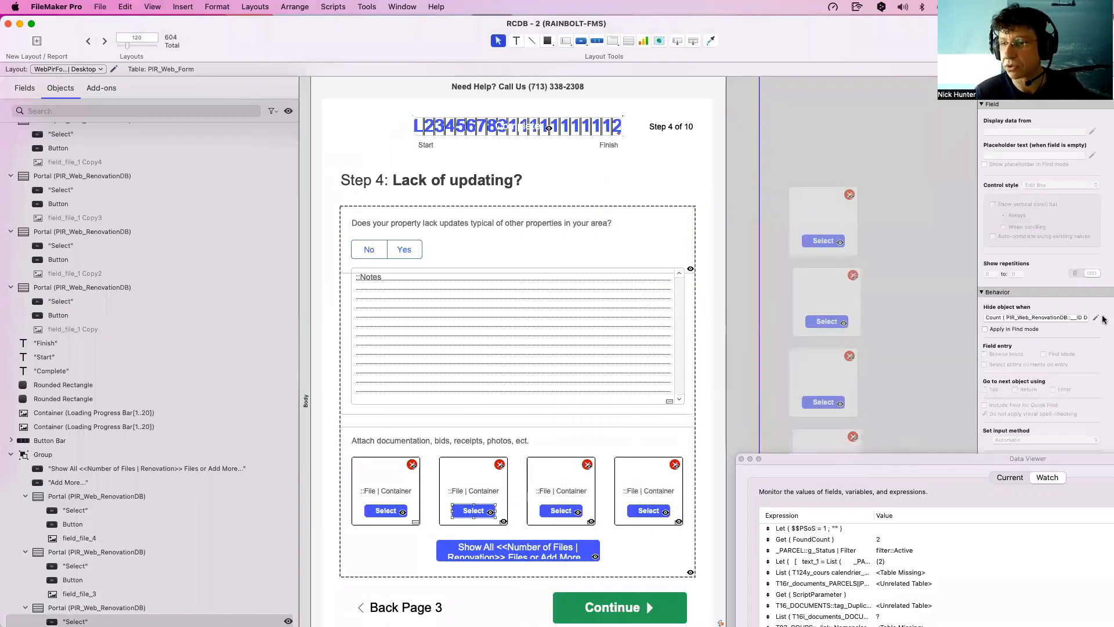
pyautogui.click(1095, 318)
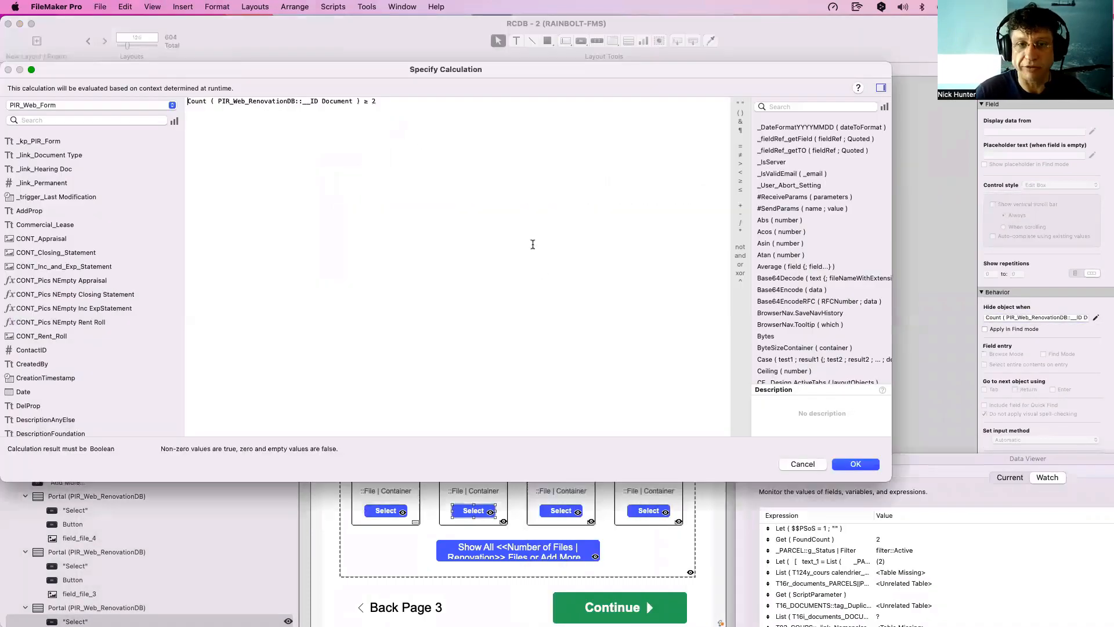
pyautogui.moveTo(379, 122); pyautogui.dragTo(157, 63)
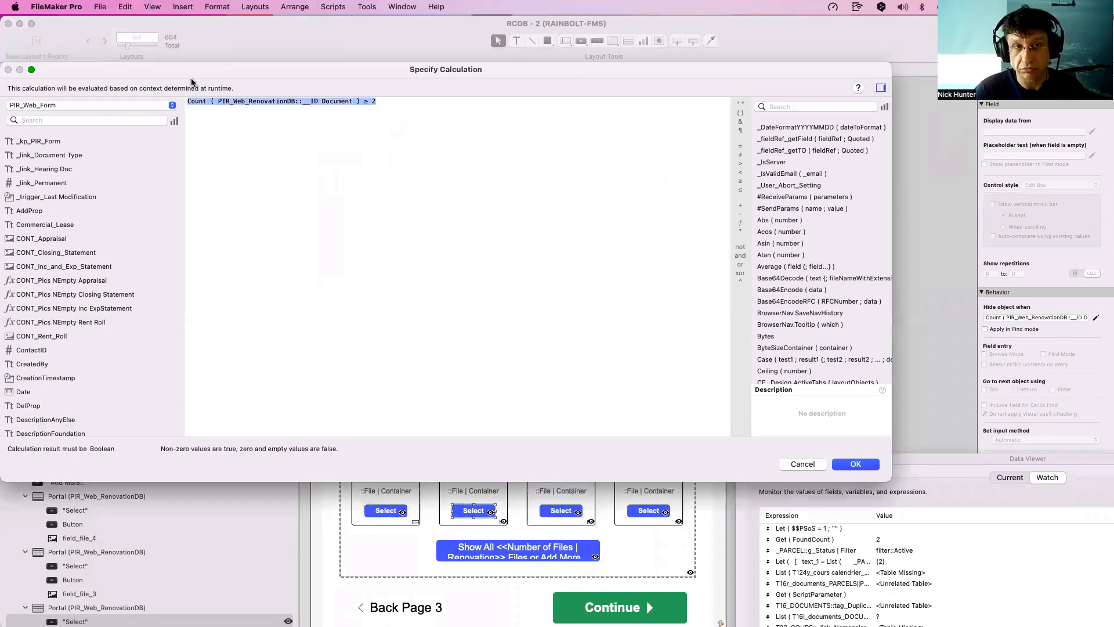
pyautogui.press('Escape')
# Examine the hide calculations of the Select buttons in the third and fourth file slots.
pyautogui.click(562, 511)
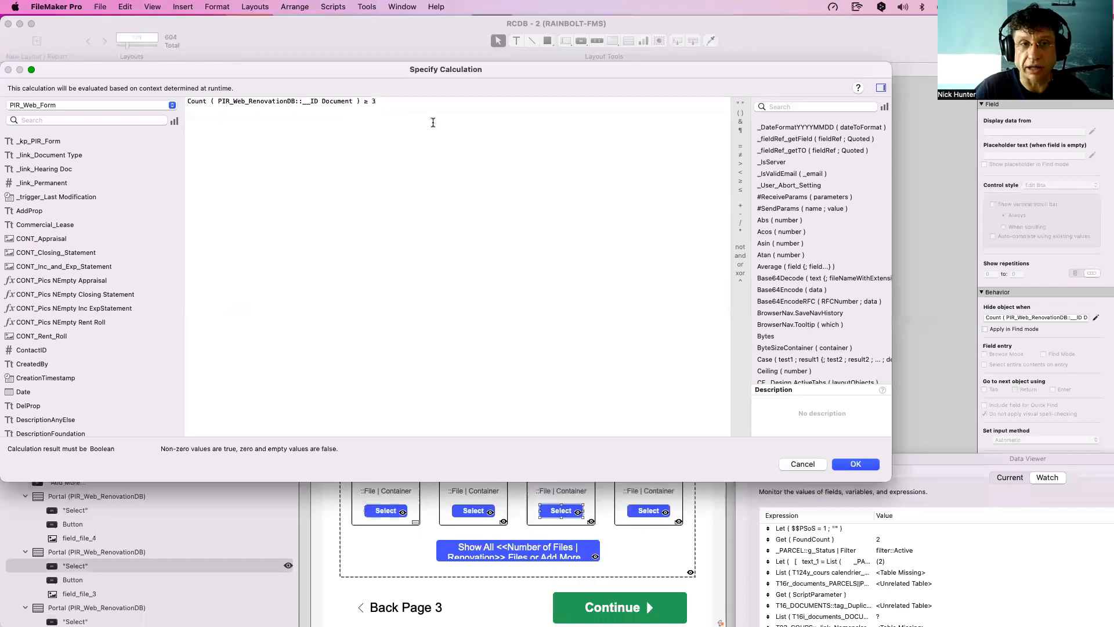
pyautogui.moveTo(433, 122); pyautogui.dragTo(256, 91)
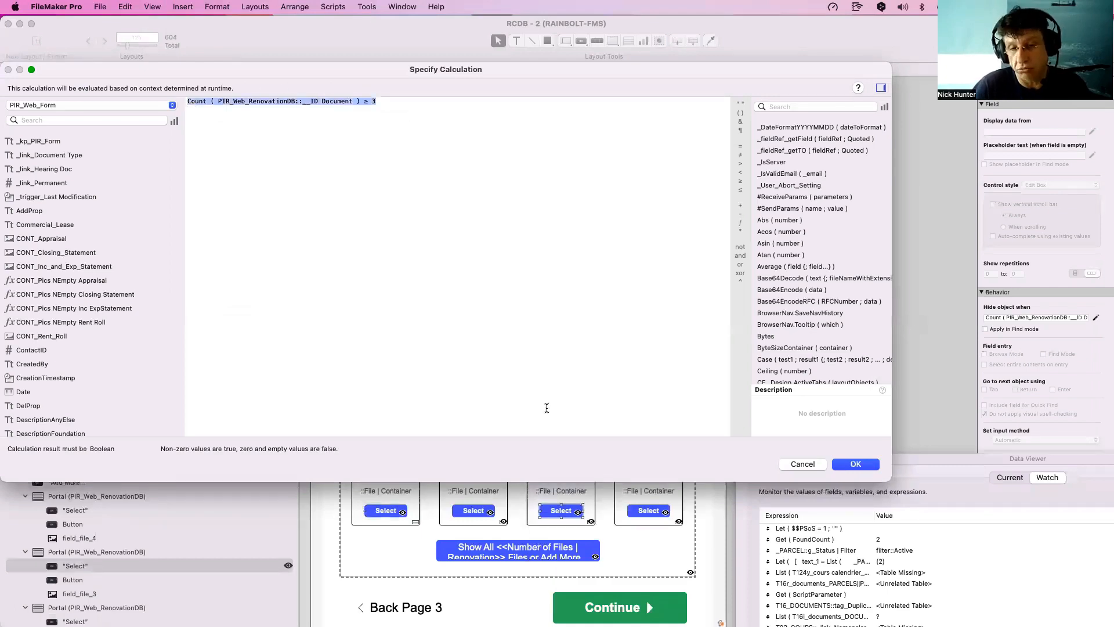
pyautogui.press('Escape')
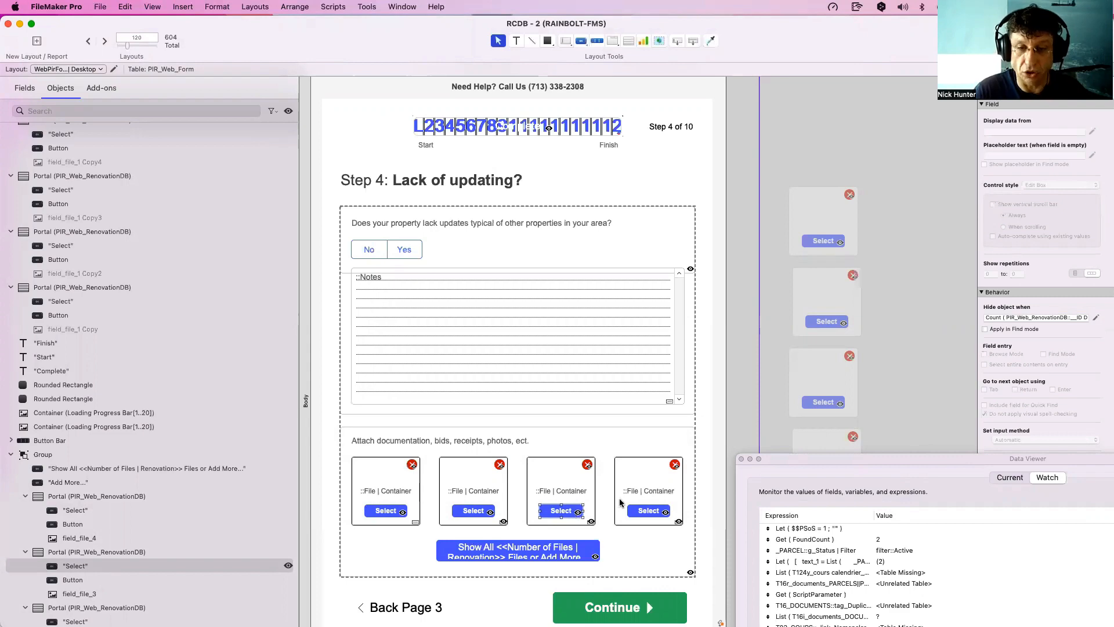
pyautogui.click(646, 512)
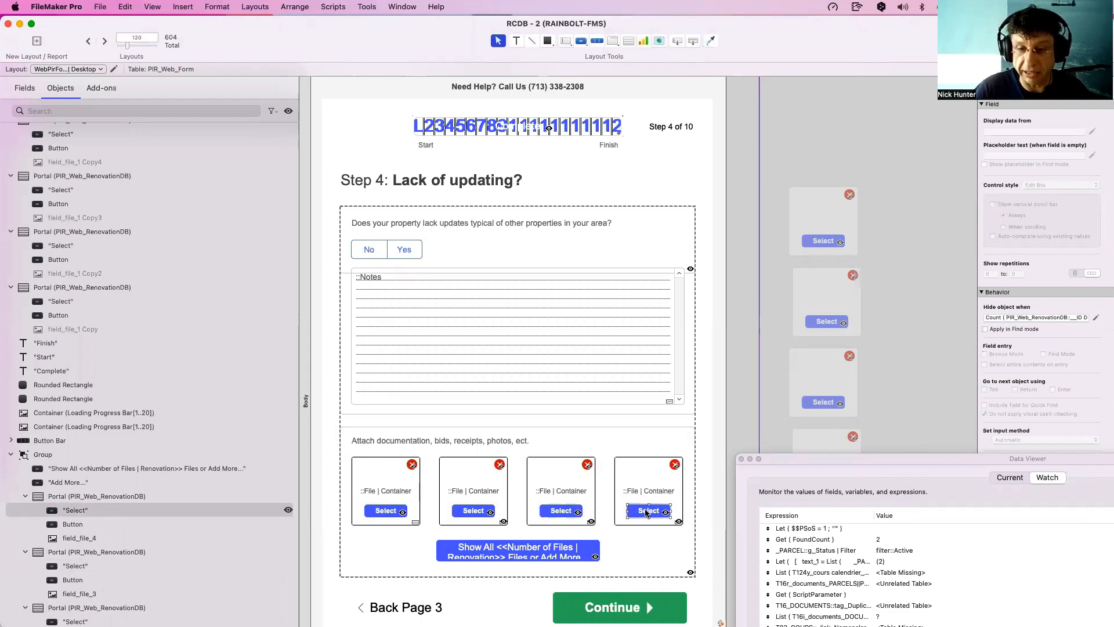
pyautogui.click(1096, 318)
pyautogui.press('super+a')
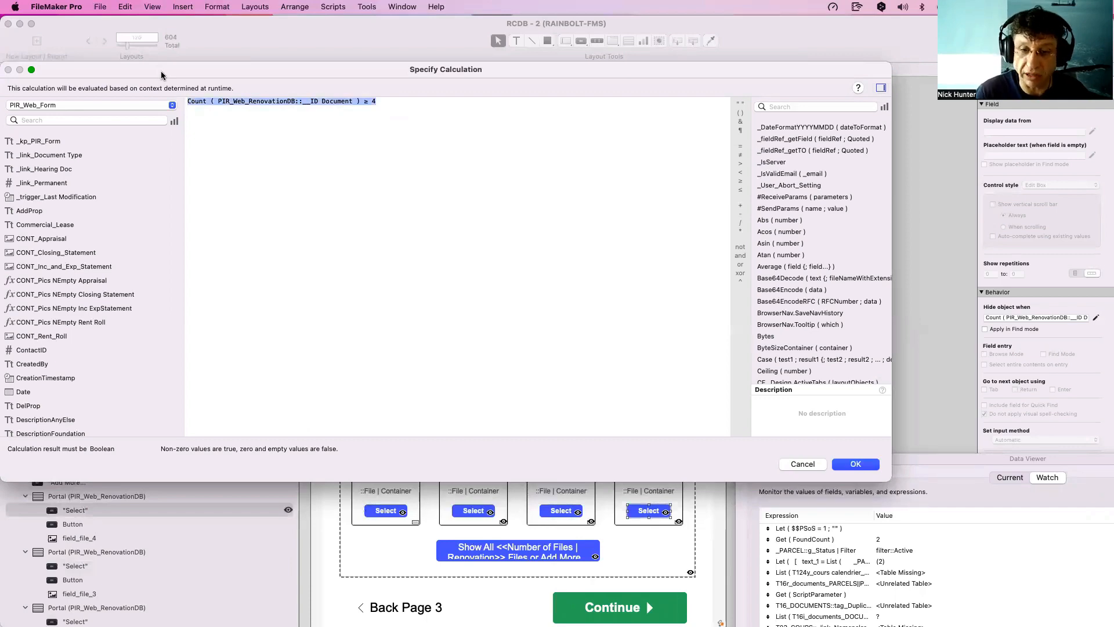
pyautogui.press('Escape')
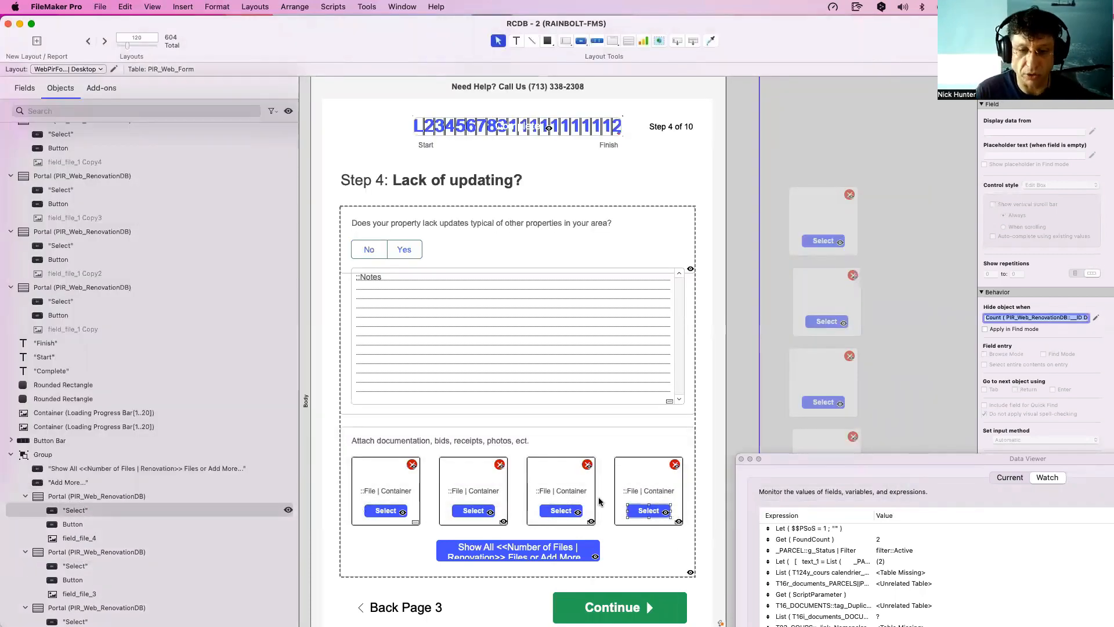
# Go through the Select buttons of all four file slots in order, from the first to the fourth.
pyautogui.click(392, 512)
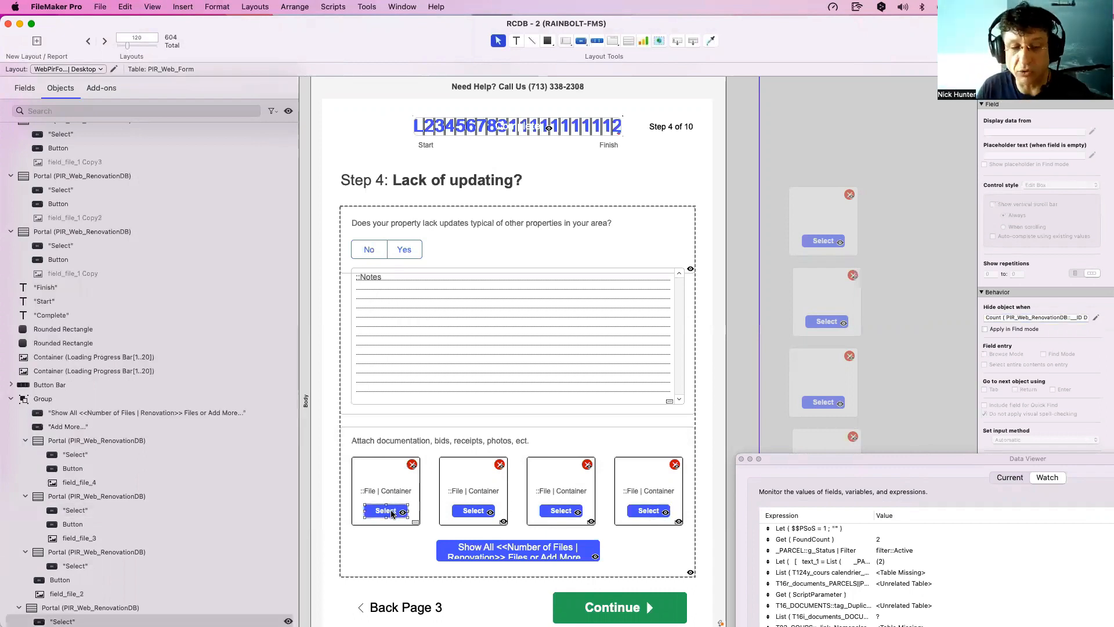
pyautogui.click(467, 511)
pyautogui.scroll(1, 548, 510)
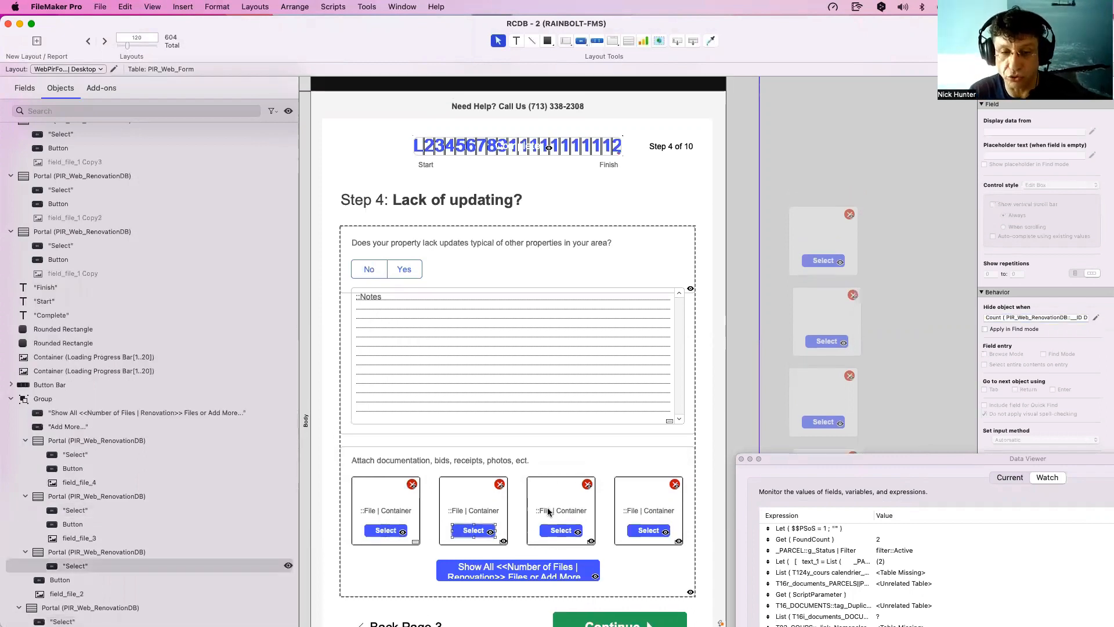
pyautogui.click(566, 549)
pyautogui.scroll(-2, 572, 551)
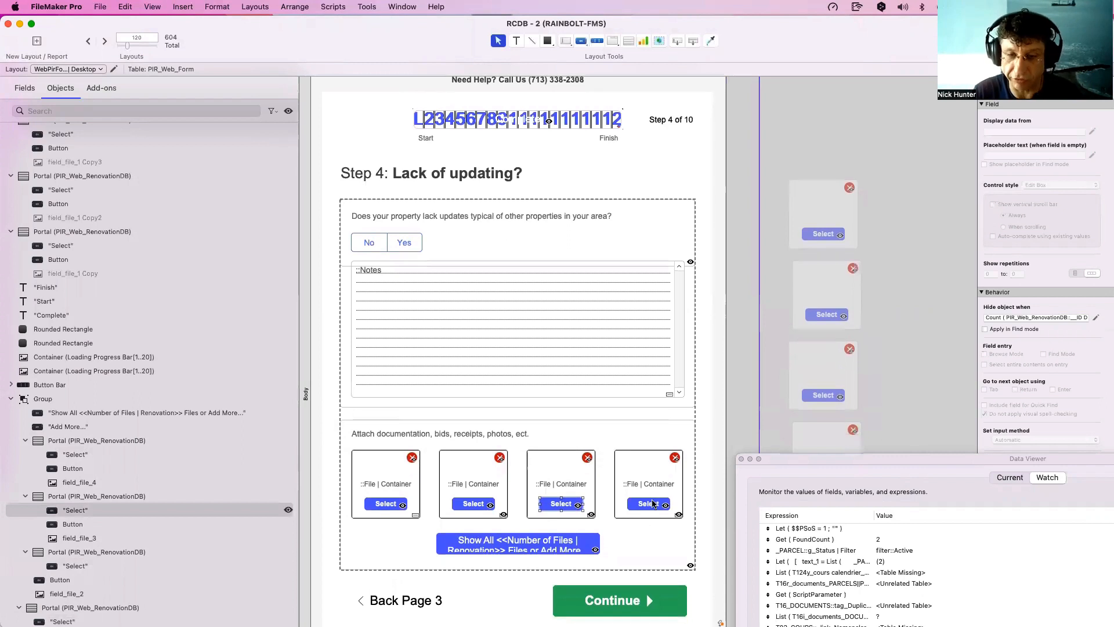
pyautogui.click(653, 504)
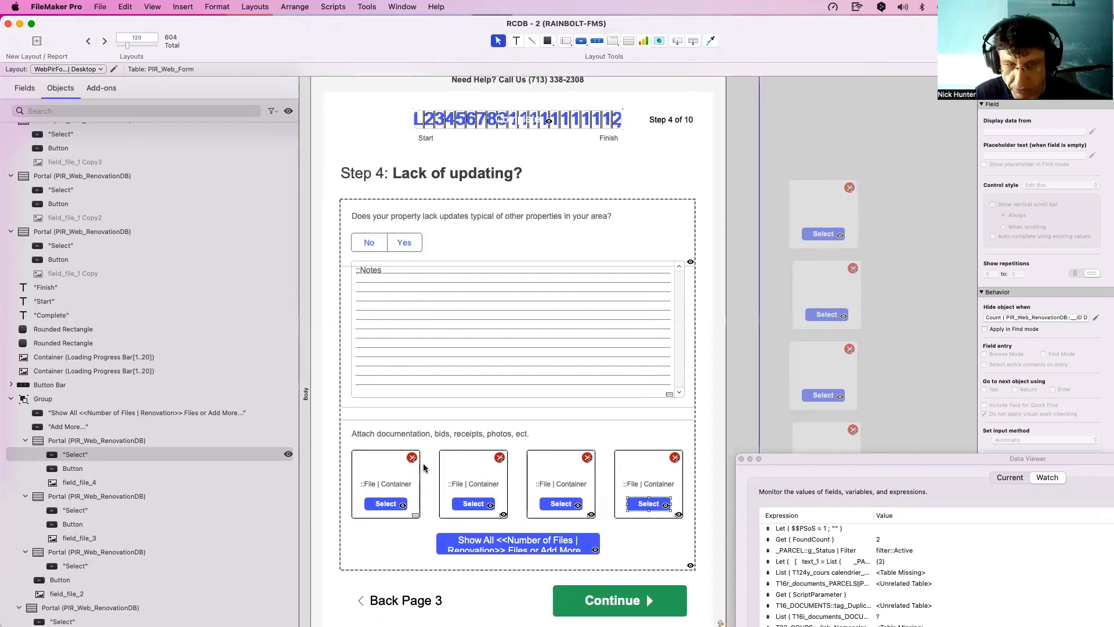
# Hide the container fields field_file_1 through field_file_4 on the layout canvas and select the first slot's portal.
pyautogui.click(397, 477)
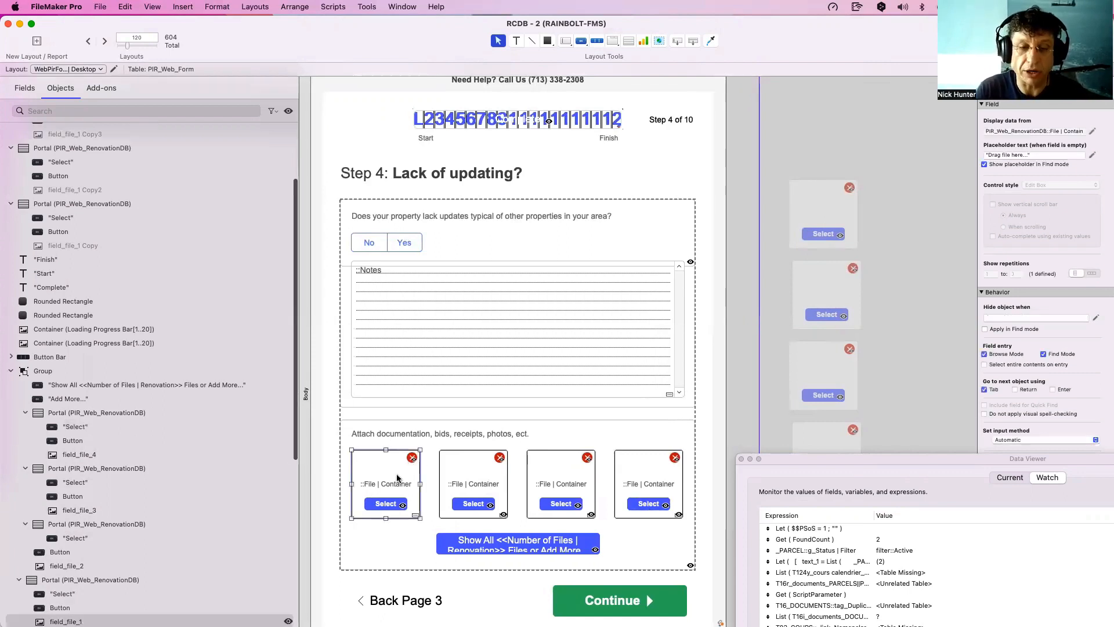
pyautogui.scroll(4, 134, 302)
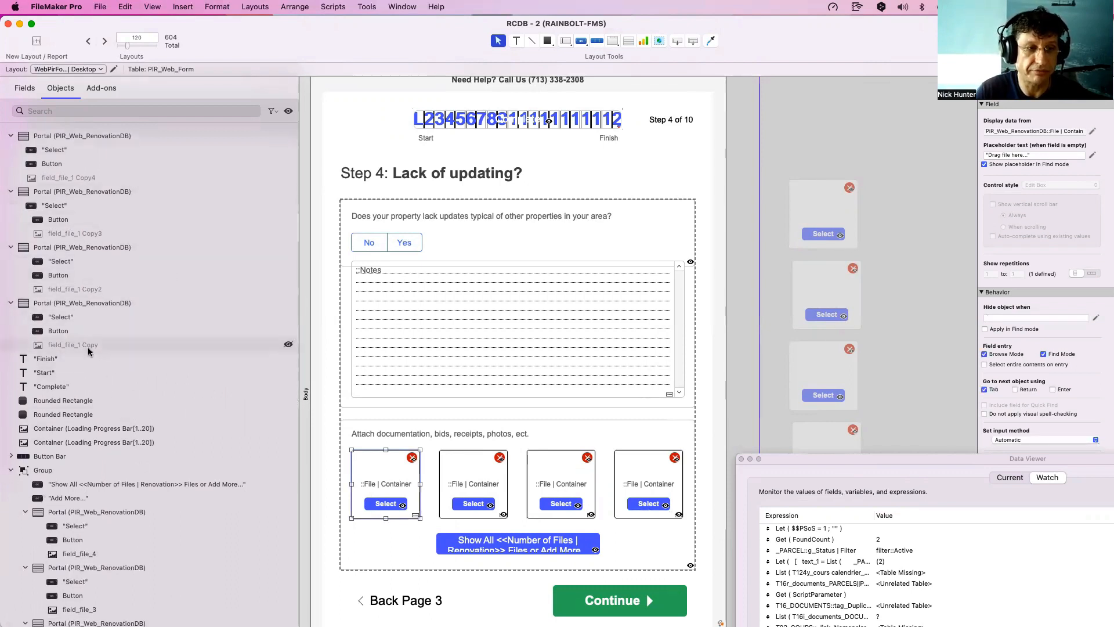
pyautogui.click(89, 346)
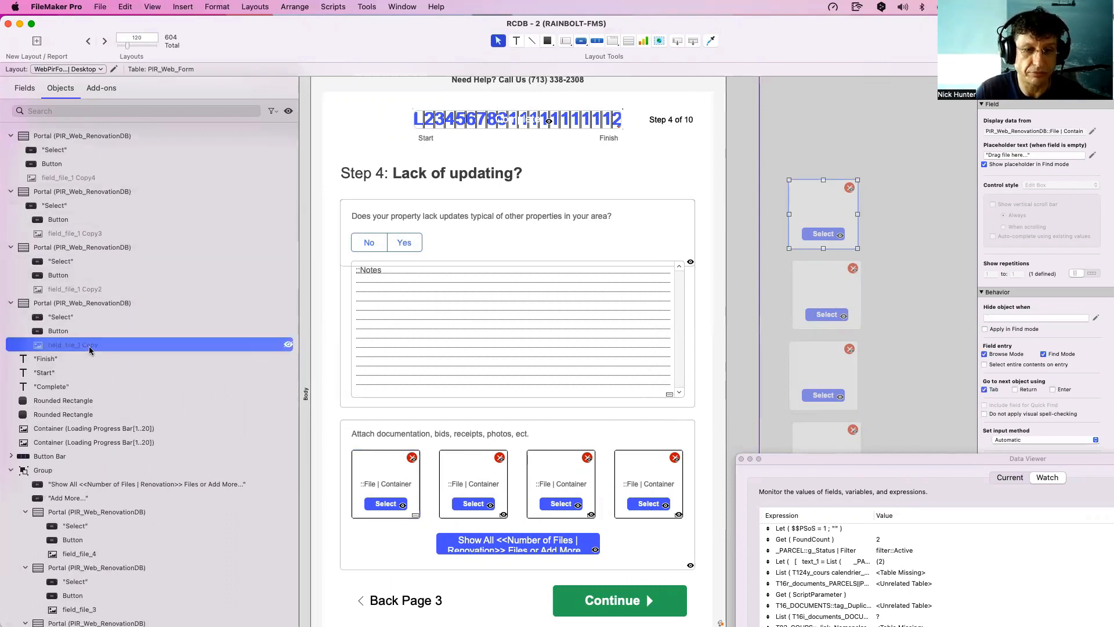
pyautogui.click(393, 484)
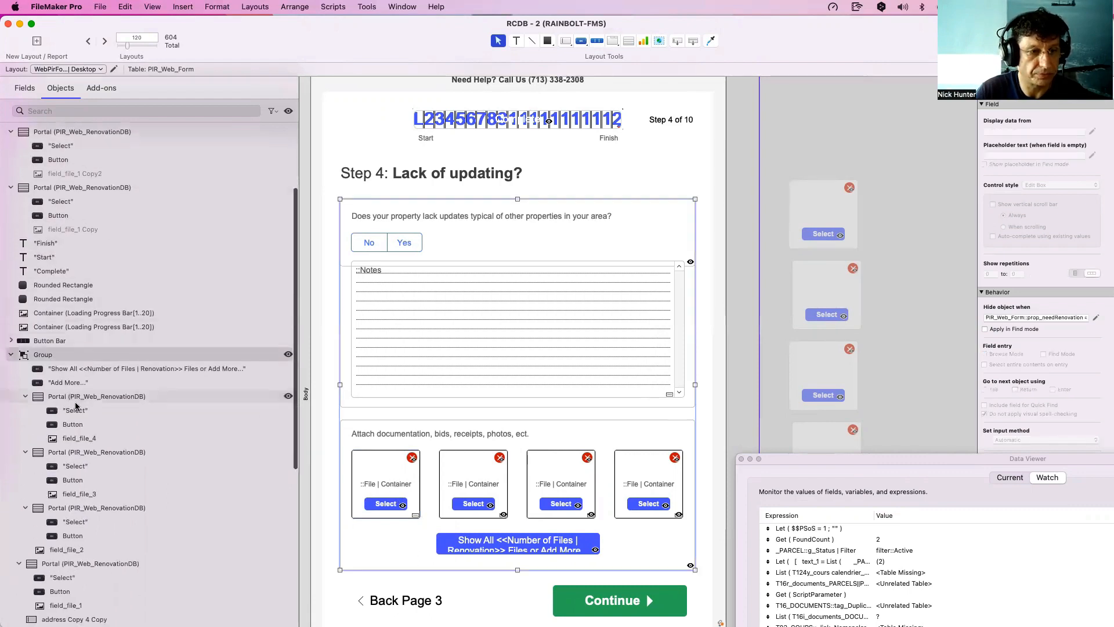
pyautogui.scroll(-3, 70, 406)
pyautogui.click(79, 391)
pyautogui.keyDown('super'); pyautogui.click(80, 446); pyautogui.keyUp('super')
pyautogui.keyDown('super'); pyautogui.click(66, 502); pyautogui.keyUp('super')
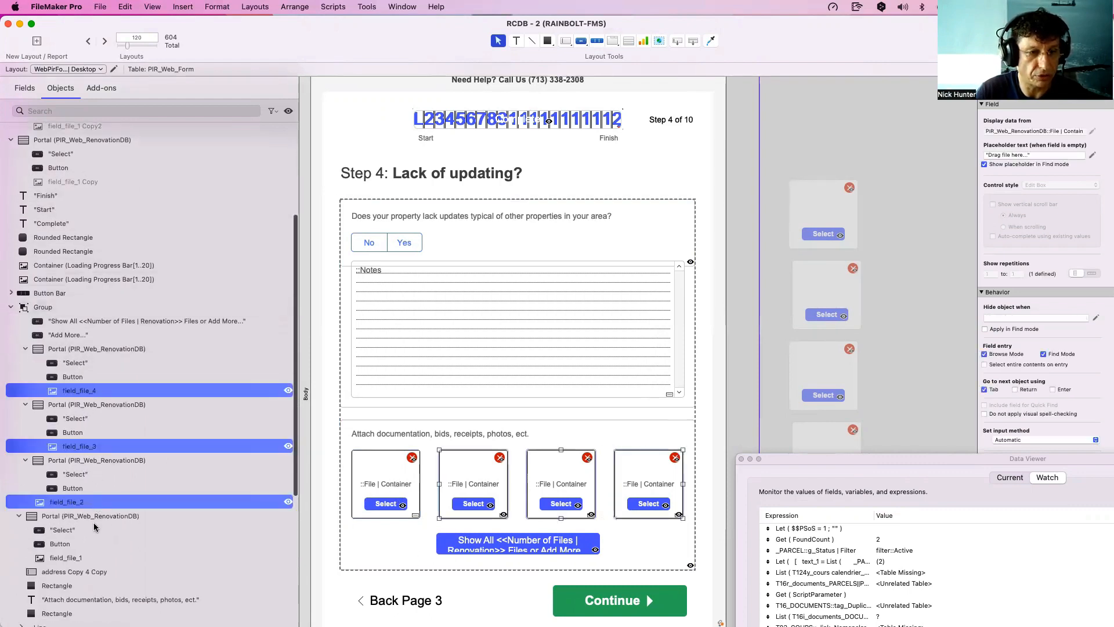
pyautogui.keyDown('super'); pyautogui.click(66, 557); pyautogui.keyUp('super')
pyautogui.click(400, 481)
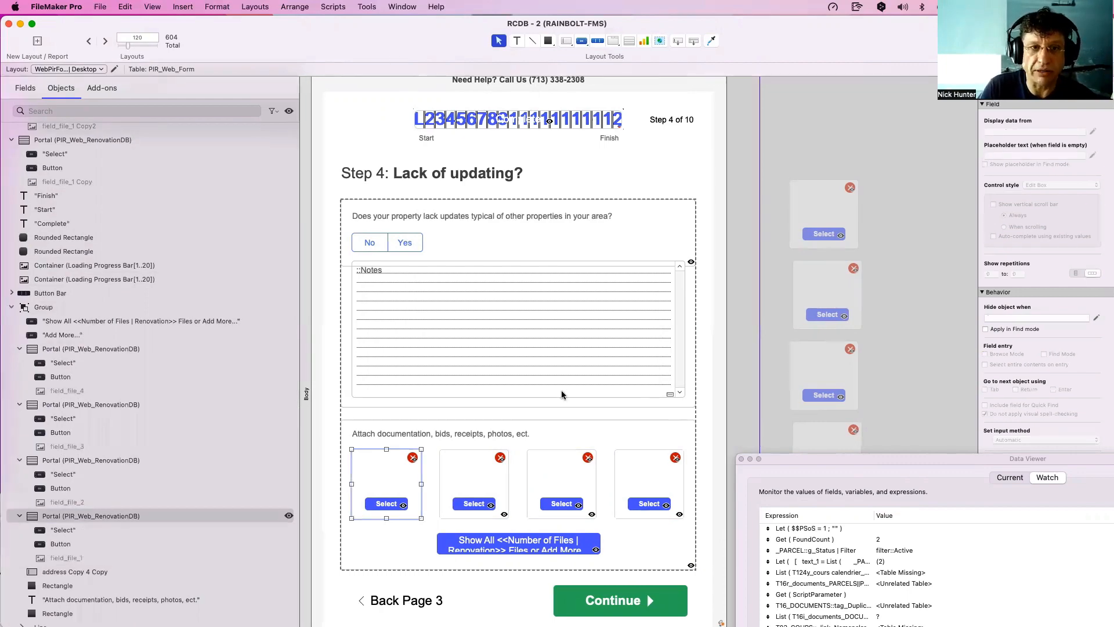
# Switch to the web form in Safari and delete the attached files 300 dpi black and white (2) and 300 dpi black and white (1).
pyautogui.moveTo(391, 49); pyautogui.dragTo(561, 391)
pyautogui.click(631, 311)
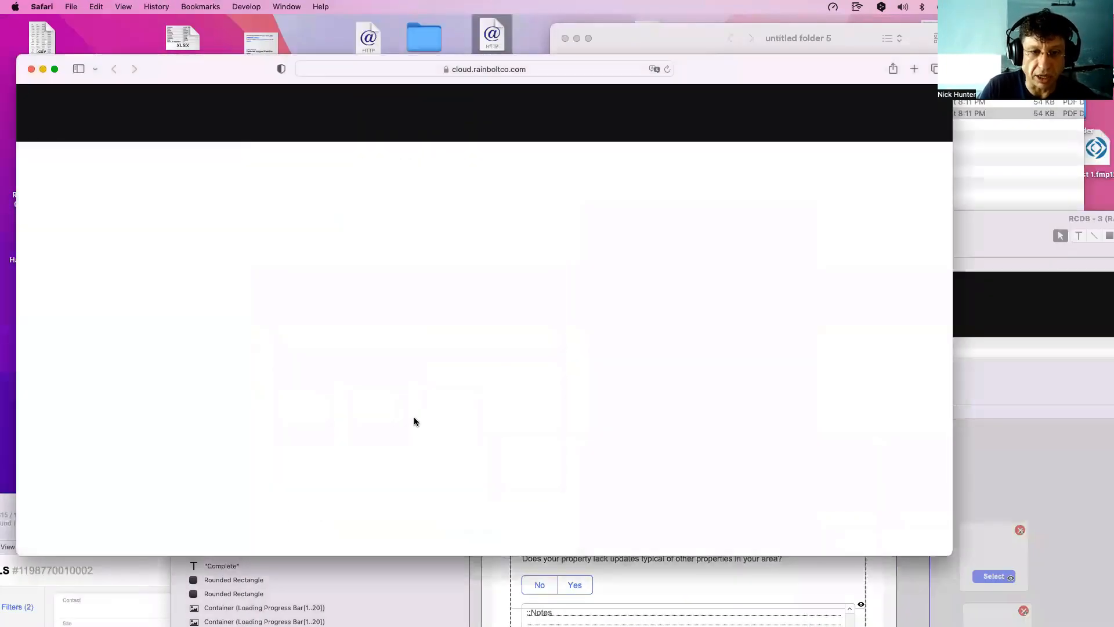
pyautogui.scroll(5, 395, 459)
pyautogui.hscroll(-2, 411, 407)
pyautogui.scroll(-2, 412, 407)
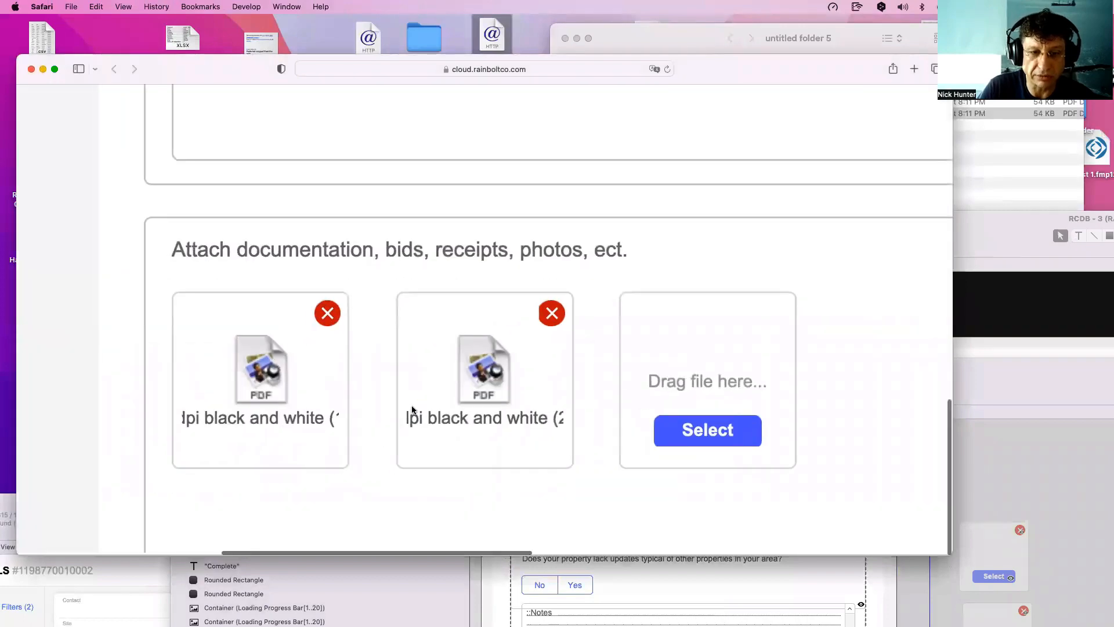
pyautogui.scroll(-5, 412, 408)
pyautogui.click(398, 474)
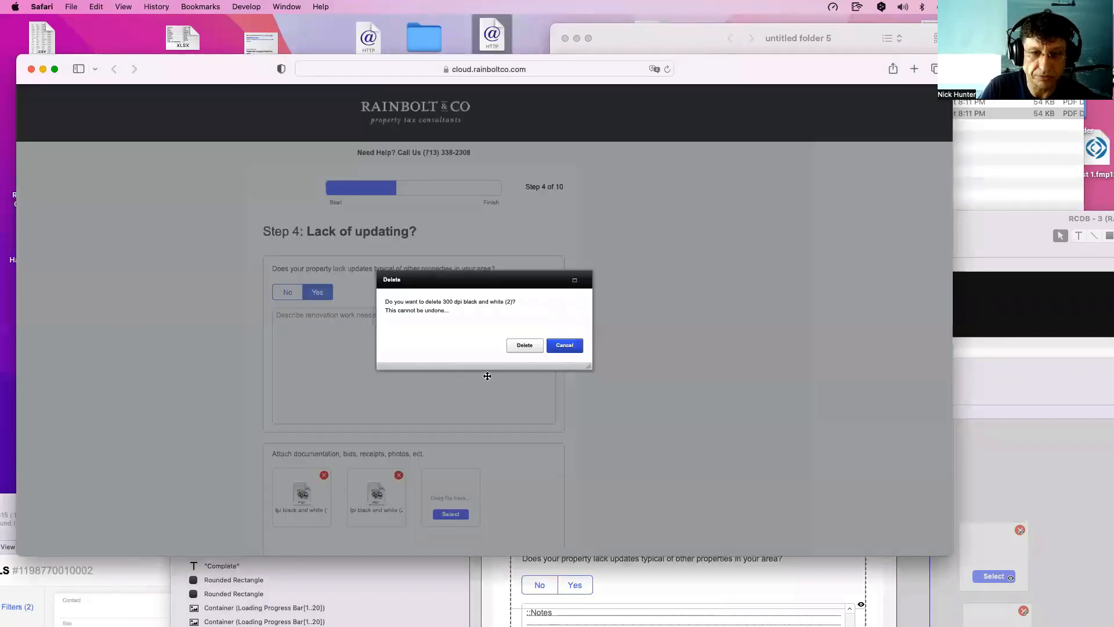
pyautogui.click(525, 346)
pyautogui.click(324, 475)
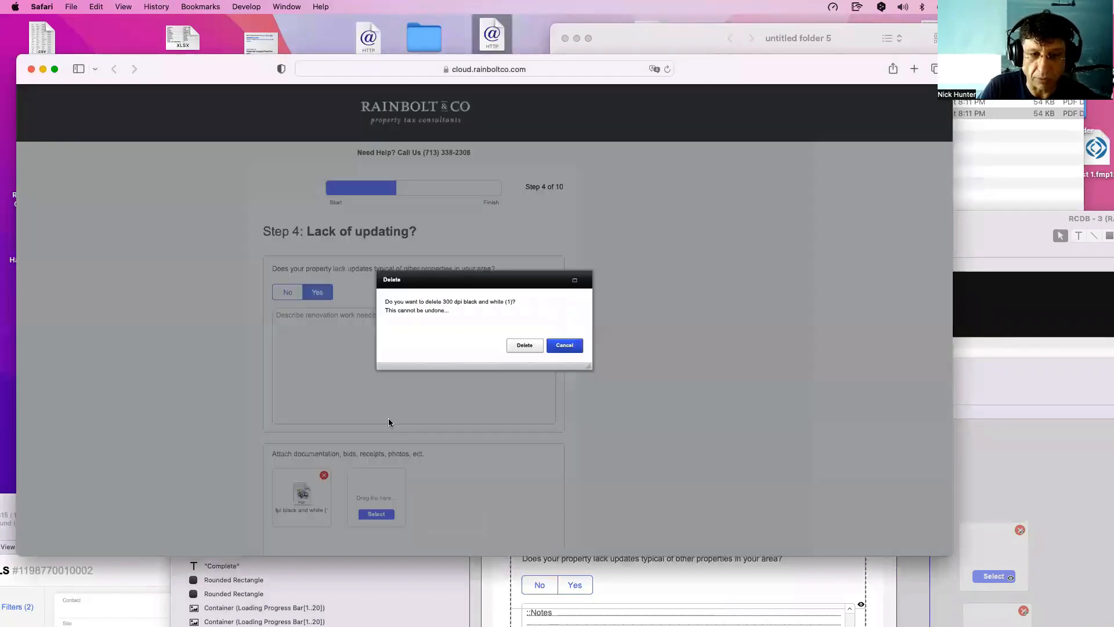
pyautogui.click(525, 345)
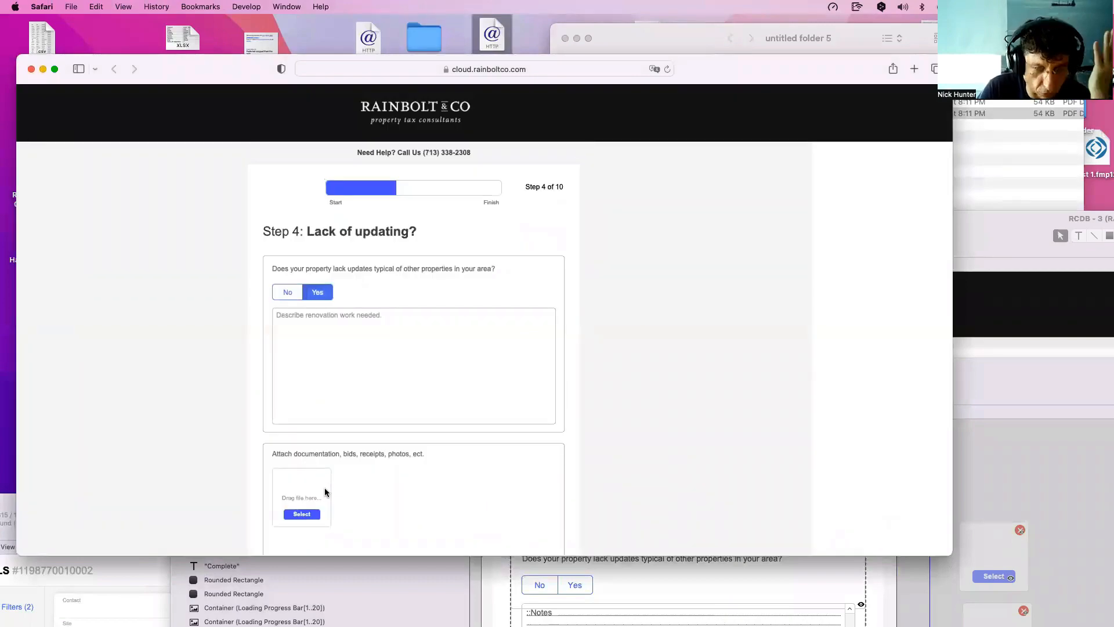
# Return to the FileMaker layout and examine the hide calculation of the second file slot's portal.
pyautogui.click(677, 595)
pyautogui.moveTo(562, 398); pyautogui.dragTo(428, 127)
pyautogui.click(513, 538)
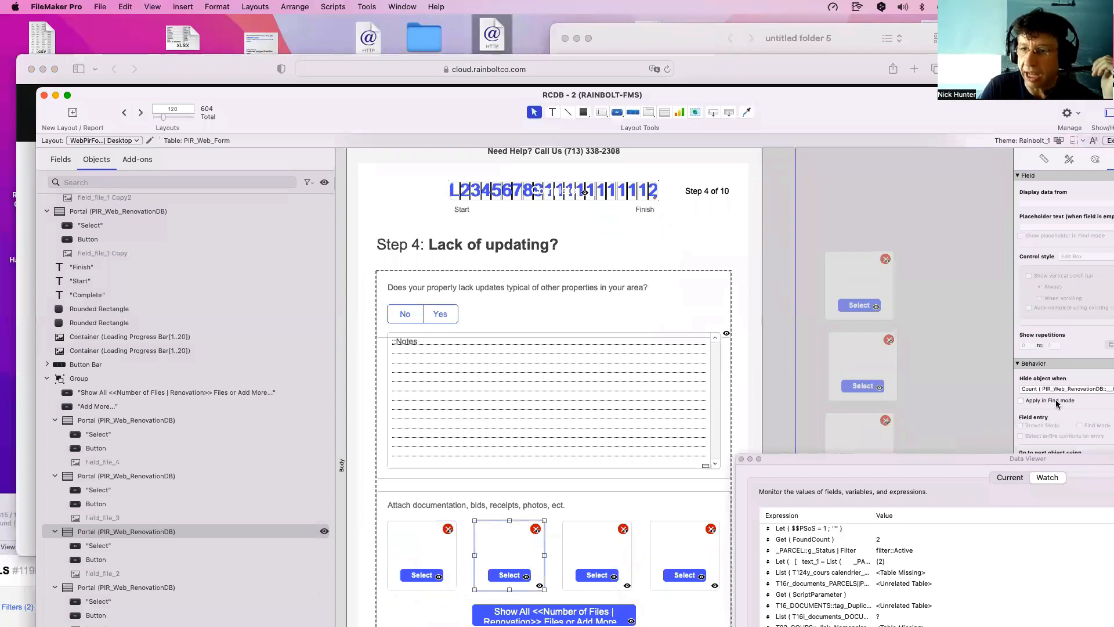
pyautogui.moveTo(915, 122); pyautogui.dragTo(862, 110)
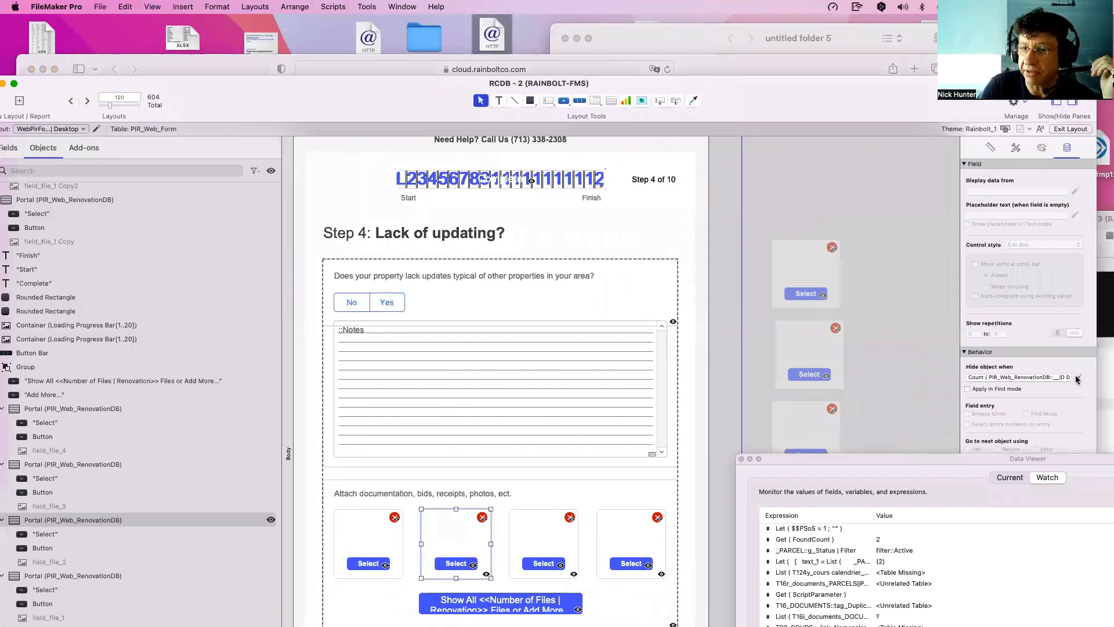
pyautogui.click(1077, 378)
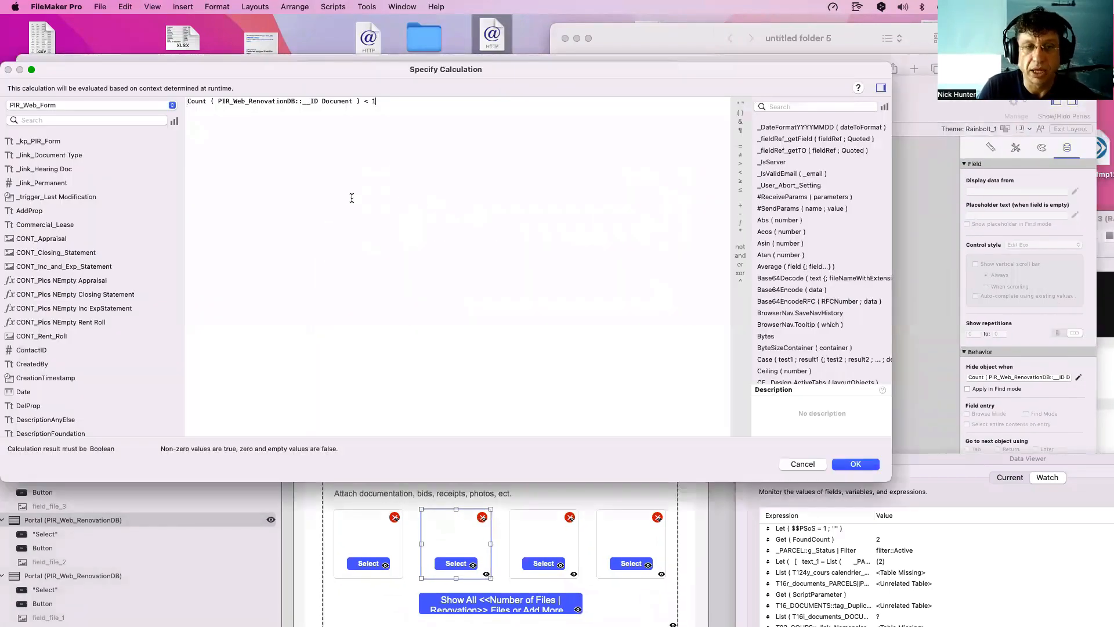
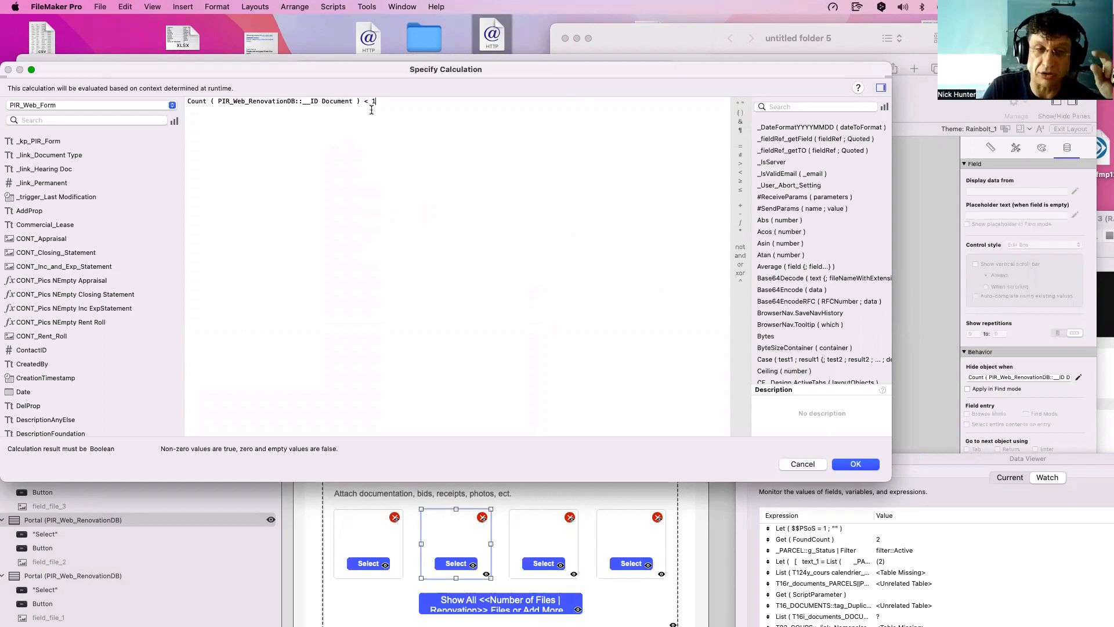
pyautogui.doubleClick(366, 102)
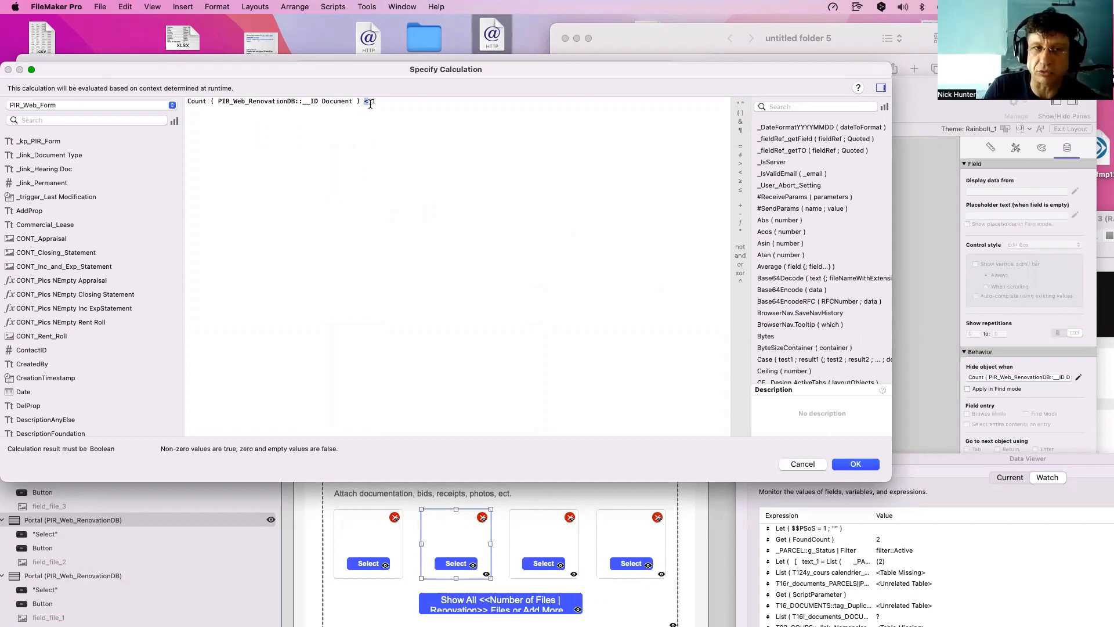
pyautogui.click(378, 101)
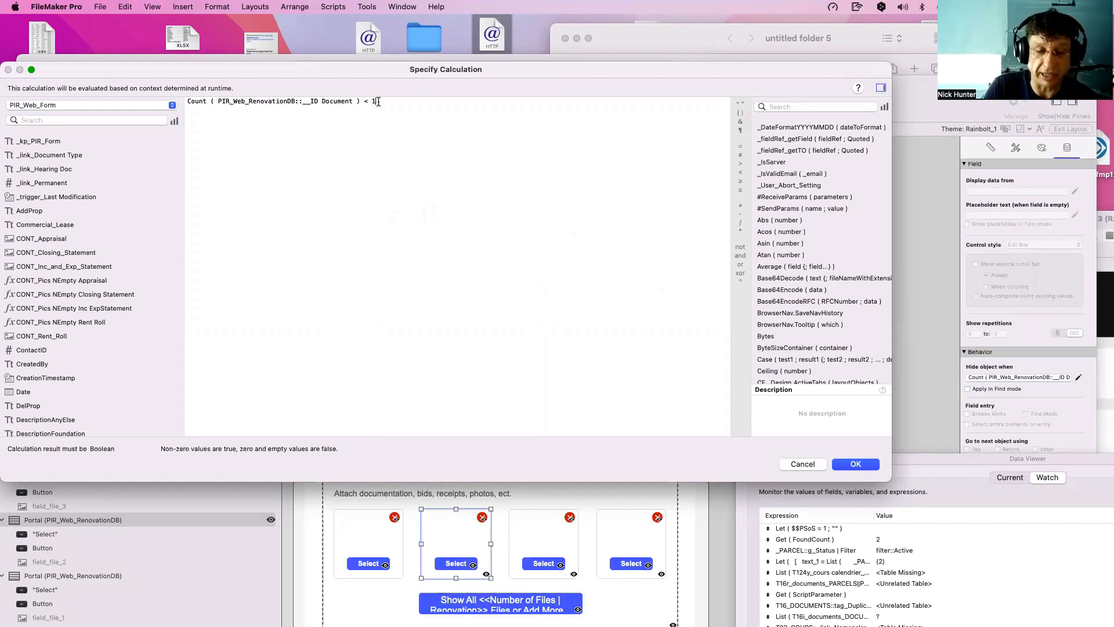
pyautogui.moveTo(397, 122); pyautogui.dragTo(179, 97)
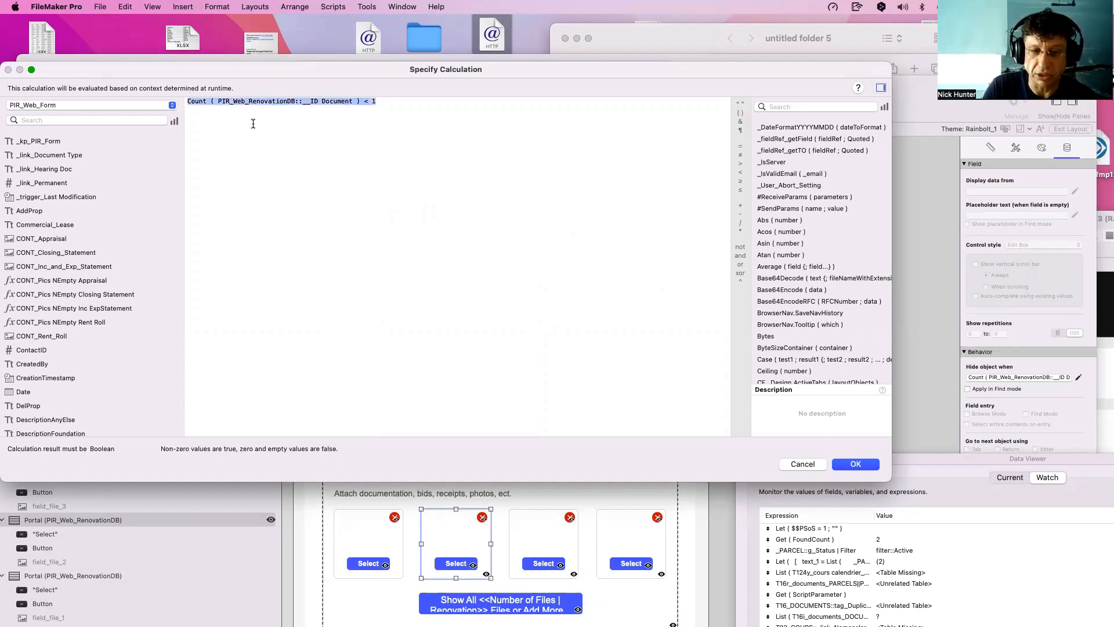
pyautogui.click(799, 463)
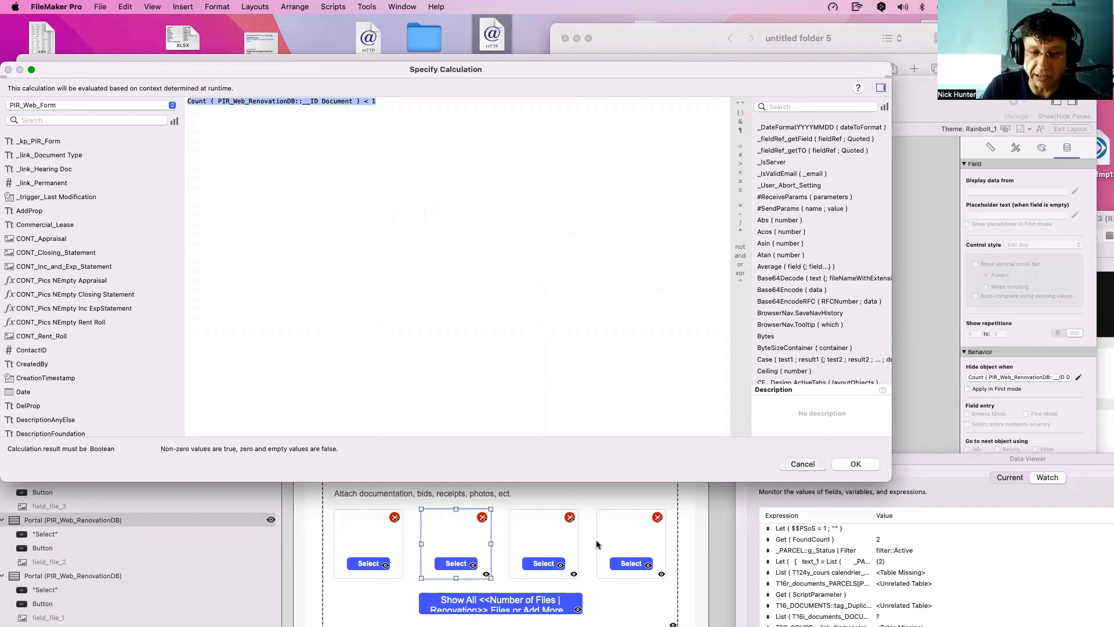
# Examine the hide calculation of the third file slot's portal.
pyautogui.click(545, 528)
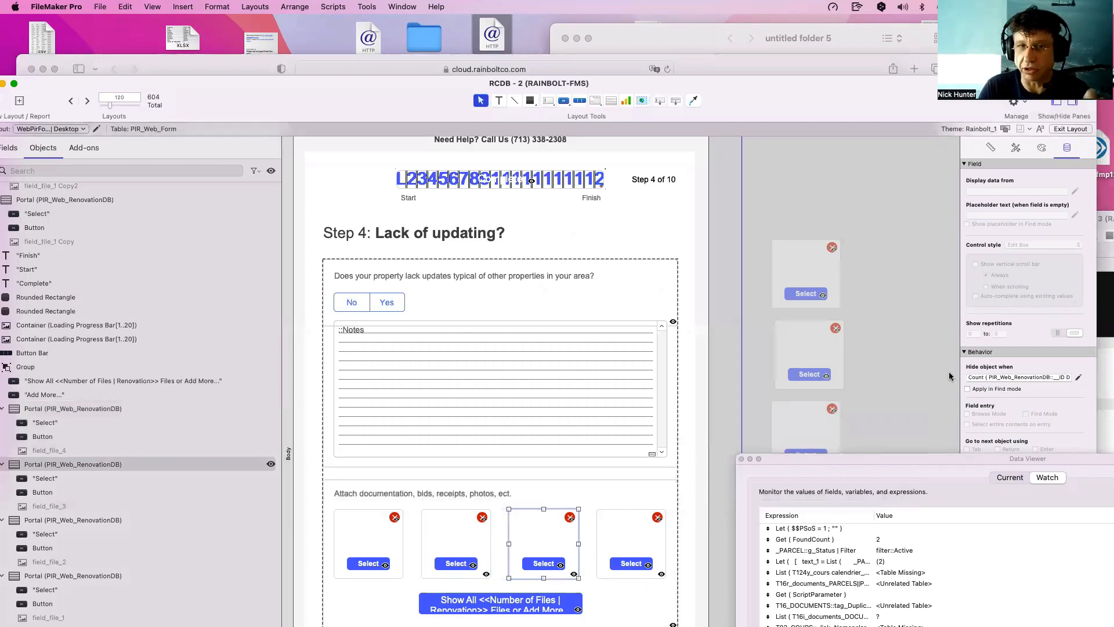
pyautogui.click(1078, 377)
pyautogui.moveTo(385, 104); pyautogui.dragTo(220, 89)
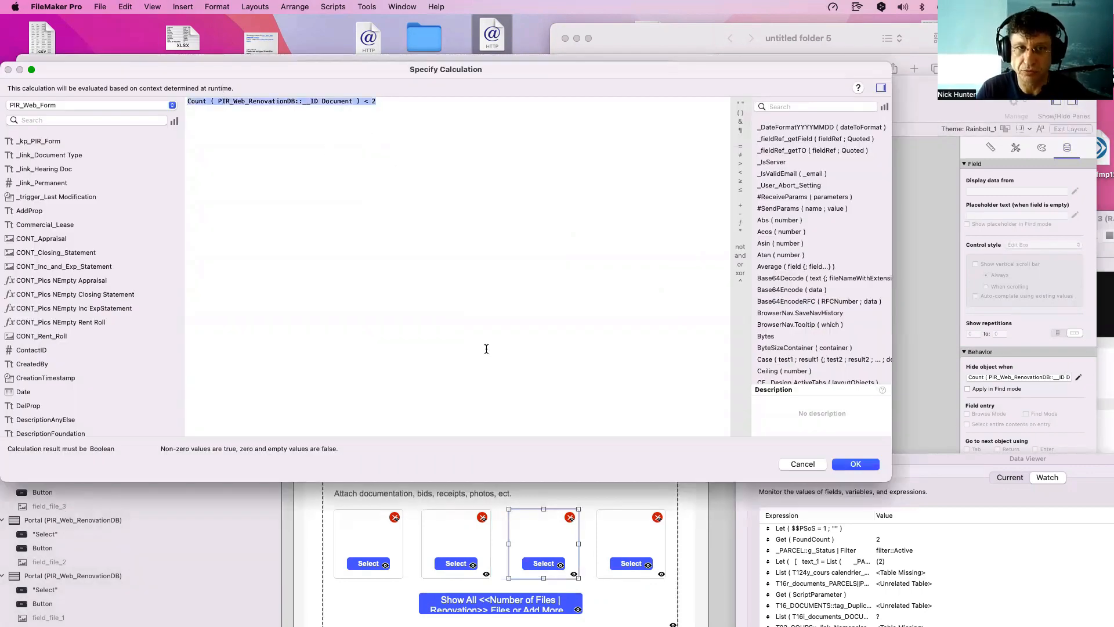
pyautogui.press('Escape')
# Compare the hide conditions of the file slot portals, going from the fourth slot back to the first.
pyautogui.click(634, 537)
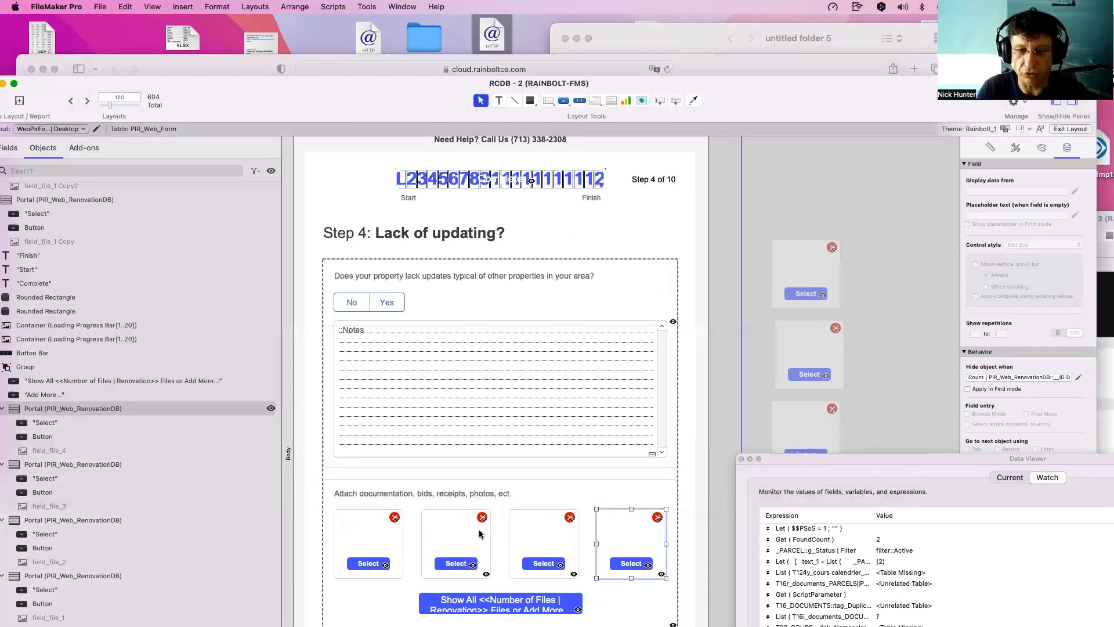
pyautogui.click(546, 530)
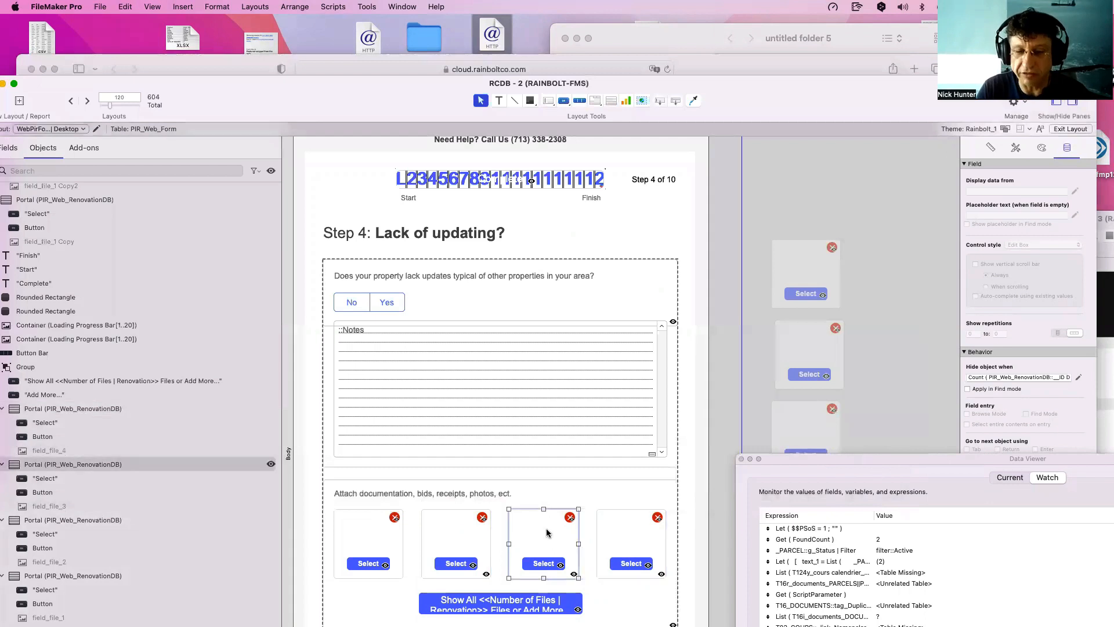
pyautogui.click(457, 540)
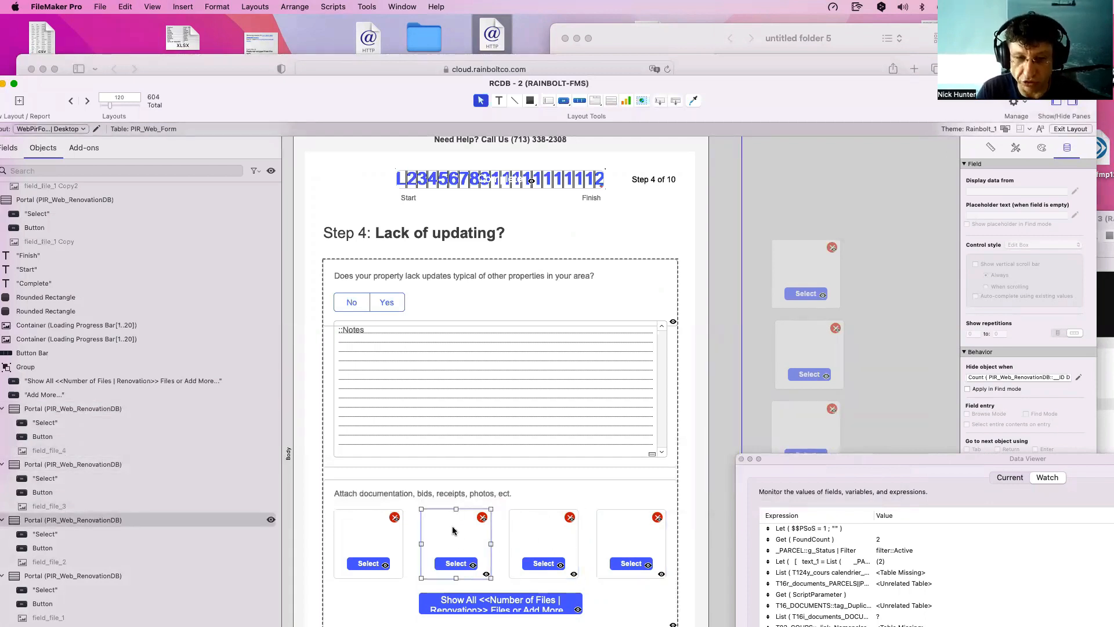
pyautogui.click(549, 529)
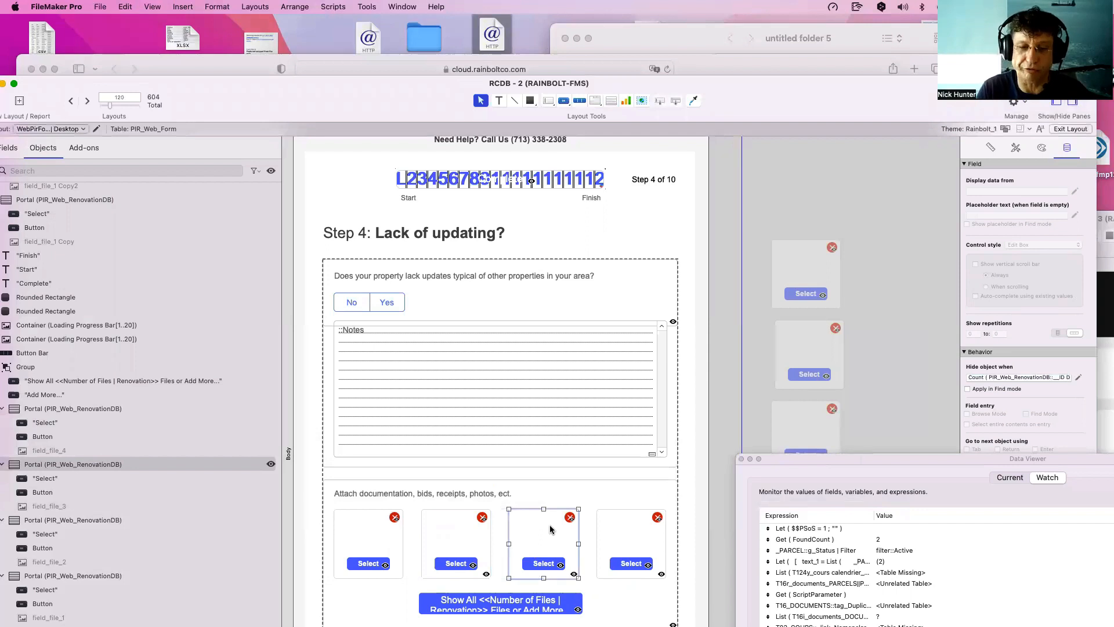
pyautogui.click(393, 527)
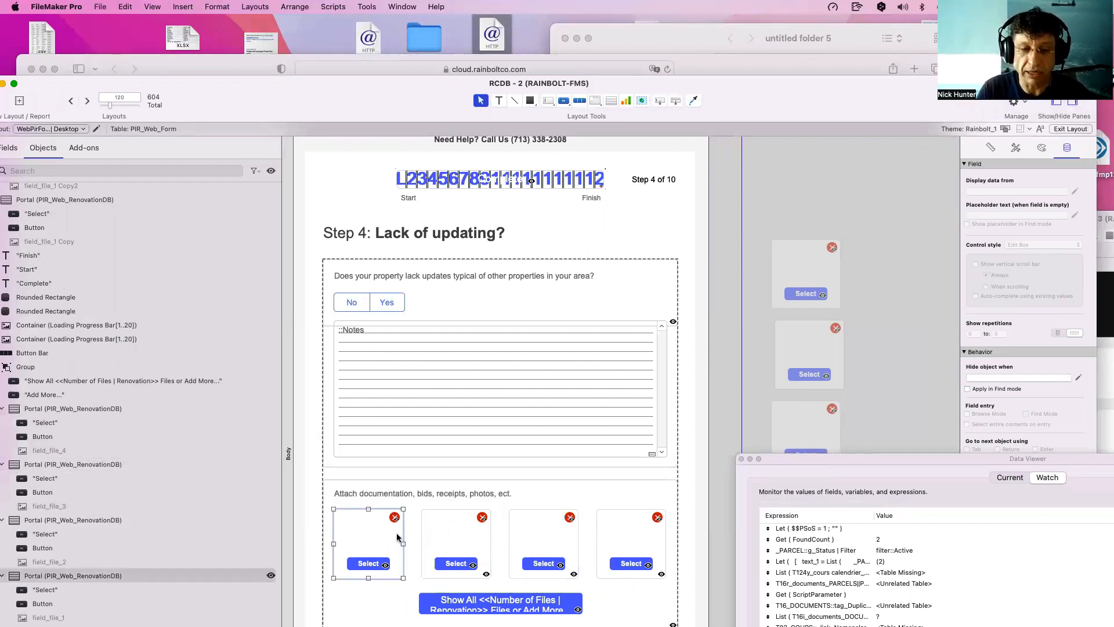
# Review the second slot portal's hide calculation again, followed by the hide conditions of the third and fourth portals.
pyautogui.click(448, 533)
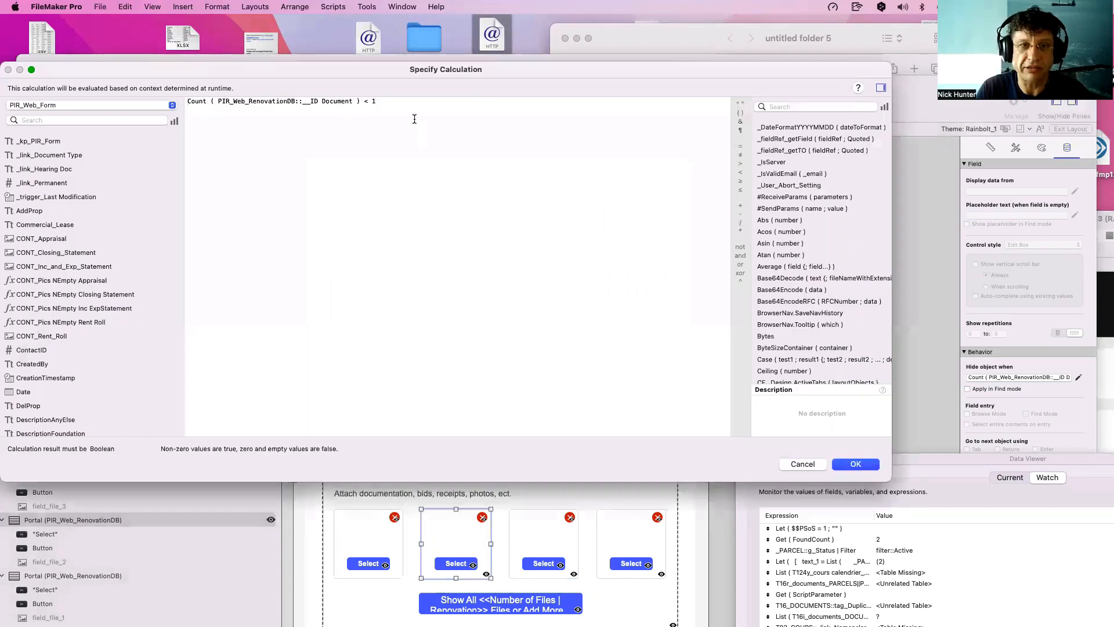
pyautogui.moveTo(385, 104); pyautogui.dragTo(226, 99)
pyautogui.press('Escape')
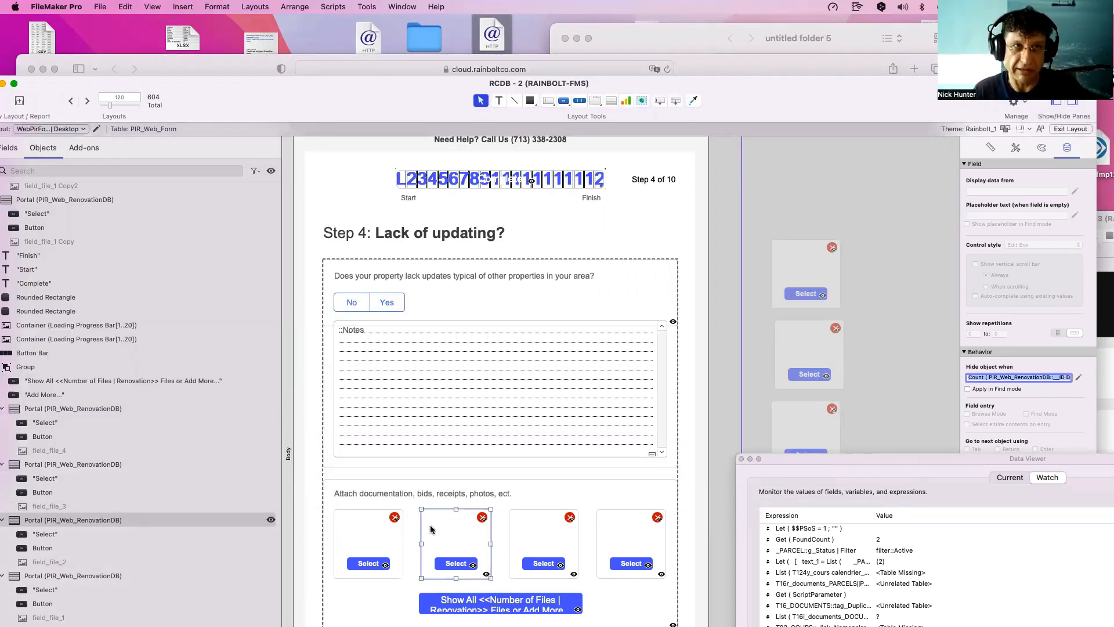
pyautogui.scroll(1, 435, 528)
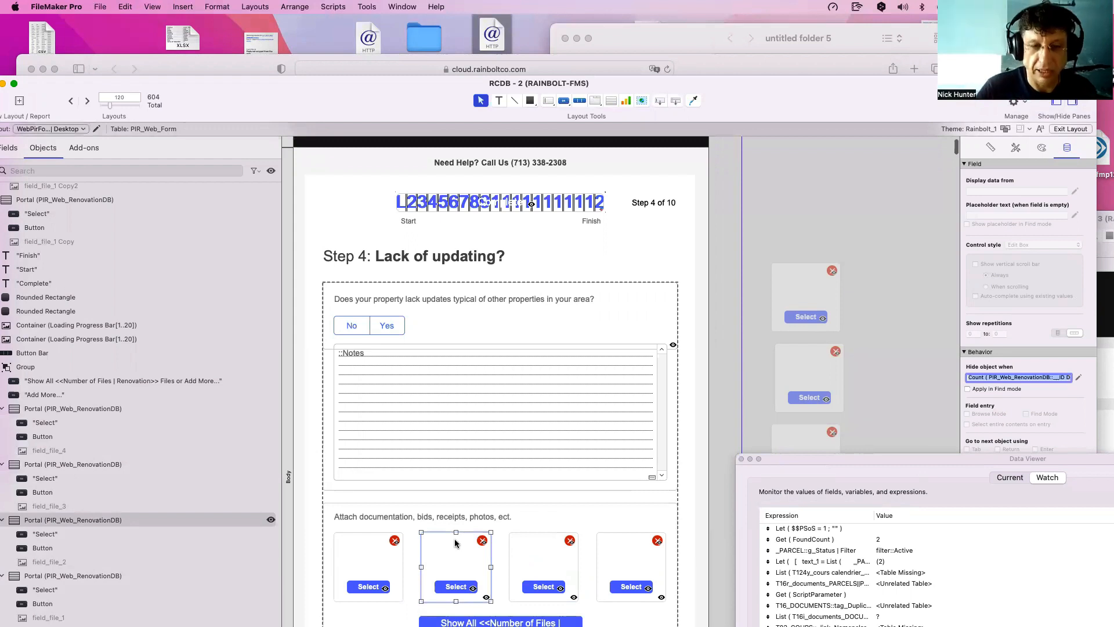
pyautogui.scroll(-1, 455, 544)
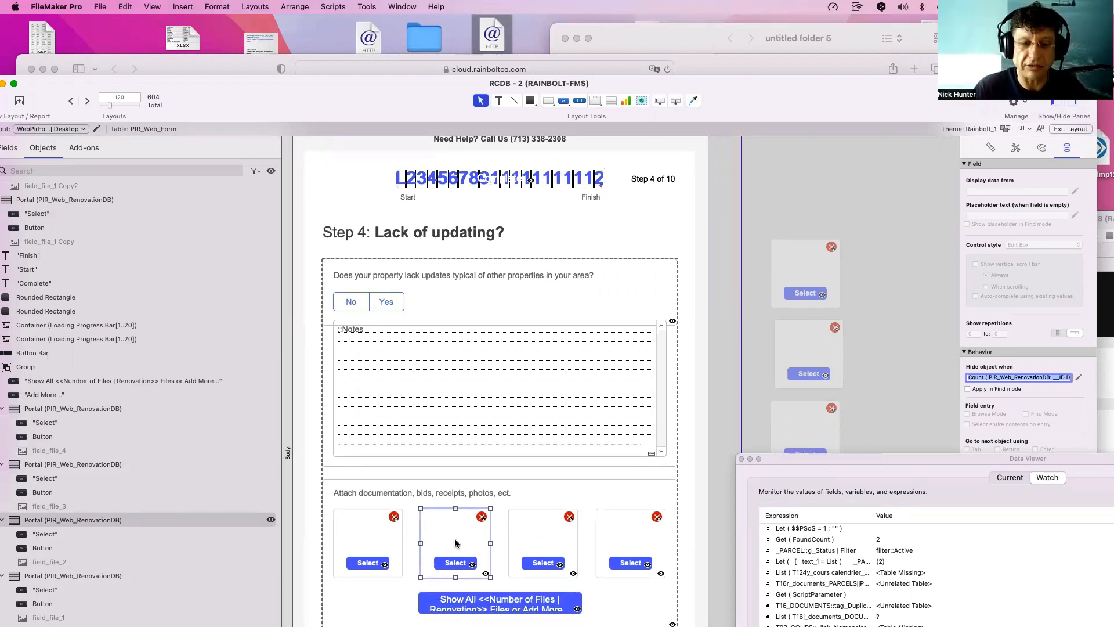
pyautogui.click(540, 526)
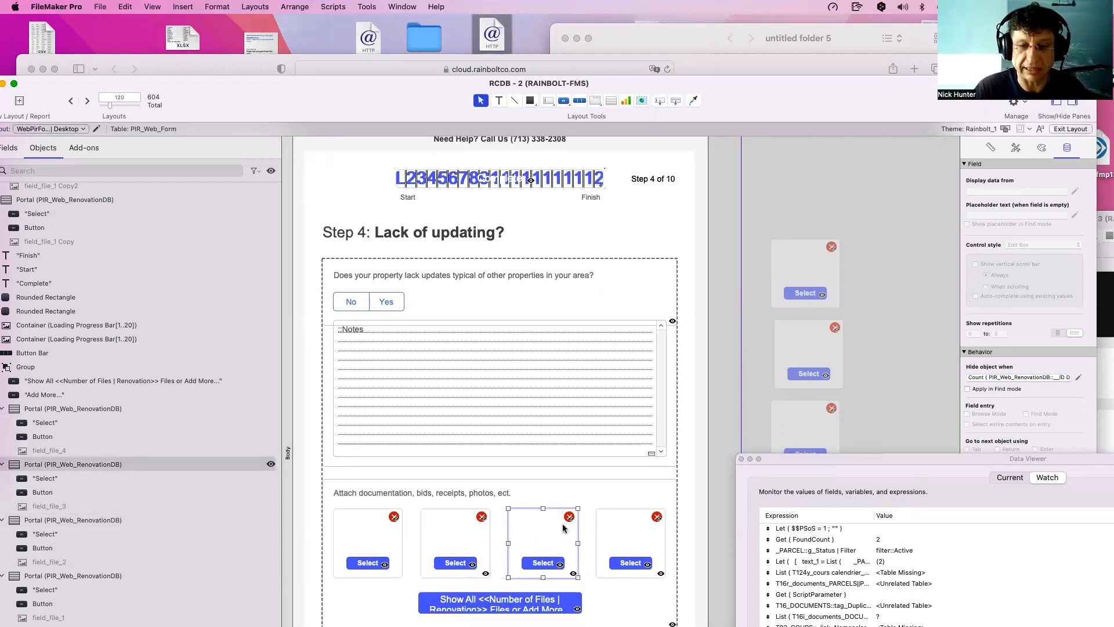
pyautogui.click(614, 523)
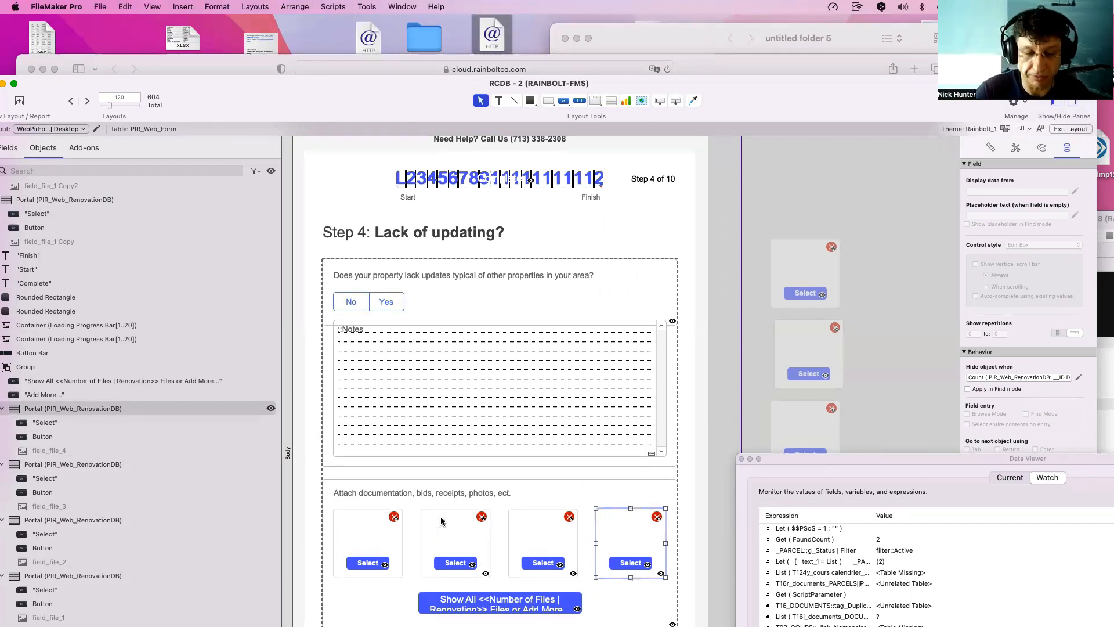
# Examine the hide calculation of the first slot's red delete button and check the delete buttons of the other three slots.
pyautogui.click(394, 517)
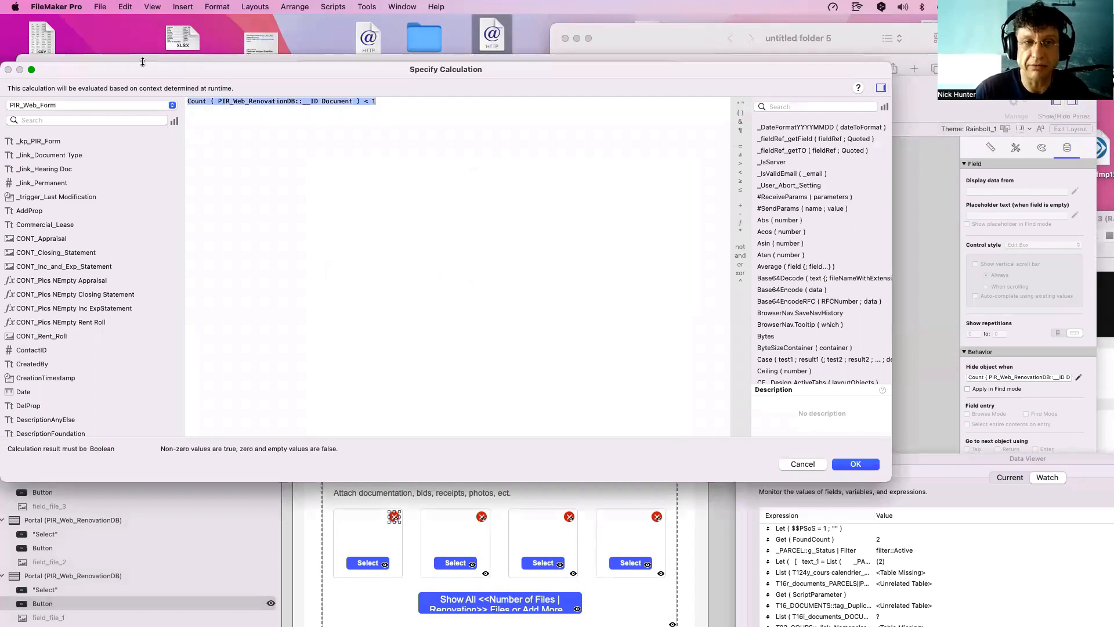
pyautogui.press('Escape')
pyautogui.click(482, 516)
pyautogui.click(570, 516)
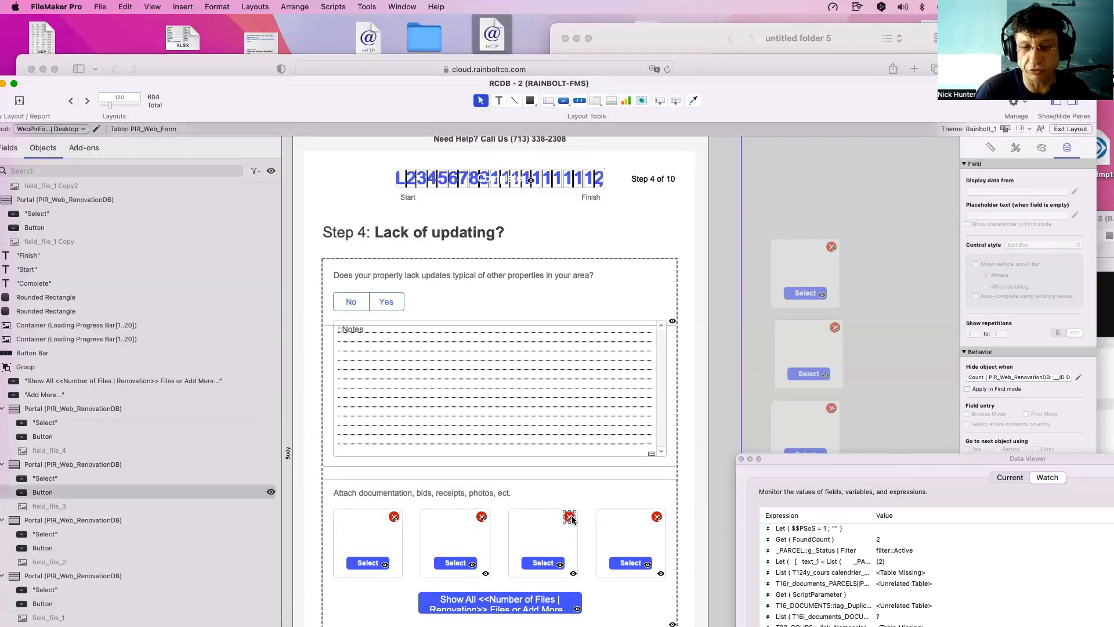
pyautogui.click(657, 518)
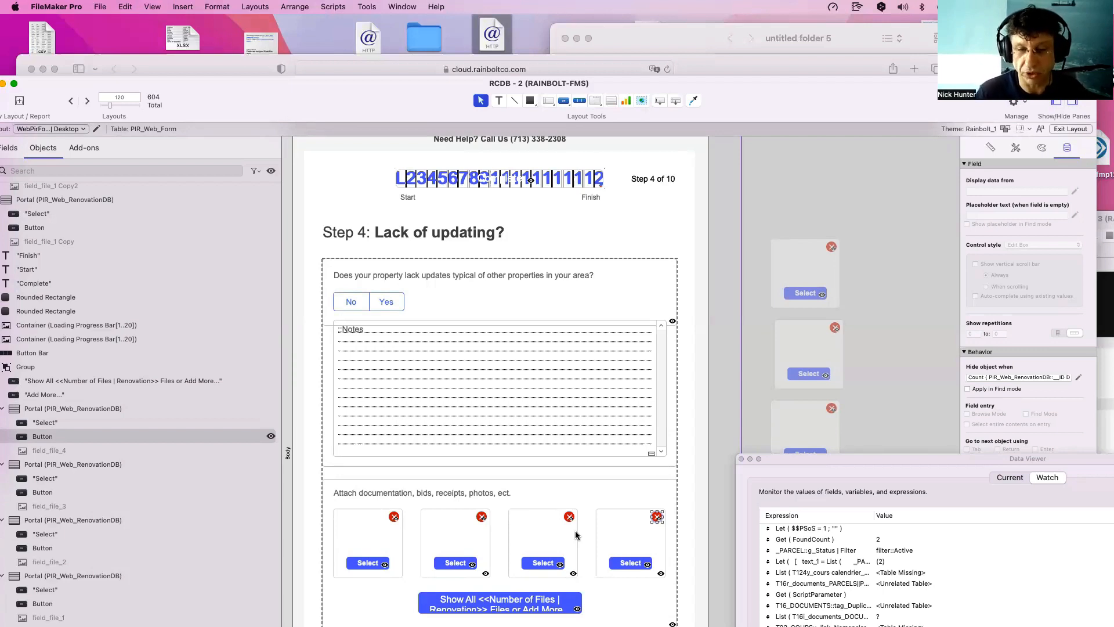
# Compare the attachment portals in the Step 4 layout with the live Step 4 web form in Safari.
pyautogui.click(448, 531)
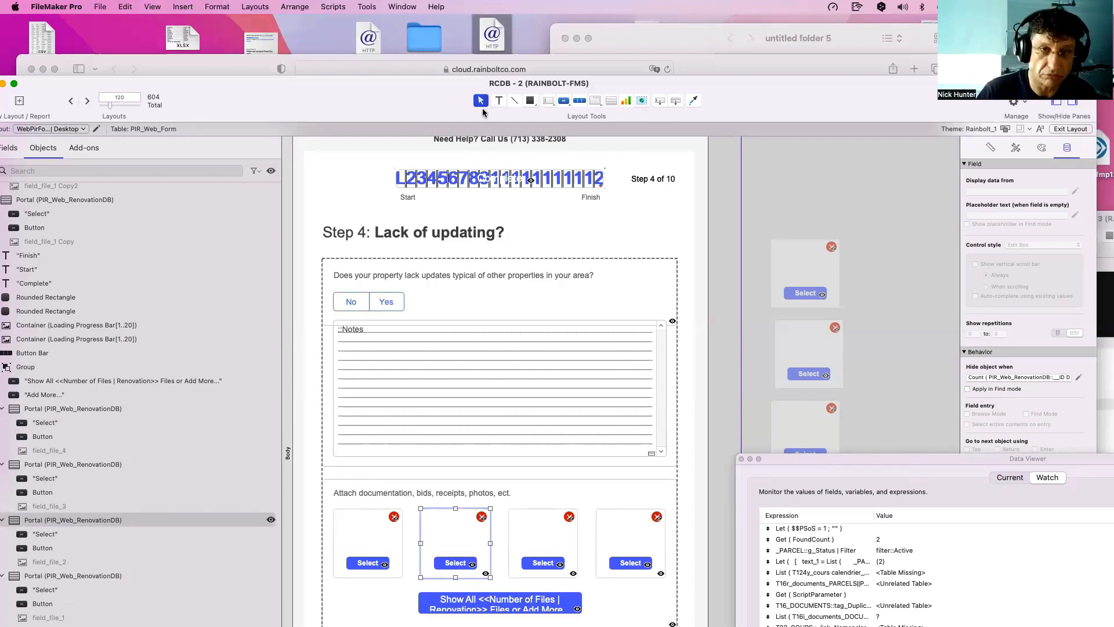
pyautogui.moveTo(348, 82); pyautogui.dragTo(499, 292)
pyautogui.click(494, 268)
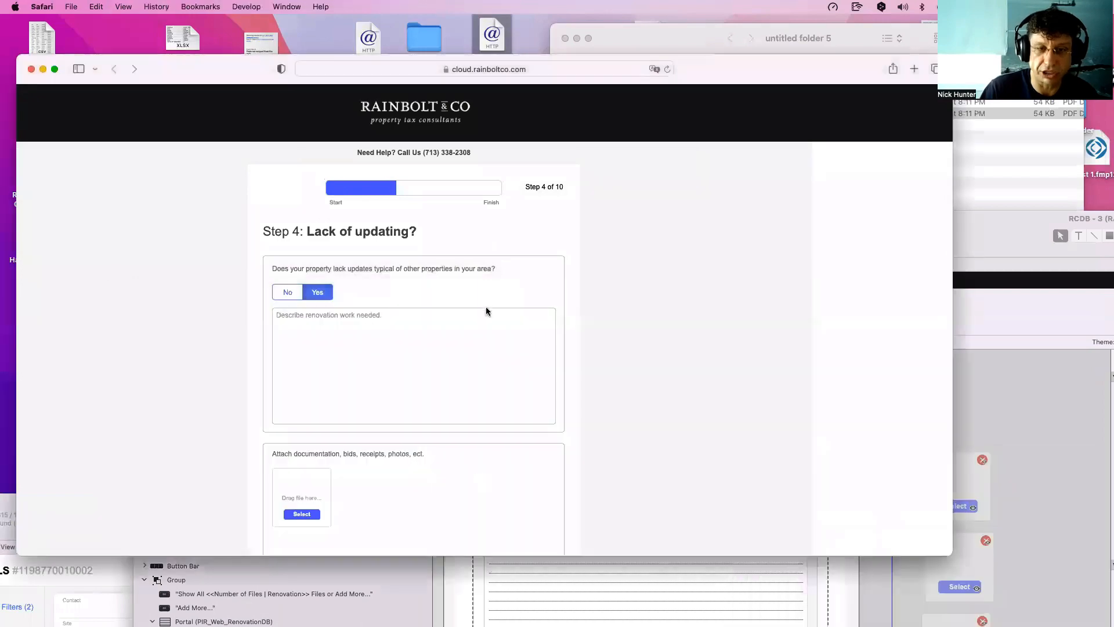
pyautogui.click(1078, 500)
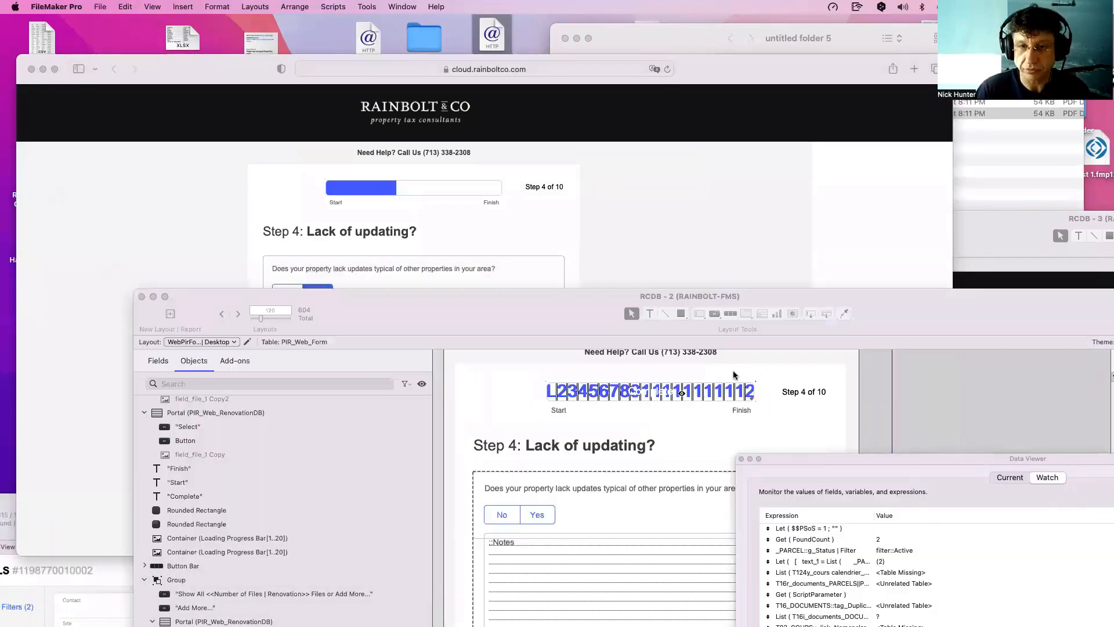
pyautogui.moveTo(564, 309); pyautogui.dragTo(455, 105)
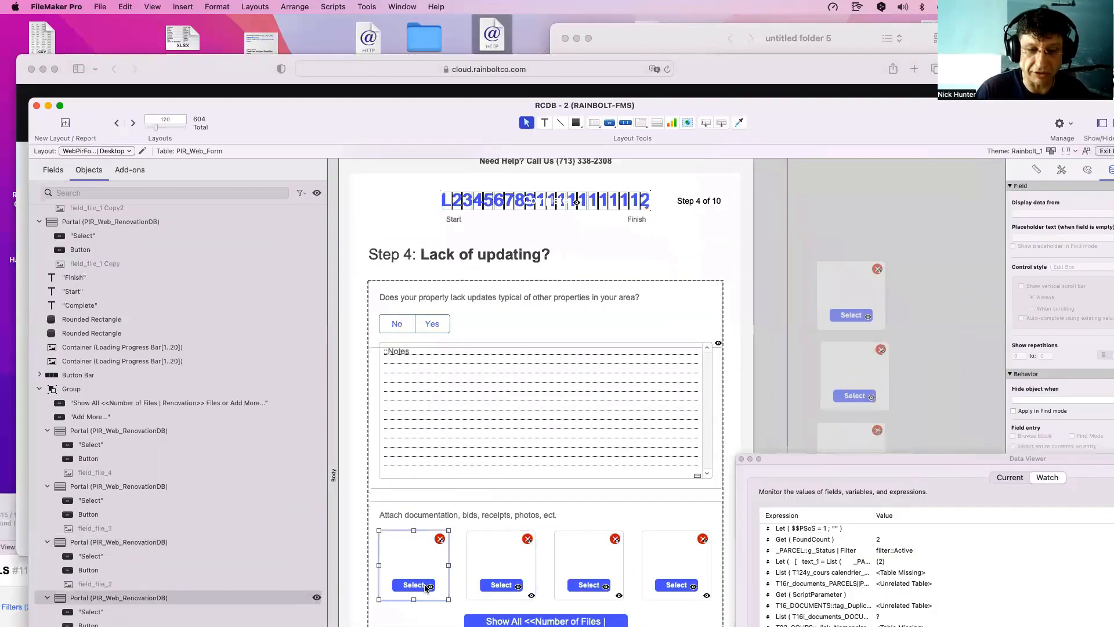
# Review the "(0012) Insert File [parameter]" script behind the first attachment portal's Select button.
pyautogui.doubleClick(415, 582)
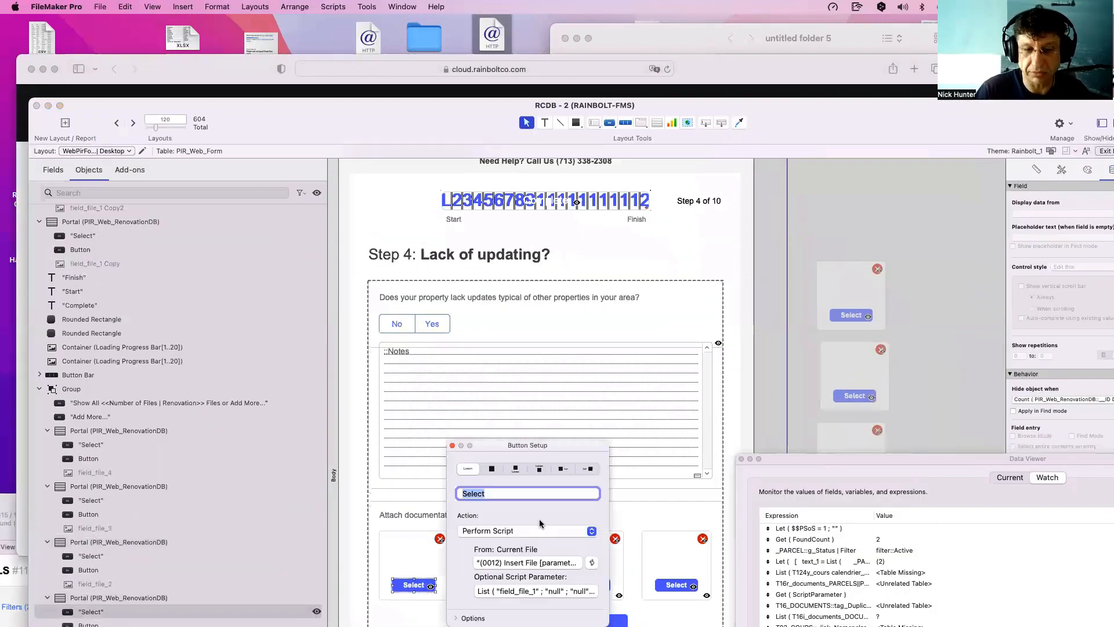
pyautogui.click(552, 562)
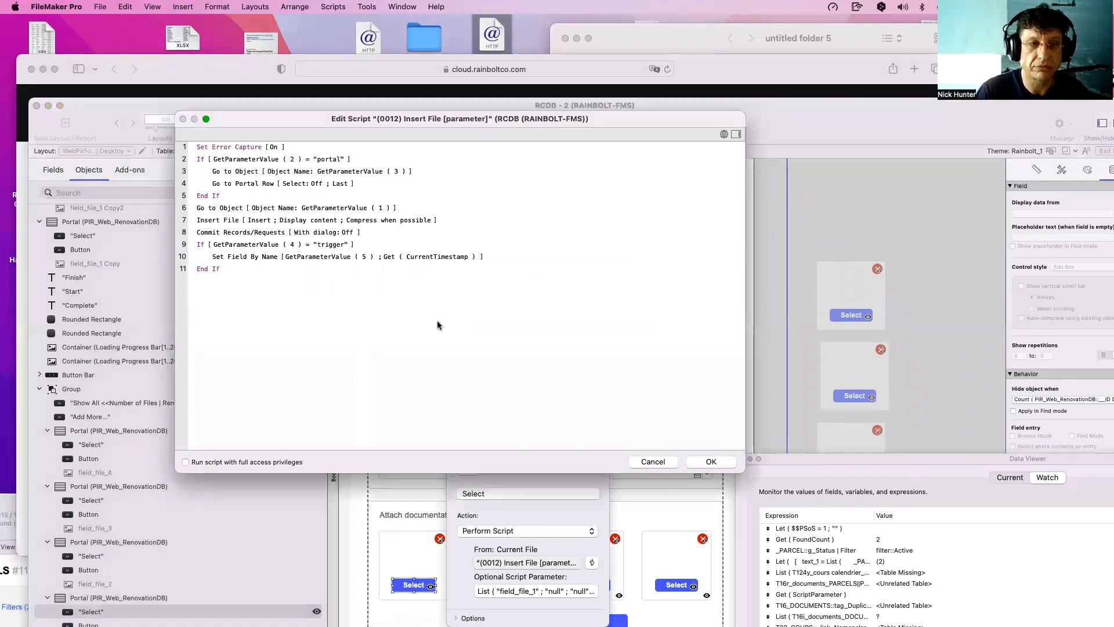
pyautogui.click(202, 209)
pyautogui.moveTo(203, 225); pyautogui.dragTo(204, 236)
pyautogui.click(223, 305)
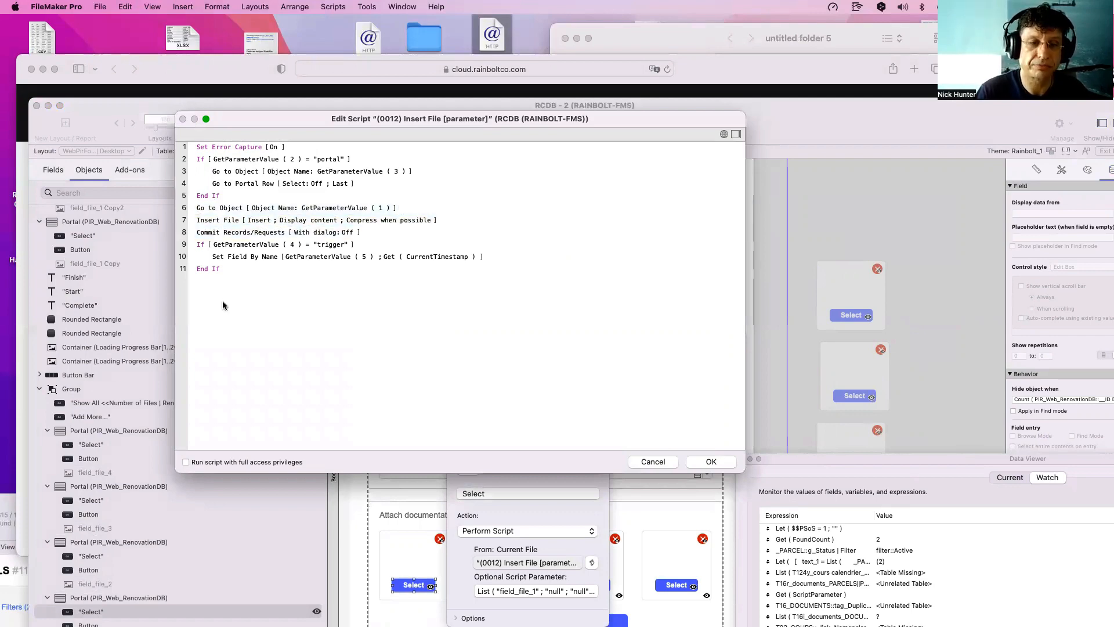
pyautogui.click(711, 461)
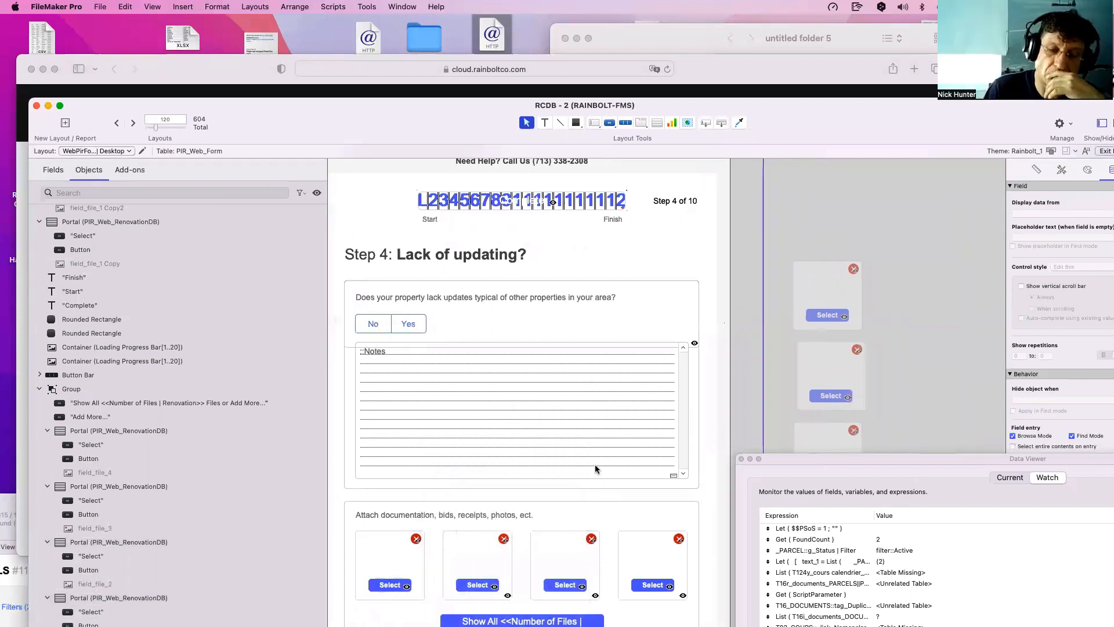
# Close the Data Viewer and switch to the Step 4 web form in Safari.
pyautogui.click(740, 459)
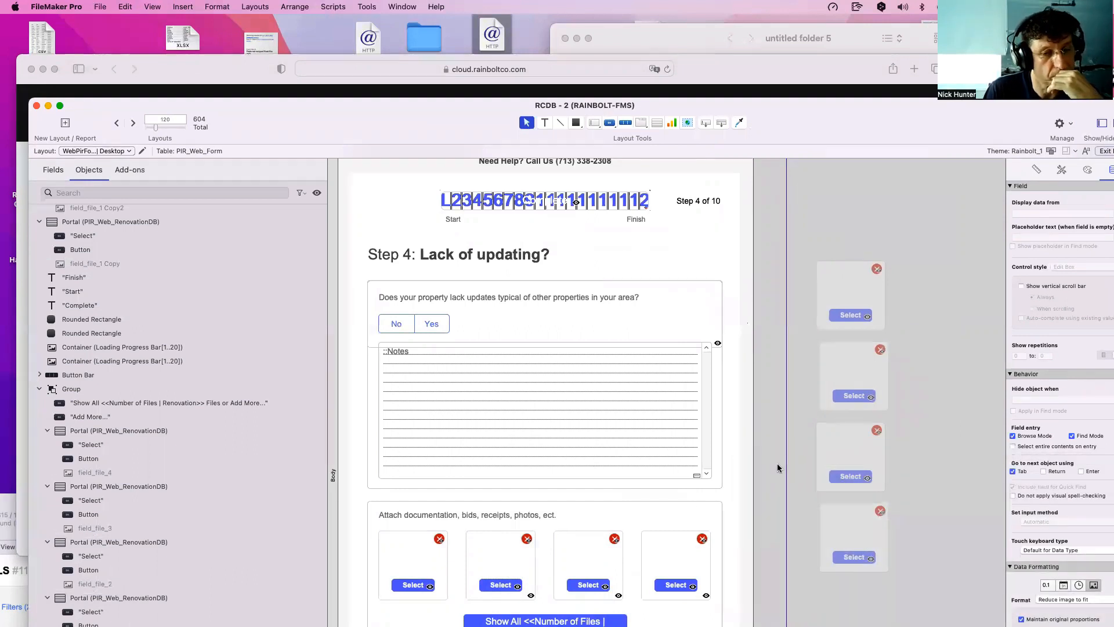
pyautogui.click(407, 586)
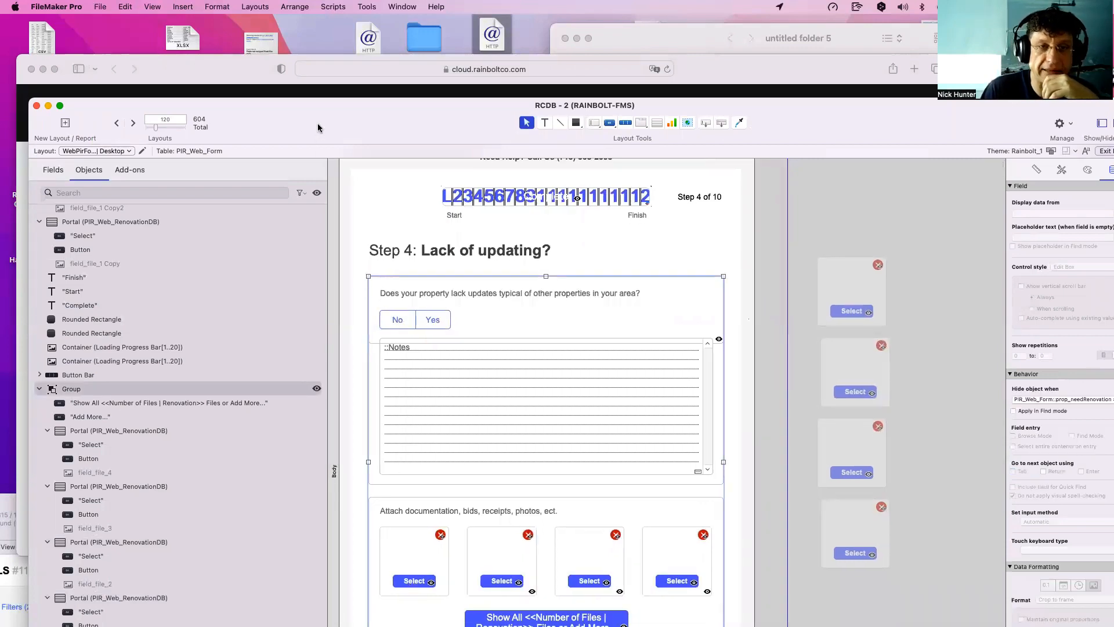
pyautogui.moveTo(318, 125); pyautogui.dragTo(622, 413)
pyautogui.click(543, 301)
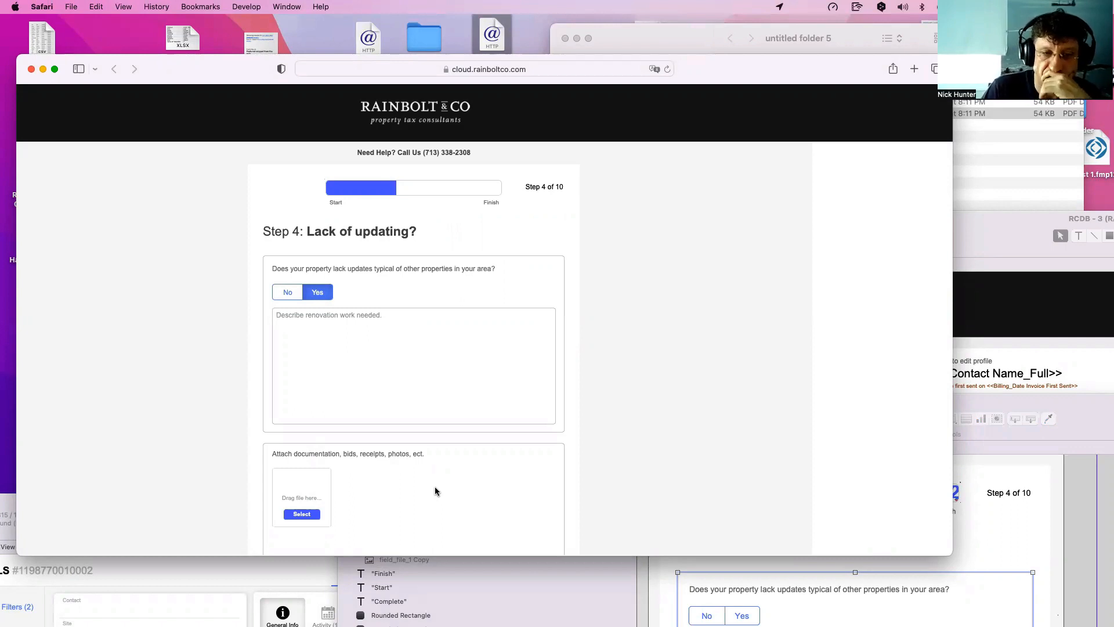
# Outline the empty area beside the first attachment slot with a screen-capture selection.
pyautogui.scroll(-2, 348, 493)
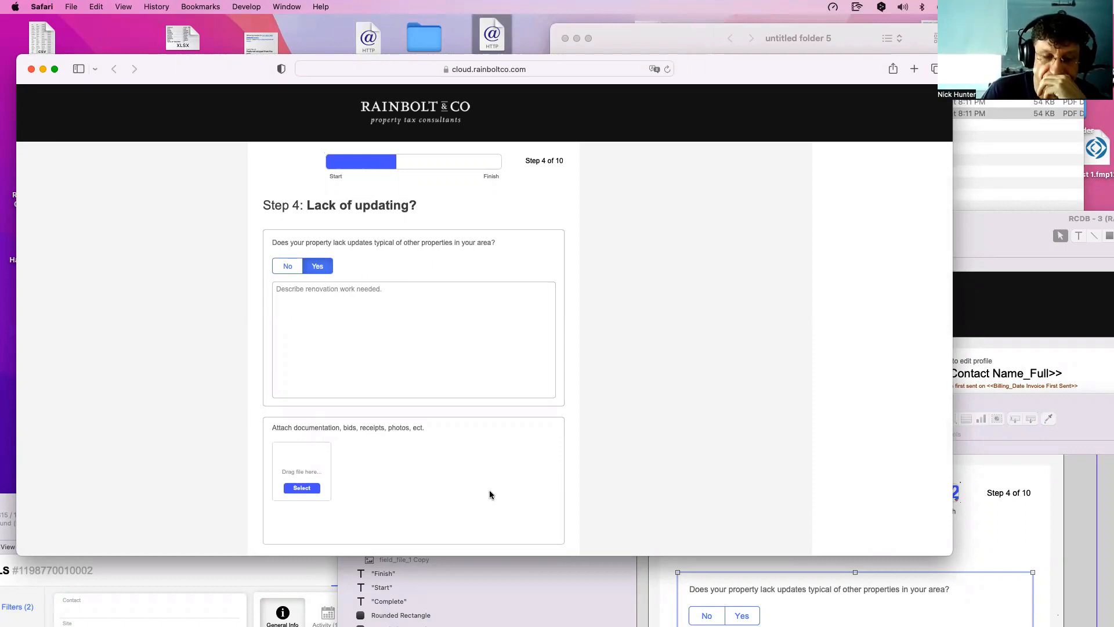
pyautogui.press('super+shift+4')
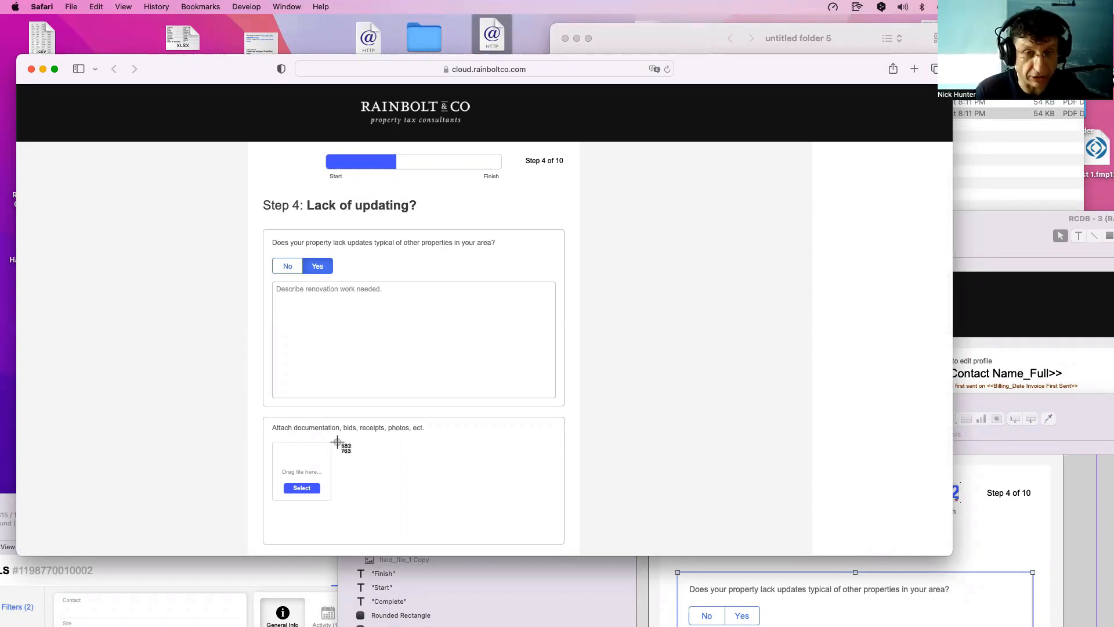
pyautogui.moveTo(339, 437); pyautogui.dragTo(560, 512)
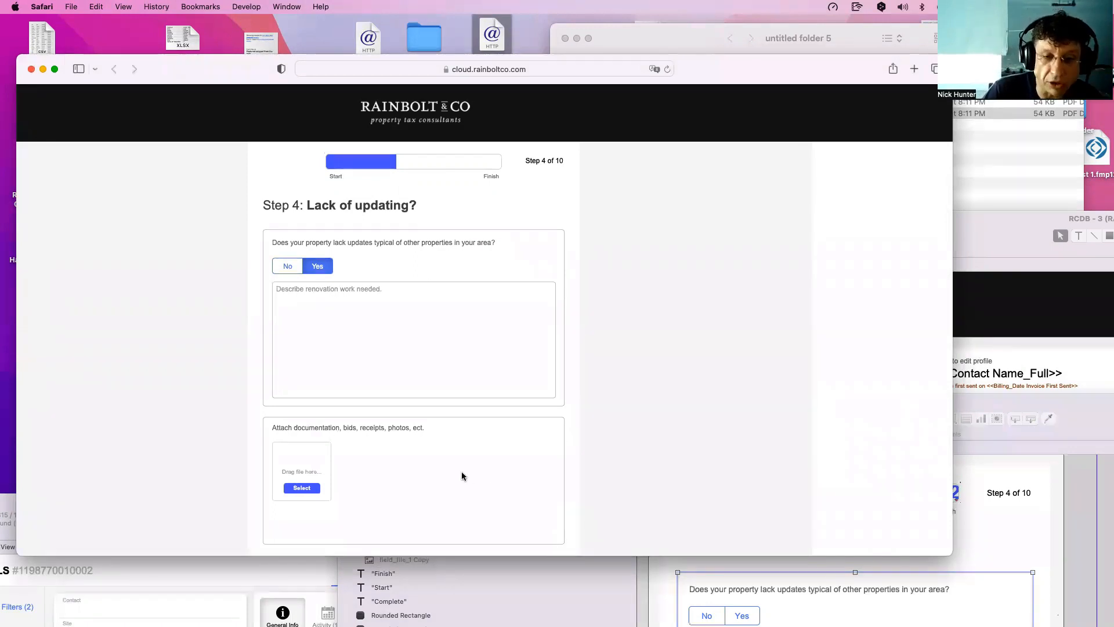
# Upload "300 dpi black and white (1).pdf" to the first attachment slot of the web form.
pyautogui.click(307, 489)
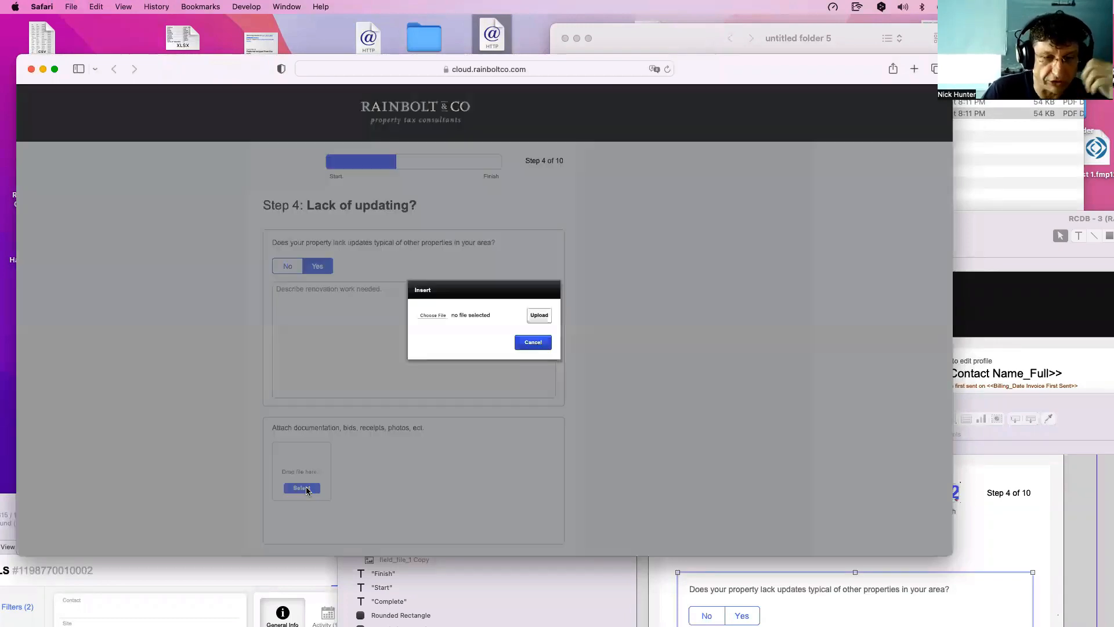
pyautogui.click(444, 314)
pyautogui.doubleClick(447, 254)
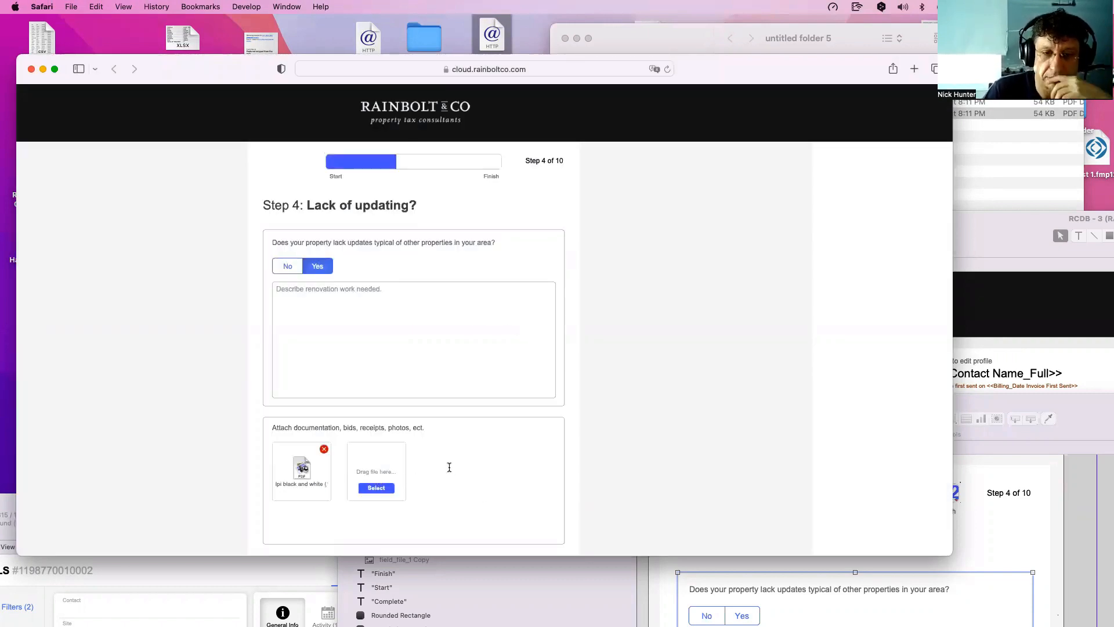
# Upload "300 dpi black and white (2).pdf" to the second attachment slot of the web form.
pyautogui.click(376, 488)
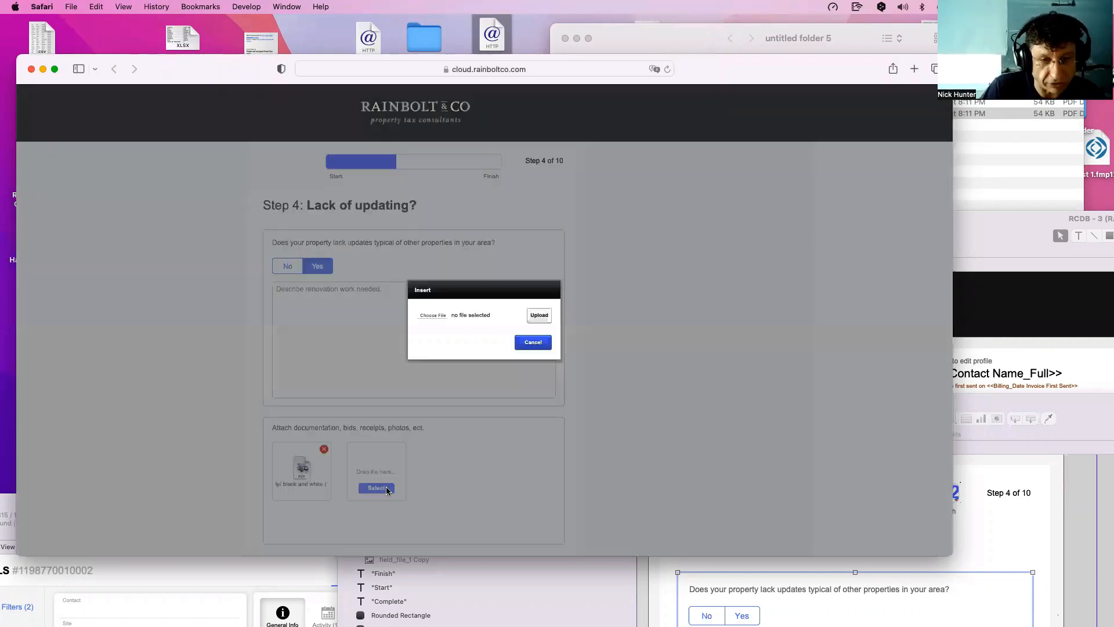
pyautogui.click(436, 316)
pyautogui.click(436, 263)
pyautogui.press('Return')
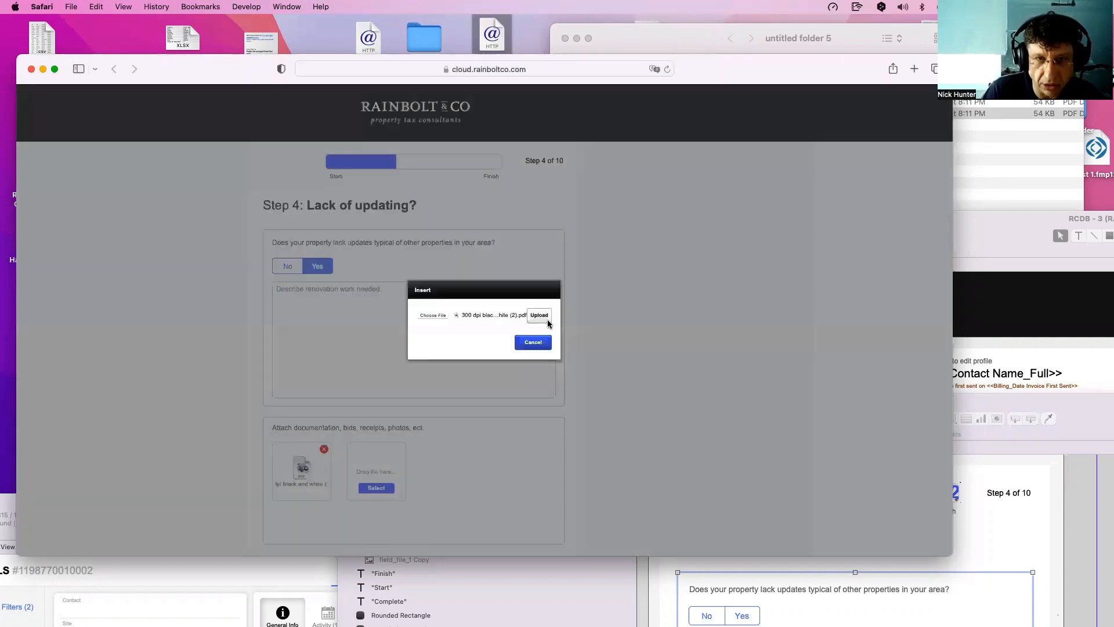
pyautogui.click(531, 339)
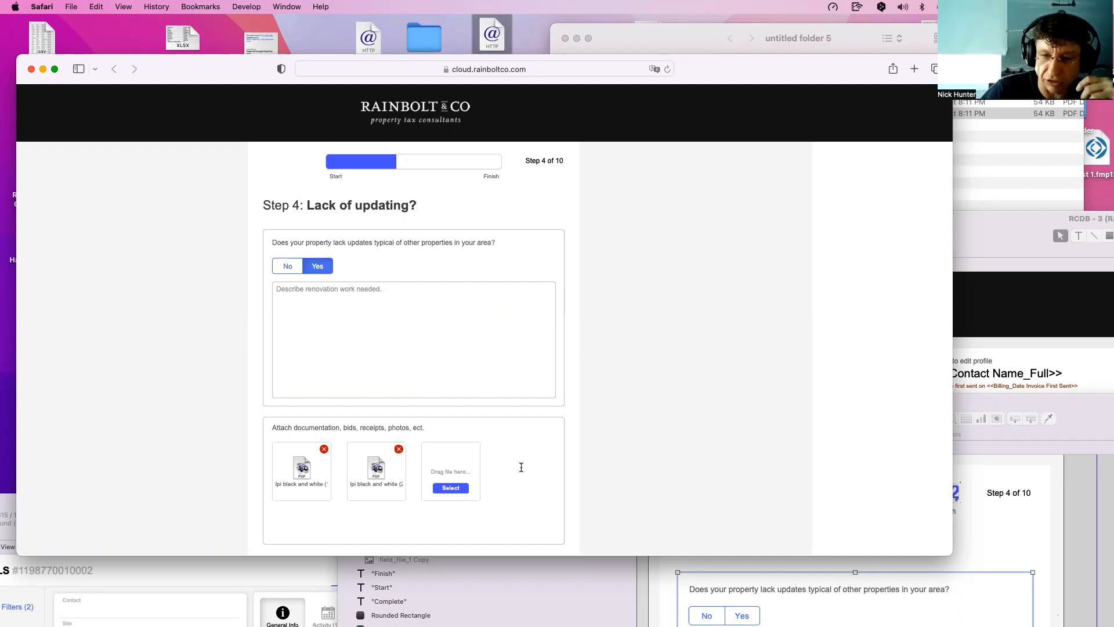
# Compare the web form's filled attachment slots with the corresponding portals in the FileMaker Pro layout.
pyautogui.moveTo(1044, 401); pyautogui.dragTo(762, 169)
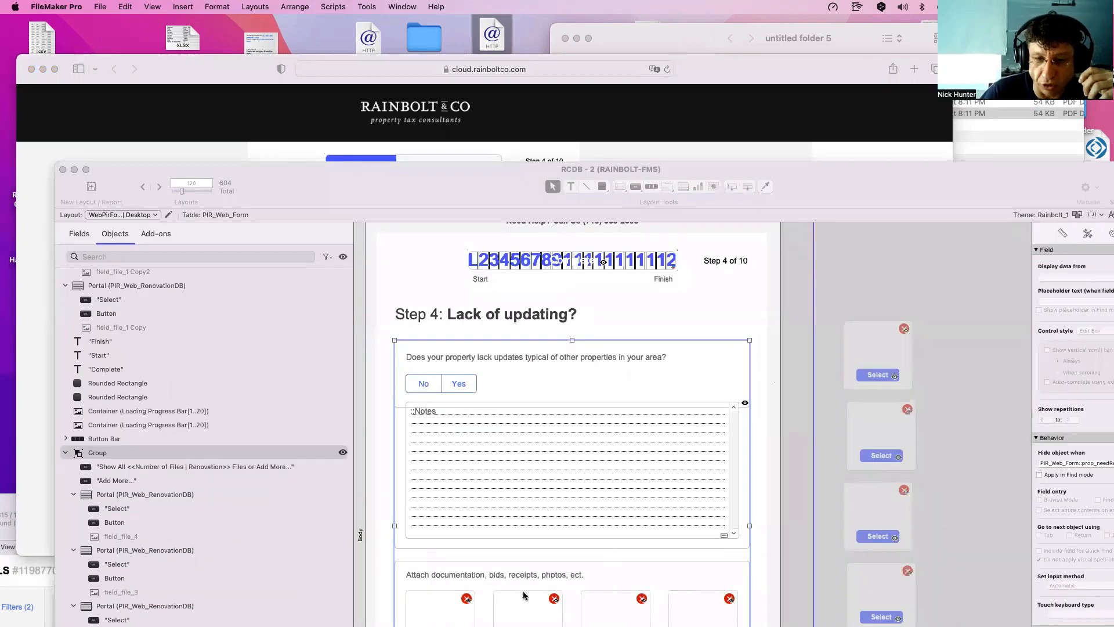
pyautogui.click(698, 376)
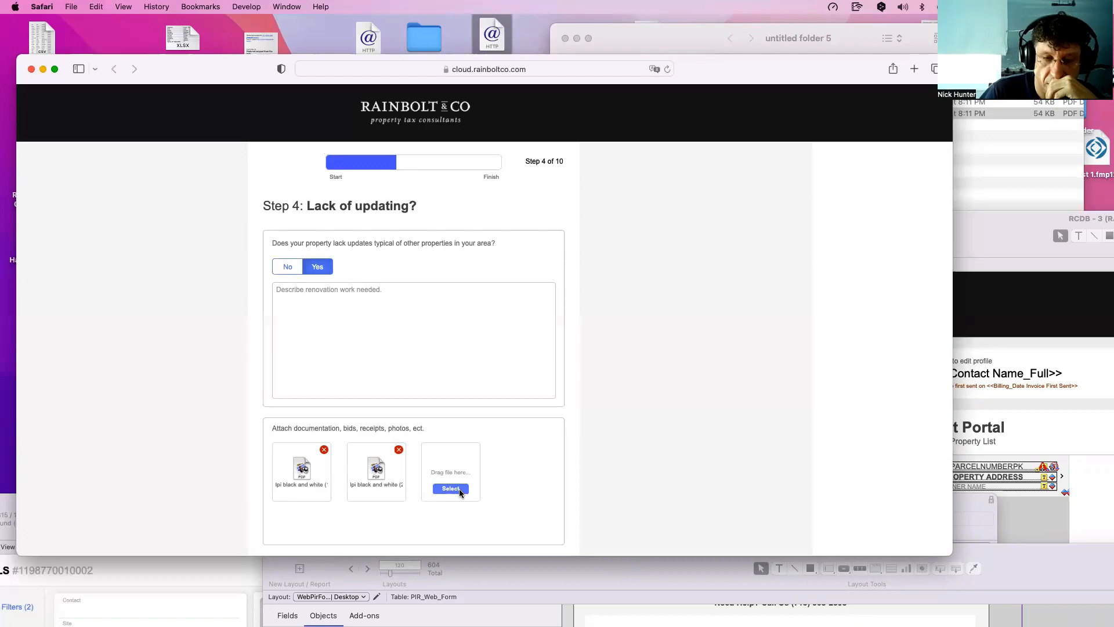
pyautogui.click(602, 558)
pyautogui.moveTo(629, 564); pyautogui.dragTo(507, 204)
pyautogui.scroll(-3, 621, 497)
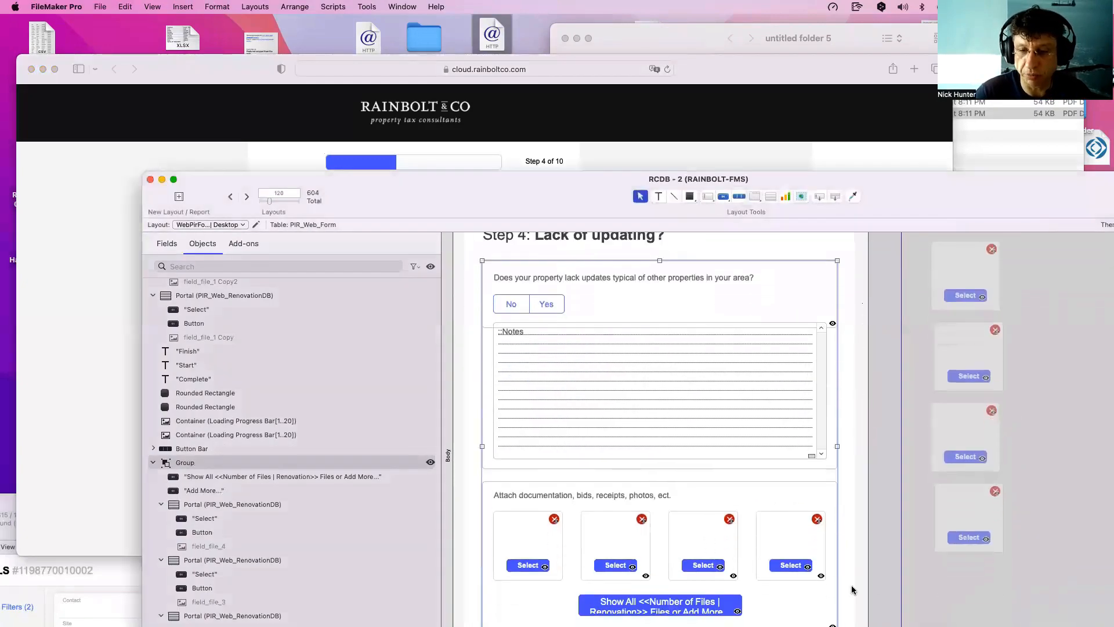
# Select all four attachment portals together in the Step 4 layout.
pyautogui.moveTo(900, 592); pyautogui.dragTo(473, 489)
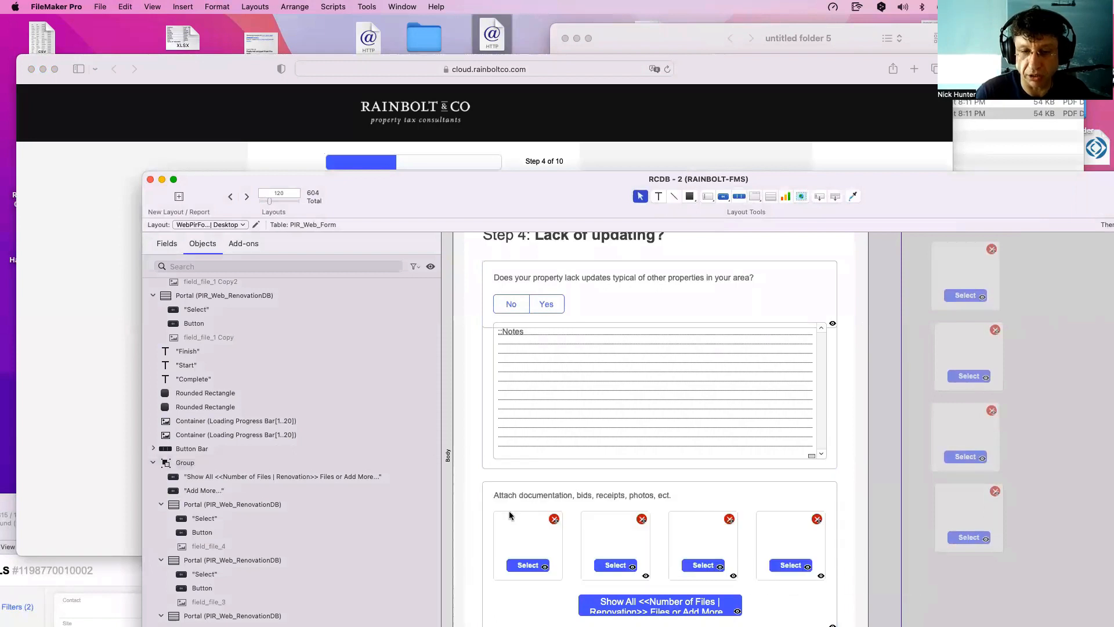
pyautogui.click(510, 510)
pyautogui.click(514, 518)
pyautogui.keyDown('shift'); pyautogui.click(601, 525); pyautogui.keyUp('shift')
pyautogui.keyDown('shift'); pyautogui.click(707, 533); pyautogui.keyUp('shift')
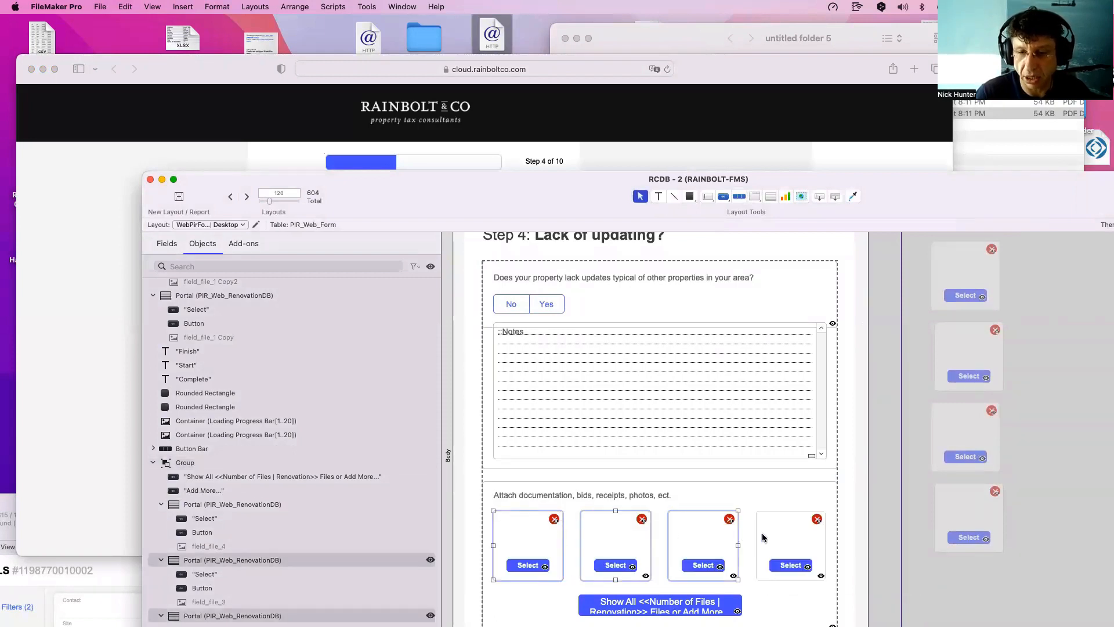
pyautogui.keyDown('shift'); pyautogui.click(763, 534); pyautogui.keyUp('shift')
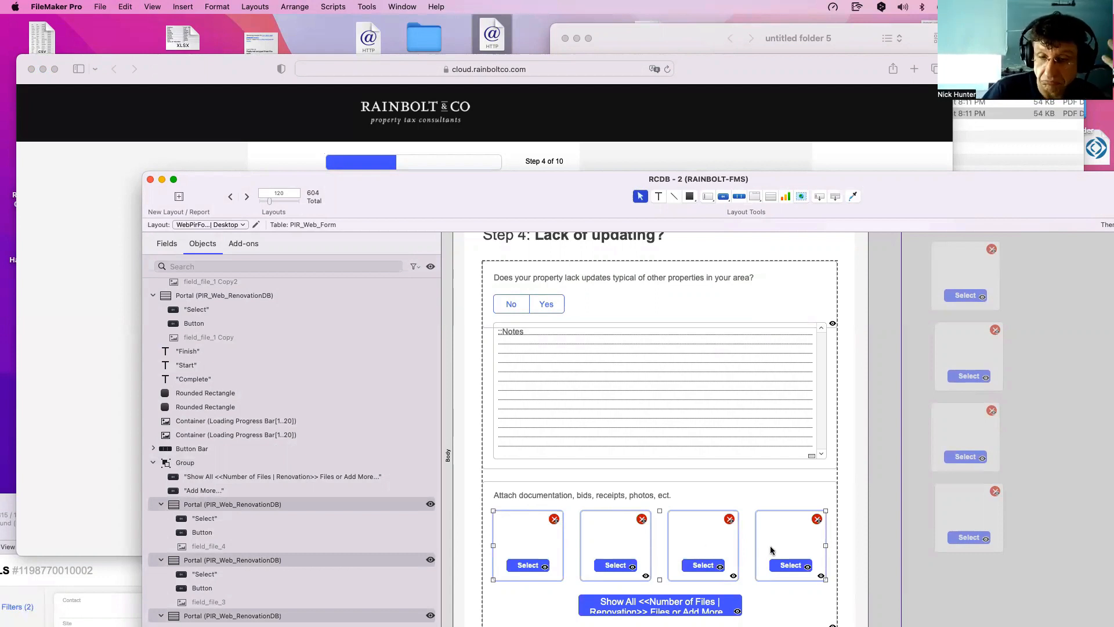
# Go through the attachment portals one by one and inspect the second portal's "Hide object when" calculation.
pyautogui.click(862, 540)
pyautogui.click(798, 554)
pyautogui.click(699, 543)
pyautogui.click(626, 543)
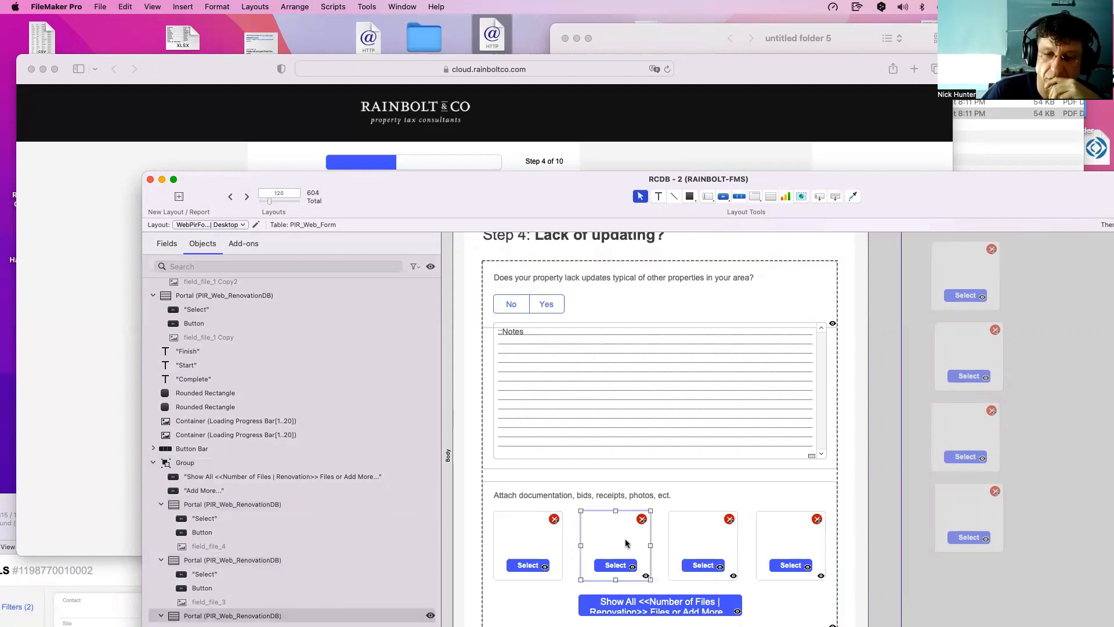
pyautogui.hscroll(2, 625, 539)
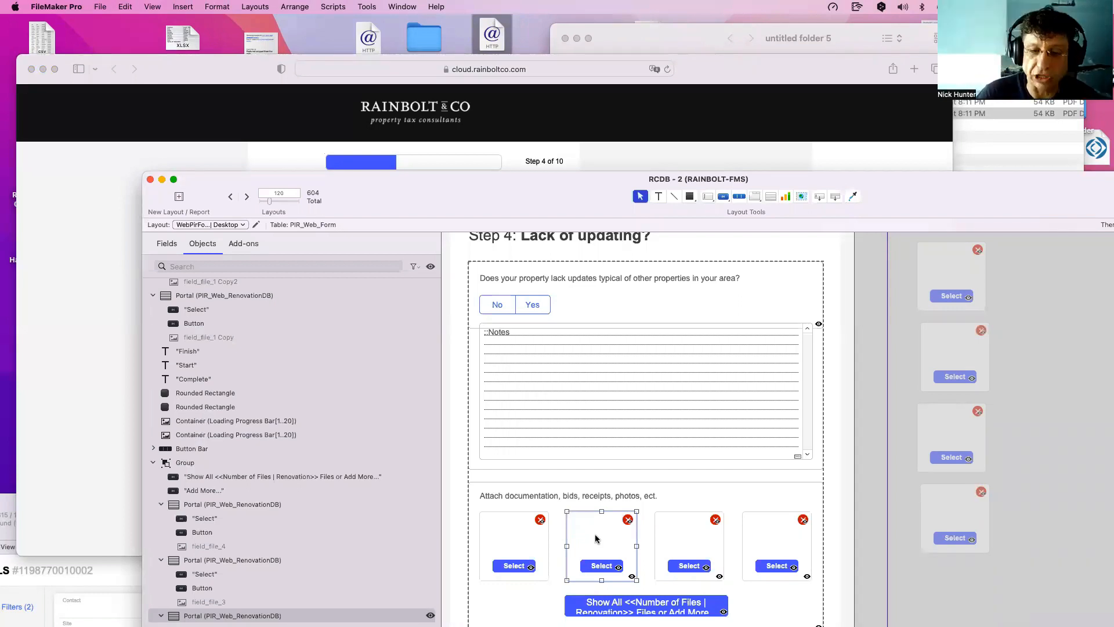
pyautogui.moveTo(510, 181); pyautogui.dragTo(391, 50)
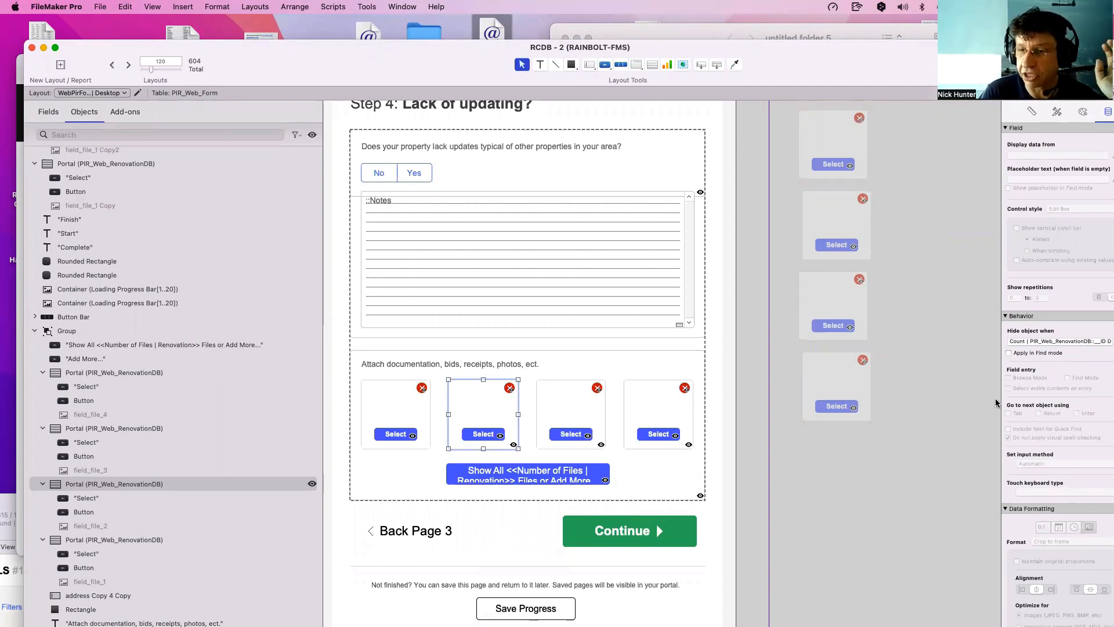
pyautogui.click(1021, 341)
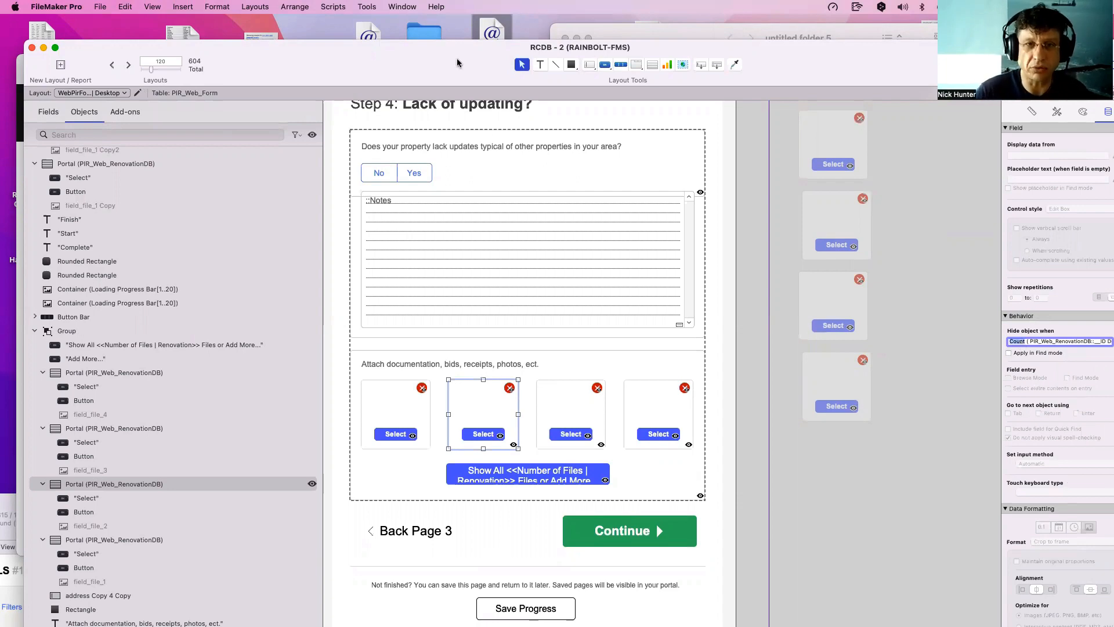
pyautogui.moveTo(456, 57); pyautogui.dragTo(579, 382)
pyautogui.click(423, 272)
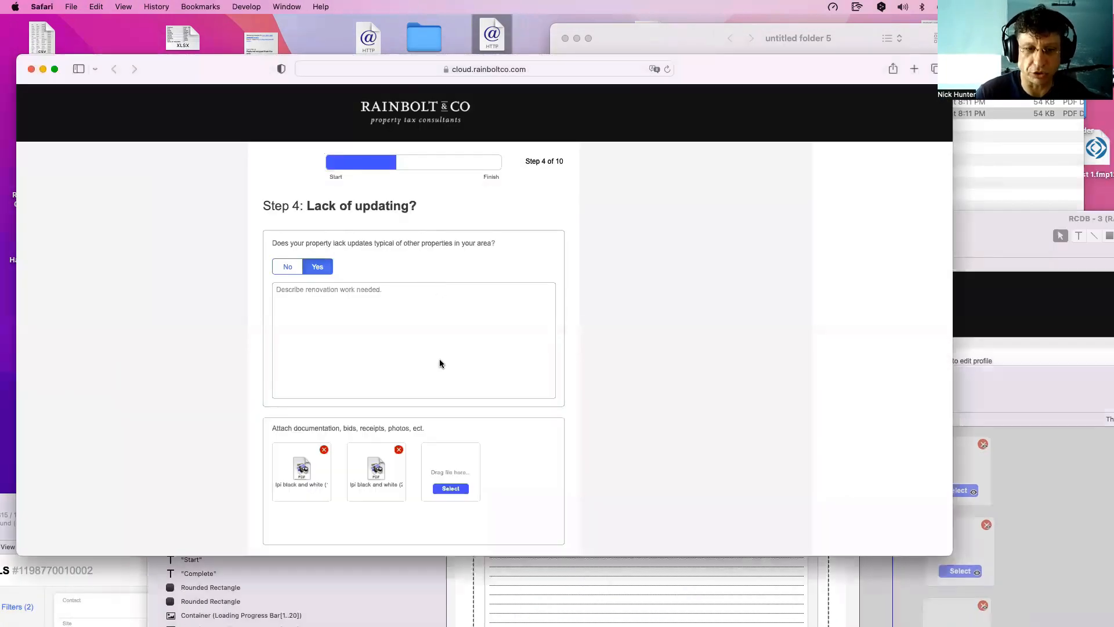
pyautogui.click(450, 488)
pyautogui.click(441, 316)
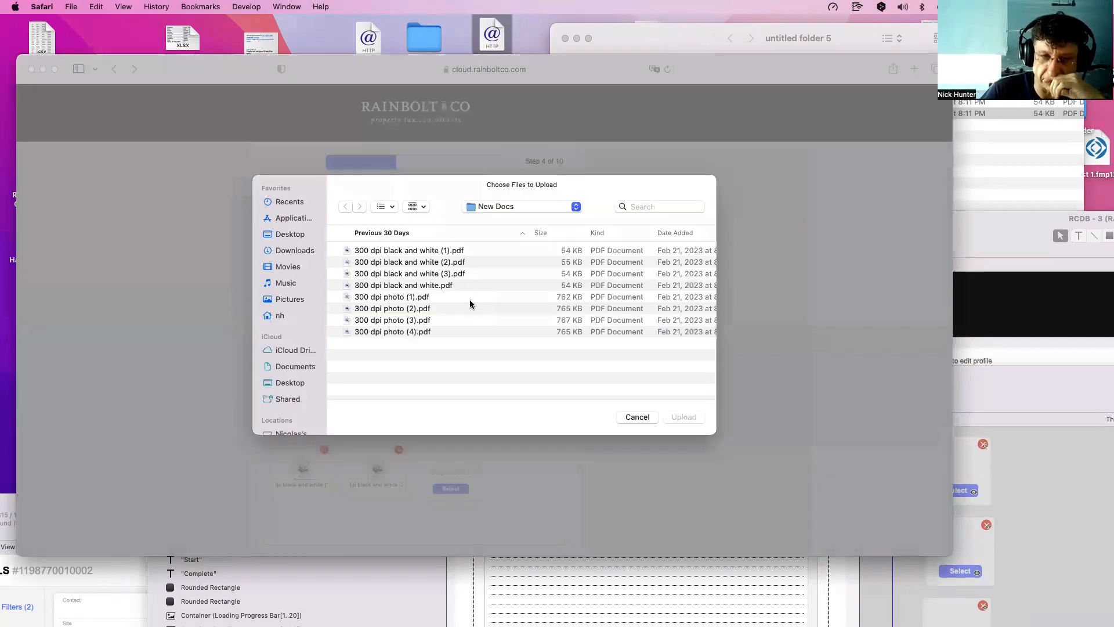
pyautogui.click(635, 417)
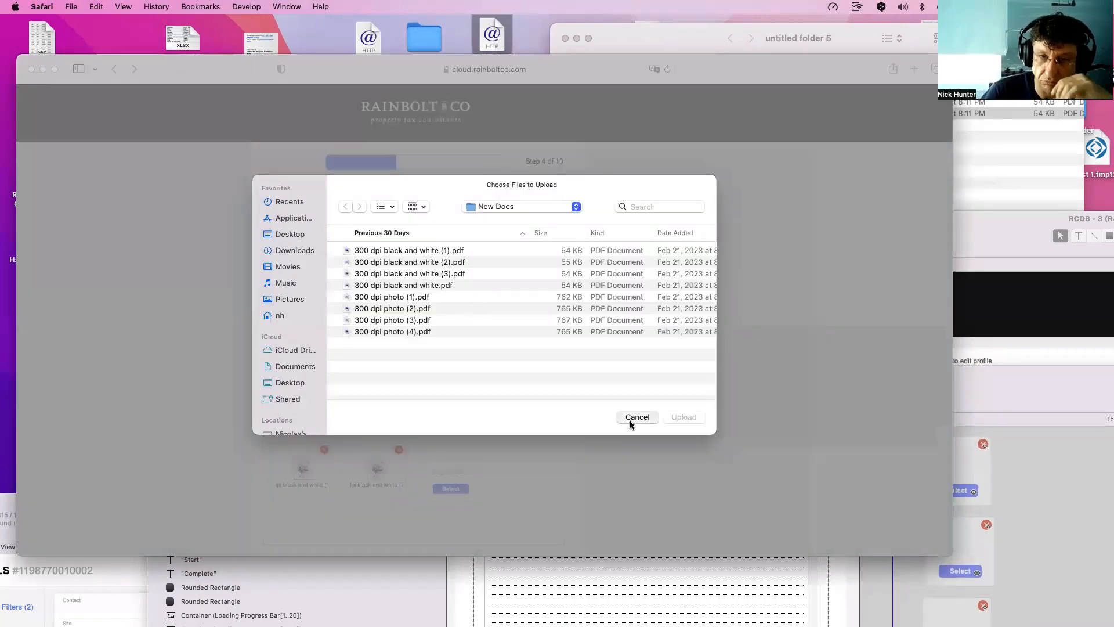
pyautogui.click(543, 343)
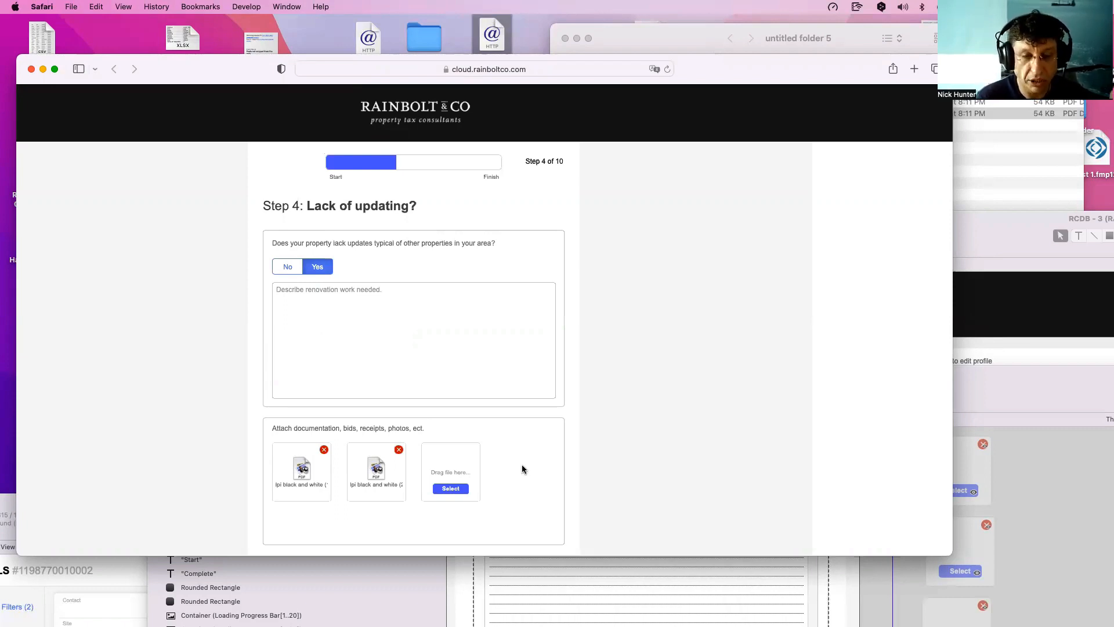
# Upload "300 dpi photo (1).pdf" to the third attachment slot of the web form.
pyautogui.click(1026, 473)
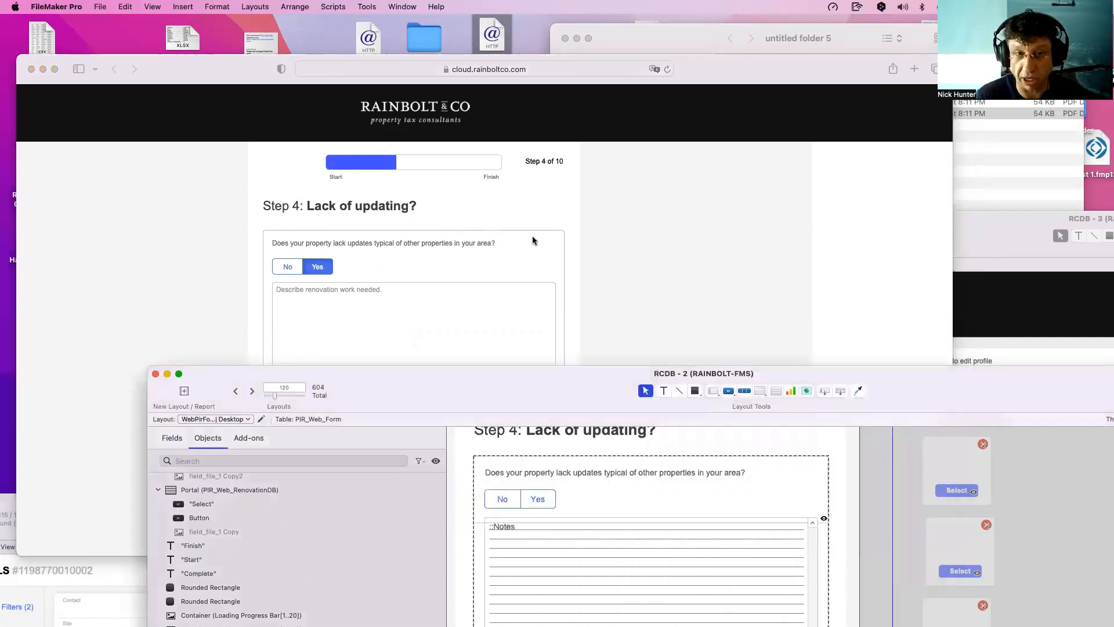
pyautogui.click(533, 241)
pyautogui.click(450, 488)
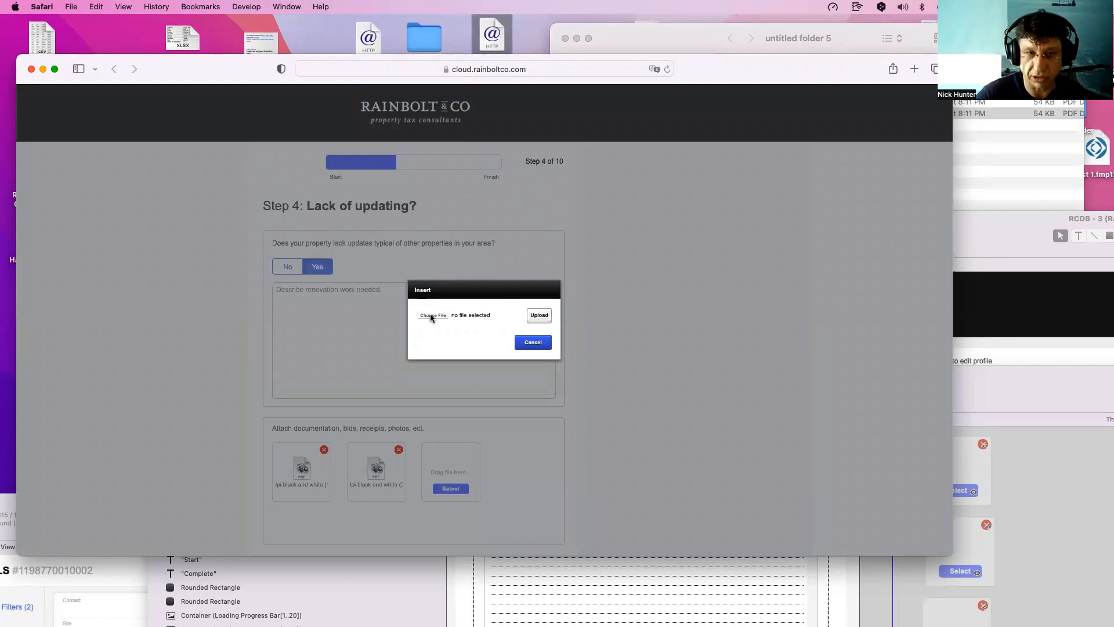
pyautogui.click(433, 315)
pyautogui.doubleClick(458, 291)
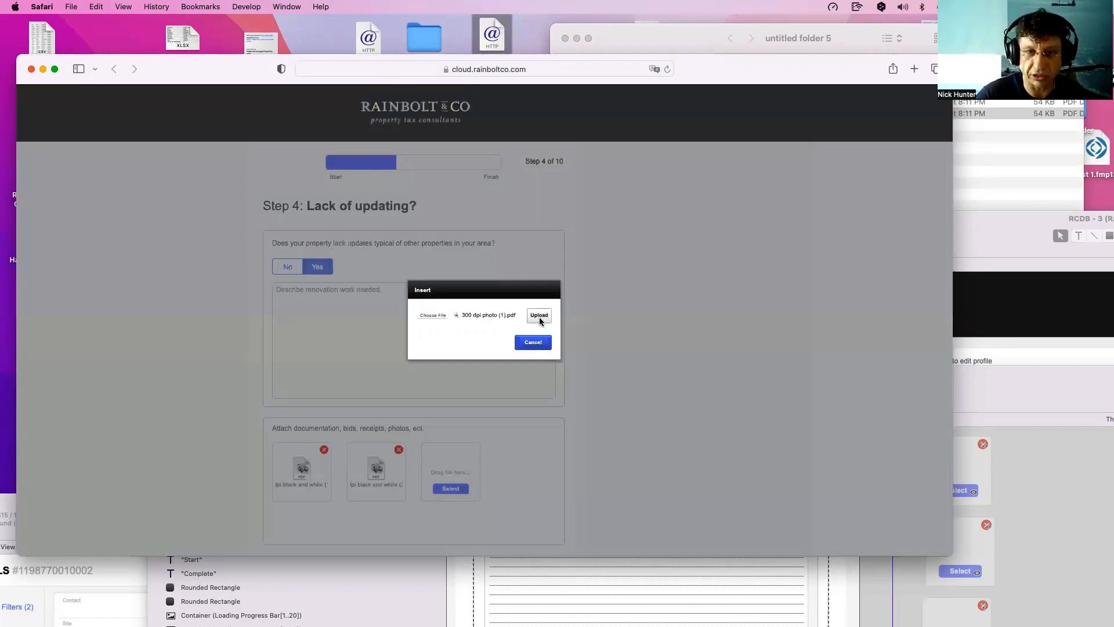
pyautogui.click(539, 317)
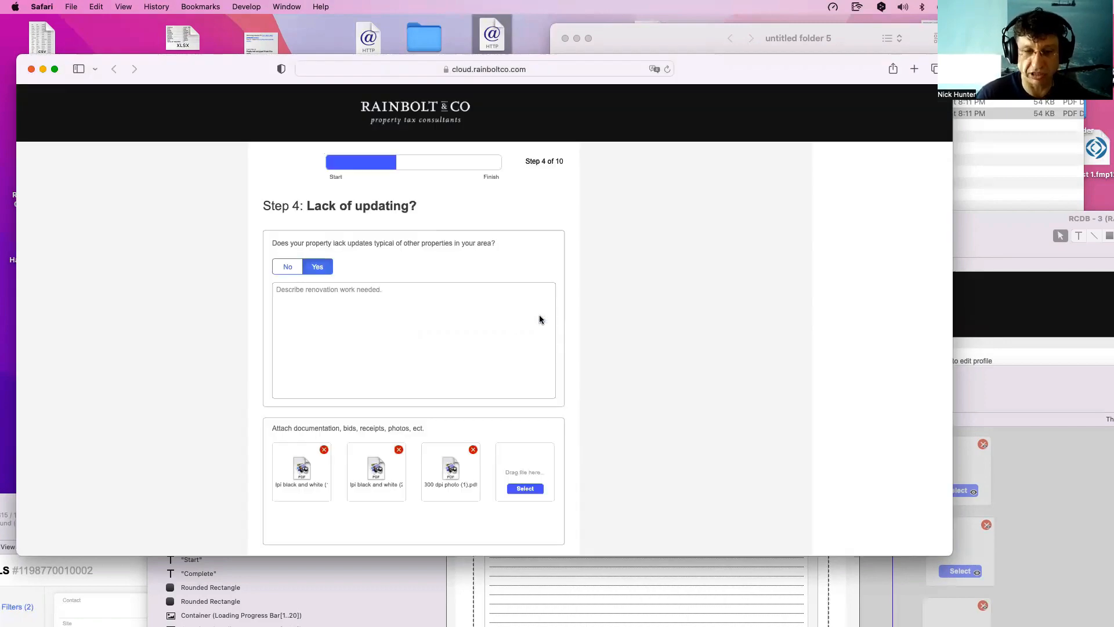
# Upload another black and white PDF to the web form's fourth attachment slot.
pyautogui.click(525, 488)
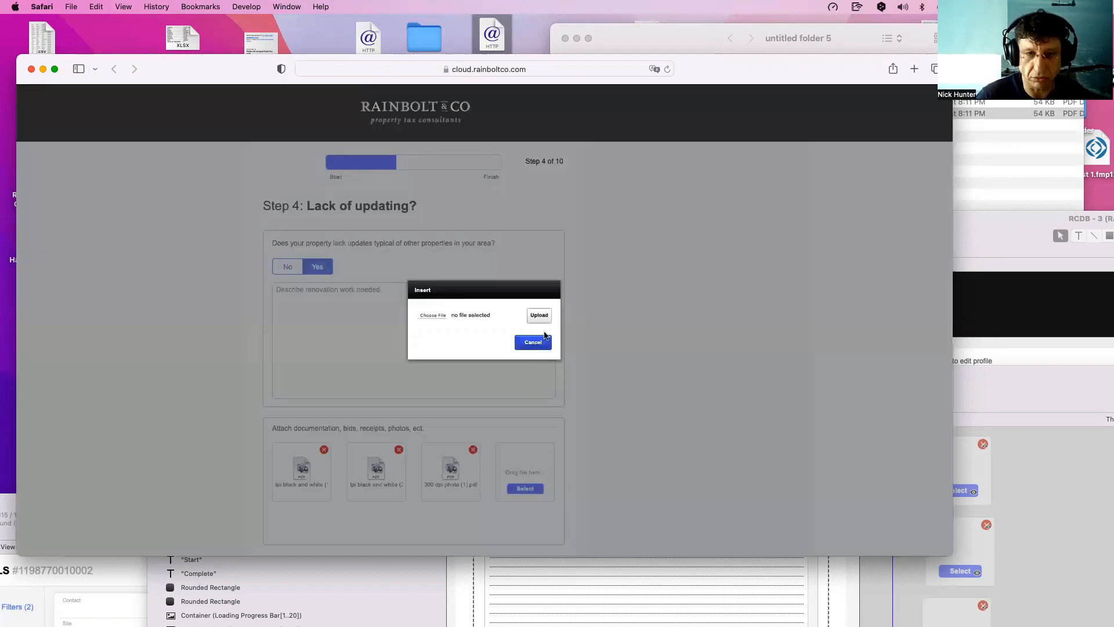
pyautogui.click(463, 314)
pyautogui.press('Return')
pyautogui.click(531, 313)
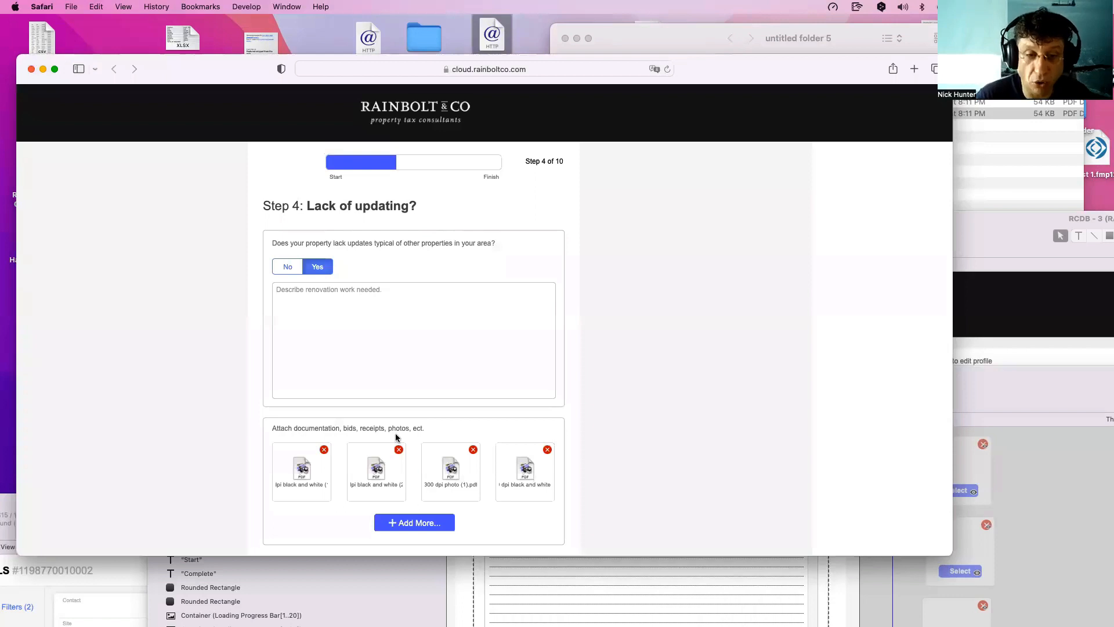
# Delete all four uploaded attachments from the web form one after another, confirming each deletion.
pyautogui.click(323, 450)
pyautogui.click(524, 345)
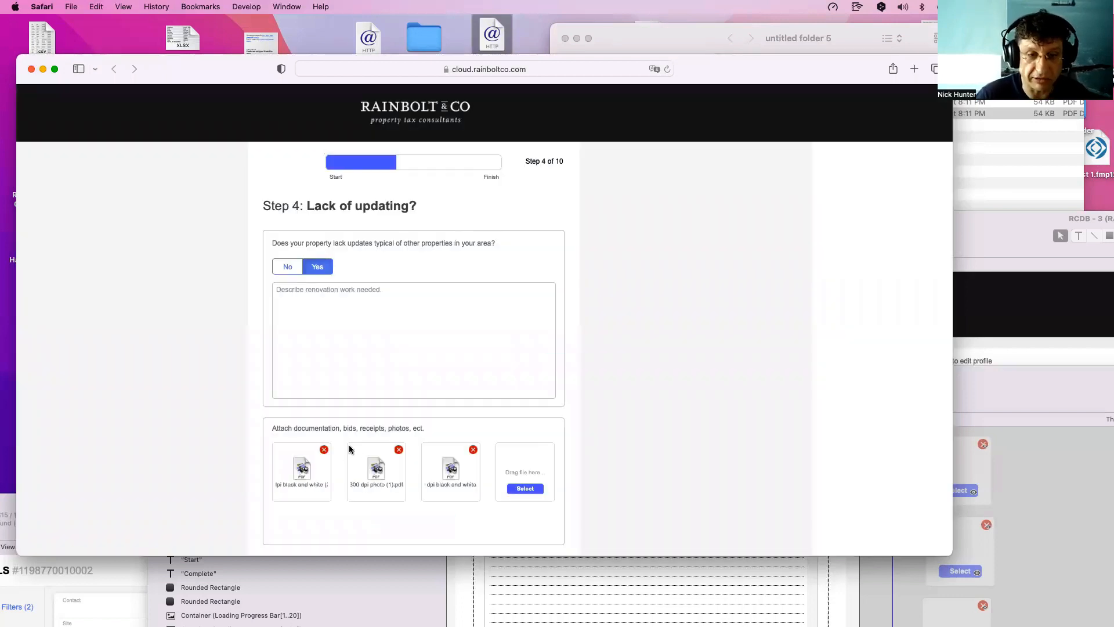
pyautogui.click(323, 450)
pyautogui.click(522, 345)
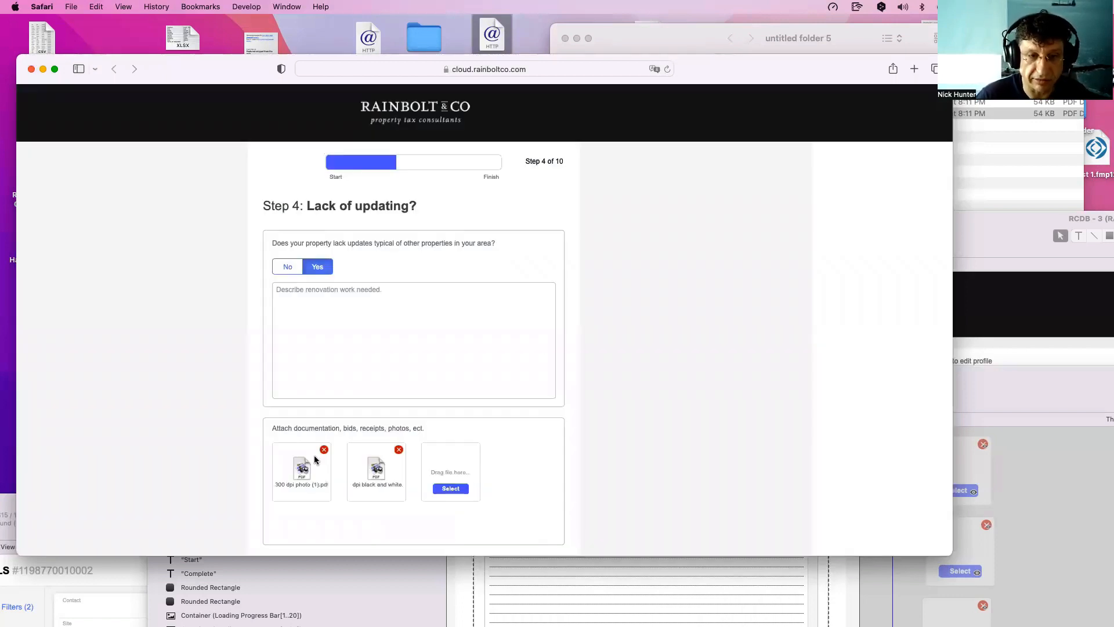
pyautogui.click(324, 450)
pyautogui.click(519, 344)
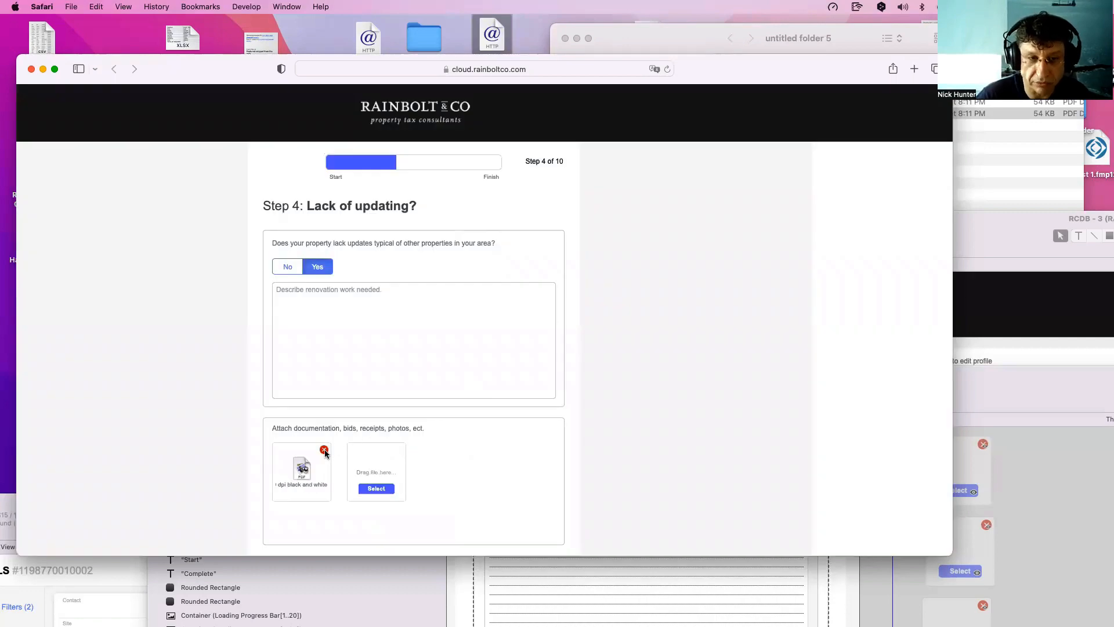
pyautogui.click(323, 450)
pyautogui.click(524, 347)
# Switch to the FileMaker Pro Step 4 layout and compare the hide conditions of the first two attachment portals.
pyautogui.moveTo(214, 78); pyautogui.dragTo(250, 74)
pyautogui.click(1107, 551)
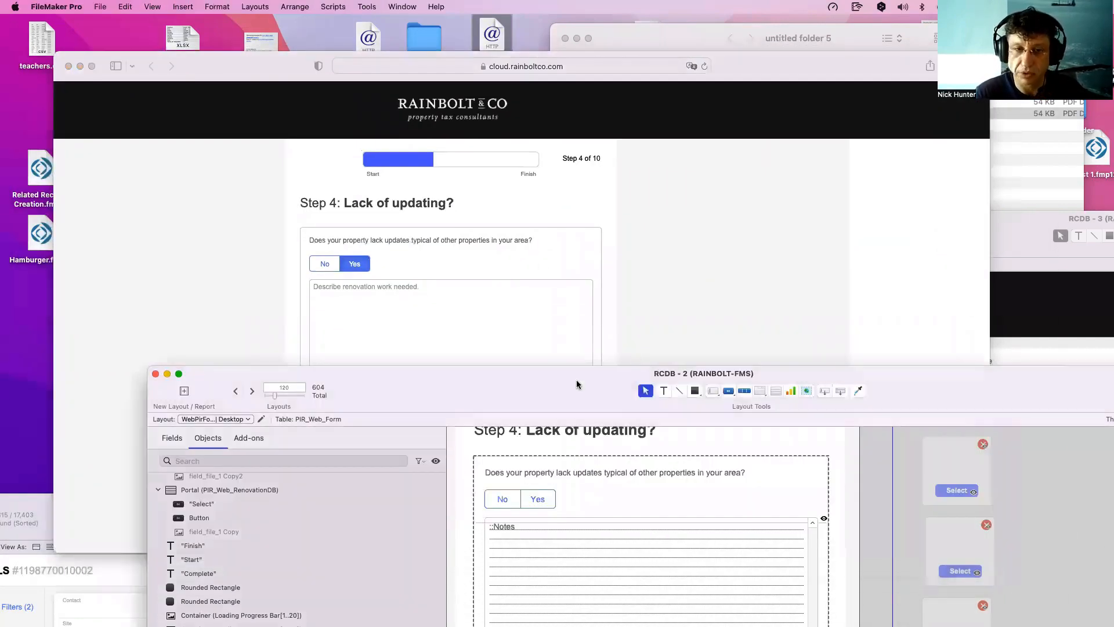
pyautogui.moveTo(577, 381); pyautogui.dragTo(462, 158)
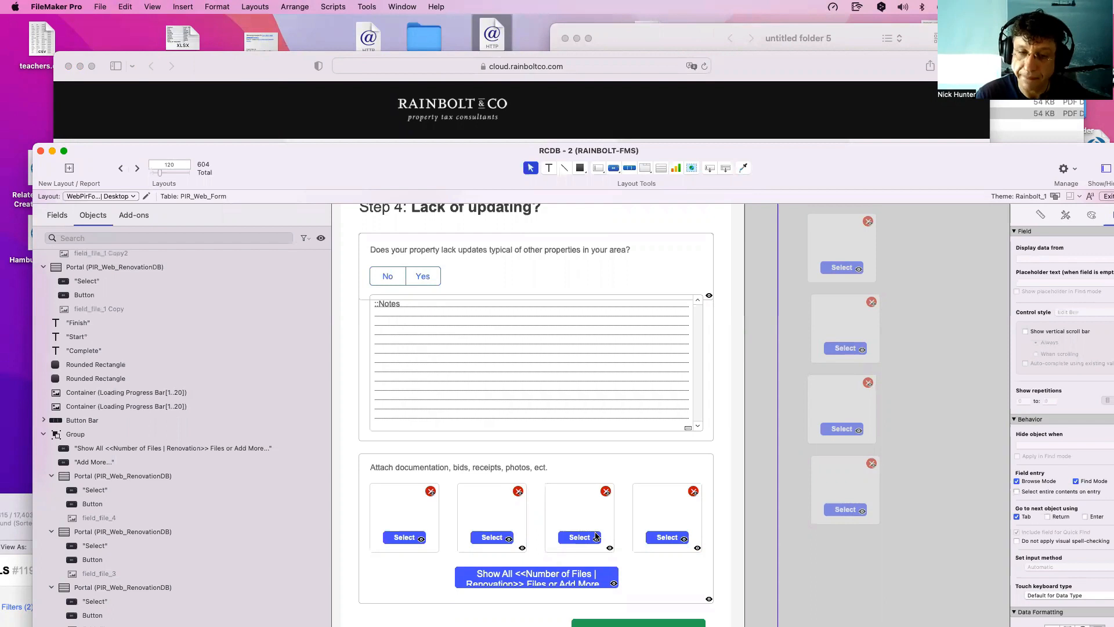
pyautogui.click(412, 541)
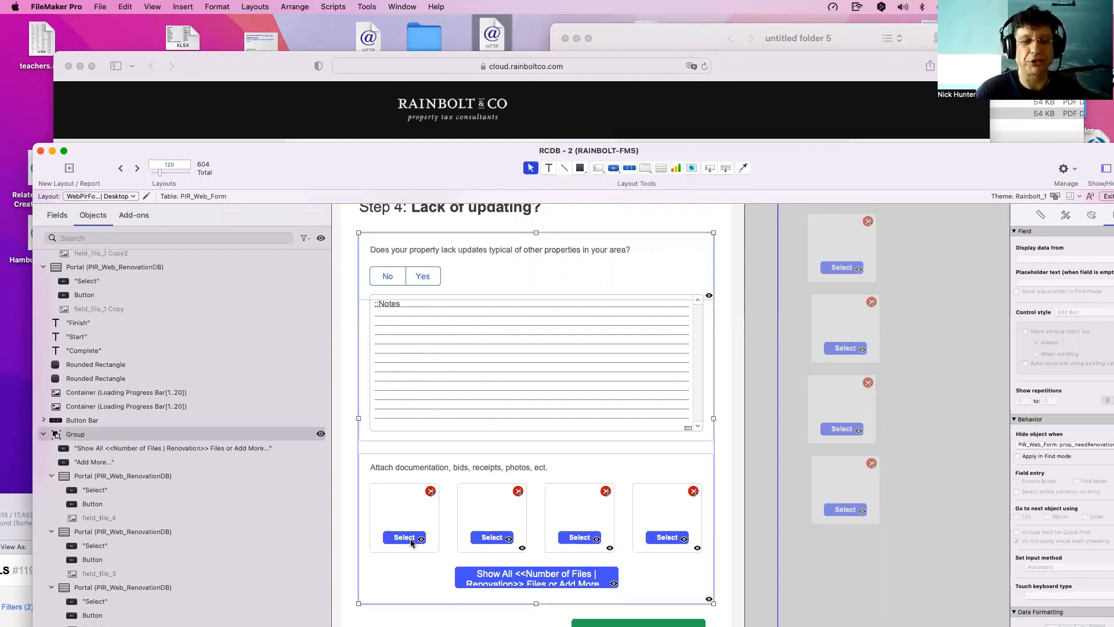
pyautogui.click(411, 540)
pyautogui.click(416, 520)
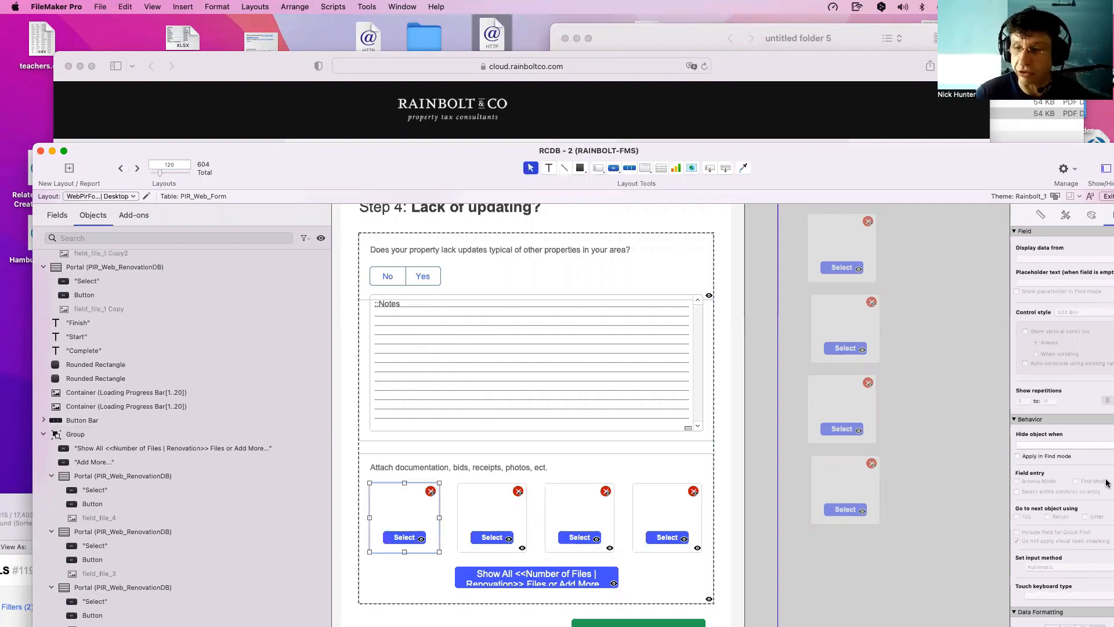
pyautogui.click(511, 512)
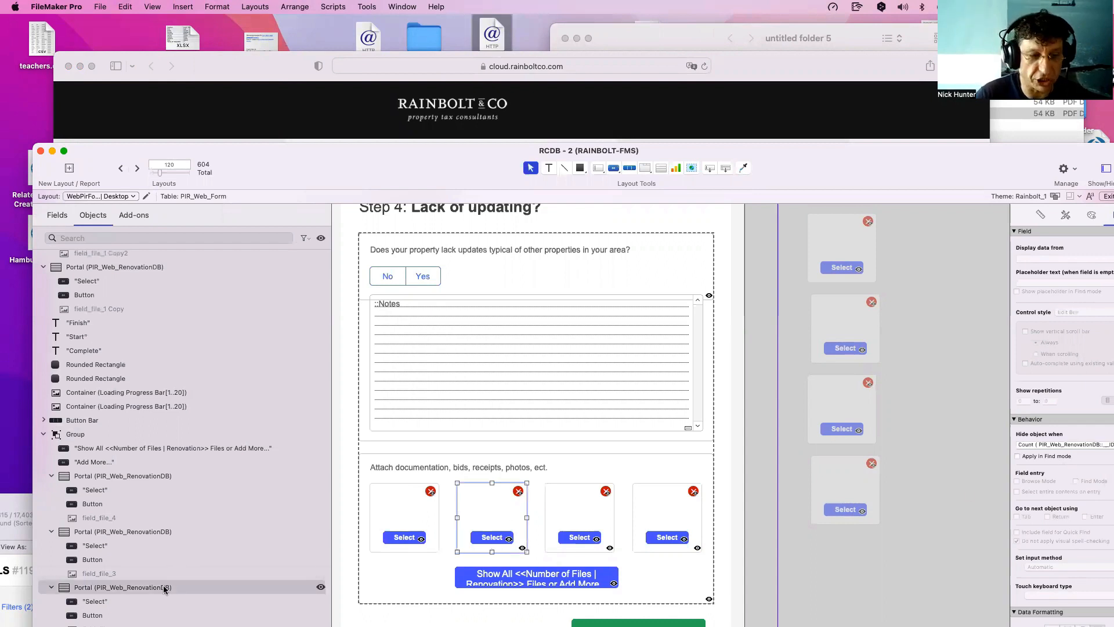
# Examine the second attachment portal's nested objects: its Select label, its button and the field_file_2 container.
pyautogui.scroll(-2, 163, 584)
pyautogui.click(160, 533)
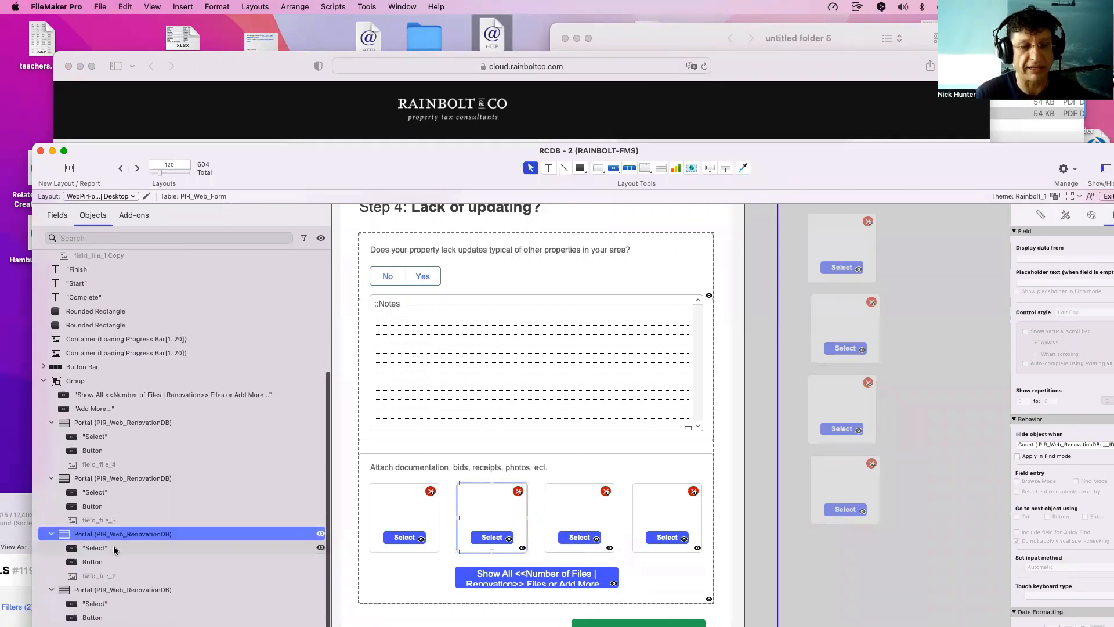
pyautogui.moveTo(113, 546); pyautogui.dragTo(111, 576)
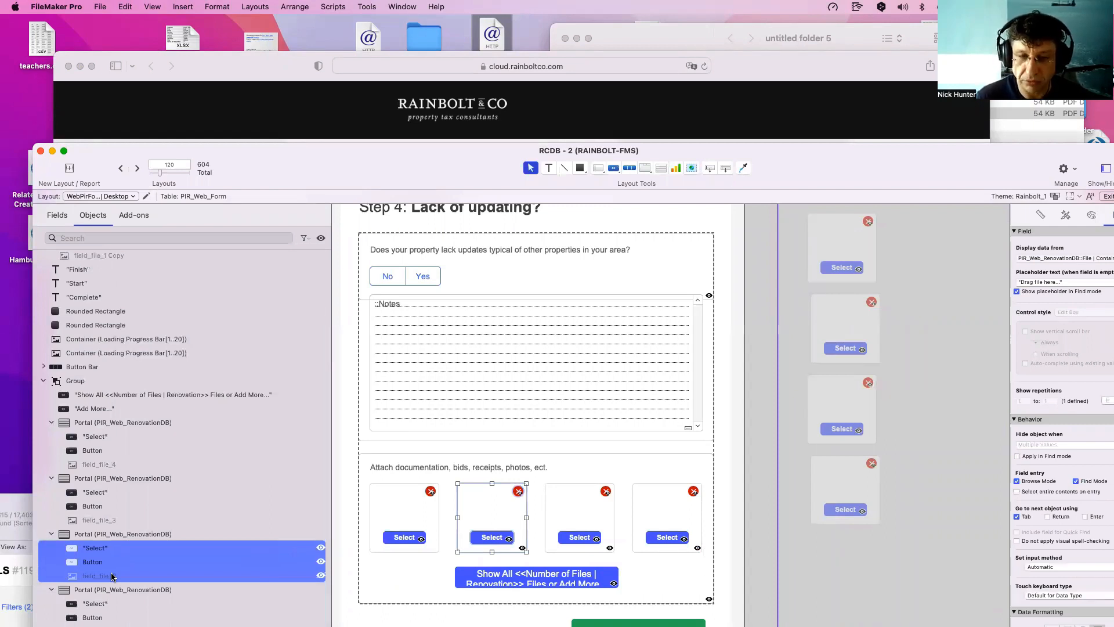
pyautogui.scroll(1, 112, 576)
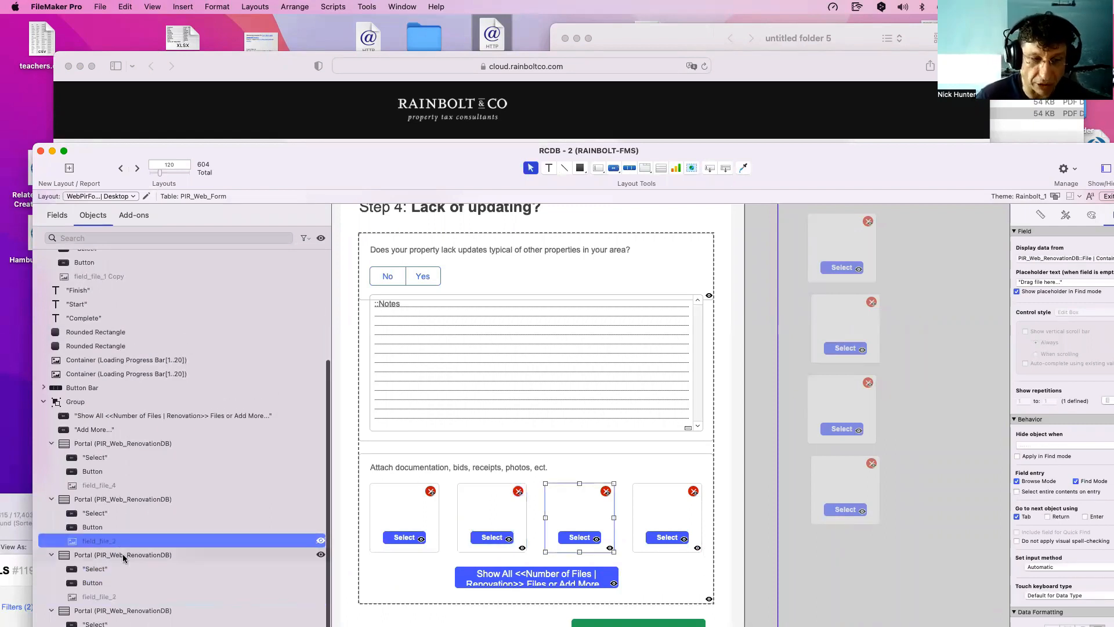
pyautogui.click(123, 554)
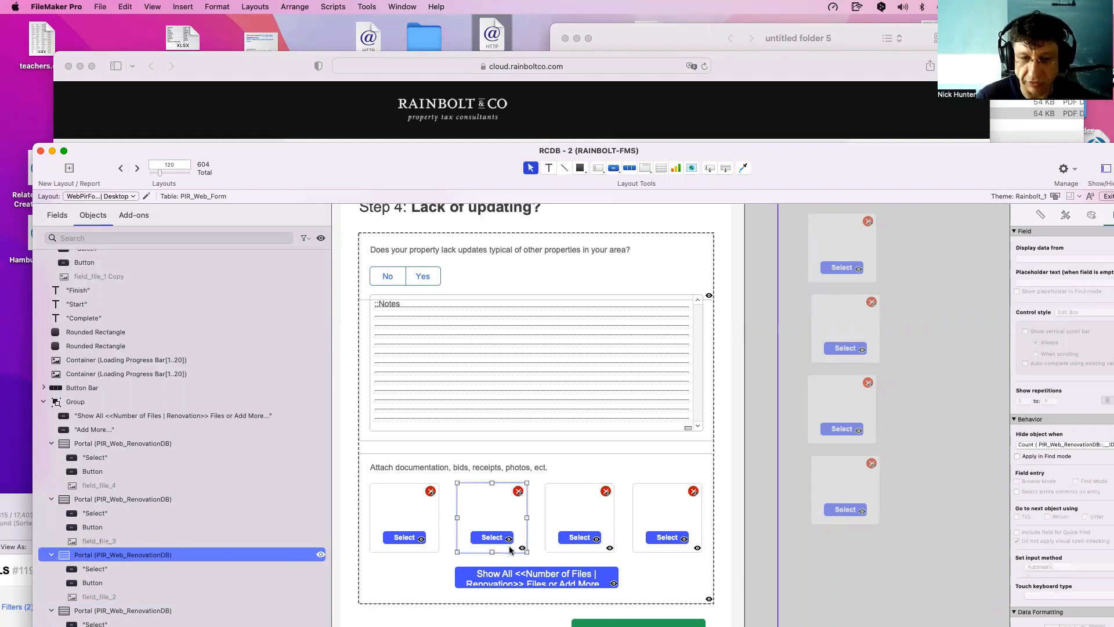
pyautogui.click(163, 568)
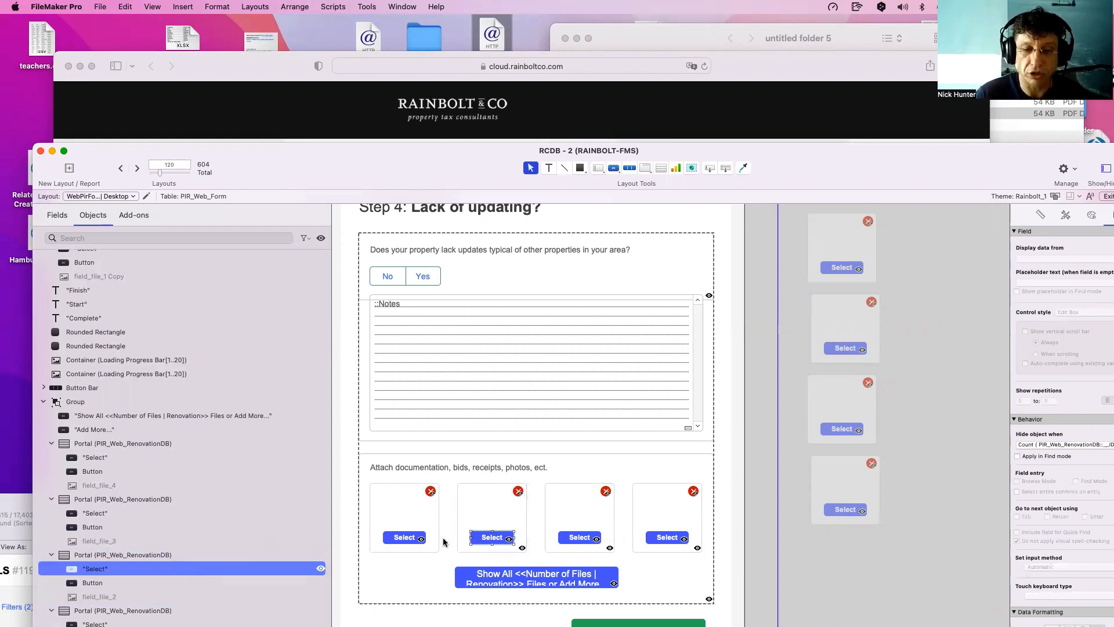
# Inspect the script and parameter assigned to the first attachment slot's Select button, keeping its setup clear of the portals.
pyautogui.doubleClick(409, 538)
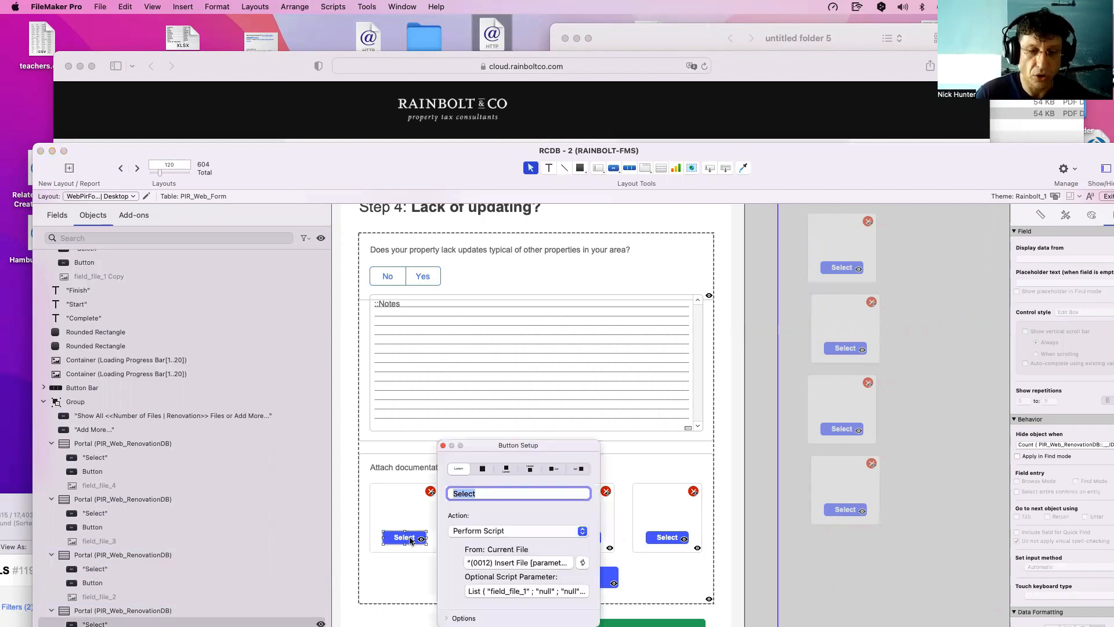
pyautogui.click(538, 563)
pyautogui.click(652, 462)
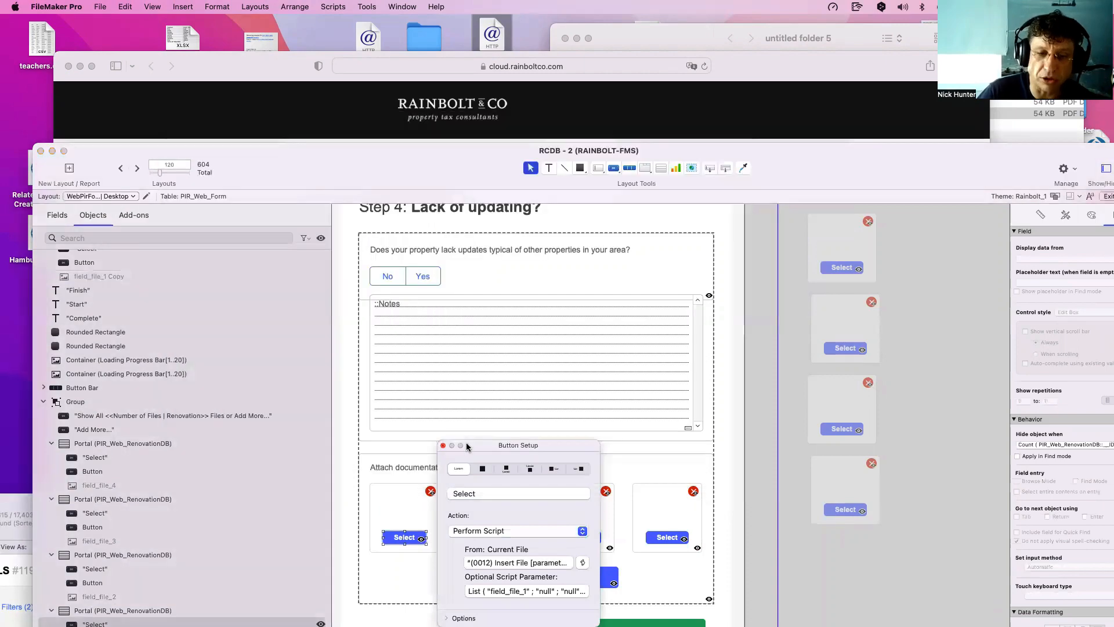
pyautogui.moveTo(473, 447); pyautogui.dragTo(818, 397)
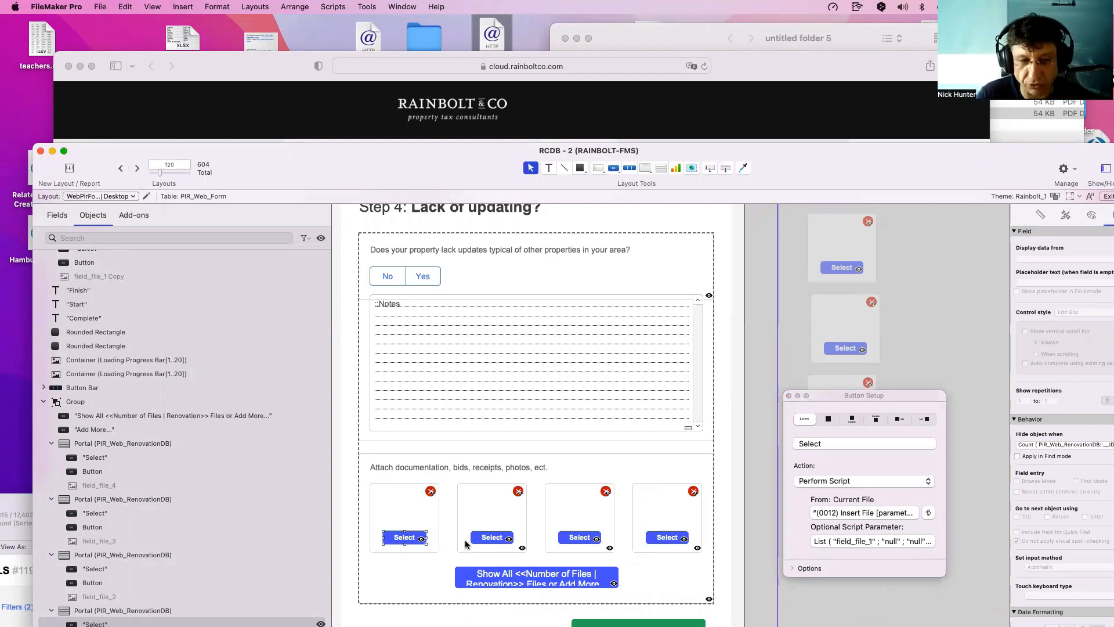
# Go through the Select buttons of the second, third and fourth attachment portals in the layout.
pyautogui.click(485, 541)
pyautogui.click(582, 539)
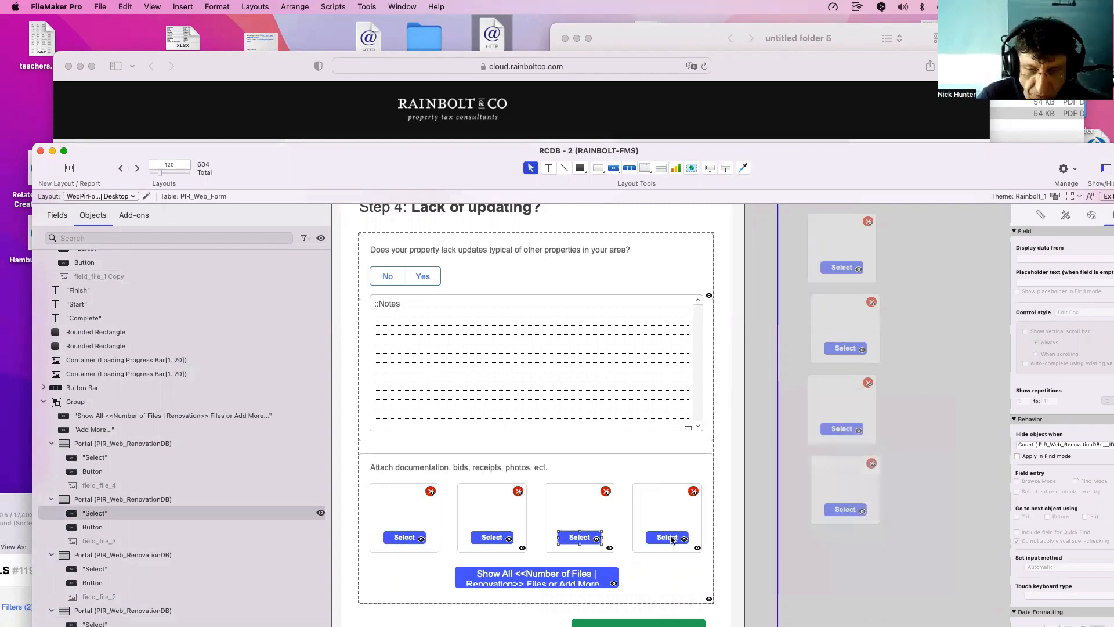
pyautogui.click(672, 538)
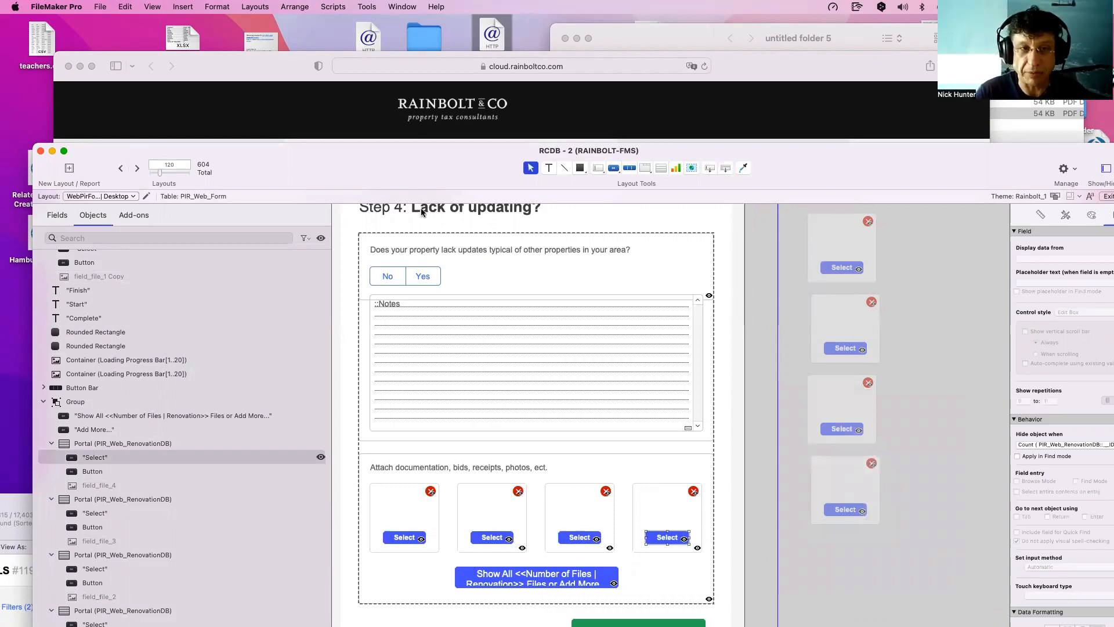
pyautogui.moveTo(186, 188); pyautogui.dragTo(178, 98)
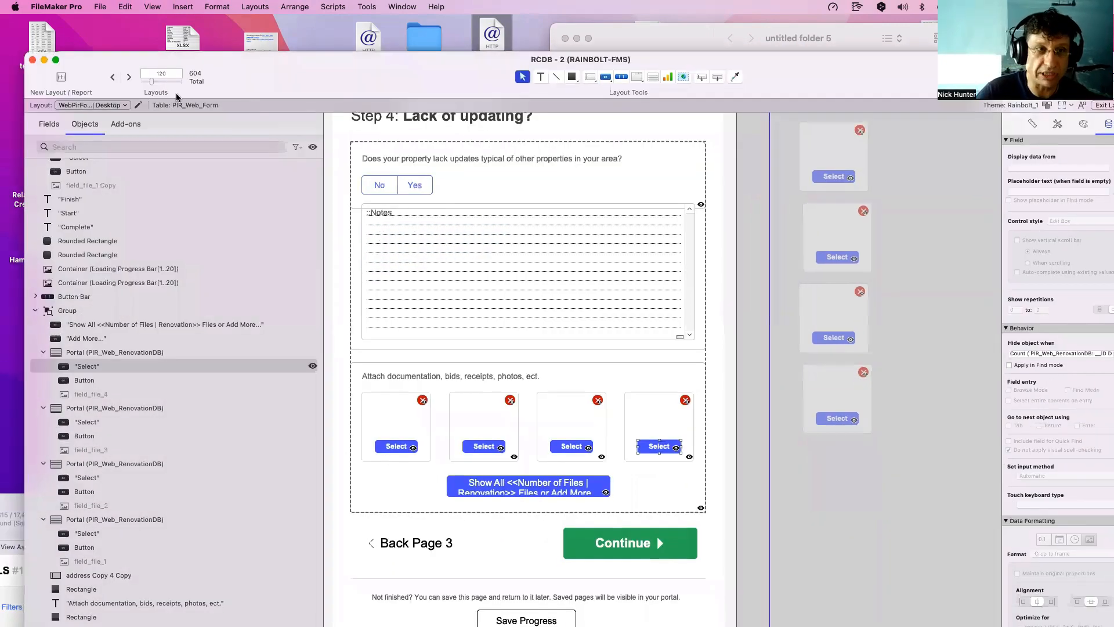
pyautogui.click(129, 78)
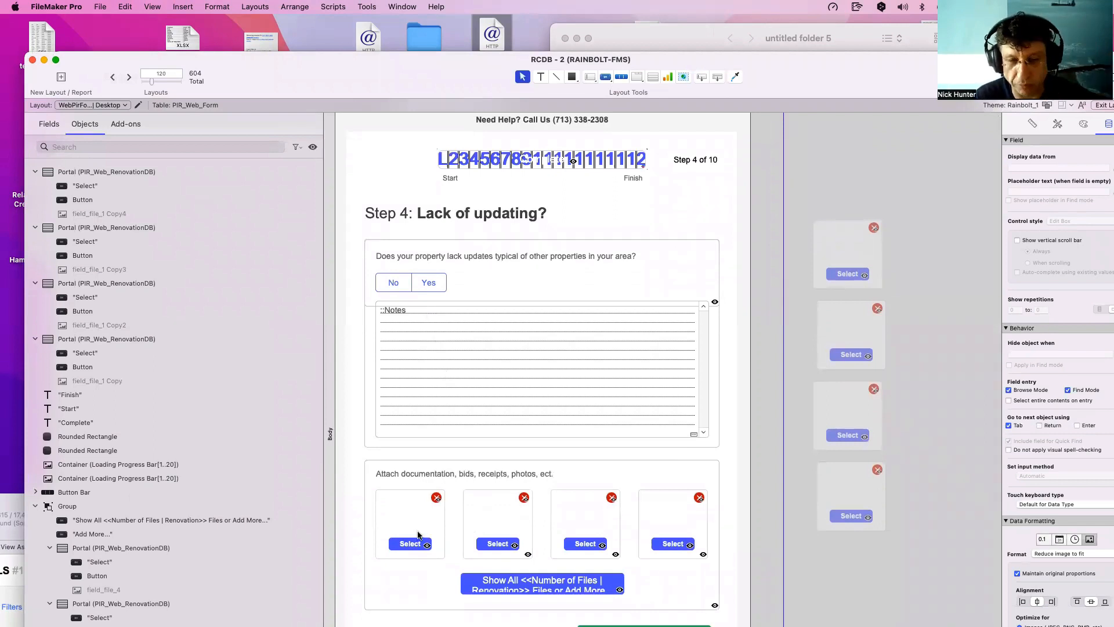
# Review the button setup of the first portal's Select button once more and close it.
pyautogui.click(419, 547)
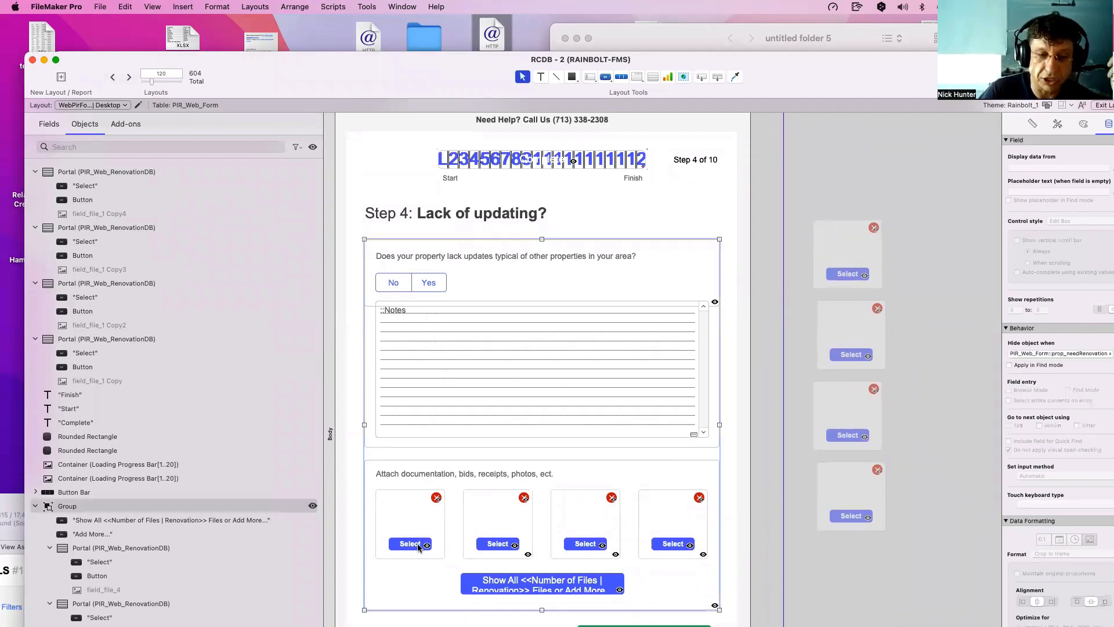
pyautogui.doubleClick(419, 547)
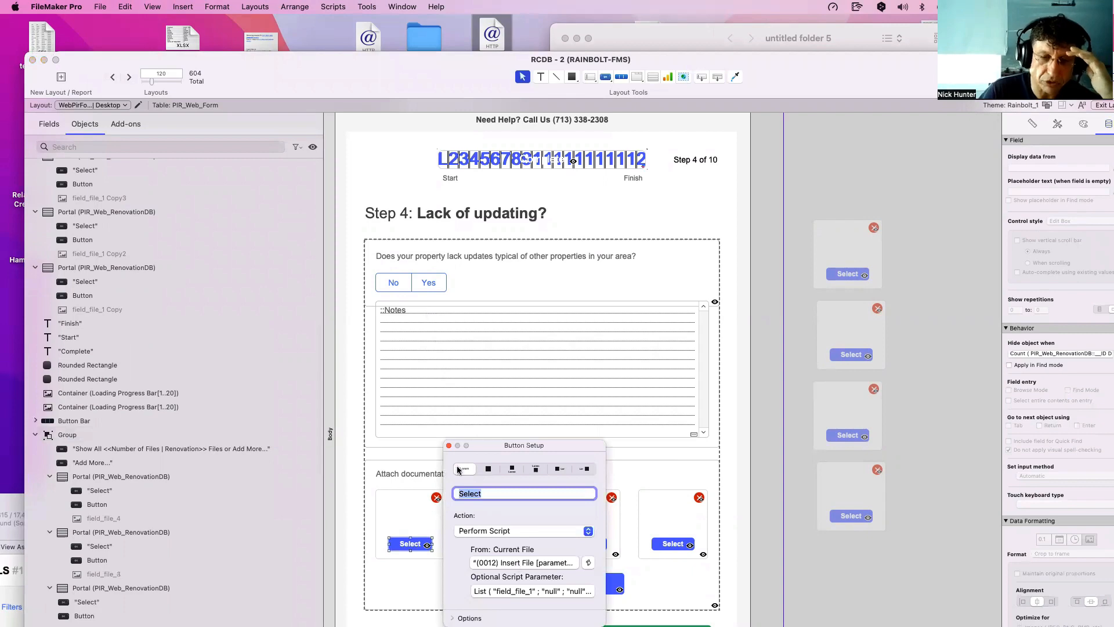
pyautogui.click(448, 444)
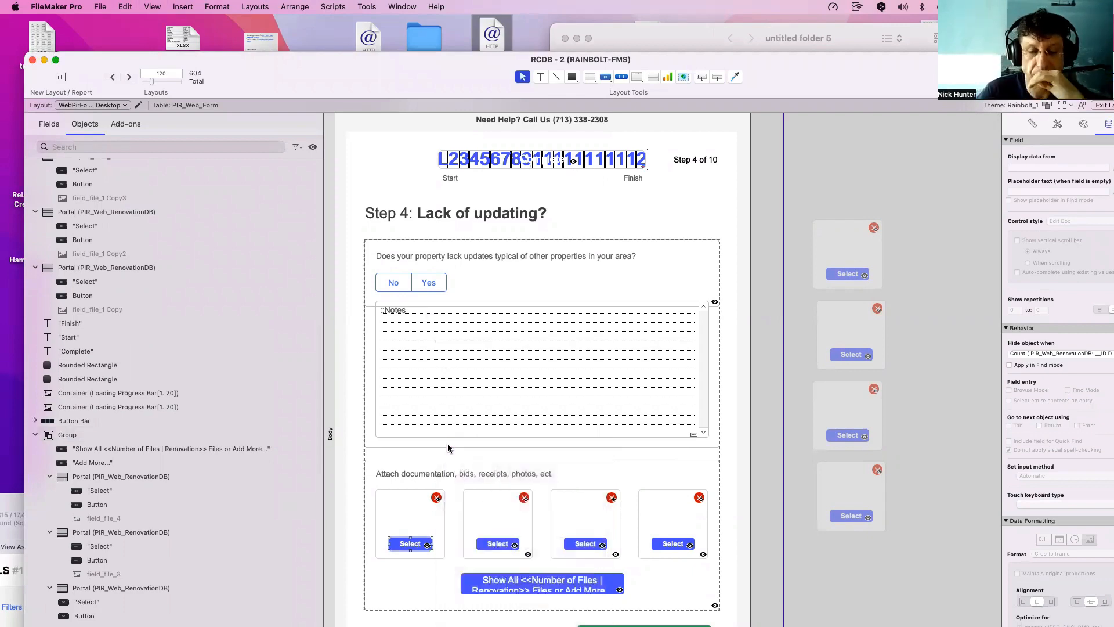
# Switch the layout to Browse mode and run the first slot's Select button with the Script Debugger open.
pyautogui.press('super+b')
pyautogui.click(326, 6)
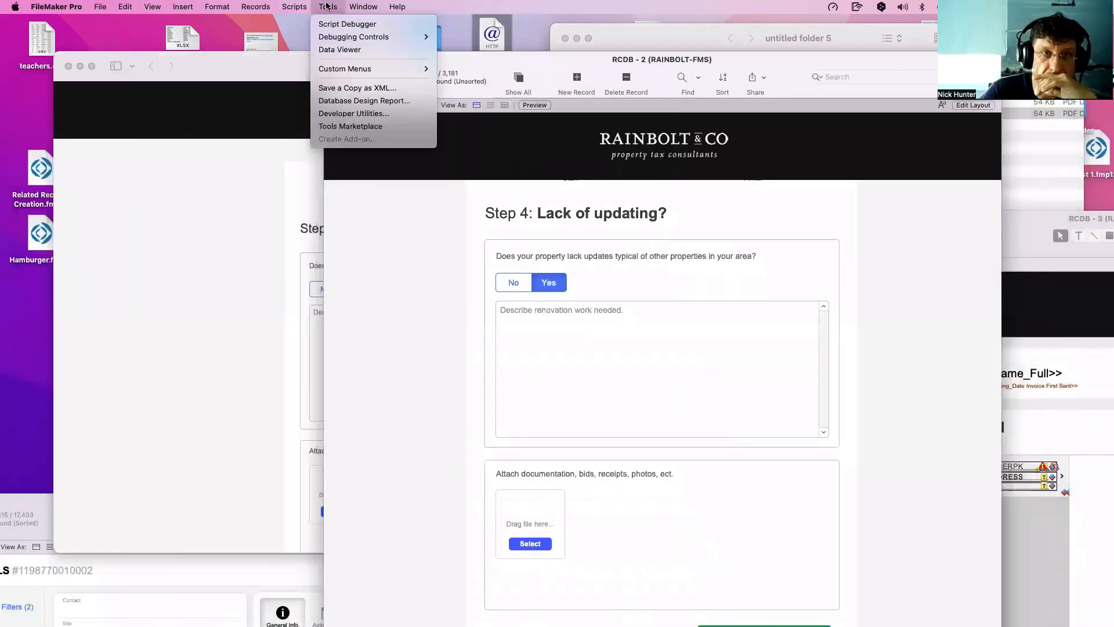
pyautogui.click(347, 24)
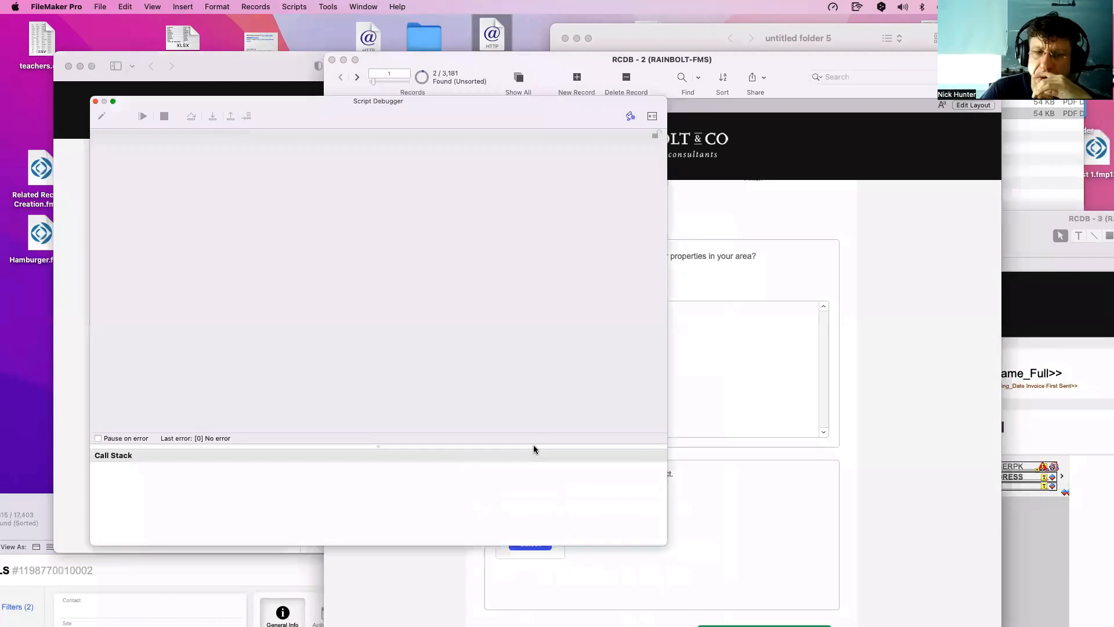
pyautogui.click(539, 548)
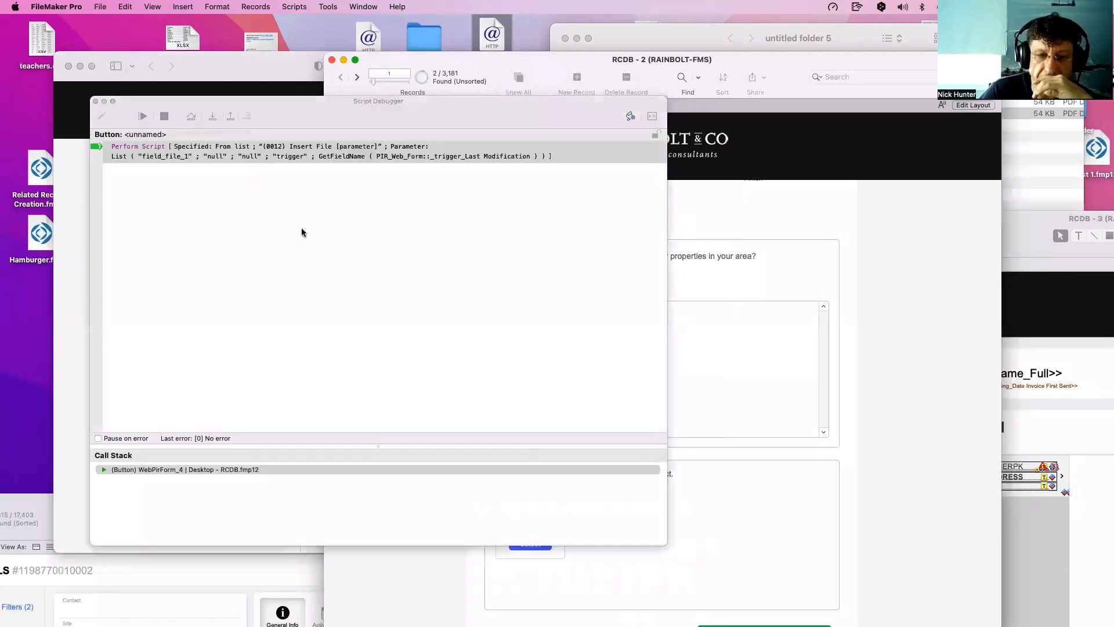
# Step into the "(0012) Insert File [parameter]" script as far as the End If on line 5.
pyautogui.click(213, 115)
pyautogui.click(213, 115)
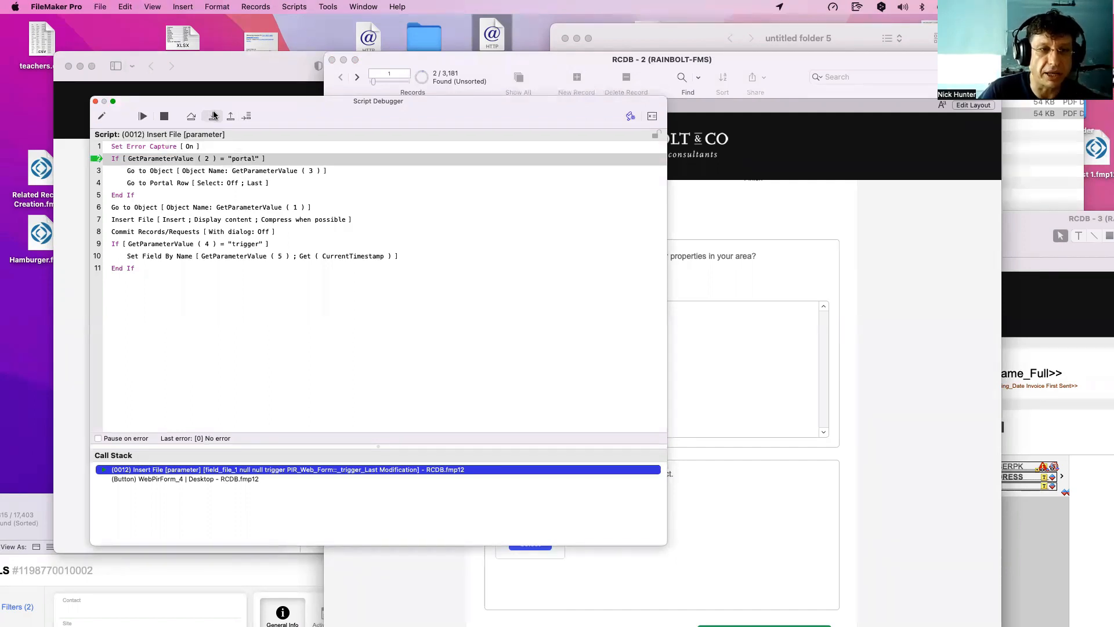
pyautogui.click(214, 115)
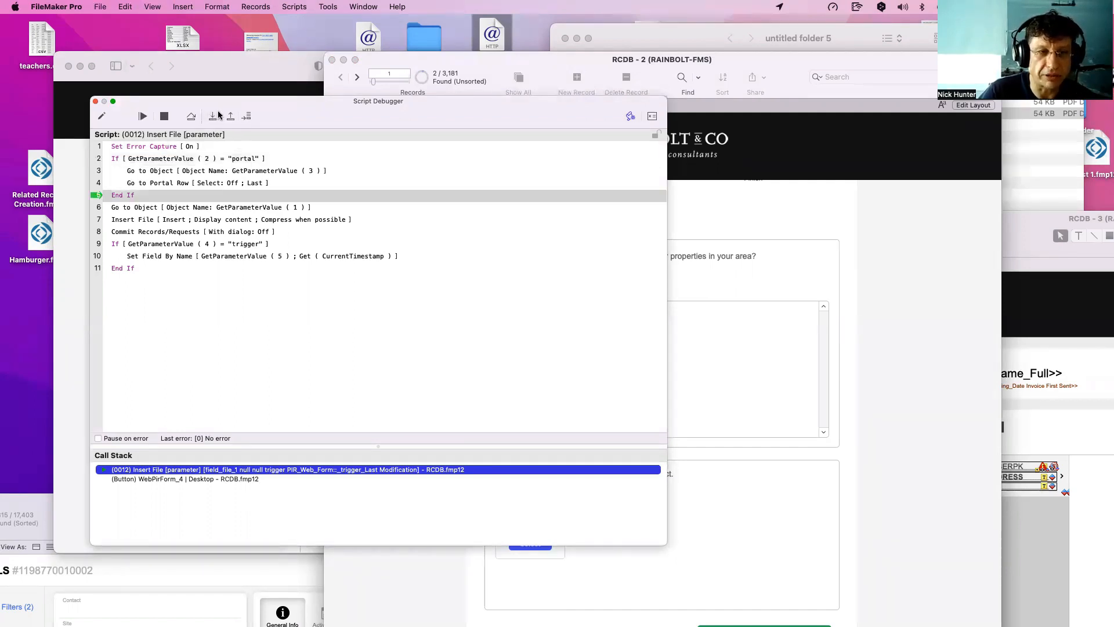
pyautogui.moveTo(281, 108); pyautogui.dragTo(424, 104)
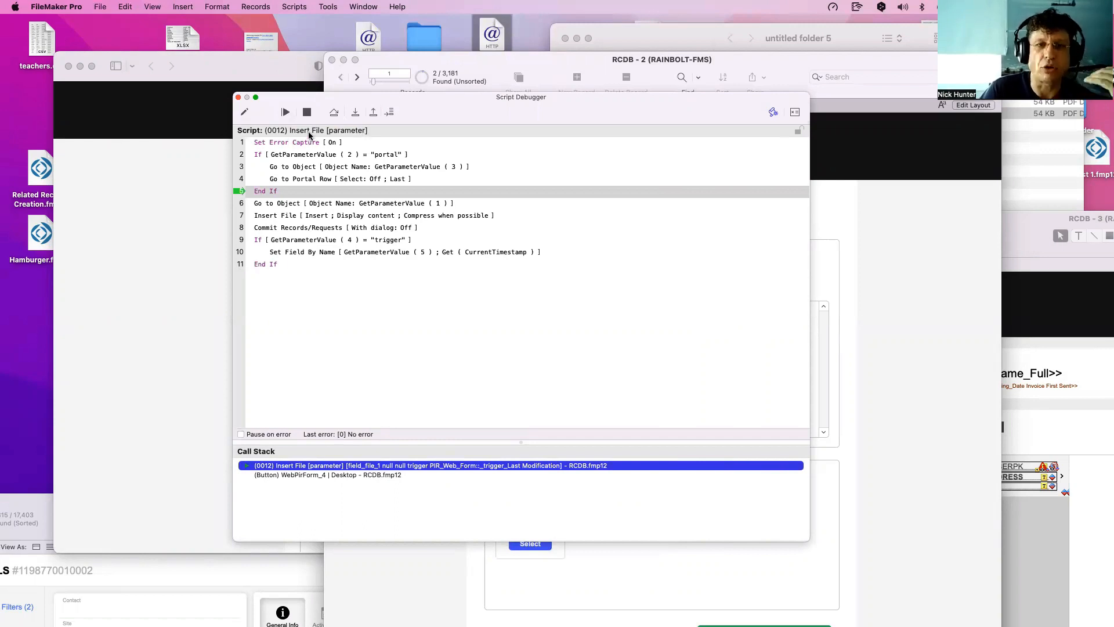
# Step the script to Insert File on line 7 and evaluate Get ( ScriptParameter ) as a new Data Viewer expression.
pyautogui.click(355, 113)
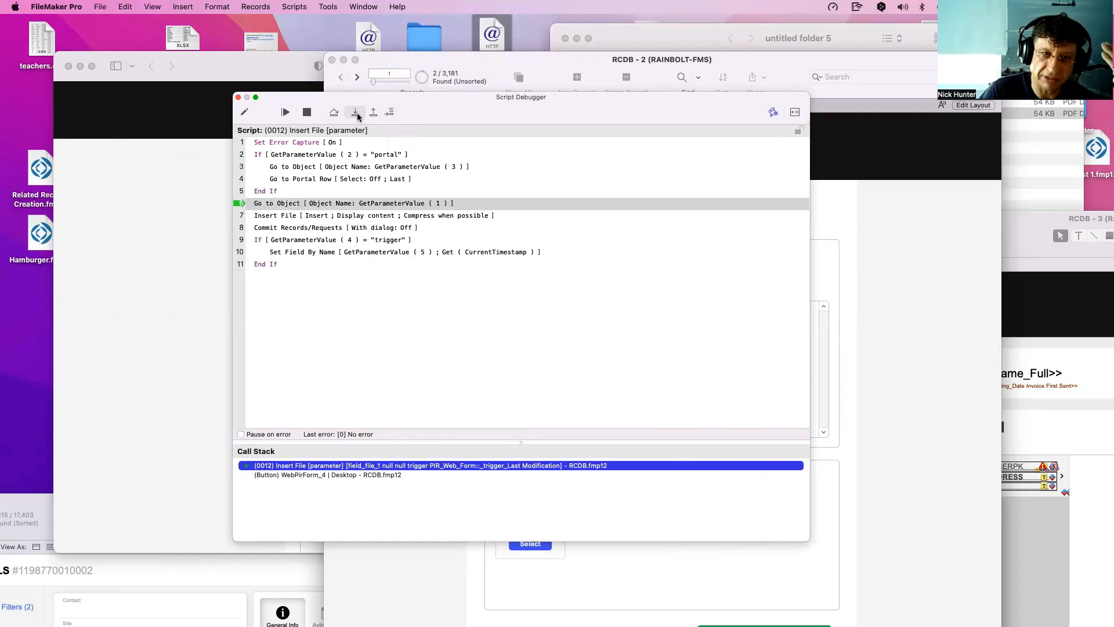
pyautogui.click(355, 113)
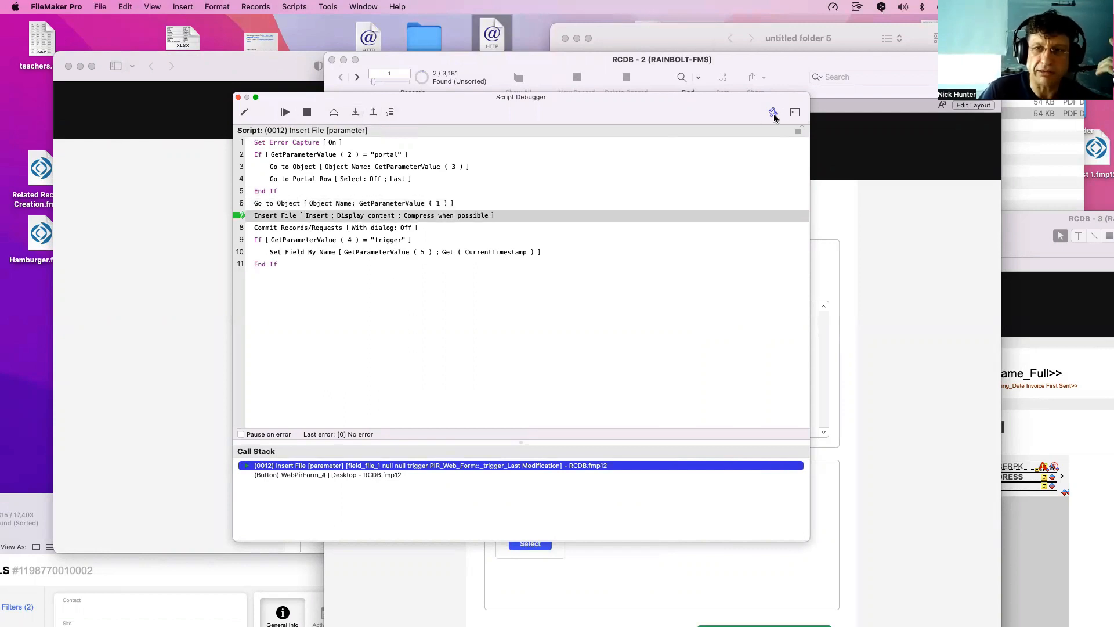
pyautogui.click(794, 112)
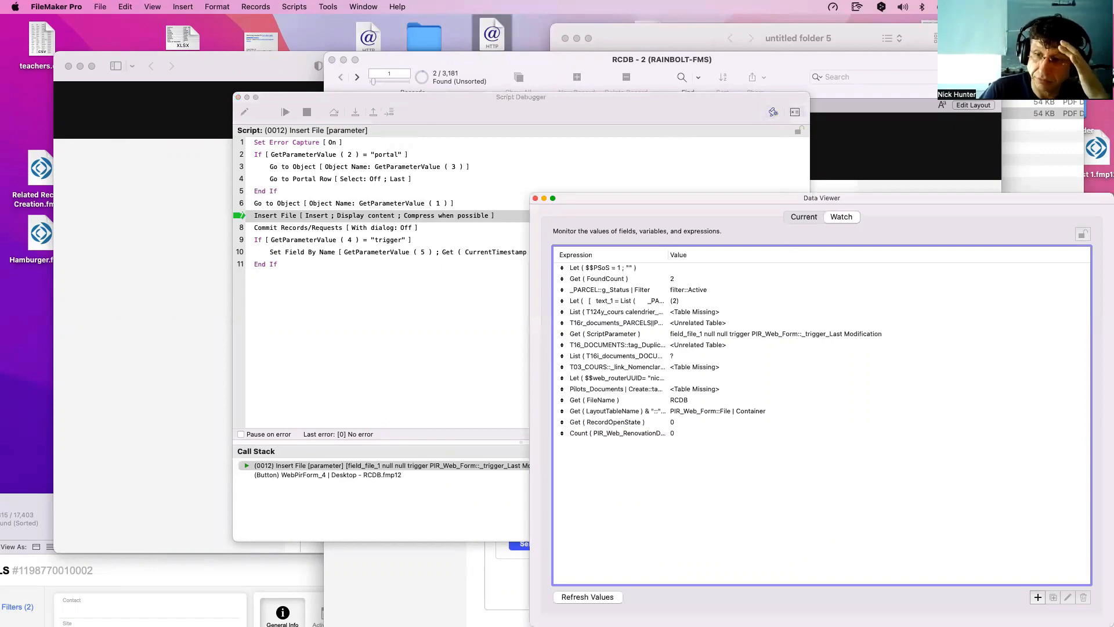
pyautogui.click(1037, 597)
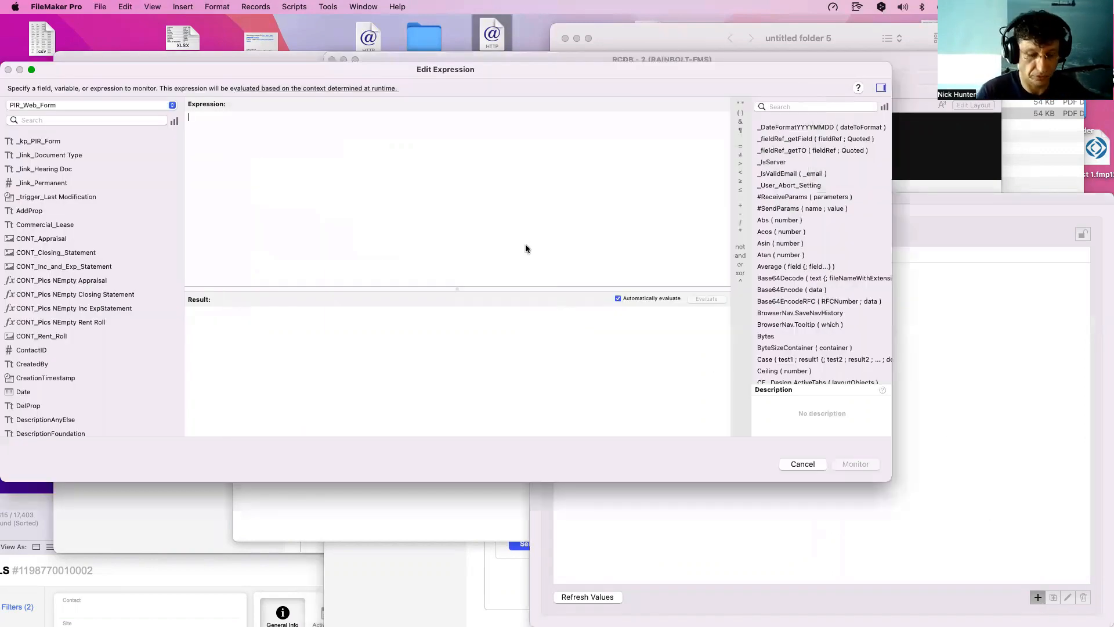
pyautogui.write('Get ( ScriptParameter )')
pyautogui.press('Return')
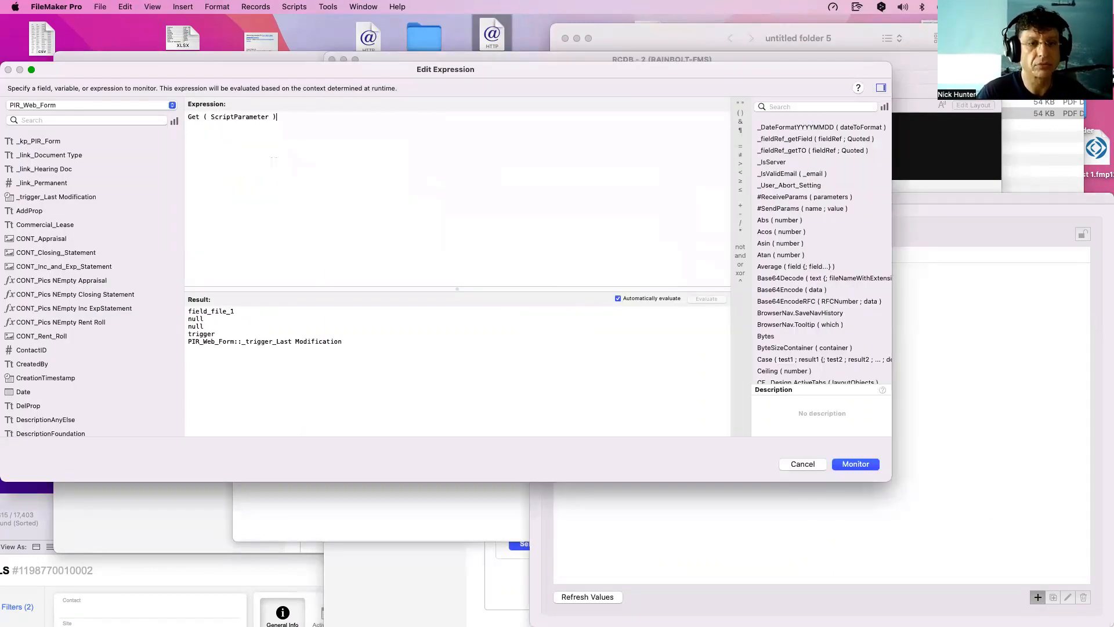
pyautogui.moveTo(230, 79); pyautogui.dragTo(719, 120)
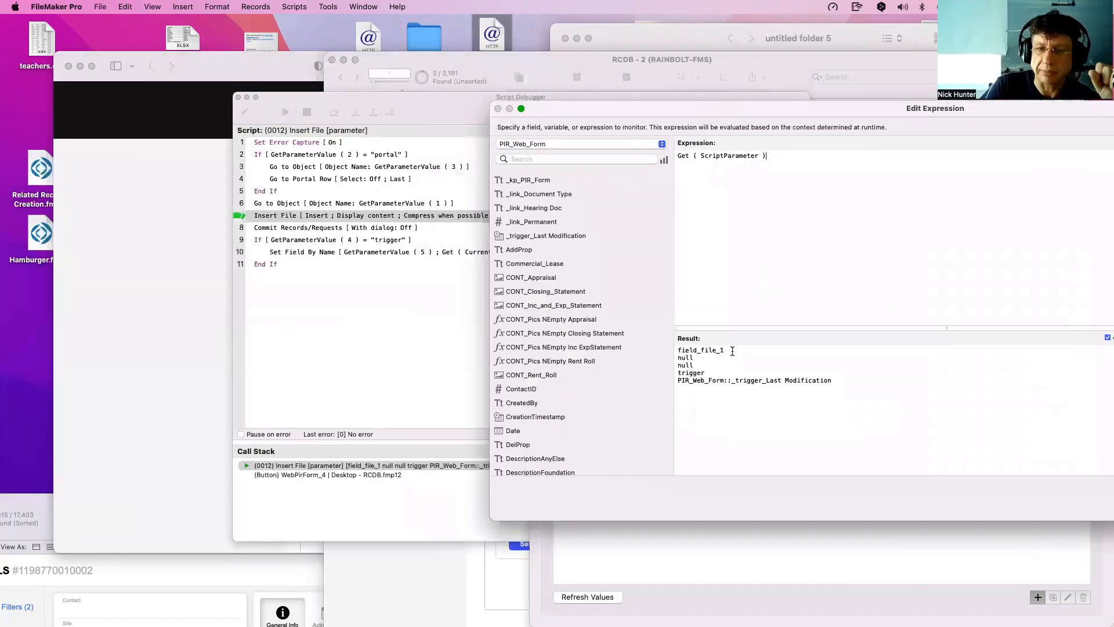
# Examine the object name, trigger flag and trigger field reference in the script parameter result.
pyautogui.moveTo(731, 350); pyautogui.dragTo(671, 352)
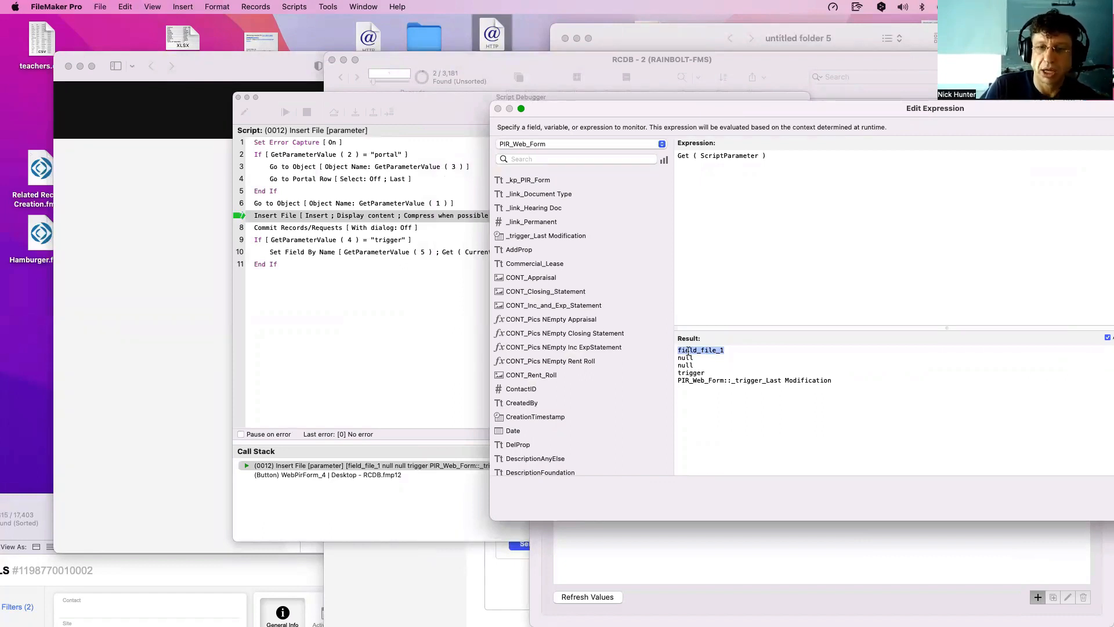
pyautogui.click(741, 352)
pyautogui.moveTo(740, 353); pyautogui.dragTo(668, 352)
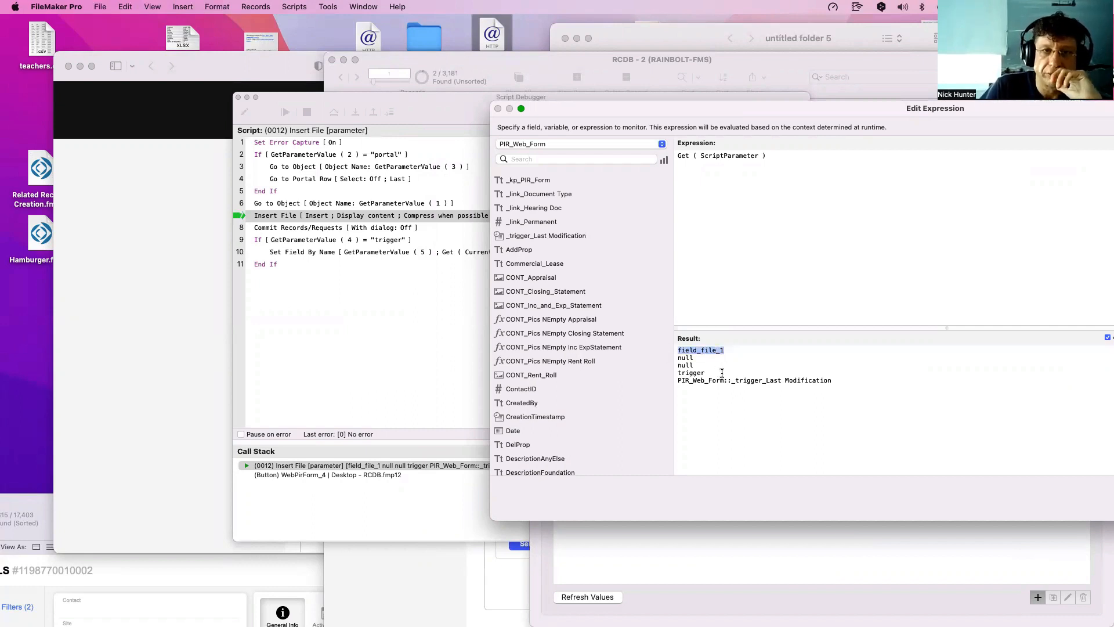
pyautogui.moveTo(693, 365)
pyautogui.mouseDown()
pyautogui.moveTo(669, 360)
pyautogui.moveTo(694, 374)
pyautogui.moveTo(675, 376)
pyautogui.mouseUp()
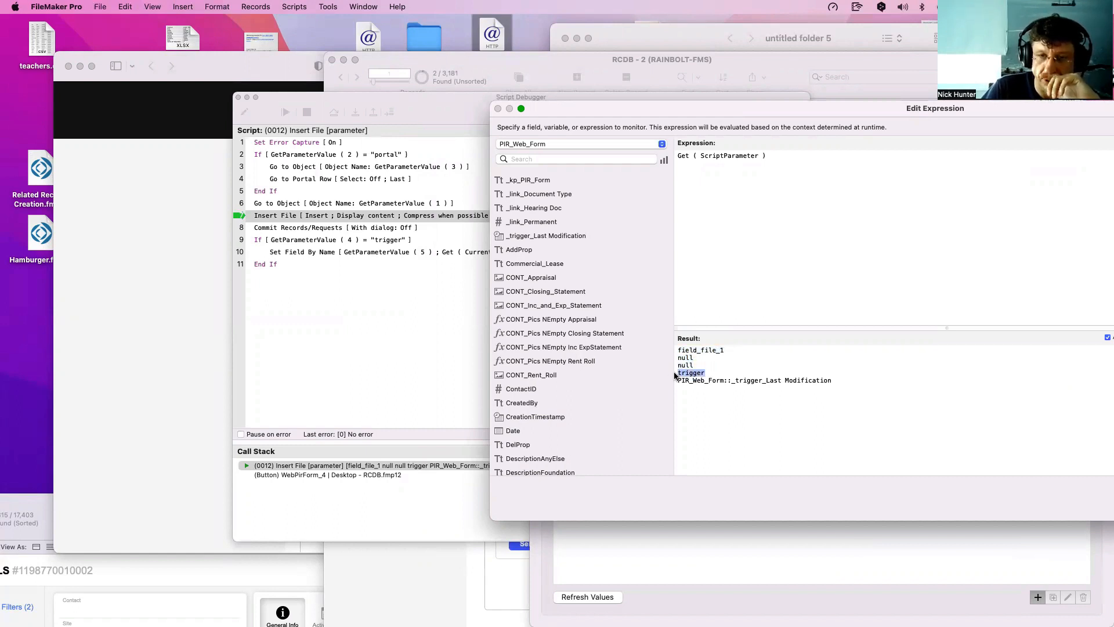
pyautogui.click(824, 384)
pyautogui.moveTo(837, 379); pyautogui.dragTo(674, 379)
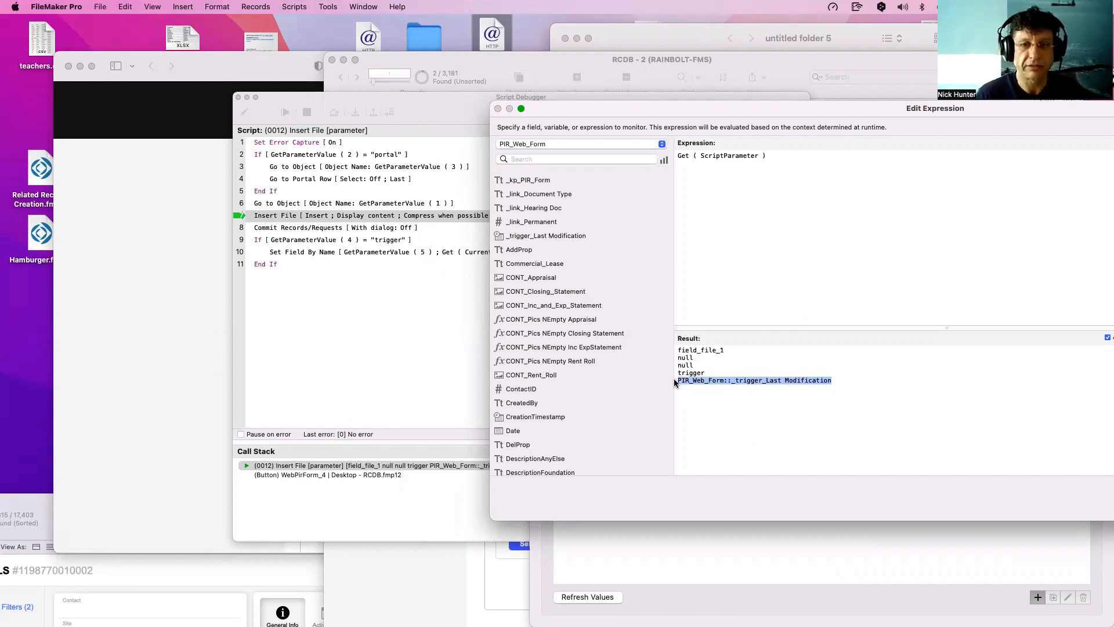
# Examine the table and field parts of the fifth parameter value against the Set Field By Name step.
pyautogui.click(750, 391)
pyautogui.moveTo(724, 380); pyautogui.dragTo(677, 381)
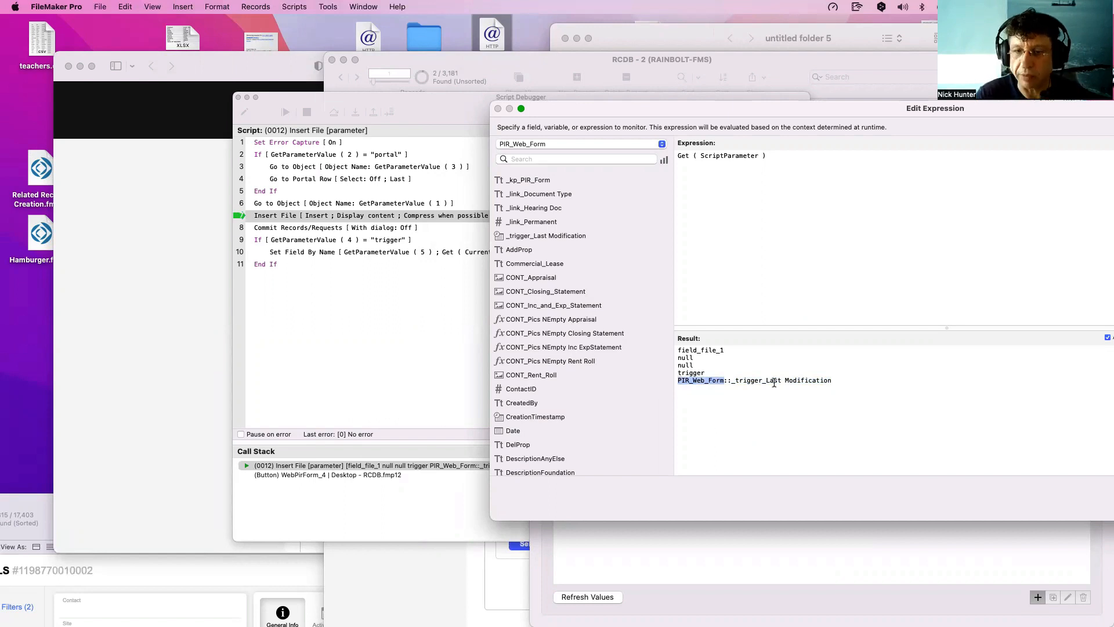
pyautogui.moveTo(832, 381); pyautogui.dragTo(655, 380)
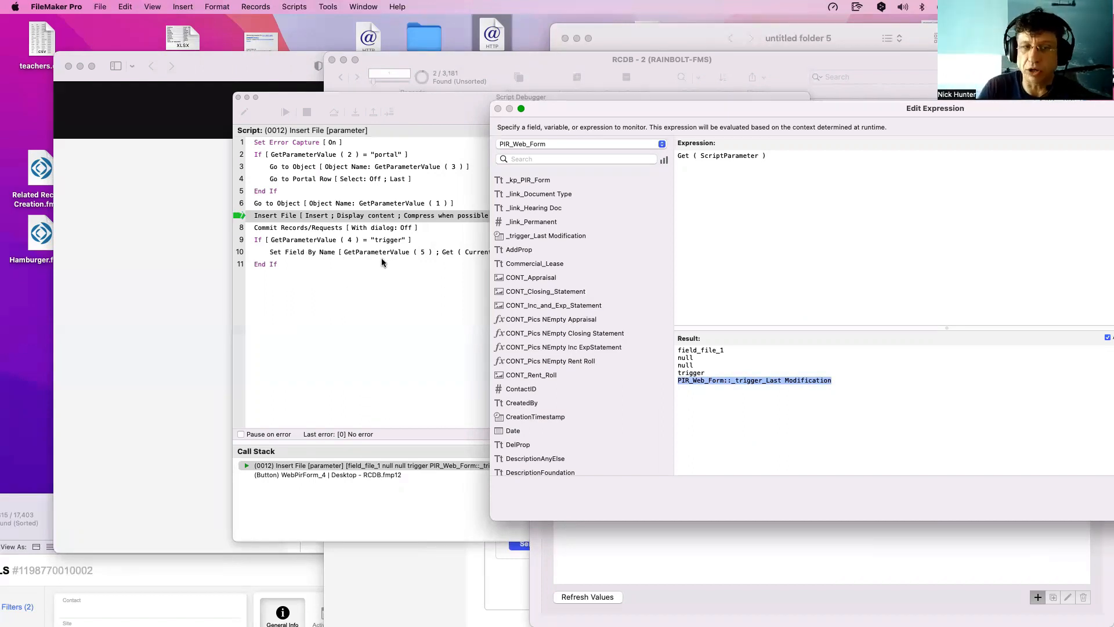
pyautogui.click(841, 394)
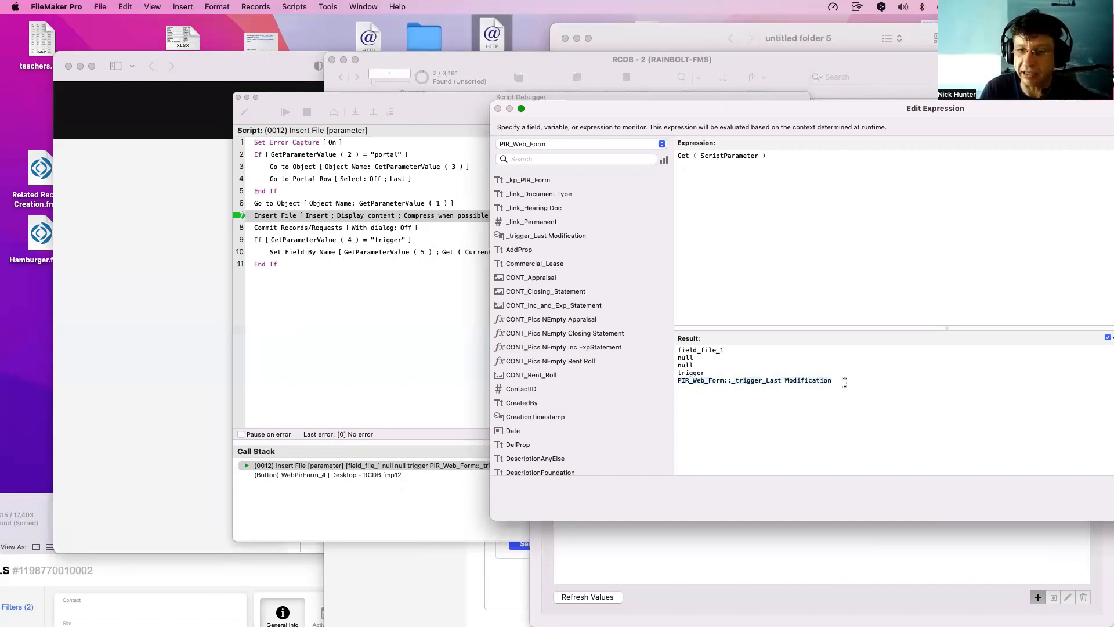
pyautogui.moveTo(845, 383); pyautogui.dragTo(652, 381)
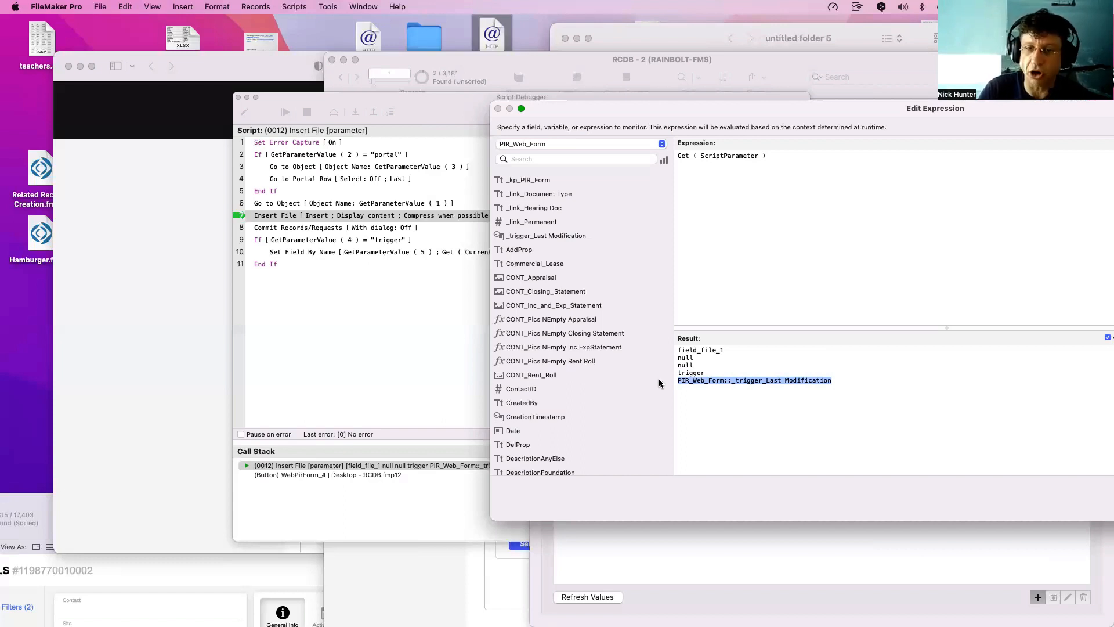
# Recheck the first parameter value, which names the target object, and close the expression without monitoring it.
pyautogui.moveTo(724, 350); pyautogui.dragTo(676, 349)
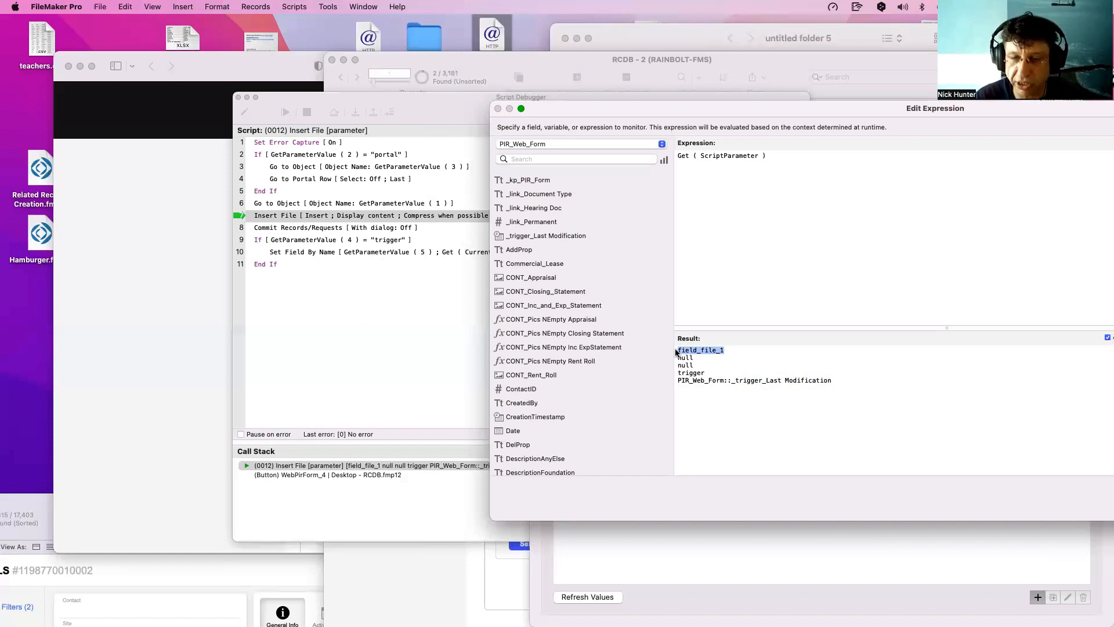
pyautogui.click(726, 351)
pyautogui.moveTo(727, 351); pyautogui.dragTo(666, 350)
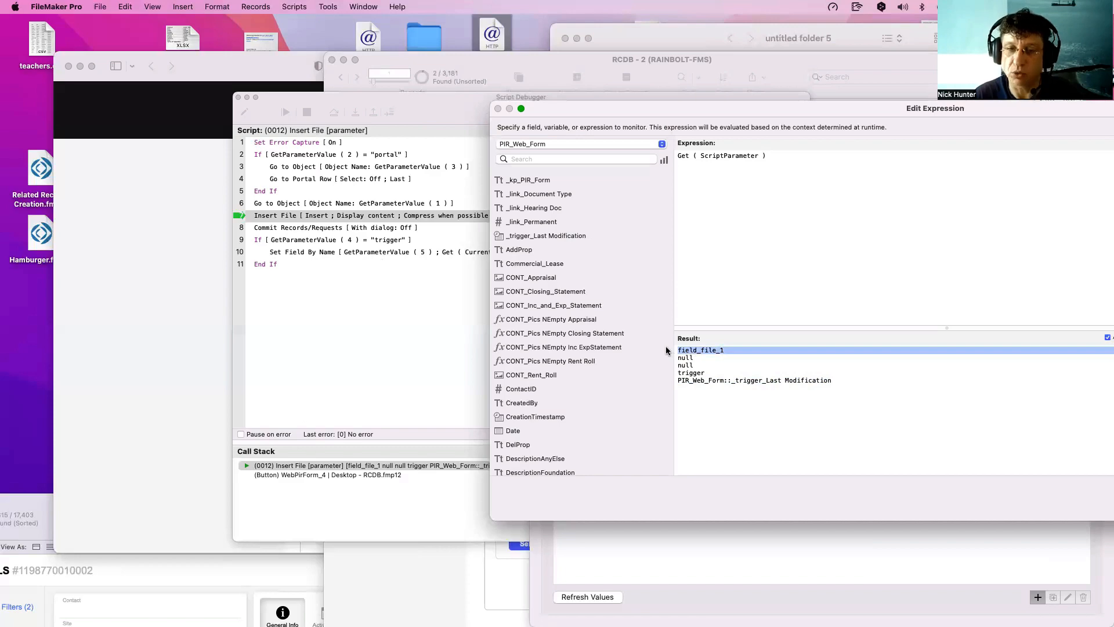
pyautogui.press('Escape')
pyautogui.press('Escape')
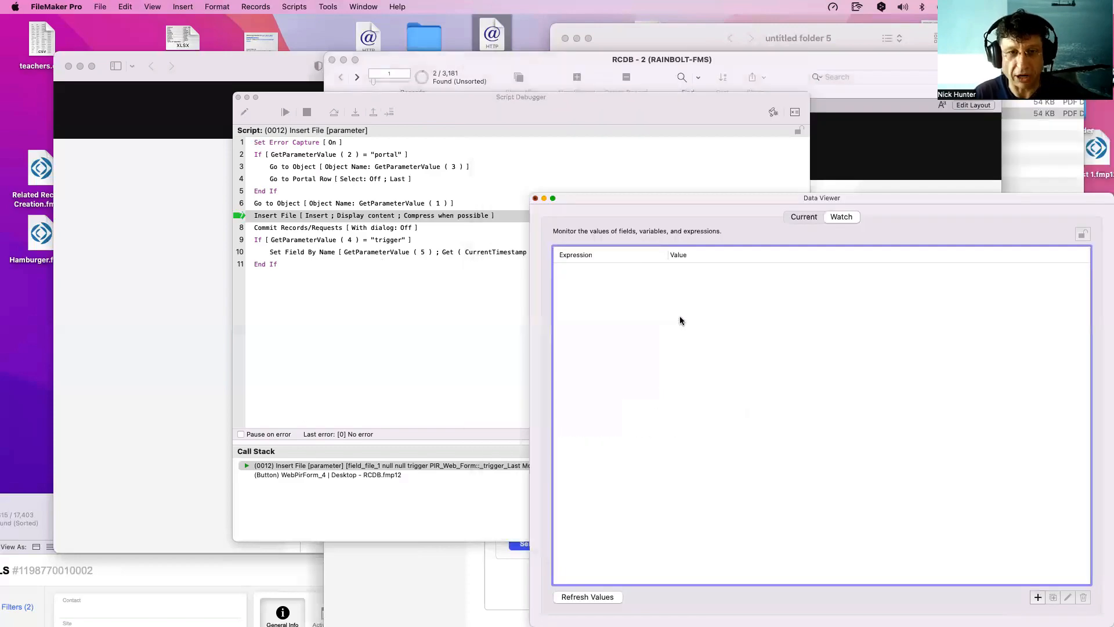
# Halt the running script, close the Script Debugger and bring the Step 4 form window into full view.
pyautogui.click(307, 112)
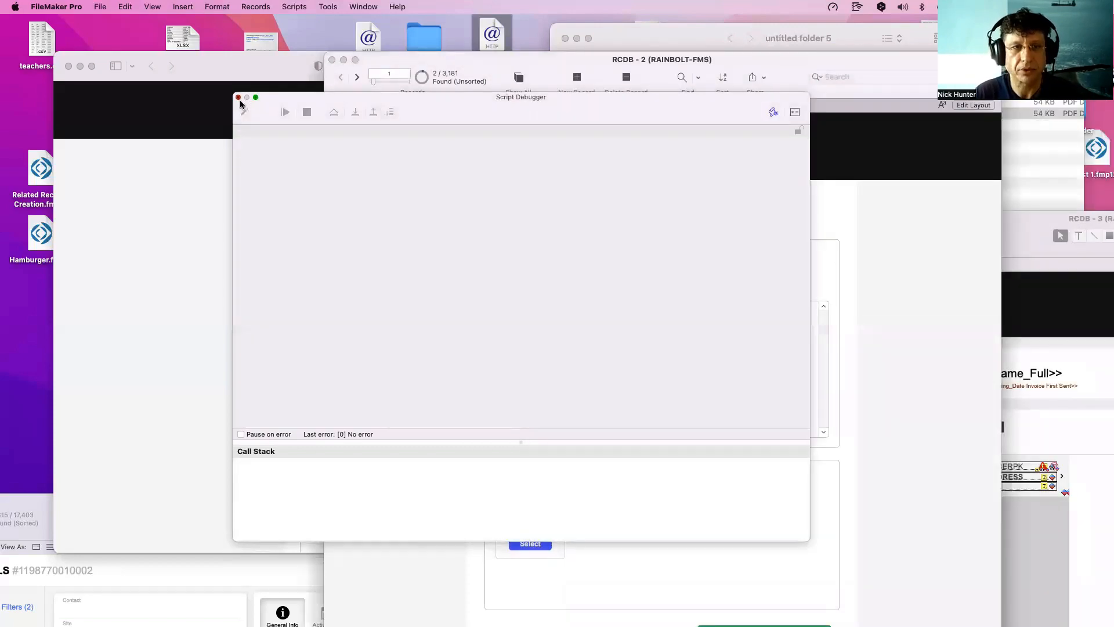
pyautogui.click(238, 97)
pyautogui.moveTo(584, 59); pyautogui.dragTo(434, 22)
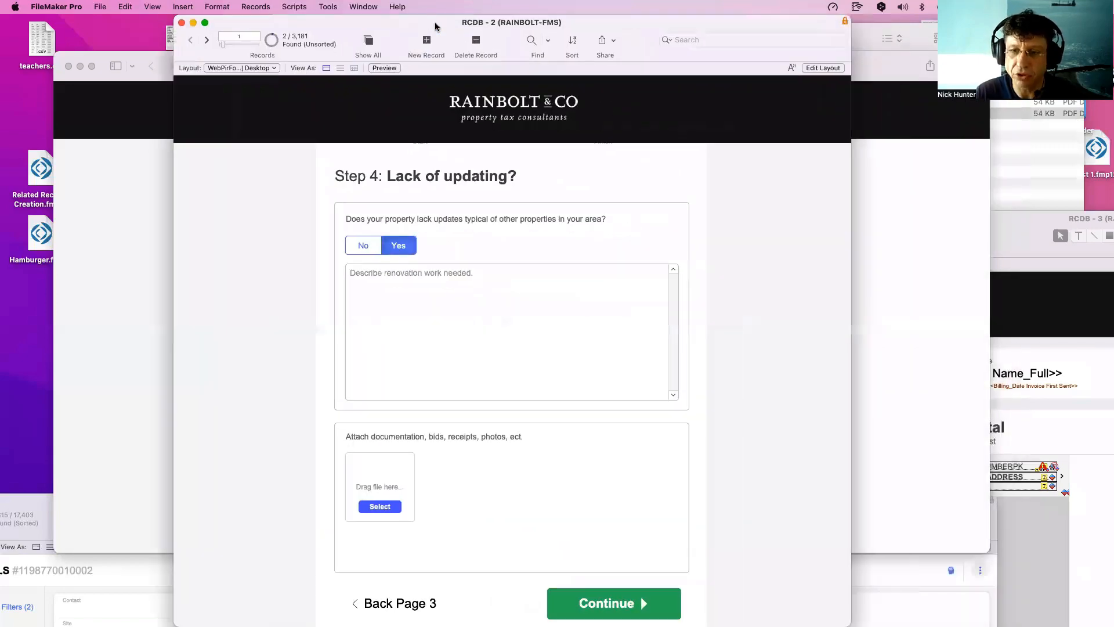
# In the Script Workspace, add a Go to Field step targeting PIR_Web_Form::CONT_Appraisal on line 14 of script (2802).
pyautogui.press('super+shift+s')
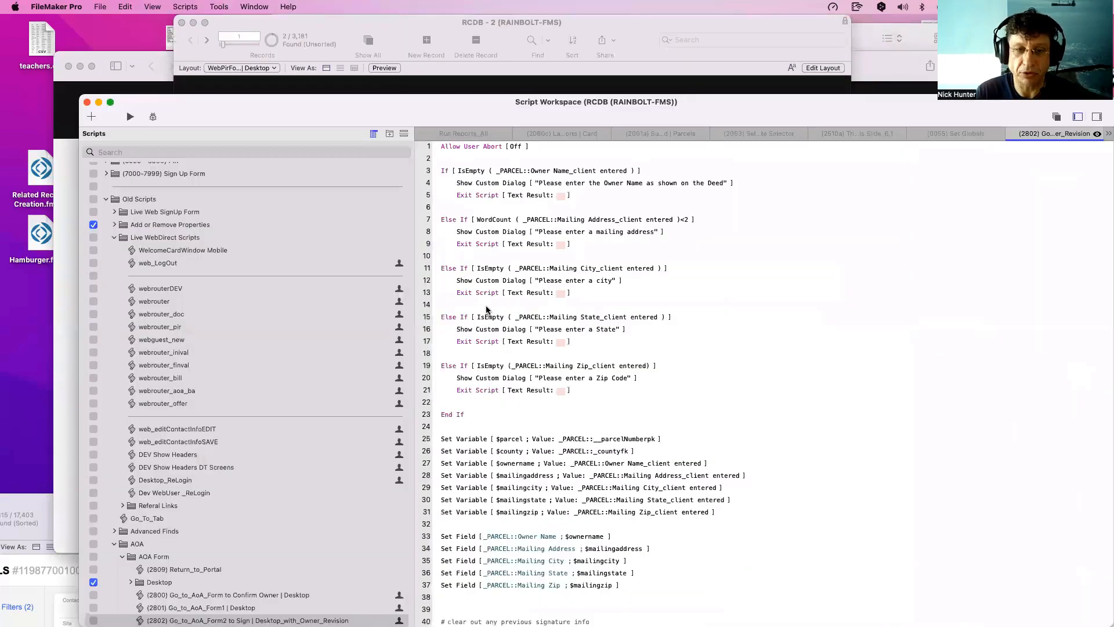
pyautogui.click(487, 310)
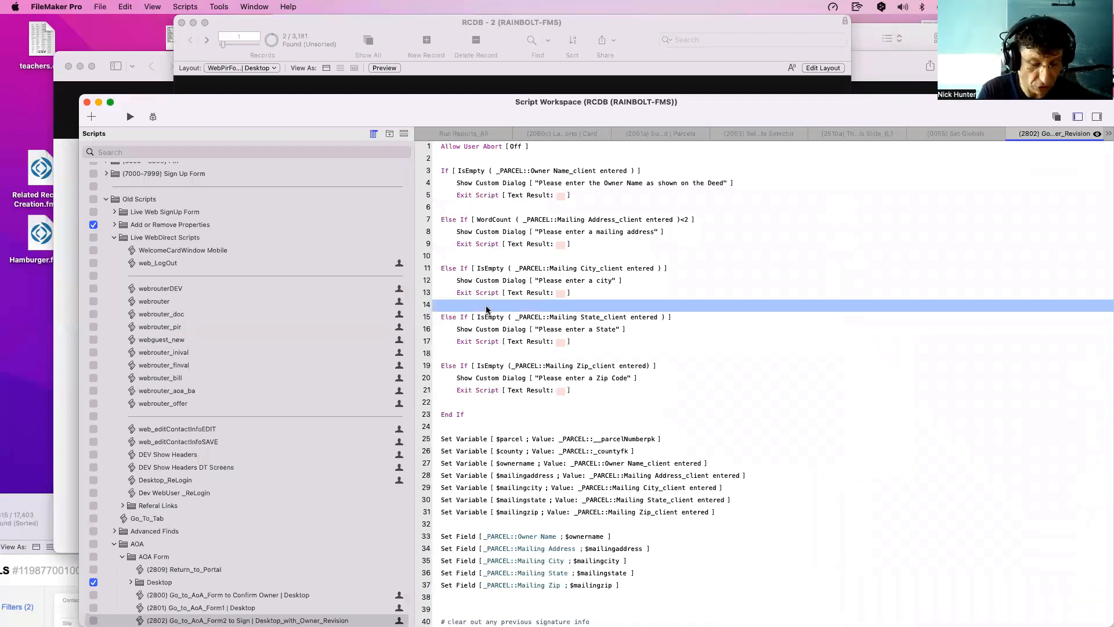
pyautogui.write('gto')
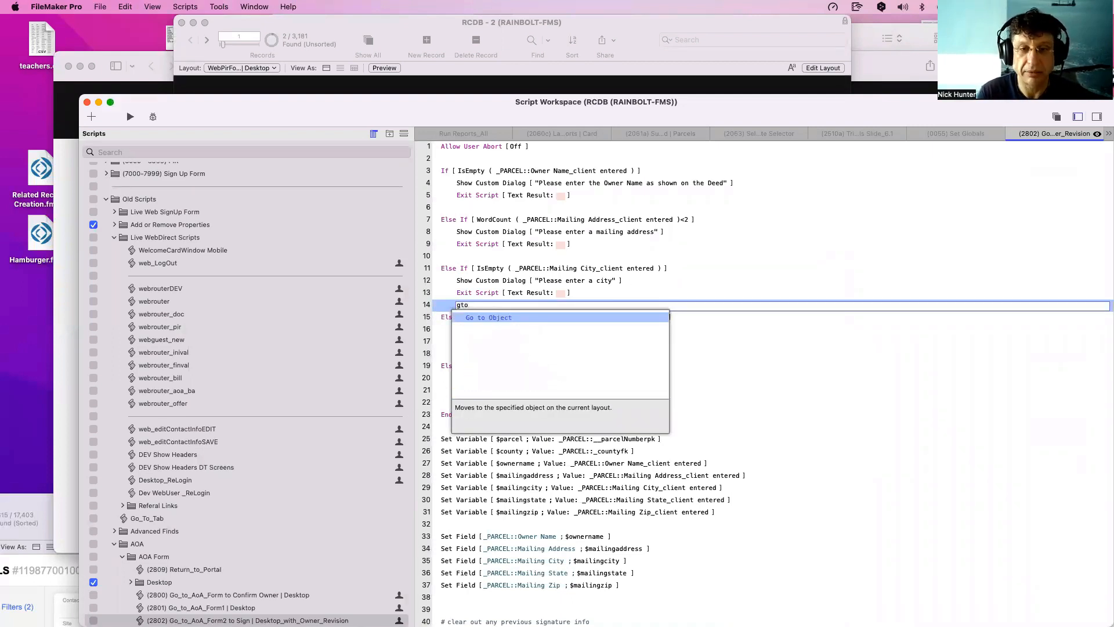
pyautogui.press('BackSpace')
pyautogui.write('f')
pyautogui.press('Return')
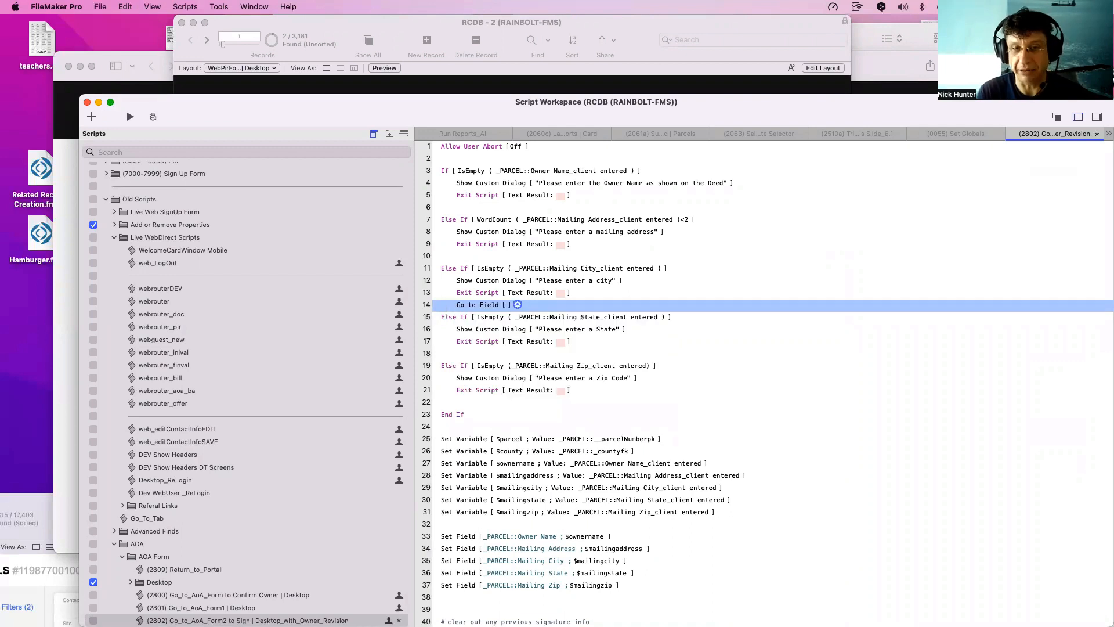
pyautogui.click(517, 304)
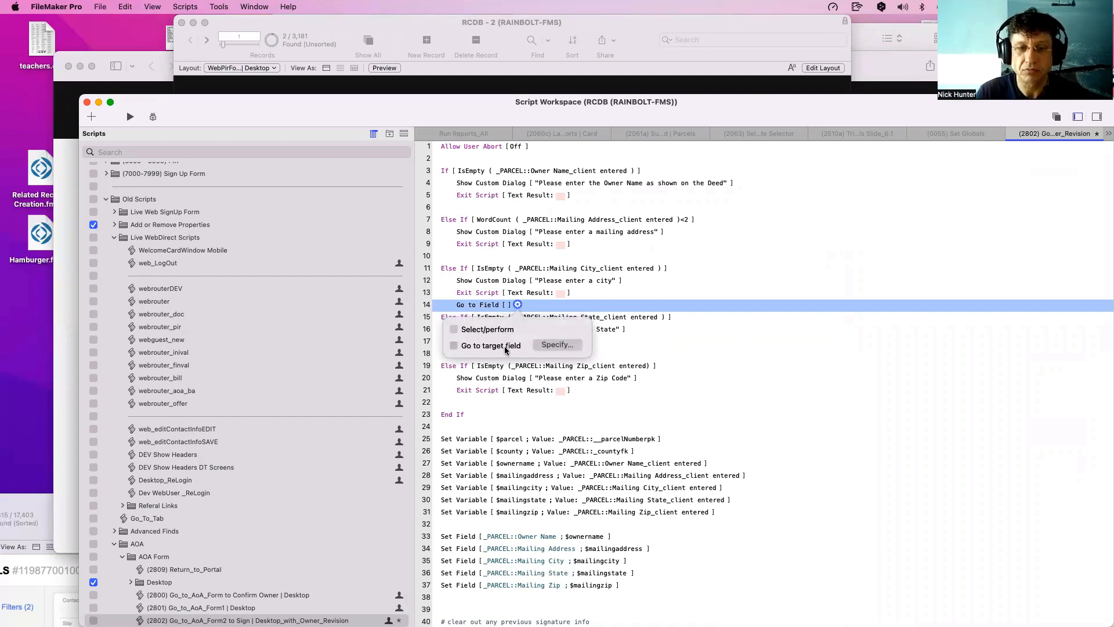
pyautogui.click(505, 345)
pyautogui.doubleClick(535, 248)
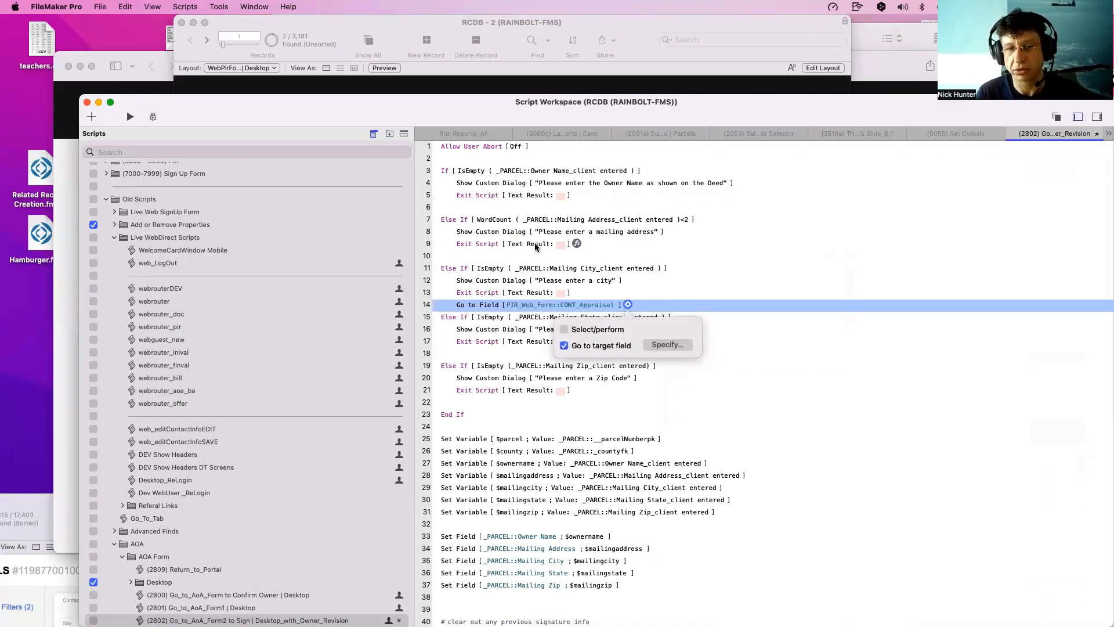
# Delete the Go to Field step and restore the blank line 14.
pyautogui.click(481, 306)
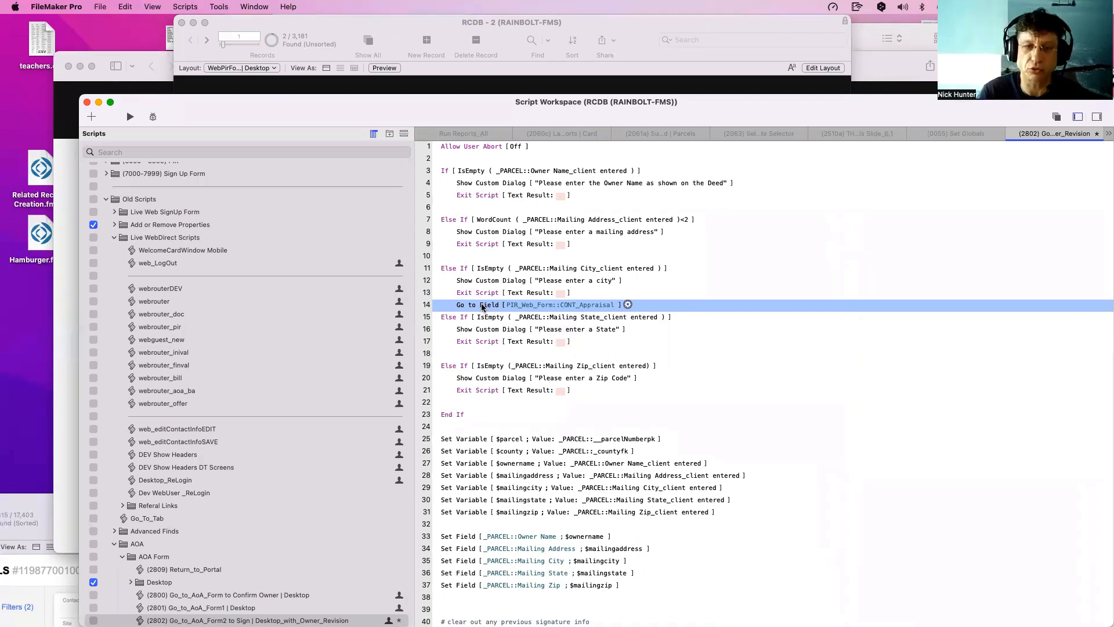
pyautogui.press('BackSpace')
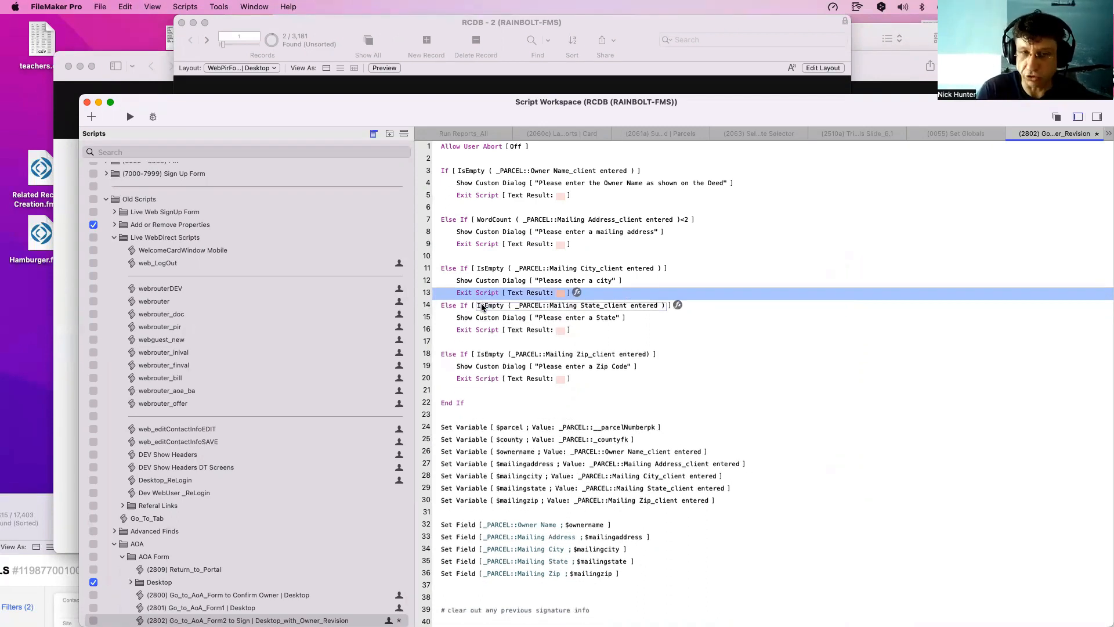
pyautogui.press('Return')
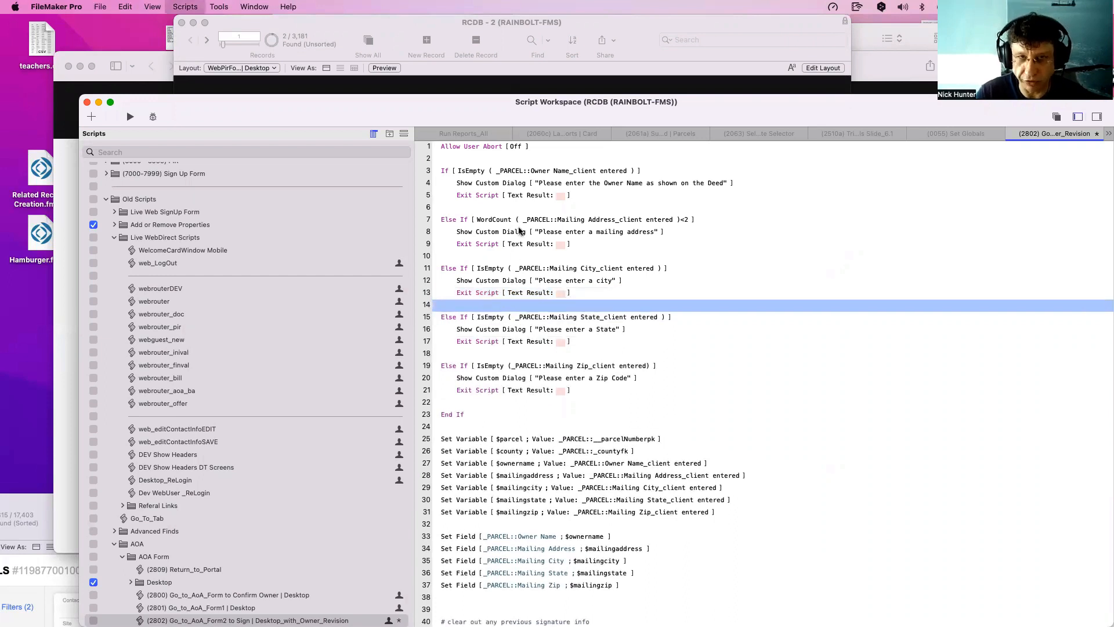
# Insert a Go to Object step on line 14, try the object name "dhjfhdjfhdjfh" and cancel its options.
pyautogui.moveTo(518, 120); pyautogui.dragTo(658, 120)
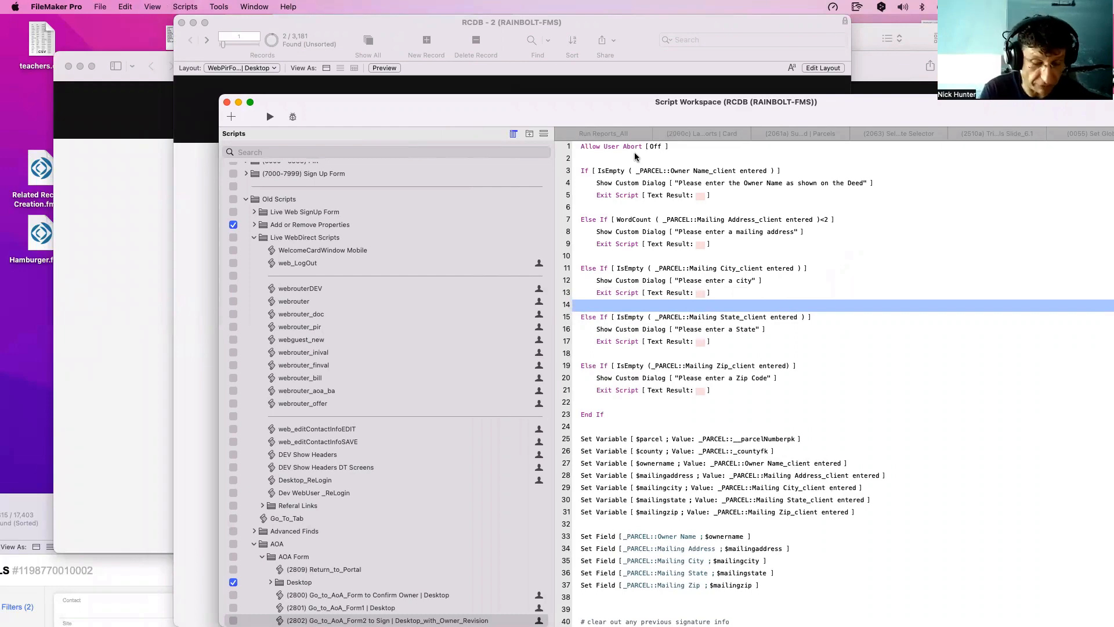
pyautogui.write('Go to Object')
pyautogui.press('Return')
pyautogui.press('Return')
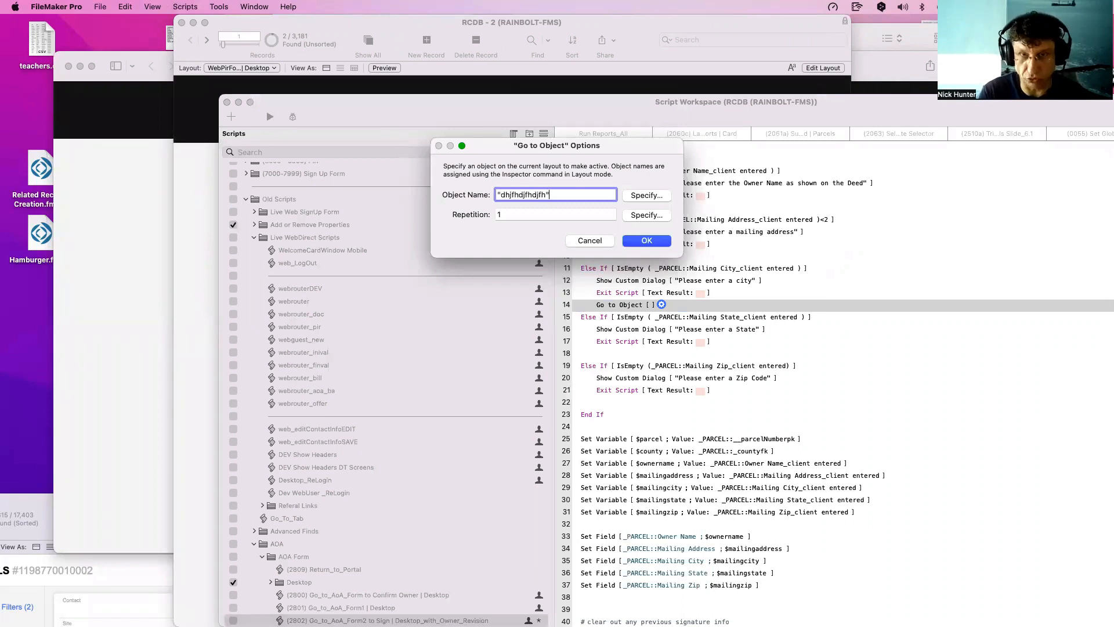
pyautogui.click(589, 240)
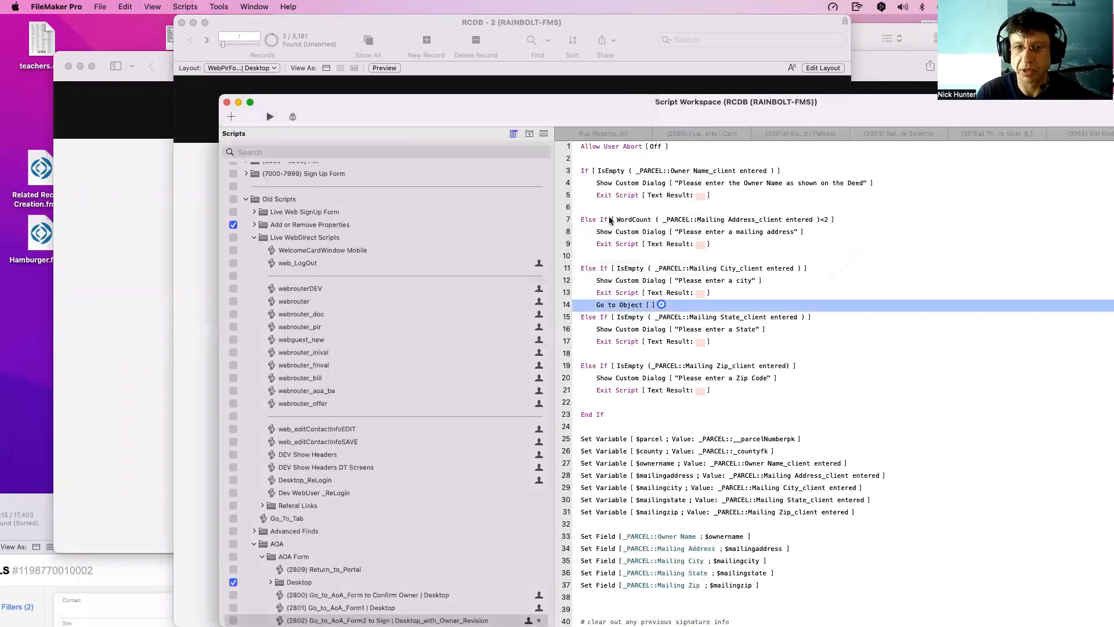
# Delete the Go to Object step, restore the blank line 14 and save the script.
pyautogui.press('BackSpace')
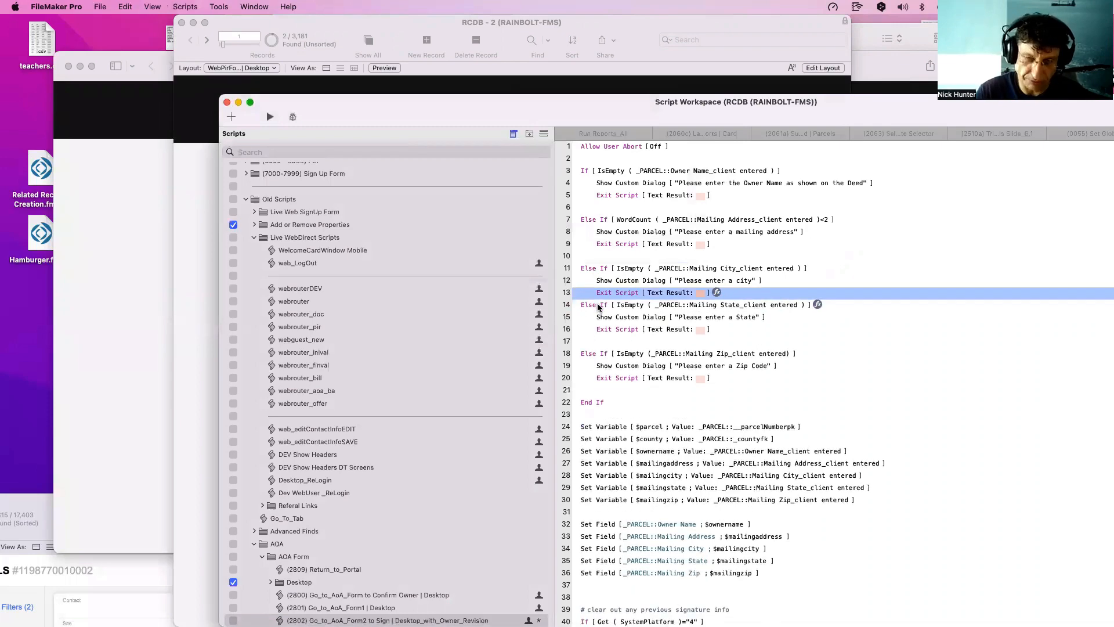
pyautogui.press('Return')
pyautogui.press('super+s')
# Move the Script Workspace aside, return to the Step 4 form window and switch it to Layout mode.
pyautogui.moveTo(644, 109); pyautogui.dragTo(896, 185)
pyautogui.click(332, 181)
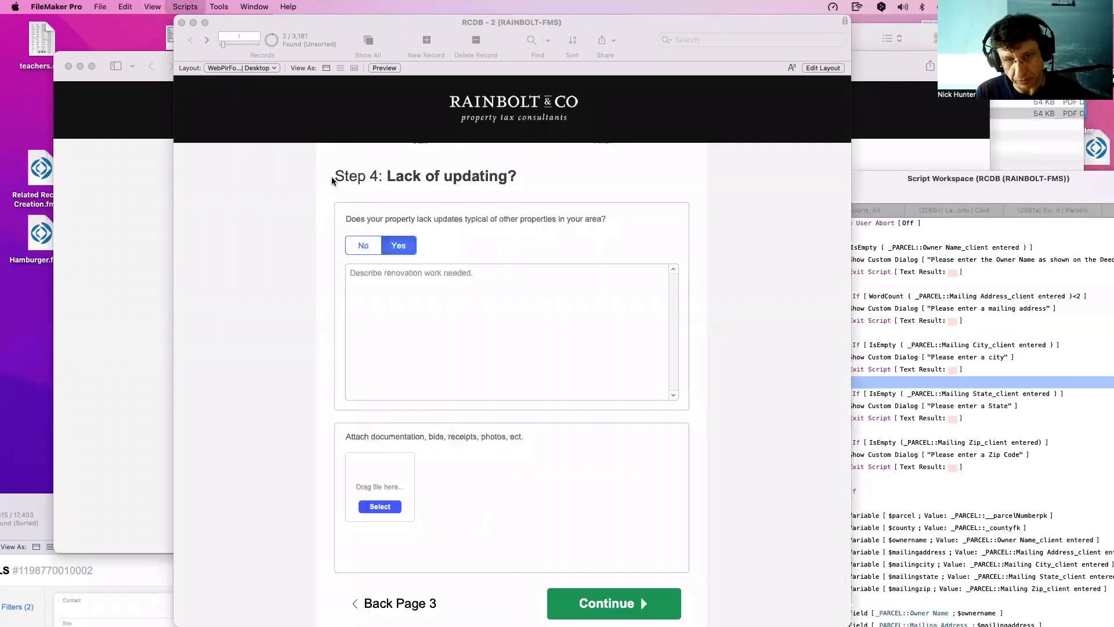
pyautogui.moveTo(338, 32); pyautogui.dragTo(263, 32)
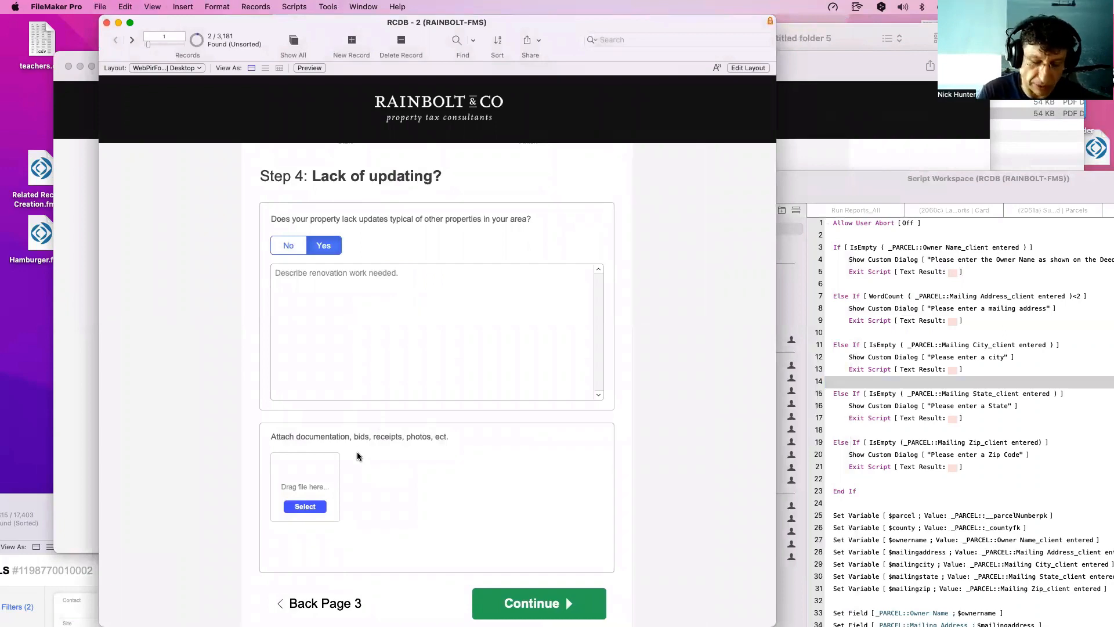
pyautogui.press('super+l')
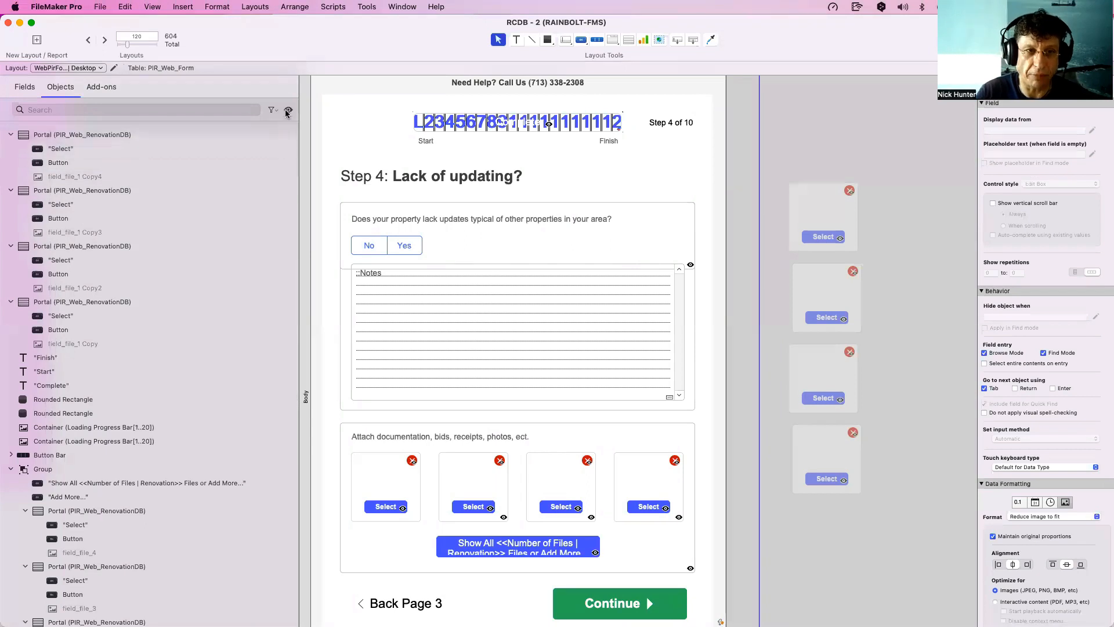
# Check the object names of the four attachment containers, from field_file_4 down to field_file_1, in the layout's object list.
pyautogui.click(387, 479)
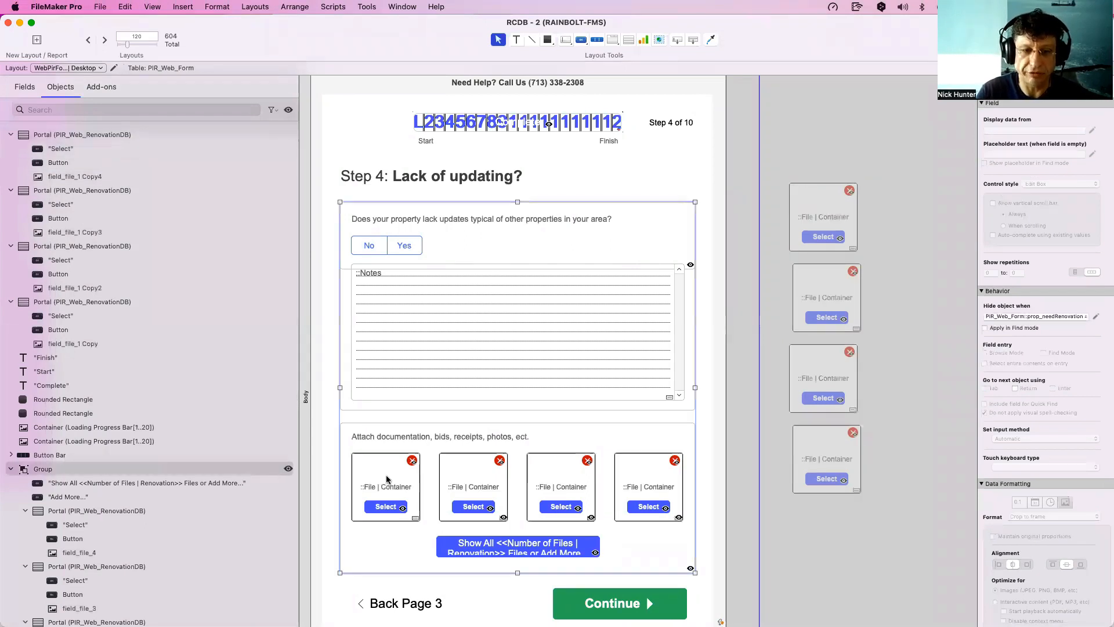
pyautogui.scroll(-3, 119, 476)
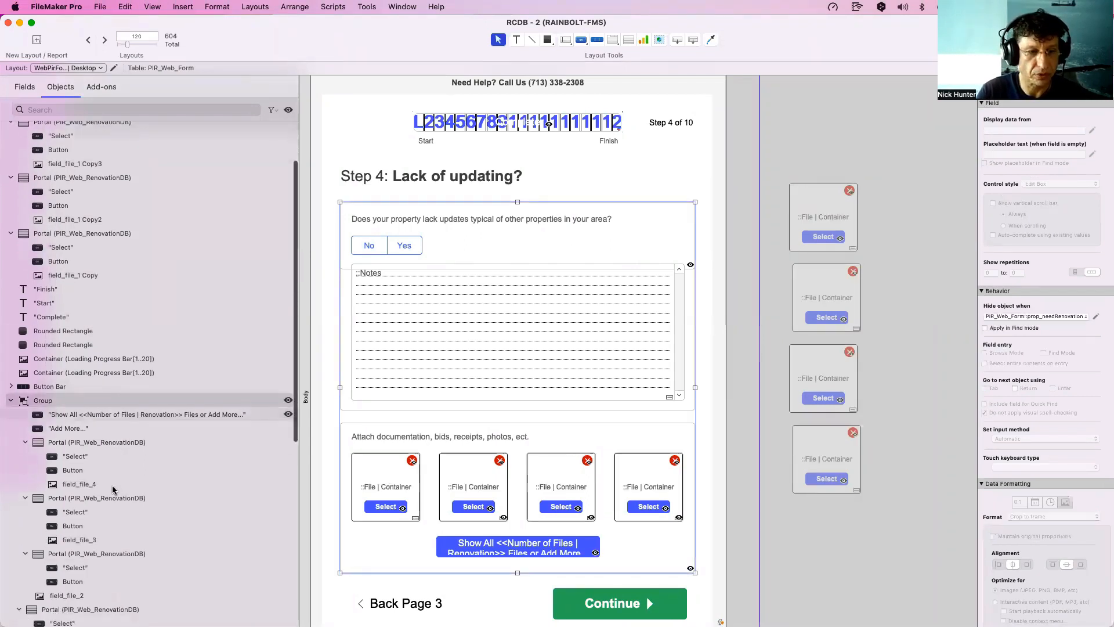
pyautogui.click(112, 484)
pyautogui.scroll(-2, 112, 486)
pyautogui.click(103, 487)
pyautogui.scroll(-2, 102, 485)
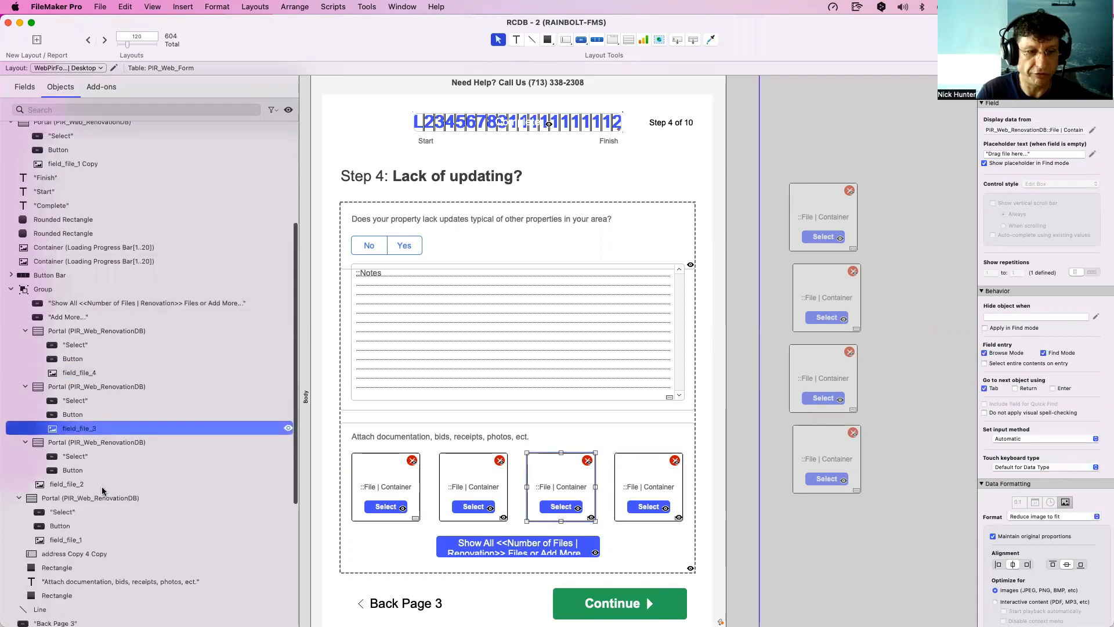
pyautogui.click(100, 478)
pyautogui.scroll(-2, 100, 477)
pyautogui.click(103, 475)
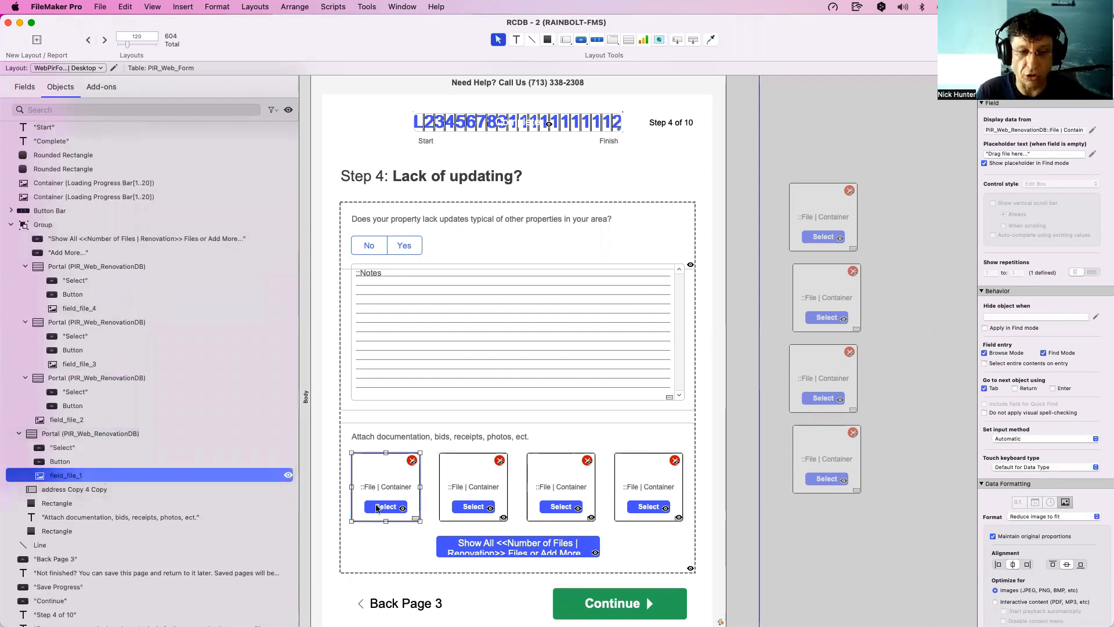
# Review the script parameter calculation of the first slot's Select button, including its object name, trigger and trigger-field values, and close it unchanged.
pyautogui.click(390, 507)
pyautogui.doubleClick(390, 507)
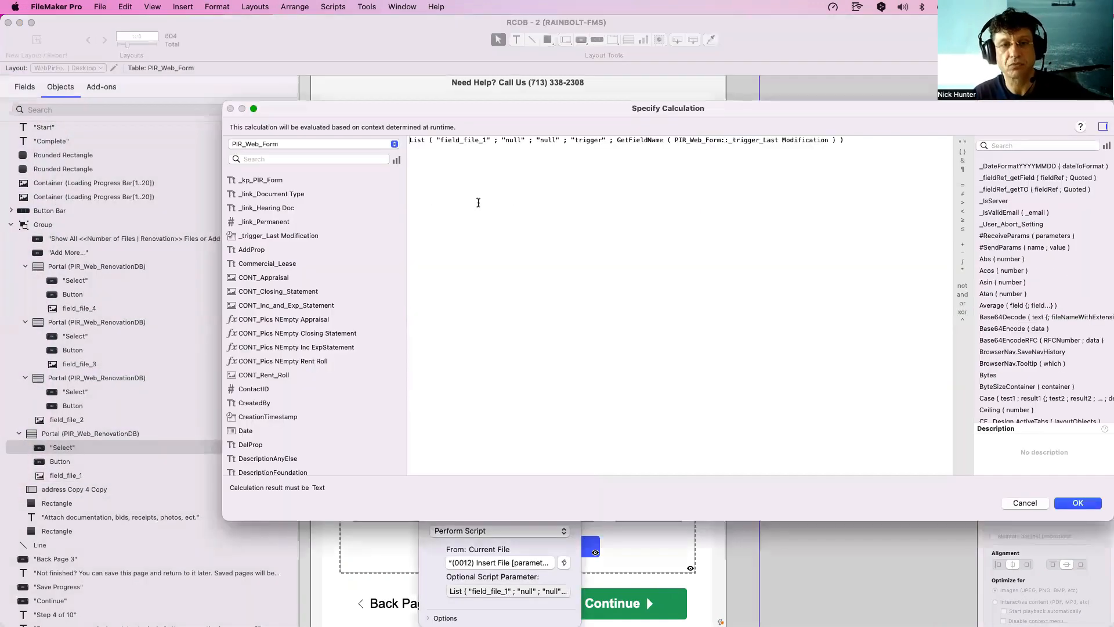
pyautogui.moveTo(463, 140); pyautogui.dragTo(591, 140)
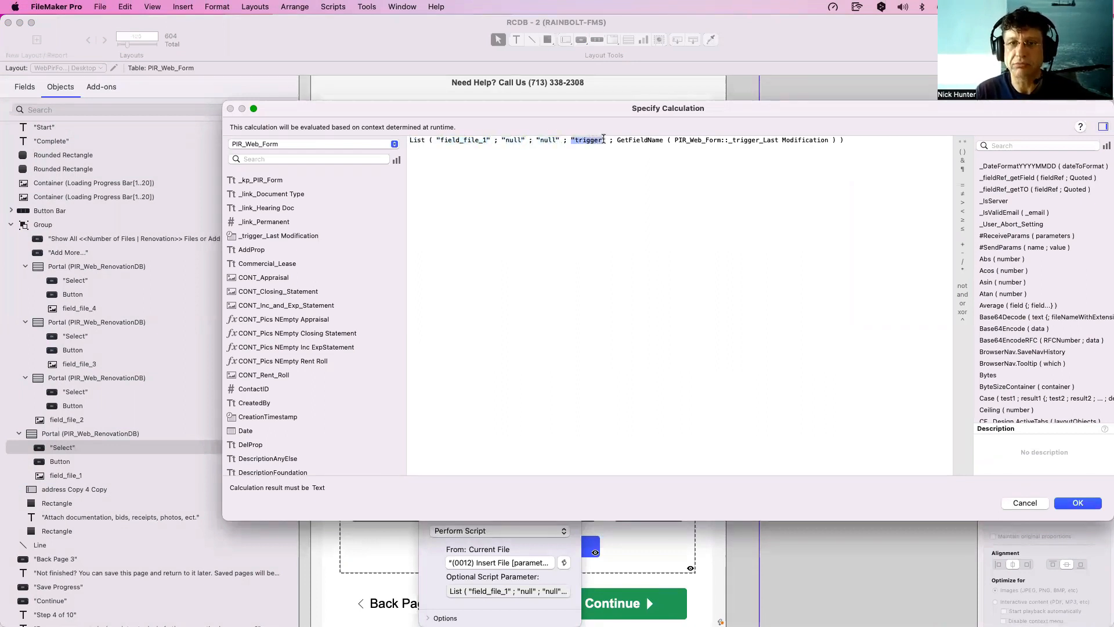
pyautogui.moveTo(677, 140); pyautogui.dragTo(819, 139)
pyautogui.press('super+a')
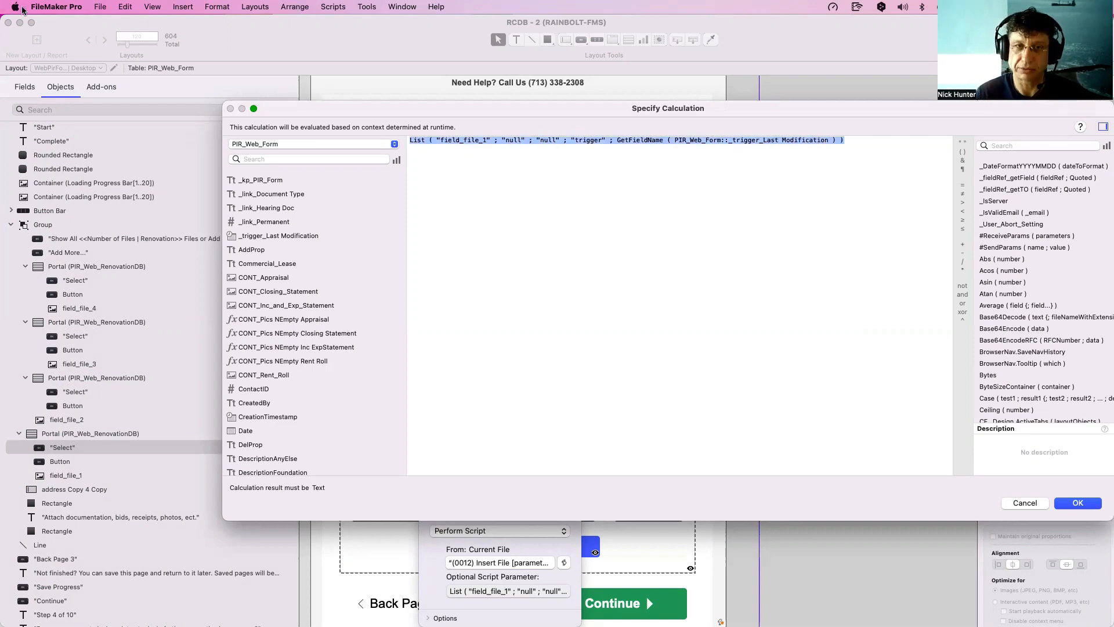
pyautogui.press('Escape')
pyautogui.moveTo(456, 444); pyautogui.dragTo(602, 445)
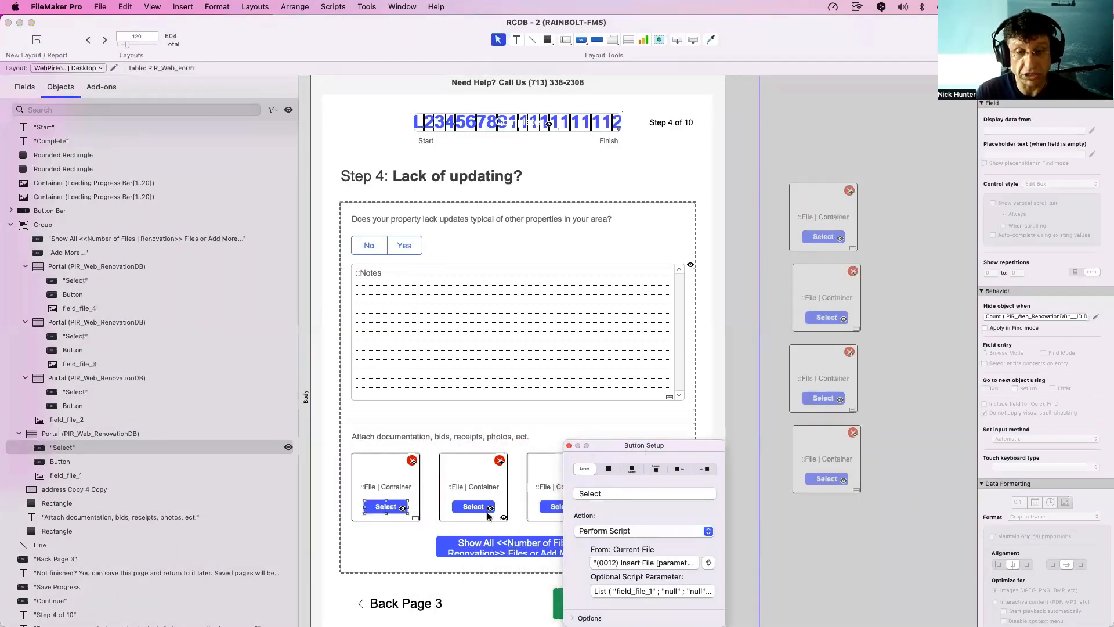
# Check the script parameters in the button setups of the second, third and fourth slots' Select buttons.
pyautogui.click(485, 507)
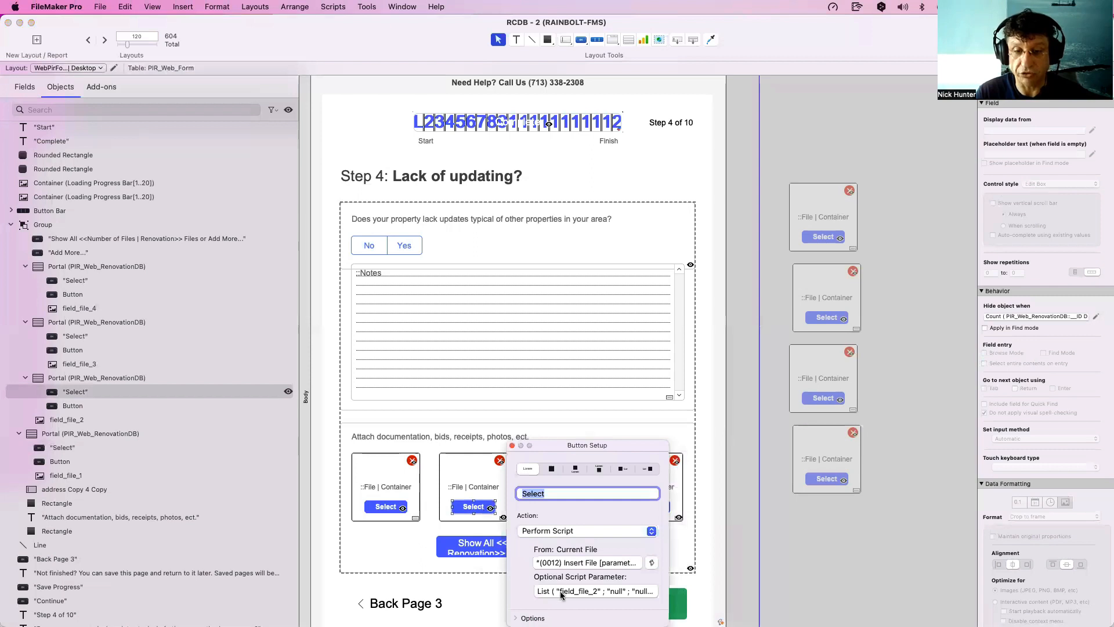
pyautogui.click(575, 449)
pyautogui.click(561, 508)
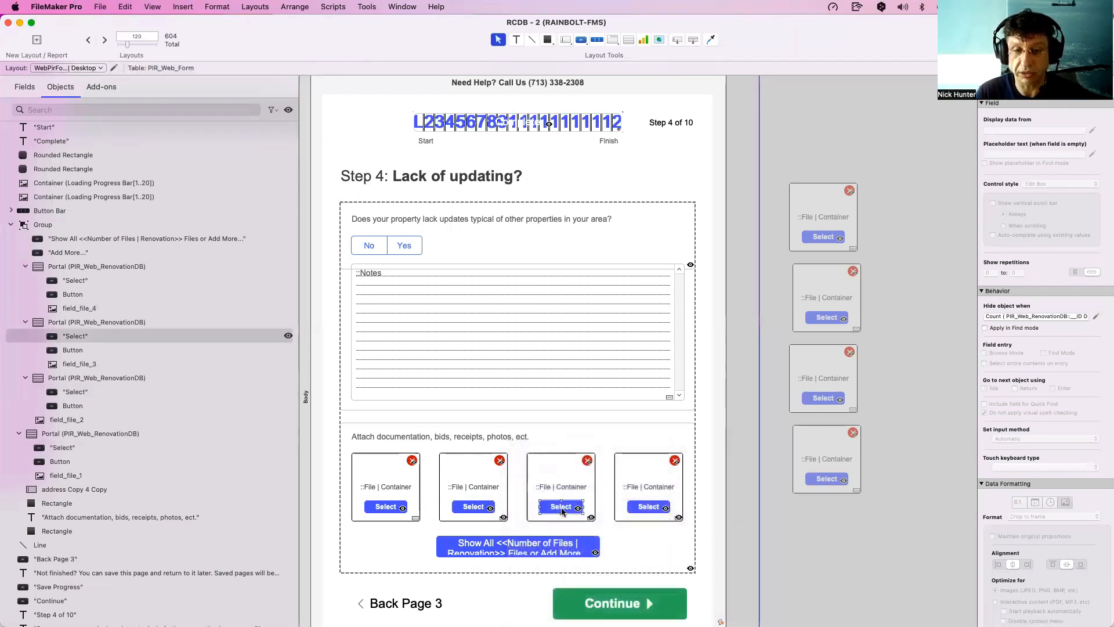
pyautogui.doubleClick(561, 509)
pyautogui.press('Escape')
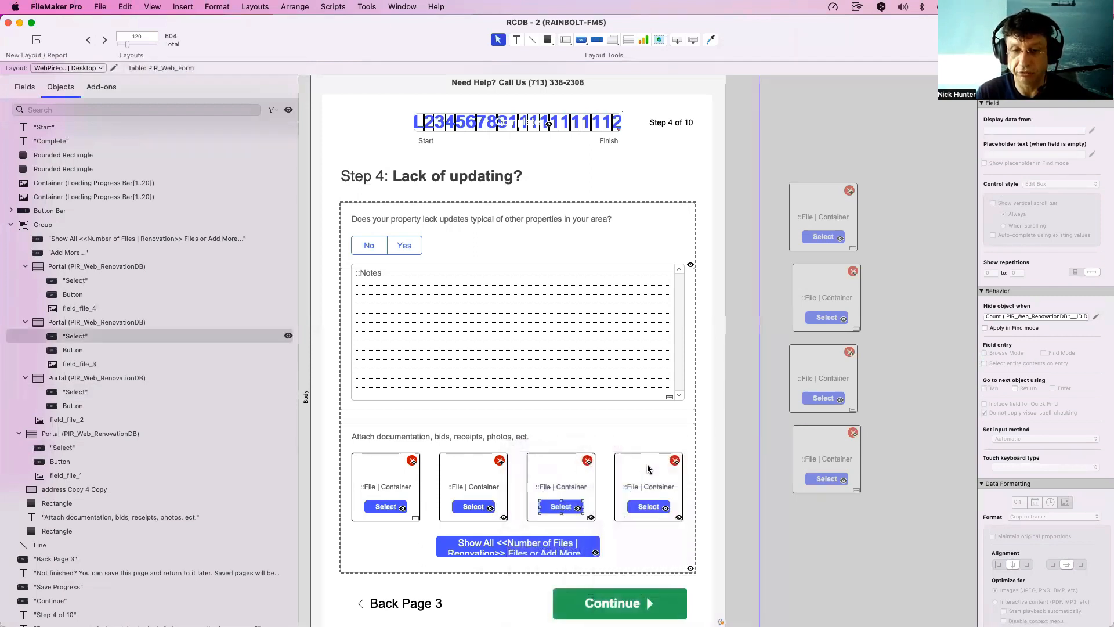
pyautogui.click(648, 508)
pyautogui.doubleClick(647, 508)
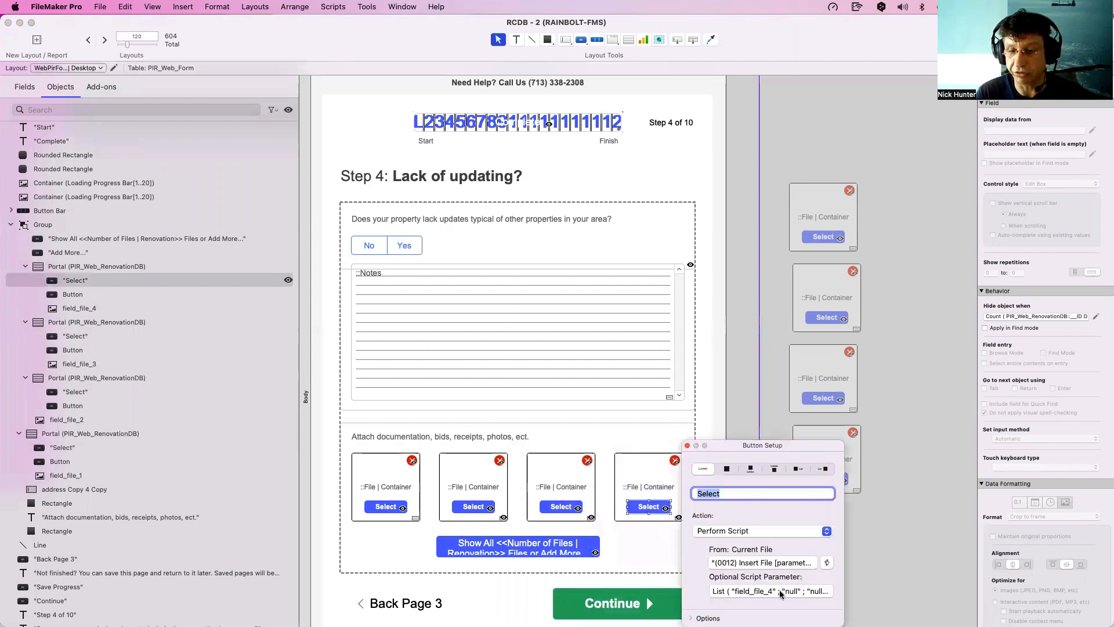
pyautogui.press('Escape')
pyautogui.click(788, 524)
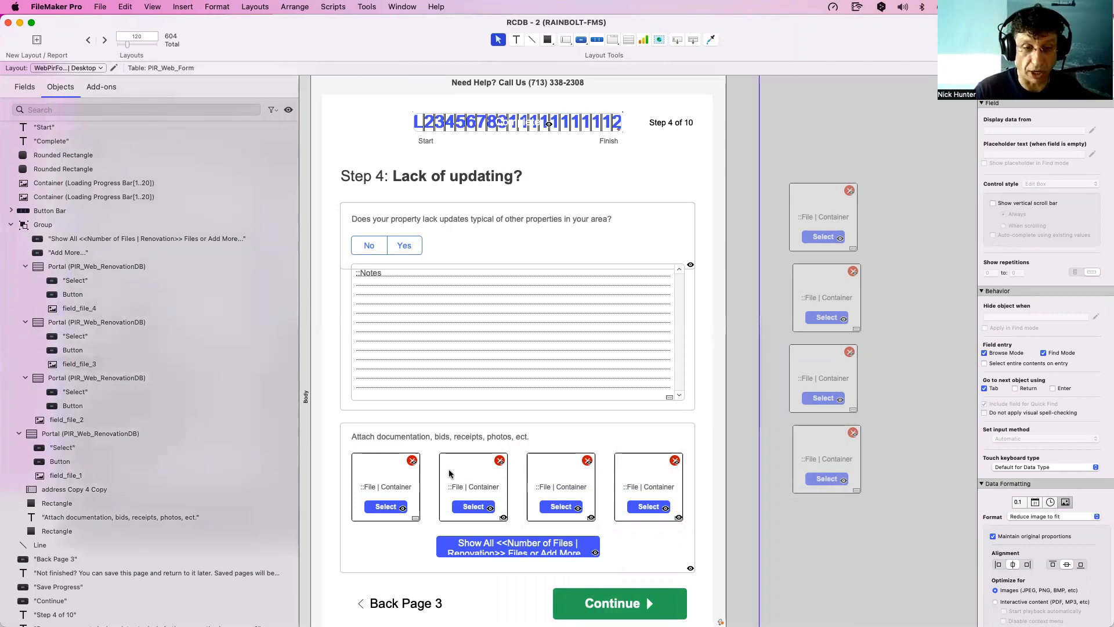
# Return to Browse mode and insert "300 dpi black and white (1).pdf" from untitled folder 5 into the first attachment slot.
pyautogui.press('super+b')
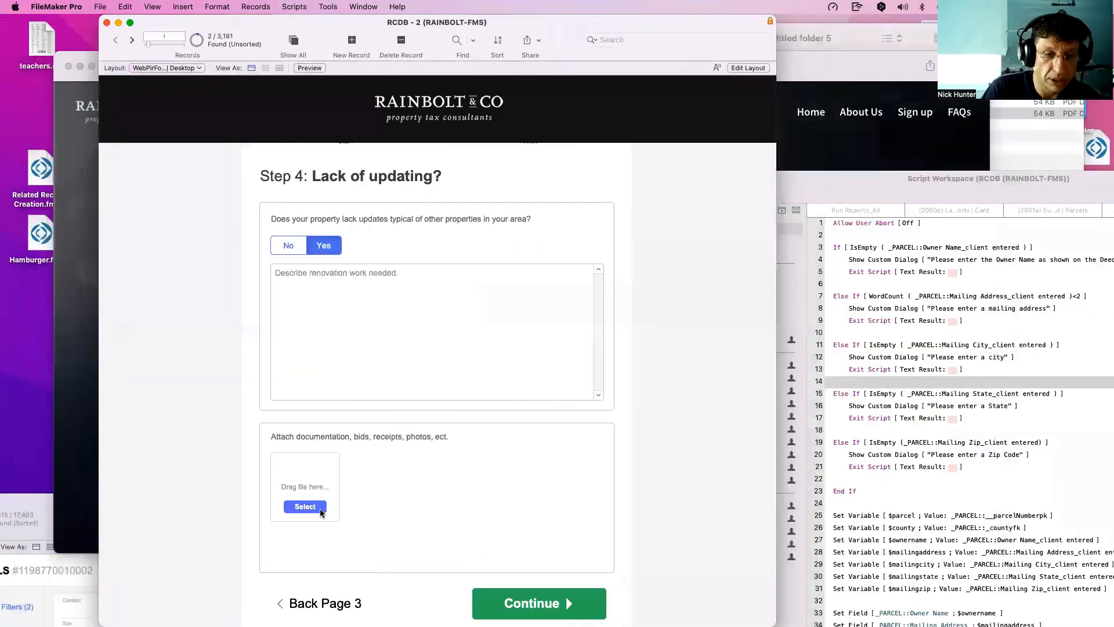
pyautogui.click(319, 509)
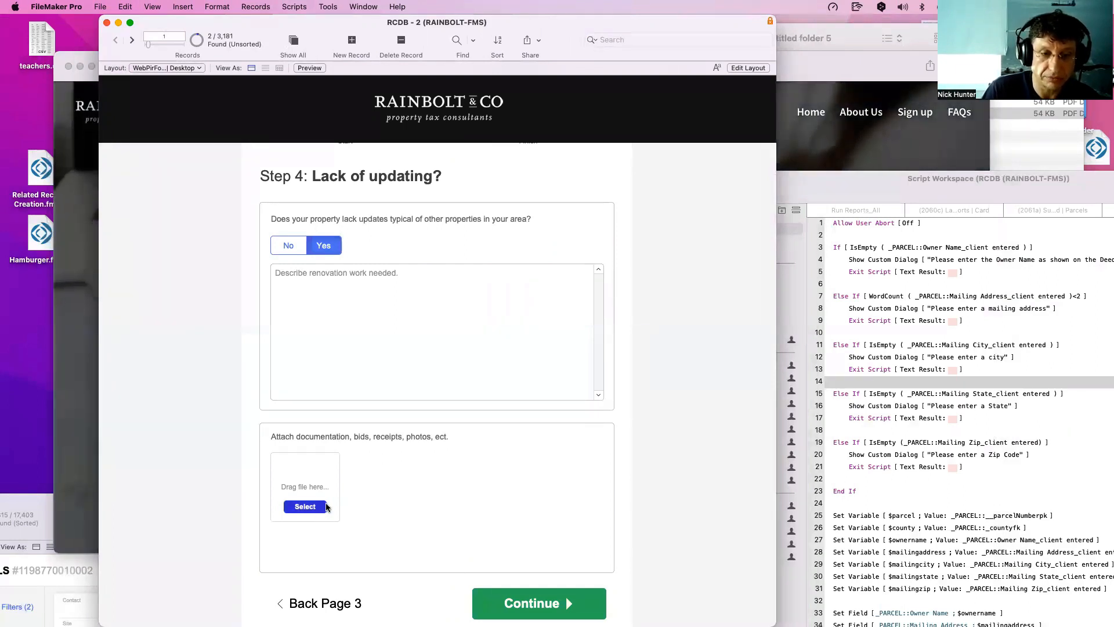
pyautogui.click(323, 507)
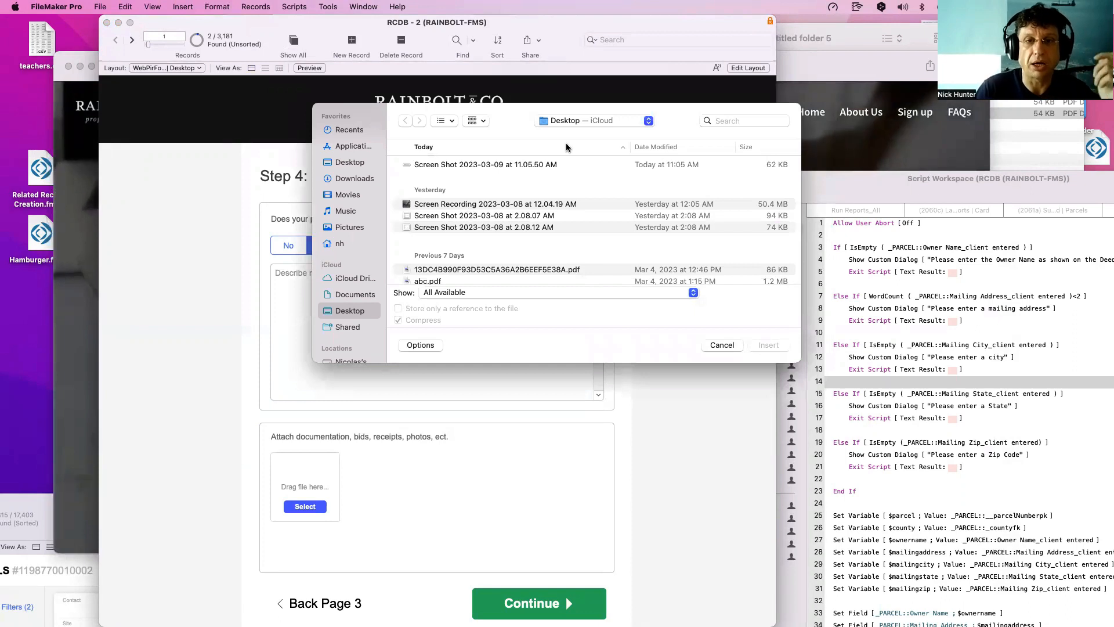
pyautogui.click(586, 120)
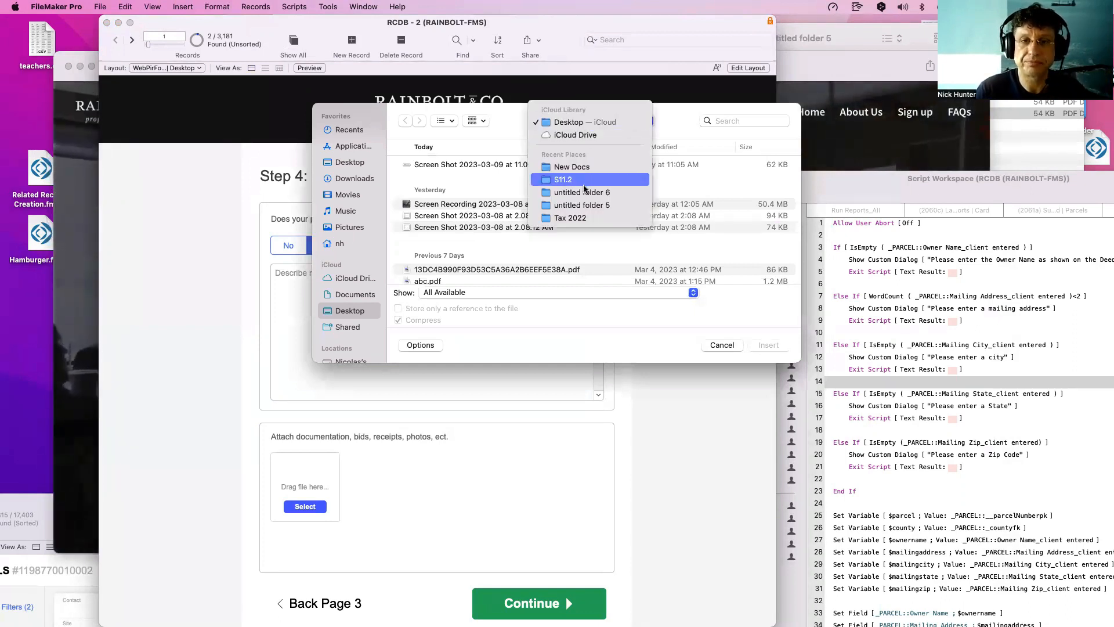
pyautogui.click(582, 205)
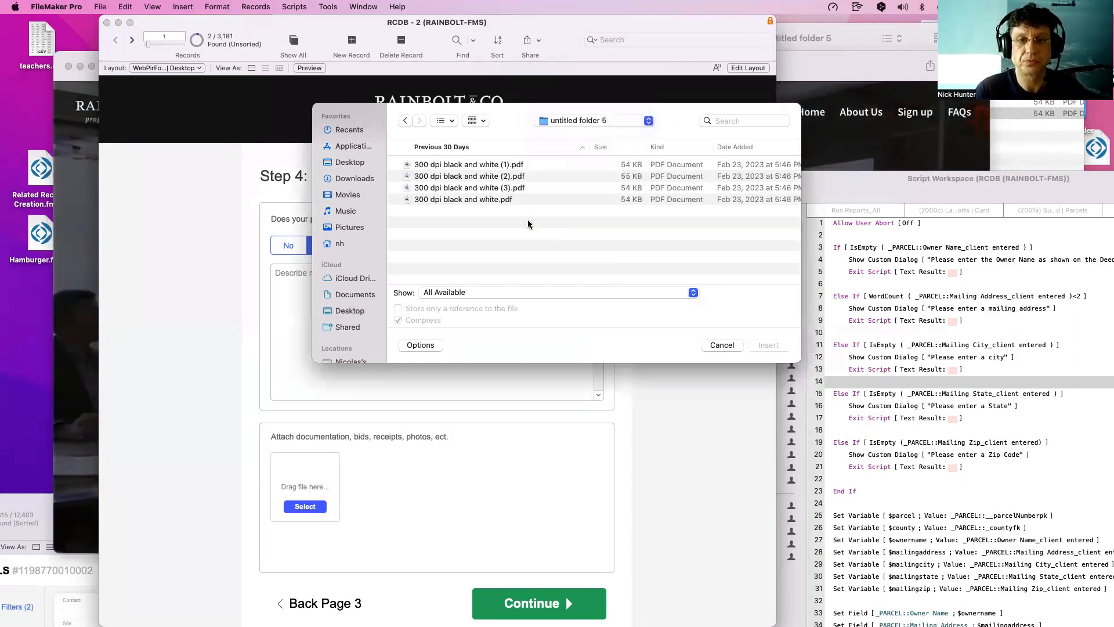
pyautogui.click(495, 165)
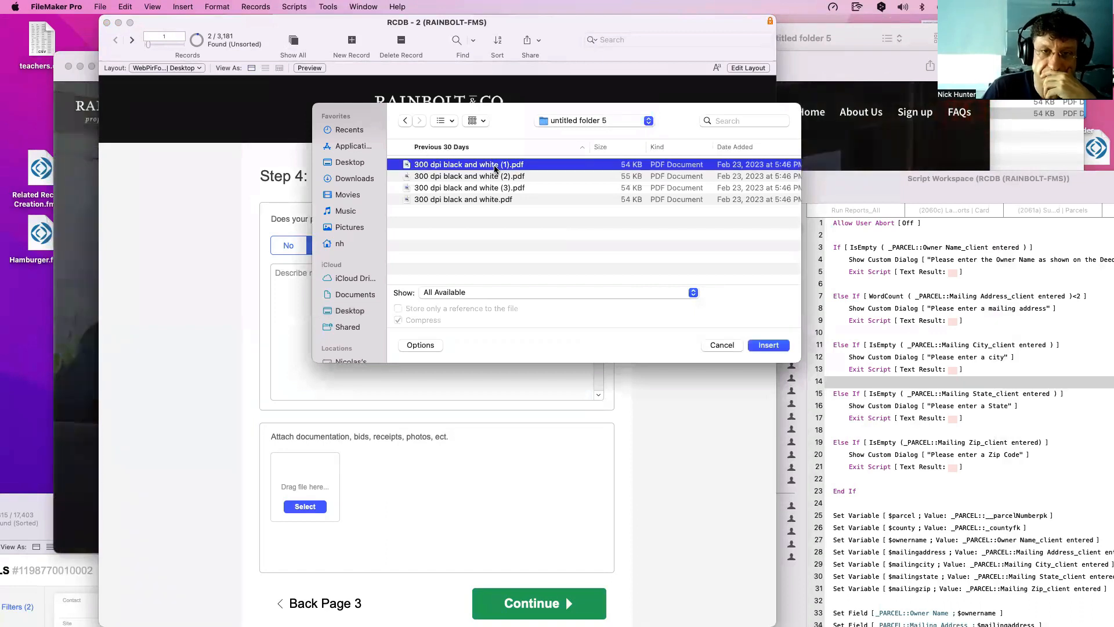
pyautogui.doubleClick(495, 165)
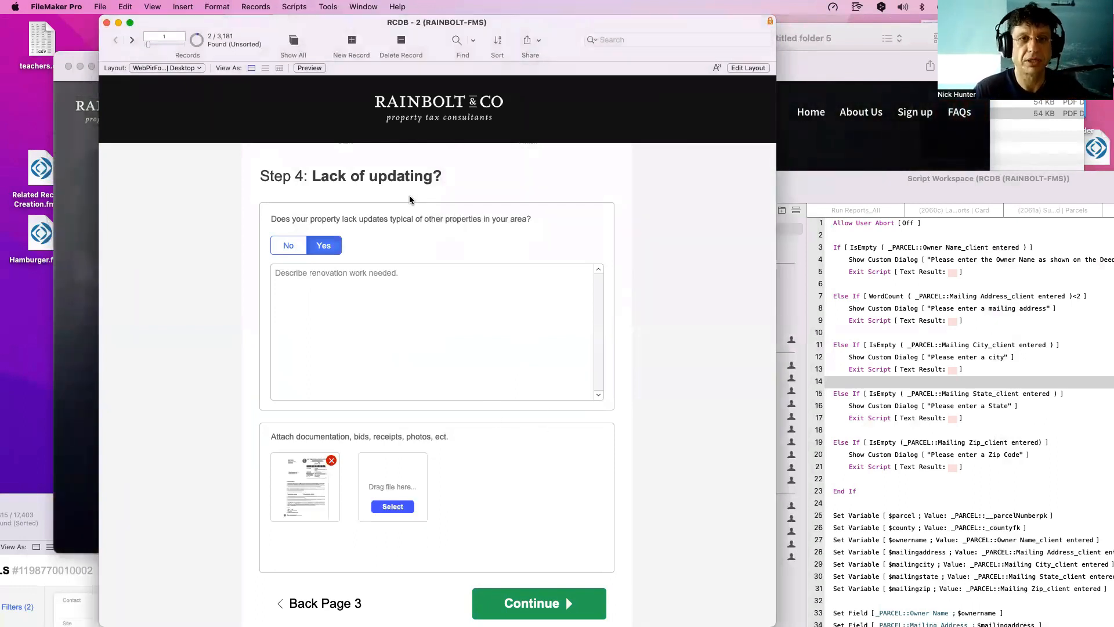
# Debug the second slot's Select script, stepping past Go to Object to the Insert File line, and halt it there.
pyautogui.click(336, 7)
pyautogui.click(341, 24)
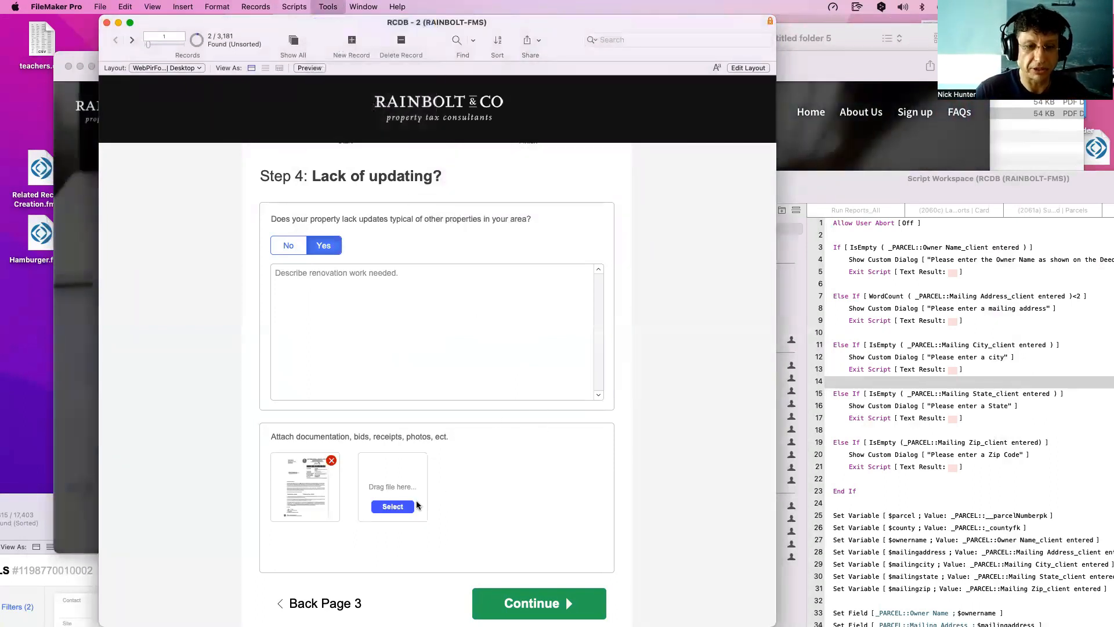
pyautogui.moveTo(420, 105); pyautogui.dragTo(586, 116)
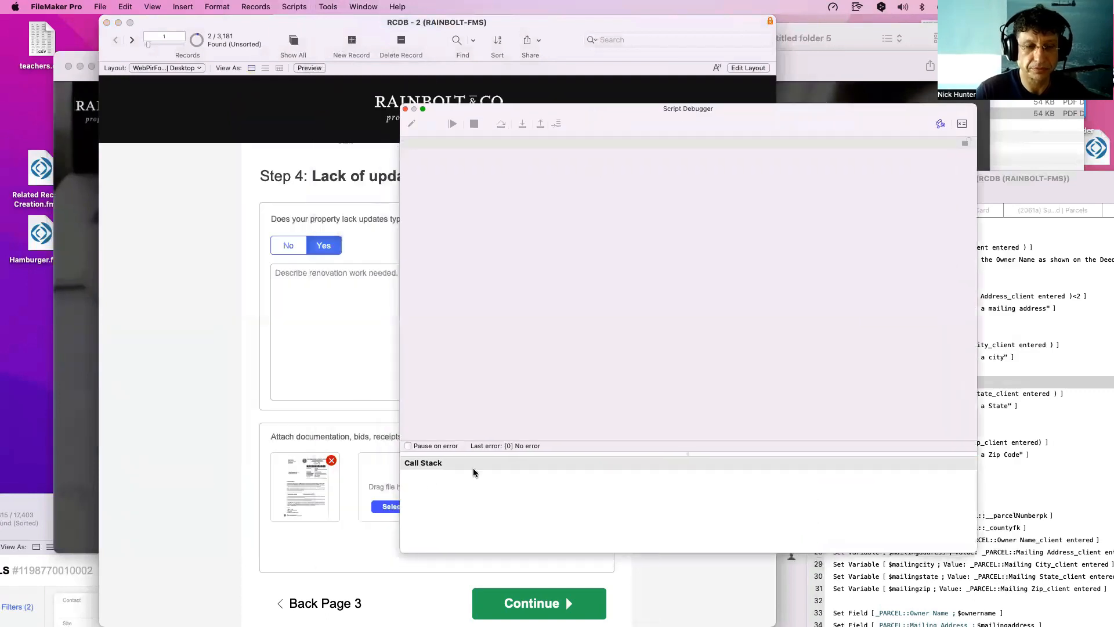
pyautogui.click(386, 513)
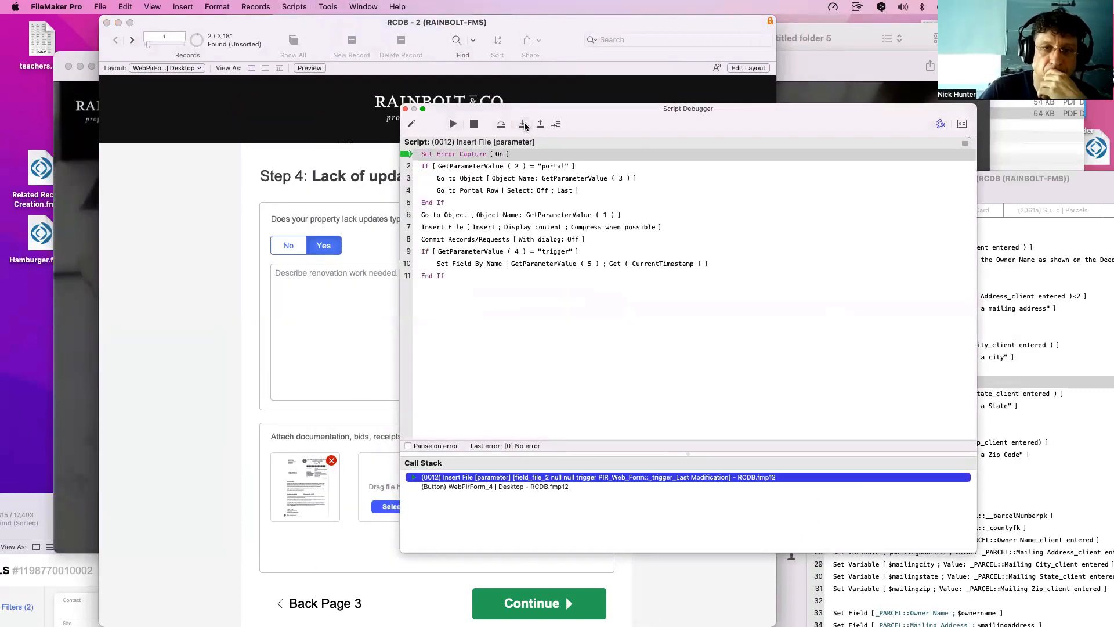
pyautogui.click(524, 126)
pyautogui.click(523, 125)
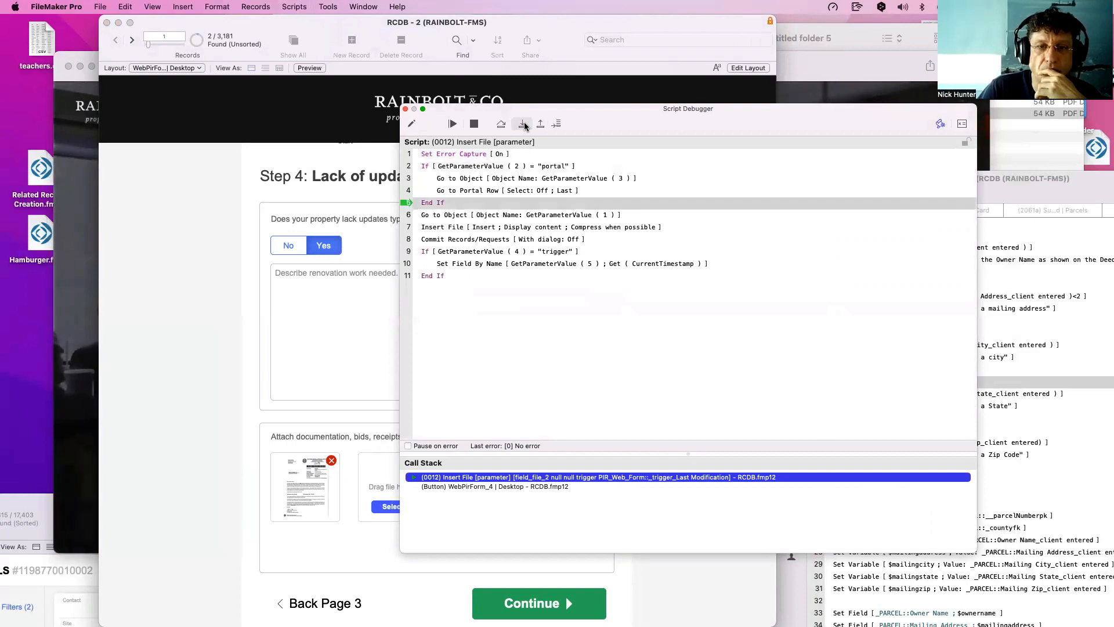
pyautogui.click(524, 126)
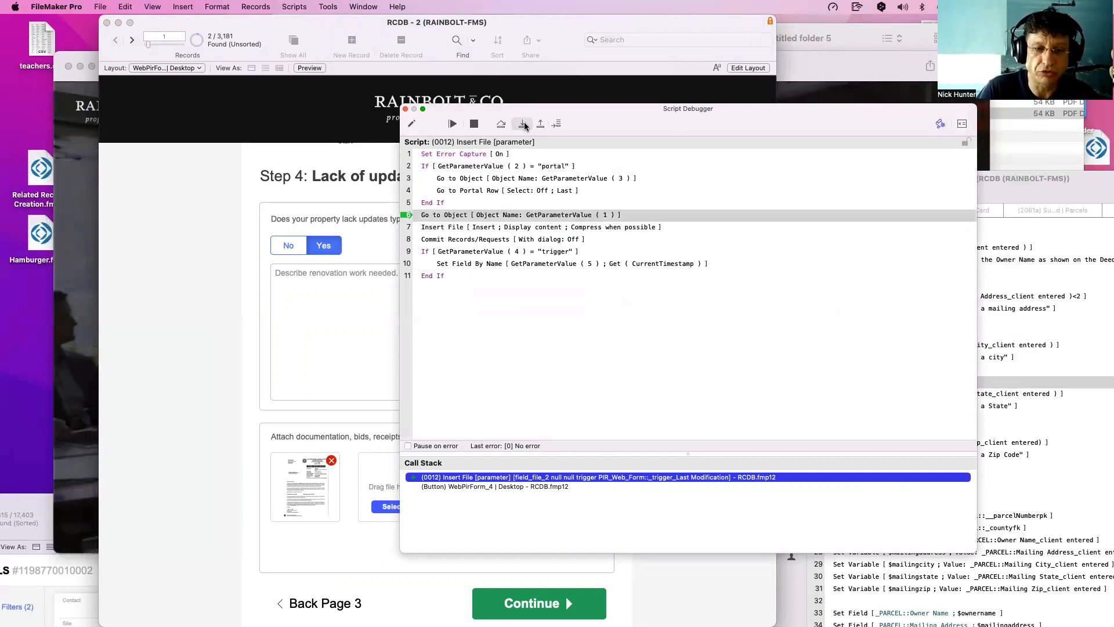
pyautogui.click(524, 126)
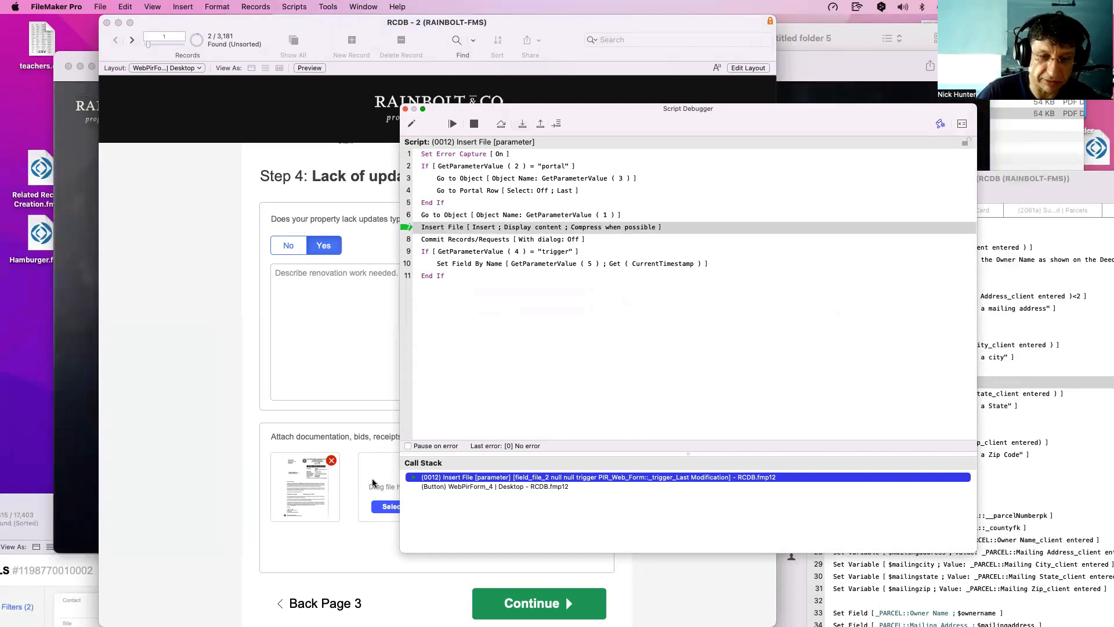
pyautogui.click(474, 124)
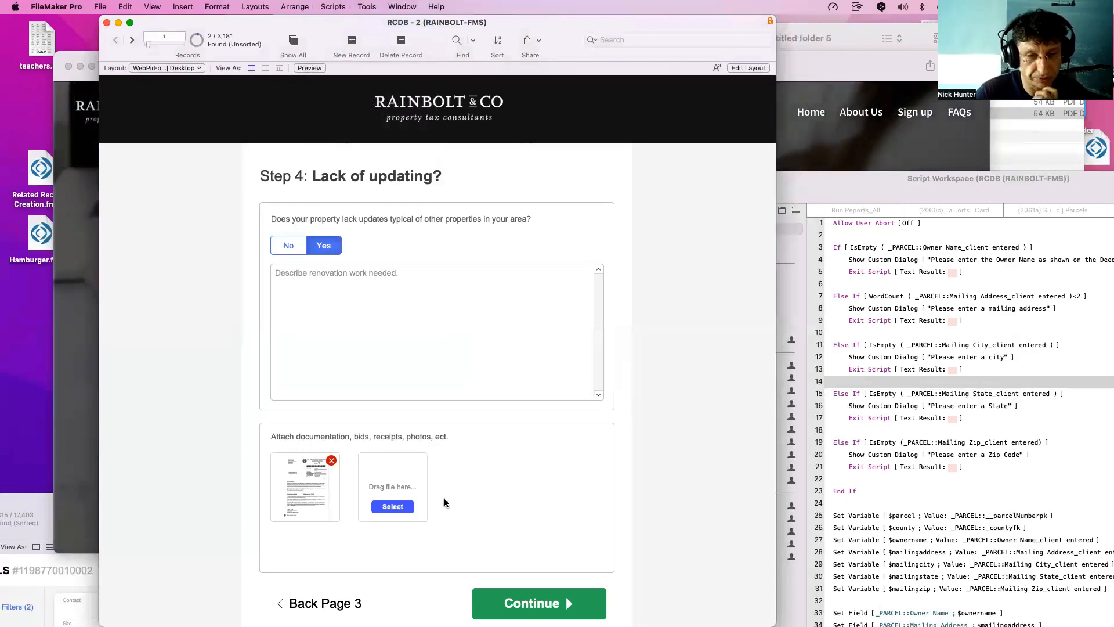
# In Layout mode, give the second slot's container a solid 1 pt blue line for its In Focus state and return to Browse mode.
pyautogui.press('super+l')
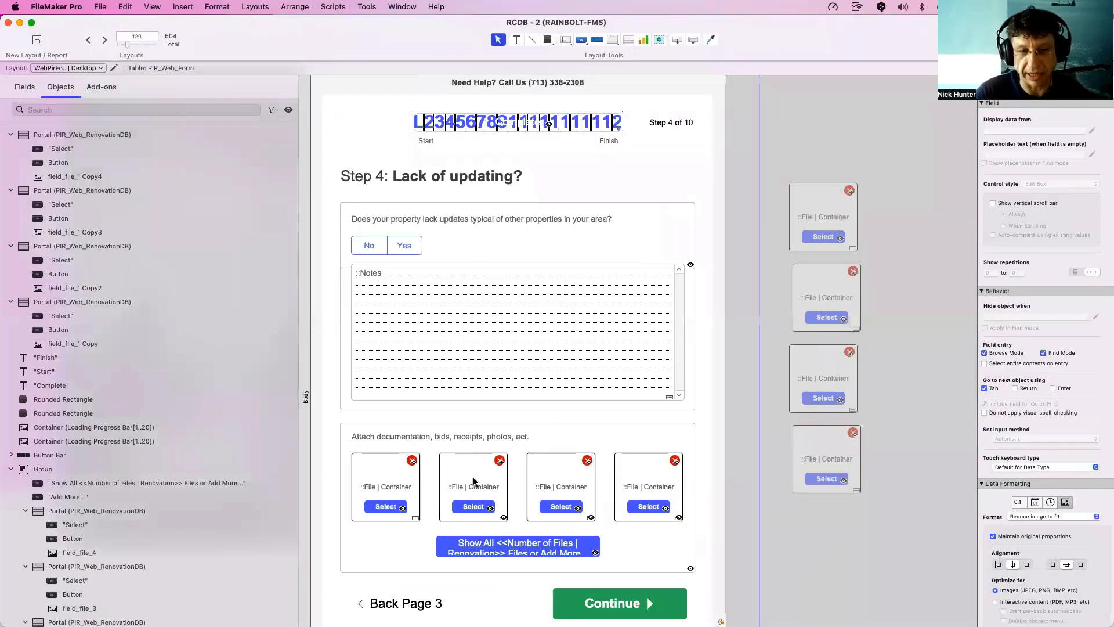
pyautogui.click(474, 481)
pyautogui.click(474, 482)
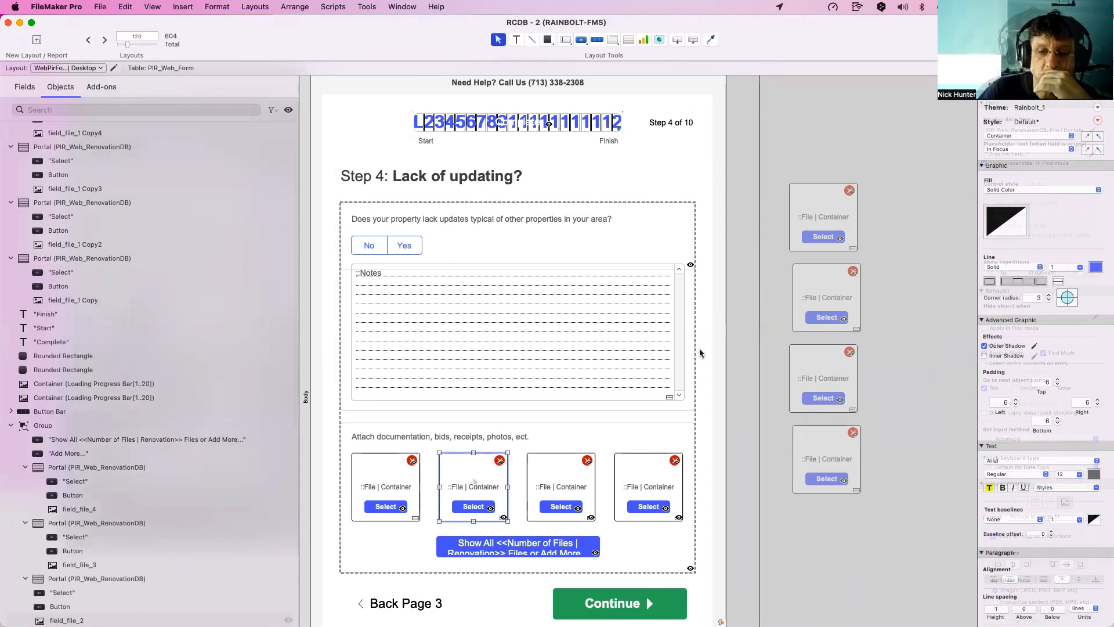
pyautogui.press('super+b')
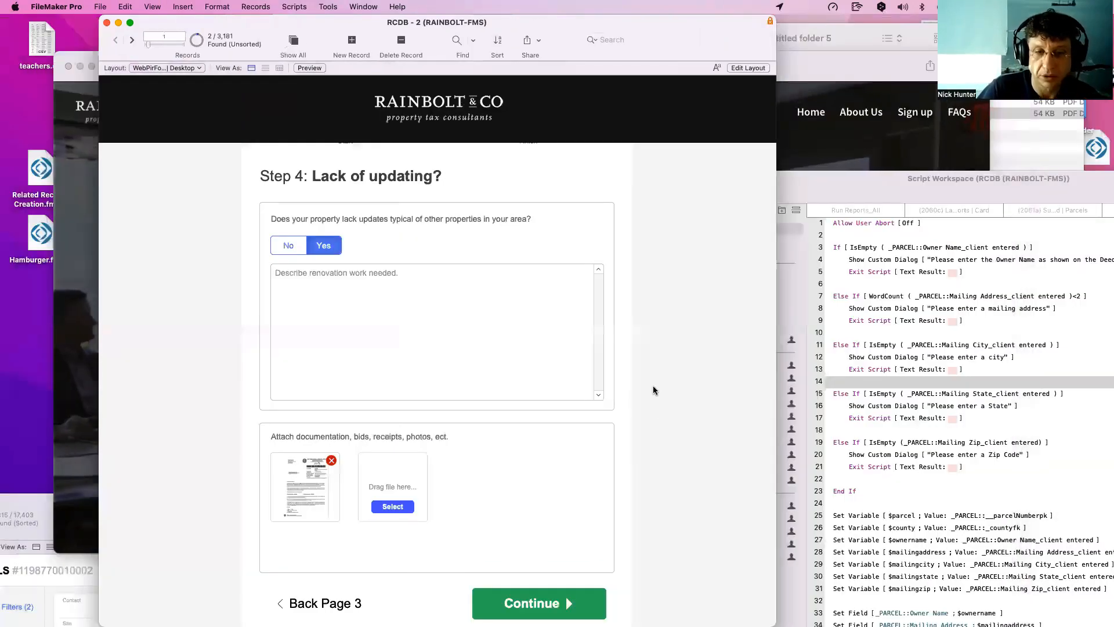
# Reopen the Script Debugger and step the second slot's Select script to Insert File to check the container's focus.
pyautogui.click(328, 6)
pyautogui.press('Return')
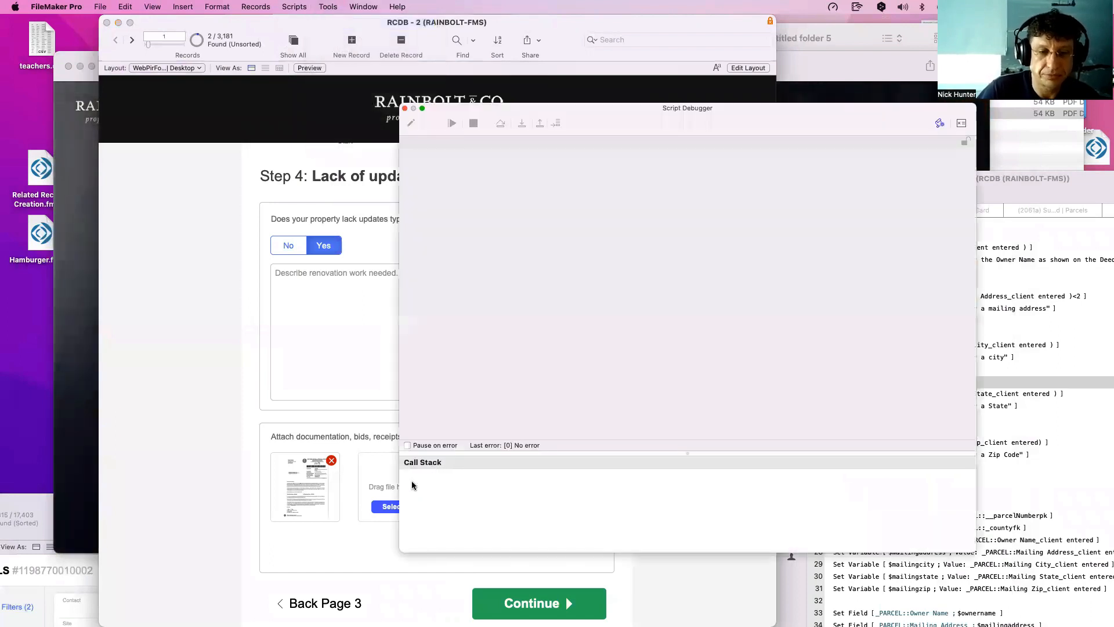
pyautogui.click(390, 508)
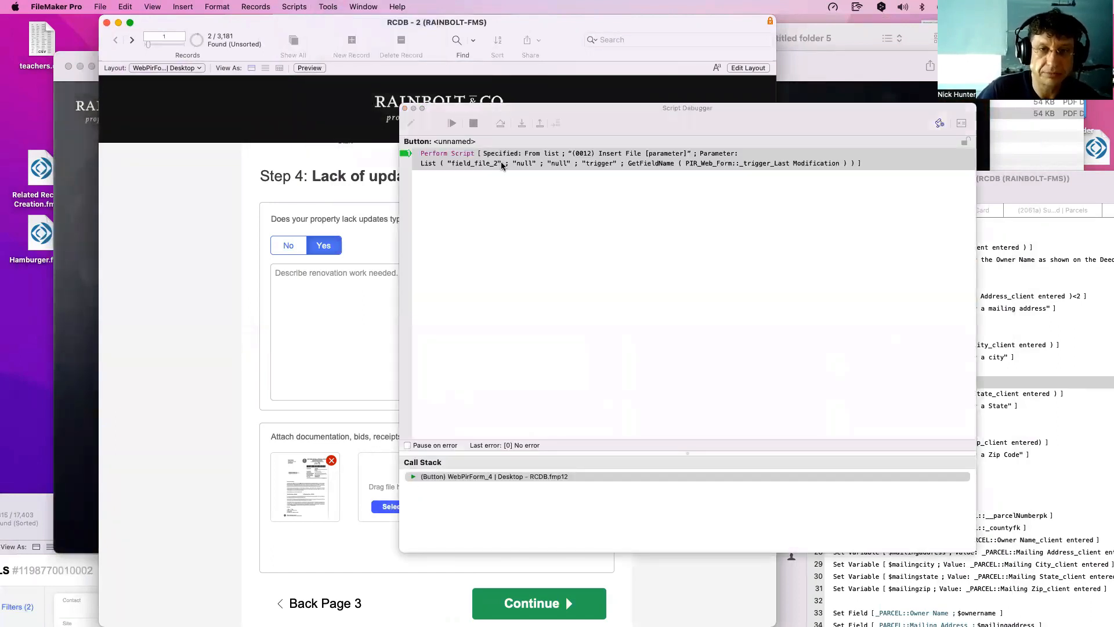
pyautogui.click(521, 123)
pyautogui.click(522, 123)
pyautogui.click(522, 123)
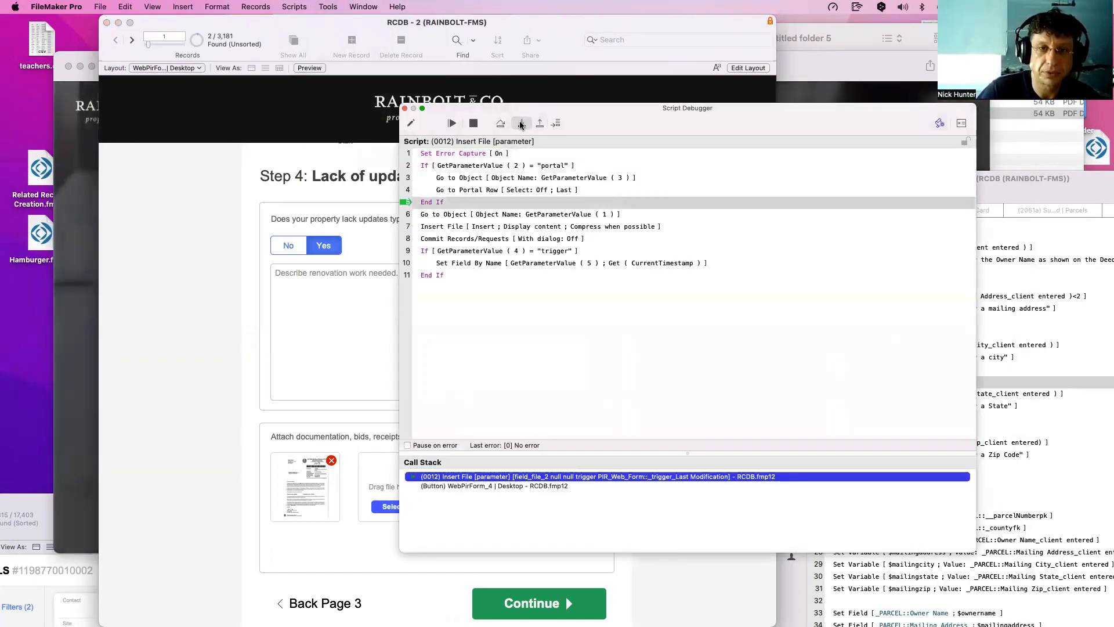
pyautogui.click(521, 123)
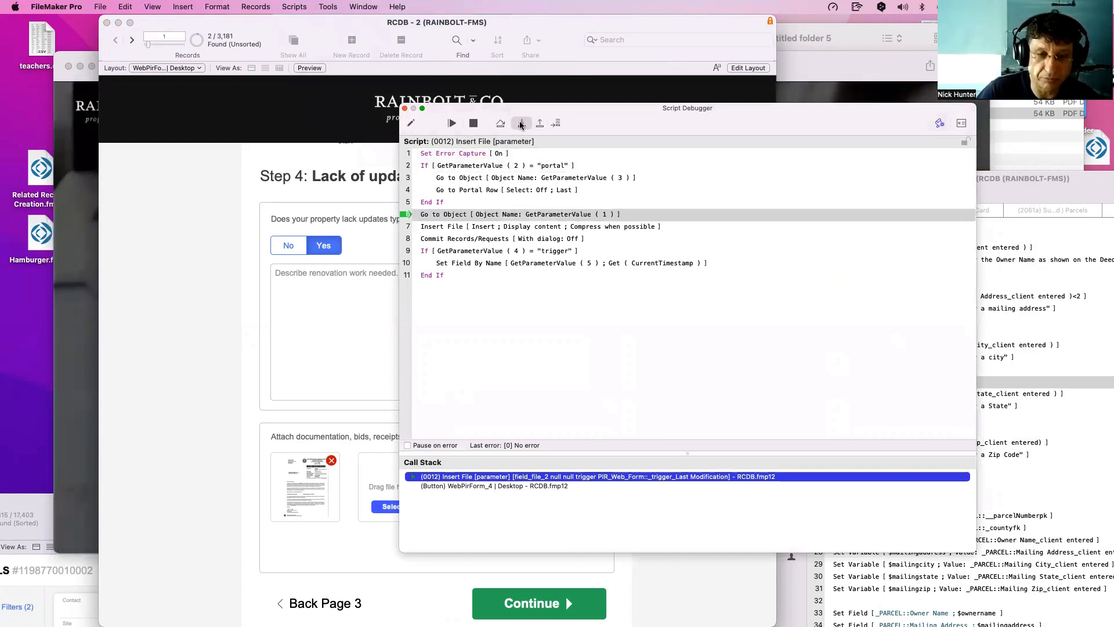
pyautogui.click(522, 123)
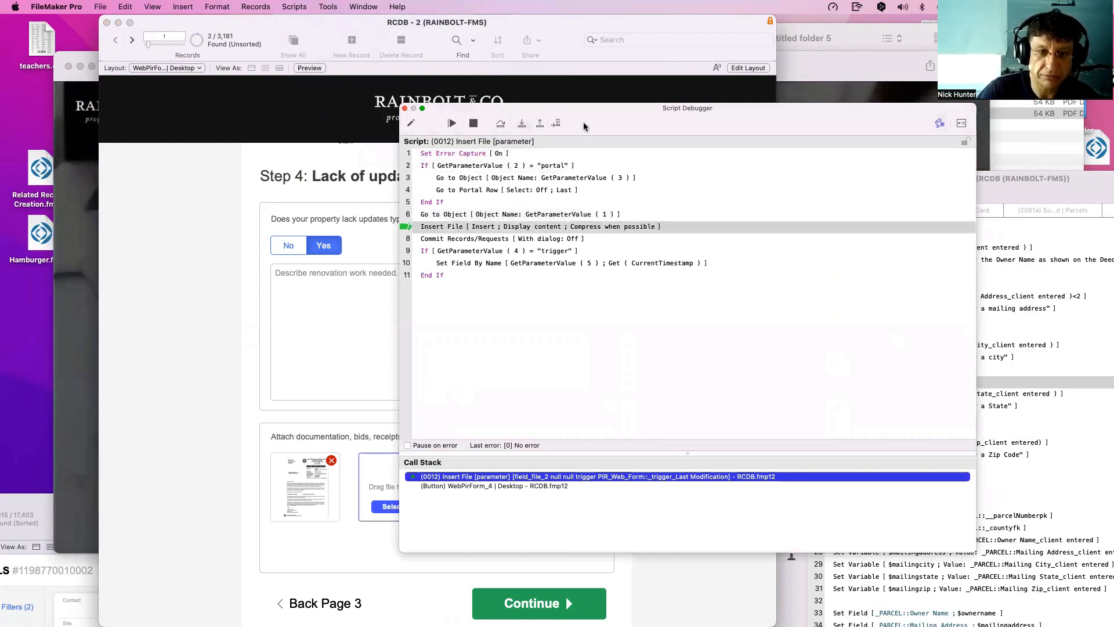
# Insert "300 dpi black and white (1).pdf" into the second attachment slot and step the script through the trigger Set Field By Name to End If.
pyautogui.moveTo(583, 123); pyautogui.dragTo(683, 139)
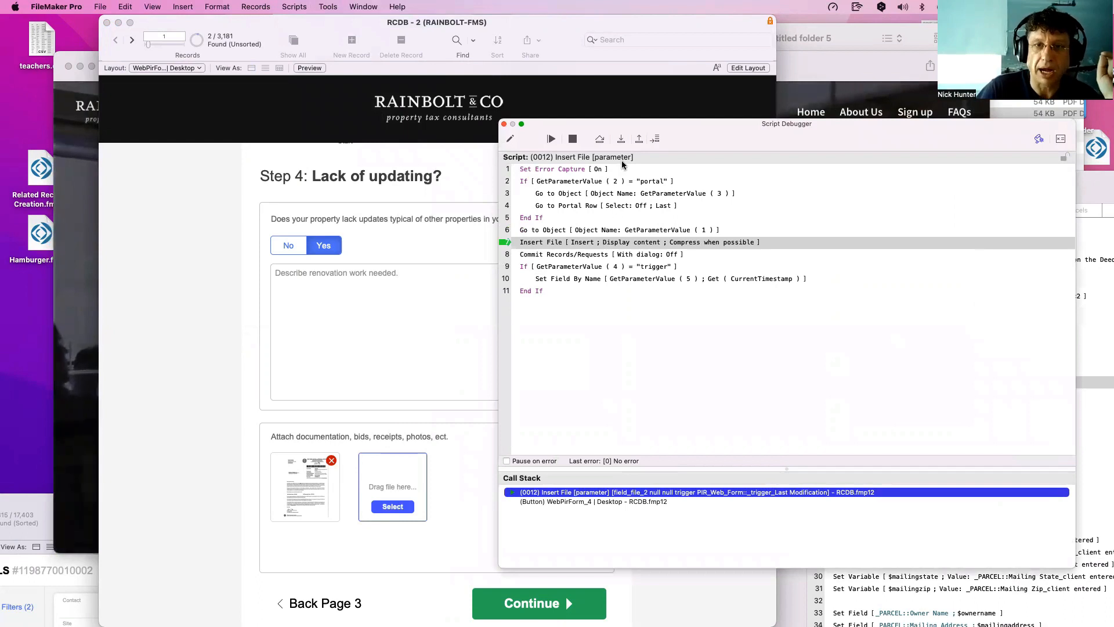
pyautogui.click(621, 140)
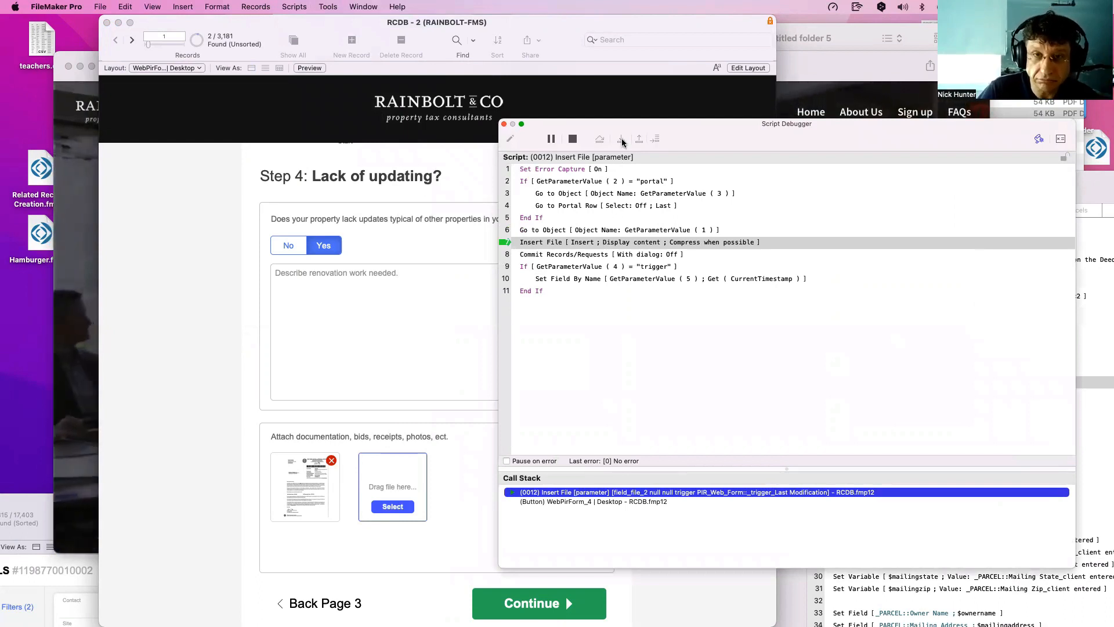
pyautogui.doubleClick(534, 166)
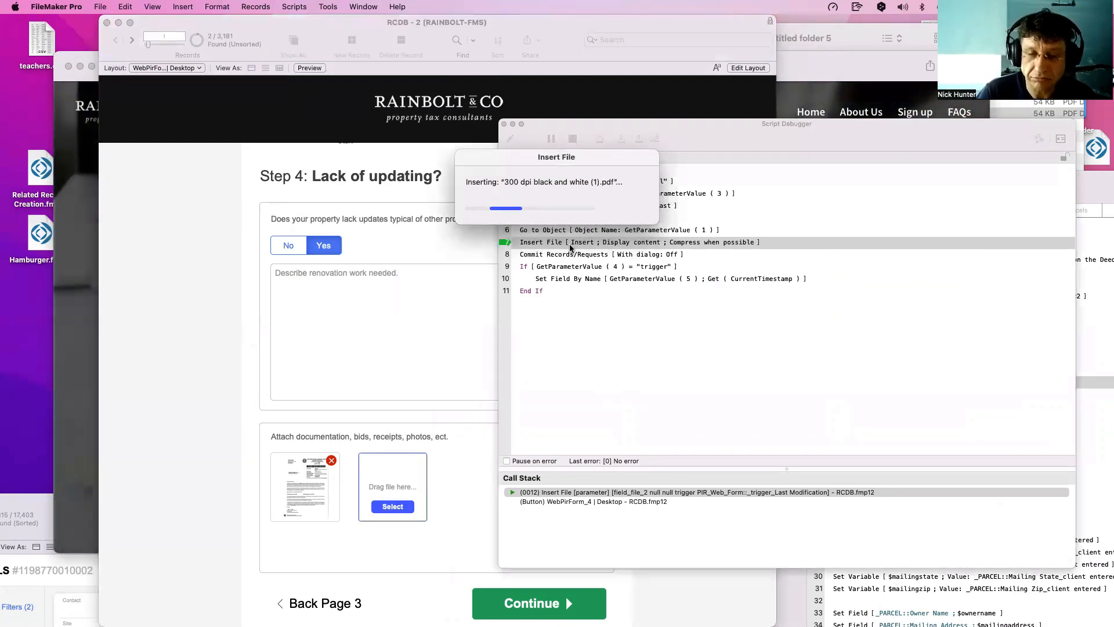
pyautogui.click(620, 140)
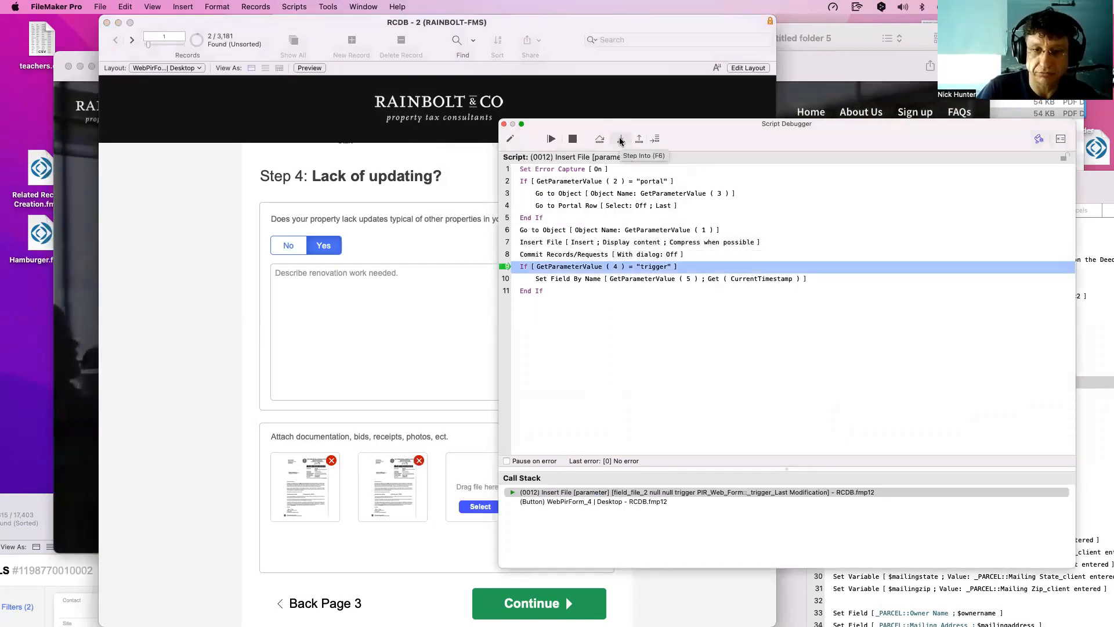
pyautogui.click(621, 139)
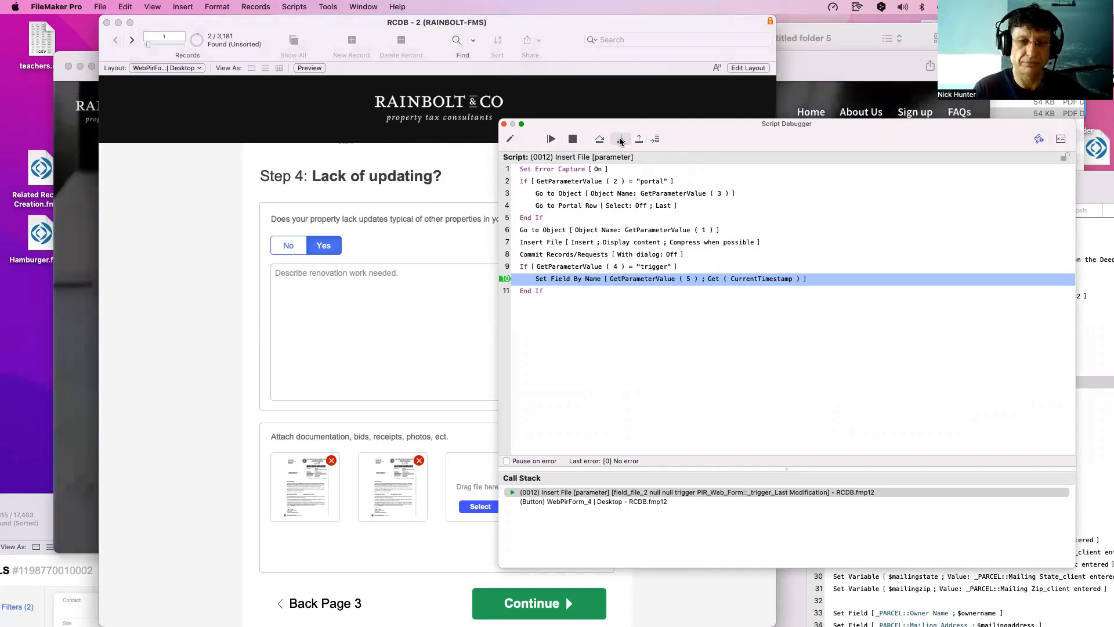
pyautogui.click(620, 140)
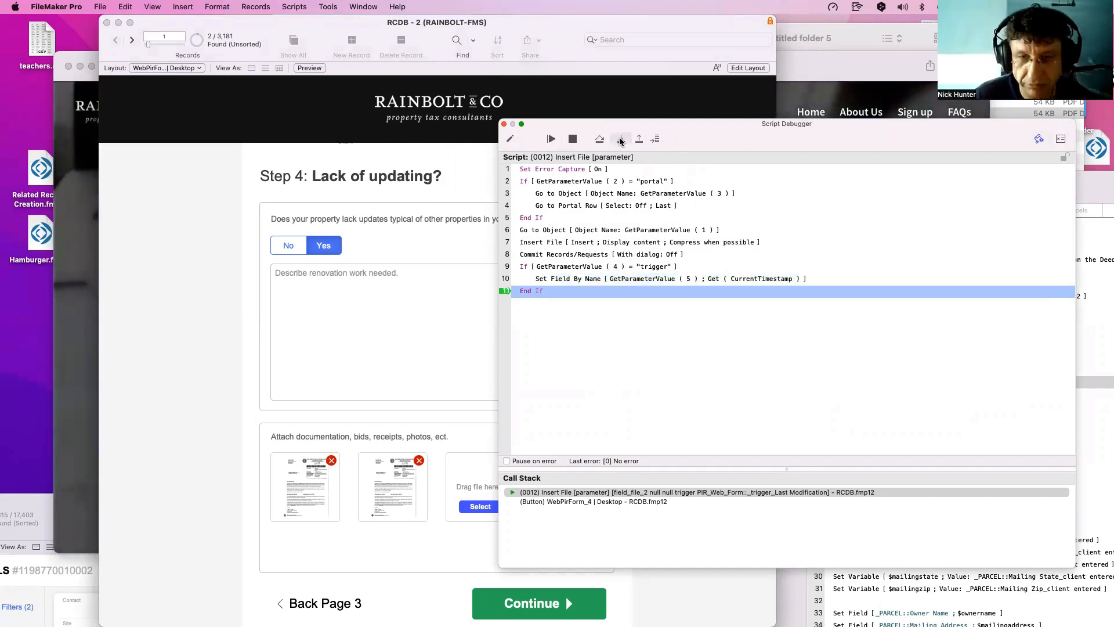
pyautogui.click(1060, 139)
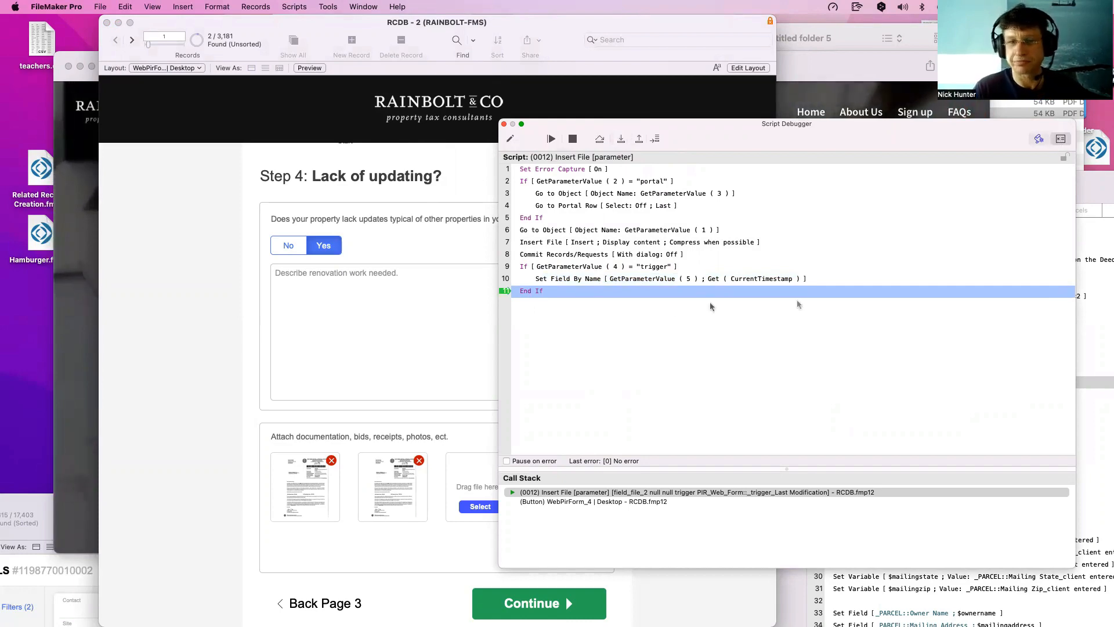
pyautogui.click(1037, 597)
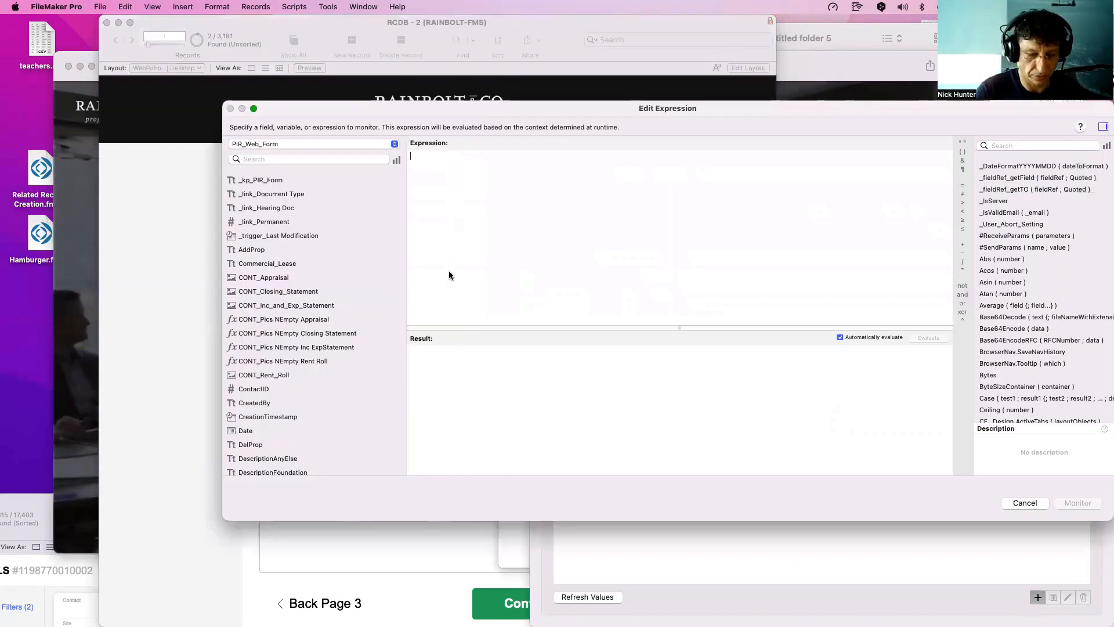
pyautogui.write('numbe')
pyautogui.press('Down')
pyautogui.press('Return')
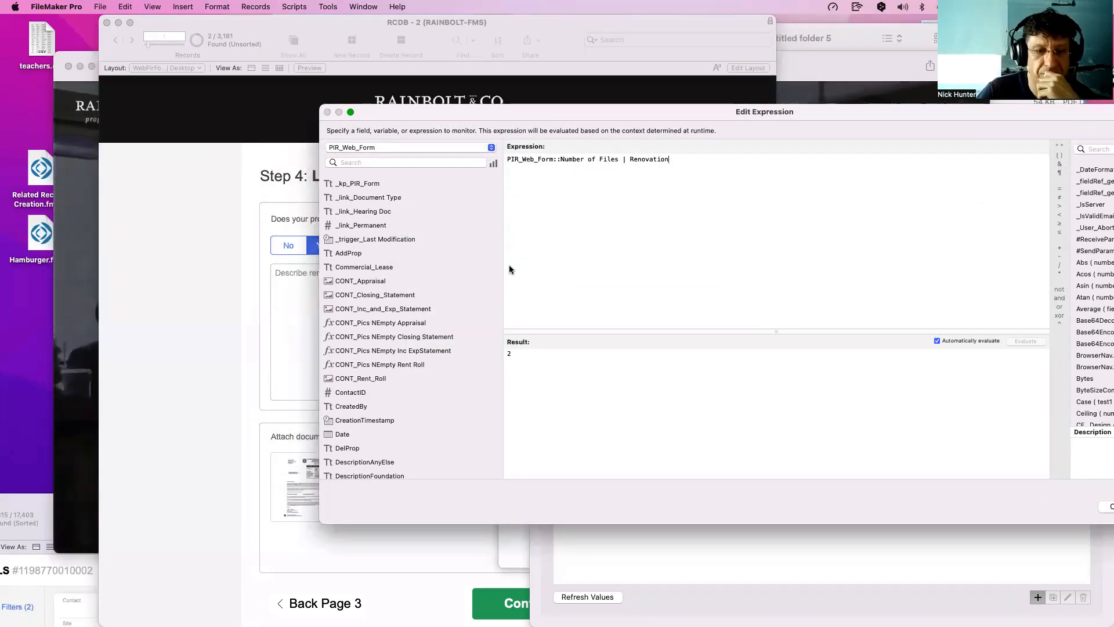
pyautogui.scroll(-3, 432, 271)
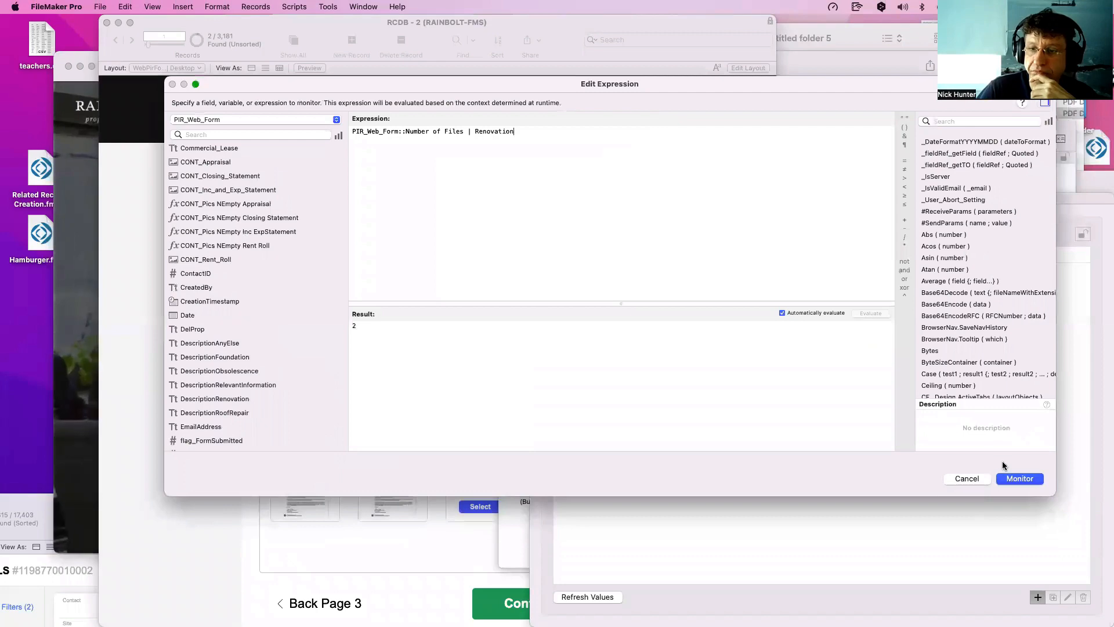
pyautogui.click(1015, 477)
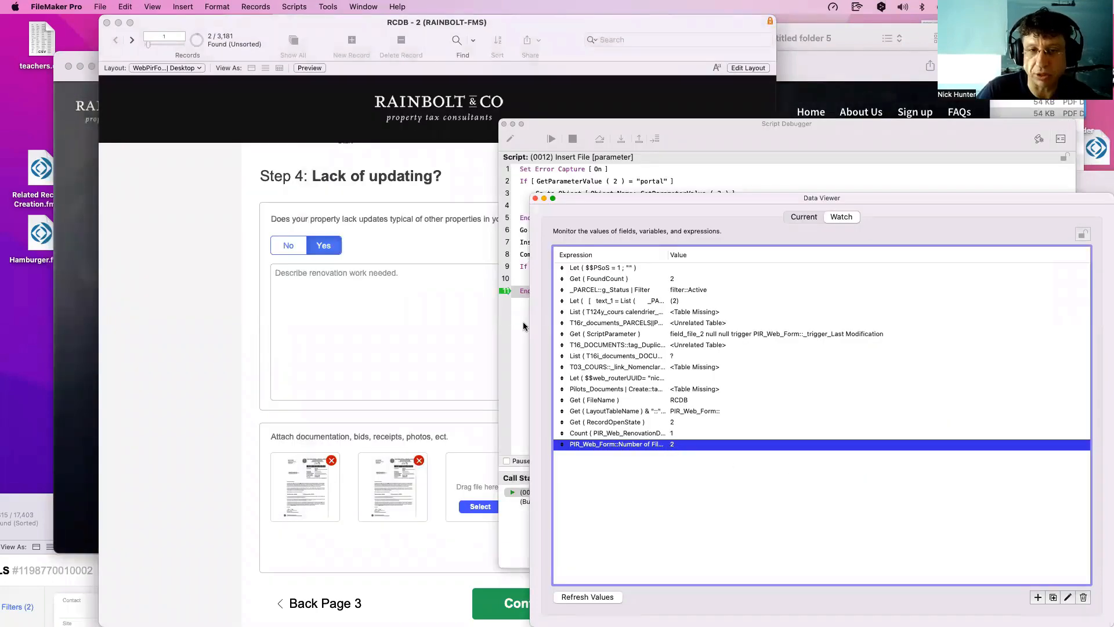
pyautogui.moveTo(604, 203); pyautogui.dragTo(788, 98)
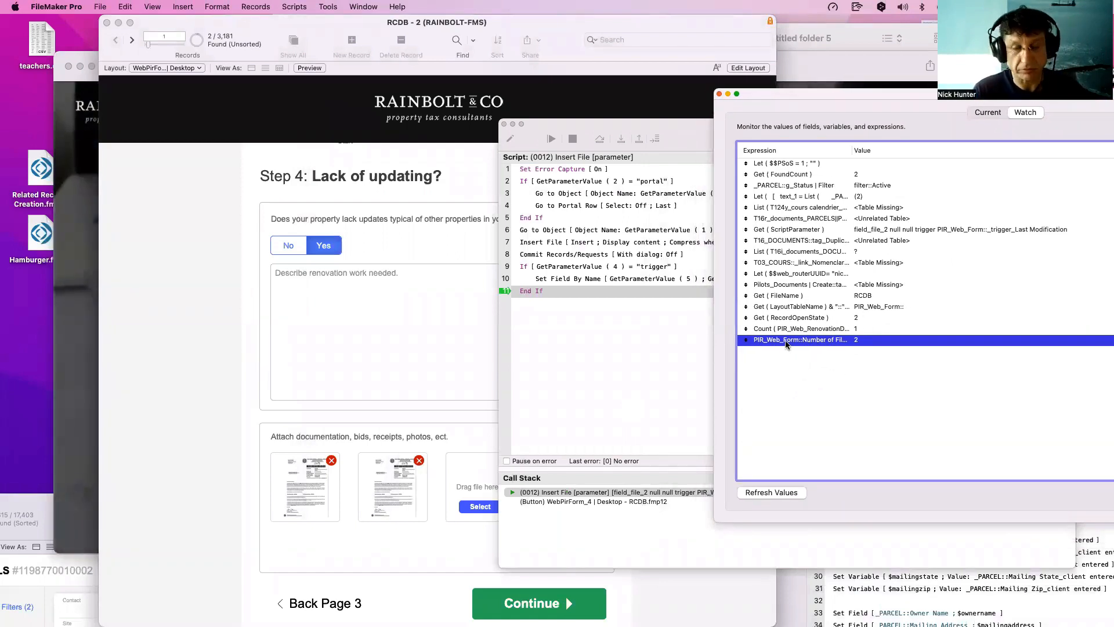
pyautogui.click(617, 390)
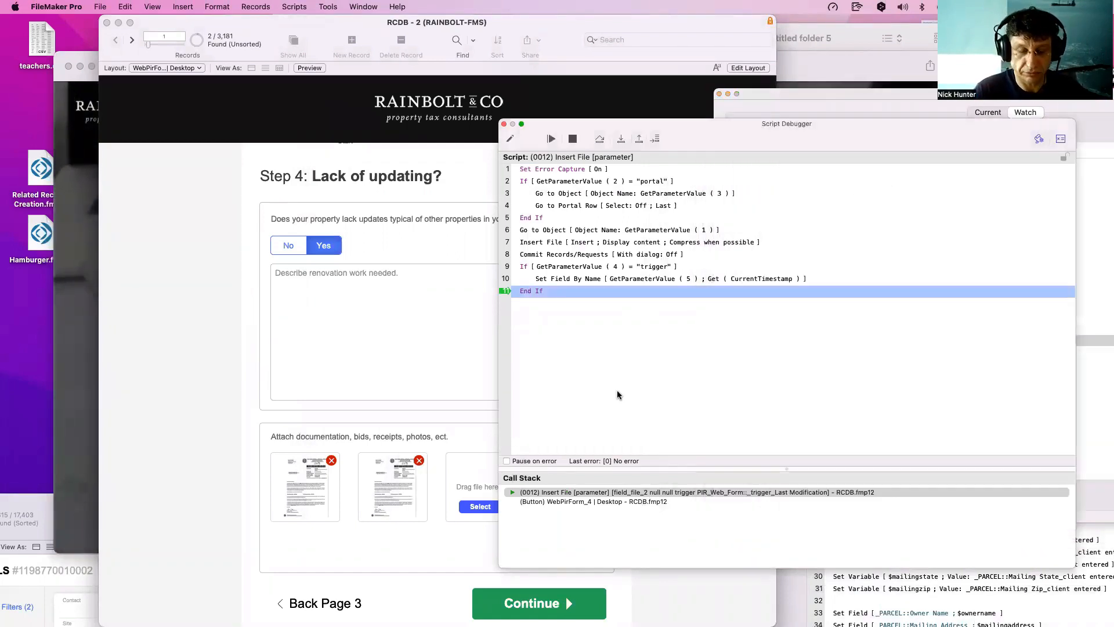
pyautogui.click(551, 139)
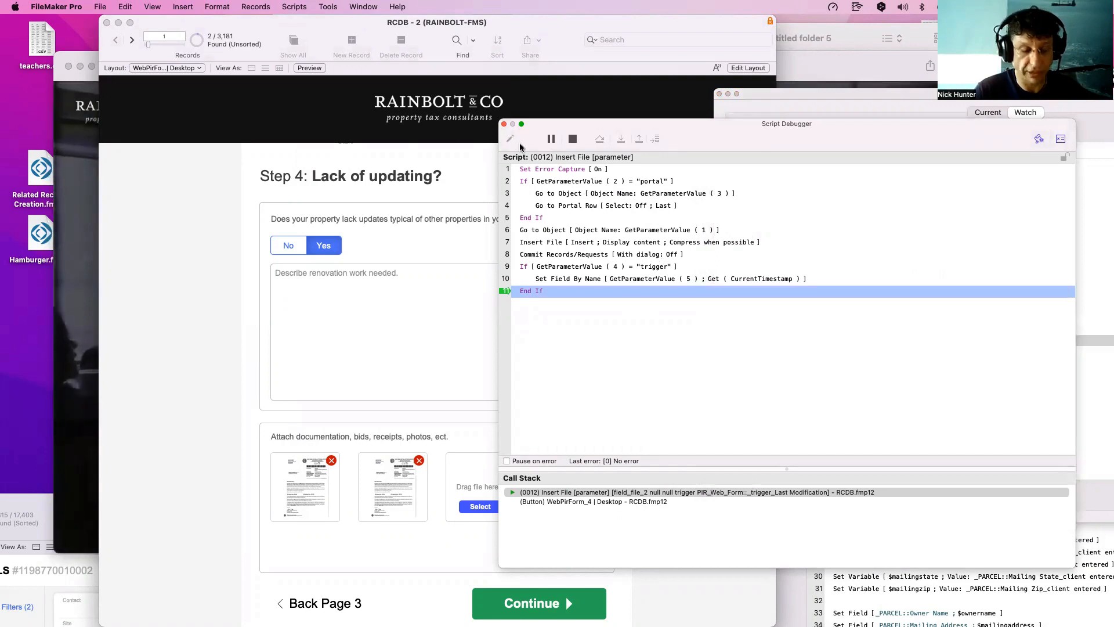
# Open the auto-enter calculation of the Number of Files | Renovation field in the RCDB database definition.
pyautogui.press('super+shift+d')
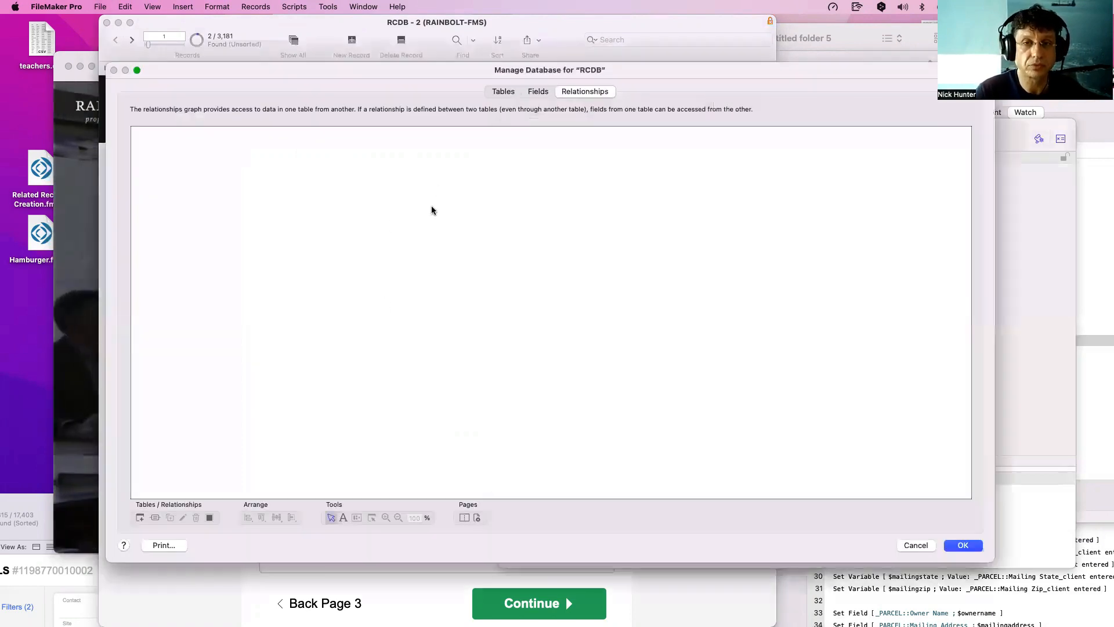
pyautogui.click(538, 92)
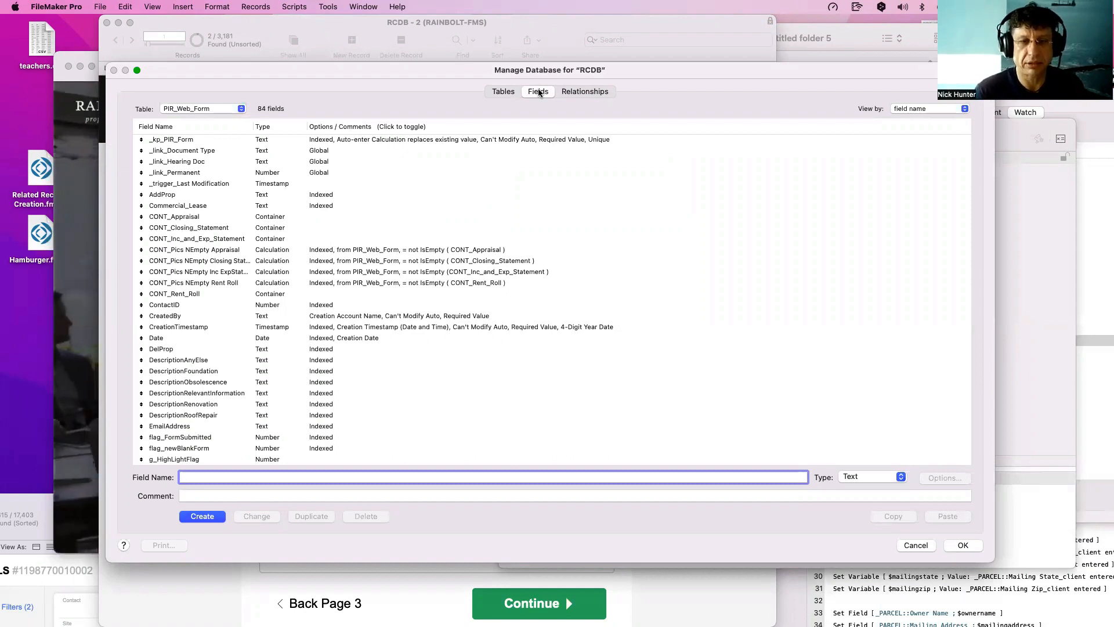
pyautogui.click(416, 383)
pyautogui.write('nu')
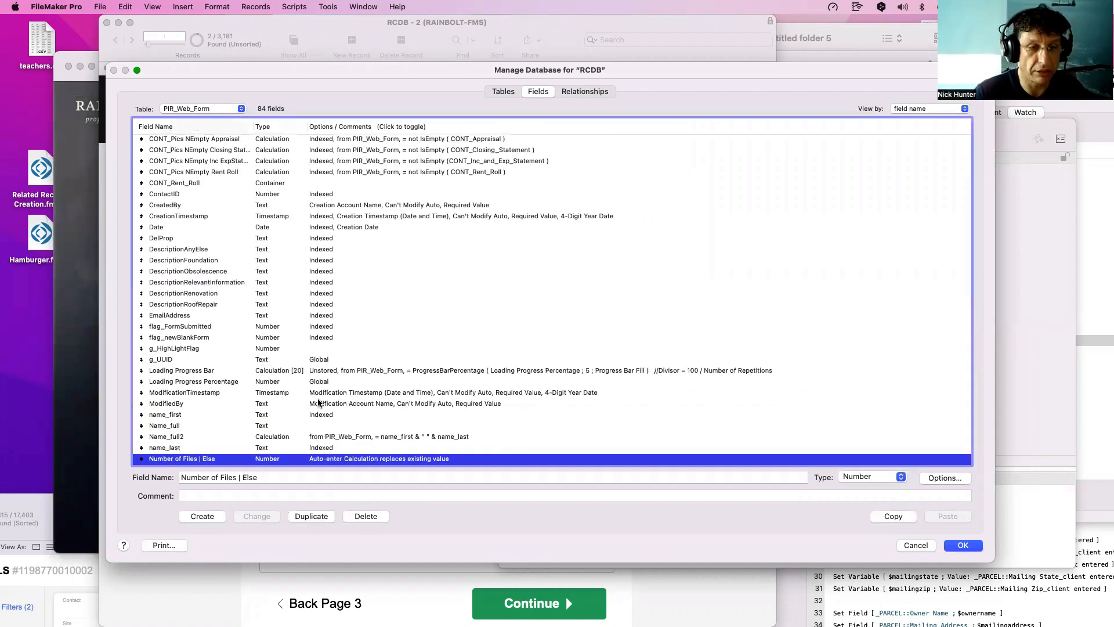
pyautogui.scroll(-4, 318, 398)
pyautogui.click(241, 380)
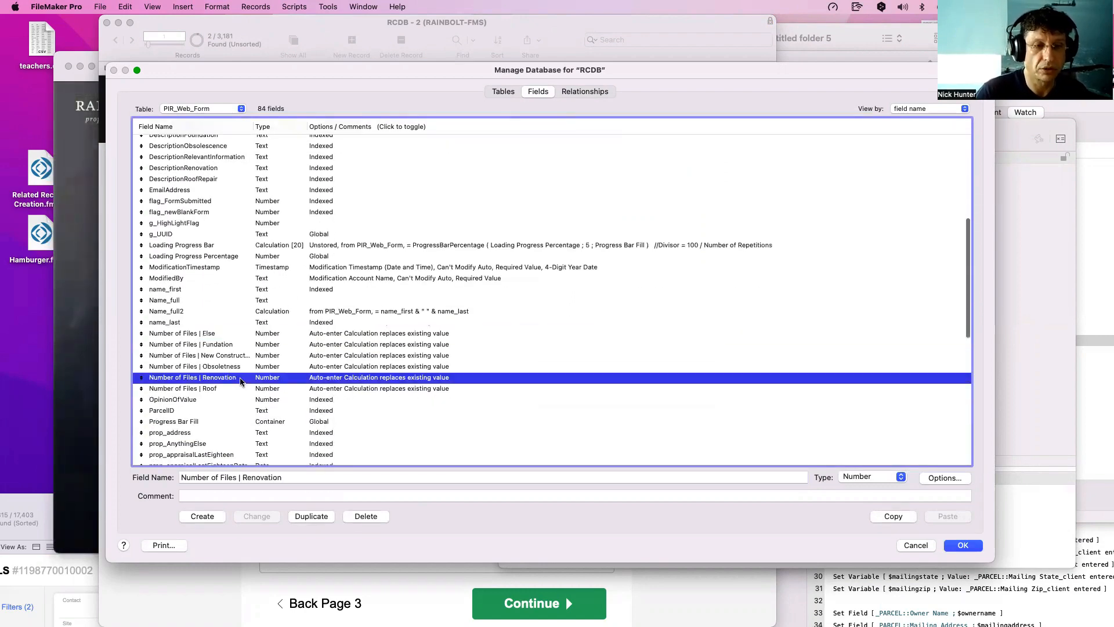
pyautogui.doubleClick(425, 383)
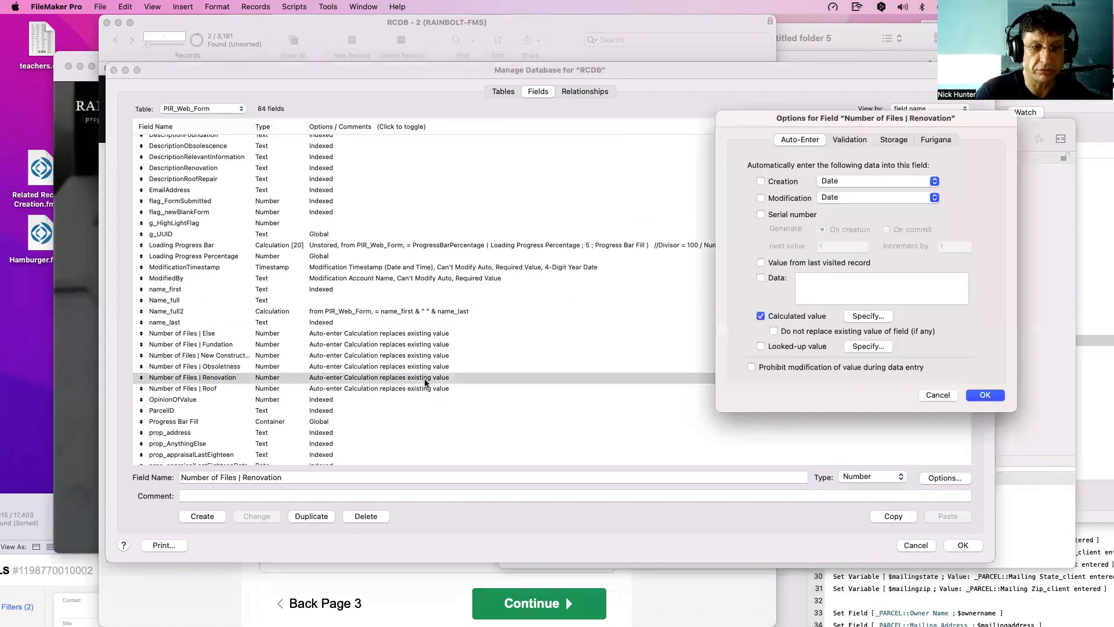
pyautogui.click(868, 316)
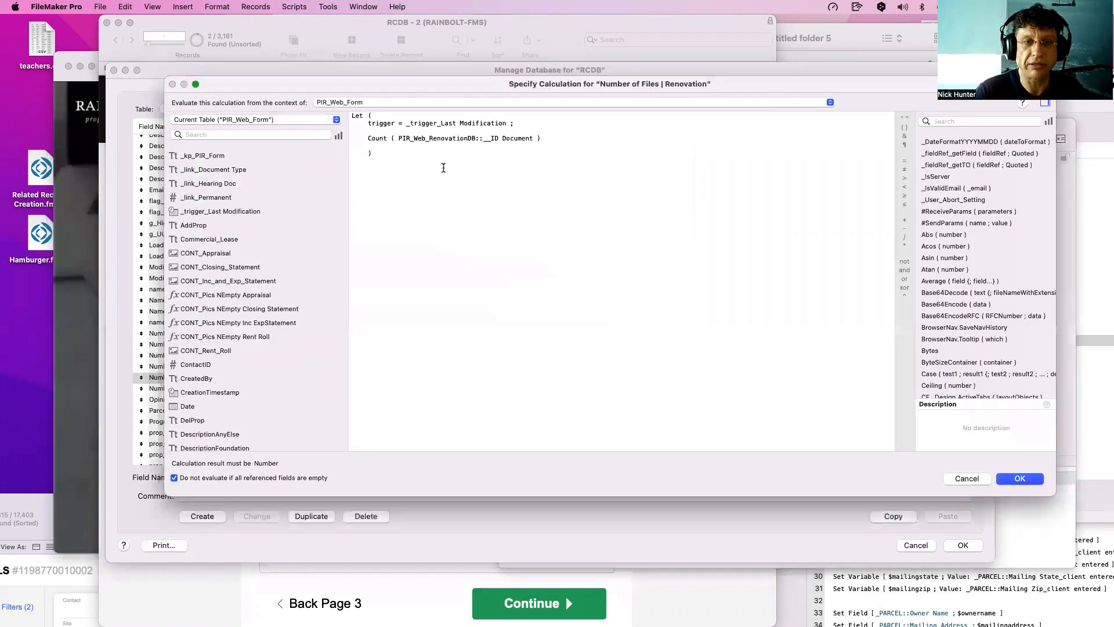
# Examine the _trigger_Last Modification trigger and the Count expression in the Renovation file-count calculation, and close it without changes.
pyautogui.moveTo(369, 138); pyautogui.dragTo(507, 122)
pyautogui.click(461, 163)
pyautogui.click(377, 140)
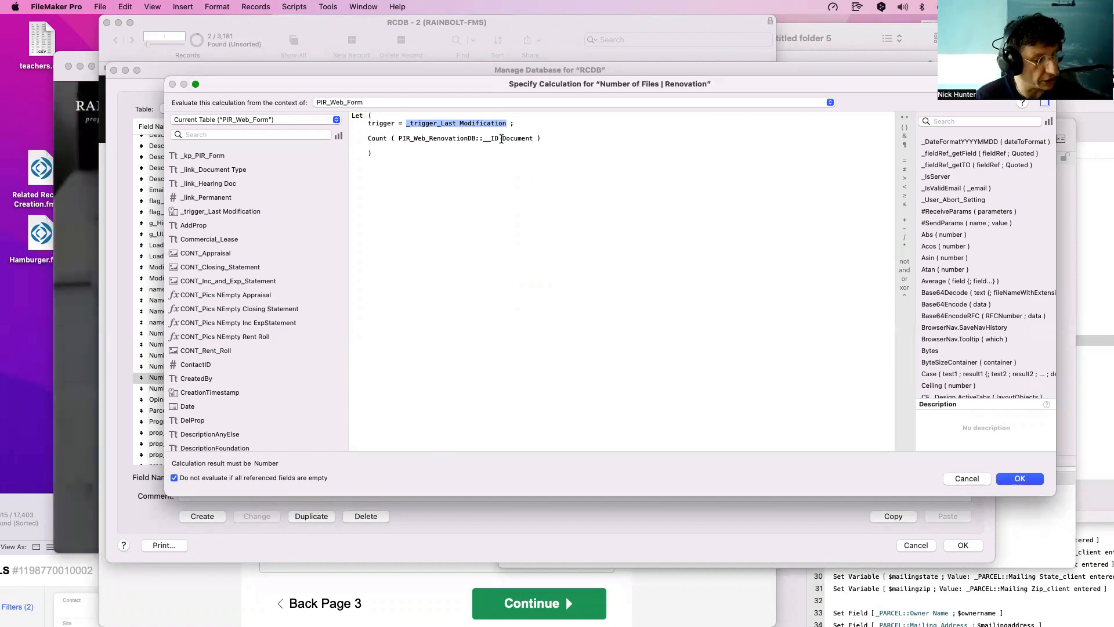
pyautogui.click(510, 153)
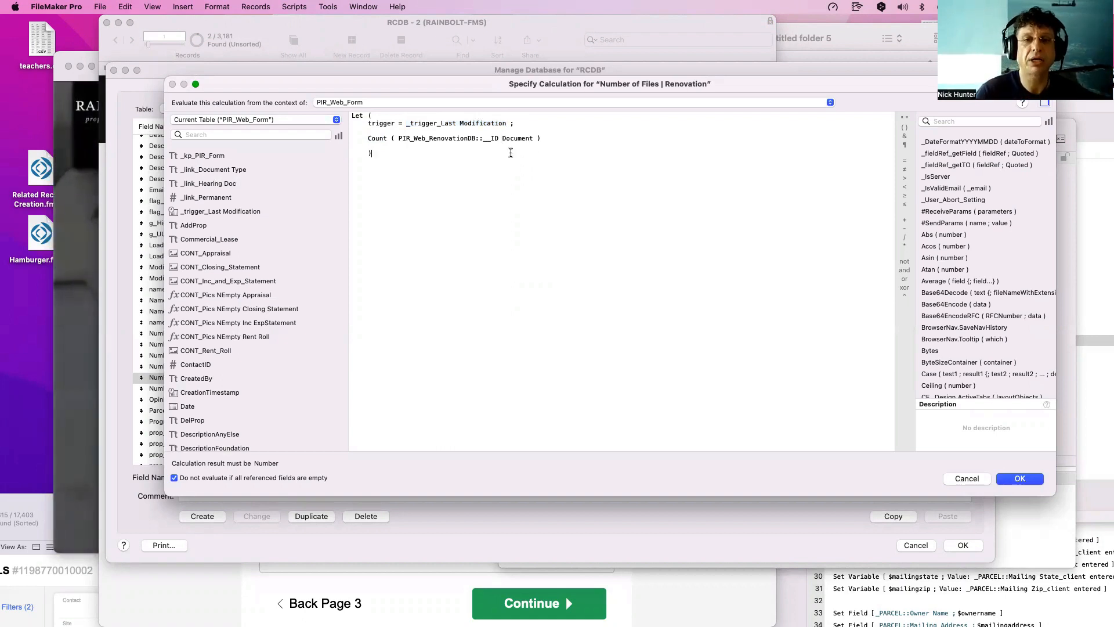
pyautogui.moveTo(558, 144); pyautogui.dragTo(367, 139)
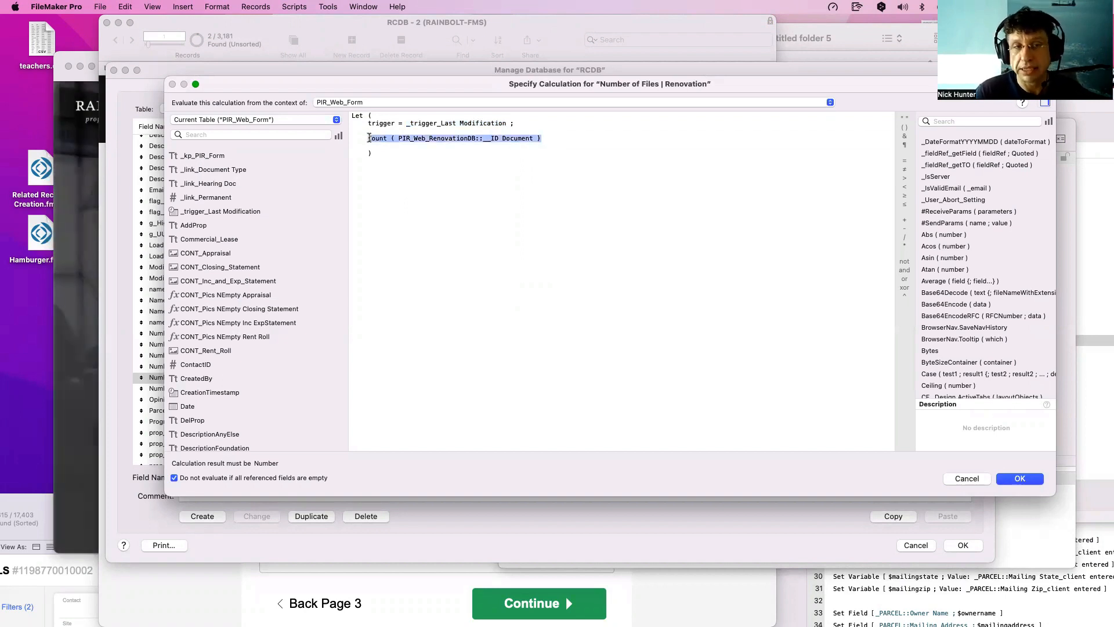
pyautogui.click(386, 152)
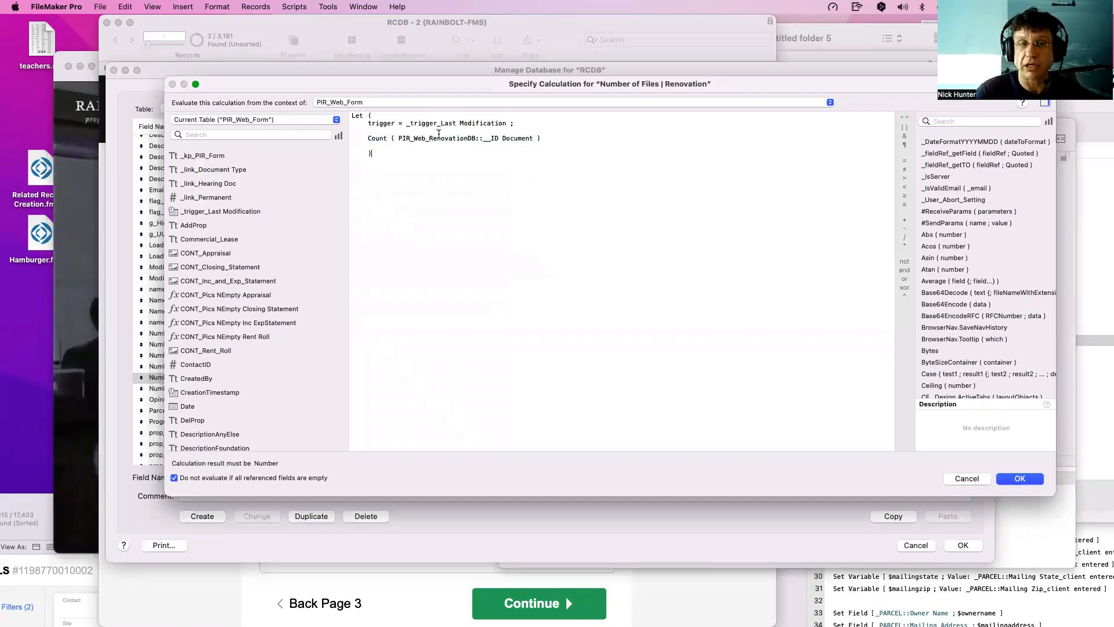
pyautogui.moveTo(407, 124); pyautogui.dragTo(508, 123)
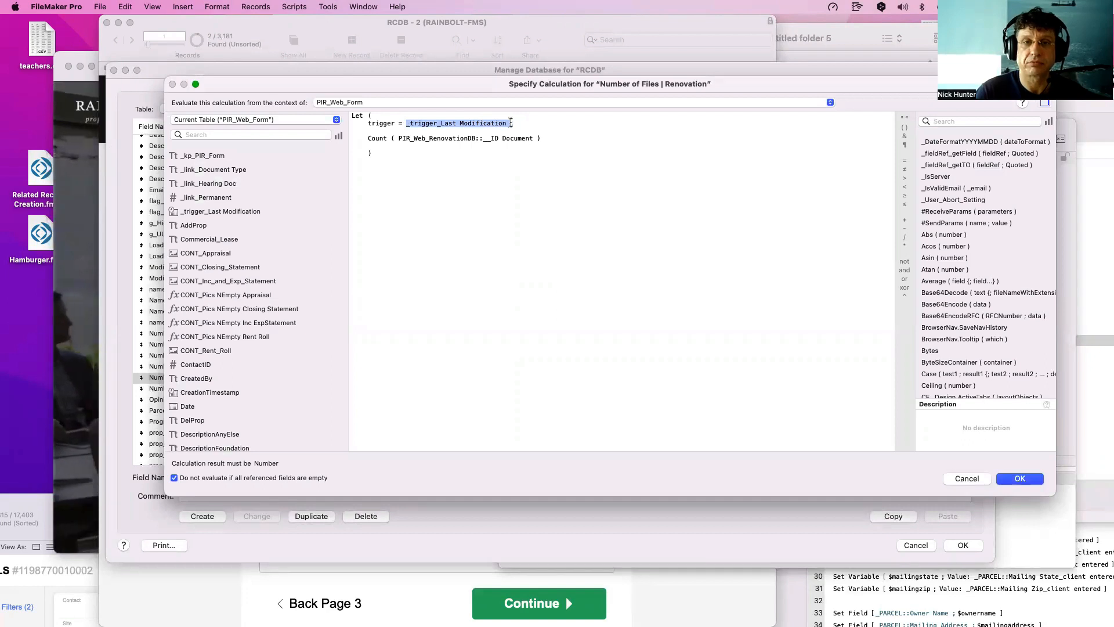
pyautogui.click(502, 124)
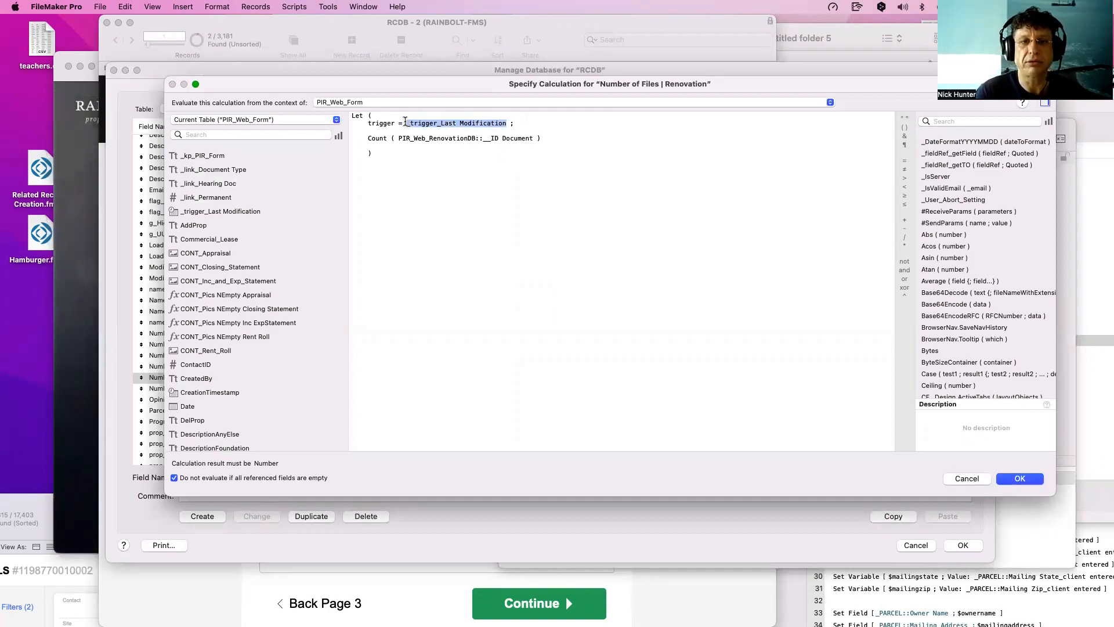
pyautogui.tripleClick(542, 143)
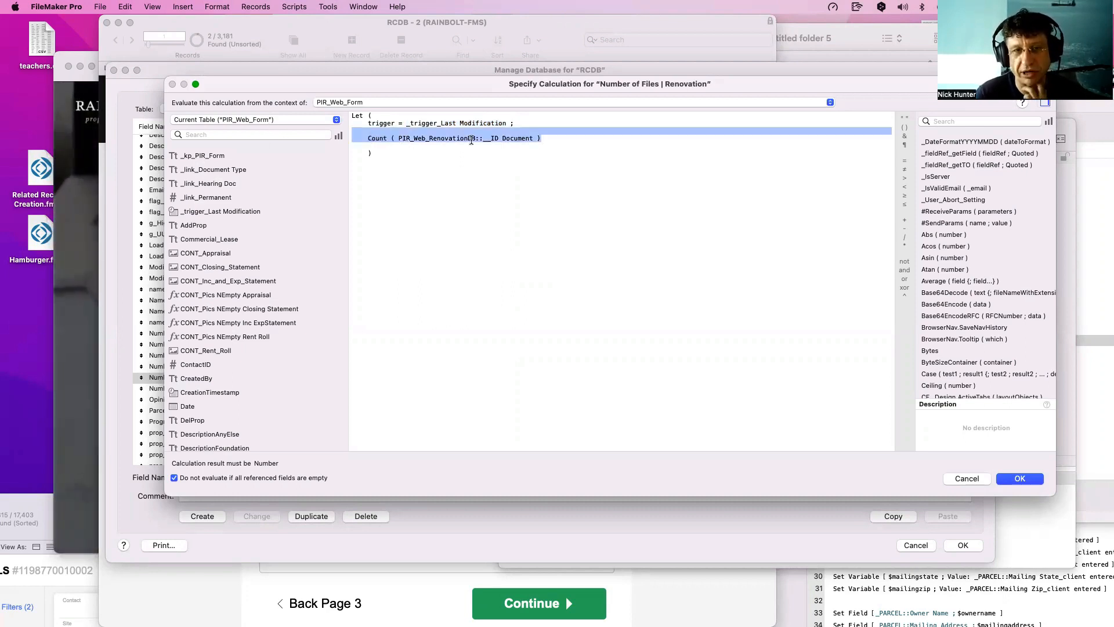
pyautogui.click(499, 177)
pyautogui.press('Escape')
pyautogui.press('Escape')
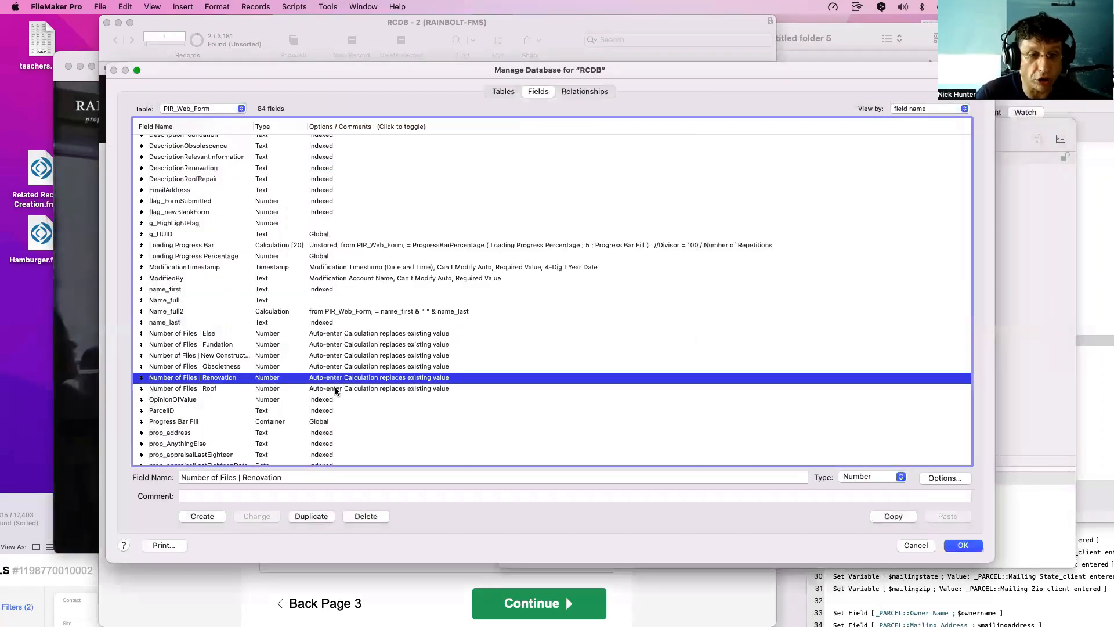
# Highlight the six Number of Files fields, and inspect the auto-enter calculation of Number of Files | Else without changing it.
pyautogui.click(335, 388)
pyautogui.keyDown('shift'); pyautogui.click(350, 331); pyautogui.keyUp('shift')
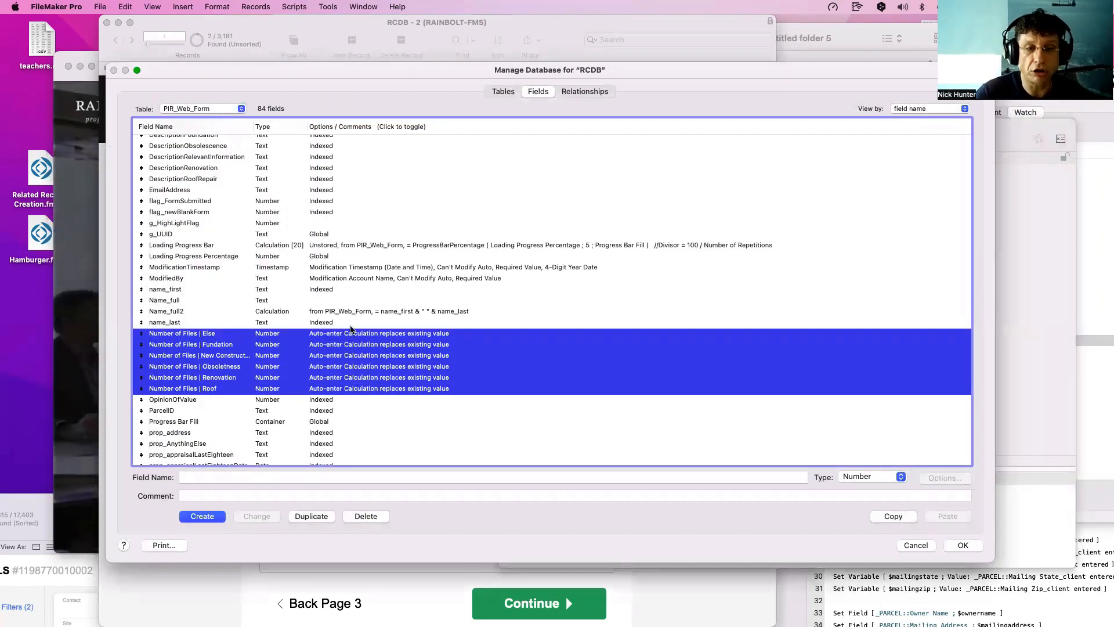
pyautogui.click(351, 326)
pyautogui.doubleClick(354, 333)
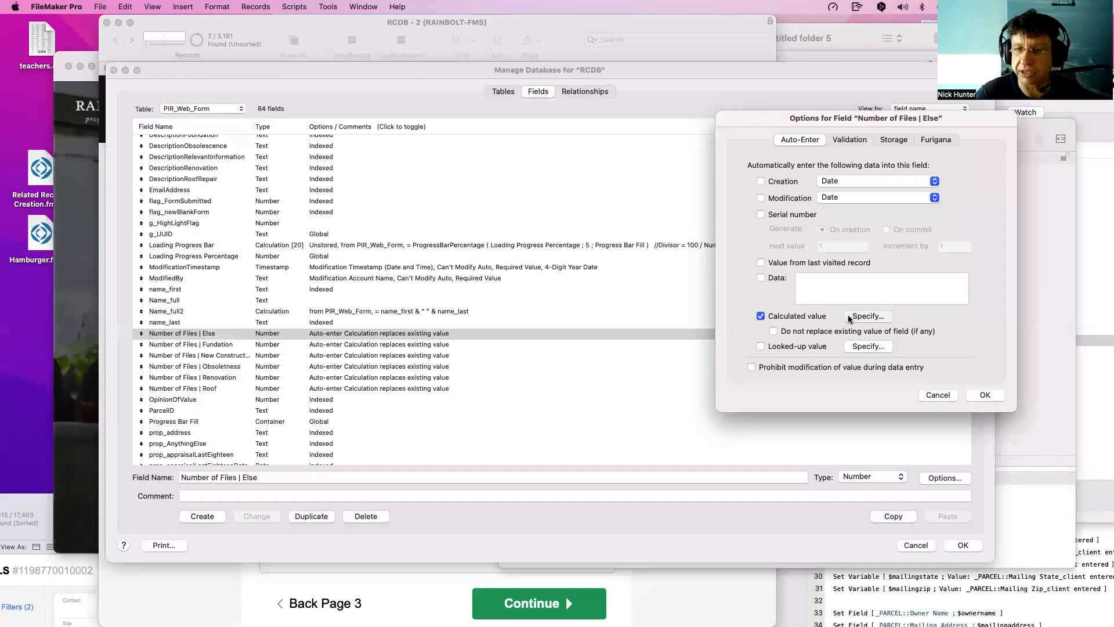
pyautogui.click(867, 317)
pyautogui.moveTo(407, 123); pyautogui.dragTo(494, 114)
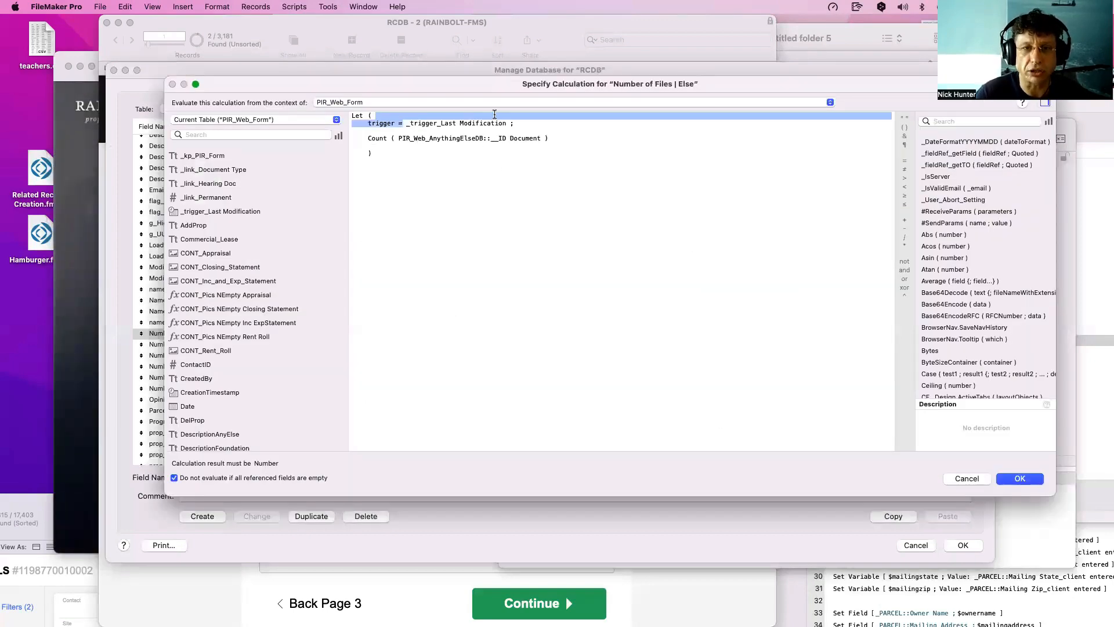
pyautogui.press('Escape')
pyautogui.press('Escape')
# Inspect the auto-enter calculation of Number of Files | Fundation without changing it, and look over the remaining PIR_Web_Form fields.
pyautogui.doubleClick(395, 344)
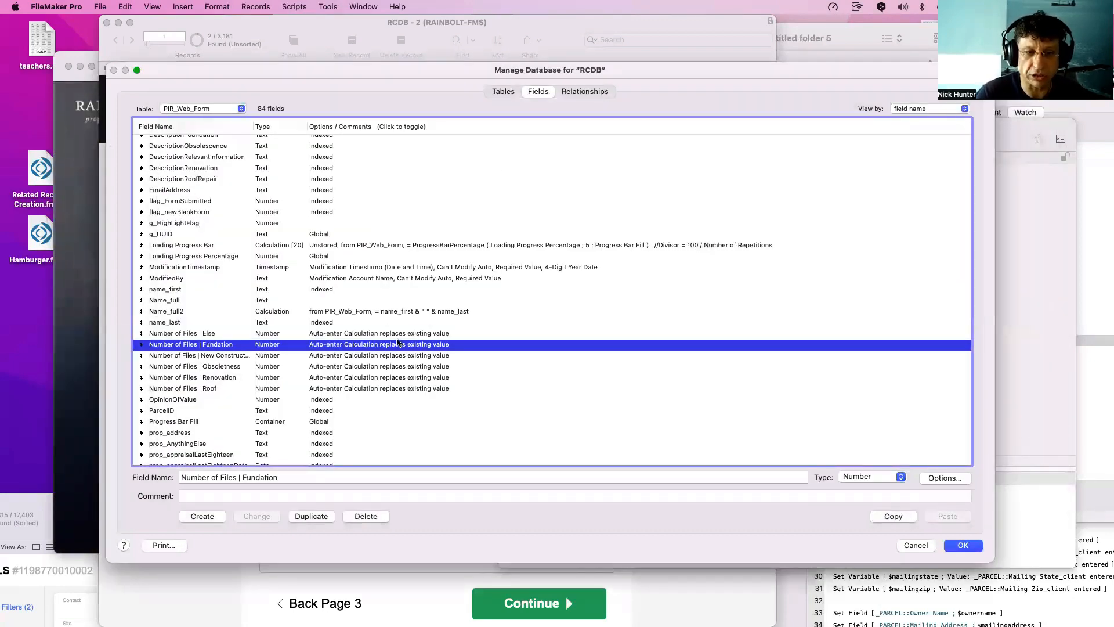
pyautogui.click(852, 315)
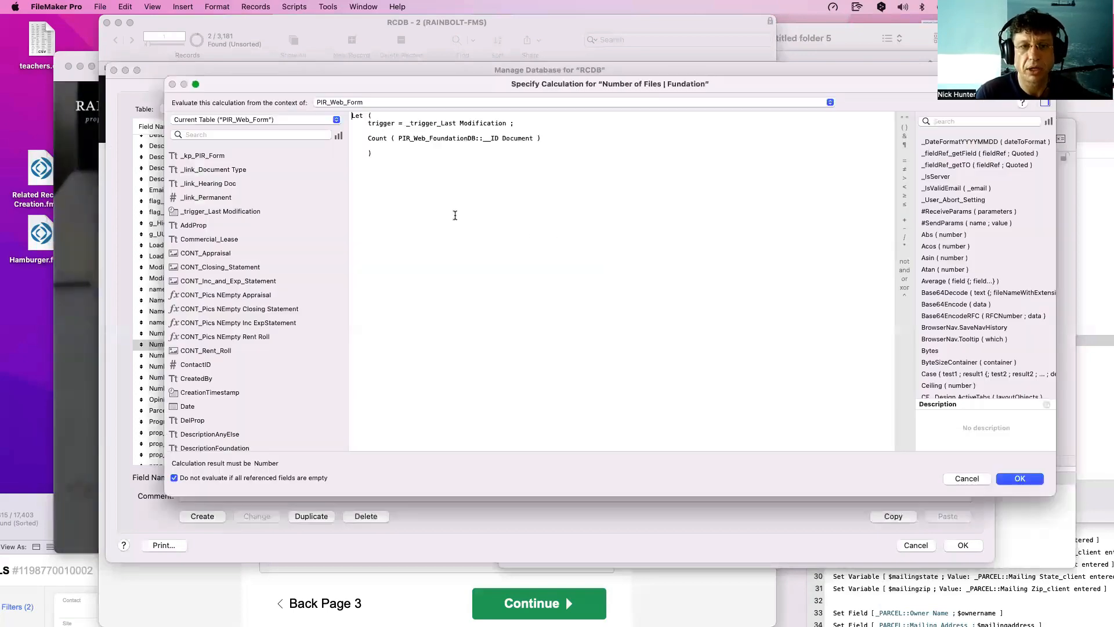
pyautogui.press('Escape')
pyautogui.press('Escape')
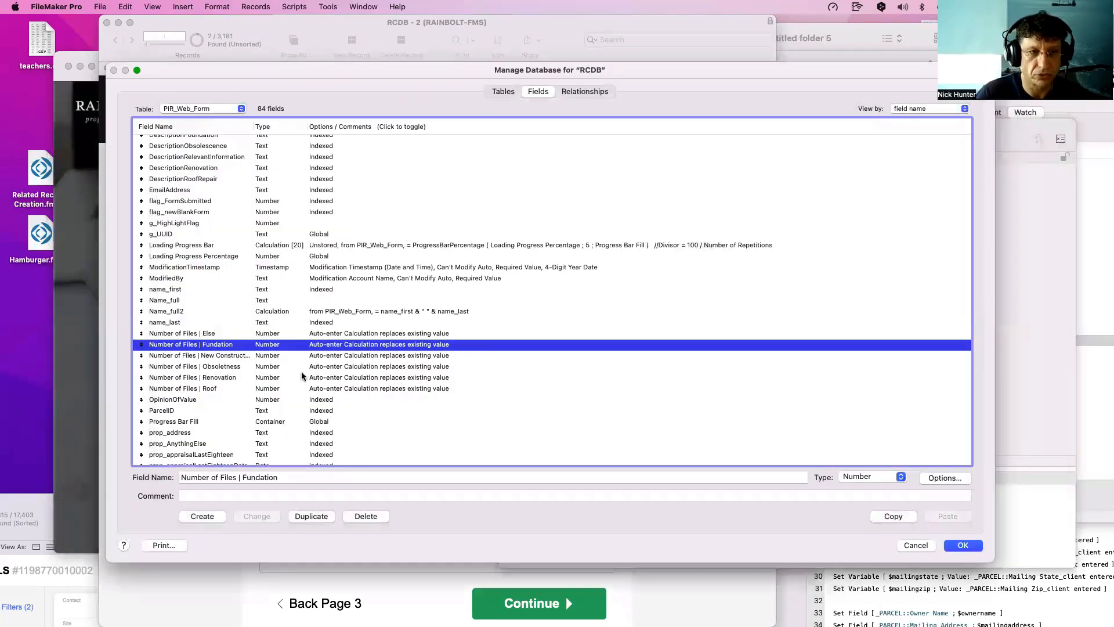
pyautogui.scroll(-10, 301, 372)
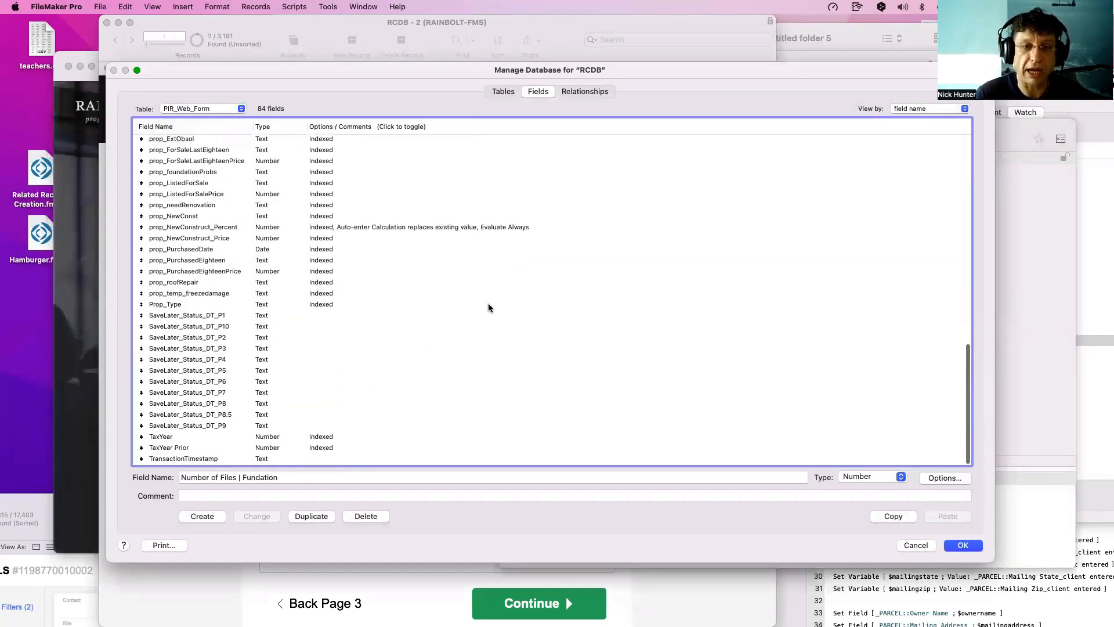
# Close the database definition without changes and arrange the Script Debugger so the form's third attachment slot stays reachable.
pyautogui.press('Escape')
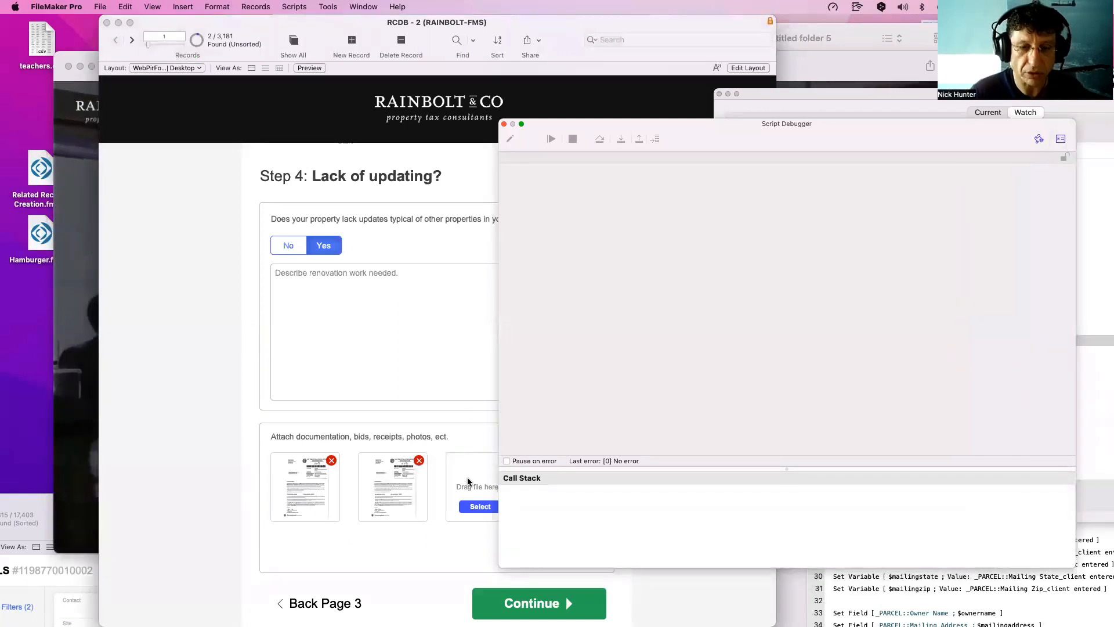
pyautogui.moveTo(808, 124); pyautogui.dragTo(812, 305)
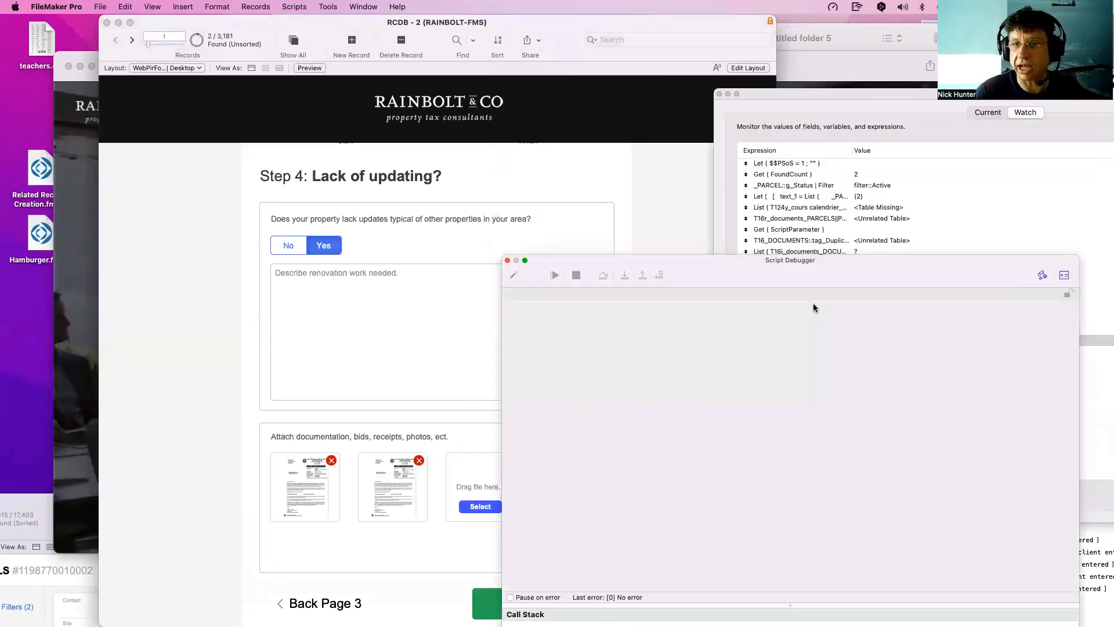
pyautogui.click(871, 120)
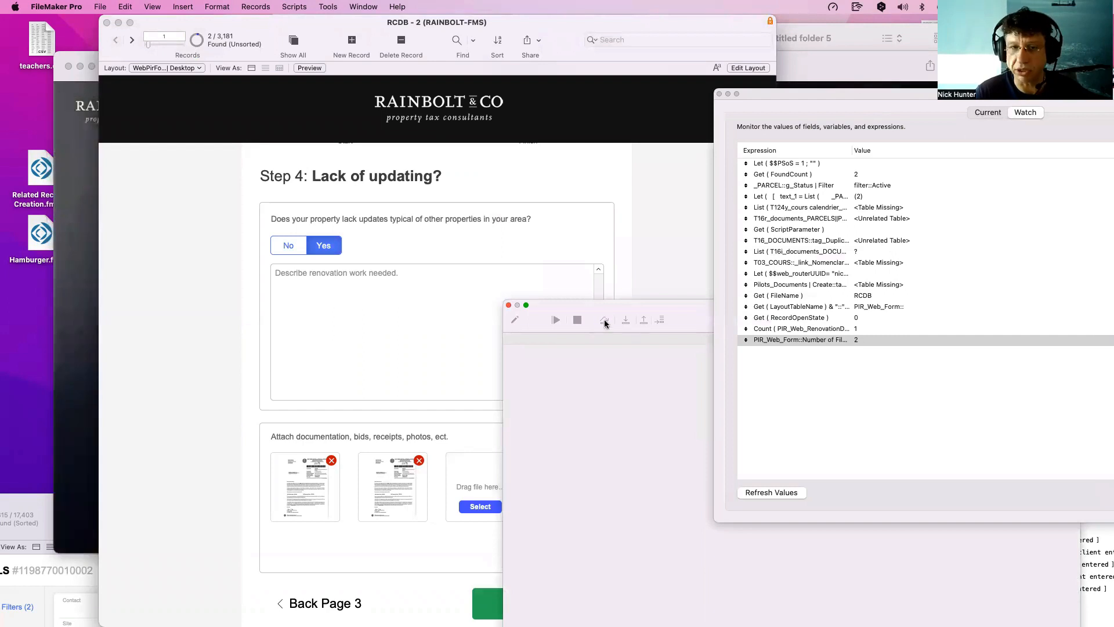
pyautogui.moveTo(603, 320); pyautogui.dragTo(606, 159)
# Start the file insertion for the third attachment slot and step through the Insert File [parameter] script to the final Go to Object line.
pyautogui.click(475, 504)
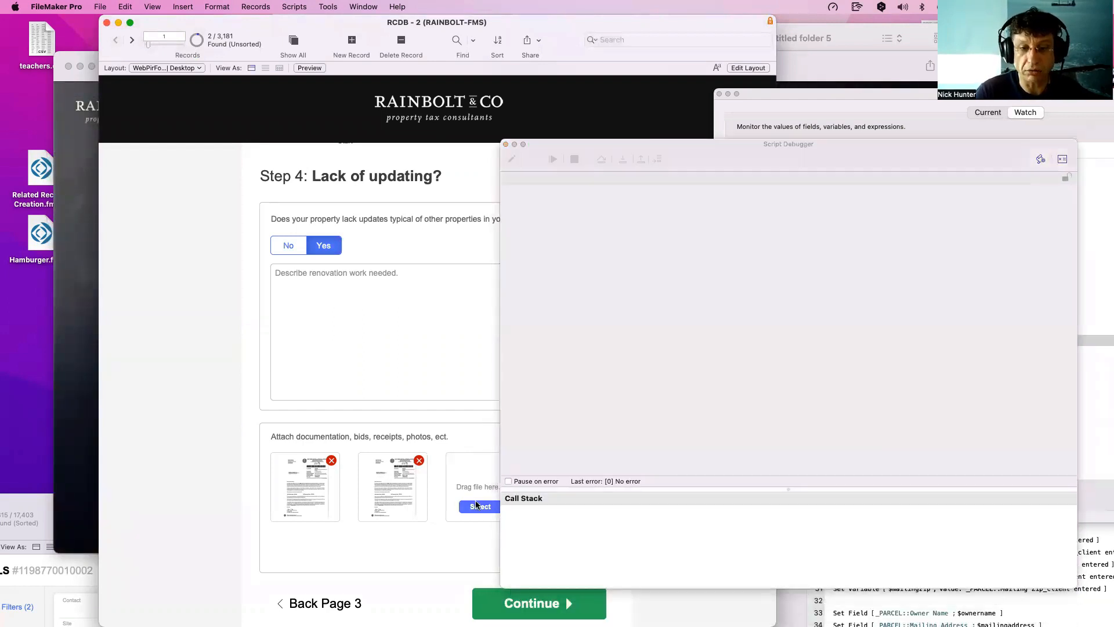
pyautogui.click(623, 162)
pyautogui.click(623, 163)
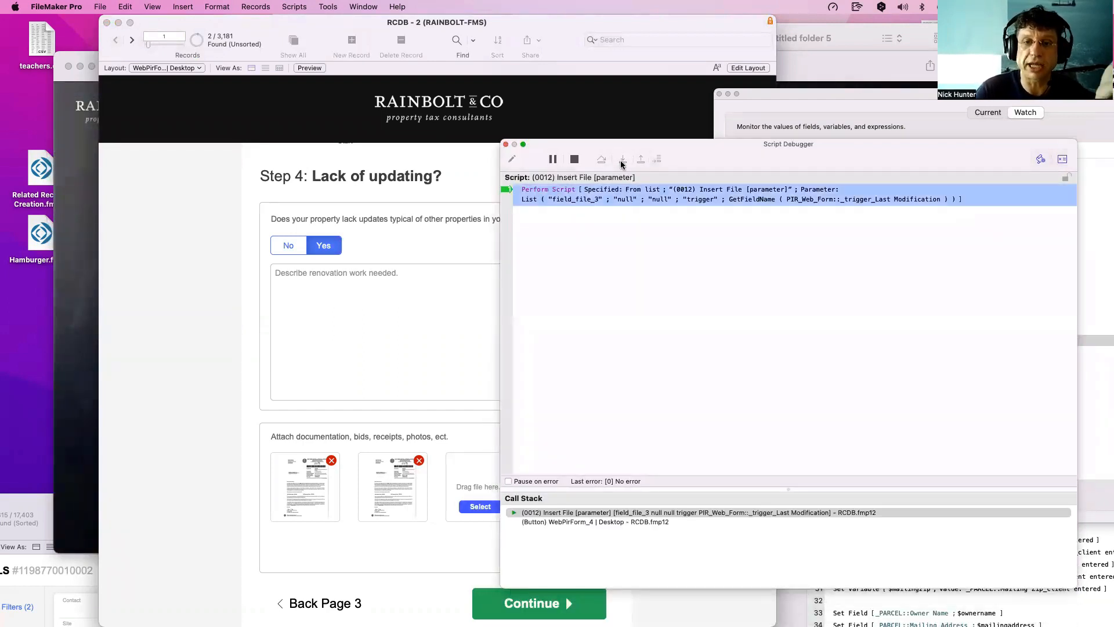
pyautogui.click(623, 162)
pyautogui.click(622, 162)
pyautogui.click(621, 163)
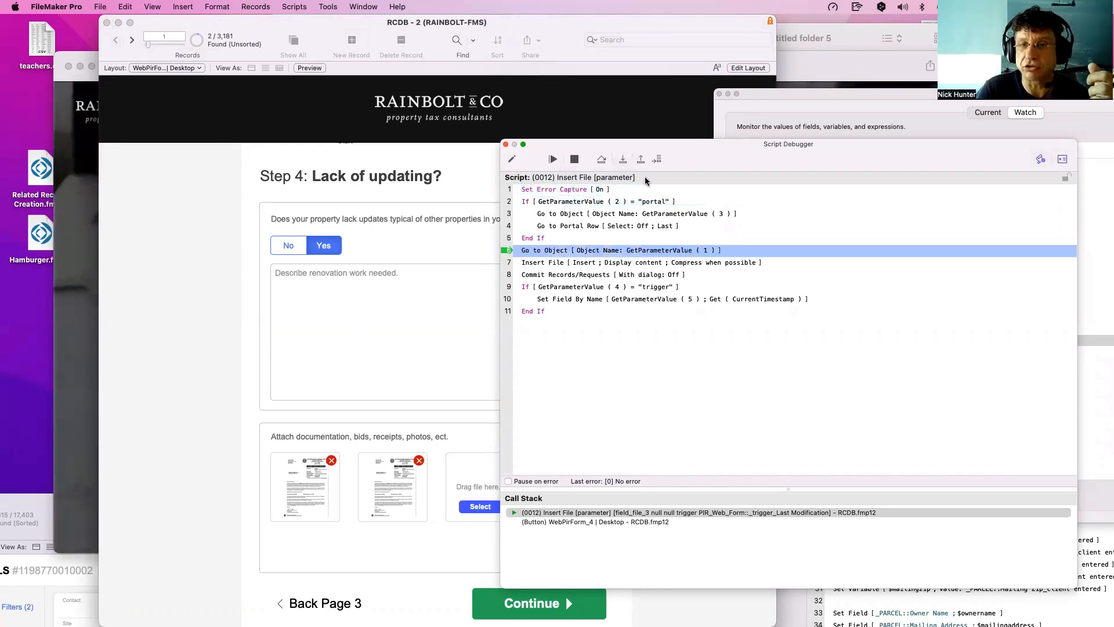
# Add the expression Get ( ScriptParameter ) to the Data Viewer's watched expressions.
pyautogui.click(1067, 159)
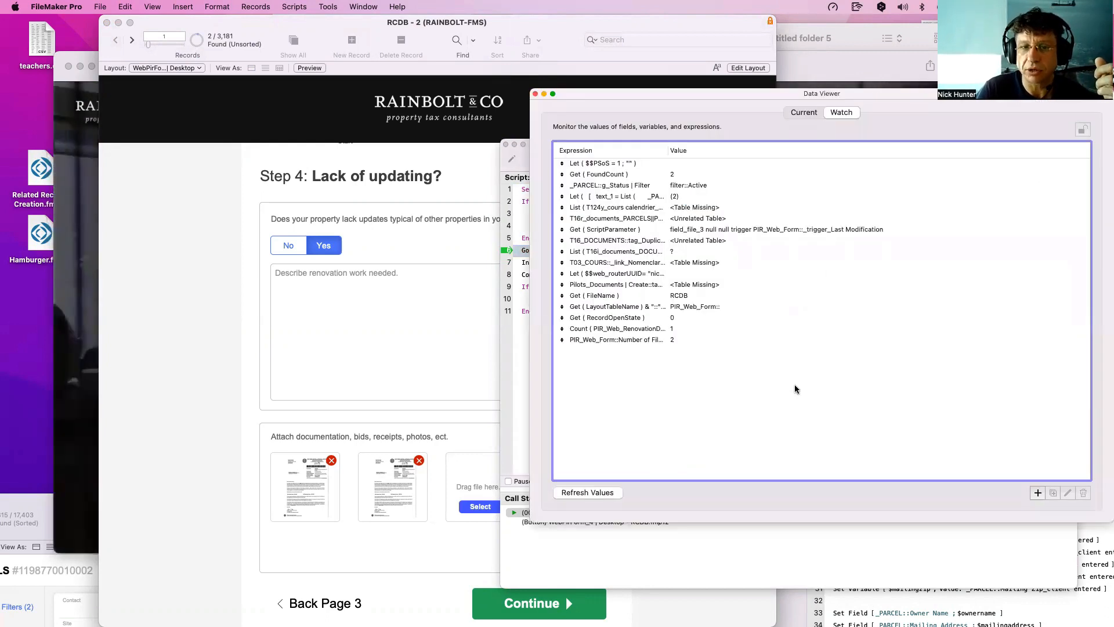
pyautogui.click(1039, 493)
pyautogui.write('Get ( ScriptParameter )')
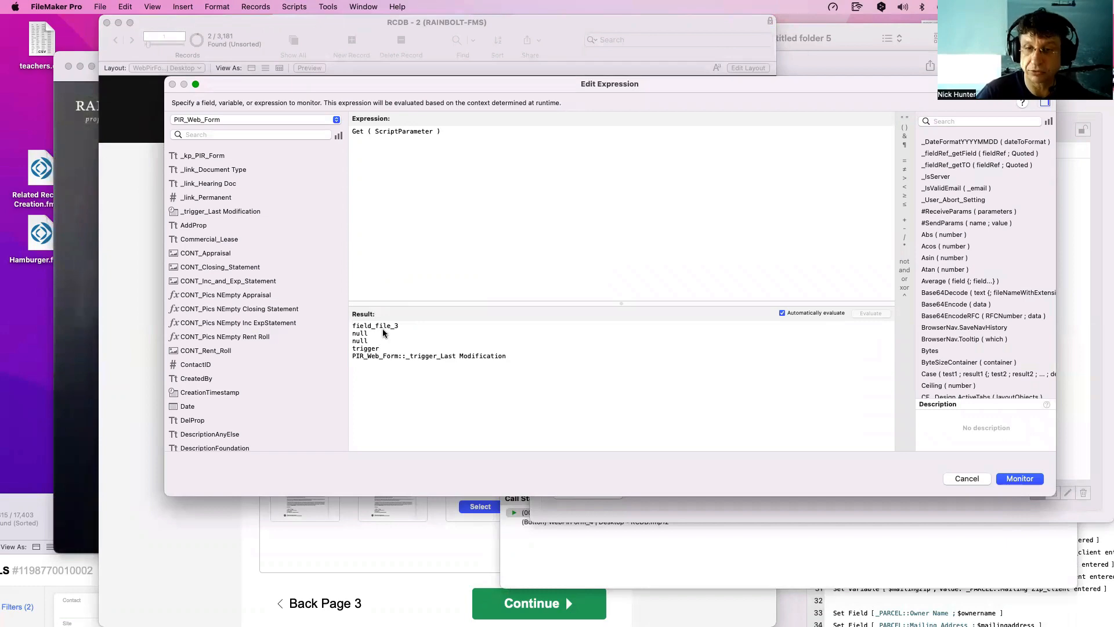
pyautogui.press('Return')
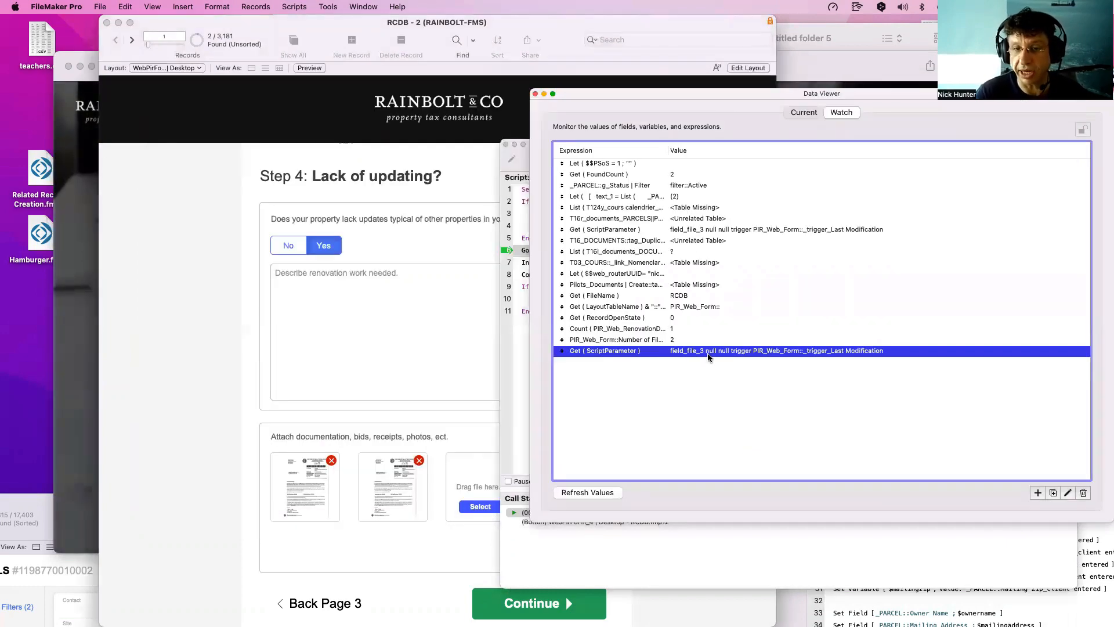
# Step the script through Insert File and insert "300 dpi black and white (3).pdf" into the third attachment slot.
pyautogui.moveTo(619, 122); pyautogui.dragTo(785, 120)
pyautogui.click(627, 162)
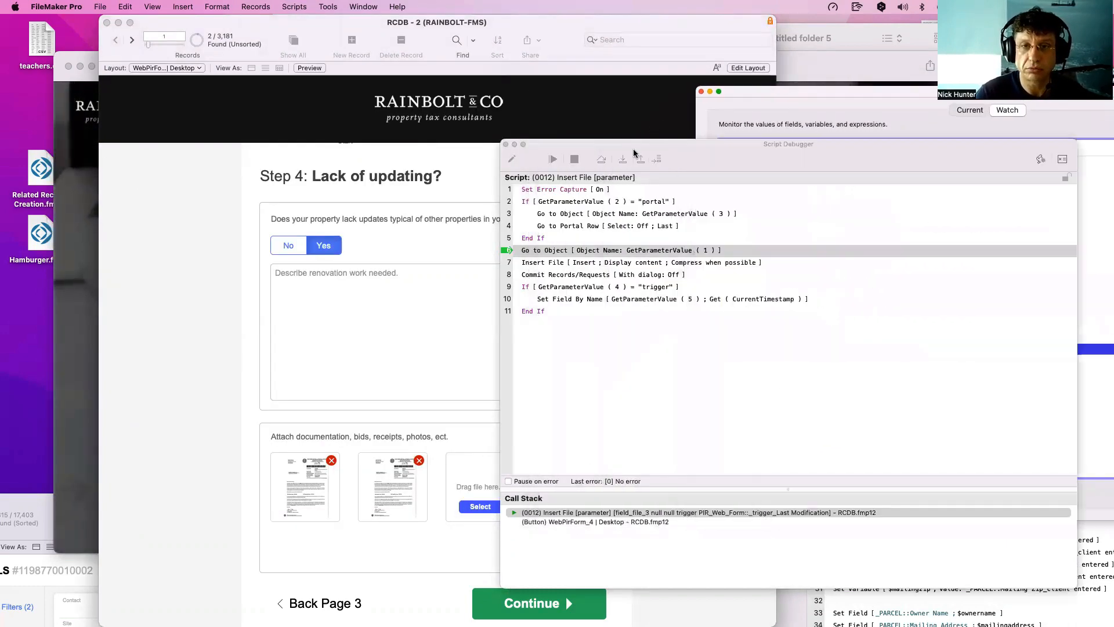
pyautogui.click(623, 160)
pyautogui.click(623, 160)
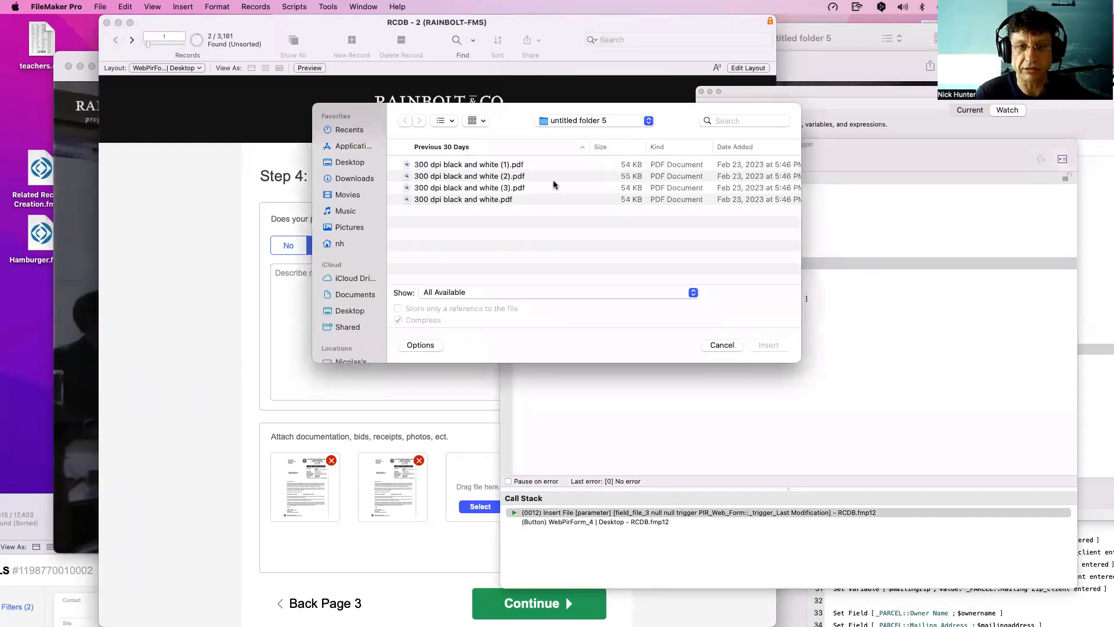
pyautogui.click(555, 188)
pyautogui.doubleClick(555, 189)
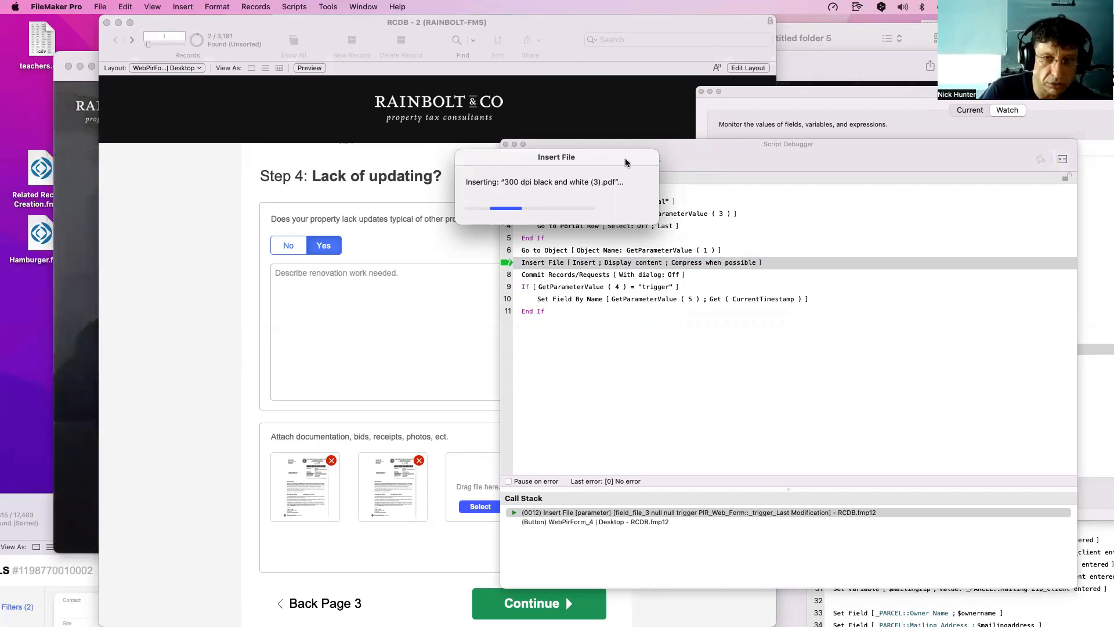
# Step past the record commit to the "trigger" condition and check the watched PIR_Web_Form Number of Files expression.
pyautogui.moveTo(752, 155); pyautogui.dragTo(740, 414)
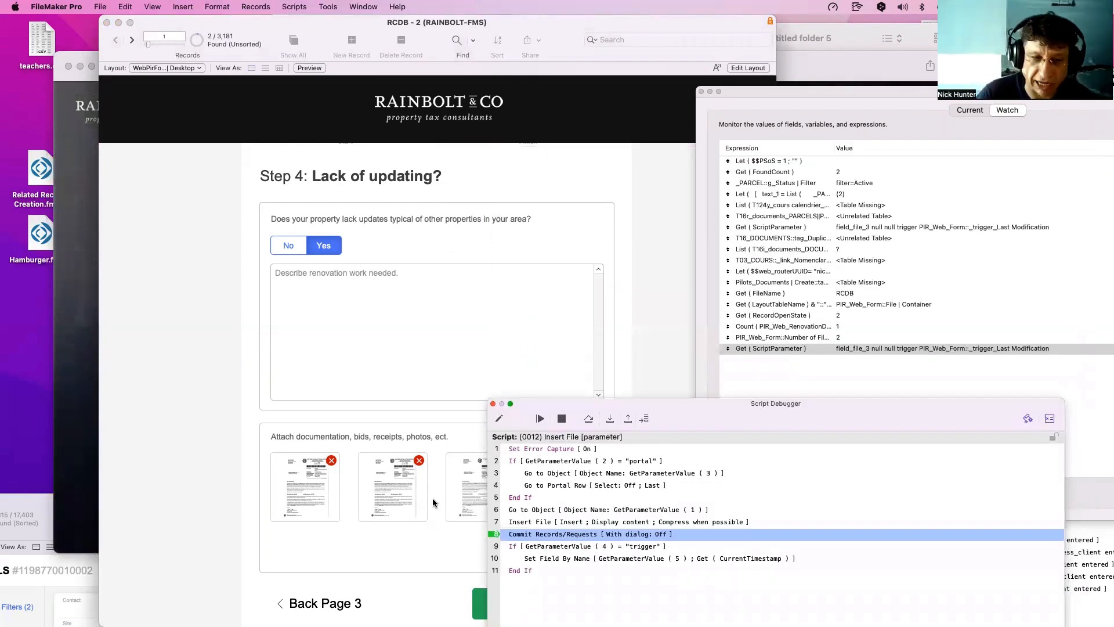
pyautogui.click(609, 419)
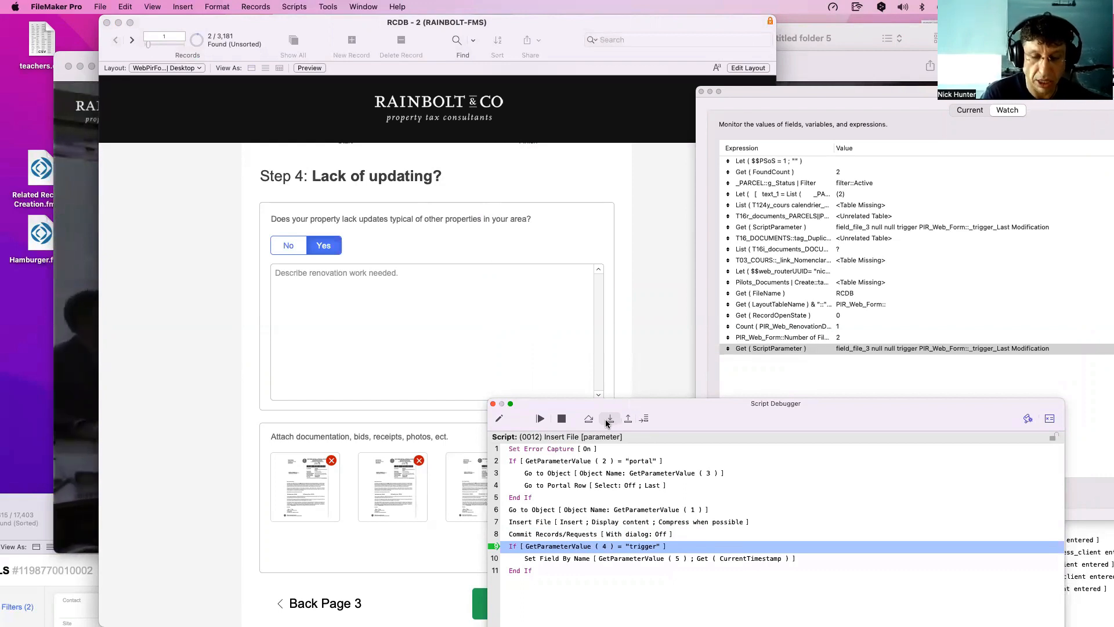
pyautogui.moveTo(603, 403); pyautogui.dragTo(605, 380)
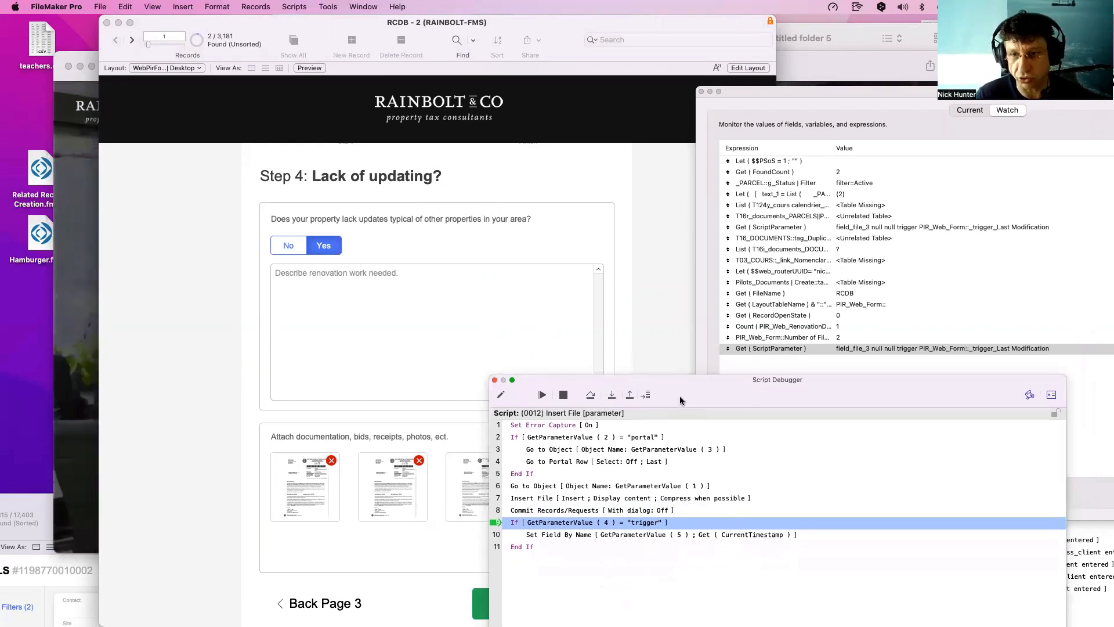
pyautogui.click(817, 341)
pyautogui.click(818, 340)
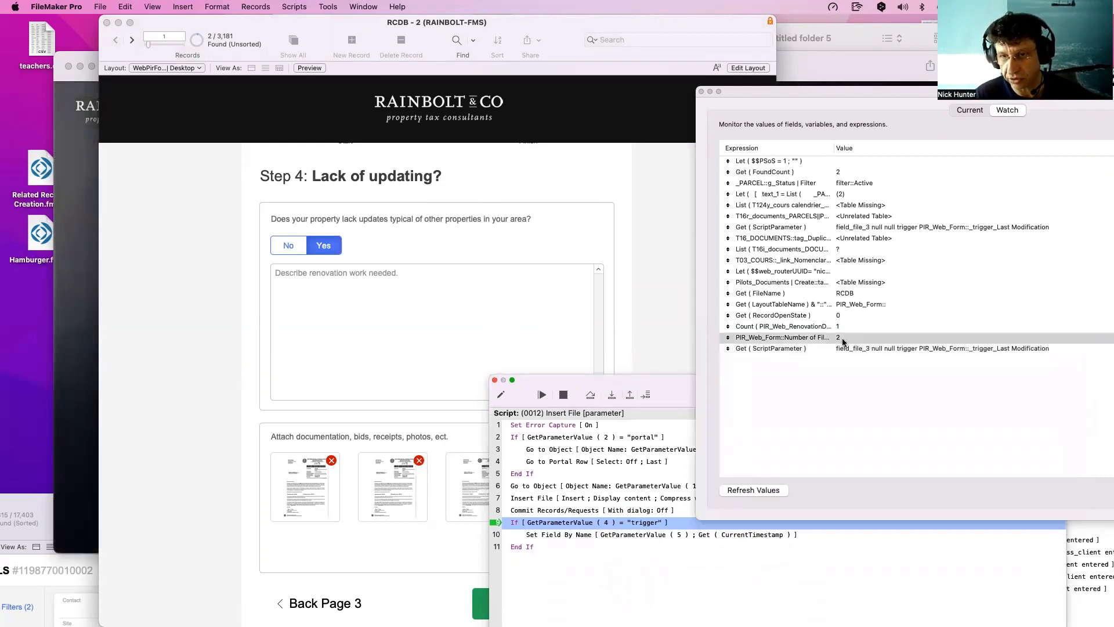
pyautogui.click(653, 388)
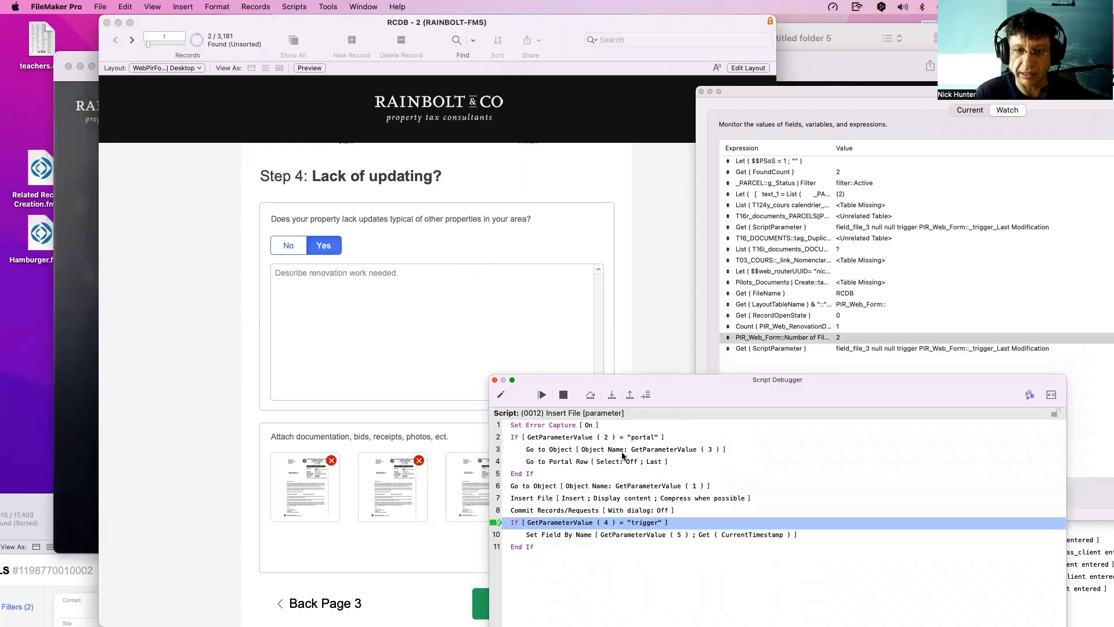
# Step through Set Field By Name to update the trigger field, and run the script to its end.
pyautogui.click(613, 395)
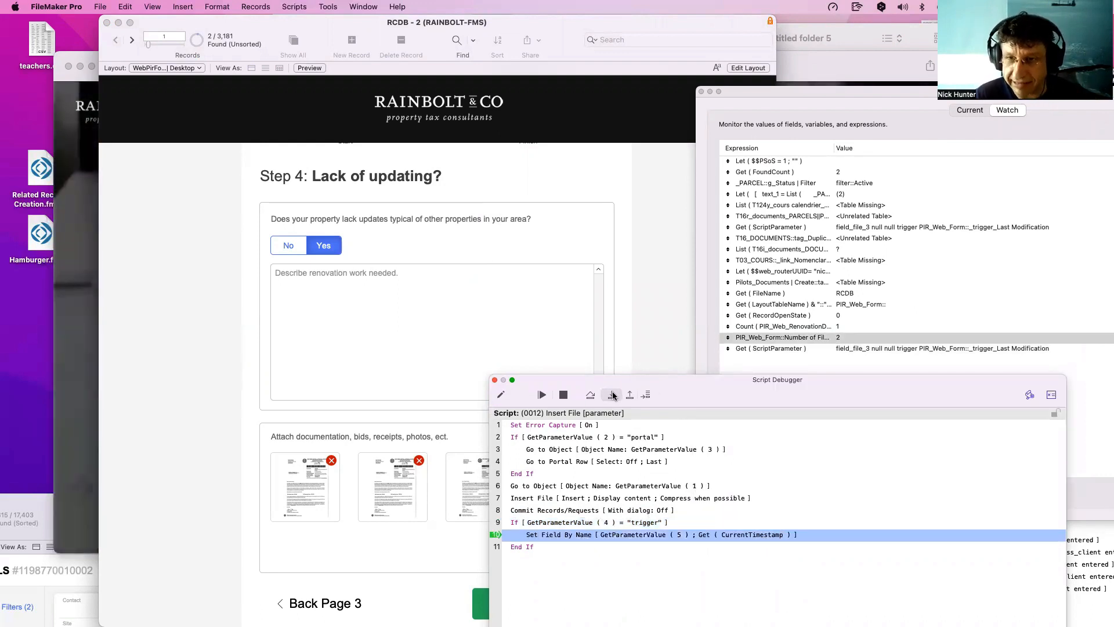
pyautogui.press('F5')
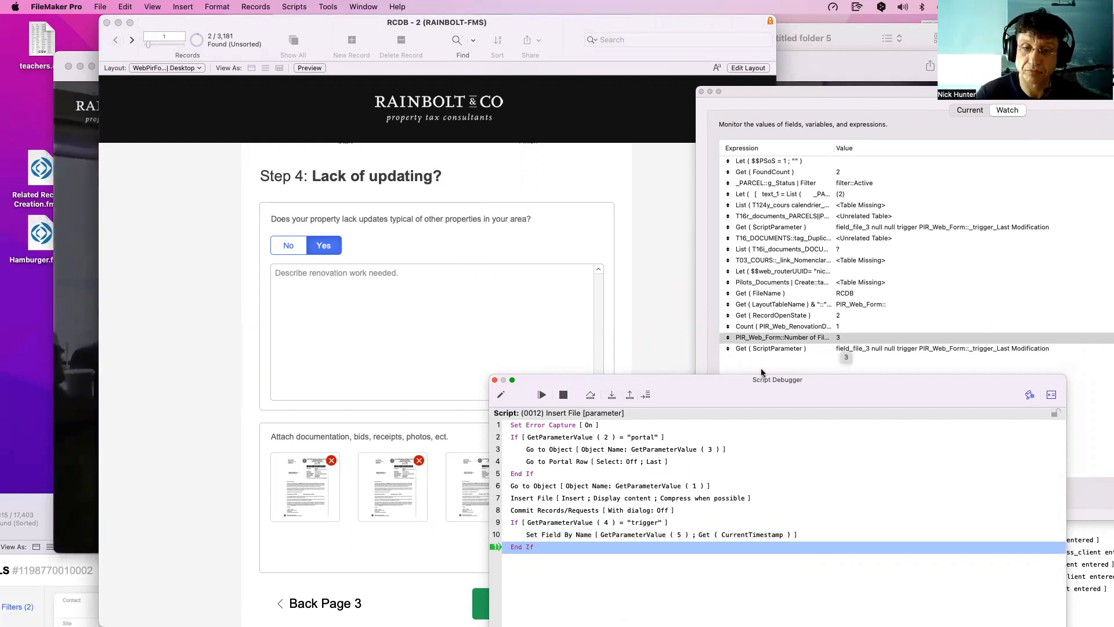
pyautogui.click(612, 395)
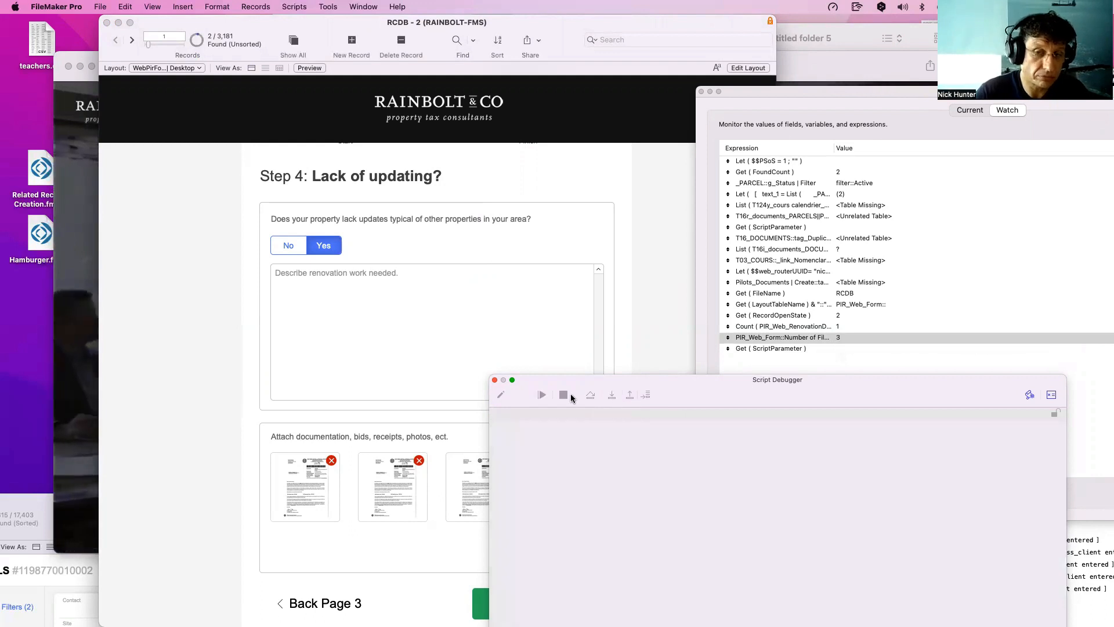
# Close the Script Debugger and the Data Viewer, leaving the form's attachment slots in full view.
pyautogui.click(494, 380)
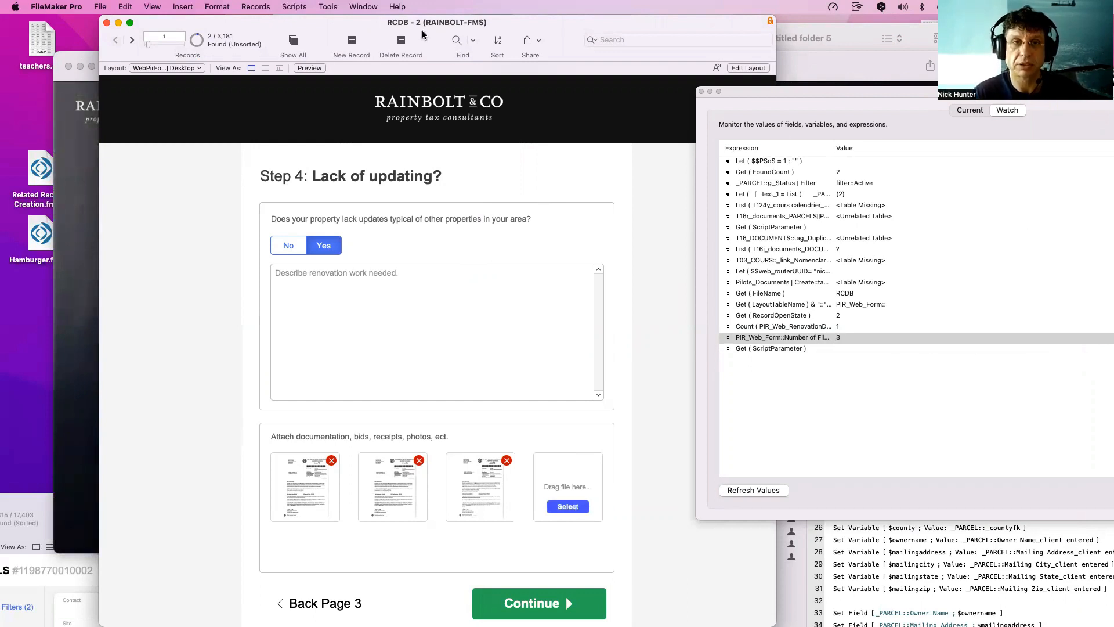
pyautogui.moveTo(423, 34); pyautogui.dragTo(396, 35)
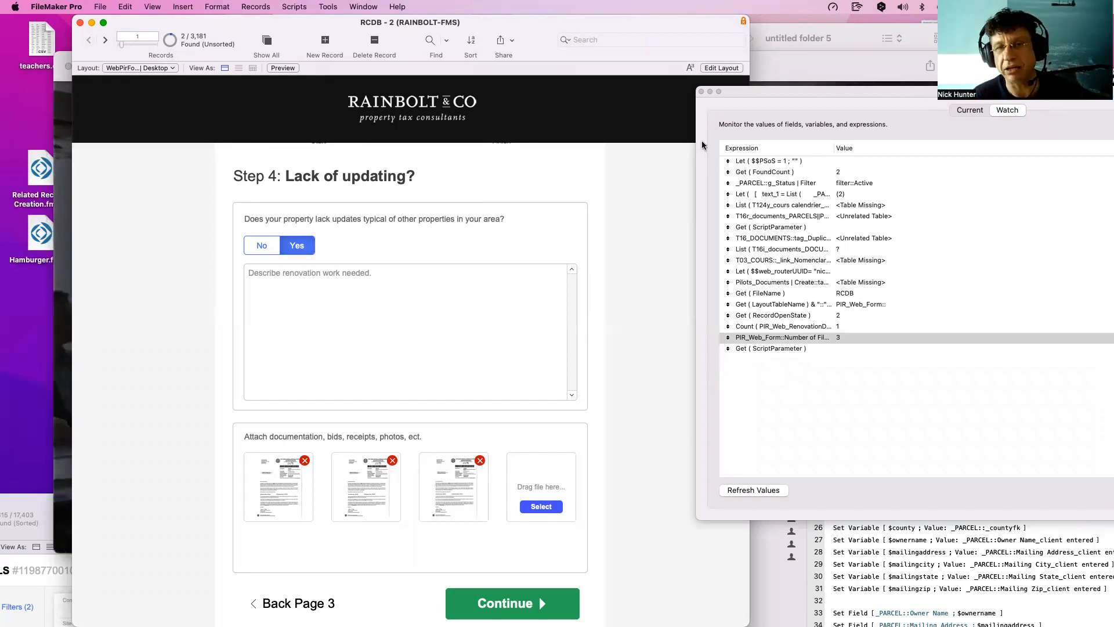
pyautogui.click(702, 91)
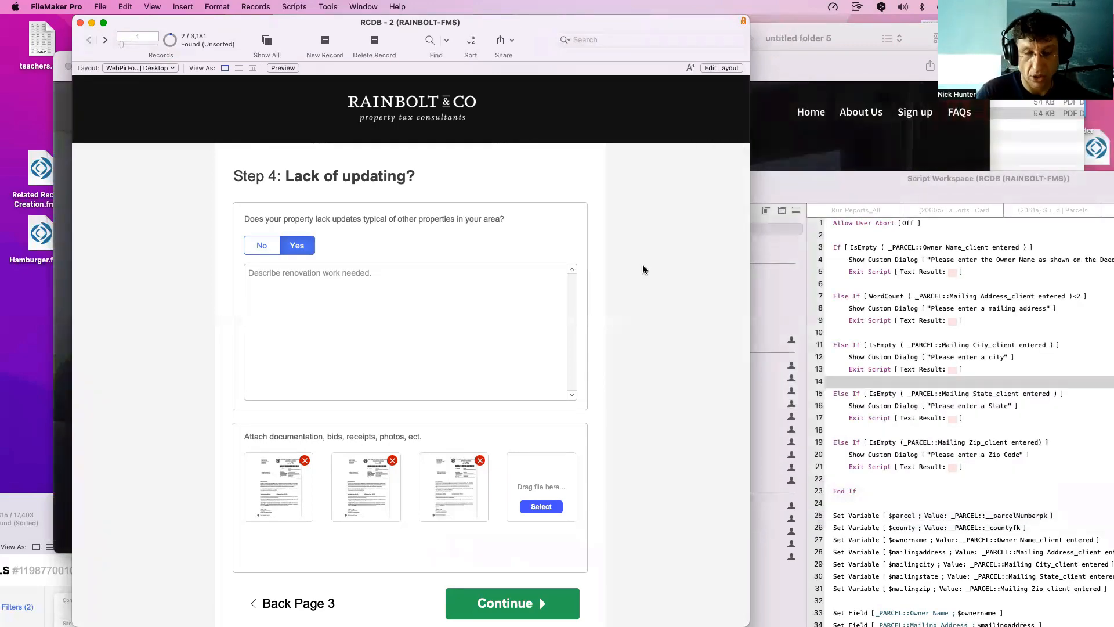
# Switch the form to Layout mode, shrink the container field in the third spare portal beside the page, and move its delete button inward.
pyautogui.press('super+l')
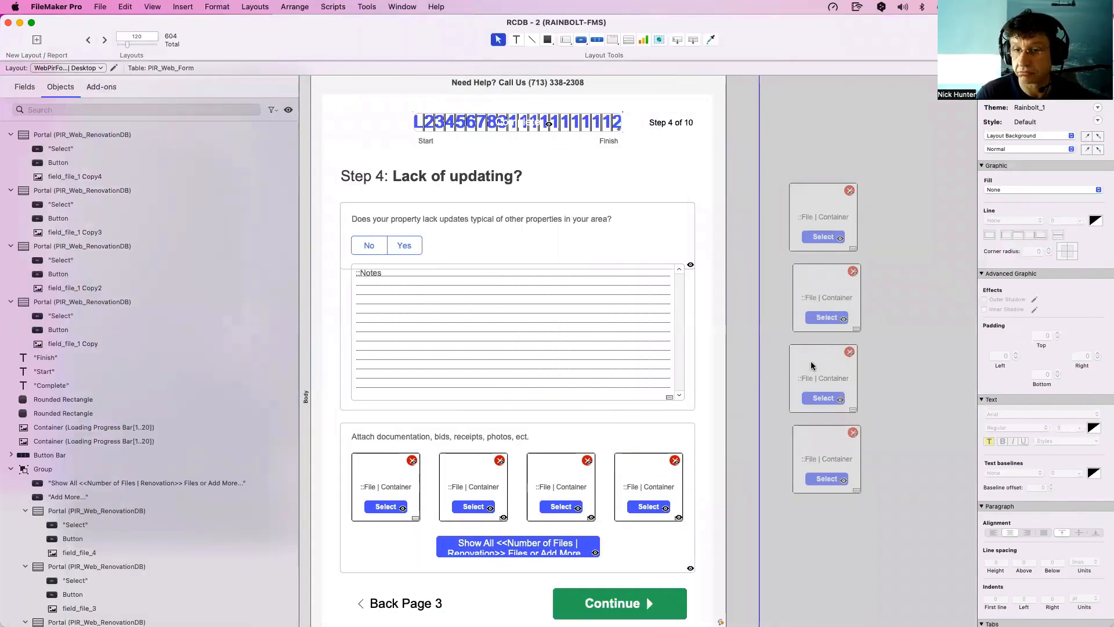
pyautogui.click(811, 365)
pyautogui.moveTo(854, 409); pyautogui.dragTo(825, 403)
pyautogui.moveTo(849, 353); pyautogui.dragTo(846, 358)
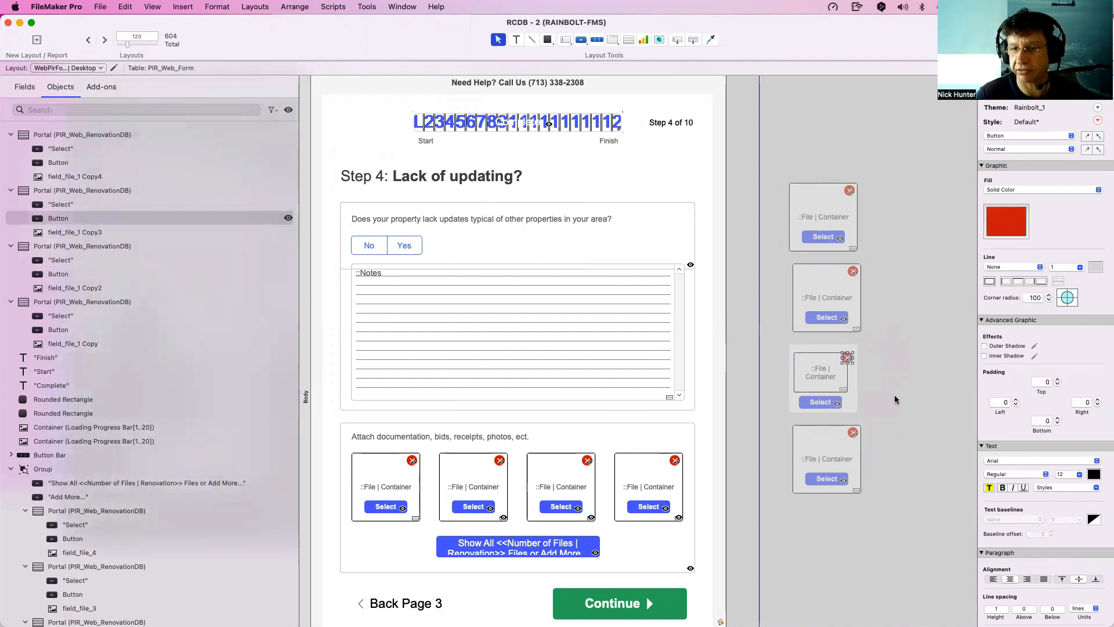
# Move the rearranged spare portal onto the page near the Step 4 heading and point out its nested button and container objects.
pyautogui.click(940, 402)
pyautogui.moveTo(850, 406); pyautogui.dragTo(612, 198)
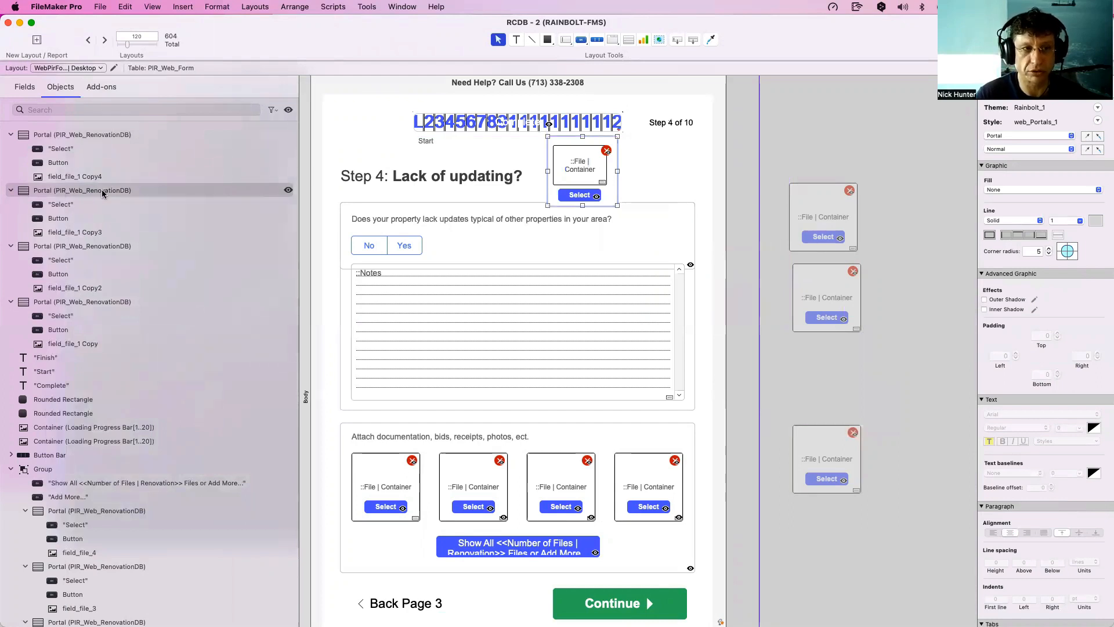
pyautogui.click(92, 204)
pyautogui.click(87, 232)
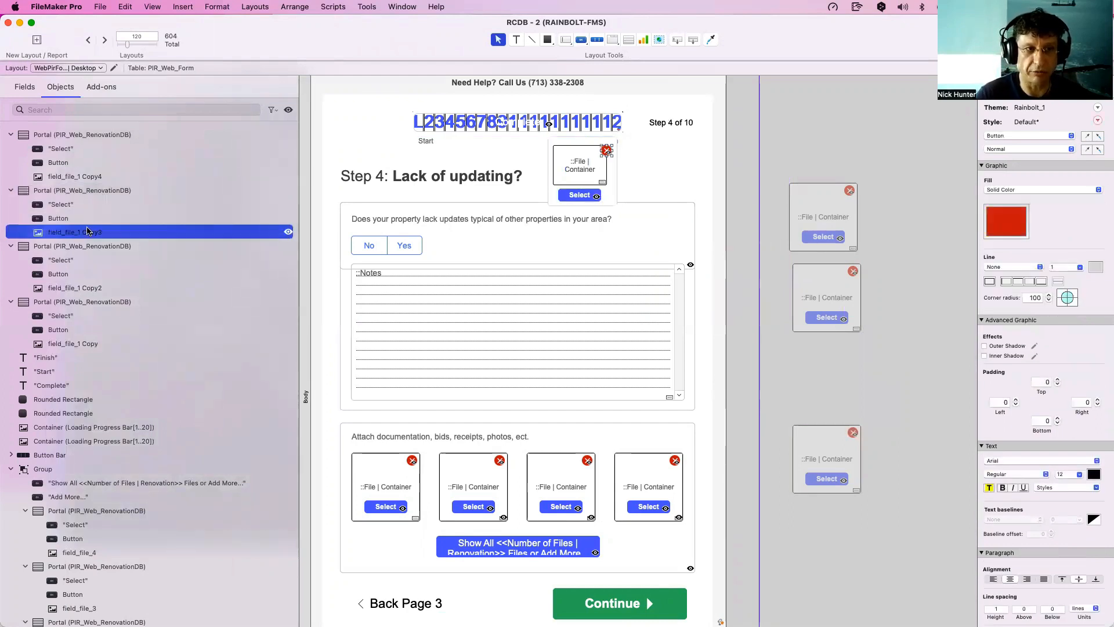
pyautogui.click(606, 200)
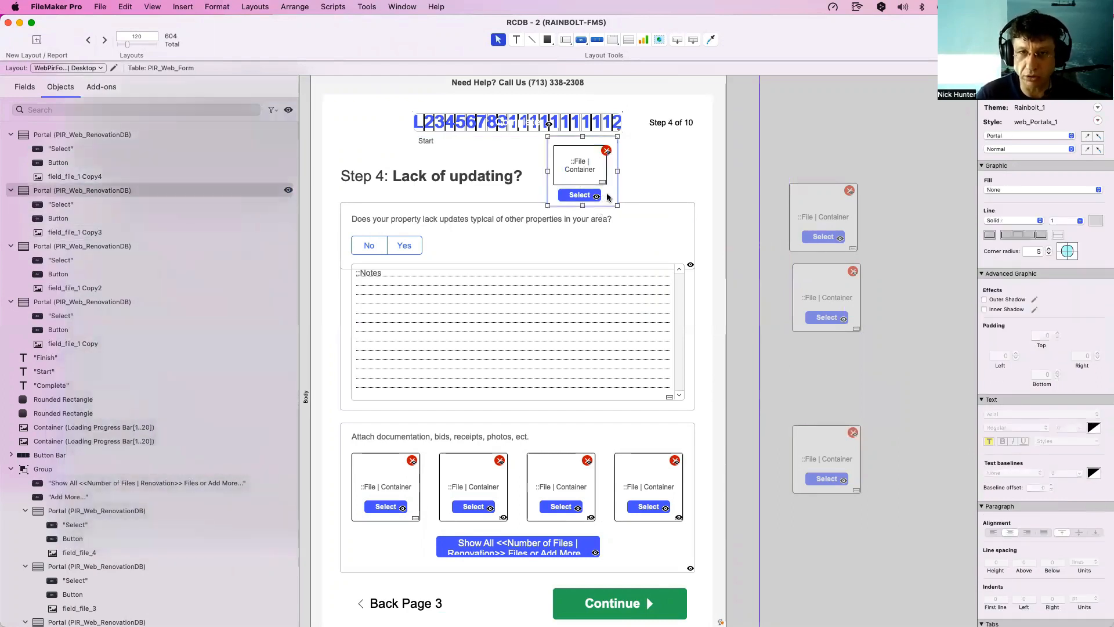
pyautogui.moveTo(617, 220); pyautogui.dragTo(518, 190)
# Draw a popover button on the page to the right of the moved portal.
pyautogui.click(582, 41)
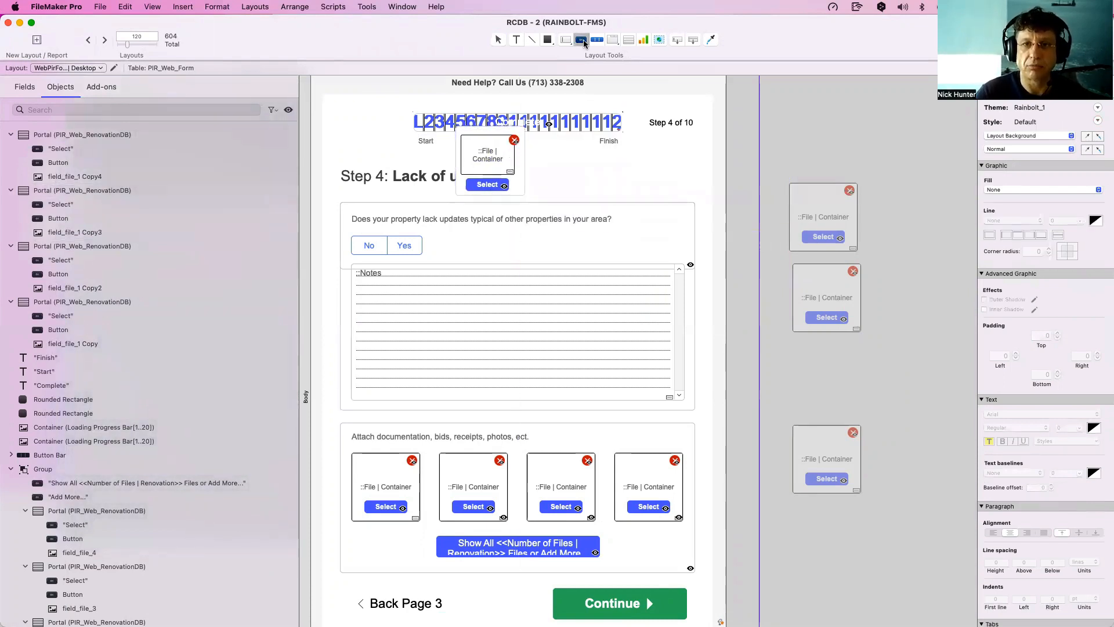
pyautogui.click(584, 44)
pyautogui.click(600, 71)
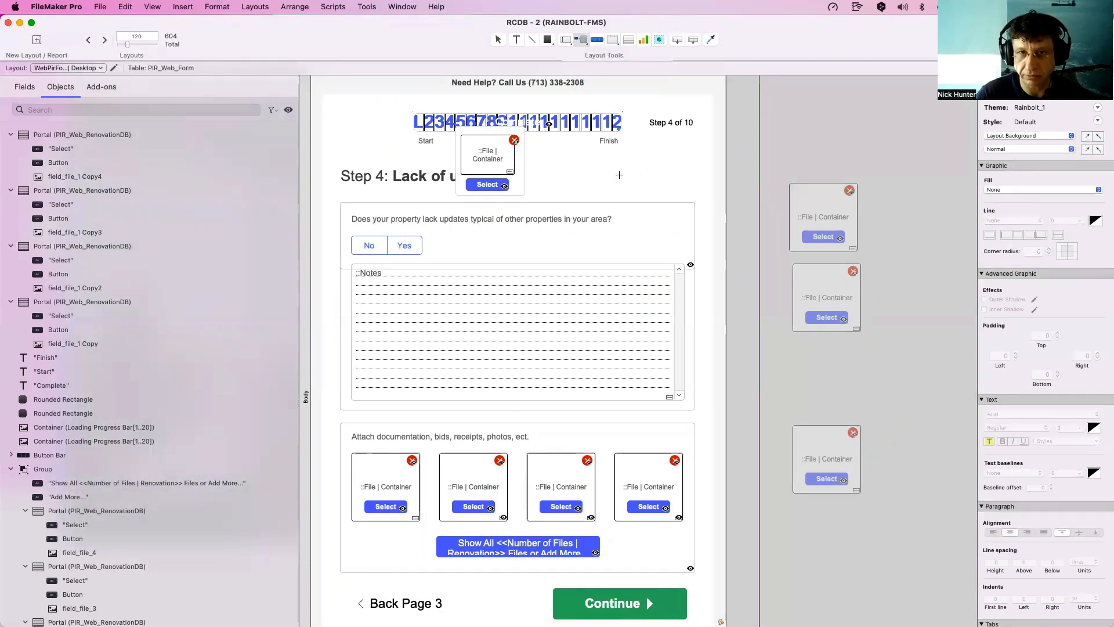
pyautogui.moveTo(623, 180); pyautogui.dragTo(565, 158)
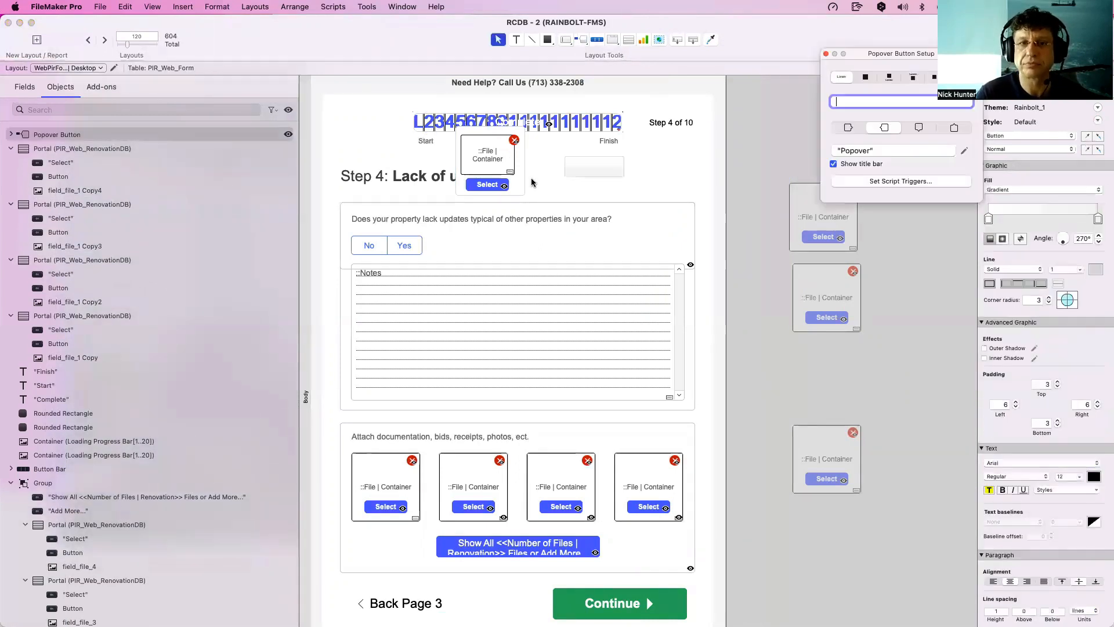
# Copy the portal's container field, delete button and Select button into the open popover.
pyautogui.click(480, 183)
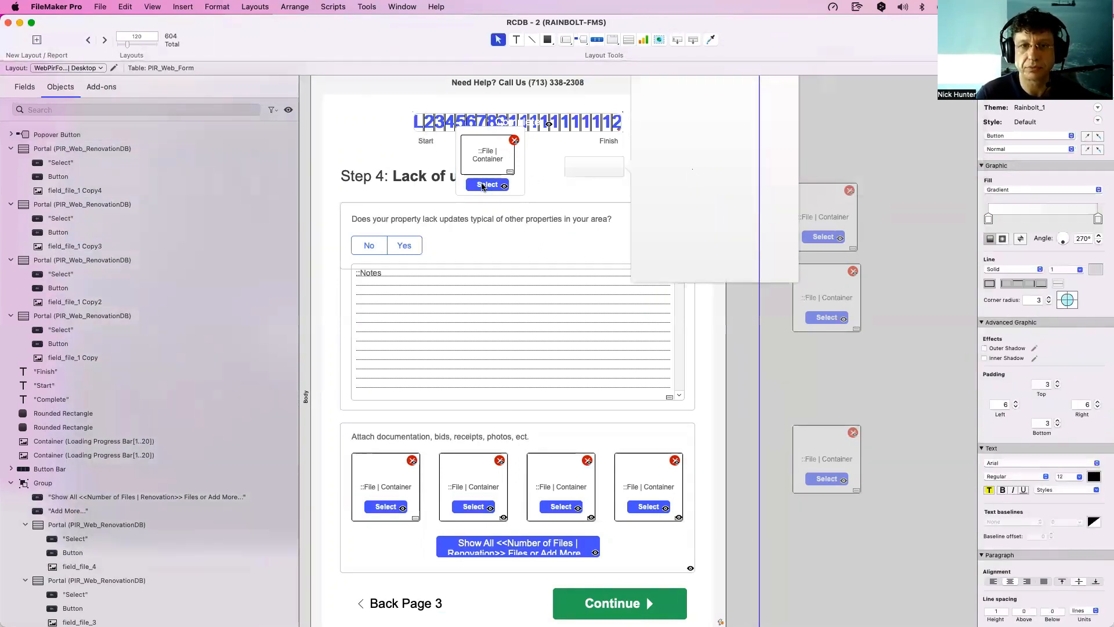
pyautogui.click(489, 154)
pyautogui.moveTo(489, 154); pyautogui.dragTo(672, 152)
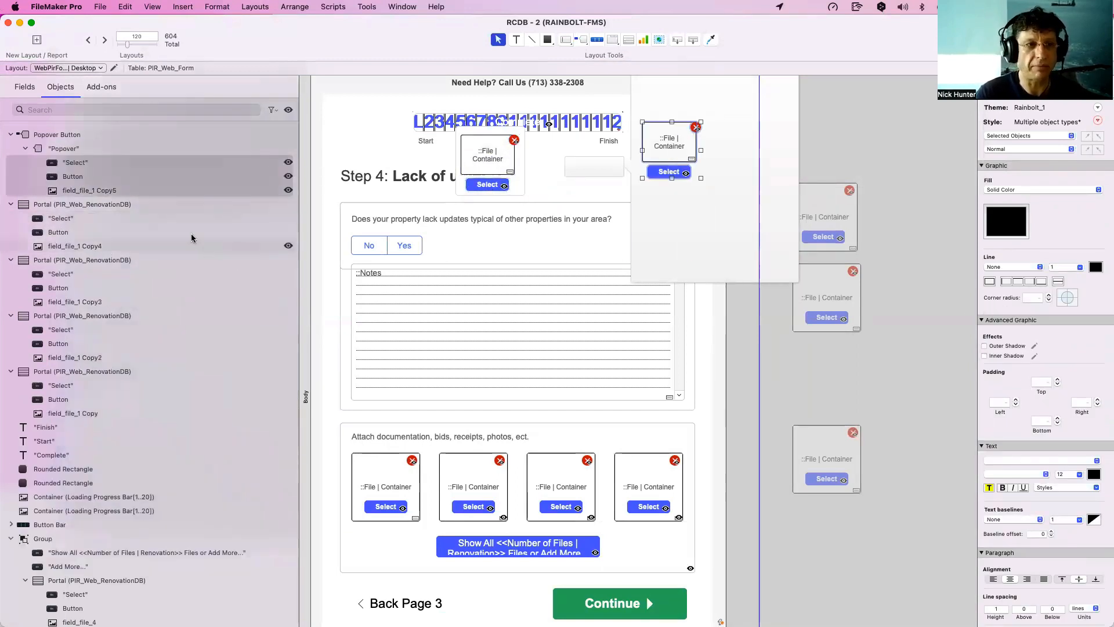
# Highlight the objects nested in the popover, and move the popover button down over the Notes field.
pyautogui.click(96, 149)
pyautogui.click(100, 163)
pyautogui.keyDown('shift'); pyautogui.click(100, 187); pyautogui.keyUp('shift')
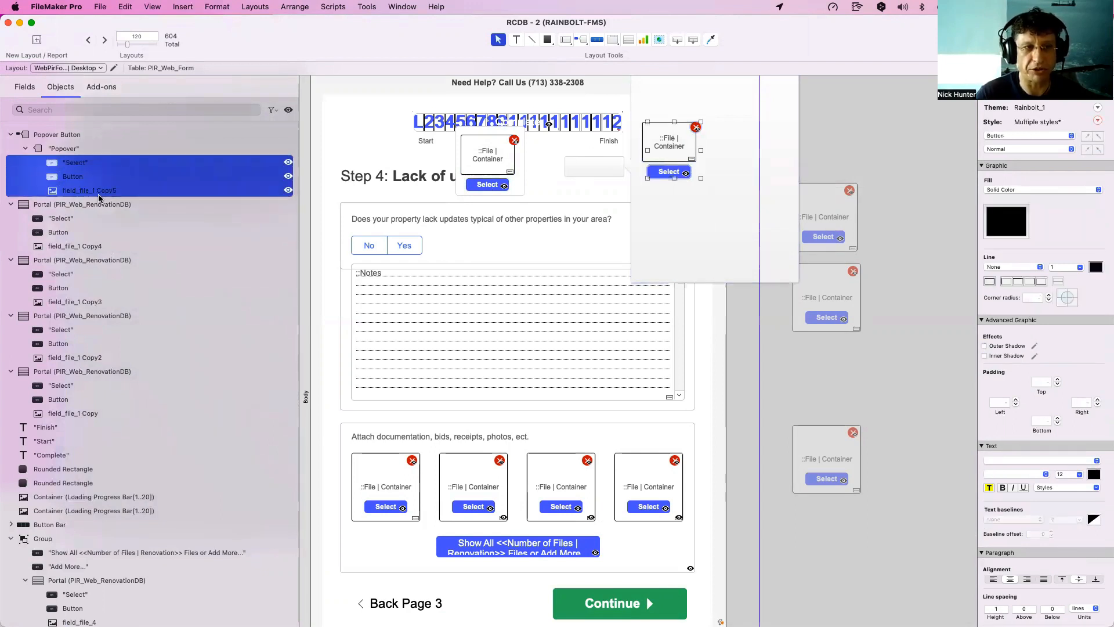
pyautogui.click(592, 172)
pyautogui.moveTo(603, 172); pyautogui.dragTo(435, 336)
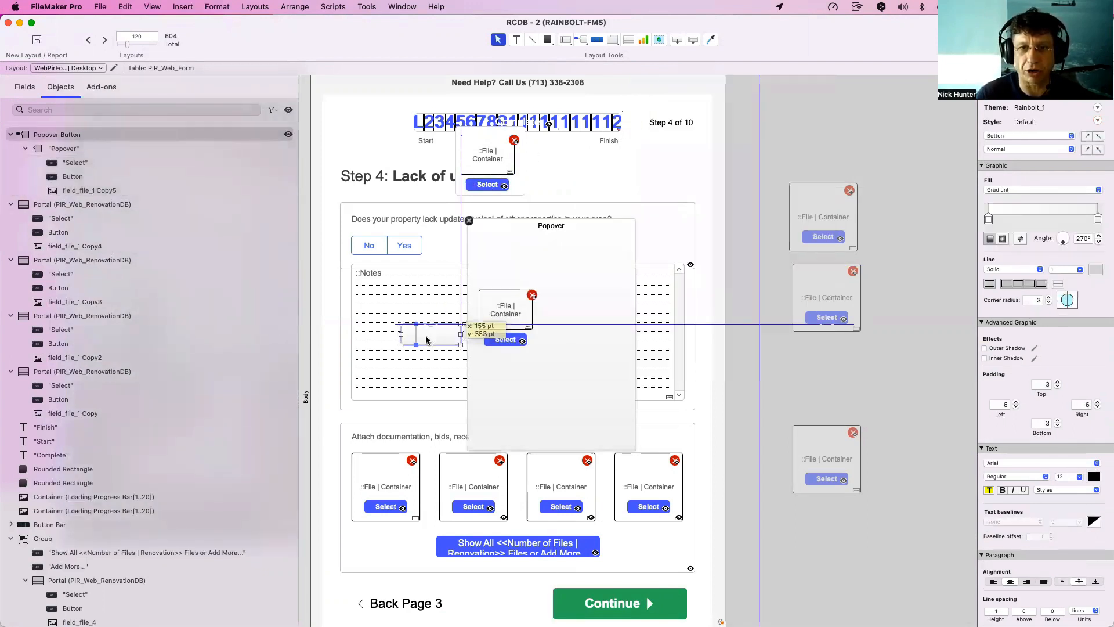
# Draw a slide control on the page beside the portal near the Step 4 heading and close its setup.
pyautogui.click(616, 44)
pyautogui.click(623, 82)
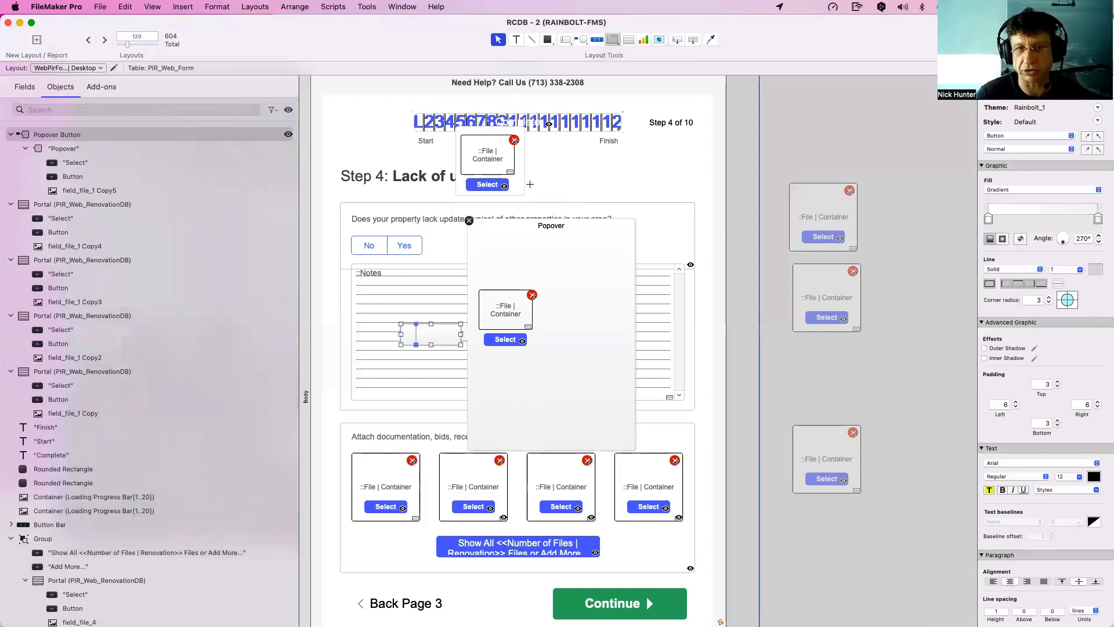
pyautogui.moveTo(549, 159); pyautogui.dragTo(701, 254)
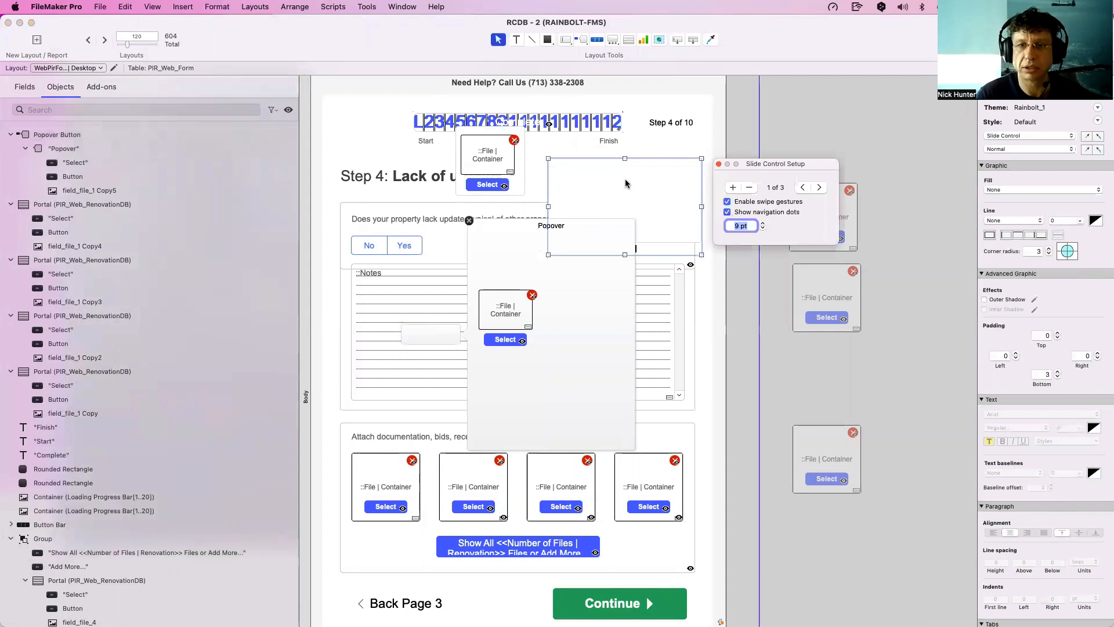
pyautogui.click(718, 164)
# Copy the portal's container field, delete button and Select button into the first panel of the slide control.
pyautogui.click(513, 140)
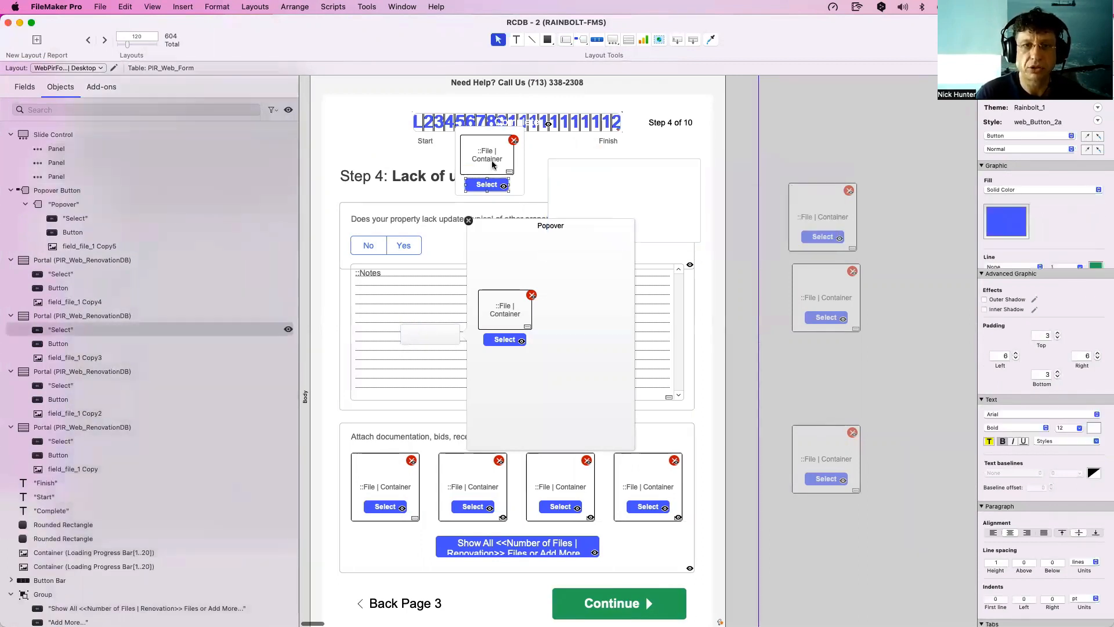
pyautogui.keyDown('shift'); pyautogui.click(513, 140); pyautogui.keyUp('shift')
pyautogui.moveTo(486, 161); pyautogui.dragTo(661, 152)
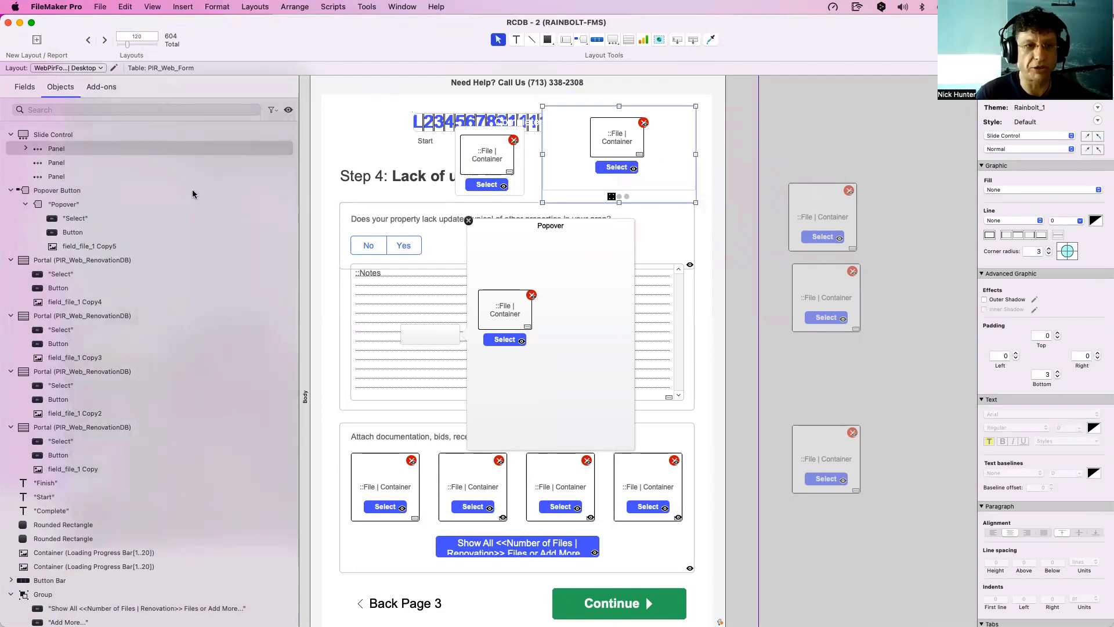
# Examine the objects nested in the slide control's first panel, and compare the slide control with the portal and the popover.
pyautogui.click(30, 150)
pyautogui.click(26, 149)
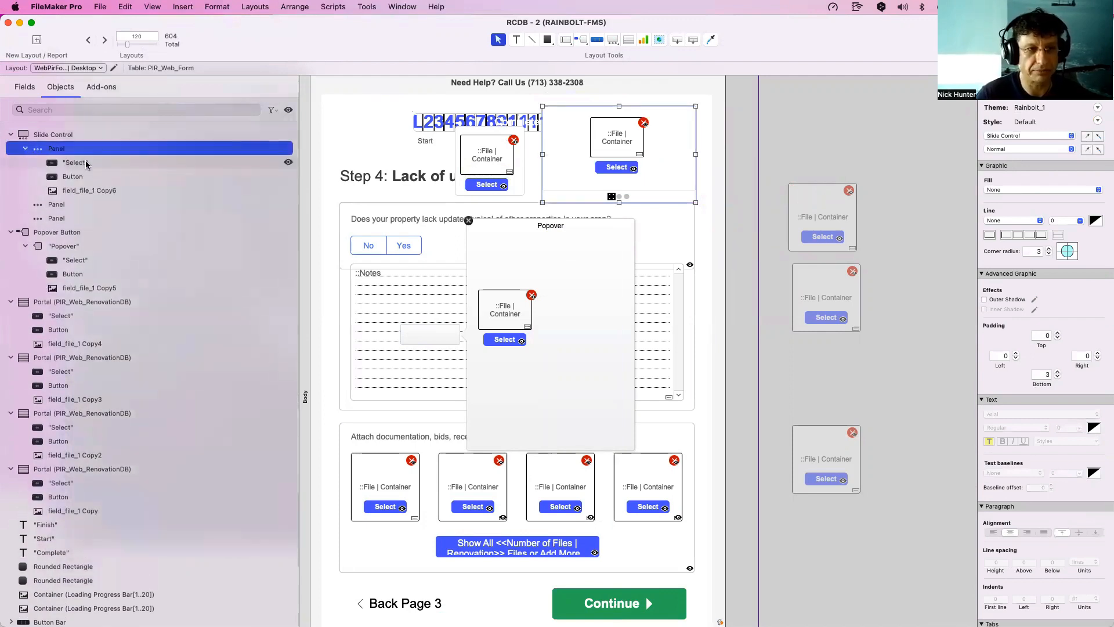
pyautogui.click(88, 164)
pyautogui.keyDown('shift'); pyautogui.click(92, 189); pyautogui.keyUp('shift')
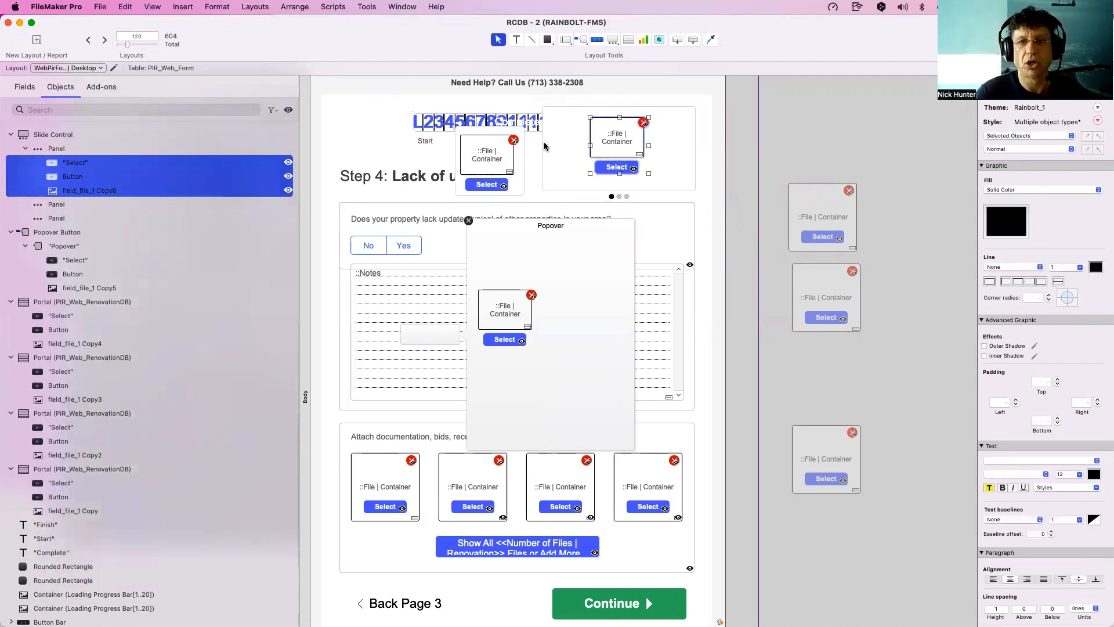
pyautogui.click(581, 141)
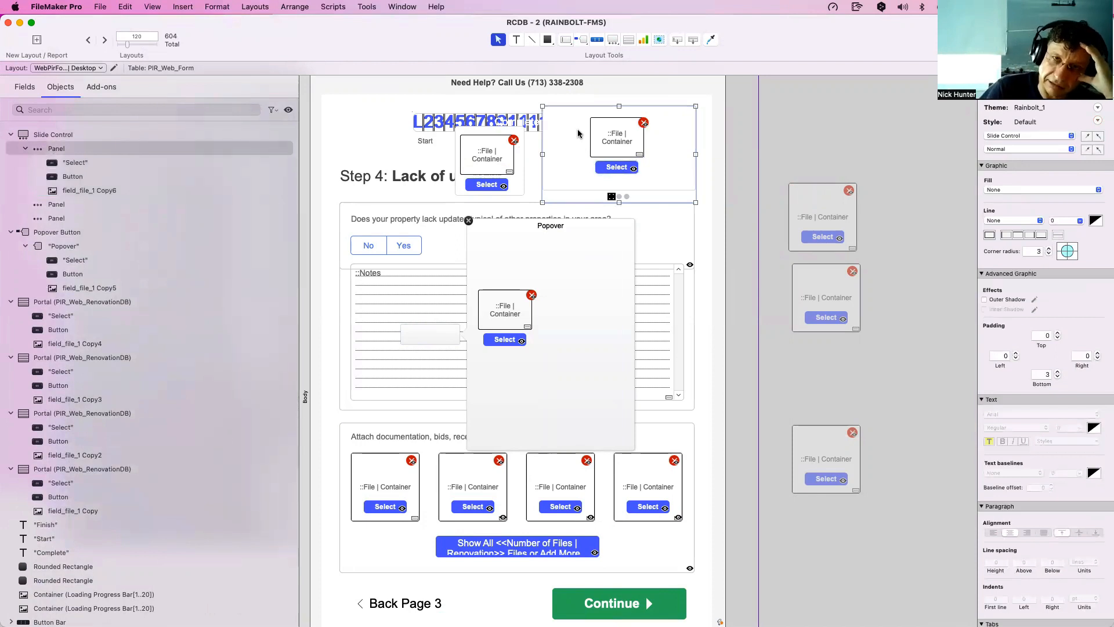
pyautogui.click(517, 187)
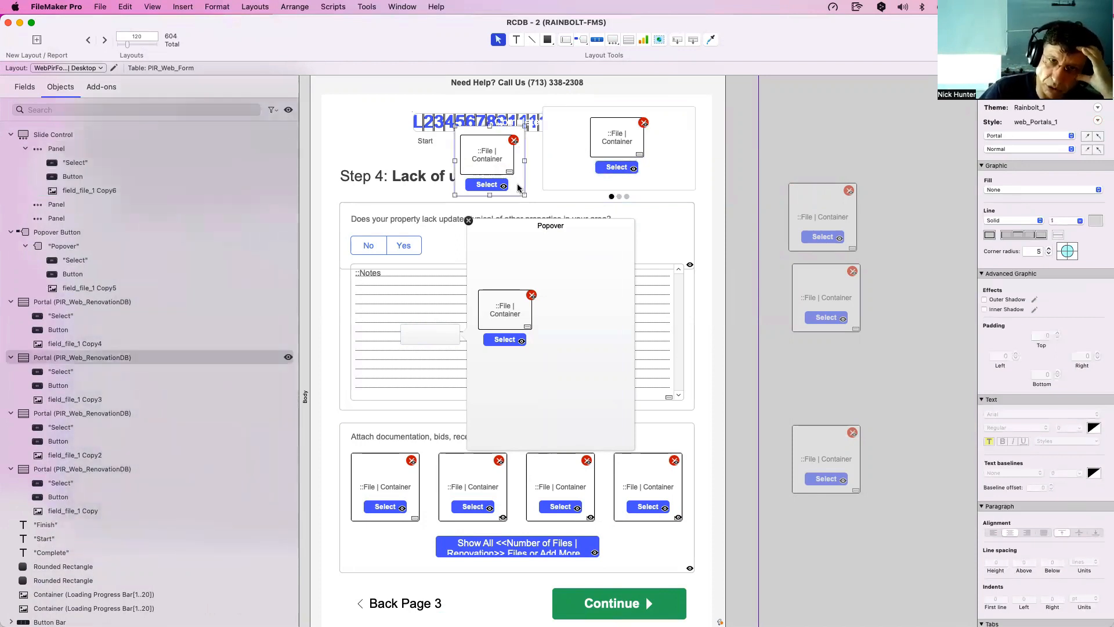
pyautogui.click(541, 268)
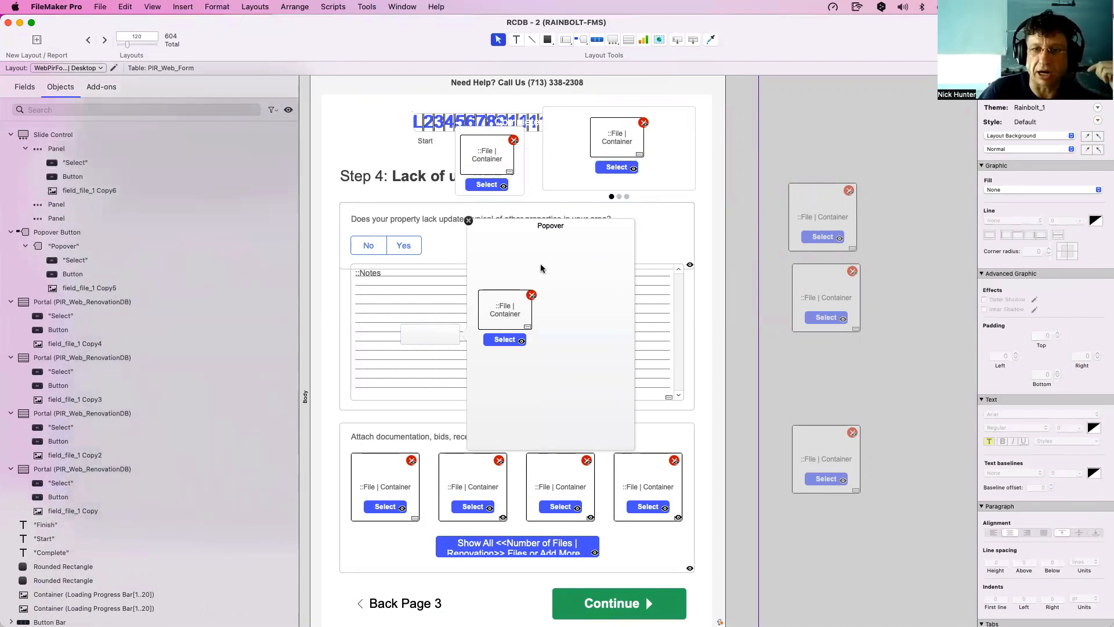
pyautogui.click(540, 268)
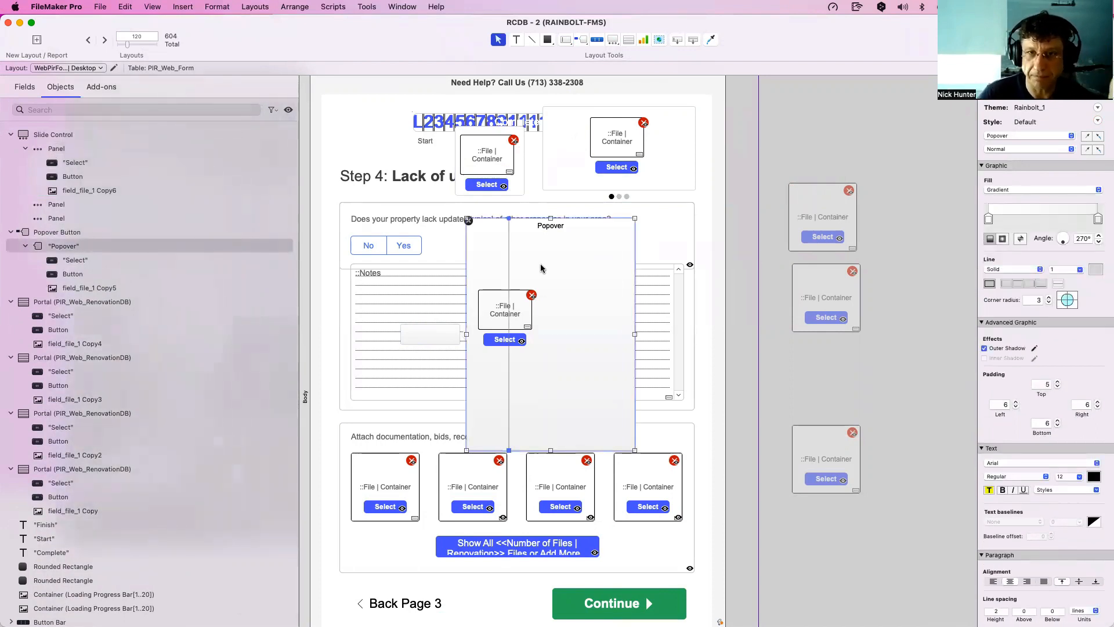
# Delete the popover button over the Notes field together with its popover.
pyautogui.click(446, 335)
pyautogui.scroll(1, 507, 217)
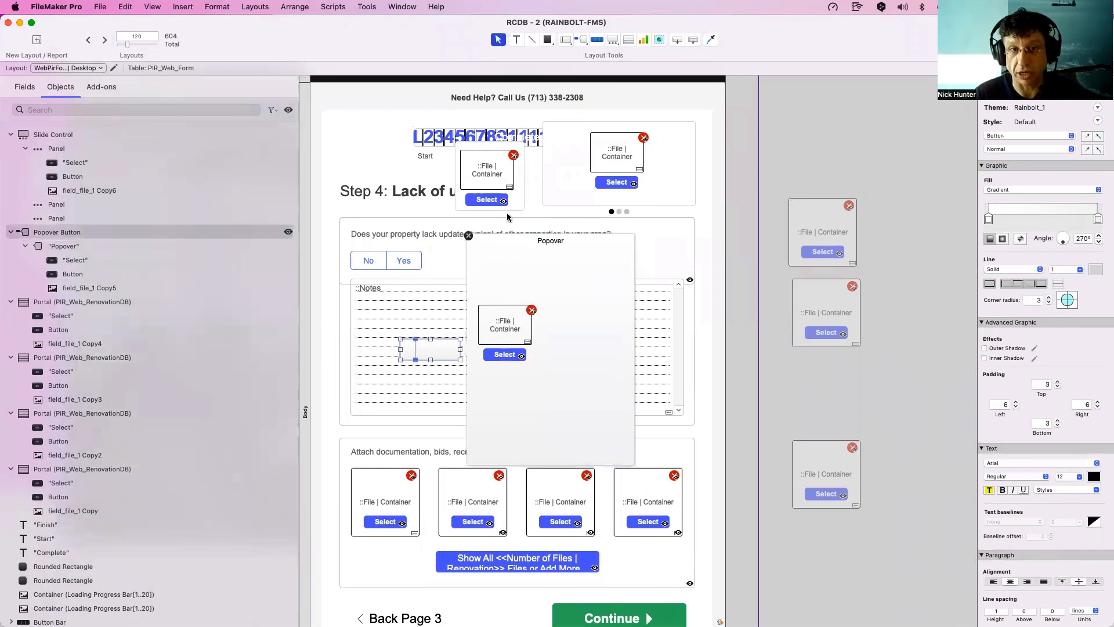
pyautogui.click(513, 204)
pyautogui.click(513, 204)
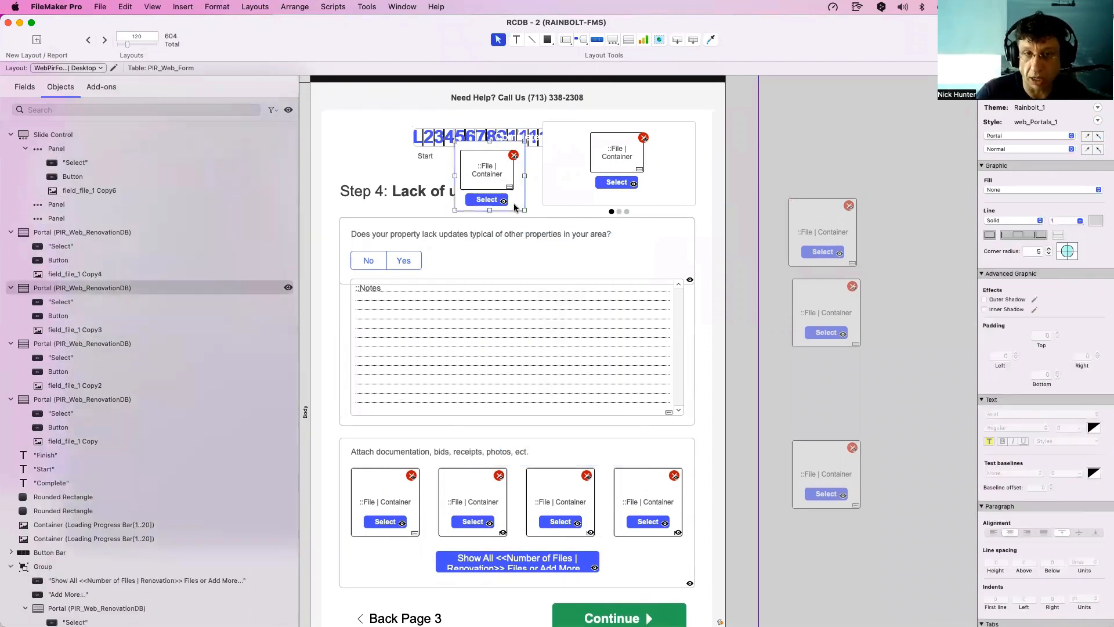
# Move the portal near the Step 4 heading back off the page, between the lower two spare portals.
pyautogui.moveTo(521, 202); pyautogui.dragTo(526, 208)
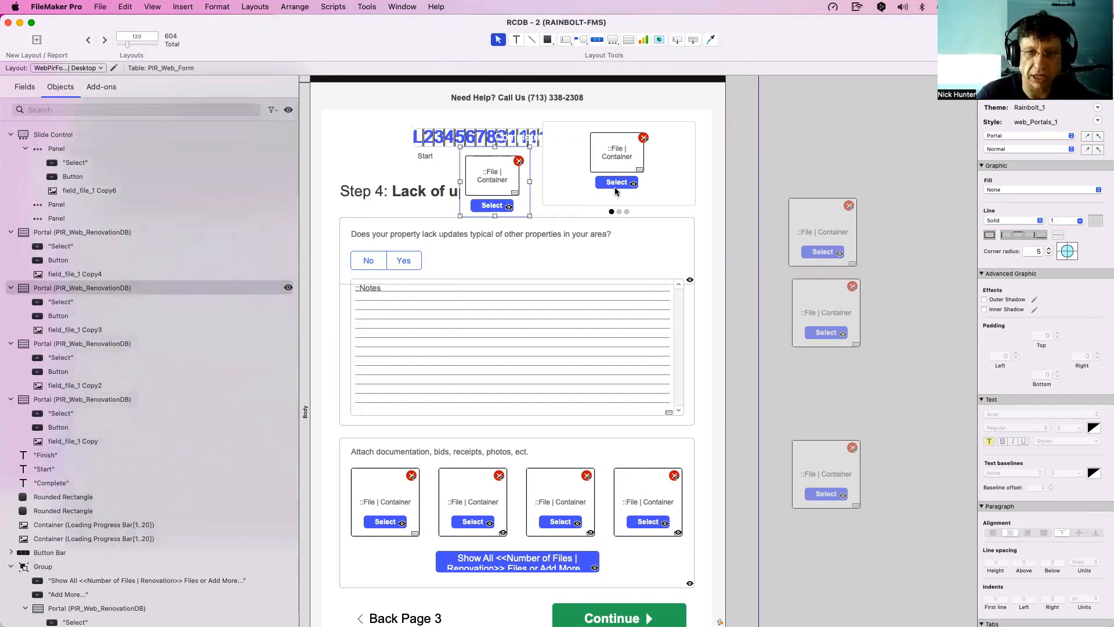
pyautogui.press('Delete')
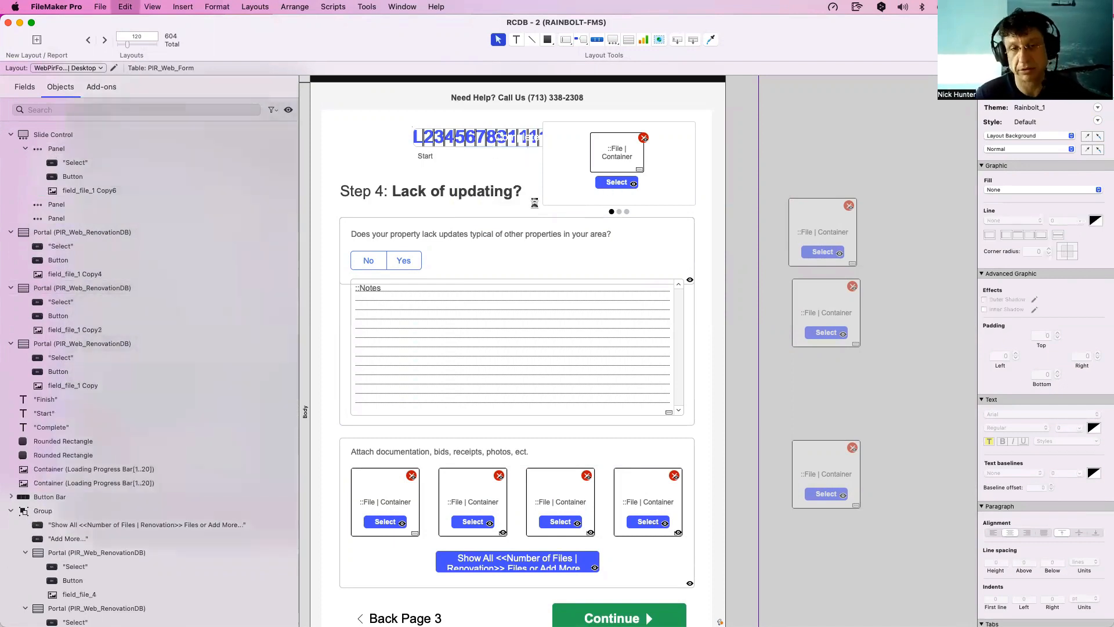
pyautogui.press('cmd+z')
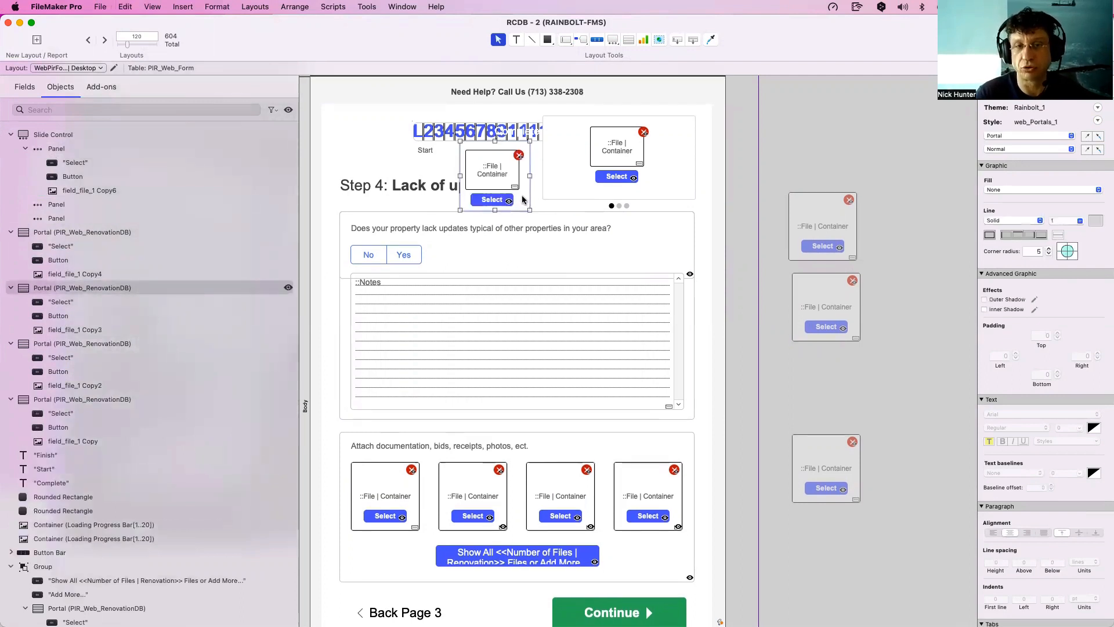
pyautogui.moveTo(529, 203); pyautogui.dragTo(845, 406)
pyautogui.click(773, 291)
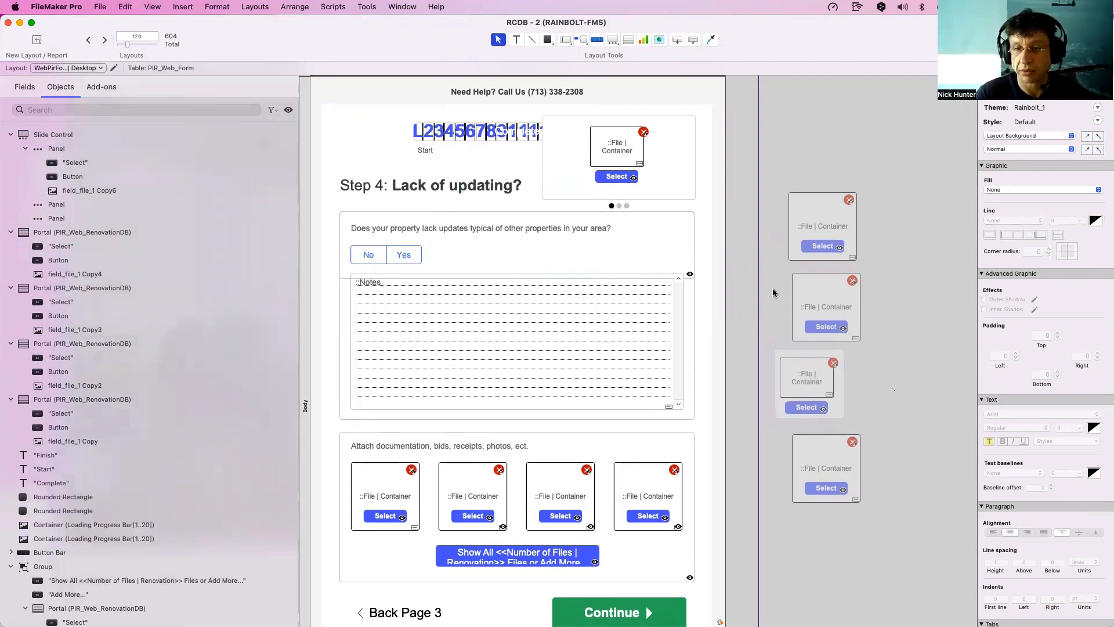
# Delete the slide control and its contents from the page.
pyautogui.click(630, 188)
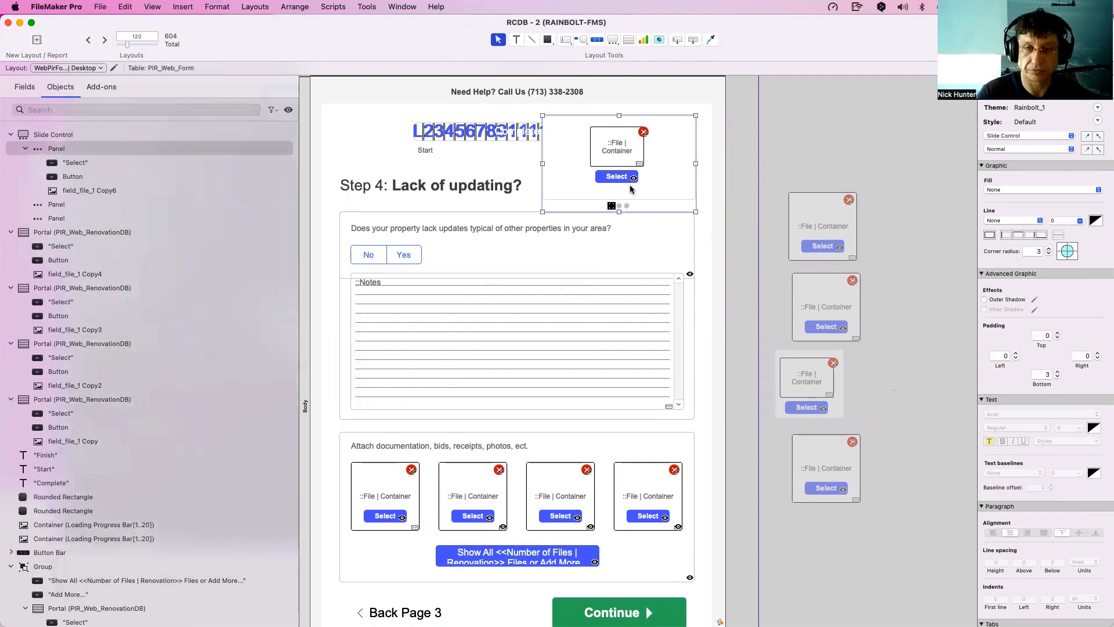
pyautogui.press('BackSpace')
pyautogui.click(579, 247)
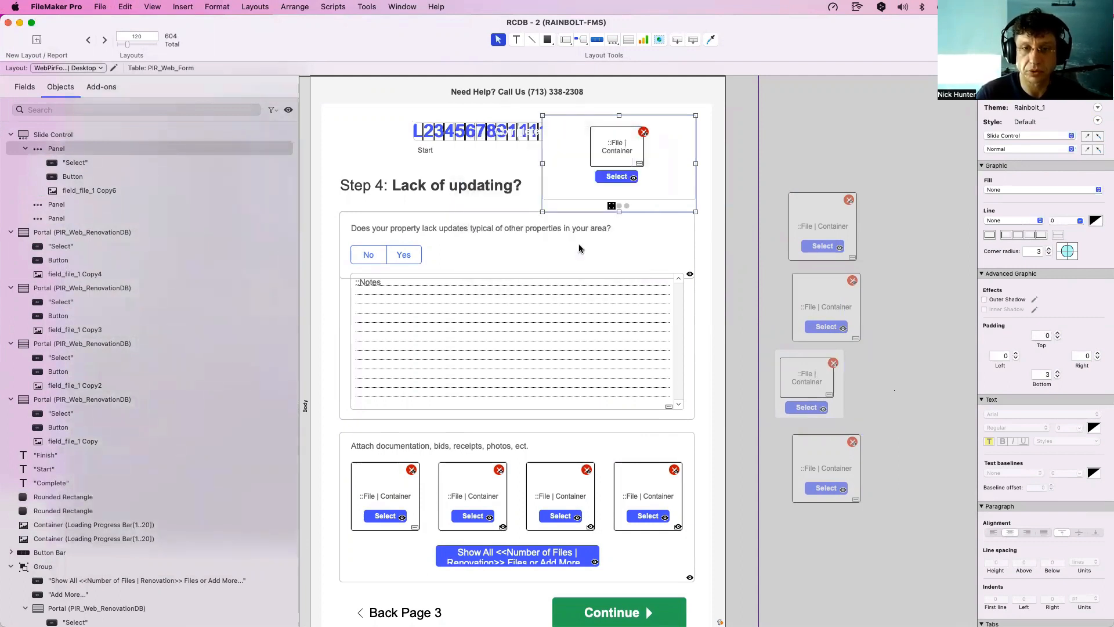
pyautogui.press('BackSpace')
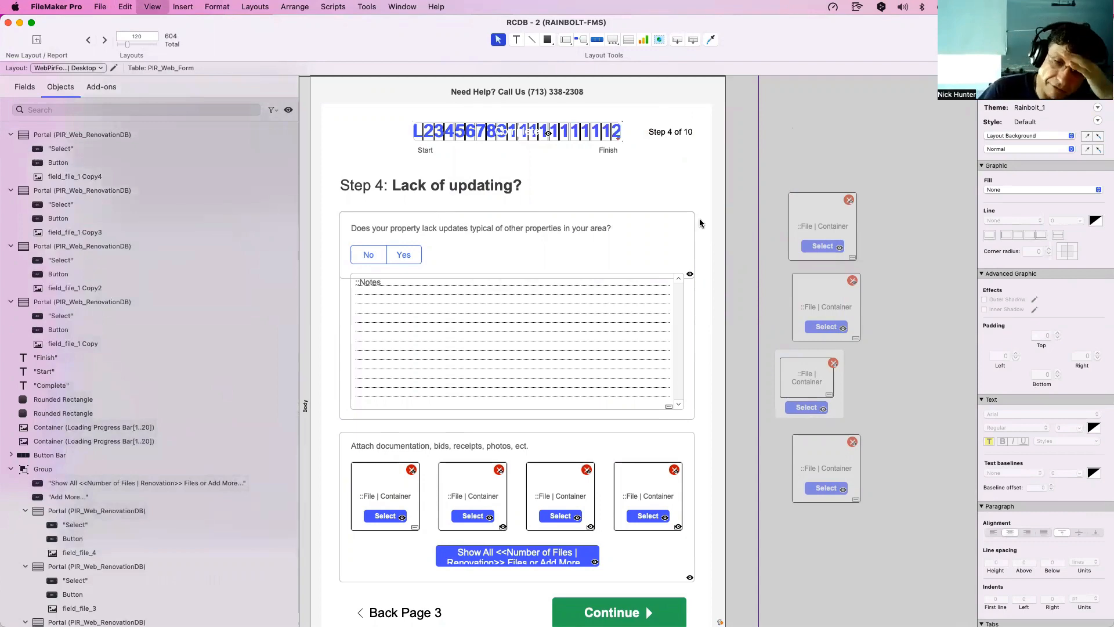
# Switch to Browse mode and insert 300 dpi black and white.pdf into the fourth attachment slot.
pyautogui.press('super+b')
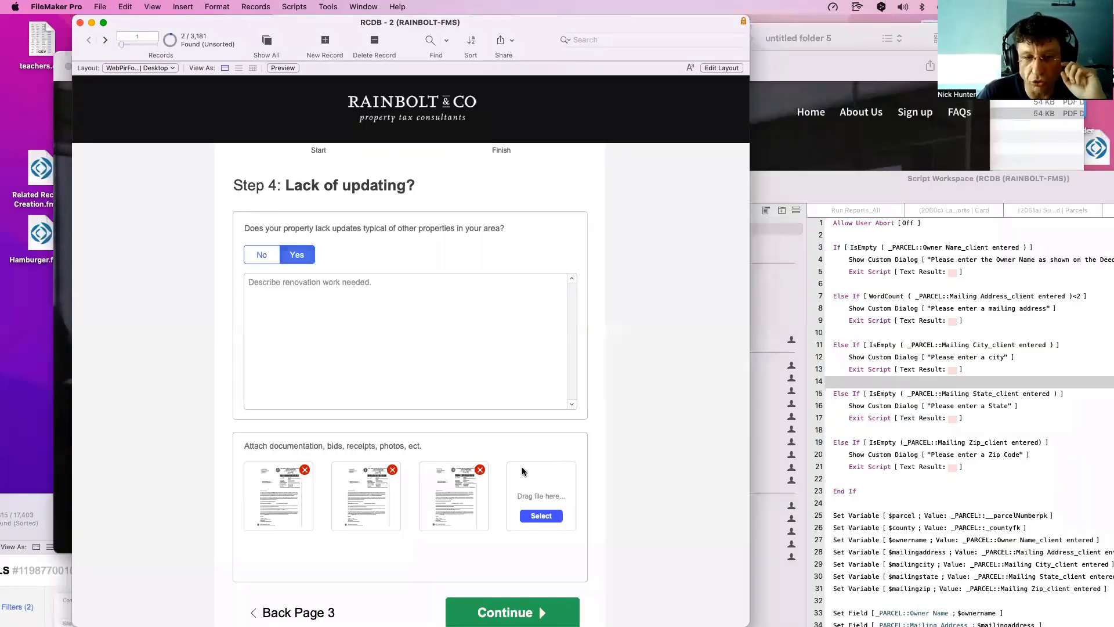
pyautogui.click(536, 519)
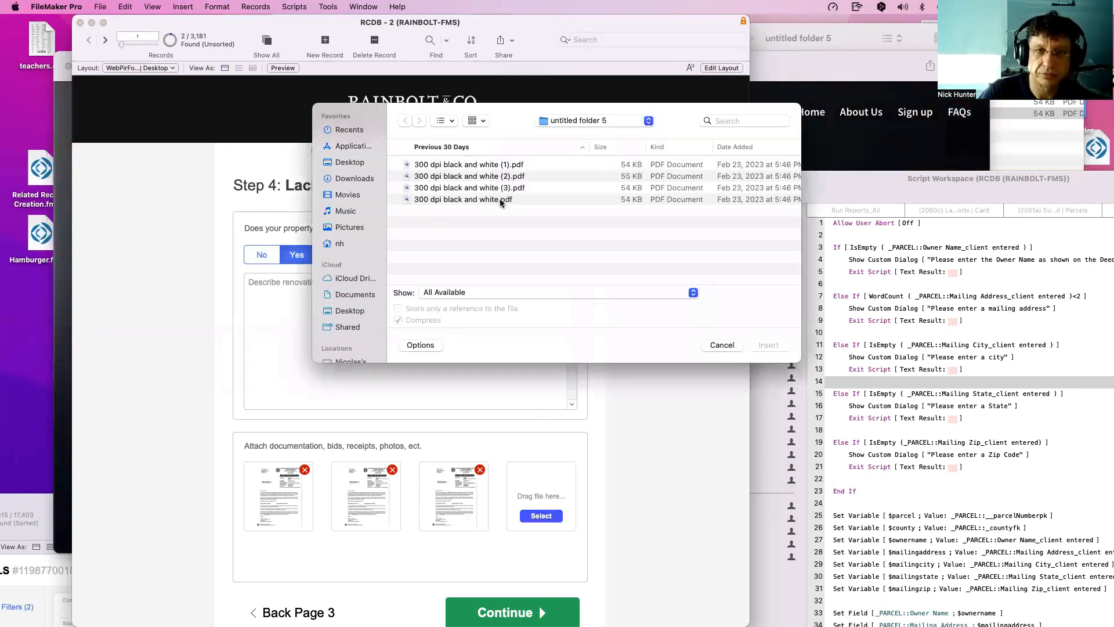
pyautogui.doubleClick(497, 199)
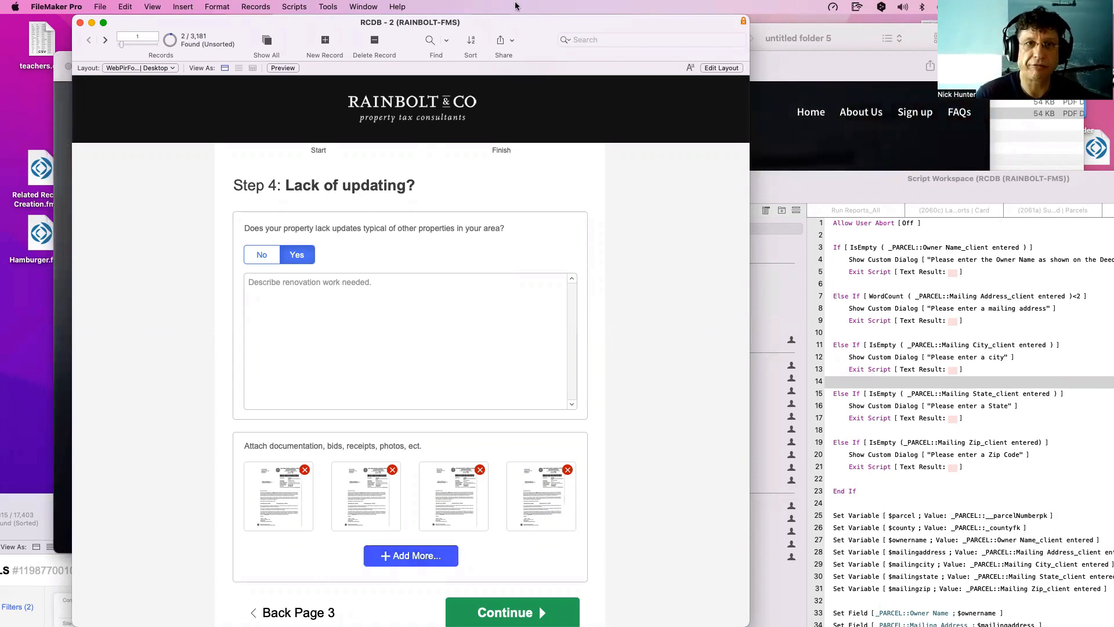
# Check the PIR_Web_Form number-of-files expression in the Data Viewer, and close the viewer.
pyautogui.click(329, 6)
pyautogui.click(334, 49)
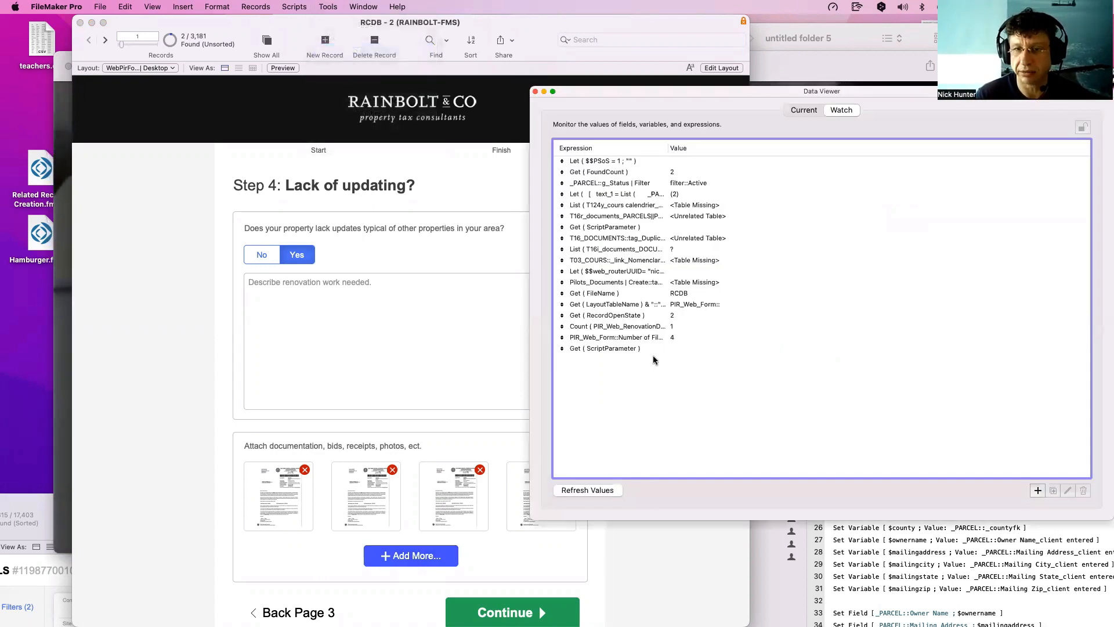
pyautogui.click(645, 339)
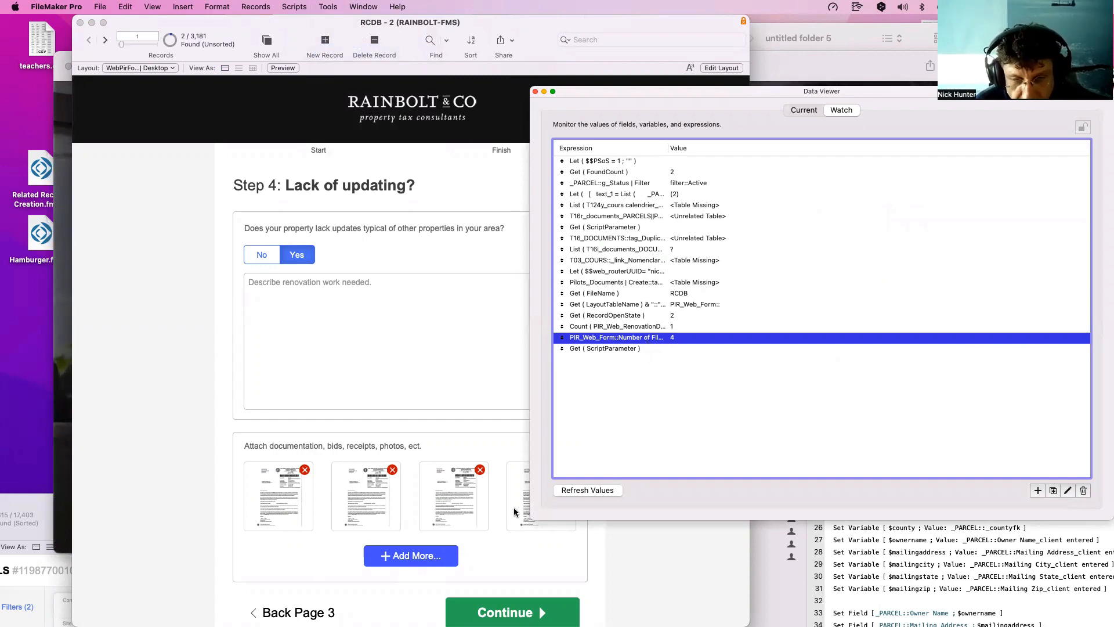
pyautogui.click(535, 92)
# Return to Layout mode and move the Show All button up over the attachment slots to uncover the Add More button.
pyautogui.press('super+l')
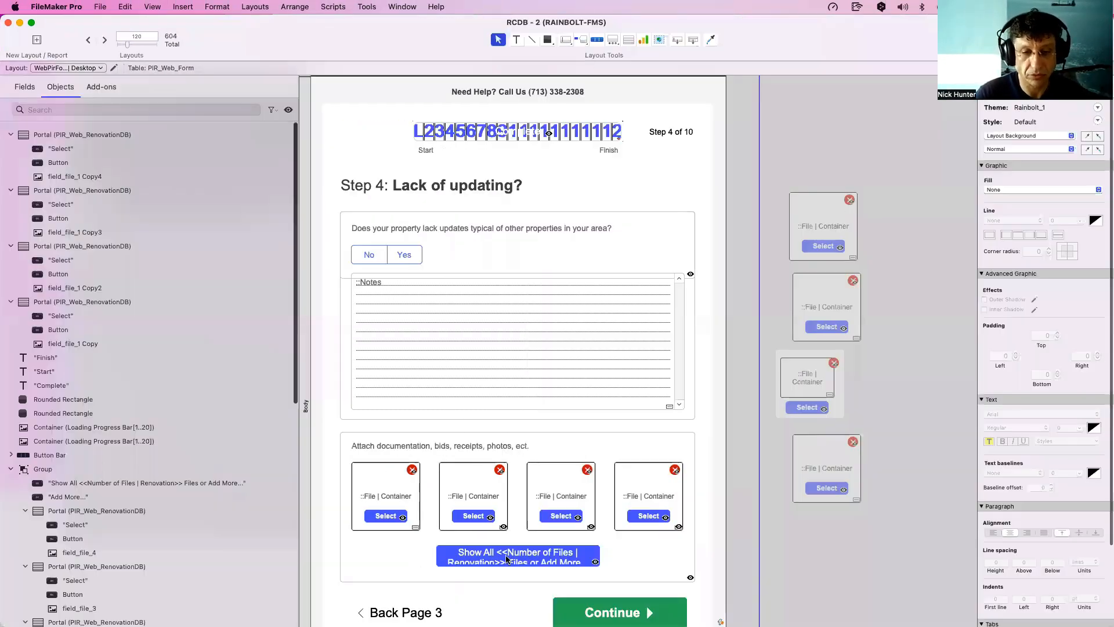
pyautogui.click(511, 560)
pyautogui.click(504, 559)
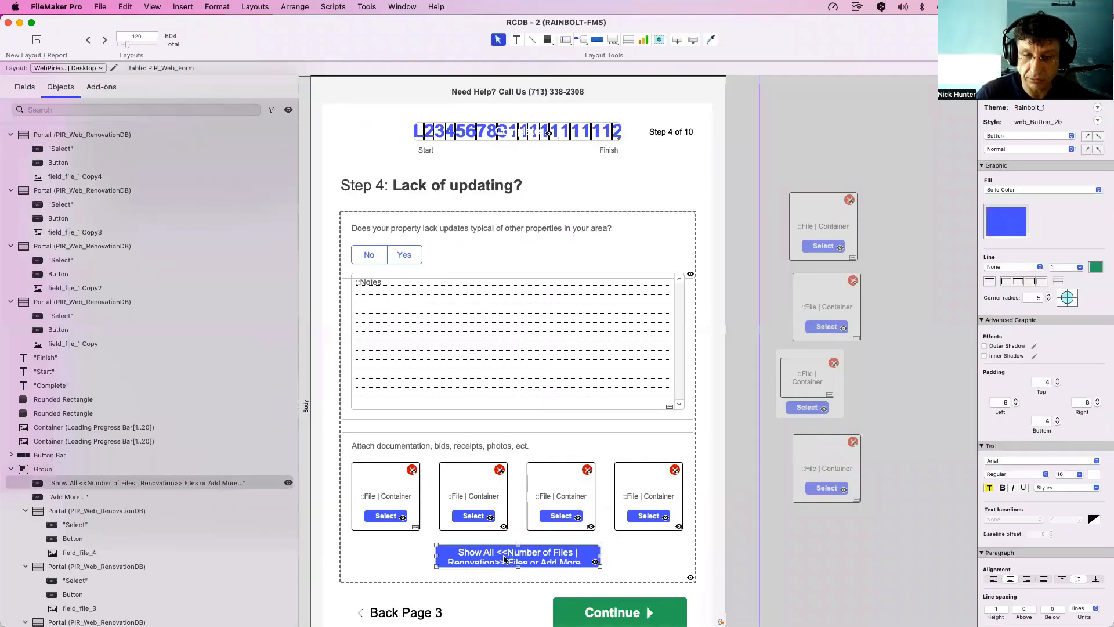
pyautogui.moveTo(500, 559); pyautogui.dragTo(526, 522)
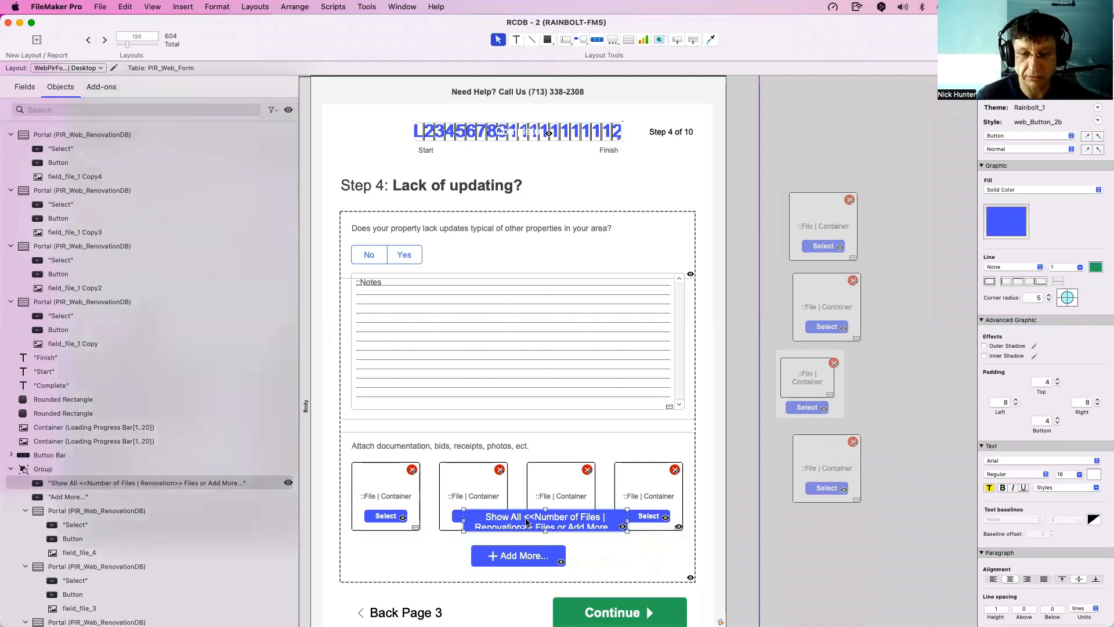
# Review the Add More button's hide calculation, which compares the related document count with 4, re-enter its ≠ operator, and accept it.
pyautogui.click(519, 560)
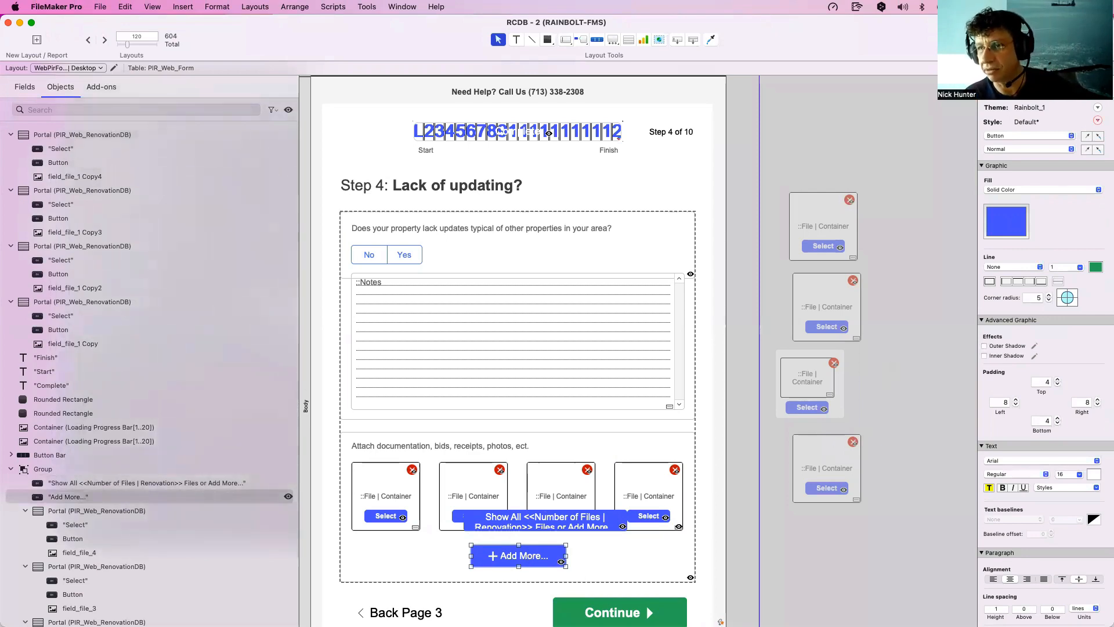
pyautogui.click(1084, 89)
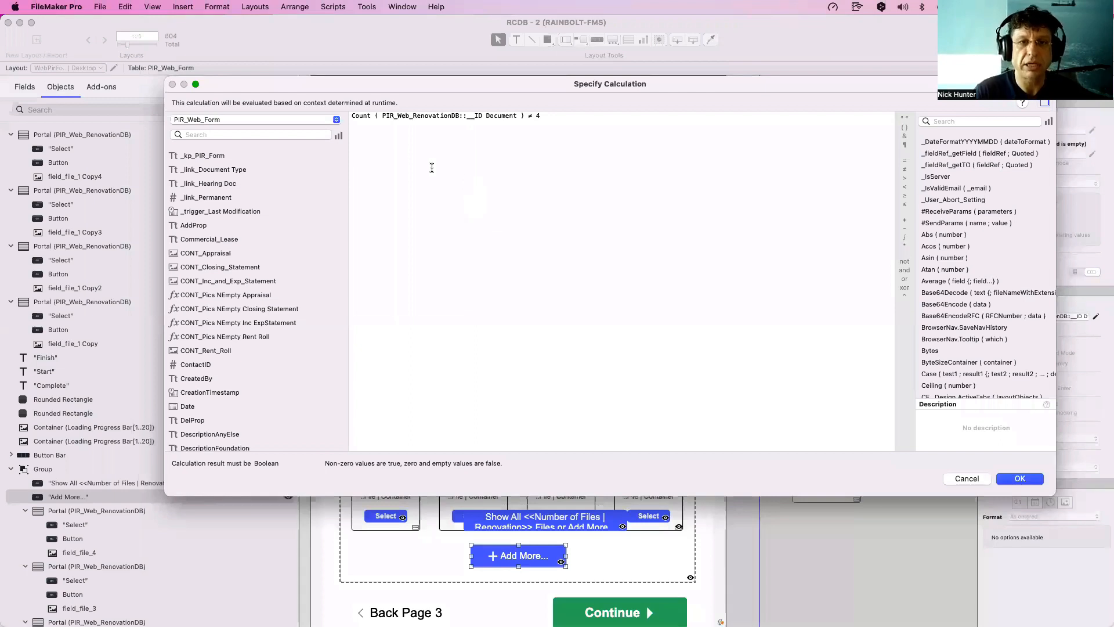
pyautogui.moveTo(353, 116); pyautogui.dragTo(515, 125)
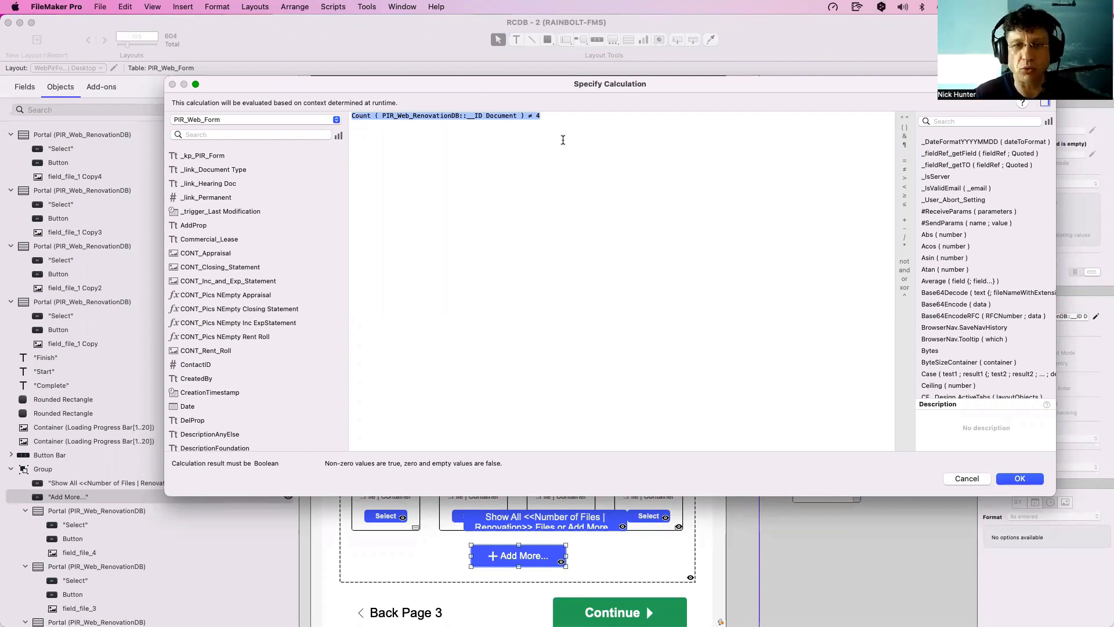
pyautogui.click(528, 117)
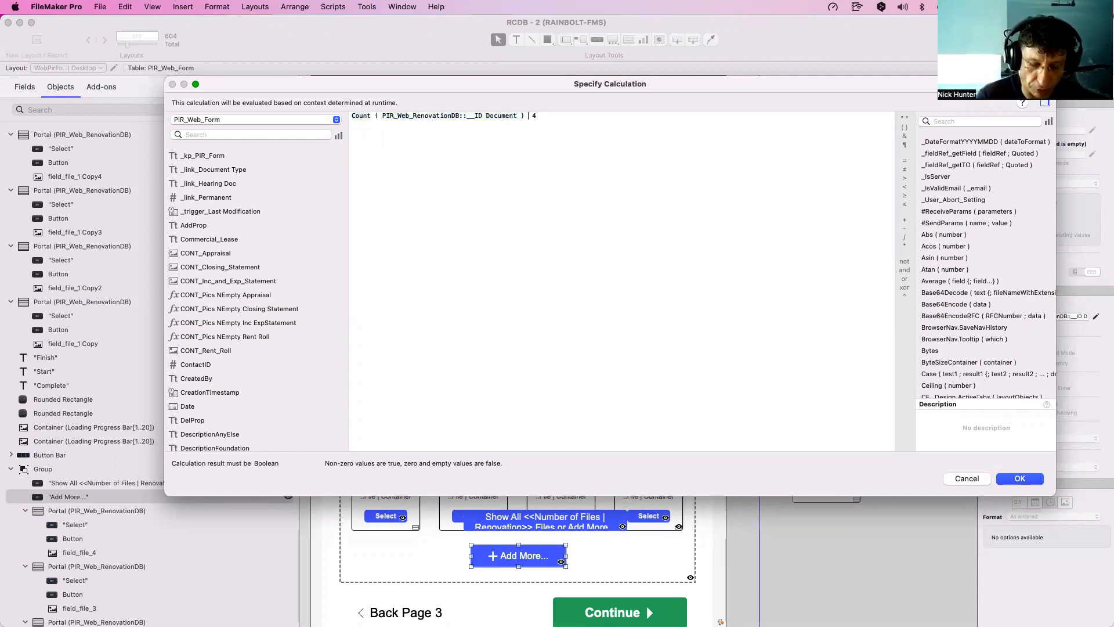
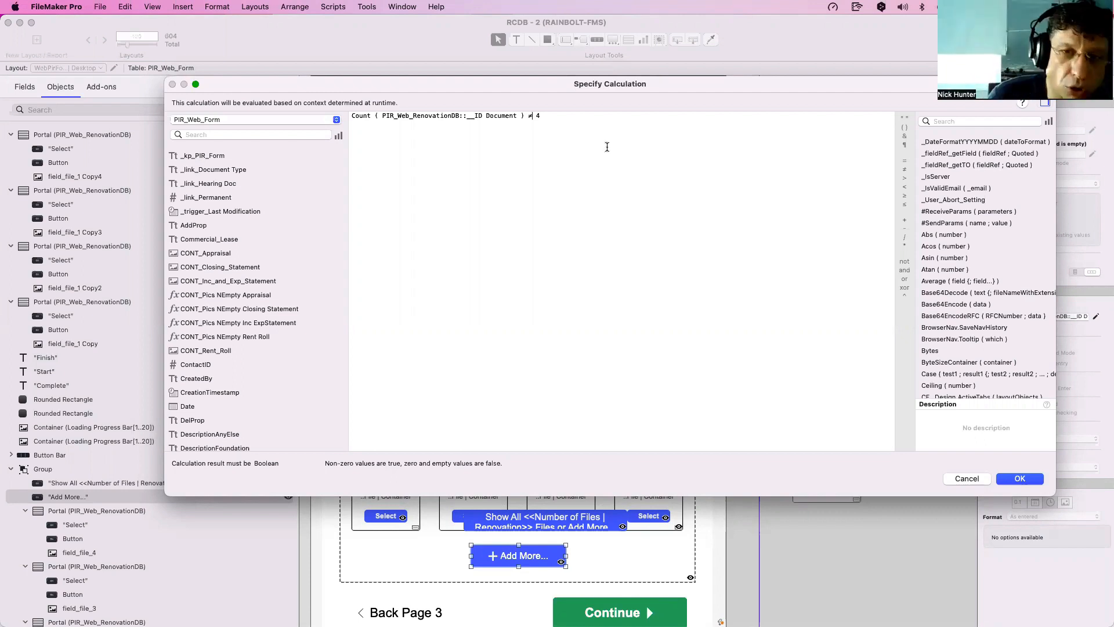
pyautogui.moveTo(606, 147); pyautogui.dragTo(462, 98)
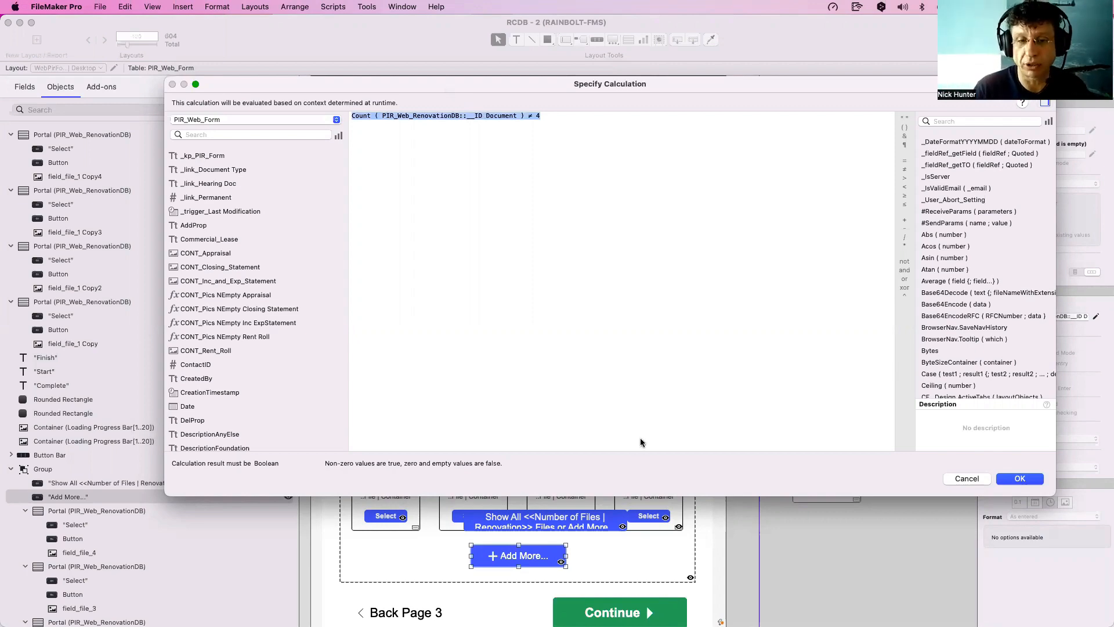
pyautogui.press('Return')
# Undo the move of the Show All button to put it back over the Add More button.
pyautogui.click(590, 524)
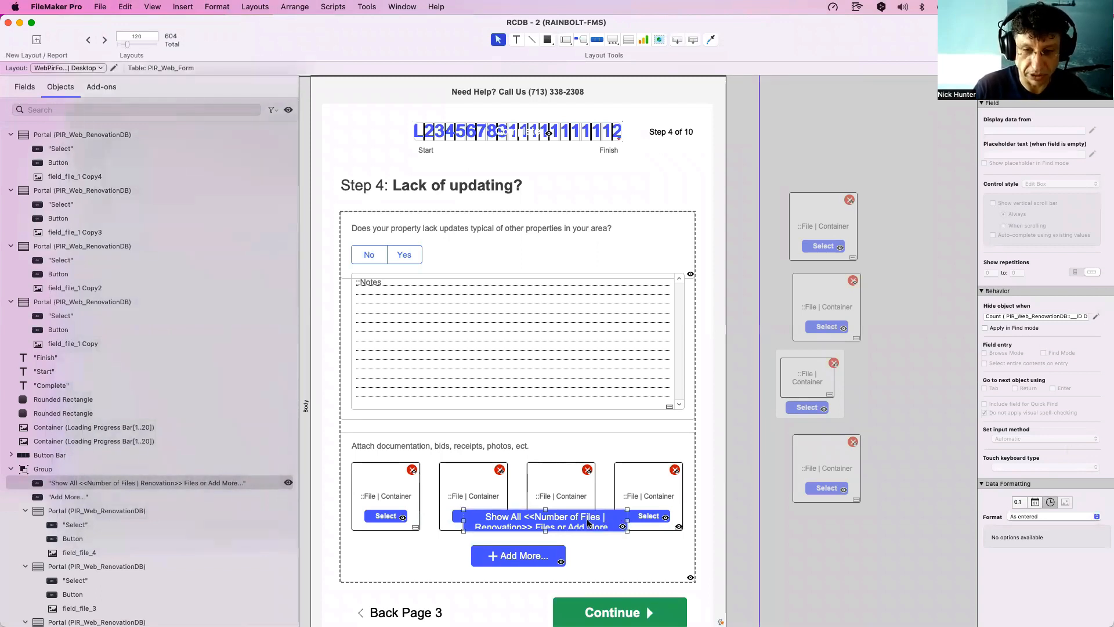
pyautogui.press('Tab')
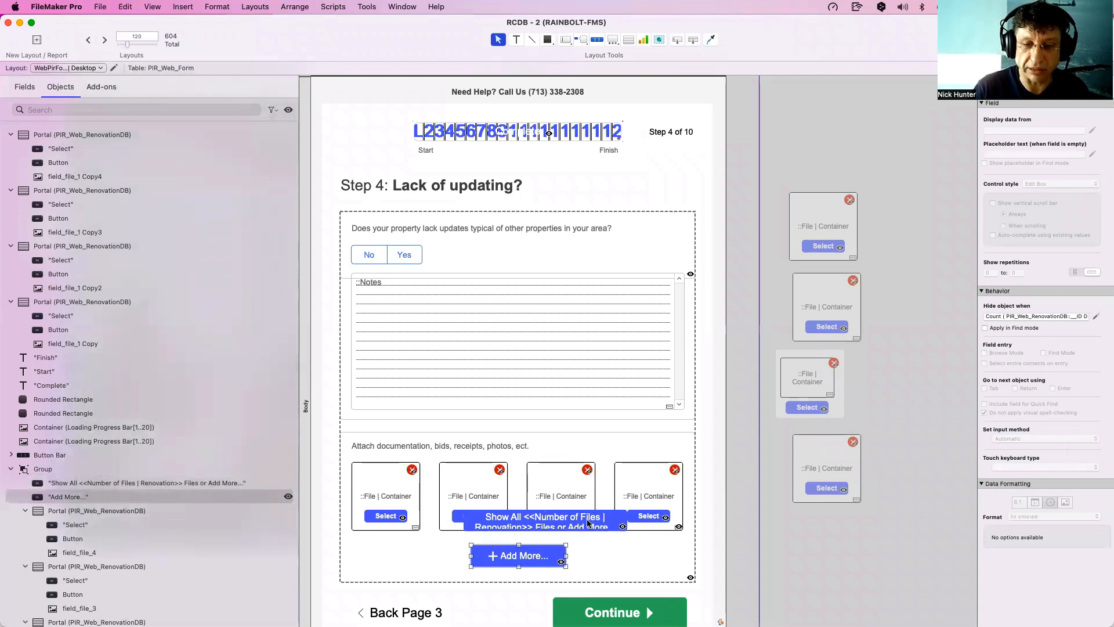
pyautogui.press('super+z')
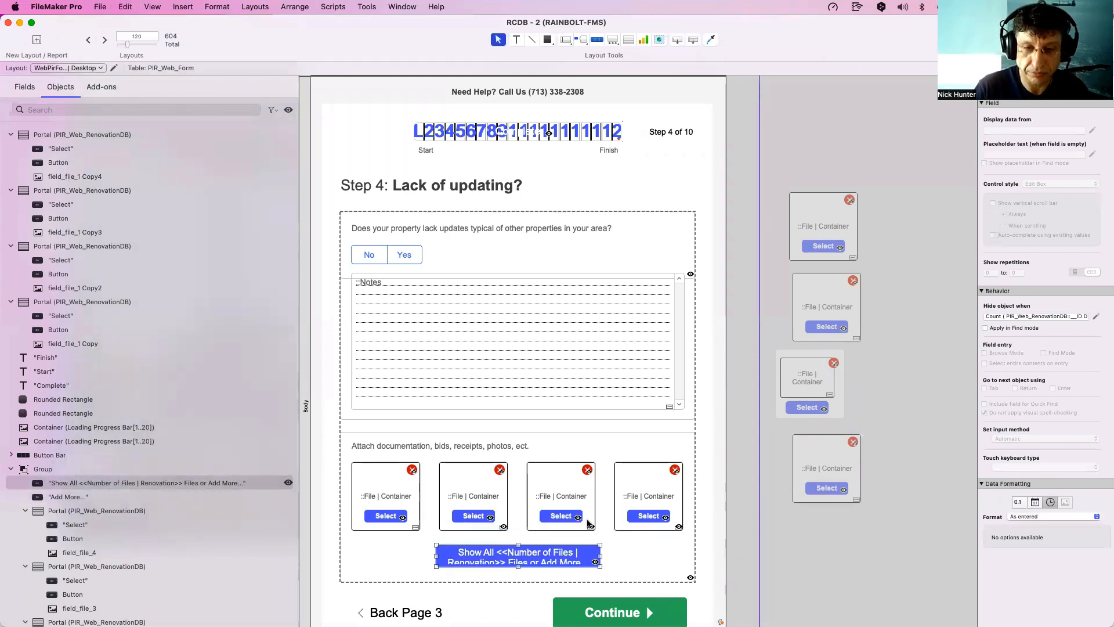
pyautogui.click(588, 524)
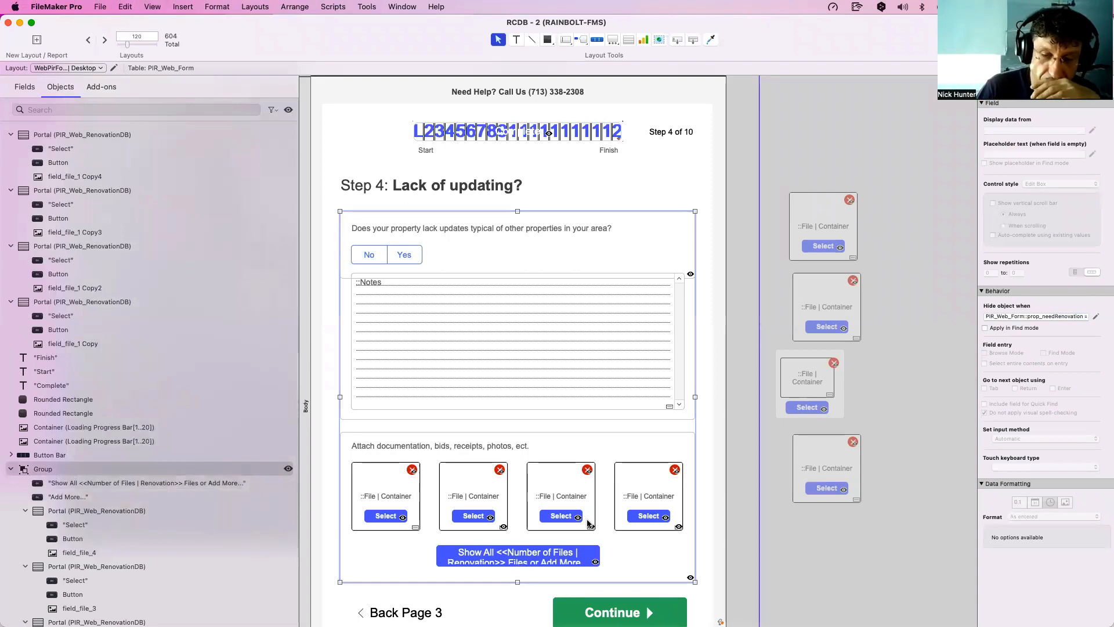
# Switch to Browse mode, examine the Renovation Document List card opened by the Add More button, and close the card.
pyautogui.press('super+b')
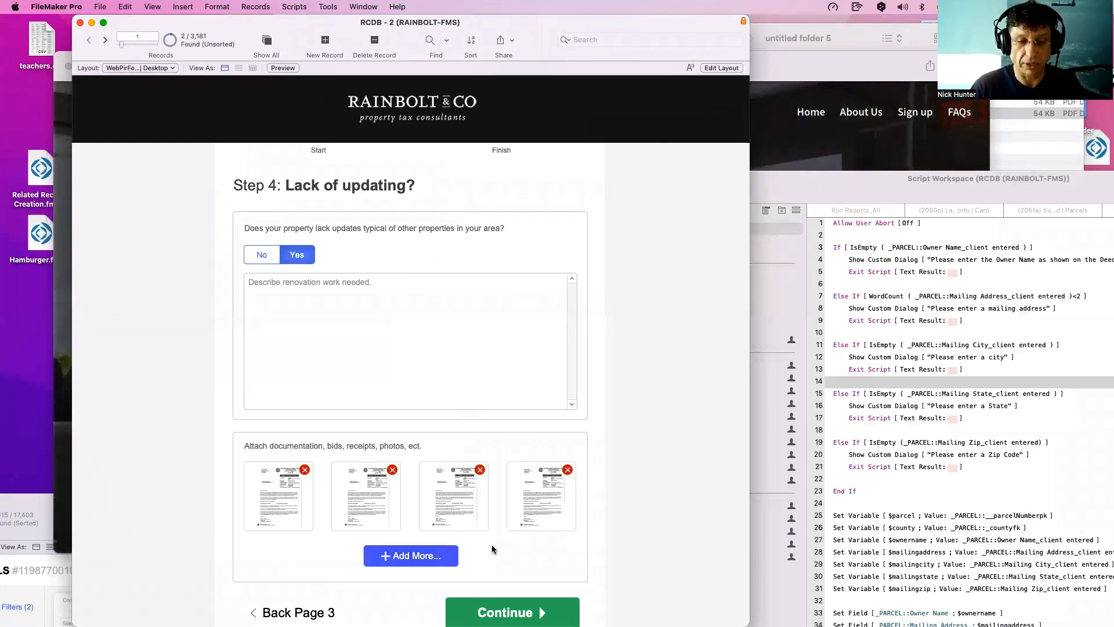
pyautogui.click(437, 558)
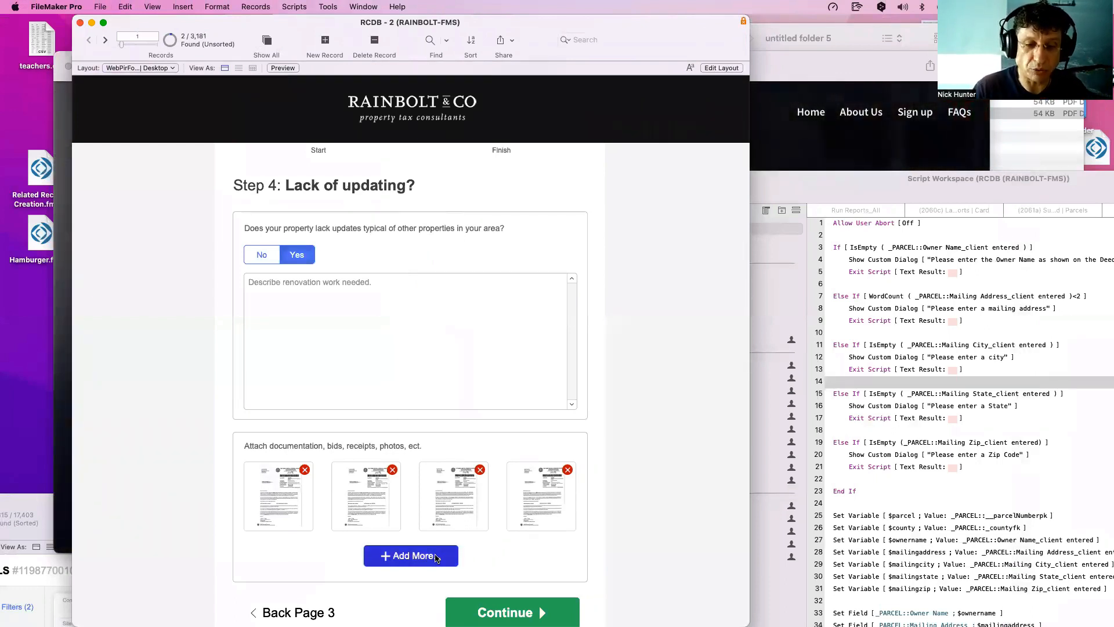
pyautogui.scroll(-2, 387, 417)
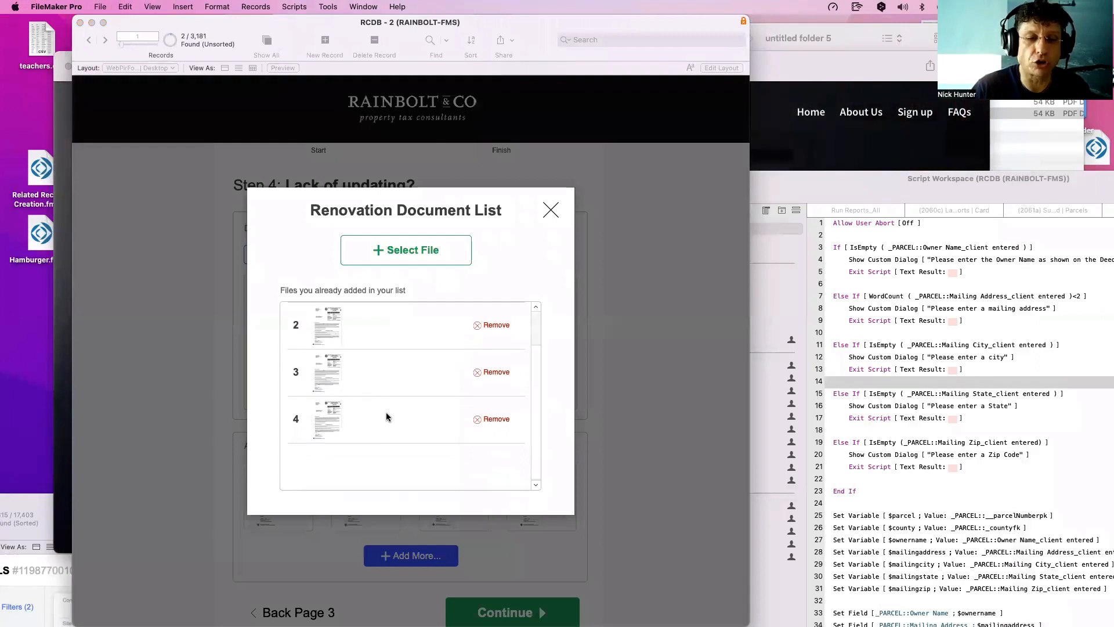
pyautogui.click(614, 380)
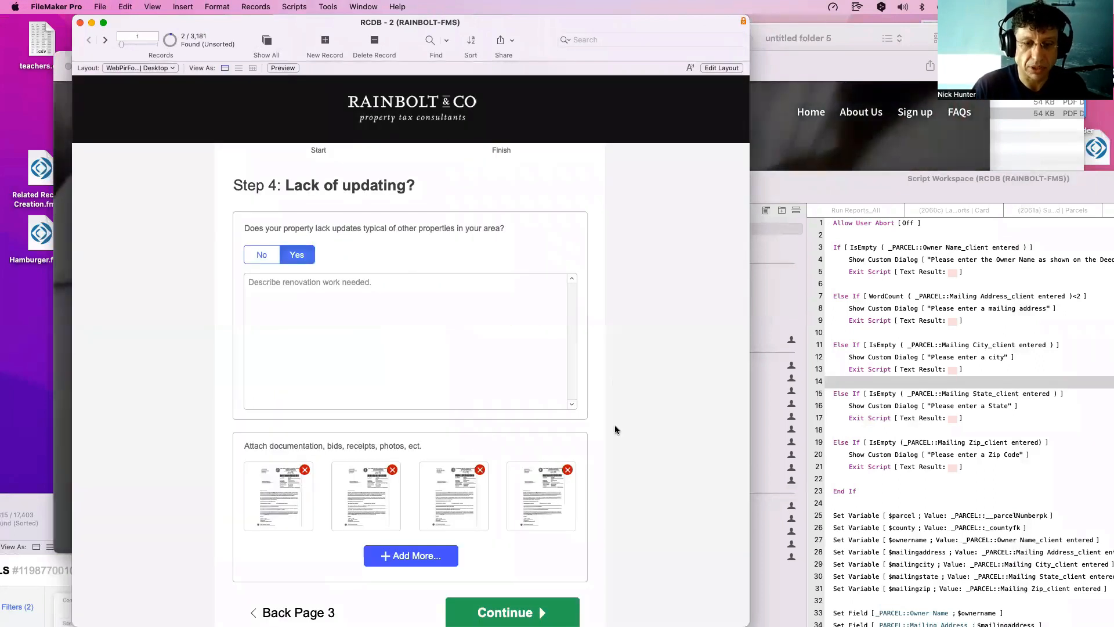
# Return to Layout mode and hide the Show All button from the editing view to expose the Add More button.
pyautogui.press('super+l')
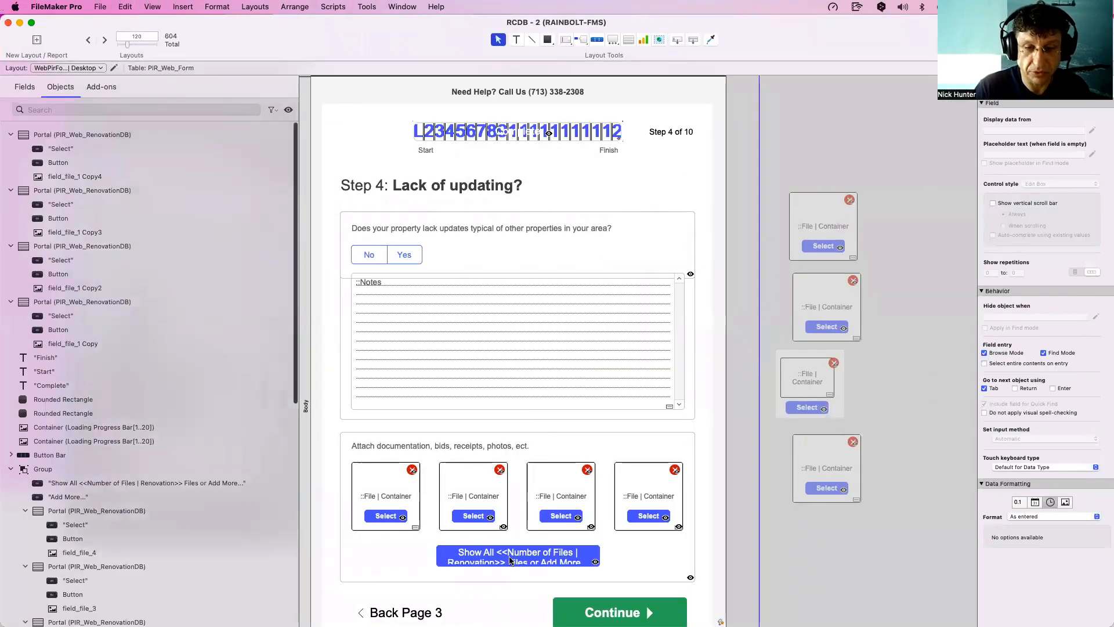
pyautogui.click(522, 559)
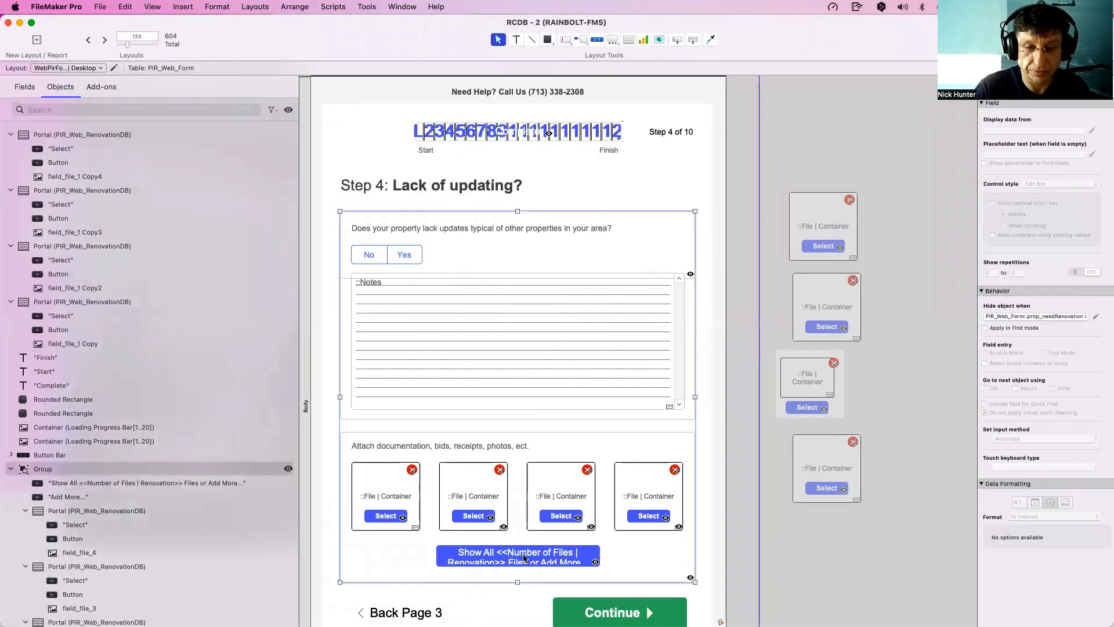
pyautogui.click(522, 559)
pyautogui.click(288, 482)
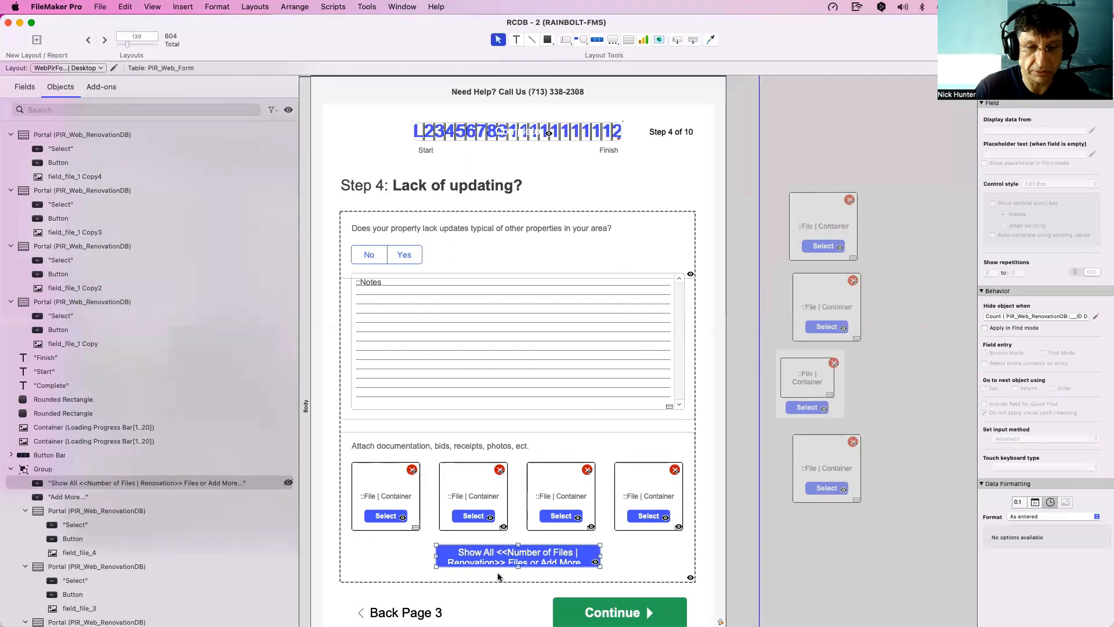
# Examine the Add More button's Open Card [parameter] script and its New Window options, leaving everything without changes.
pyautogui.click(512, 559)
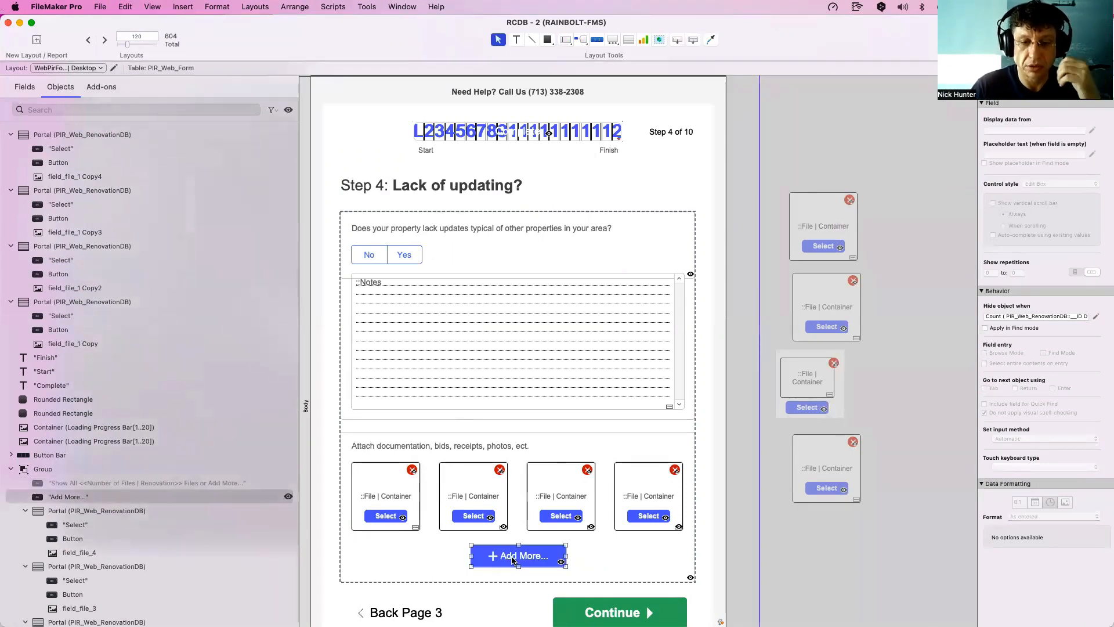
pyautogui.doubleClick(512, 560)
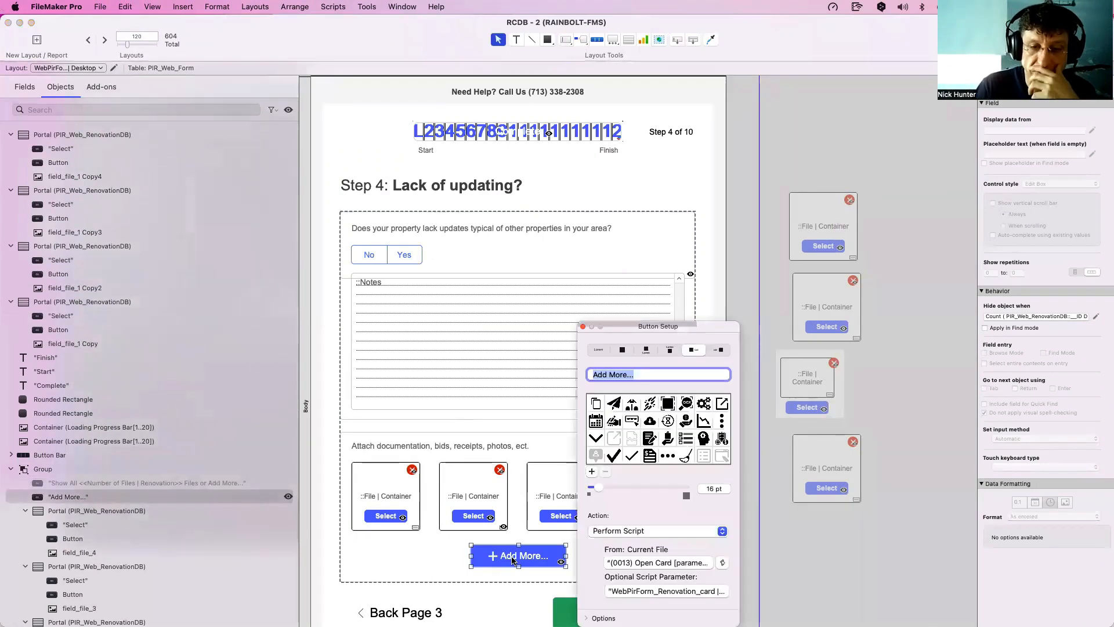
pyautogui.click(662, 561)
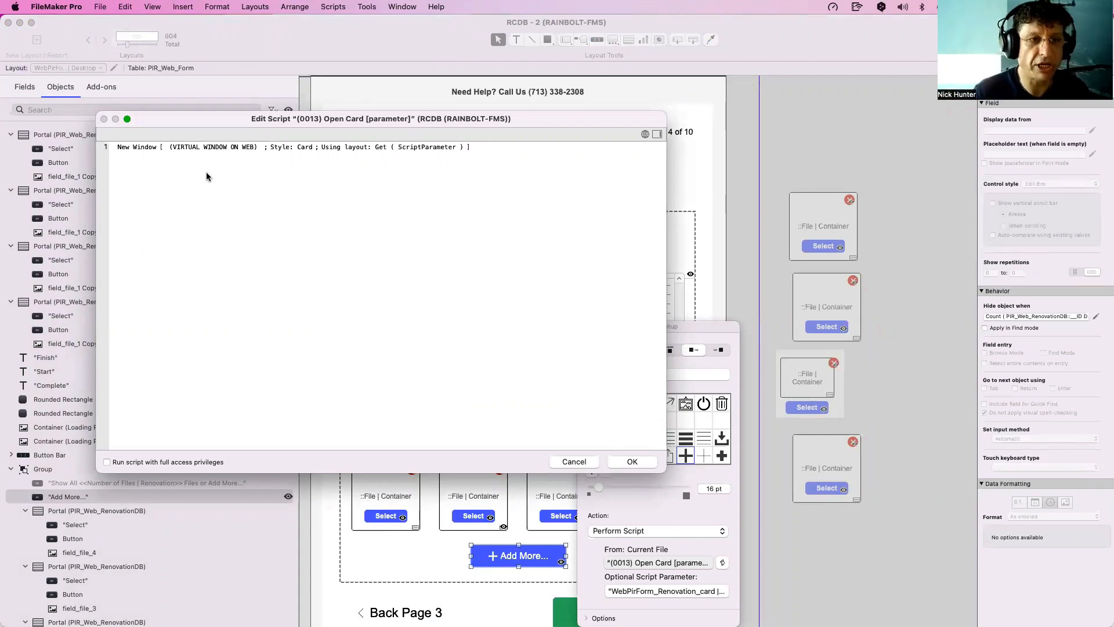
pyautogui.doubleClick(204, 150)
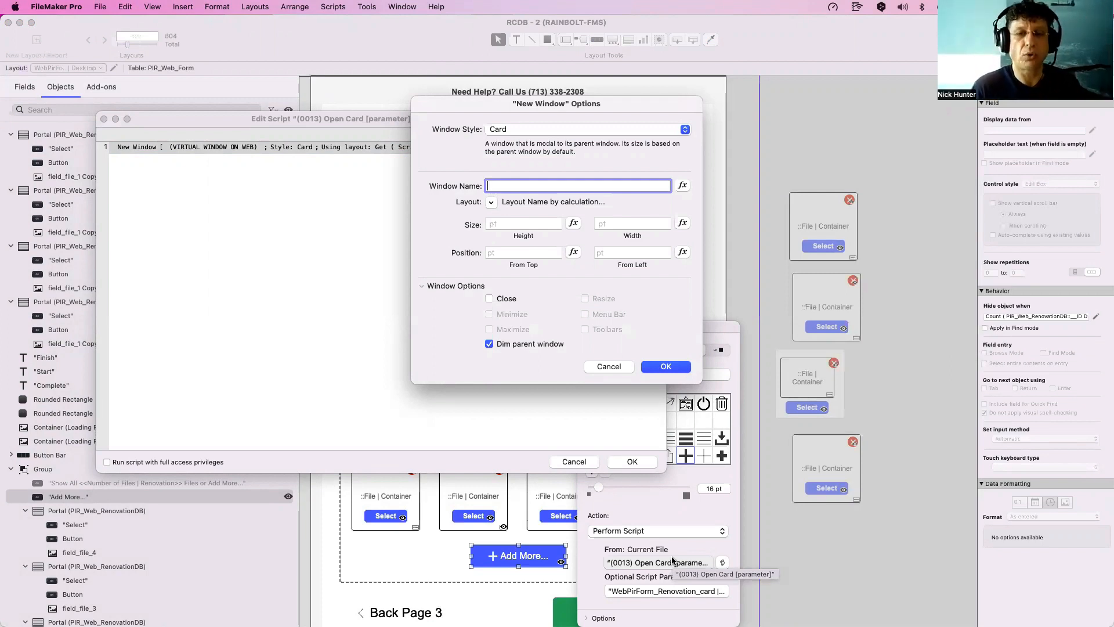
pyautogui.press('Escape')
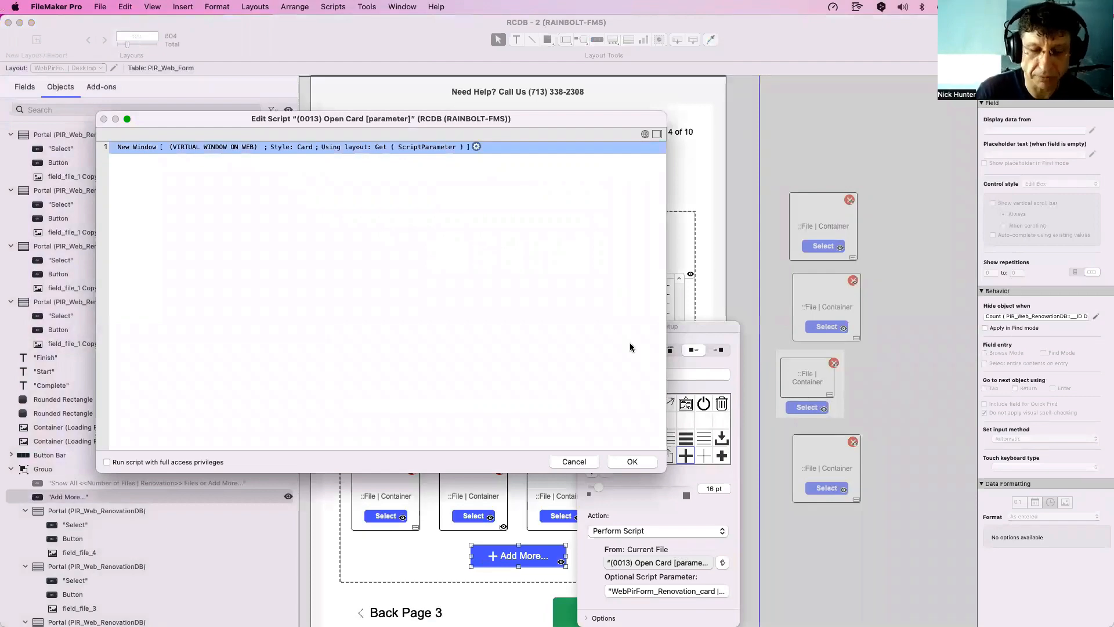
pyautogui.click(575, 462)
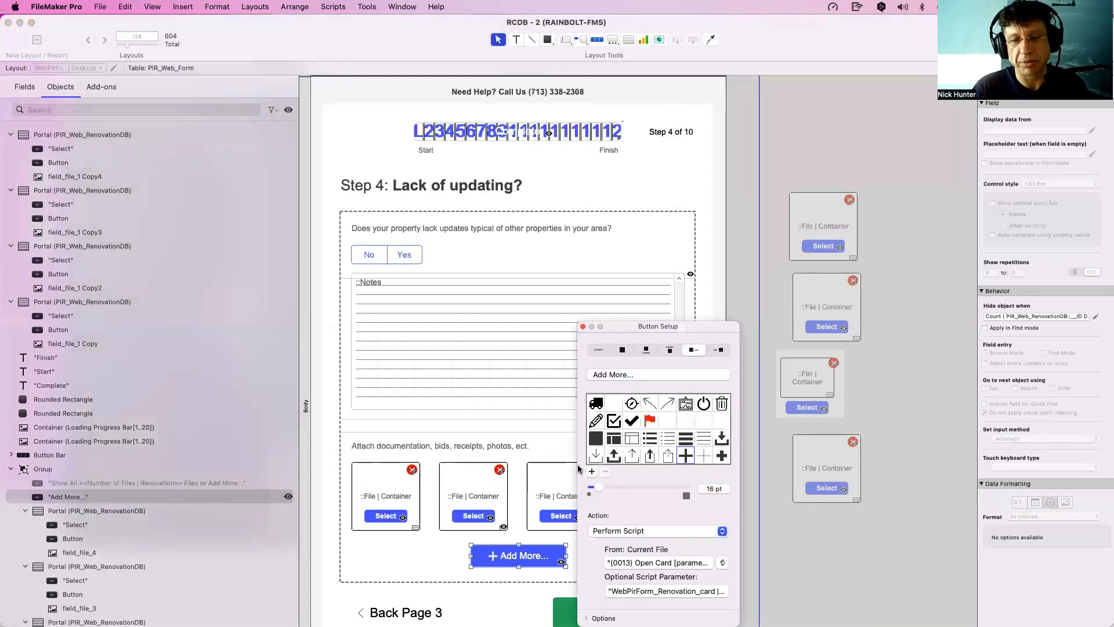
pyautogui.click(742, 234)
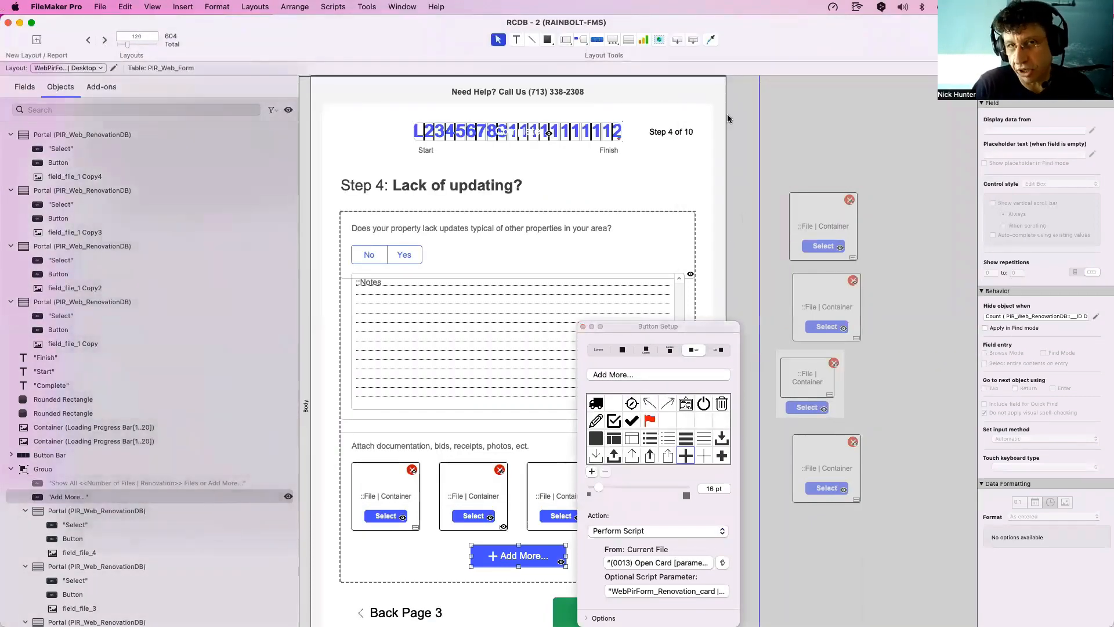
# Draw a small new button beside the "Step 4: Lack of updating?" heading.
pyautogui.click(581, 42)
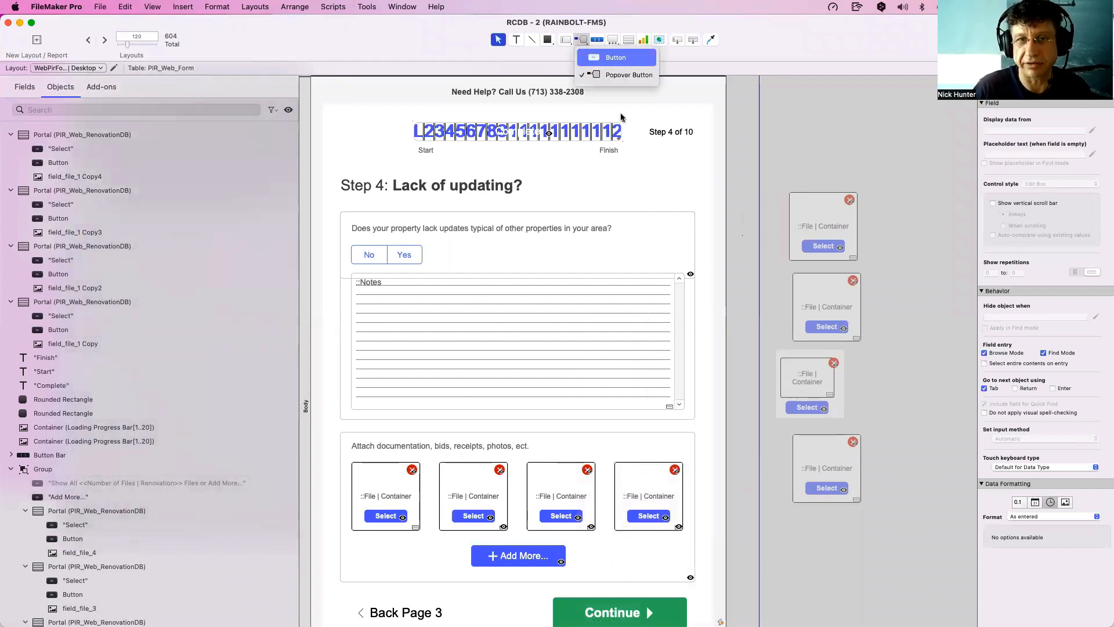
pyautogui.click(614, 57)
pyautogui.moveTo(559, 174); pyautogui.dragTo(613, 192)
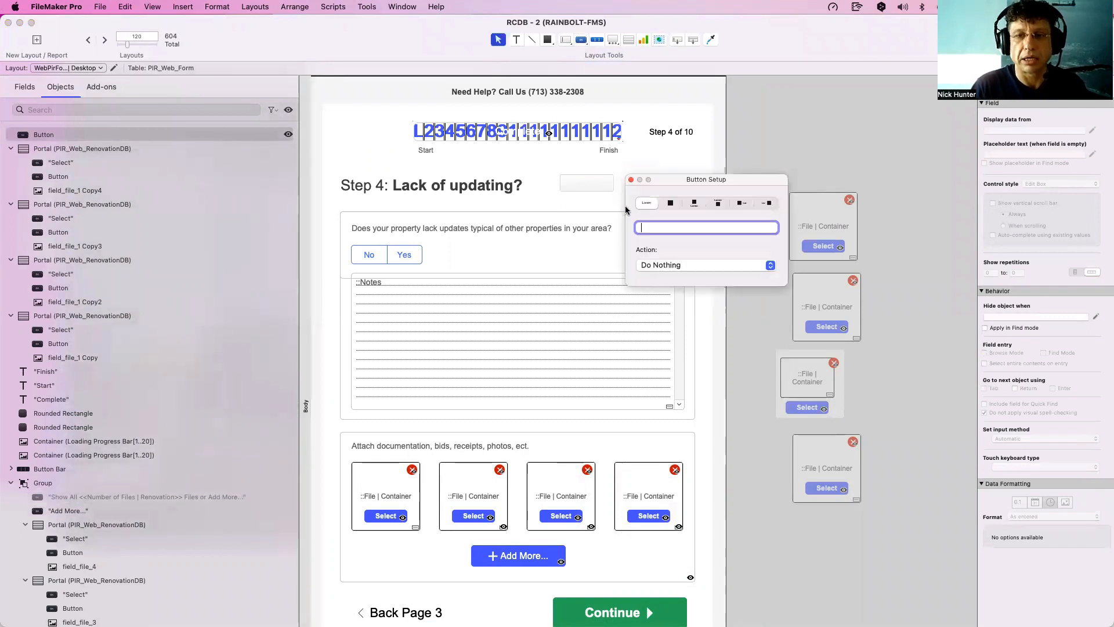
# Assign the new button a single-step New Window action with the Document style and the IMP_Import layout.
pyautogui.click(667, 266)
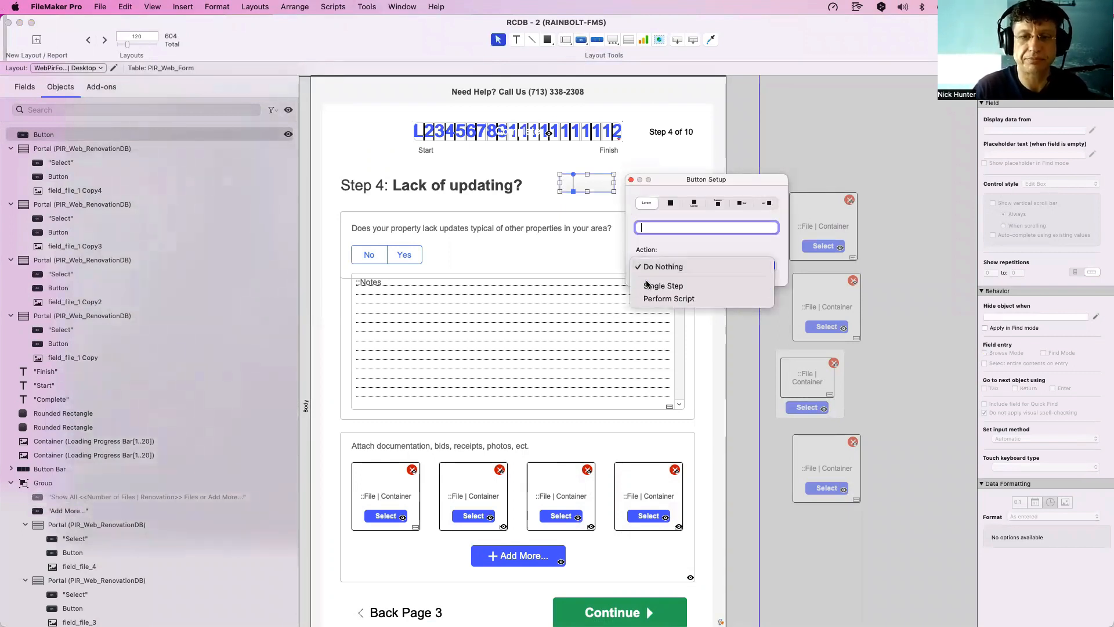
pyautogui.click(648, 285)
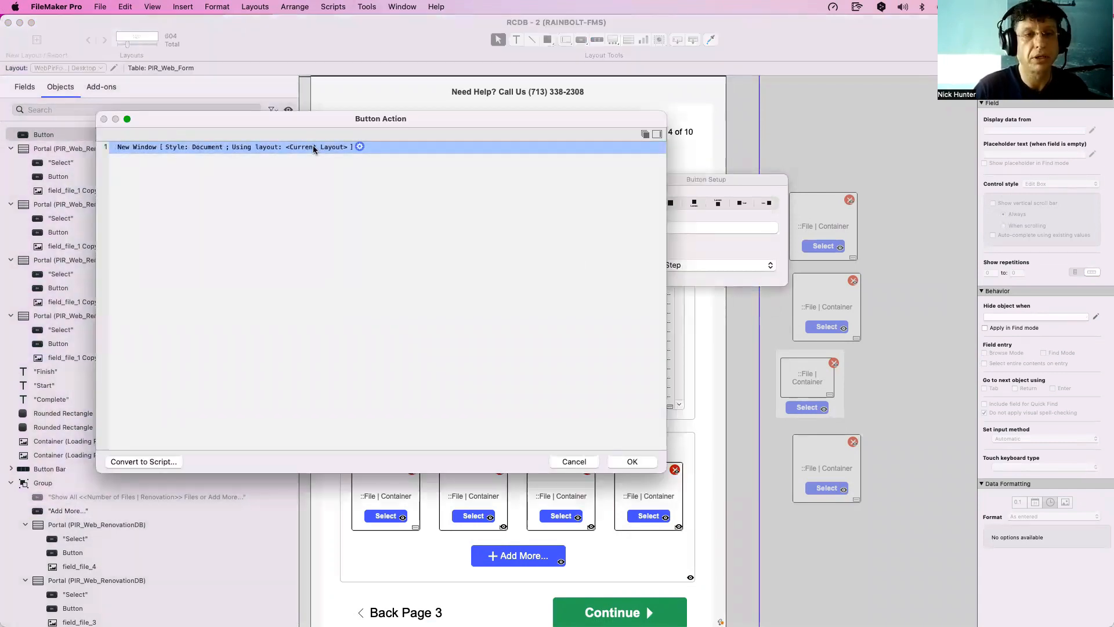
pyautogui.click(312, 145)
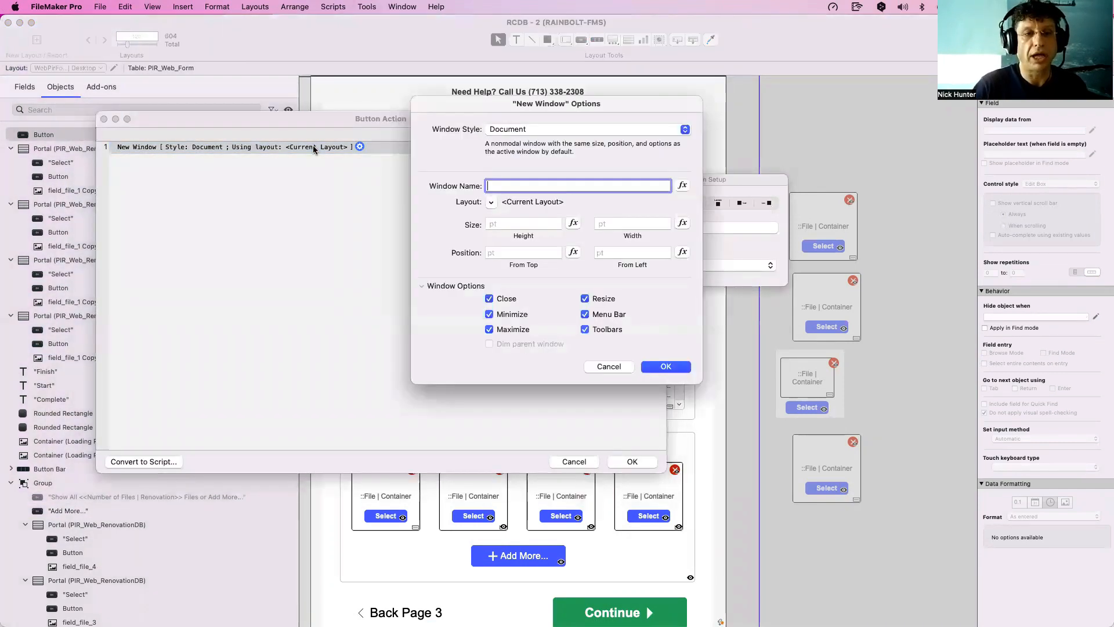
pyautogui.click(490, 202)
pyautogui.click(506, 222)
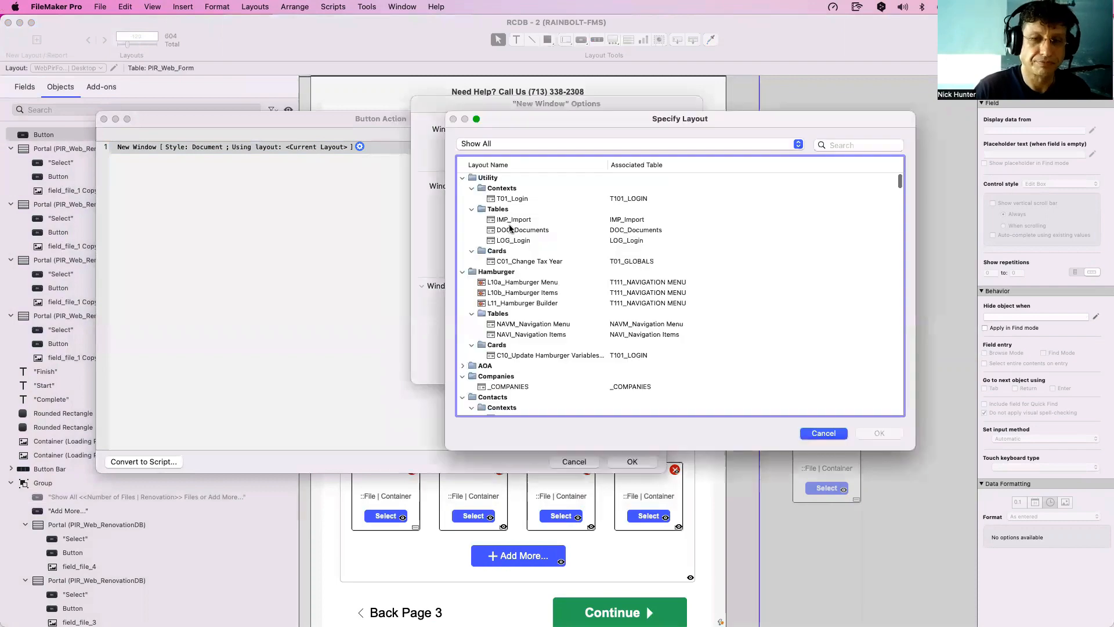
pyautogui.doubleClick(516, 221)
pyautogui.click(664, 366)
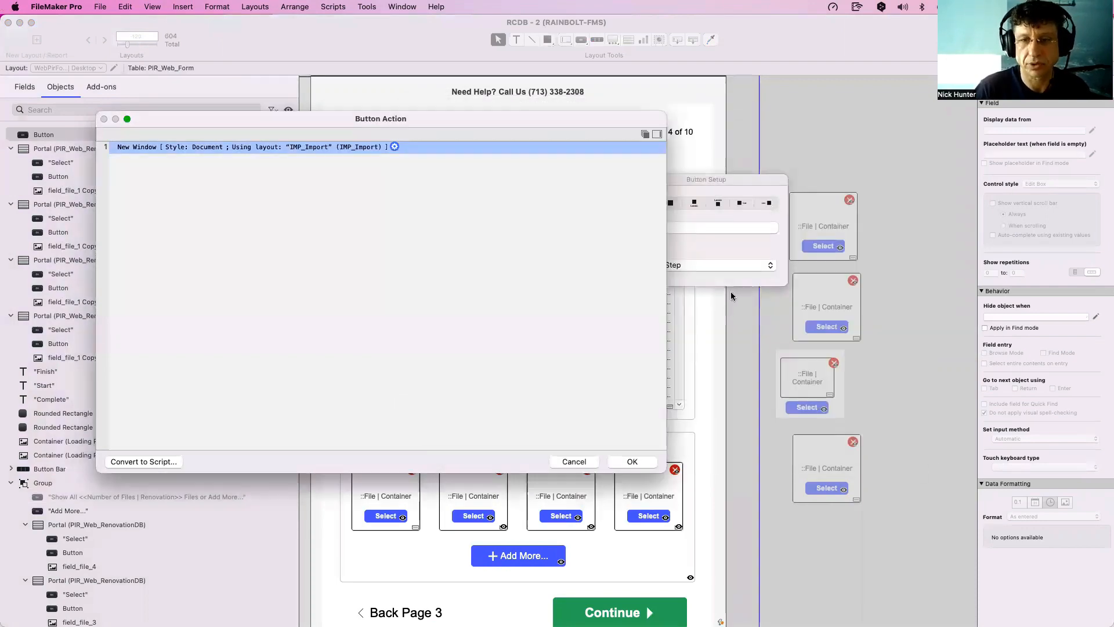
pyautogui.click(633, 461)
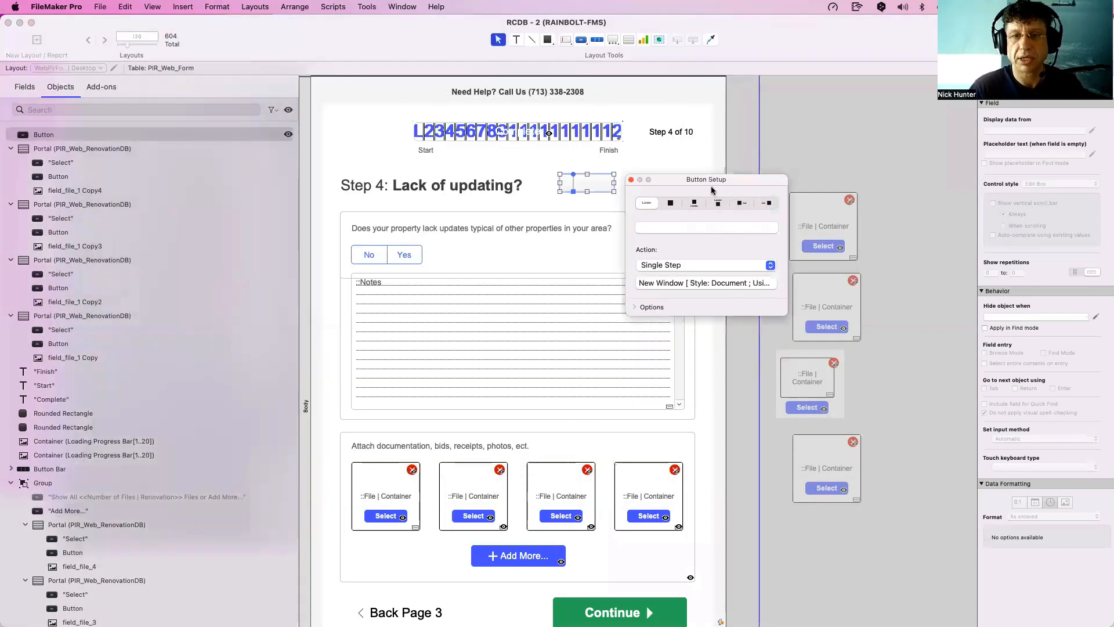
pyautogui.click(663, 227)
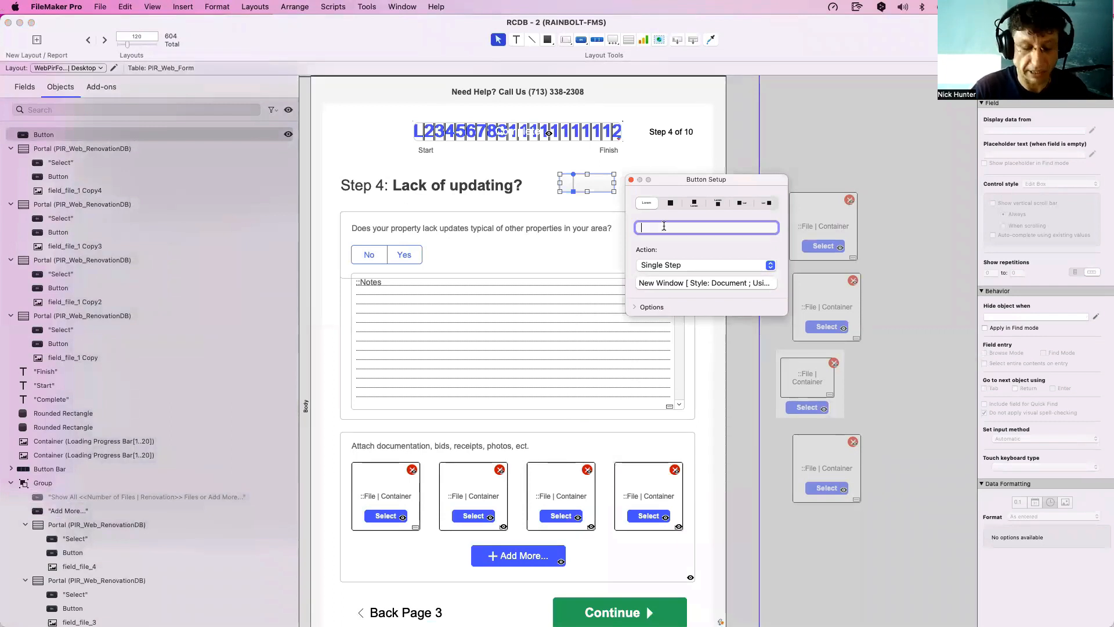
pyautogui.press('Return')
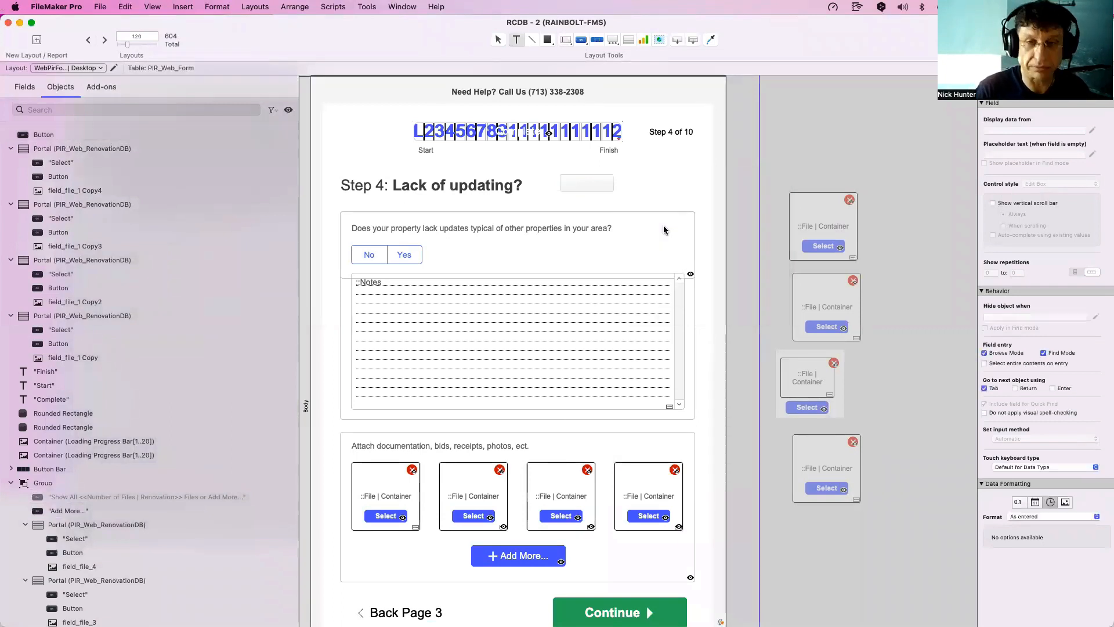
pyautogui.write('1')
pyautogui.click(627, 203)
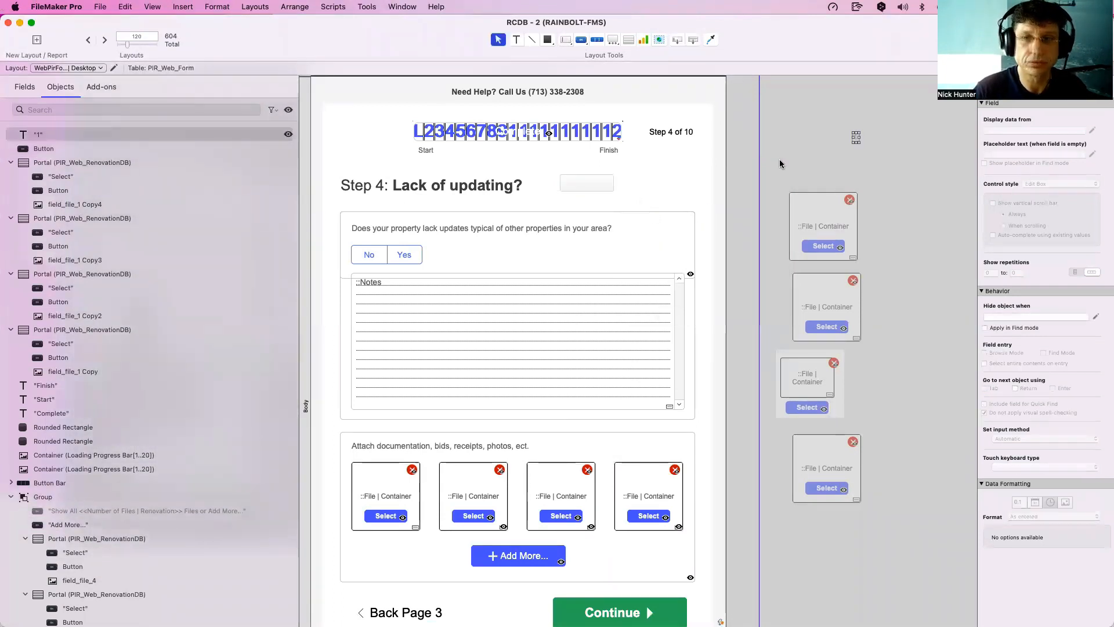
# Label the new button 1 and close its setup.
pyautogui.click(590, 184)
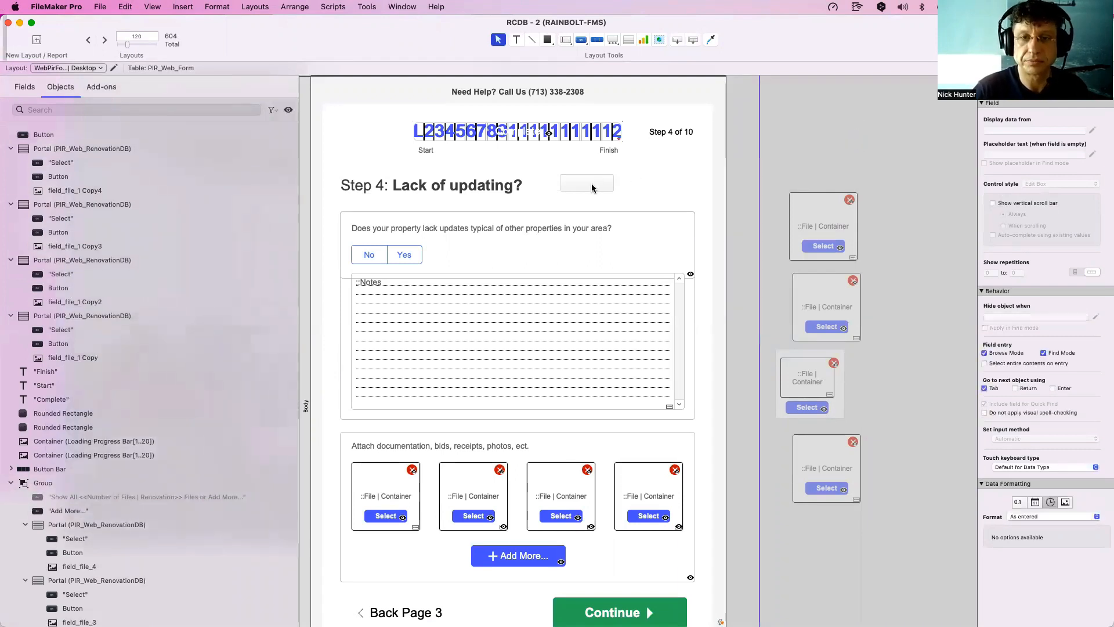
pyautogui.doubleClick(591, 184)
pyautogui.write('1')
pyautogui.click(631, 180)
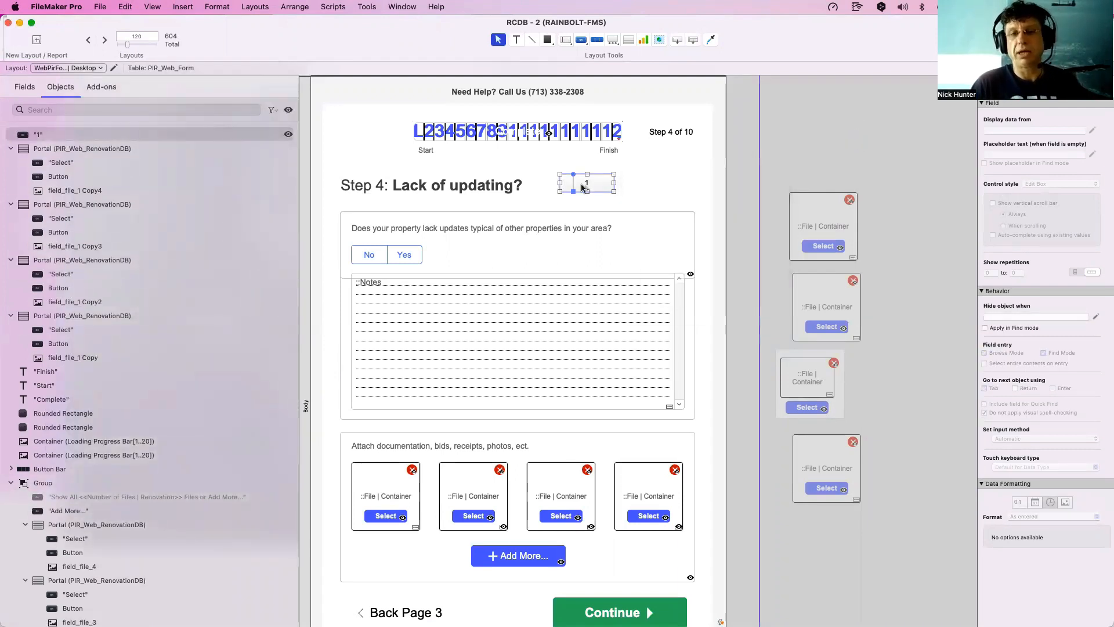
# Duplicate button 1 beside the original and set the copy's New Window action to the C10_Update Hamburger Variables | Card layout.
pyautogui.moveTo(583, 187); pyautogui.dragTo(647, 185)
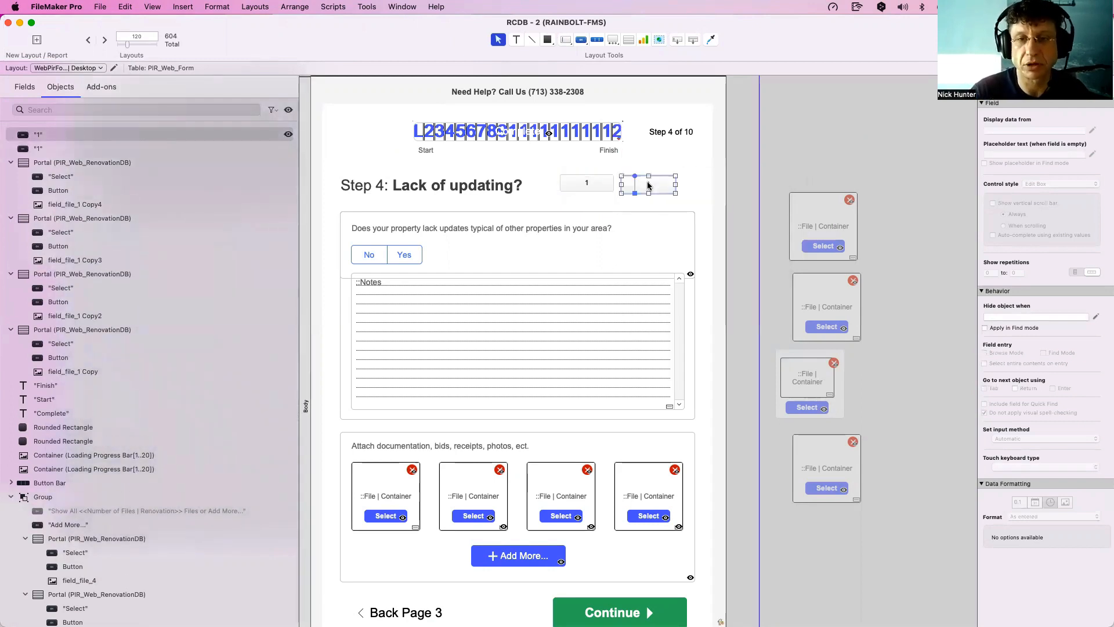
pyautogui.doubleClick(648, 185)
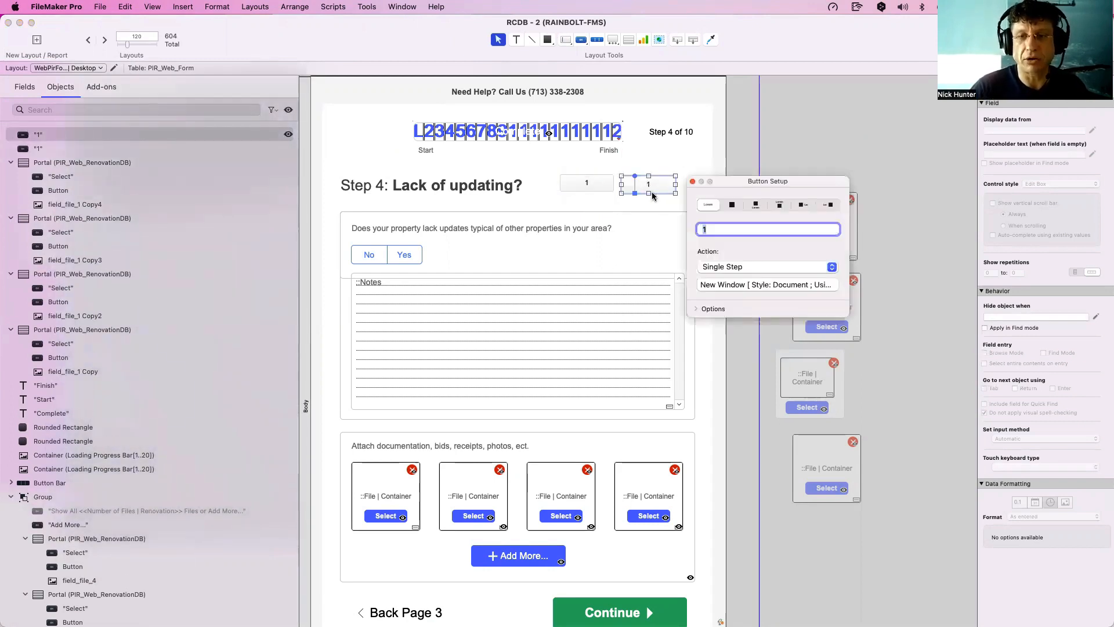
pyautogui.click(725, 284)
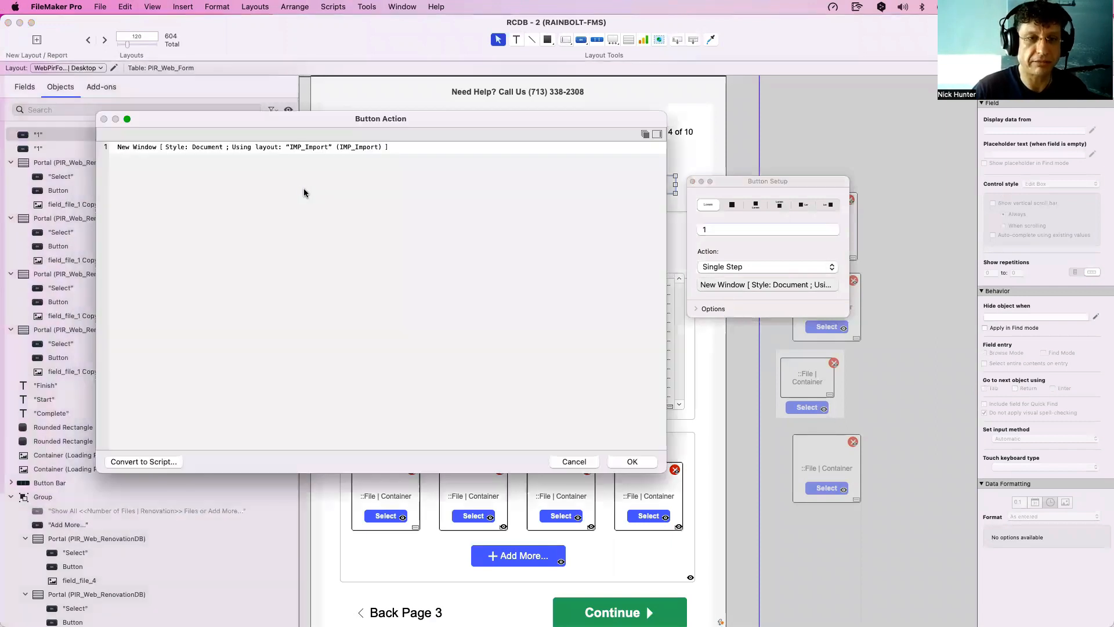
pyautogui.doubleClick(300, 147)
pyautogui.click(492, 203)
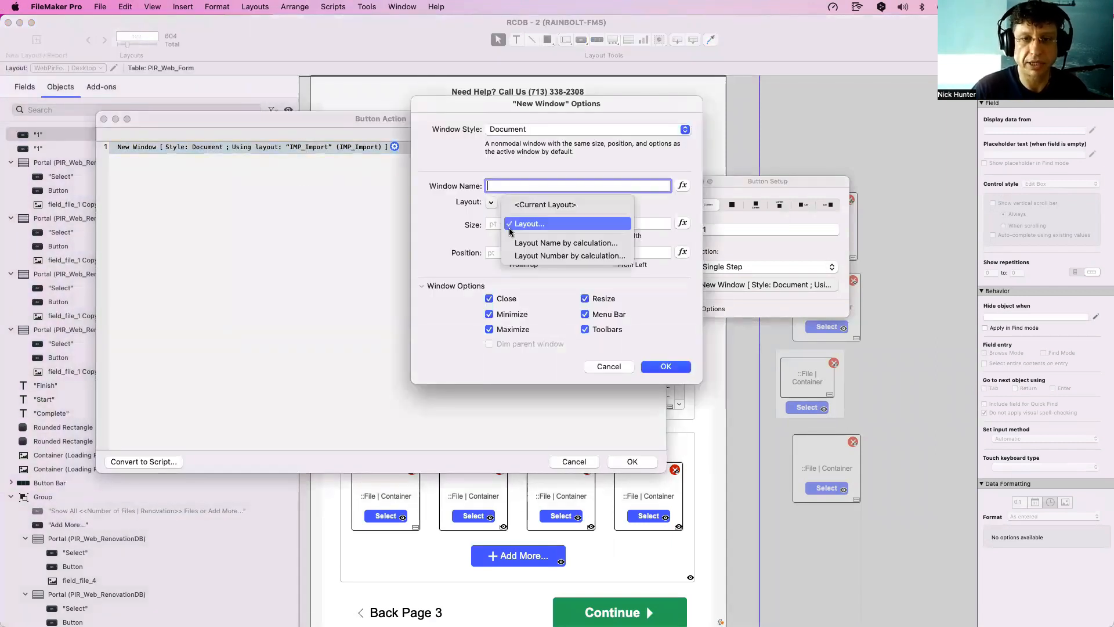
pyautogui.click(512, 226)
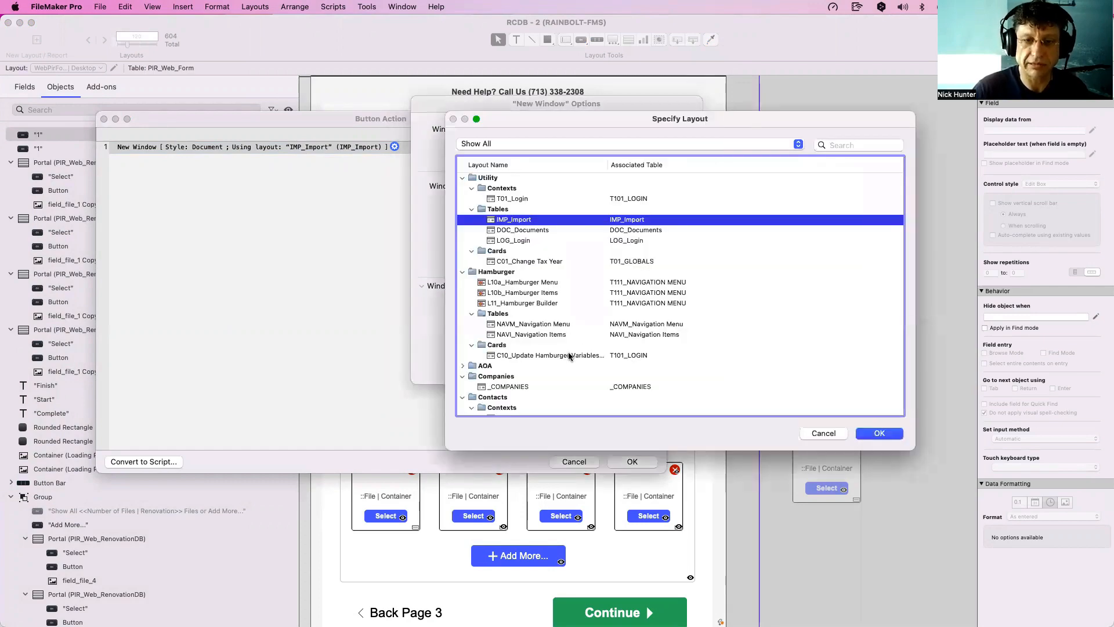
pyautogui.click(569, 356)
pyautogui.doubleClick(569, 356)
pyautogui.click(659, 364)
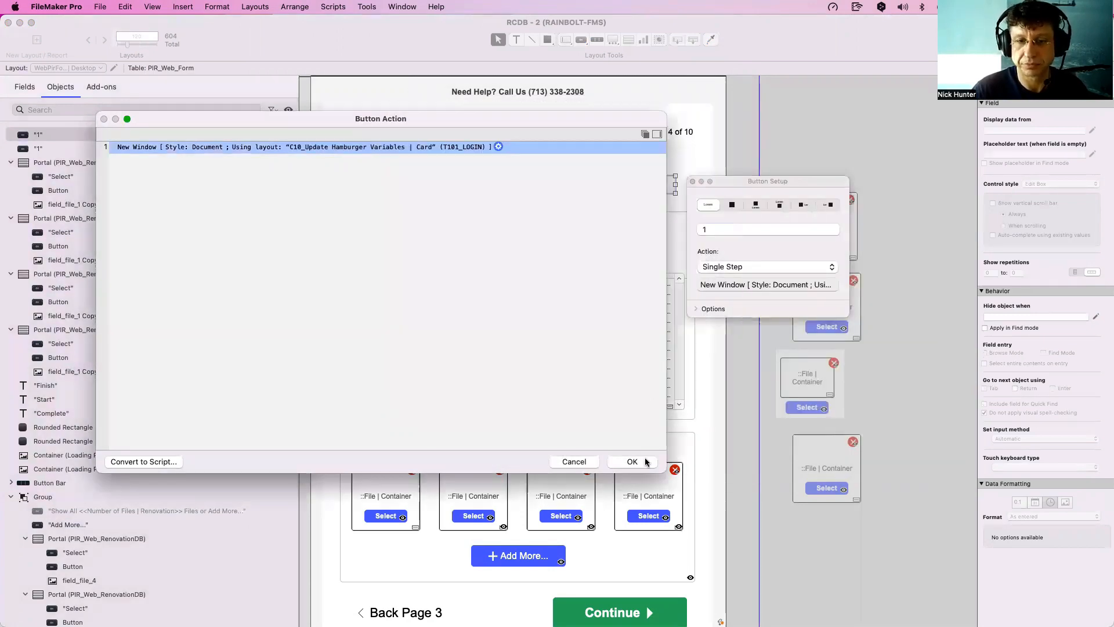
pyautogui.press('Return')
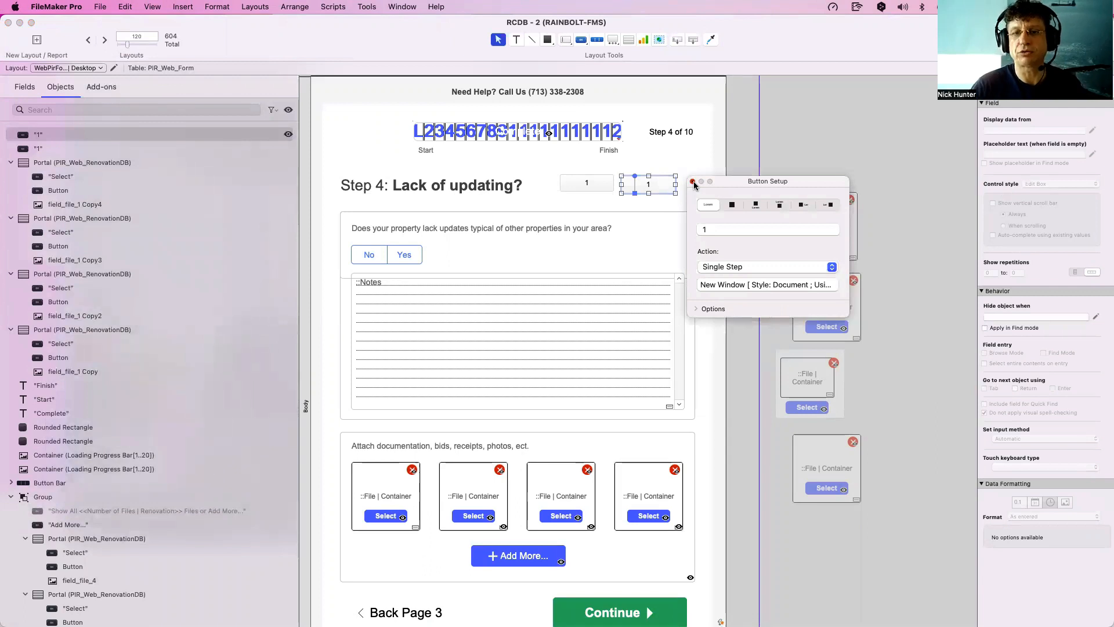
pyautogui.click(692, 182)
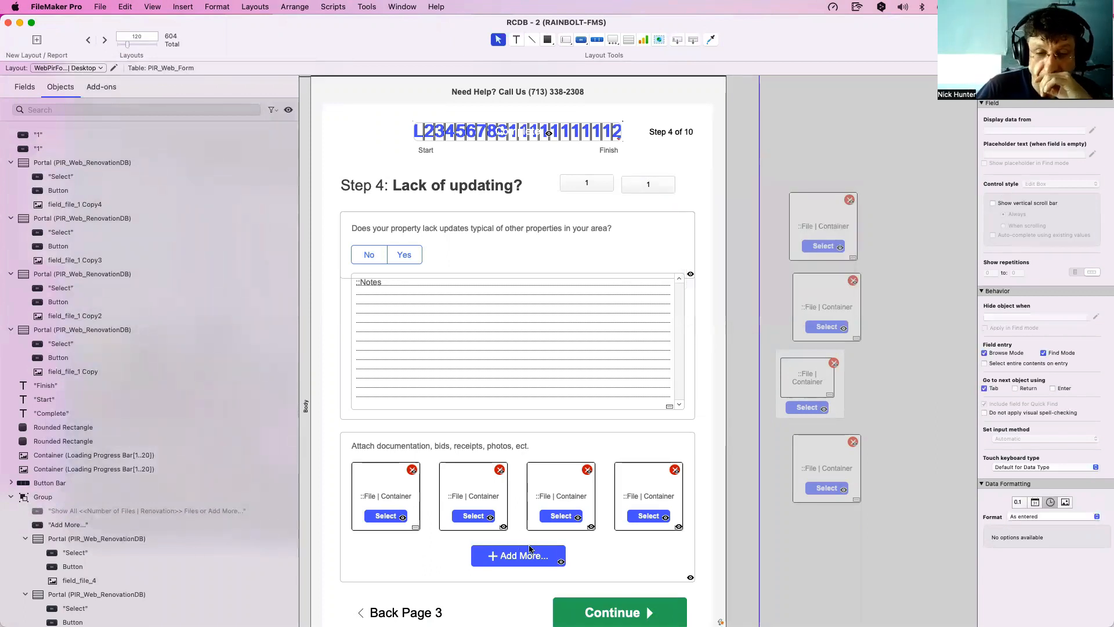
# Delete both buttons labelled 1 beside the "Step 4: Lack of updating?" heading.
pyautogui.hscroll(2, 590, 229)
pyautogui.click(634, 185)
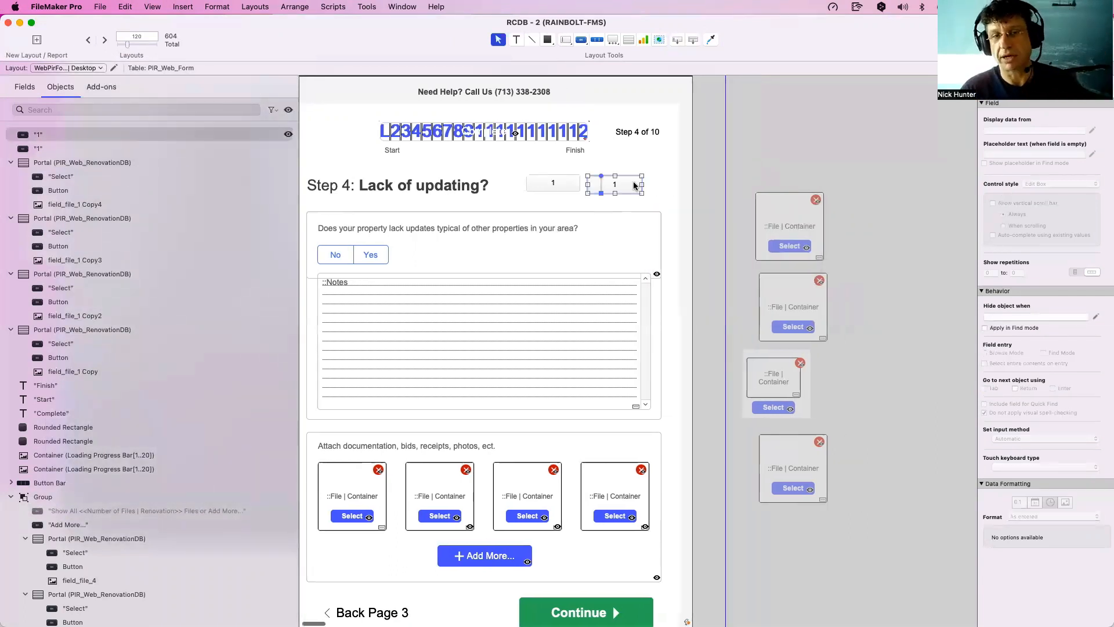
pyautogui.keyDown('shift'); pyautogui.click(554, 183); pyautogui.keyUp('shift')
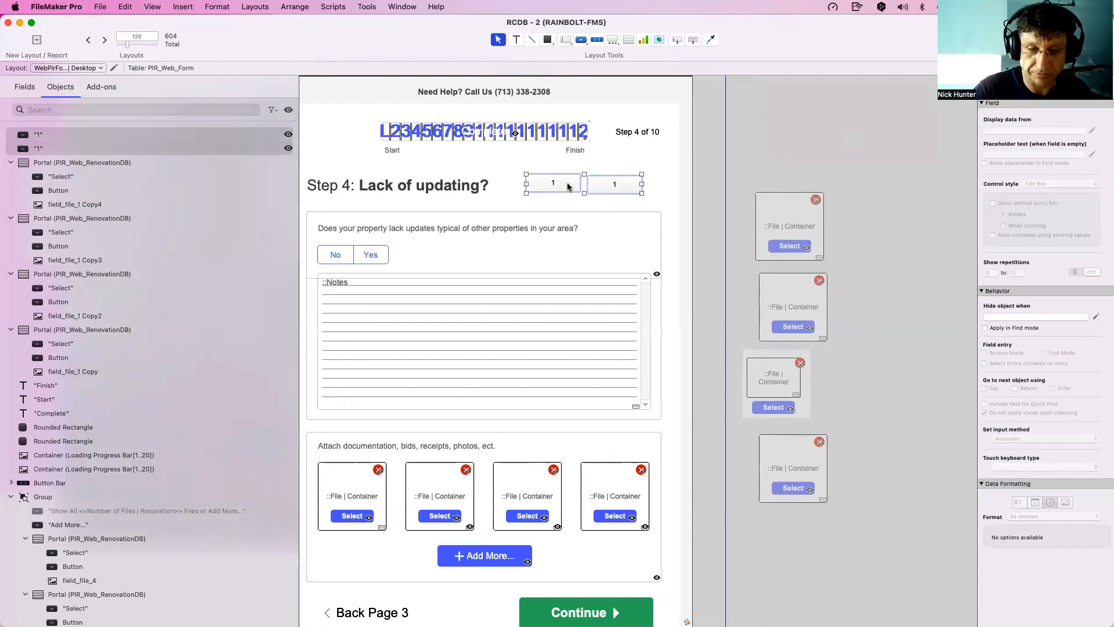
pyautogui.press('Delete')
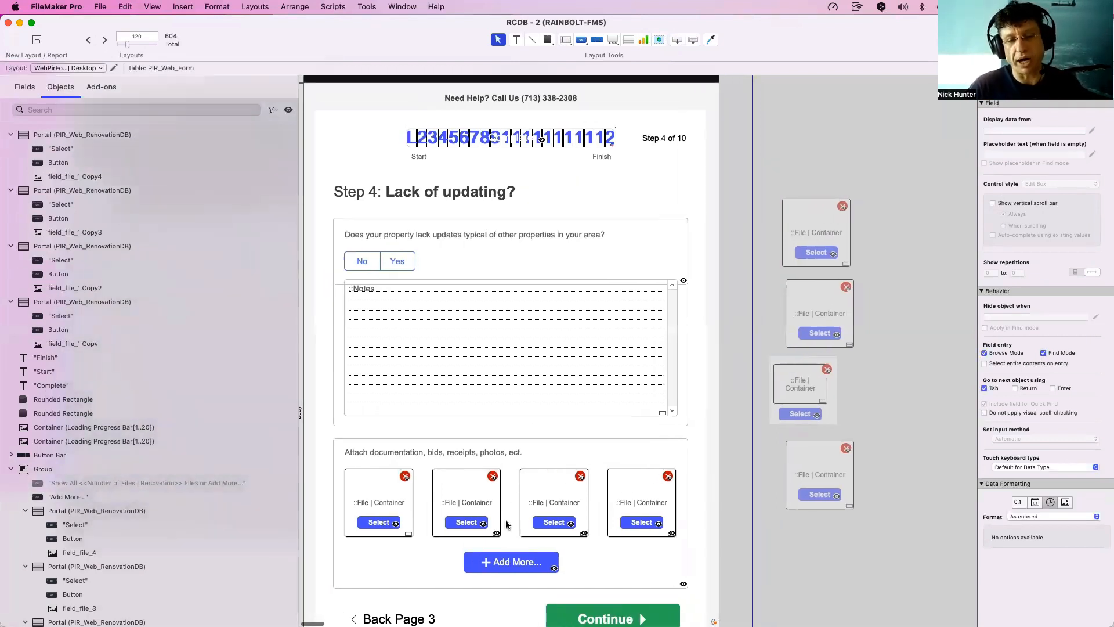
# Examine the New Window step in the Add More button's Open Card [parameter] script and leave it without changes.
pyautogui.click(519, 572)
pyautogui.click(520, 567)
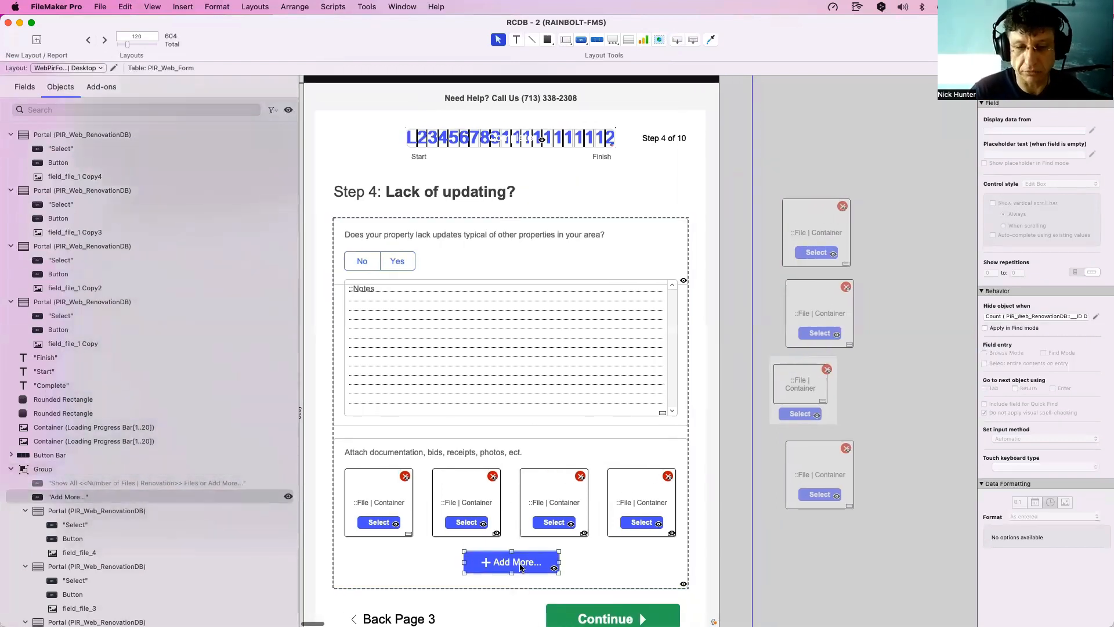
pyautogui.doubleClick(520, 567)
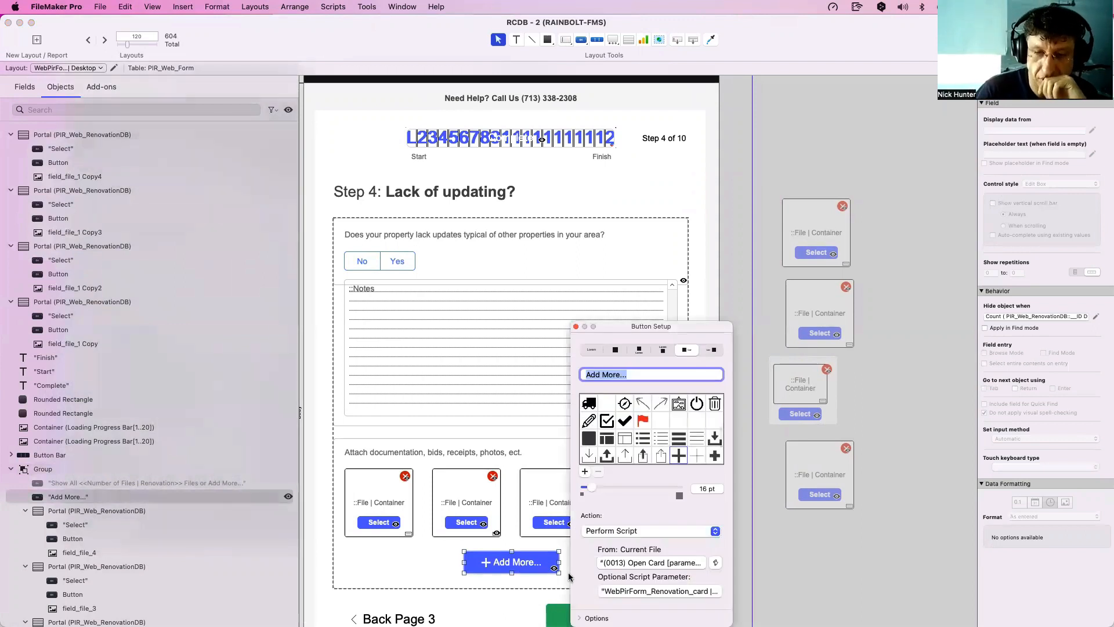
pyautogui.click(617, 563)
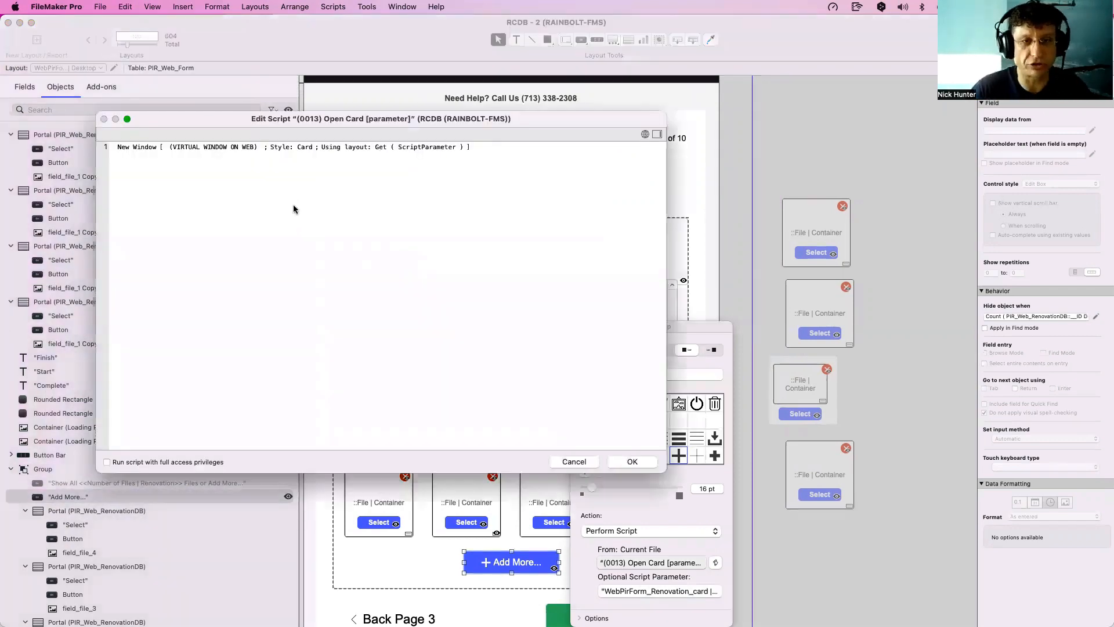
pyautogui.click(566, 463)
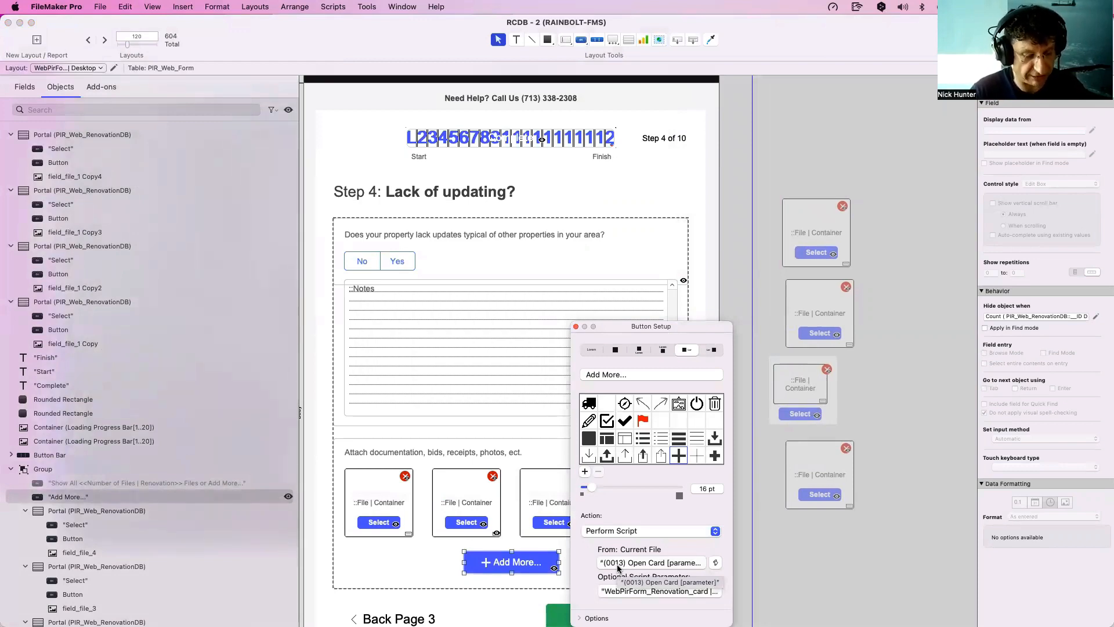
# Open the Script Workspace and highlight the general-purpose scripts from (0001a) Main Navigation through (0020) Set Filter.
pyautogui.press('super+shift+s')
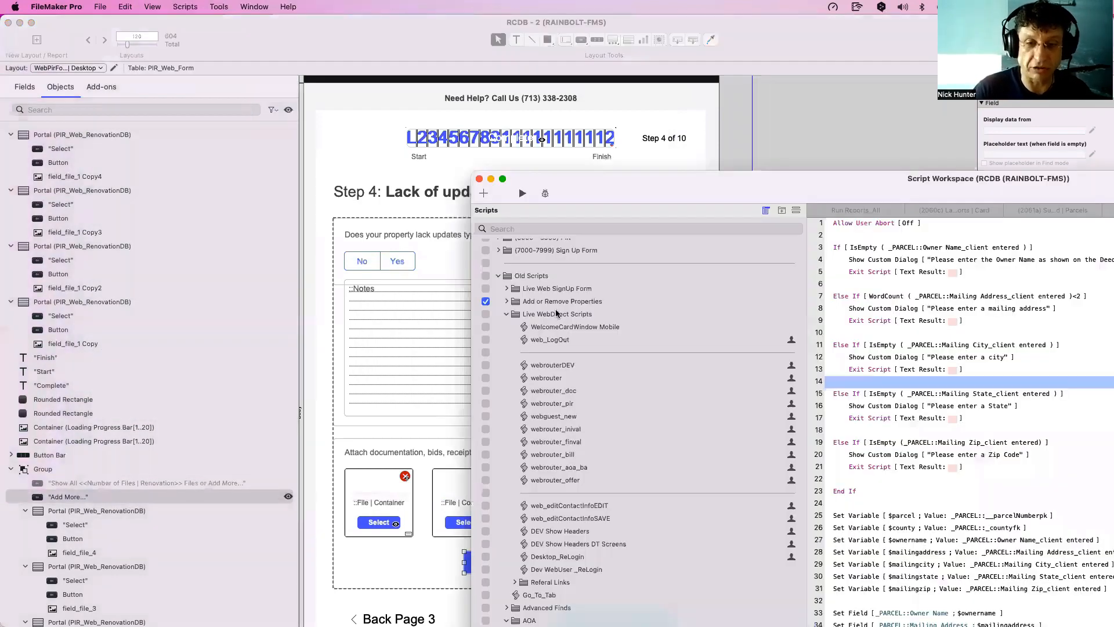
pyautogui.scroll(20, 556, 313)
pyautogui.moveTo(598, 198); pyautogui.dragTo(412, 67)
pyautogui.scroll(-3, 439, 457)
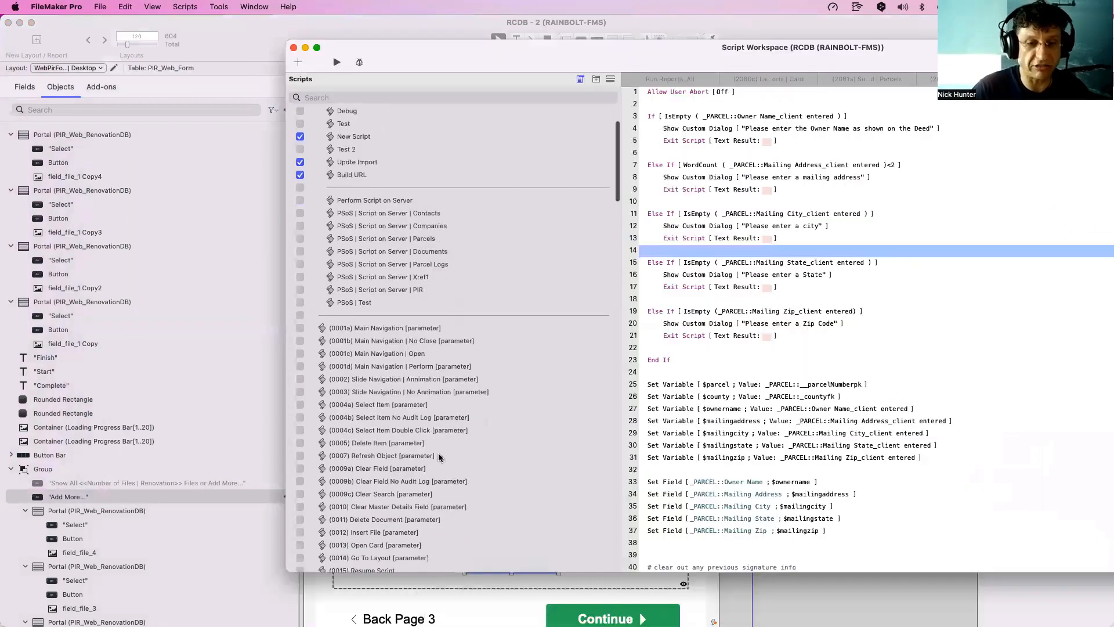
pyautogui.click(406, 328)
pyautogui.scroll(-5, 414, 454)
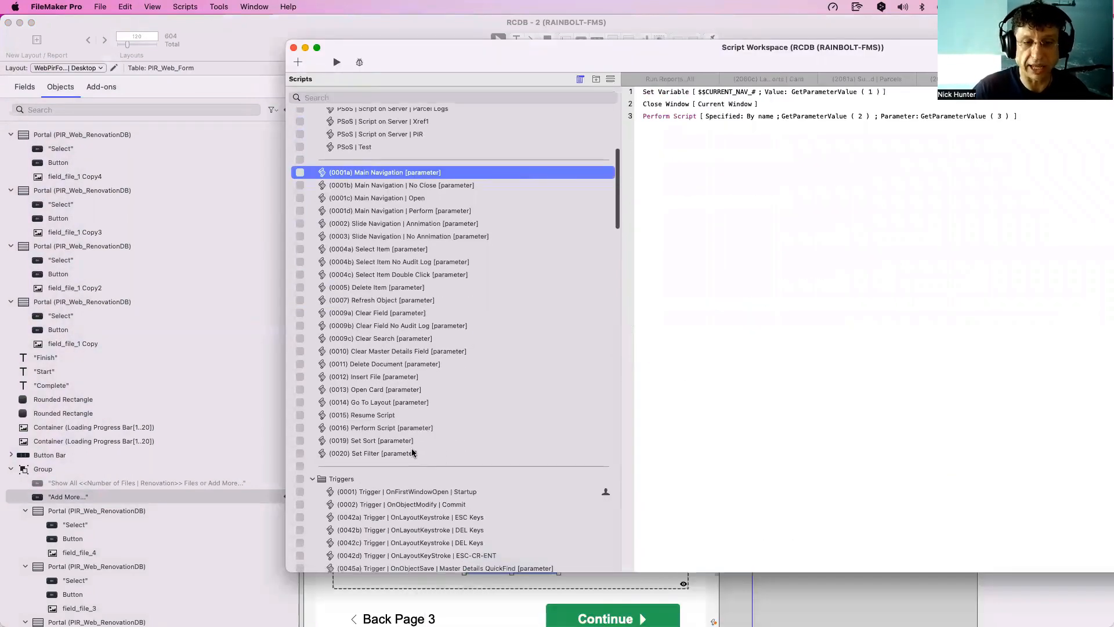
pyautogui.keyDown('shift'); pyautogui.click(413, 452); pyautogui.keyUp('shift')
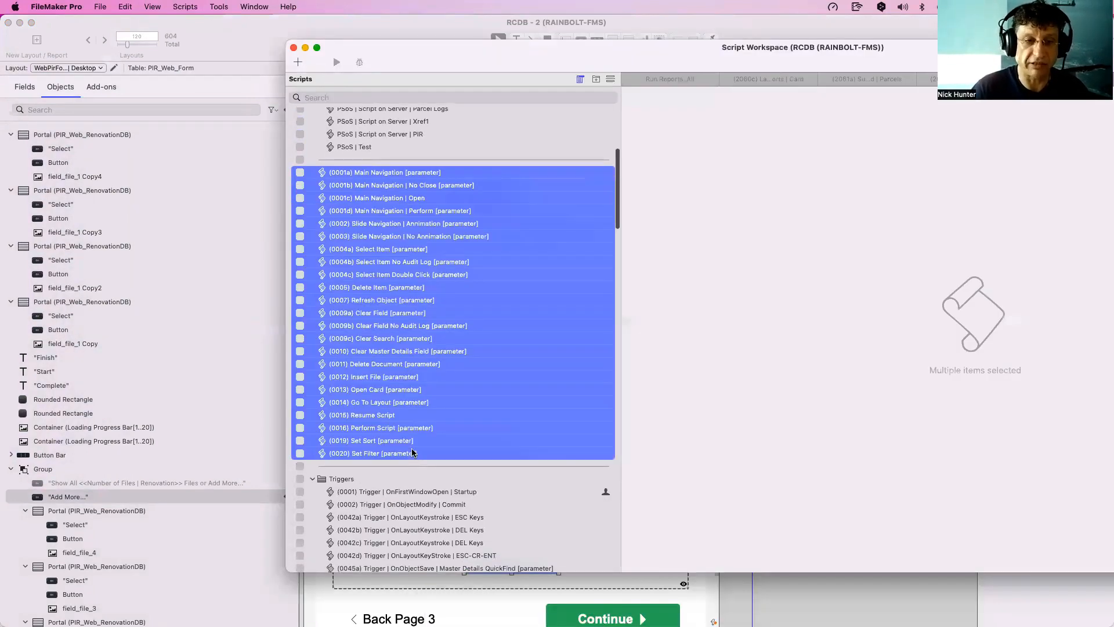
# View the contents of the Clear Field No Audit Log, Go To Layout and Open Card parameter scripts.
pyautogui.click(471, 330)
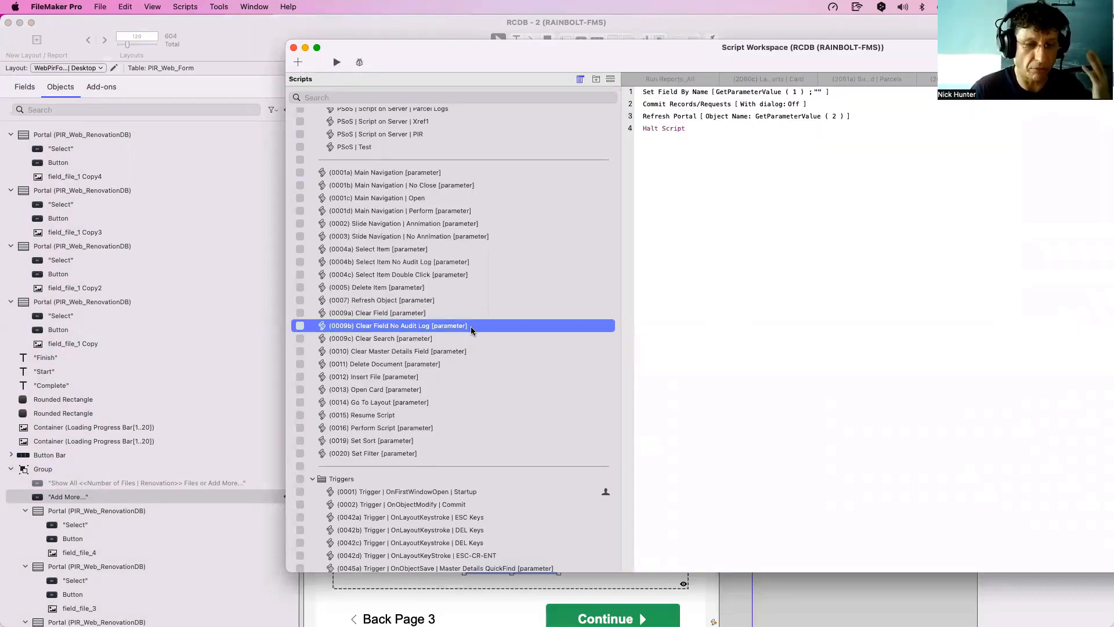
pyautogui.click(421, 402)
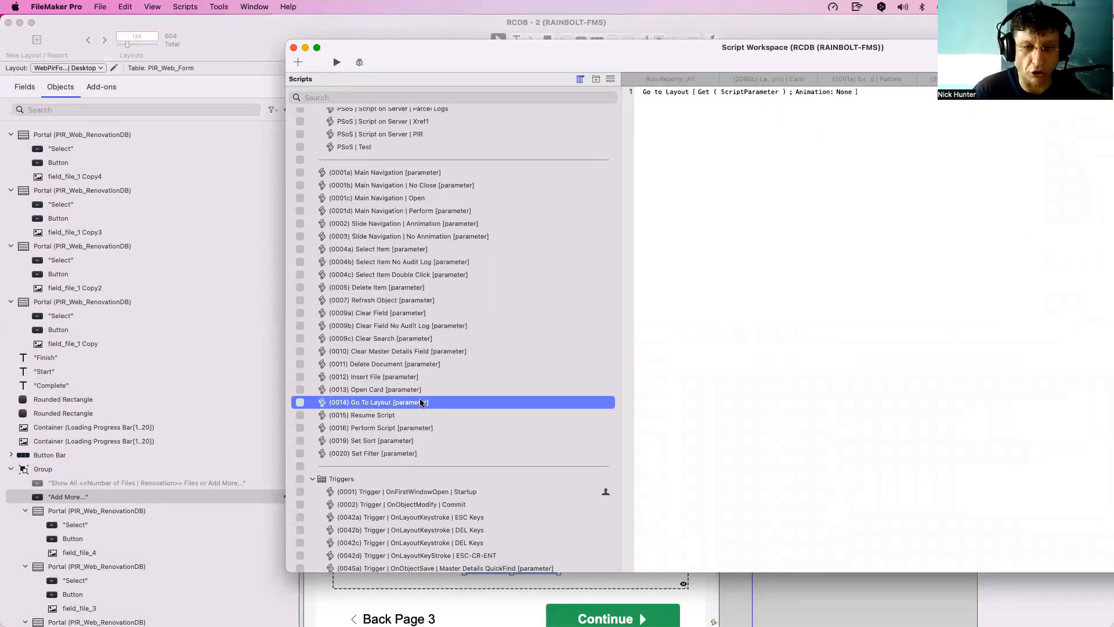
pyautogui.click(364, 391)
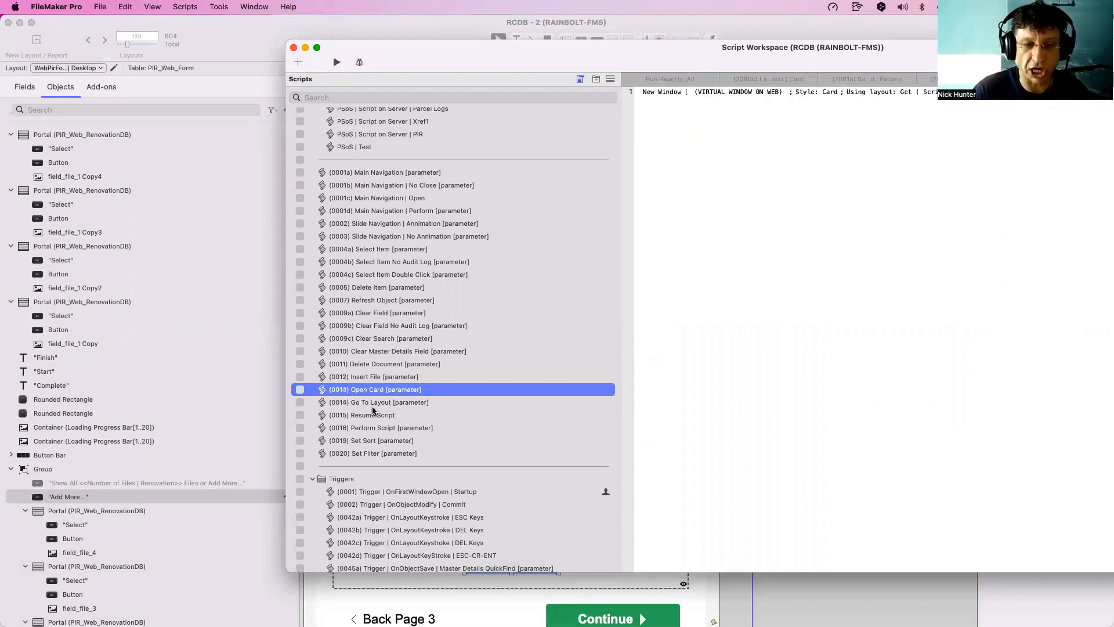
pyautogui.click(375, 404)
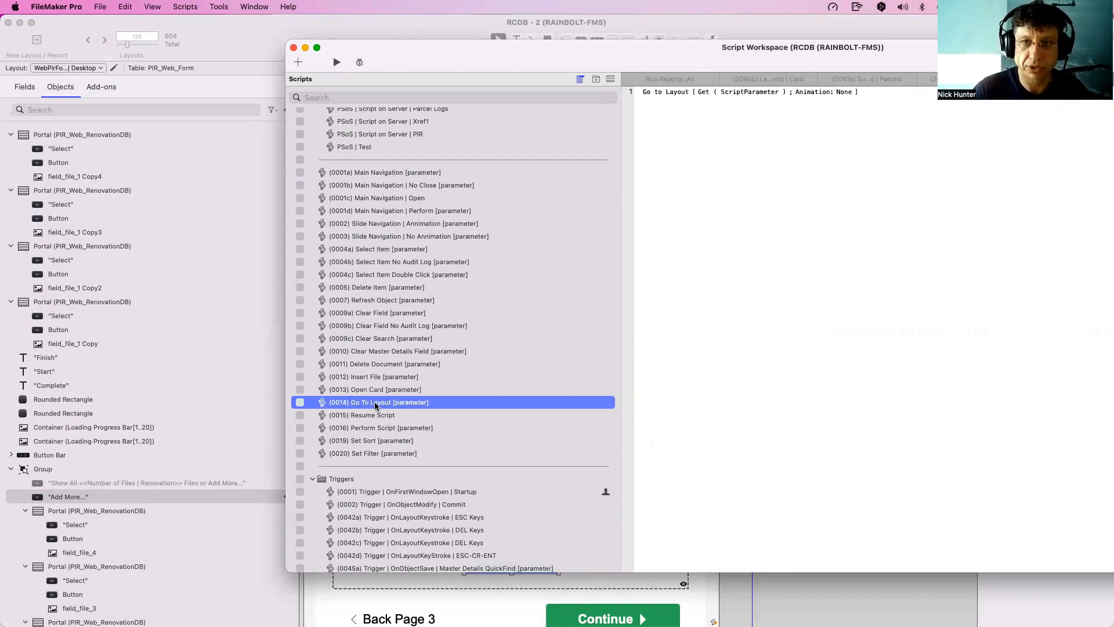
pyautogui.click(382, 390)
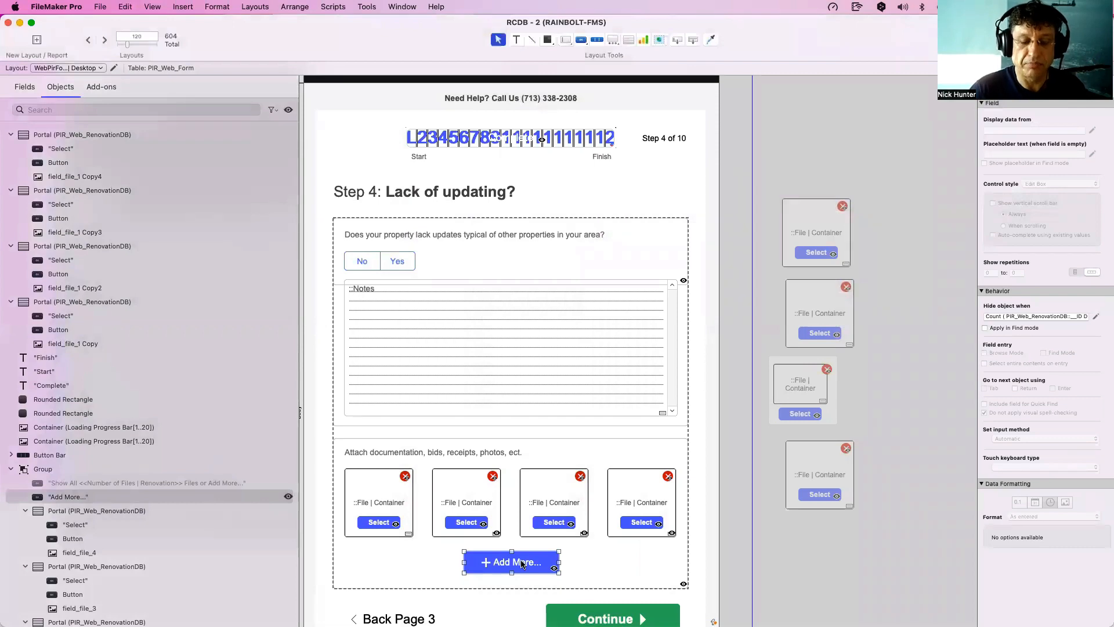
# Examine the Add More button's script parameter calculation, highlighting its $$current_platform part, and close it without changes.
pyautogui.doubleClick(521, 563)
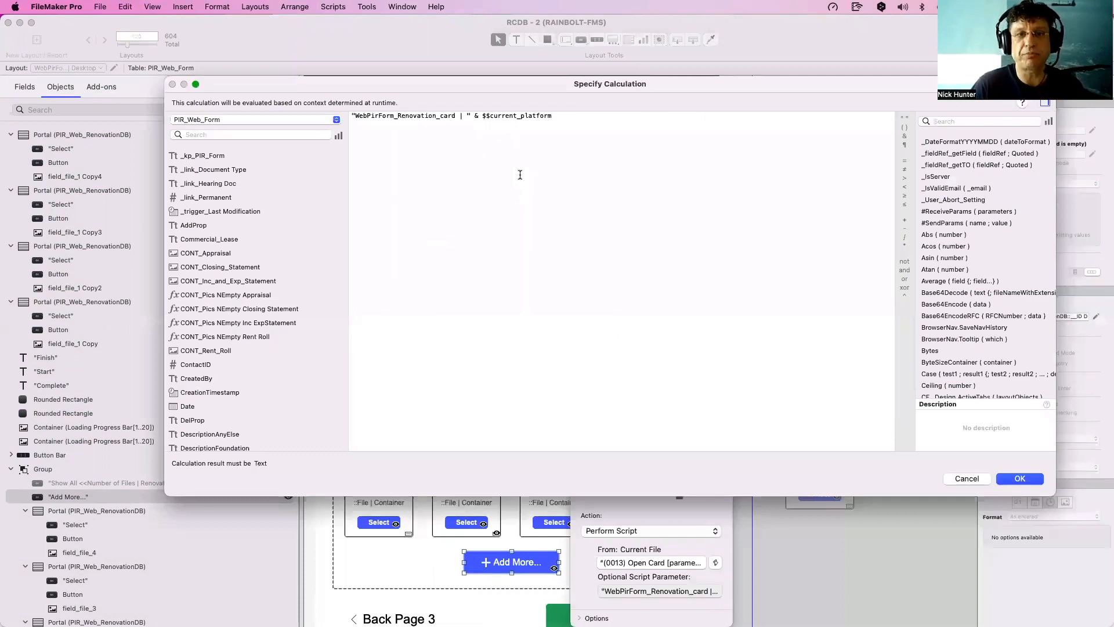
pyautogui.press('super+a')
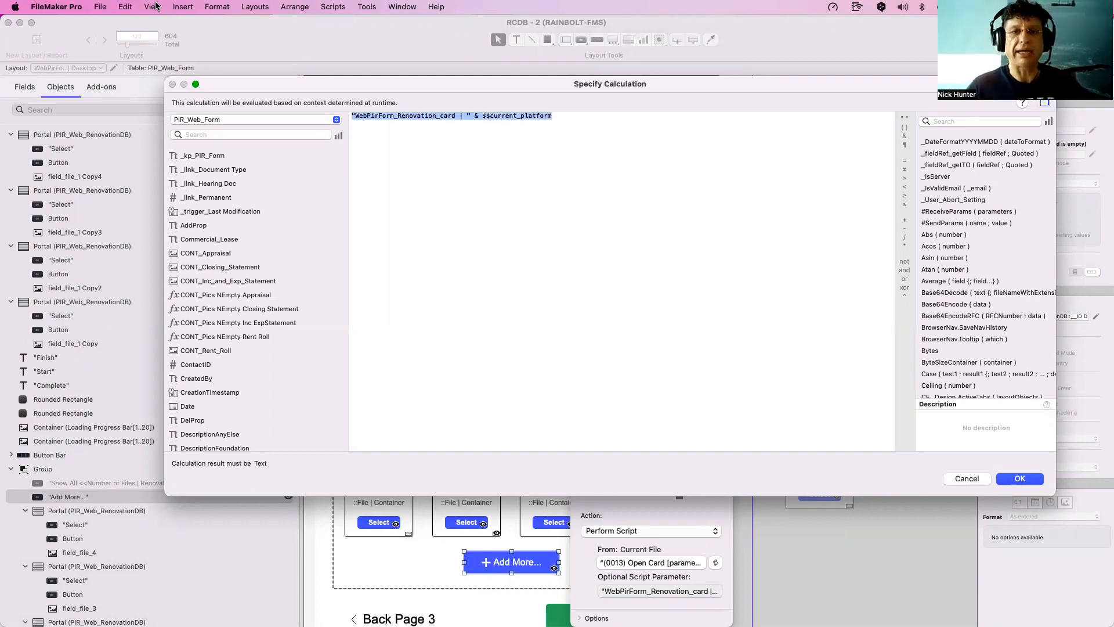
pyautogui.press('Escape')
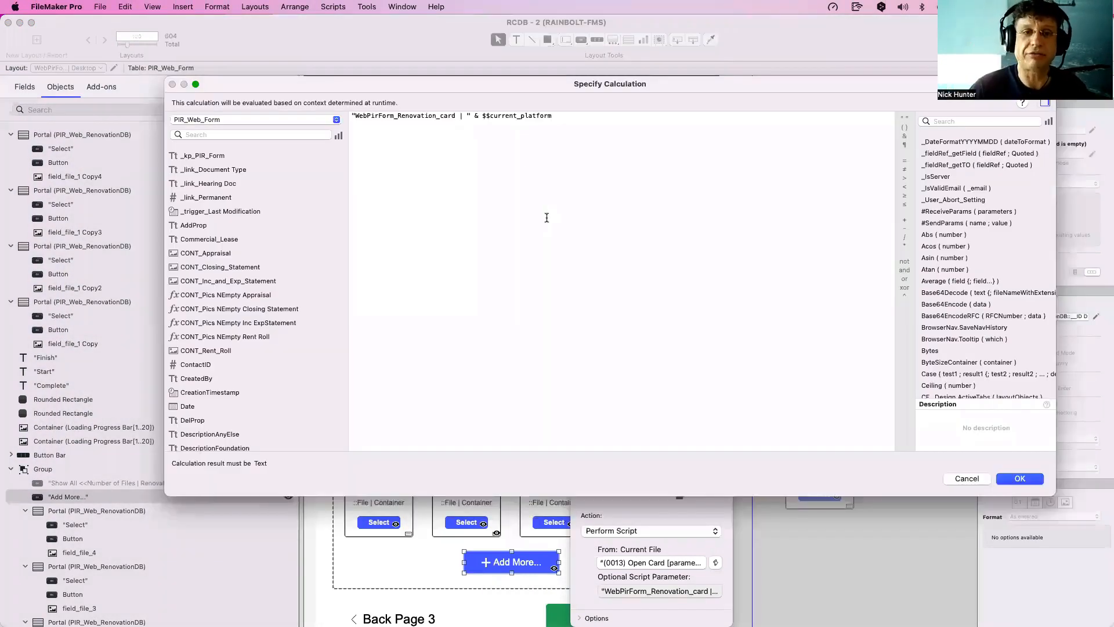
pyautogui.moveTo(483, 116); pyautogui.dragTo(572, 128)
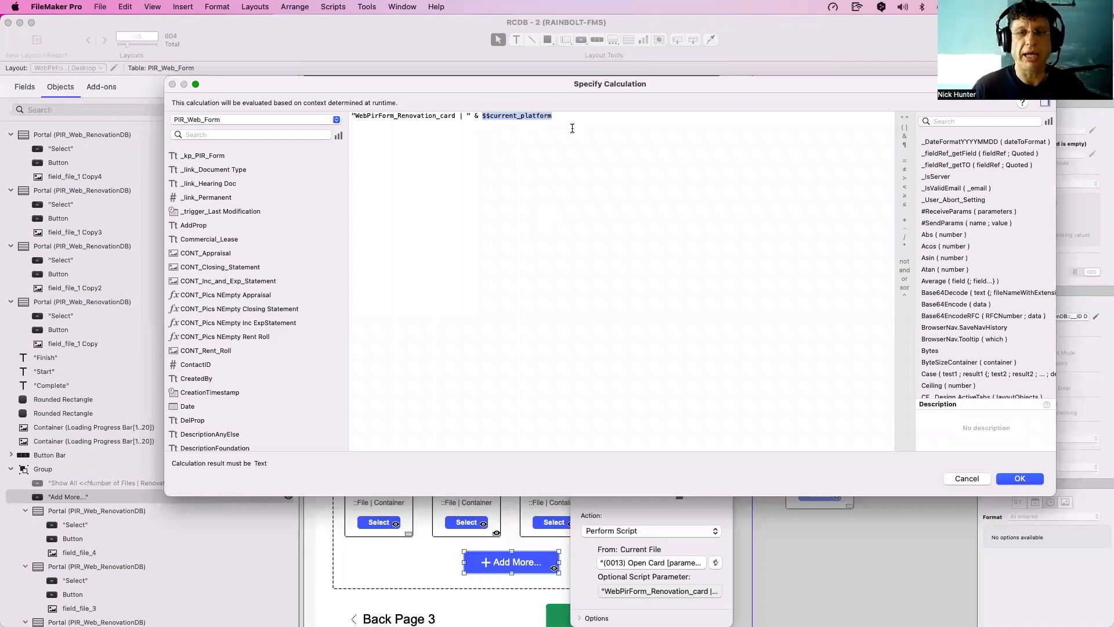
pyautogui.click(572, 128)
pyautogui.moveTo(482, 115); pyautogui.dragTo(622, 133)
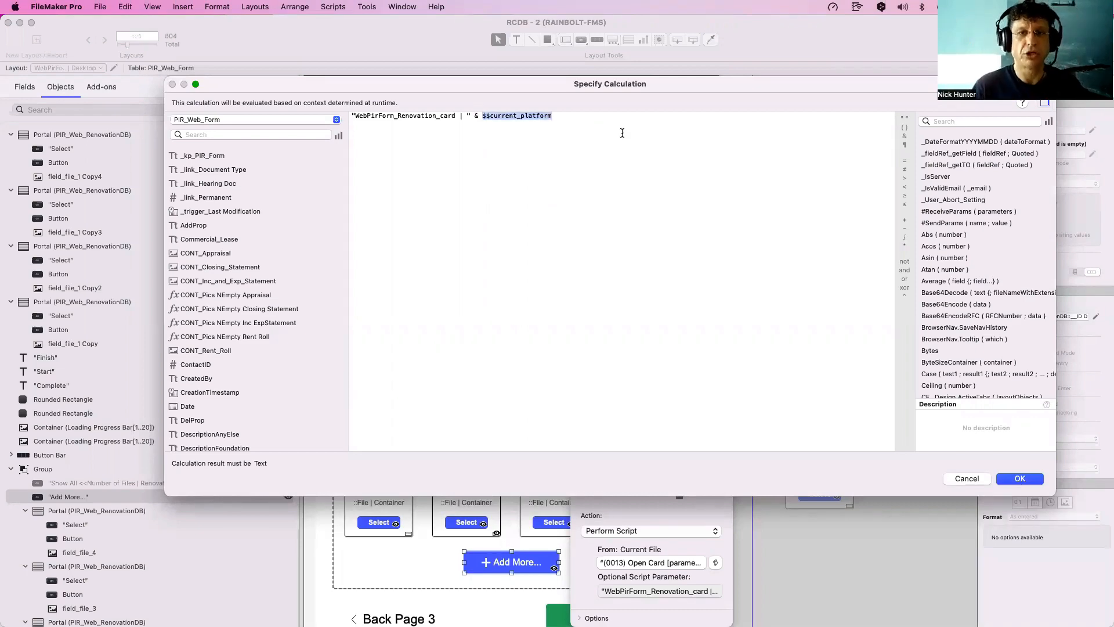
pyautogui.press('Escape')
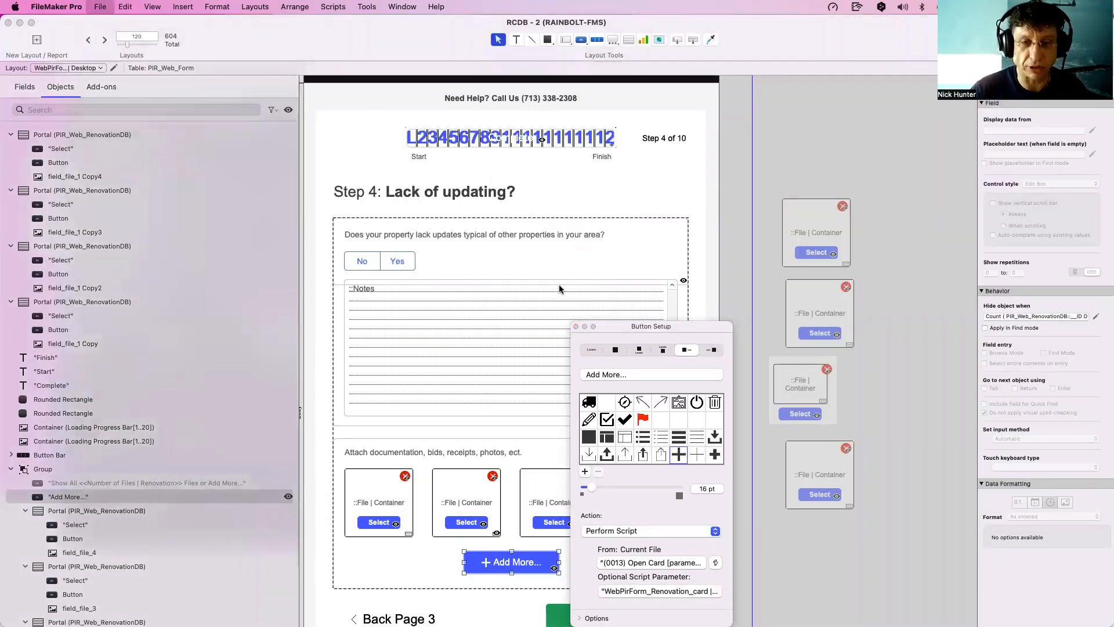
# Examine the Desktop and Mobile layout names in the PIR Forms folder of the layout list, with full names readable.
pyautogui.press('super+shift+l')
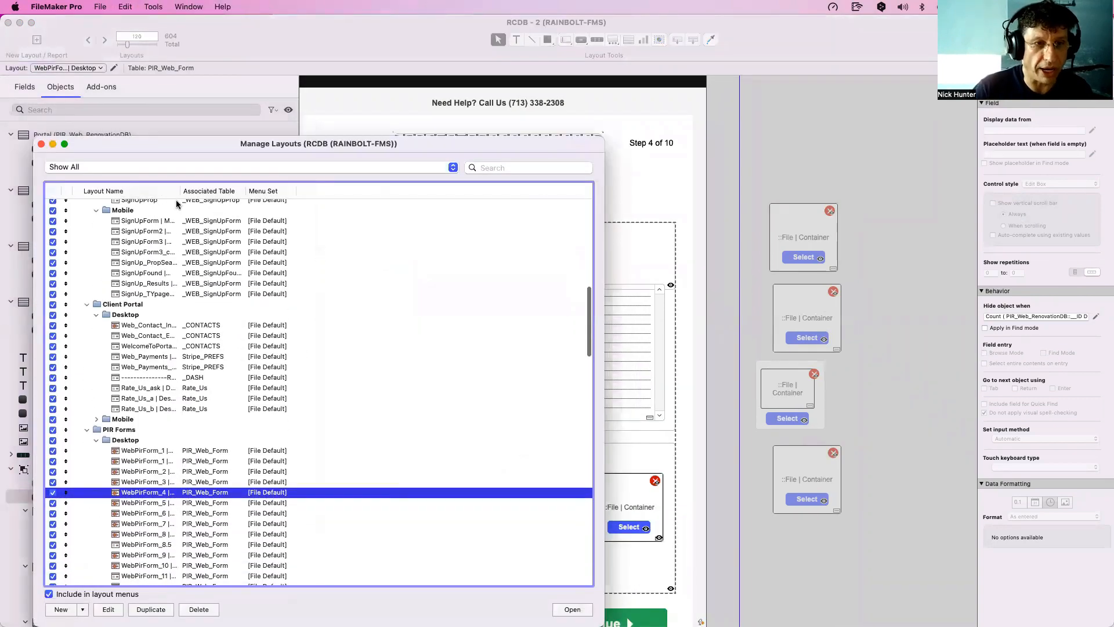
pyautogui.moveTo(289, 191); pyautogui.dragTo(288, 191)
pyautogui.scroll(-5, 259, 374)
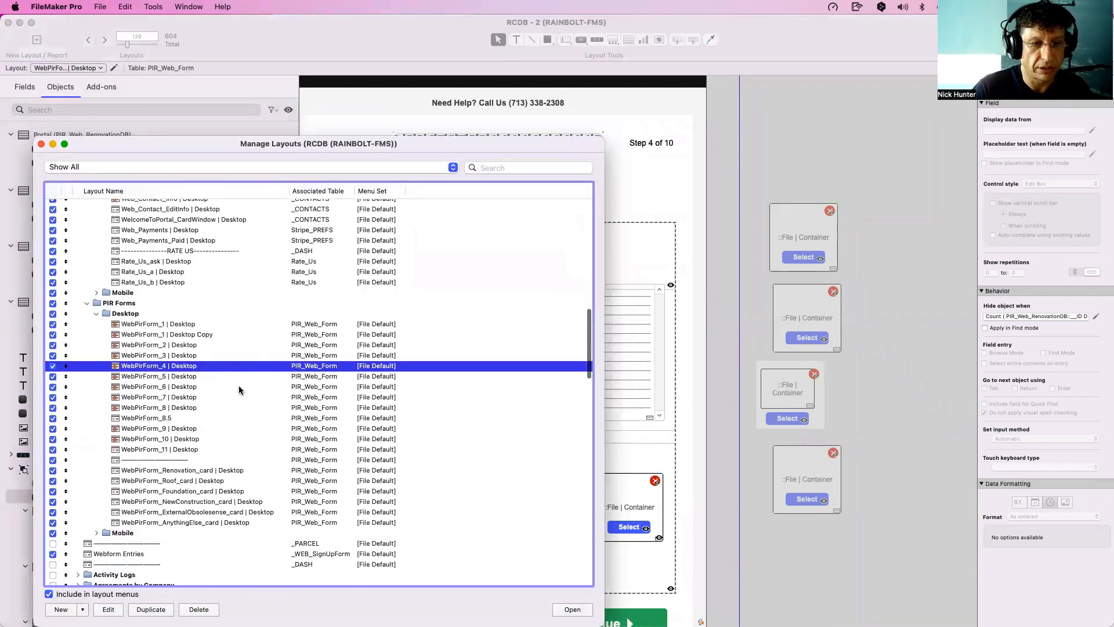
pyautogui.click(96, 522)
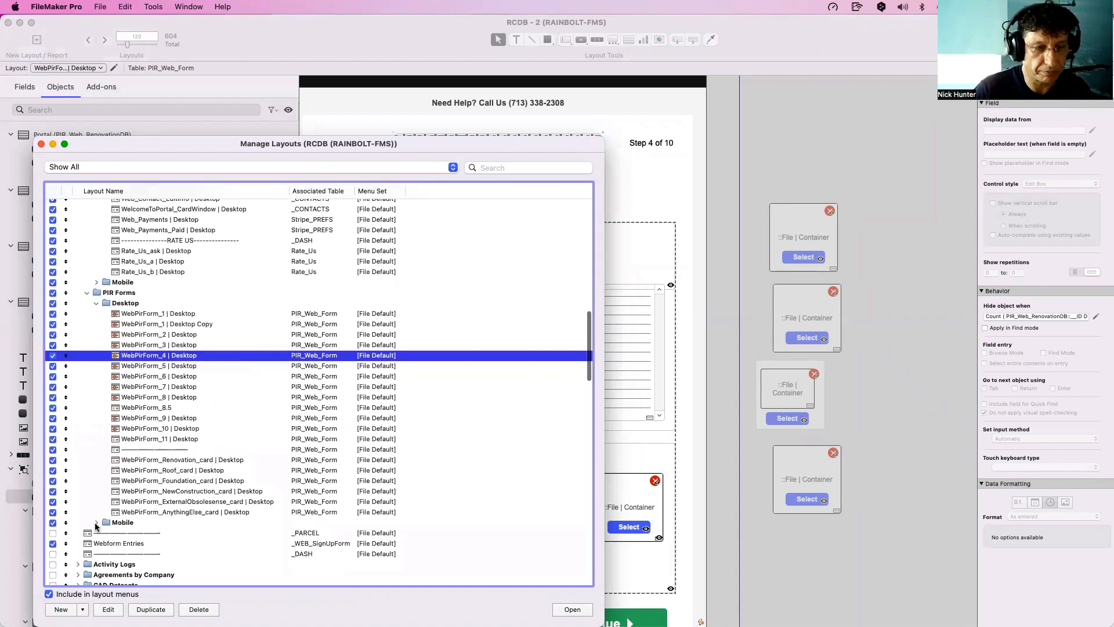
pyautogui.scroll(-5, 207, 541)
pyautogui.click(209, 445)
pyautogui.click(205, 487)
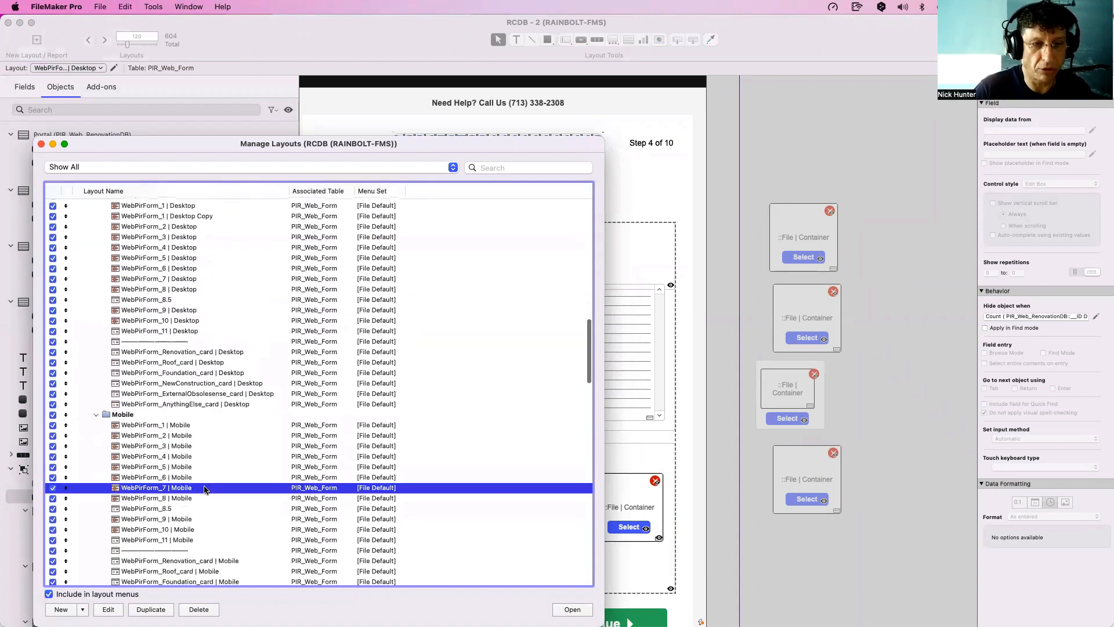
pyautogui.click(205, 297)
pyautogui.click(204, 258)
pyautogui.click(203, 477)
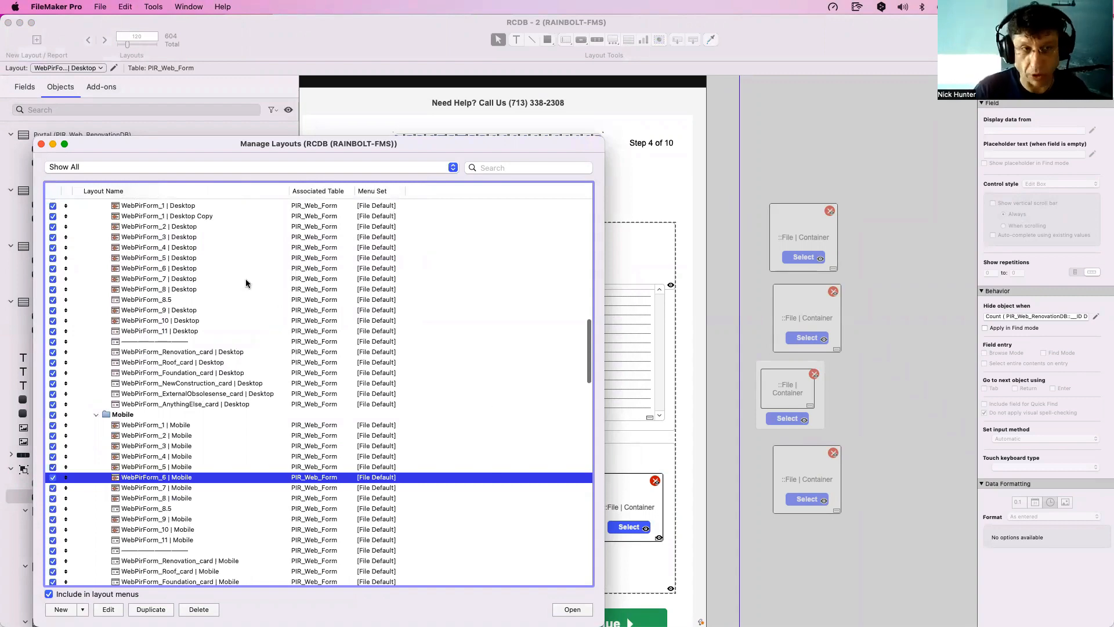
pyautogui.click(42, 144)
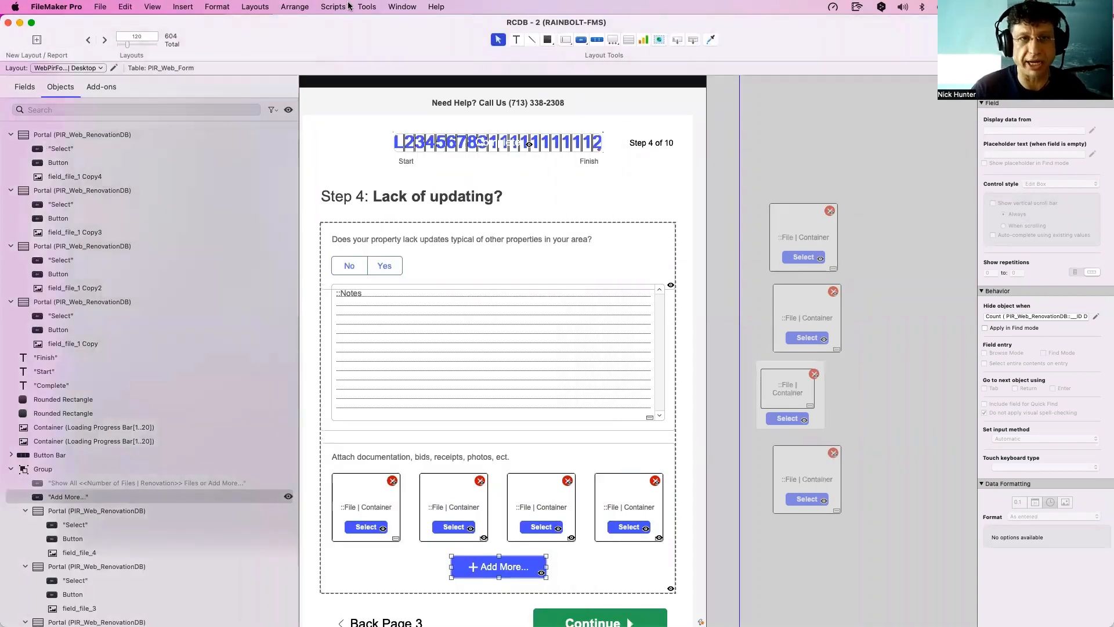
# Inspect the $$PLATFORM and $$current_platform global variables among the current values in the Data Viewer.
pyautogui.click(367, 6)
pyautogui.click(378, 49)
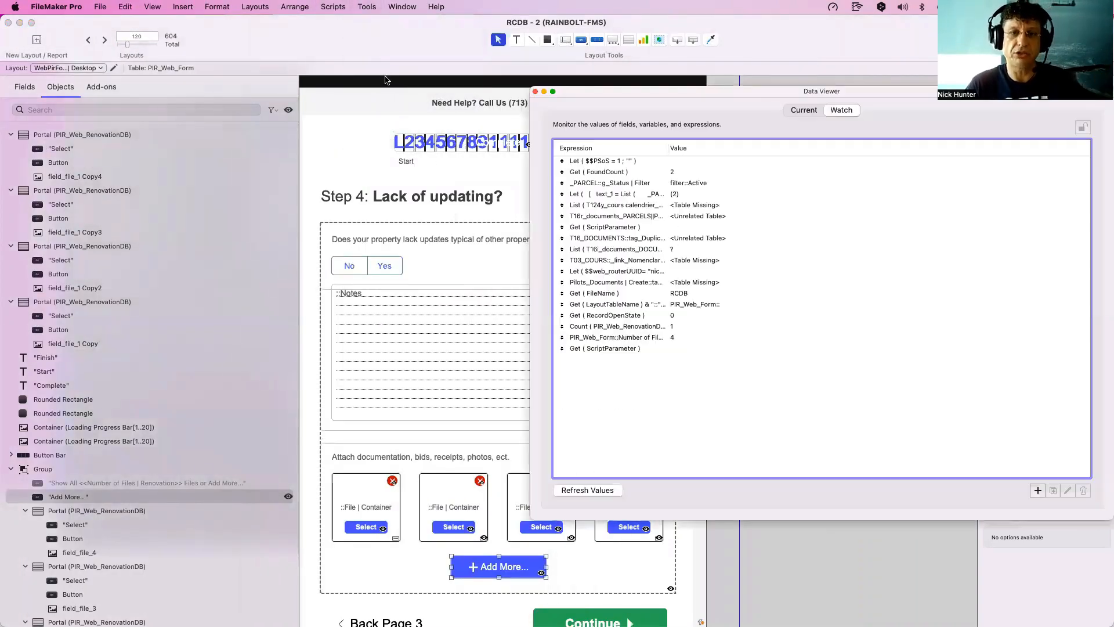
pyautogui.click(801, 110)
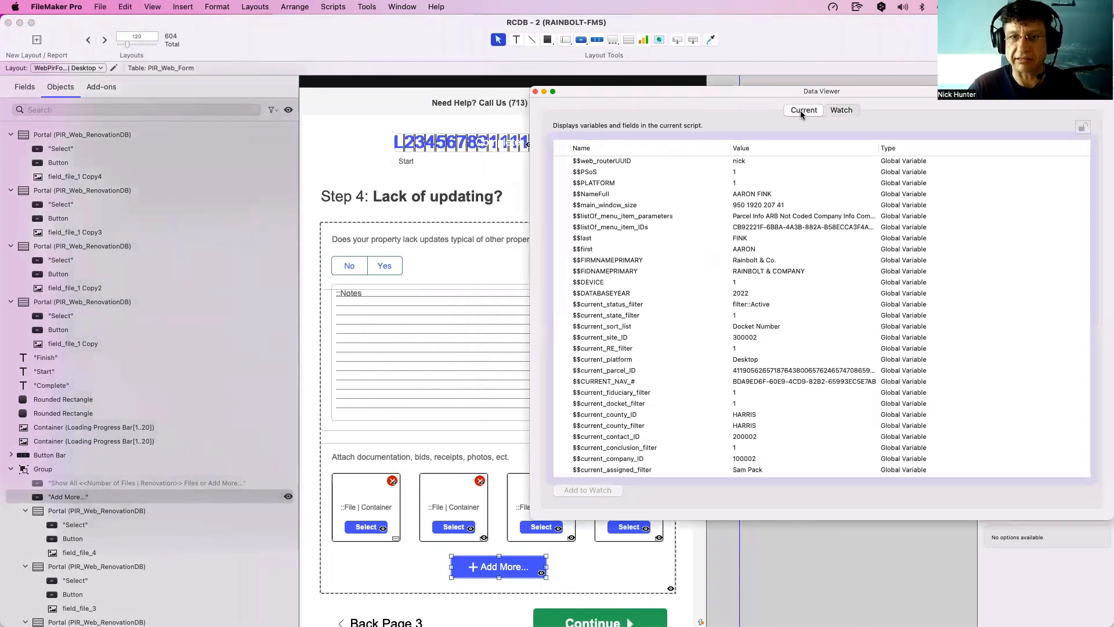
pyautogui.click(635, 183)
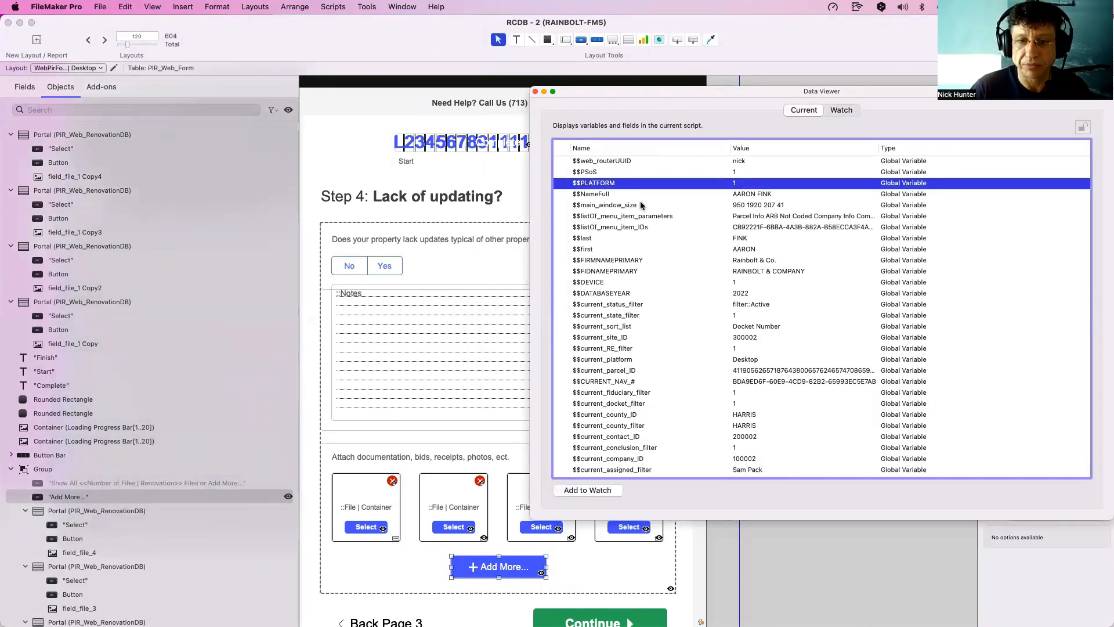
pyautogui.scroll(-3, 635, 285)
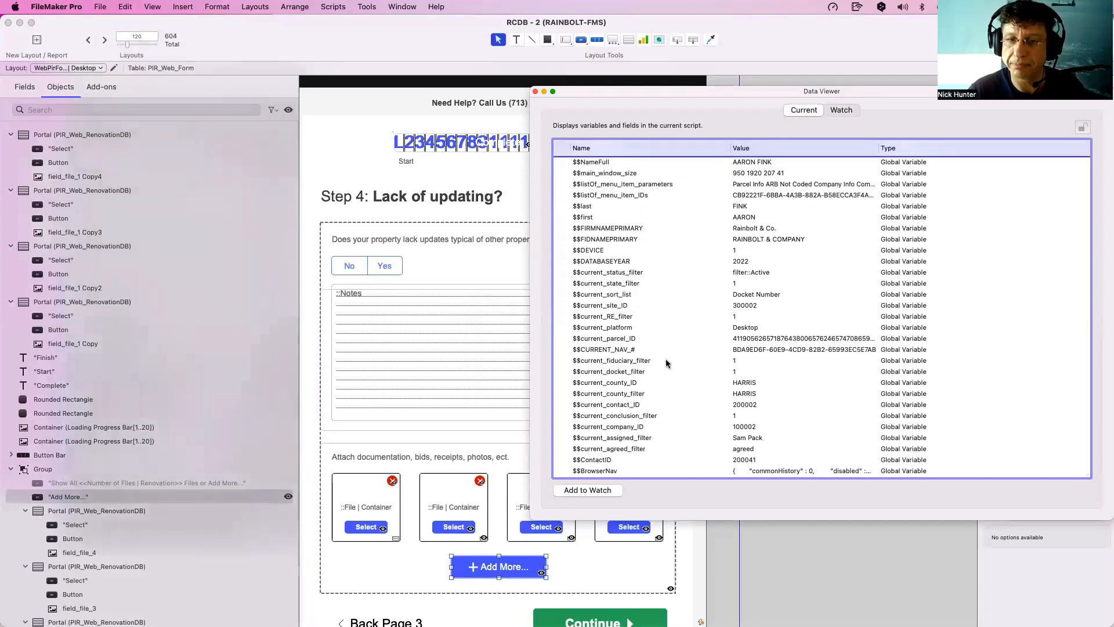
pyautogui.click(657, 328)
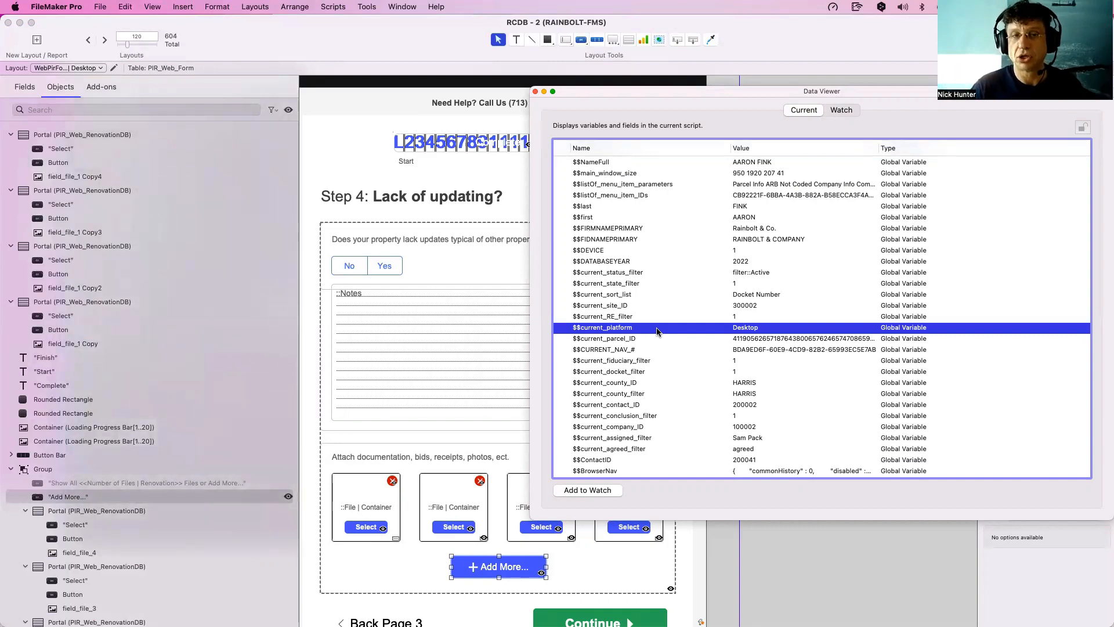
pyautogui.click(535, 91)
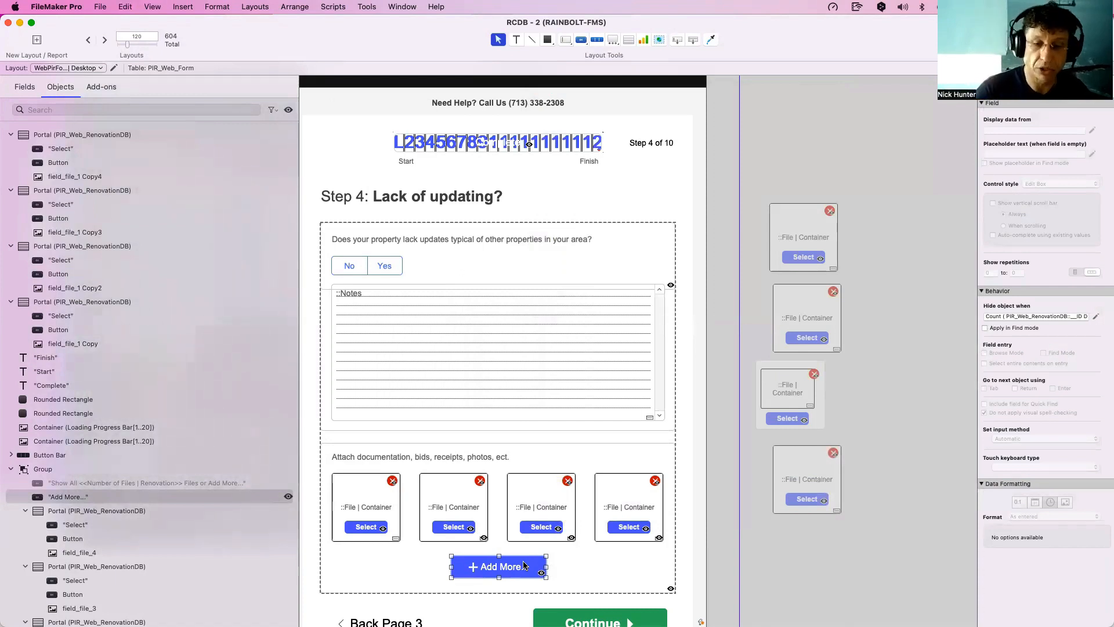
# Review the Add More... button's script parameter and the card window's layout-name-by-calculation setting in its (0013) Open Card [parameter] script.
pyautogui.doubleClick(523, 566)
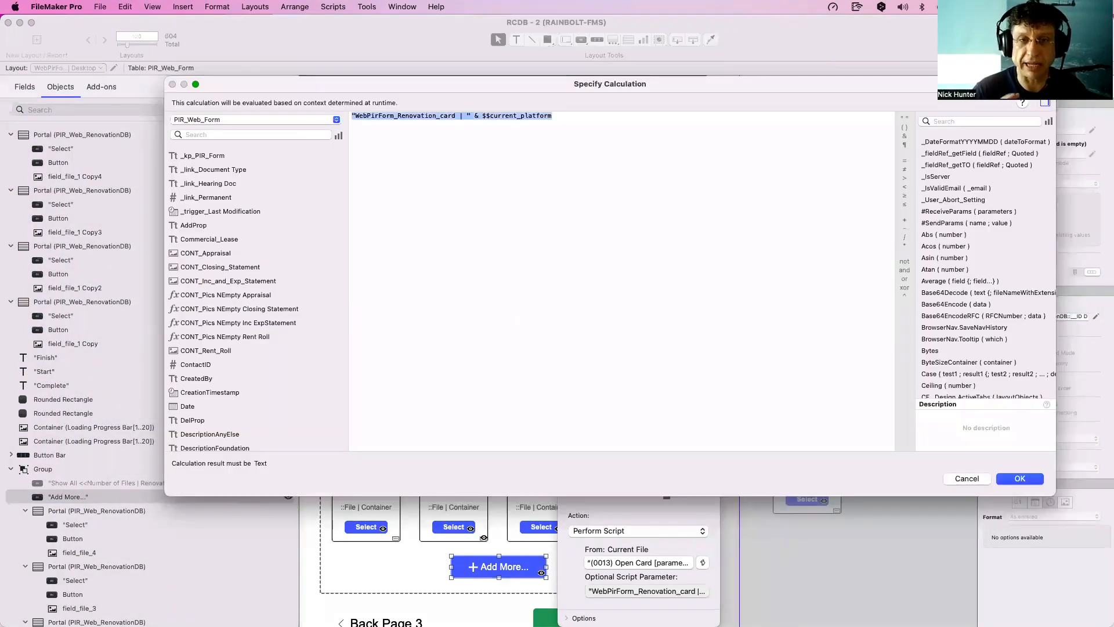
pyautogui.press('Escape')
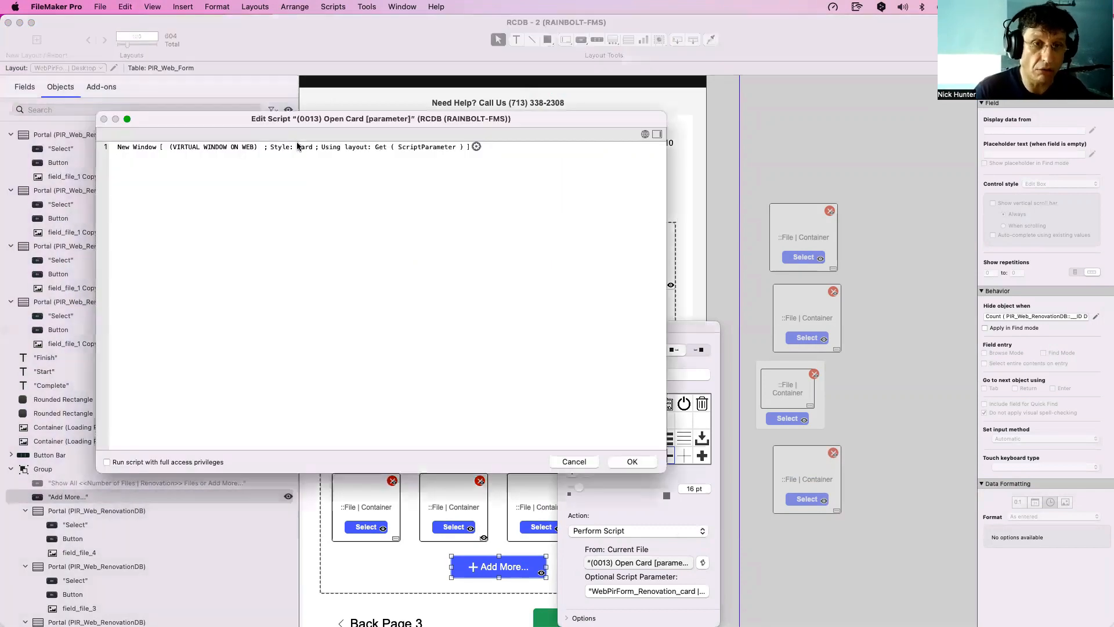
pyautogui.doubleClick(298, 146)
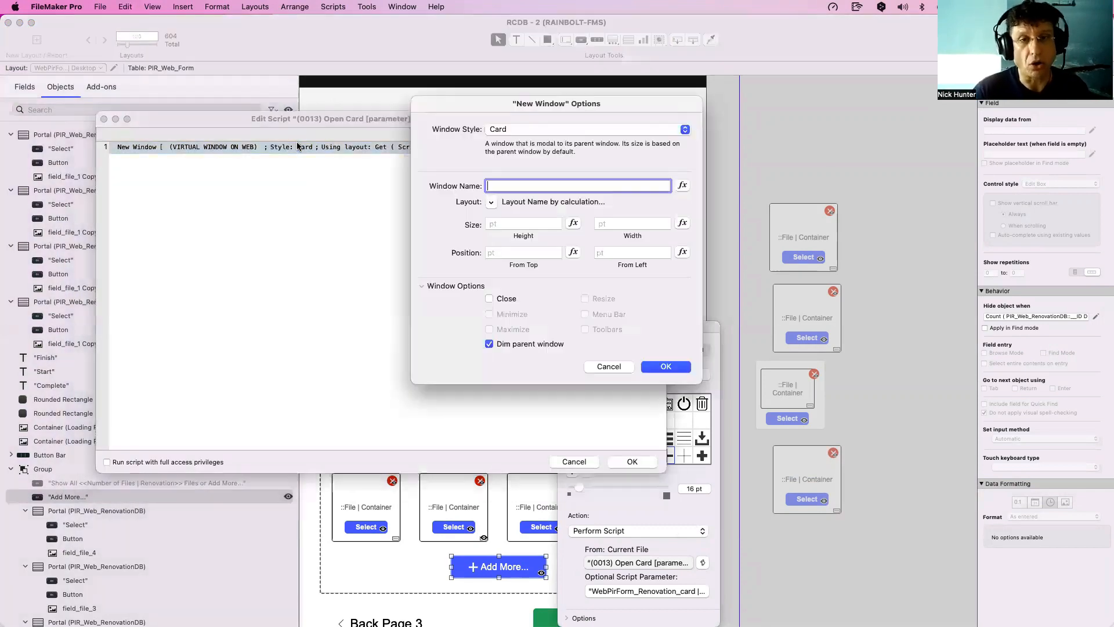
pyautogui.click(490, 202)
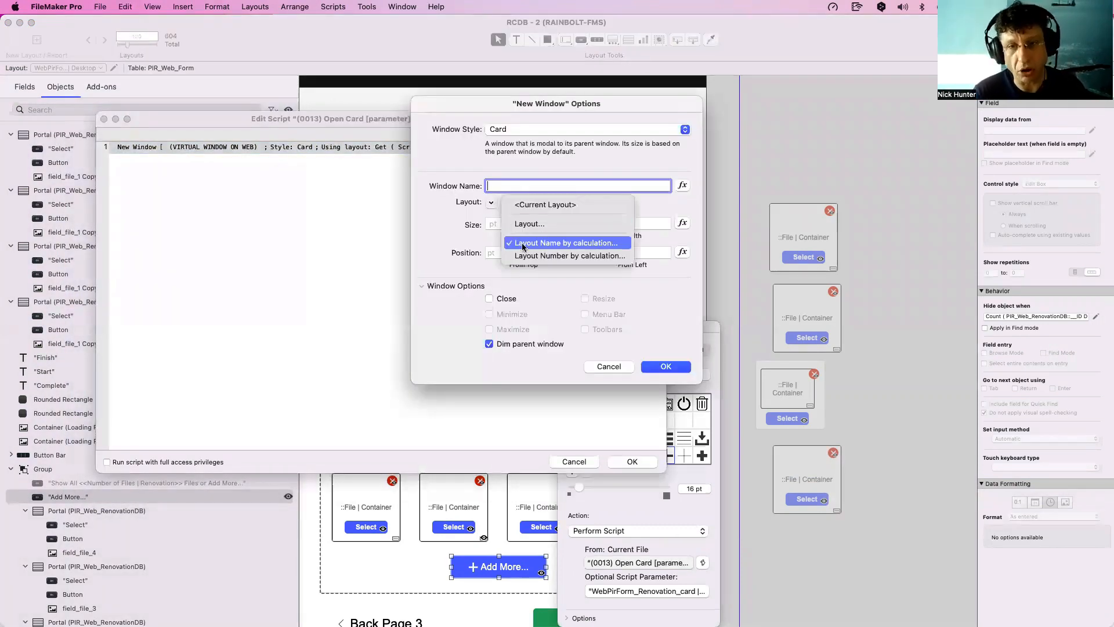
pyautogui.click(522, 243)
pyautogui.press('Escape')
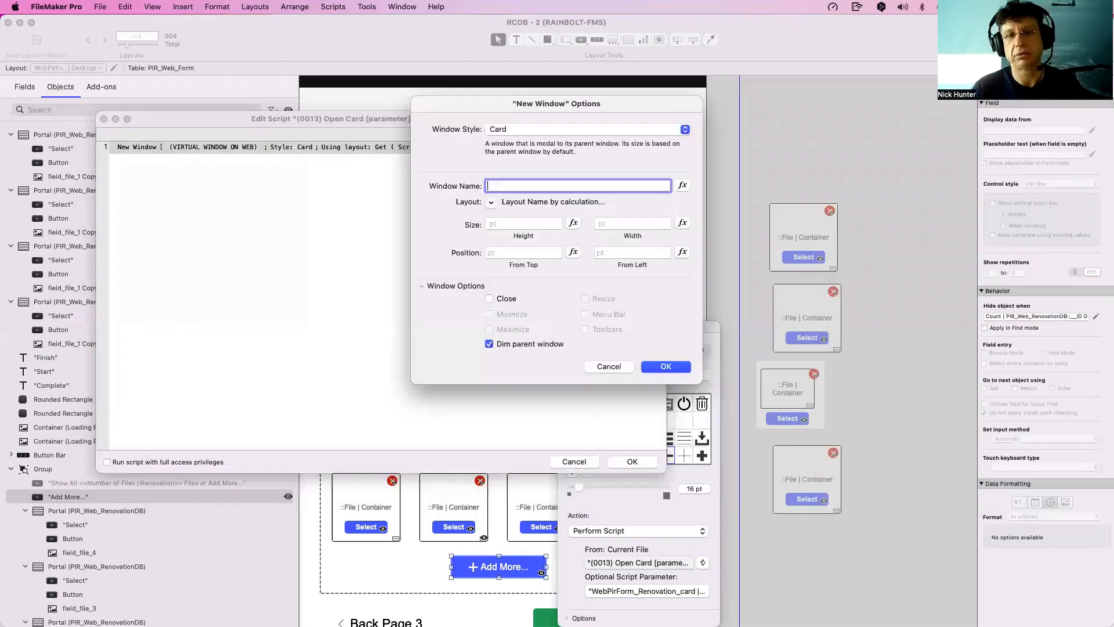
pyautogui.press('Return')
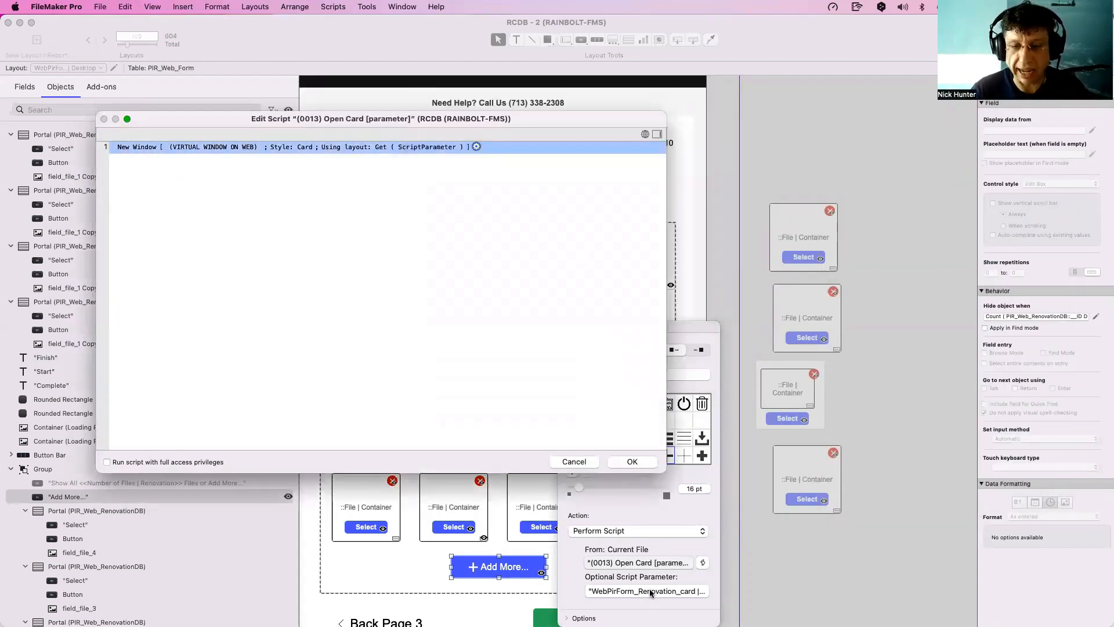
pyautogui.click(574, 461)
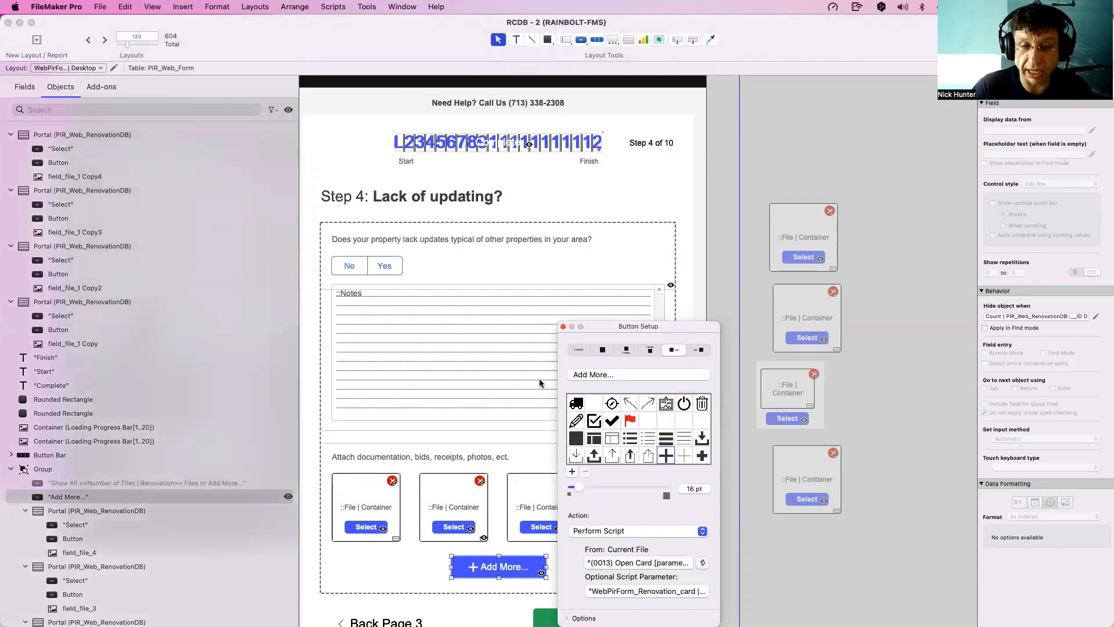
# Try the (0014) Go To Layout [parameter] script on the Add More... button and restore (0013) Open Card [parameter].
pyautogui.scroll(-3, 519, 404)
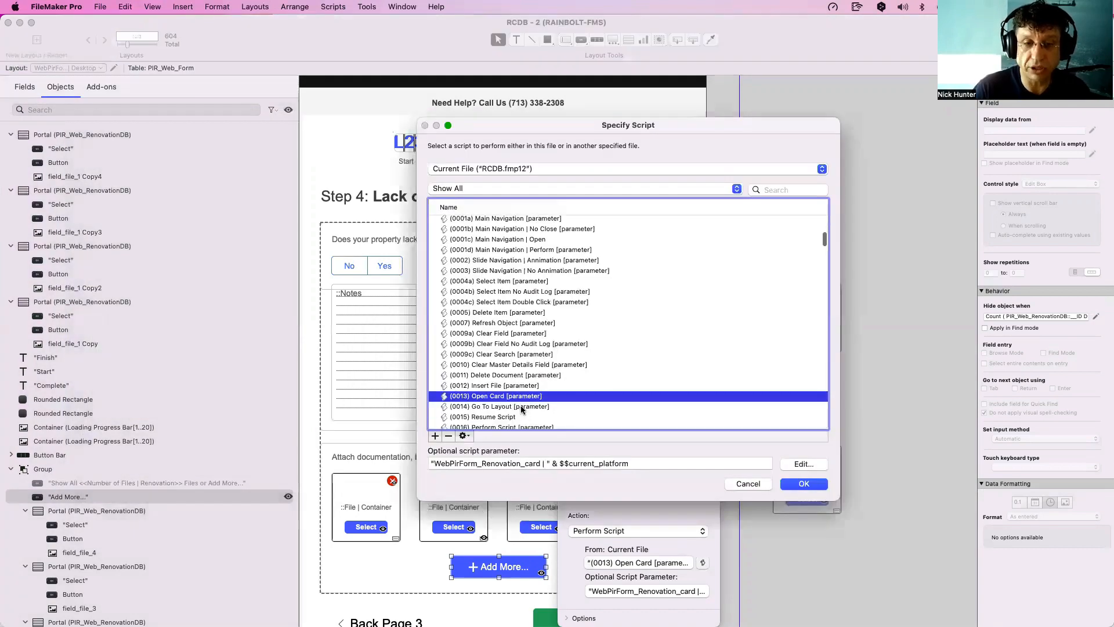
pyautogui.doubleClick(519, 410)
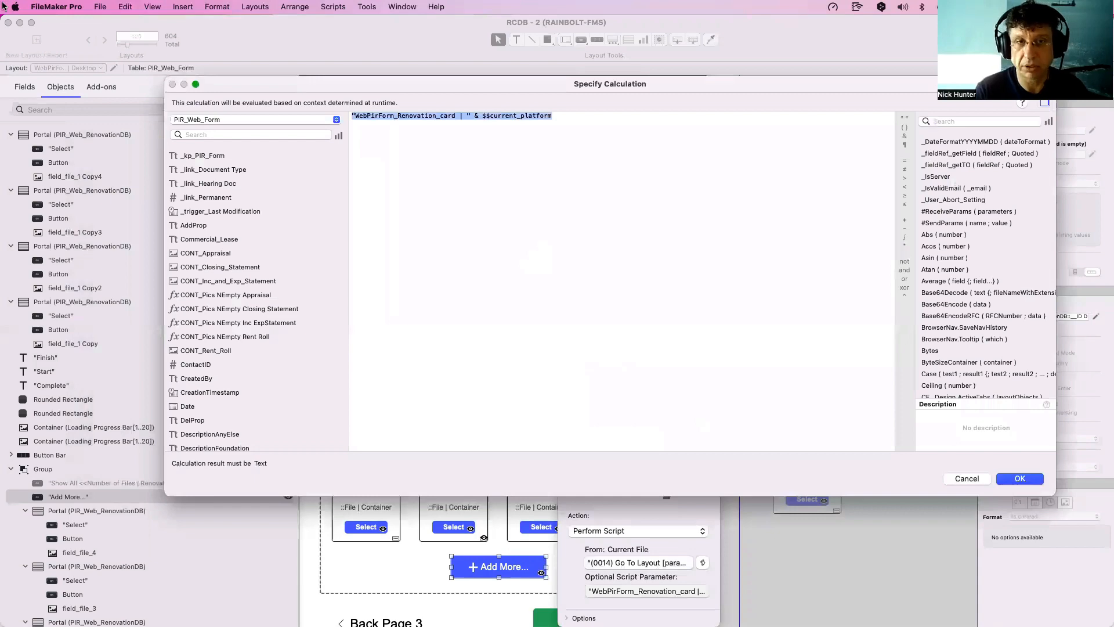
pyautogui.press('Escape')
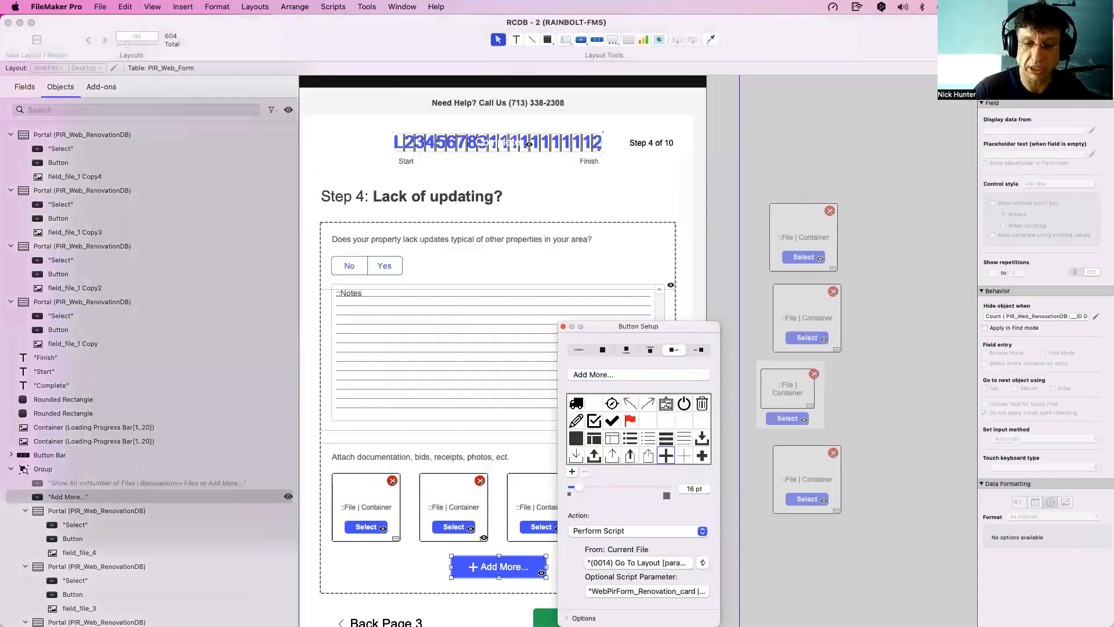
pyautogui.click(701, 562)
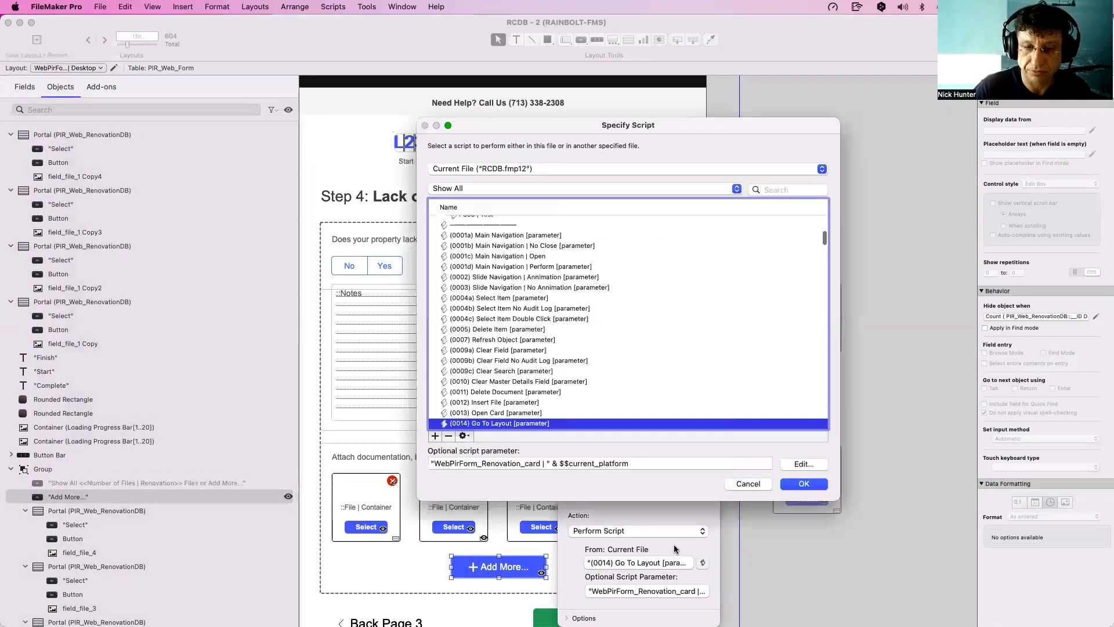
pyautogui.doubleClick(527, 412)
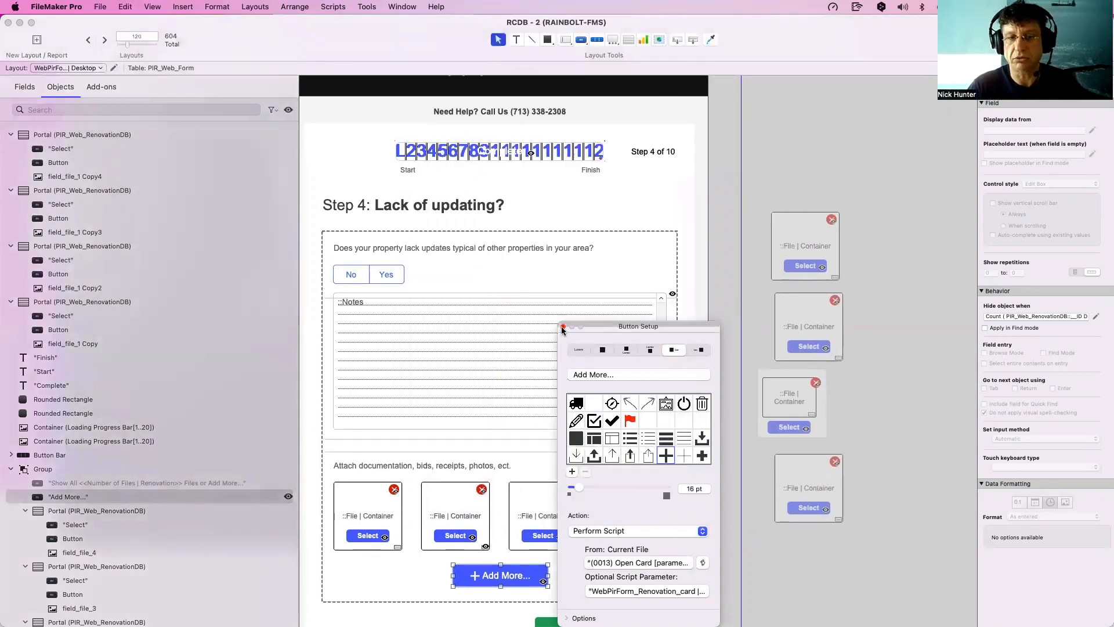
pyautogui.click(563, 328)
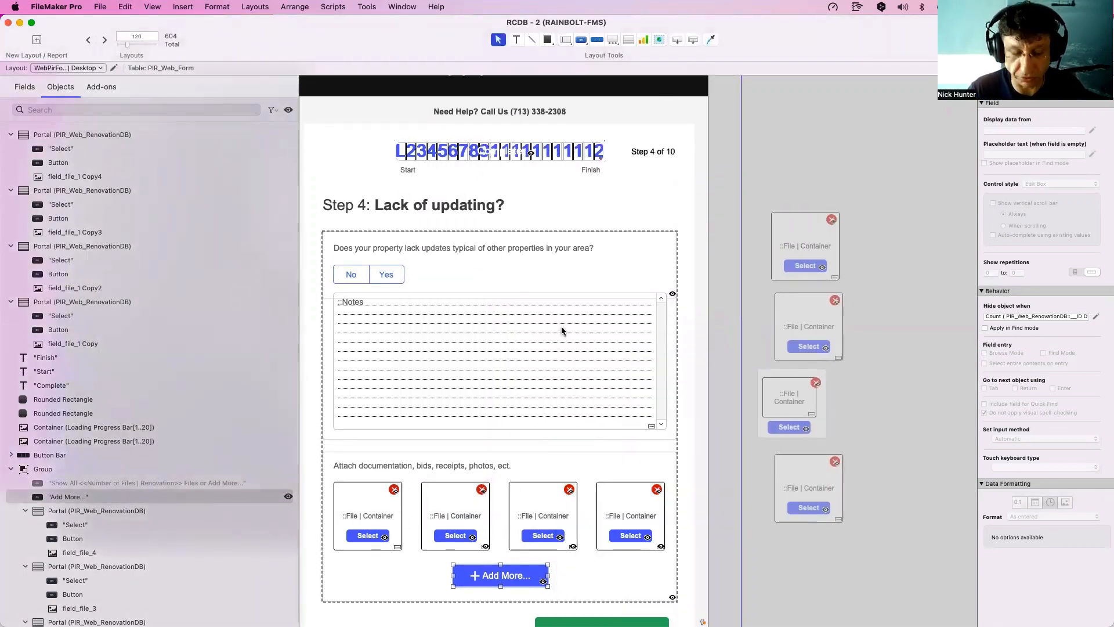
# Inspect the layout name calculation of the New Window step in the script attached to the Add More... button.
pyautogui.doubleClick(535, 584)
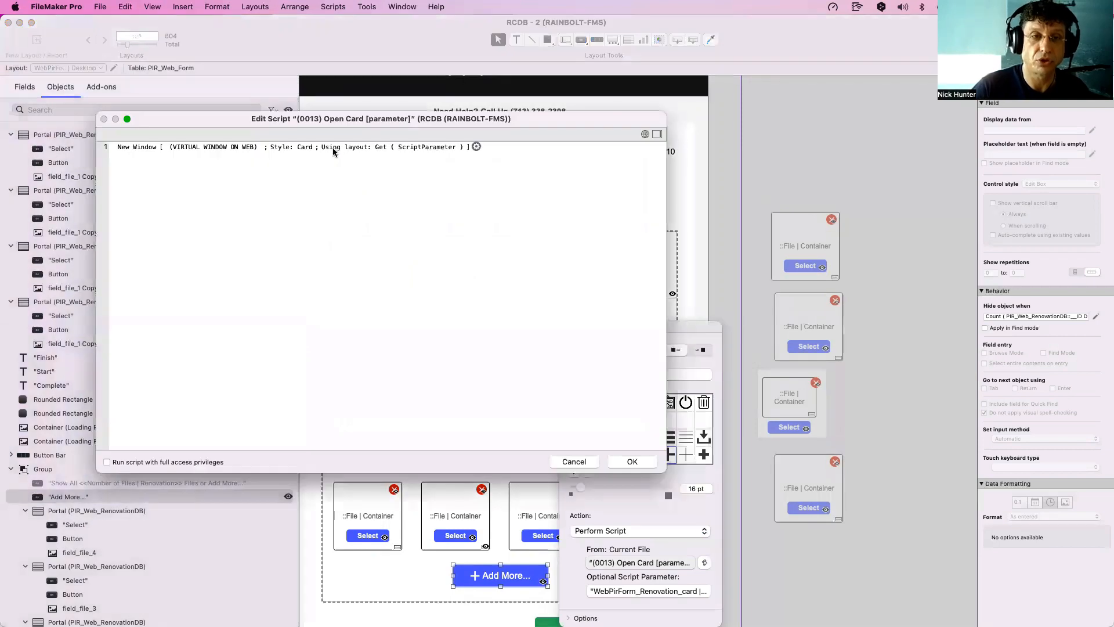
pyautogui.doubleClick(334, 149)
pyautogui.click(490, 202)
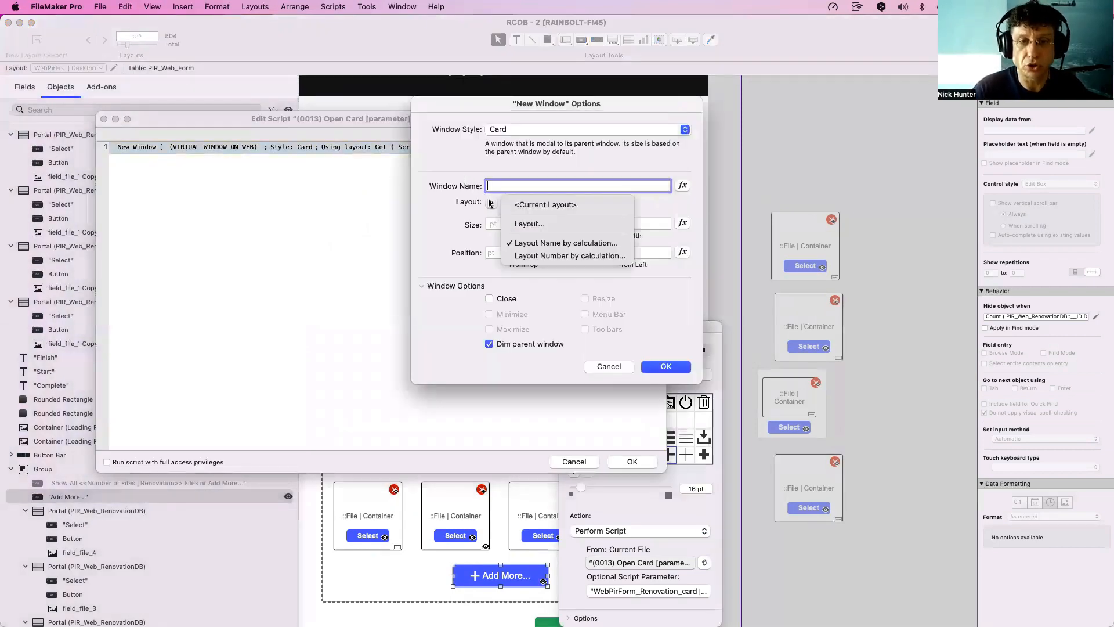
pyautogui.click(513, 248)
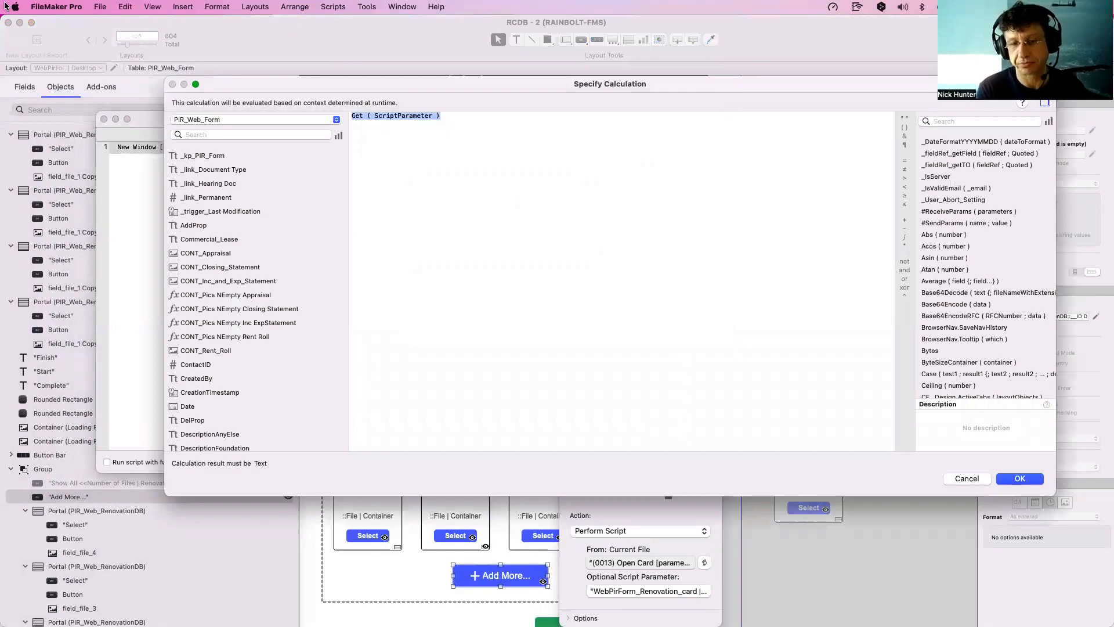
pyautogui.press('Return')
pyautogui.press('Return')
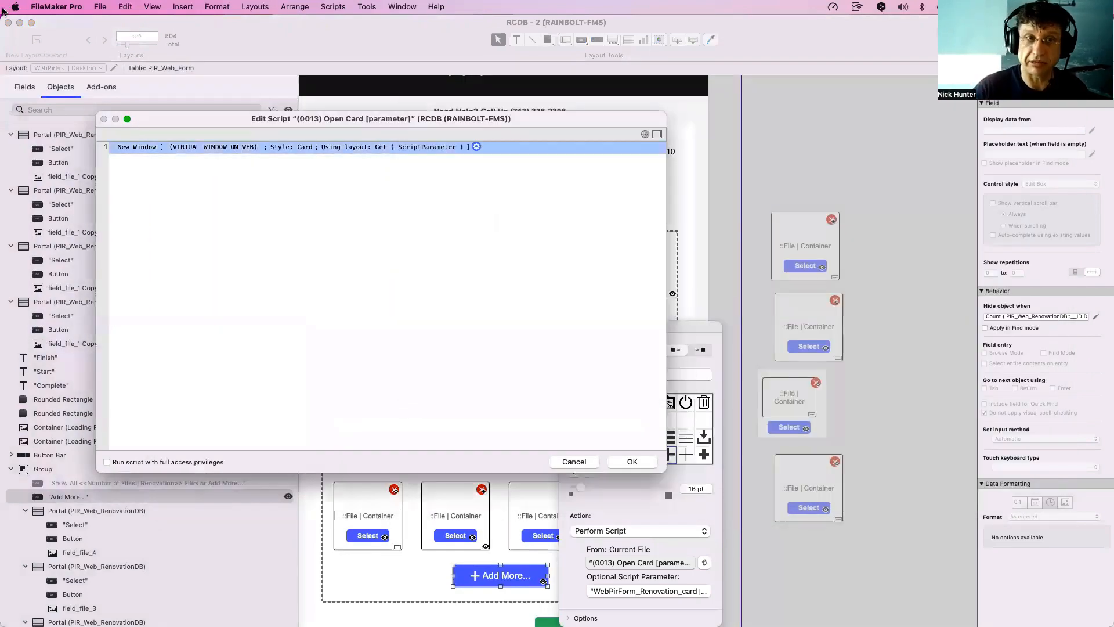
pyautogui.moveTo(184, 118); pyautogui.dragTo(245, 141)
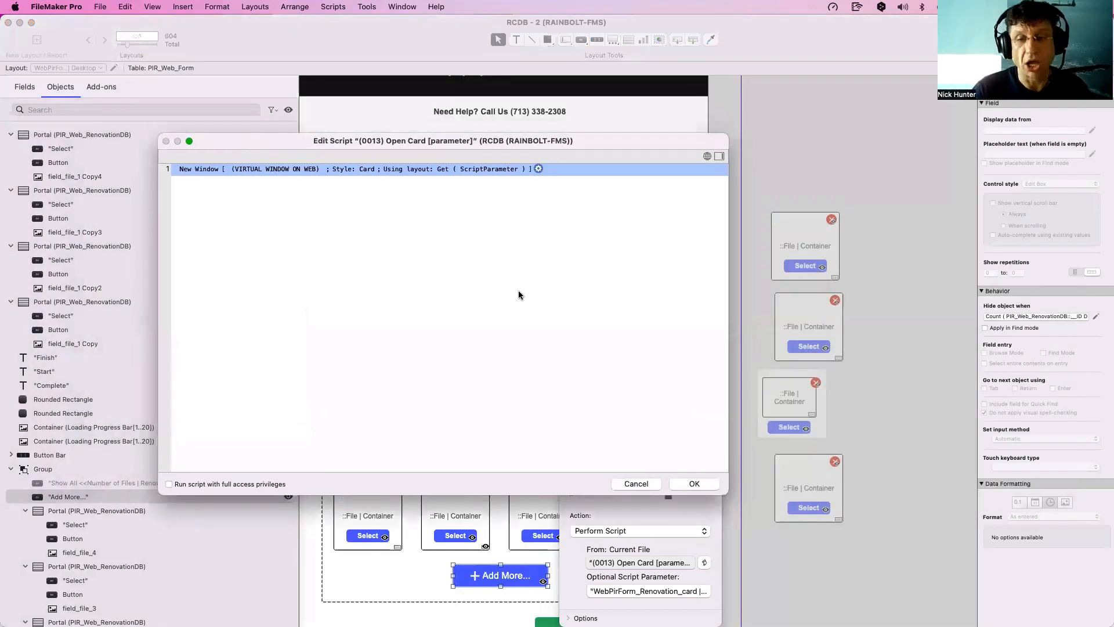
pyautogui.press('Return')
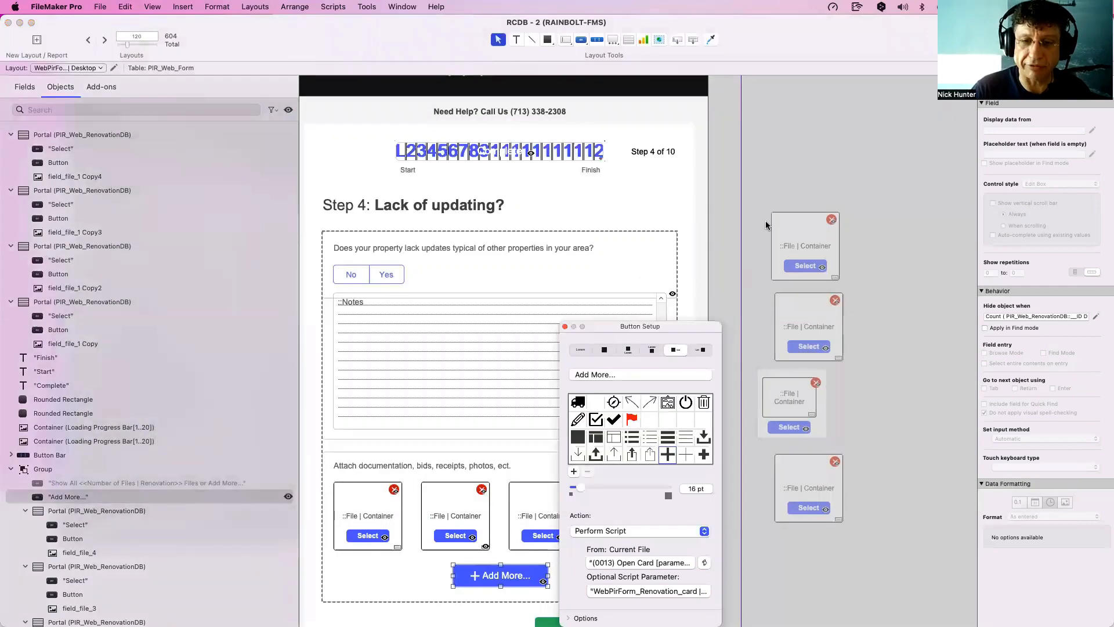
pyautogui.click(765, 222)
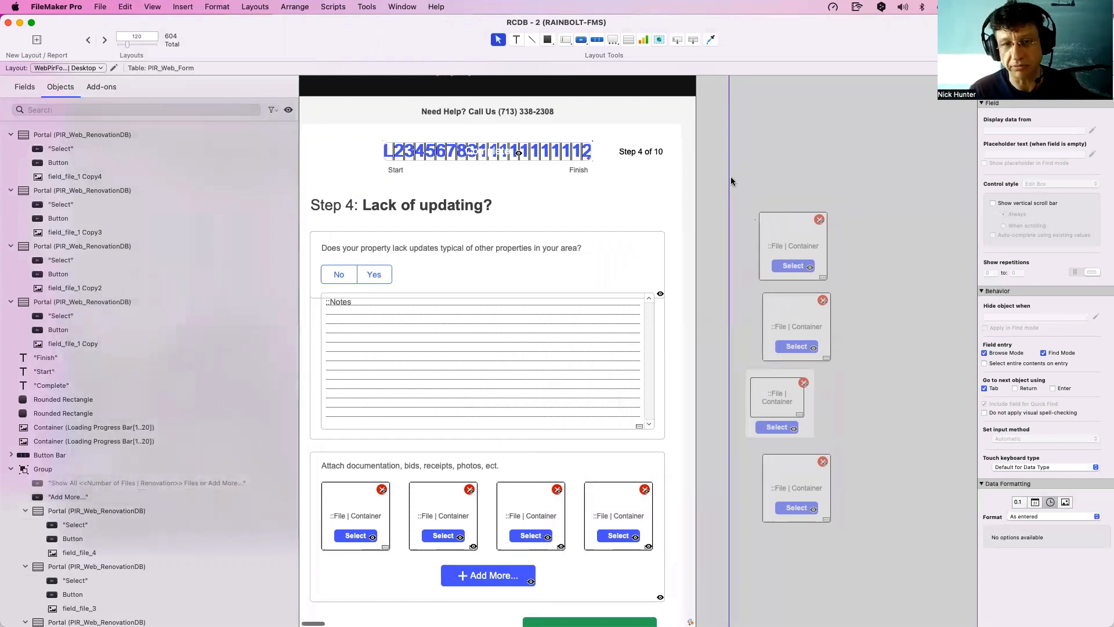
pyautogui.hscroll(-3, 730, 176)
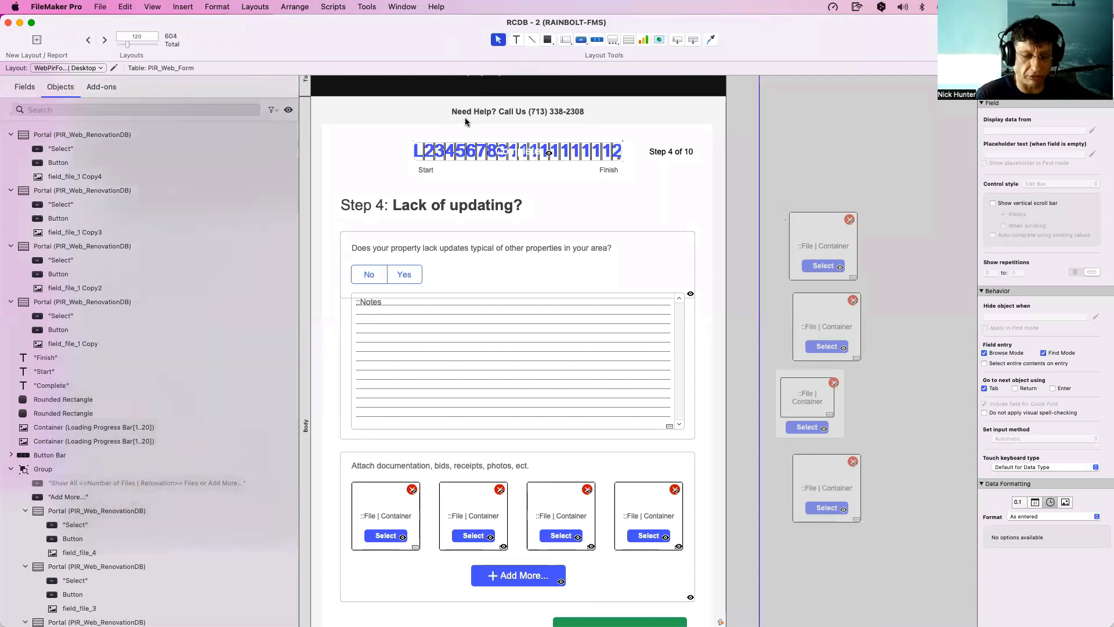
# Review the PIR Forms Desktop layout names and the Parcels card layout names, including C103_Parcel Reports | Card, in the Manage Layouts list.
pyautogui.press('super+shift+l')
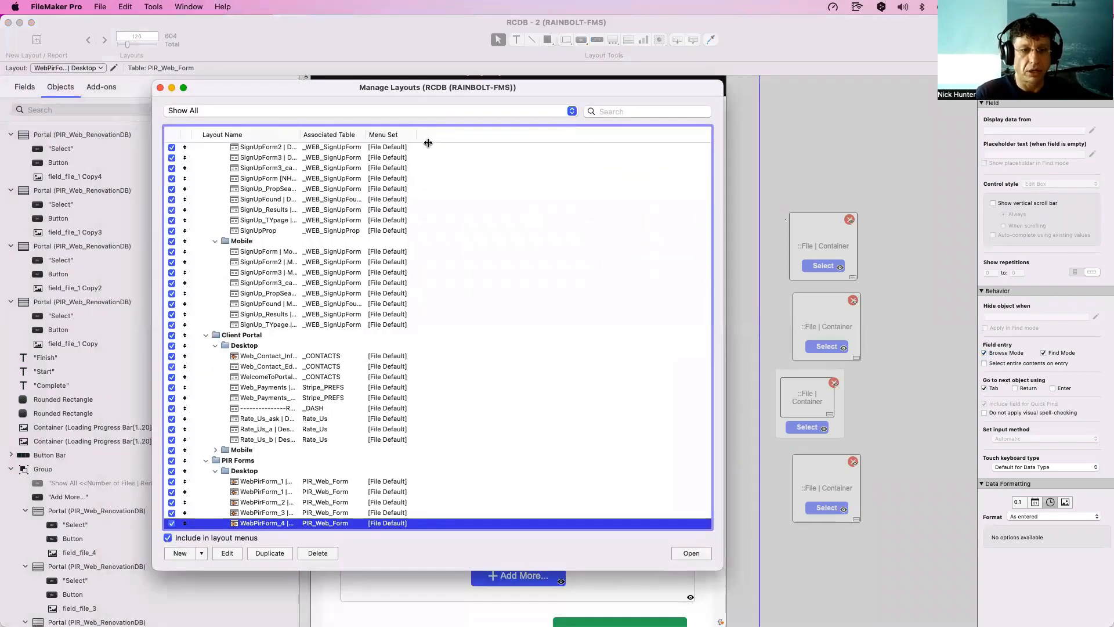
pyautogui.scroll(-5, 294, 454)
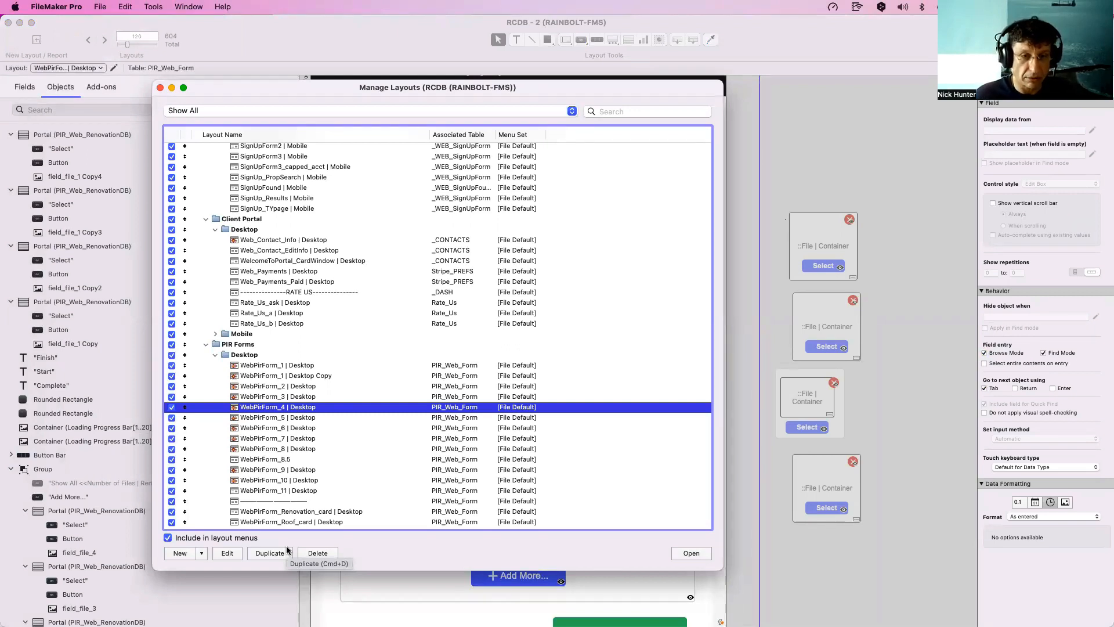
pyautogui.scroll(-1, 249, 421)
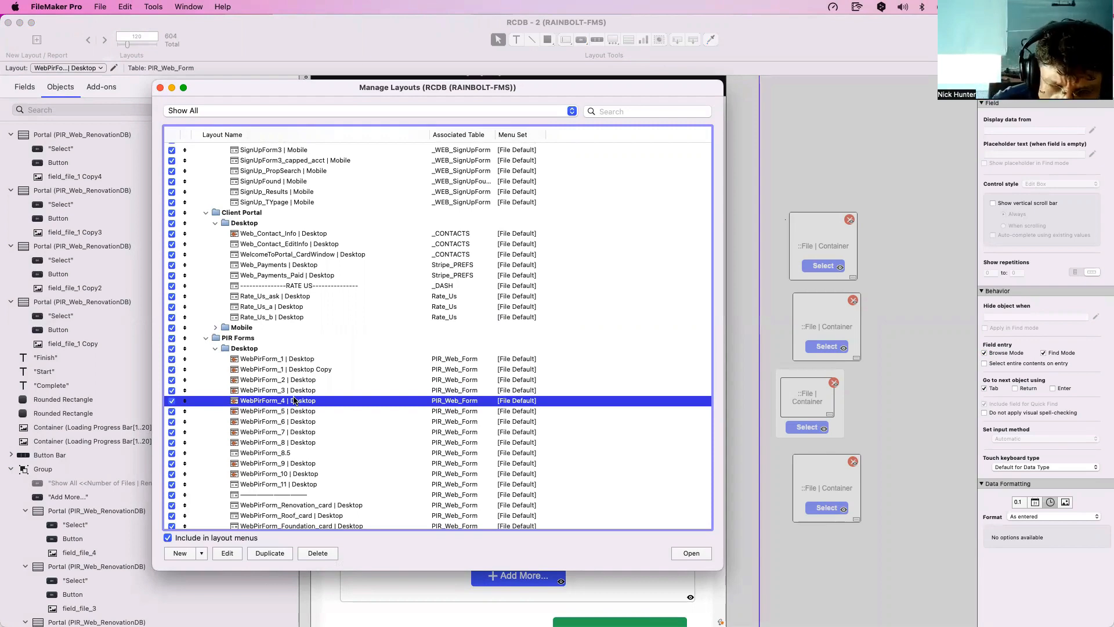
pyautogui.scroll(20, 314, 336)
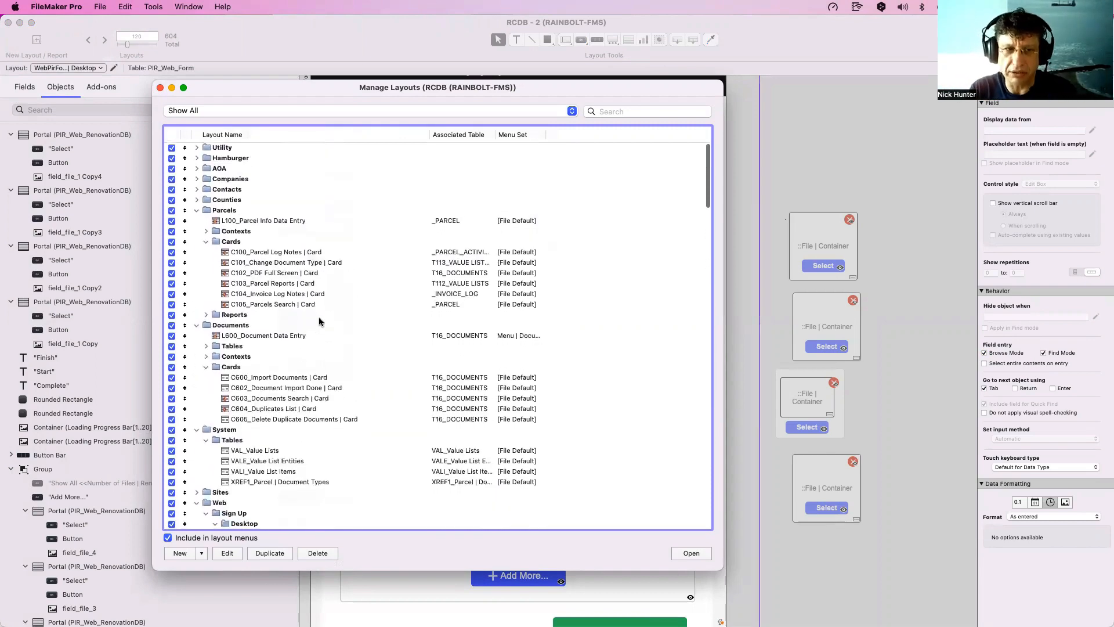
pyautogui.click(303, 284)
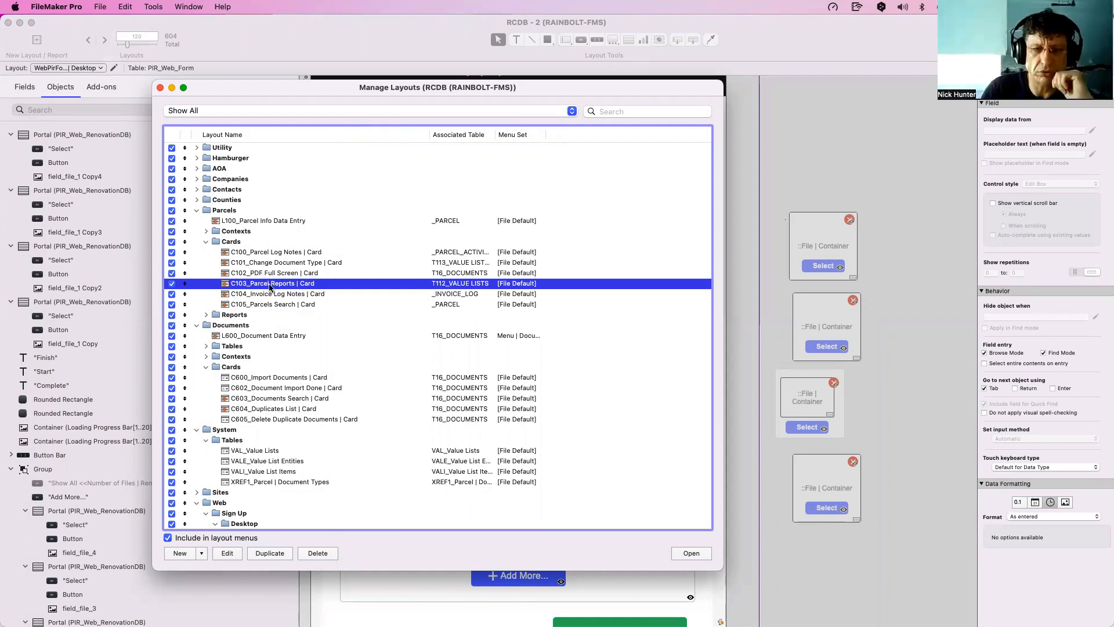
pyautogui.click(160, 87)
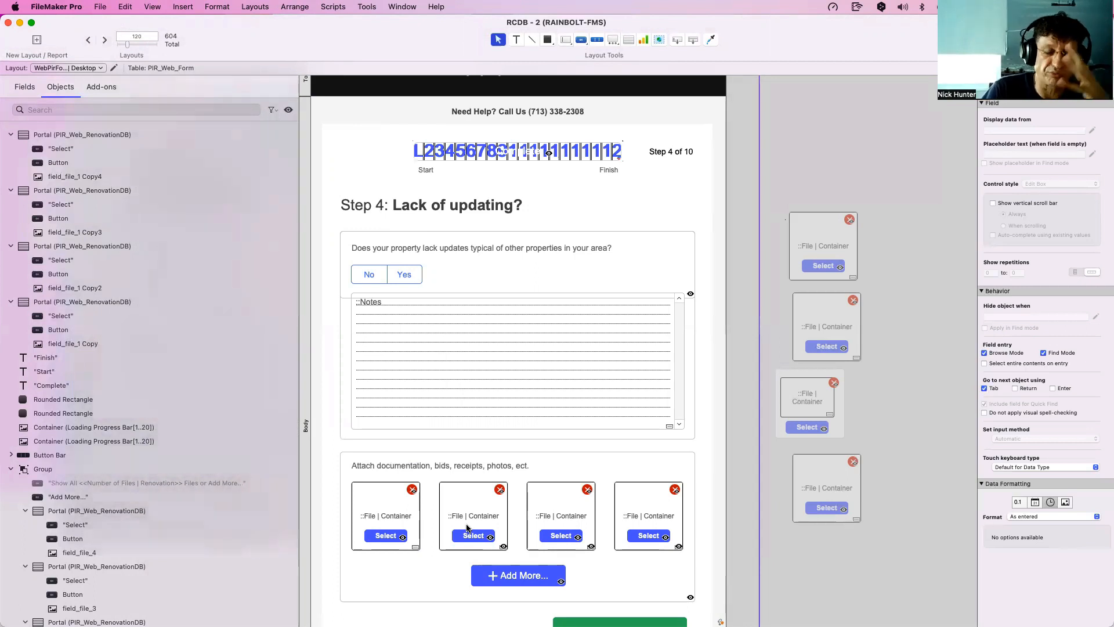
# Inspect the script parameter calculation of the Add More... button under the document containers, leaving it unedited.
pyautogui.click(485, 535)
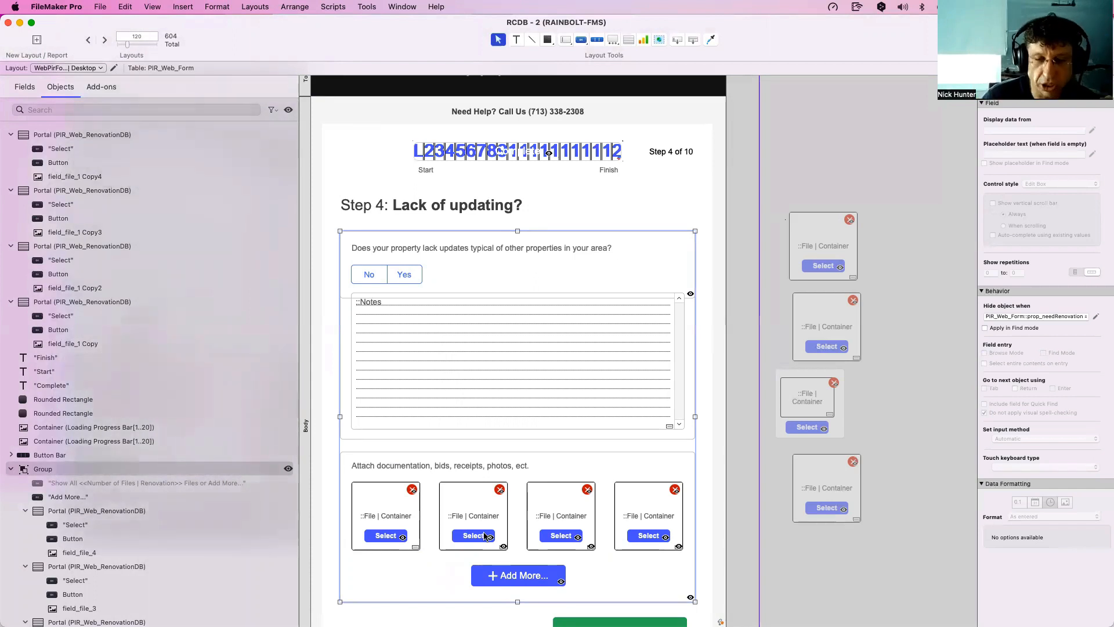
pyautogui.click(516, 578)
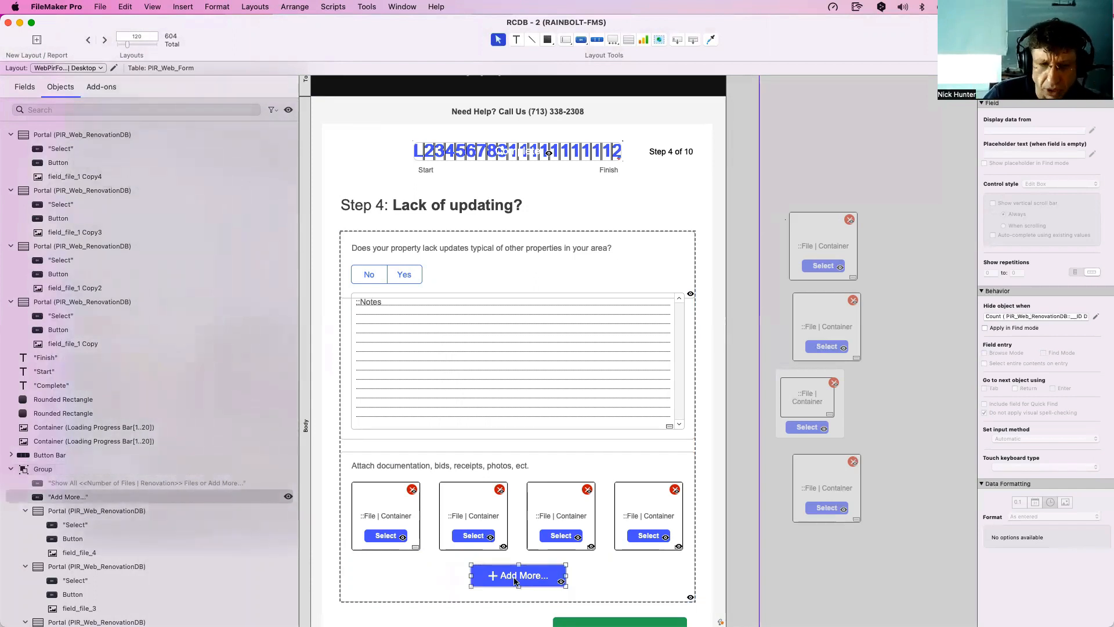
pyautogui.doubleClick(515, 579)
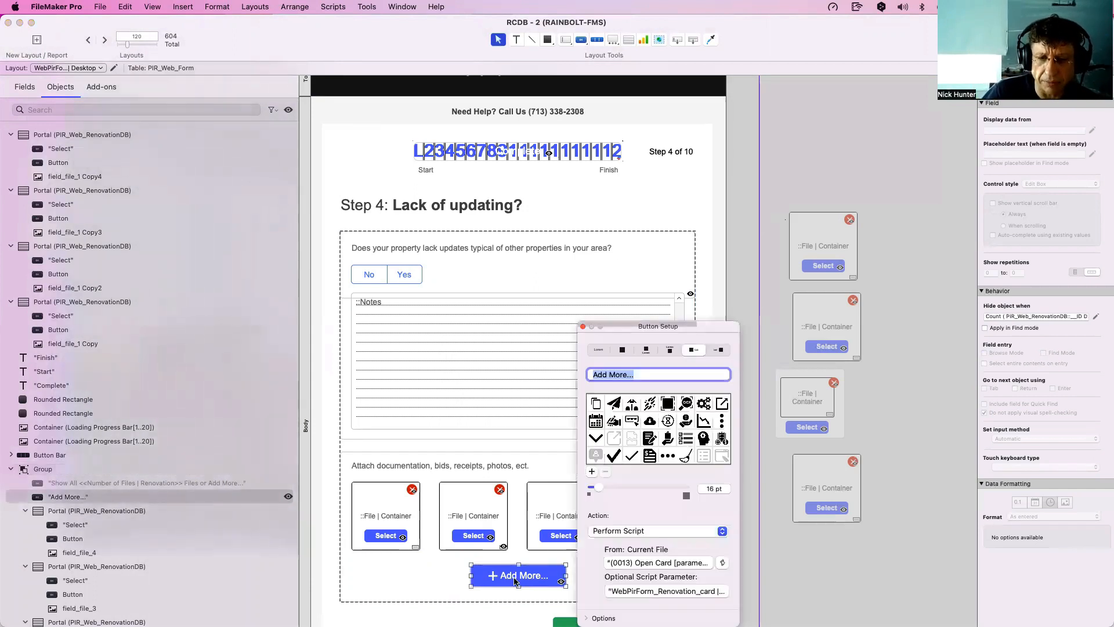
pyautogui.click(636, 592)
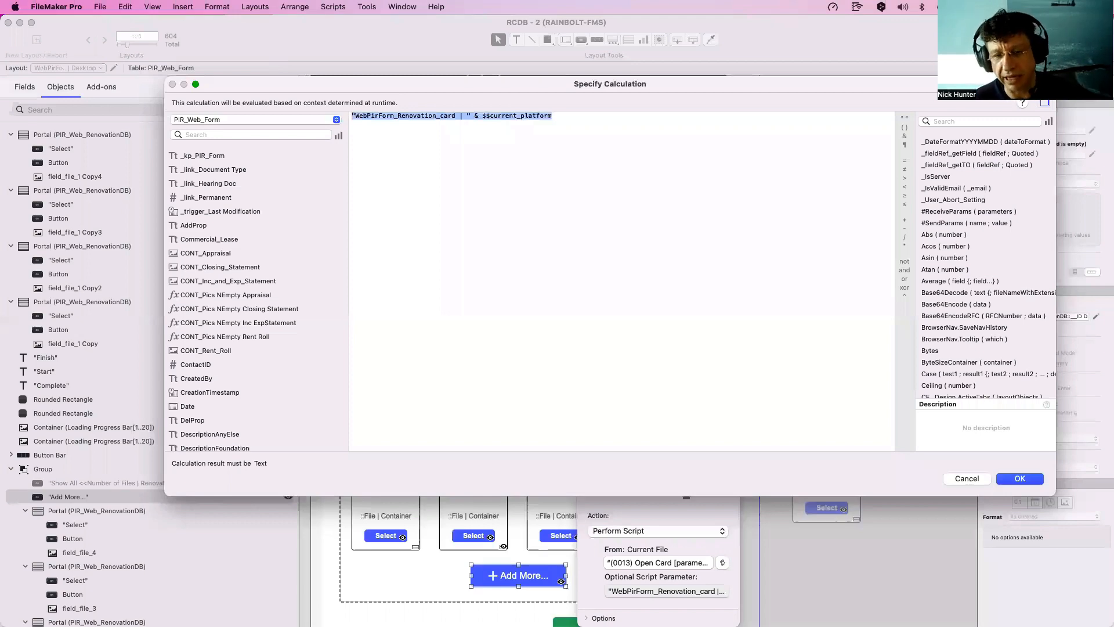
pyautogui.click(967, 478)
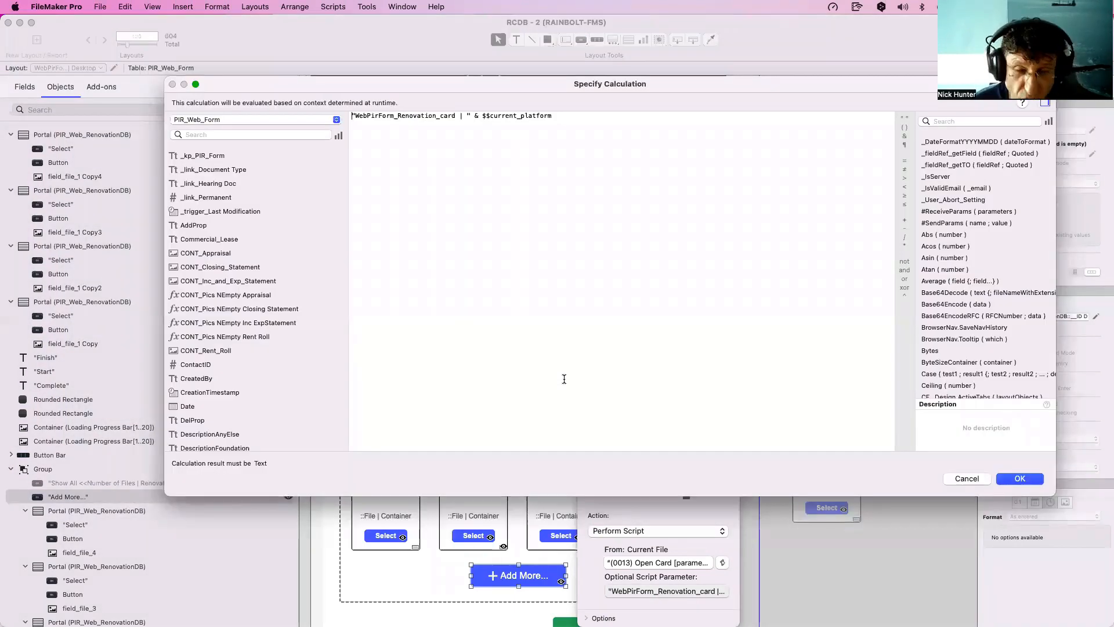
pyautogui.press('Escape')
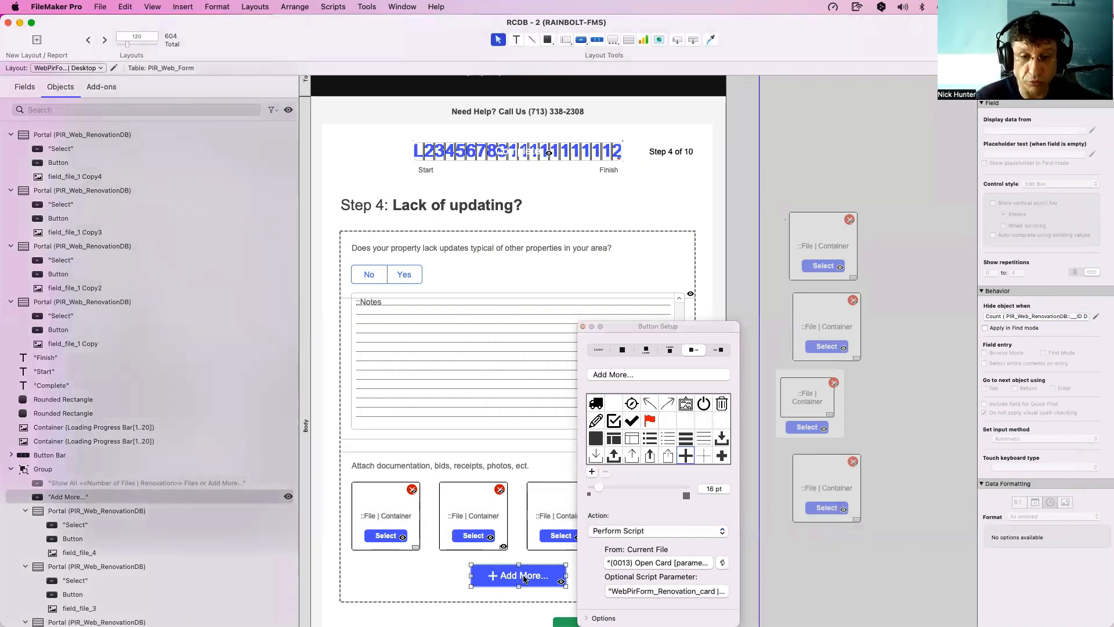
# Paste a copy of the Add More... button beside the original, check its script parameter, and remove the copy.
pyautogui.click(432, 573)
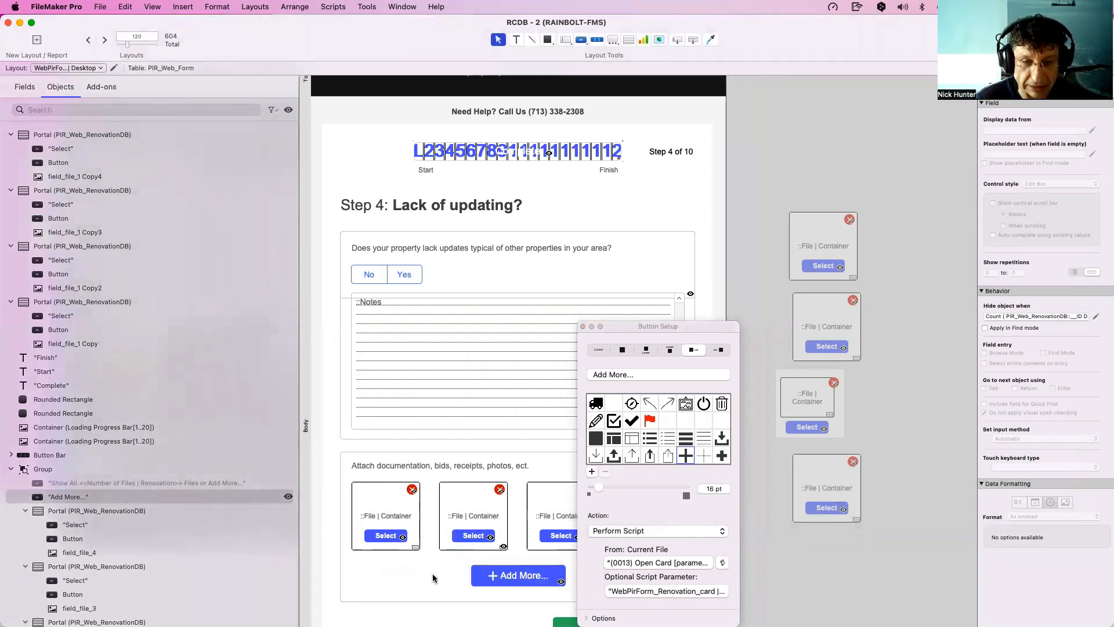
pyautogui.press('super+v')
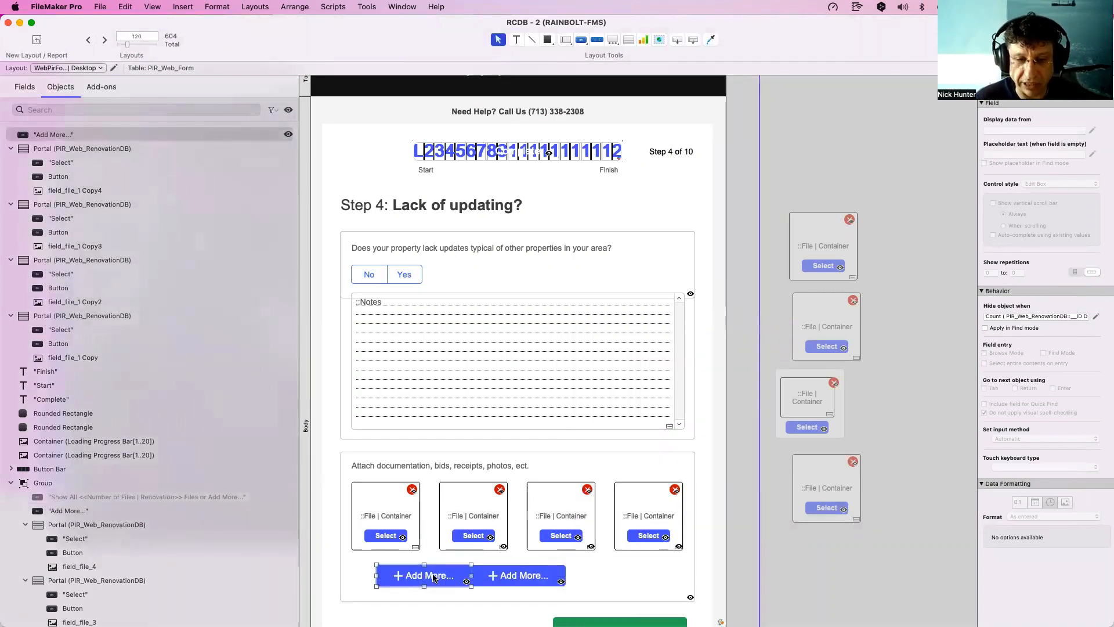
pyautogui.doubleClick(433, 576)
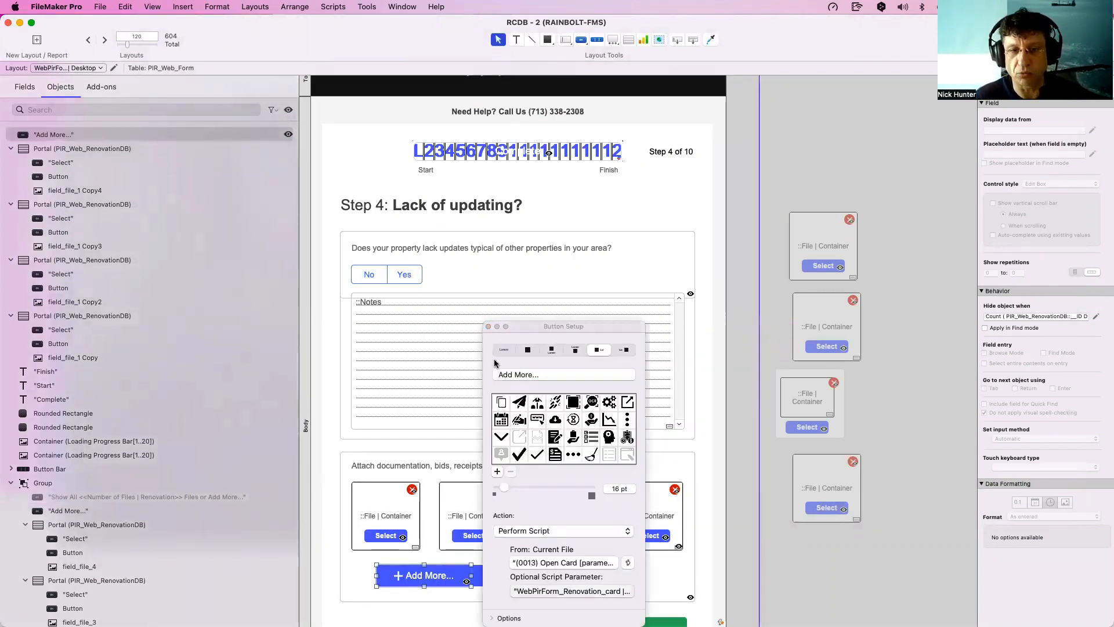
pyautogui.click(571, 591)
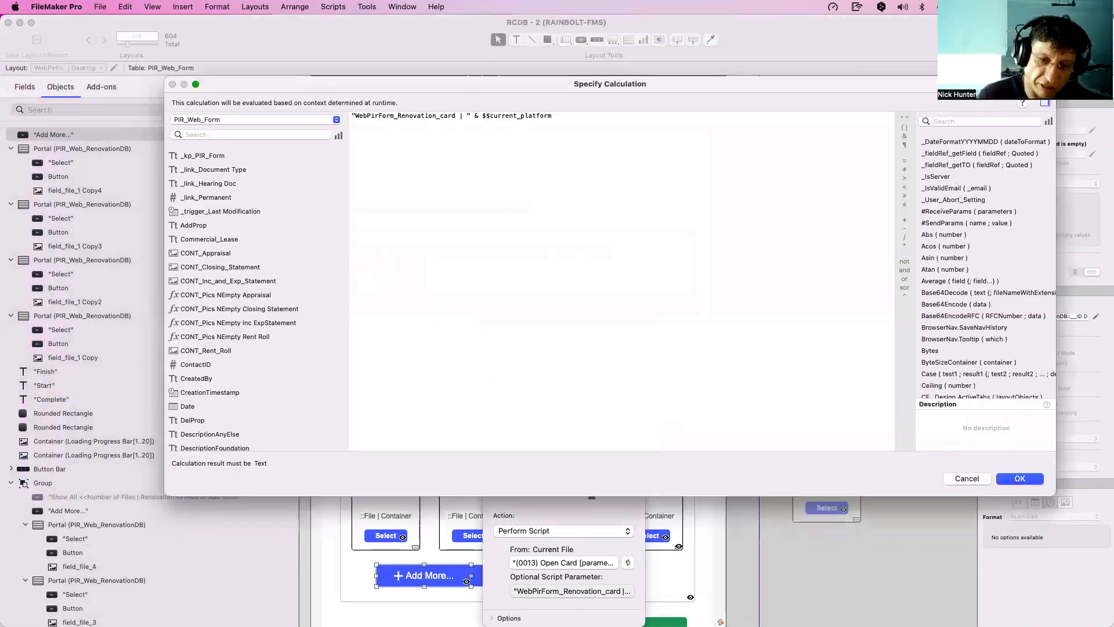
pyautogui.press('Escape')
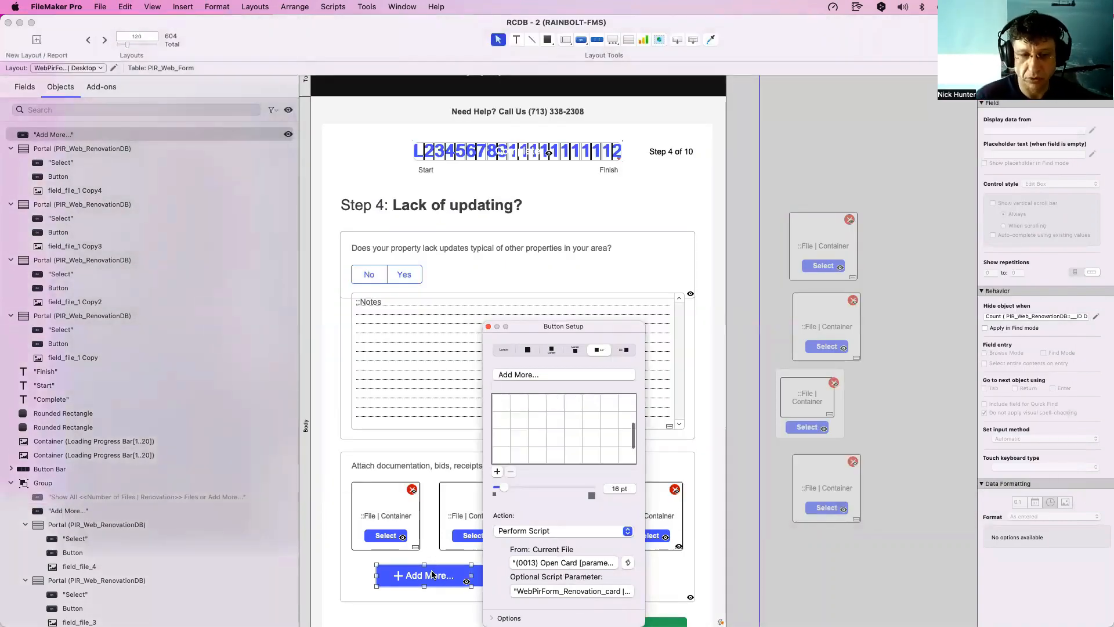
pyautogui.click(532, 325)
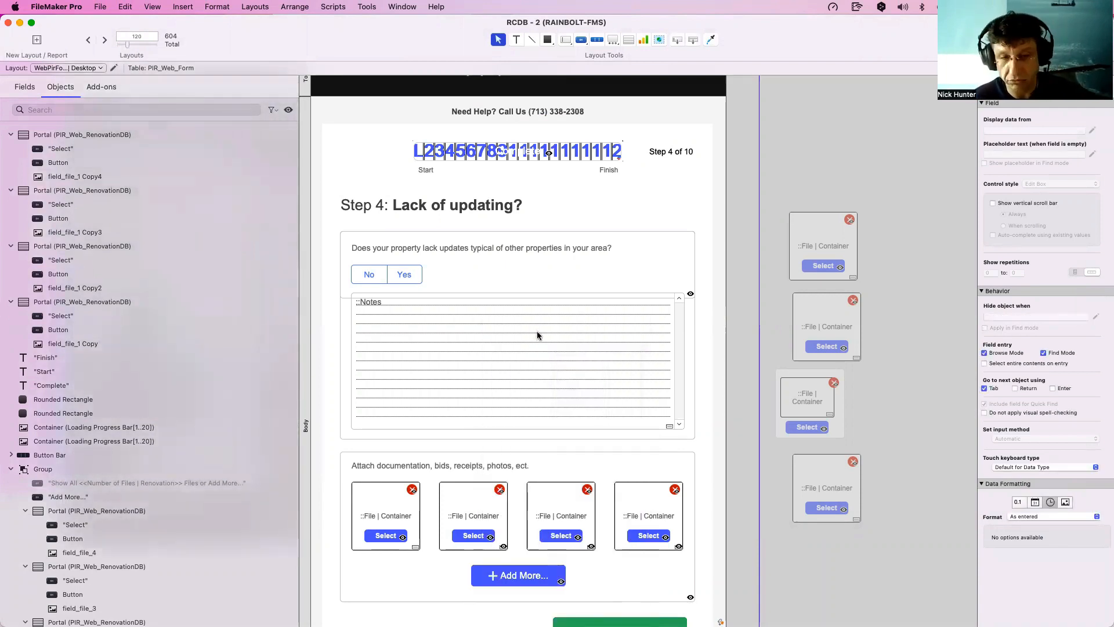
# Hide the grouped Add More... button on the layout canvas and reveal the Show All <<Number of Files | Renovation>> button.
pyautogui.click(528, 582)
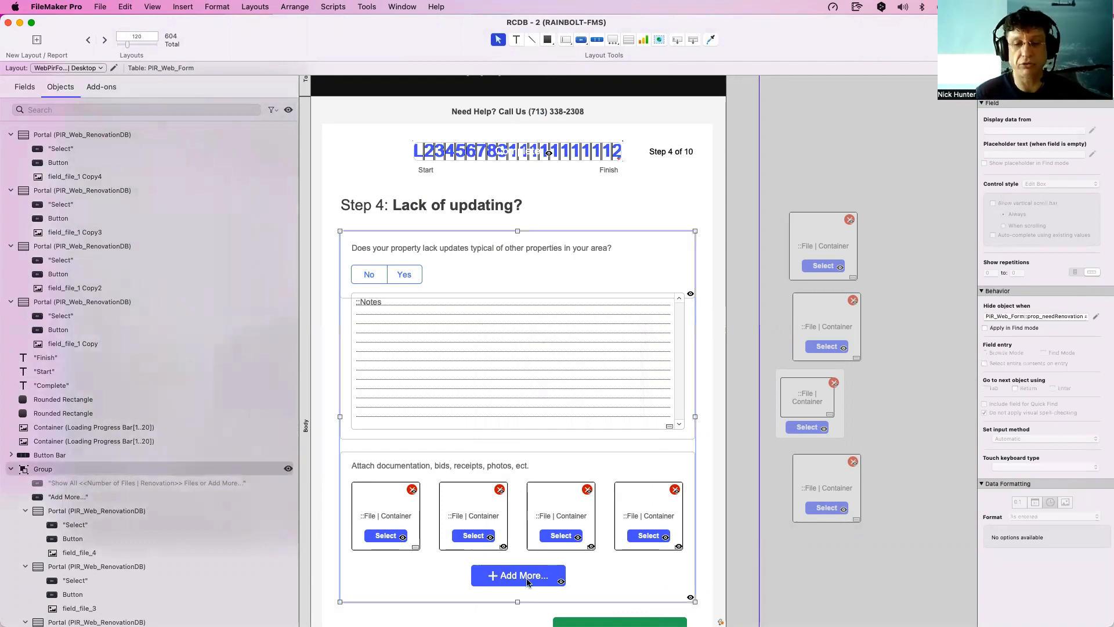
pyautogui.click(528, 582)
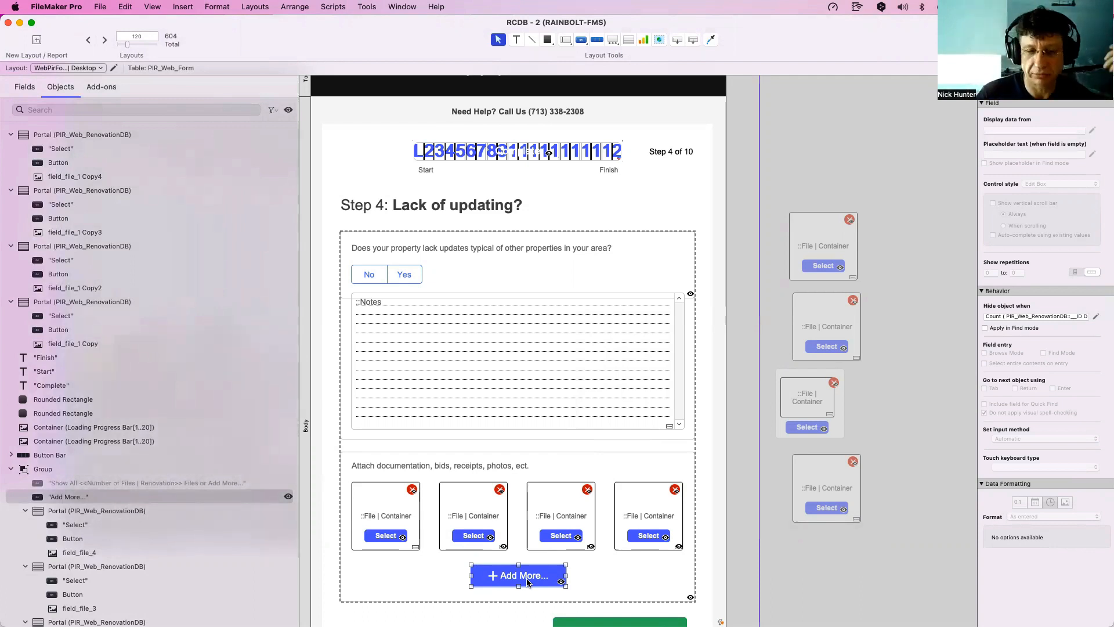
pyautogui.hscroll(3, 525, 580)
pyautogui.hscroll(-3, 522, 579)
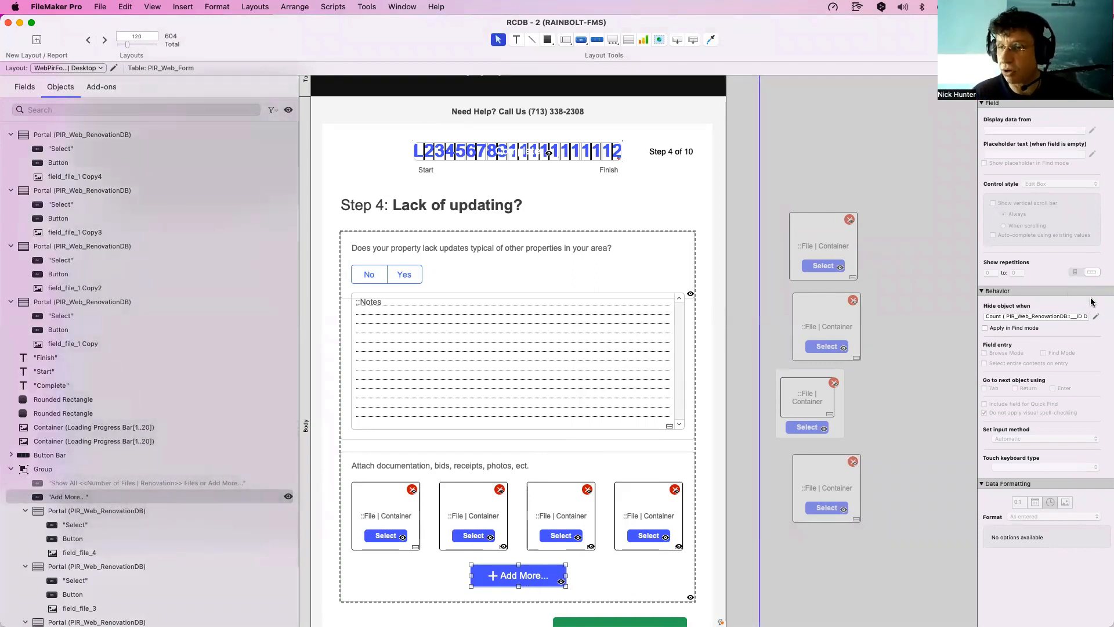
pyautogui.click(289, 496)
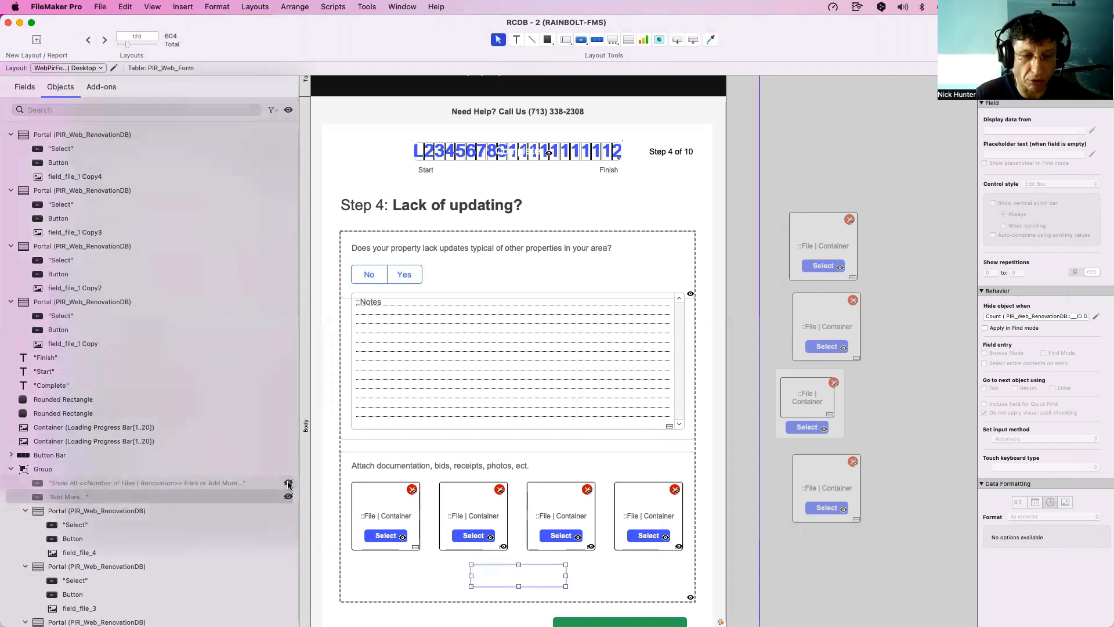
pyautogui.click(288, 482)
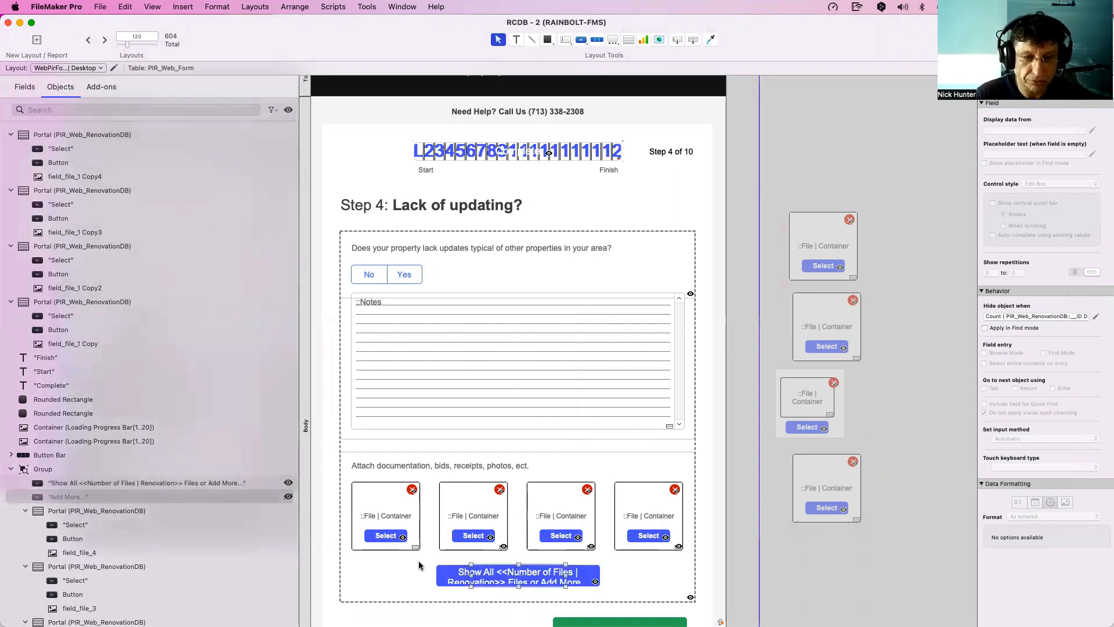
# Inspect the Show All... button's hide condition and preview the Step 4 form in Browse mode.
pyautogui.click(475, 576)
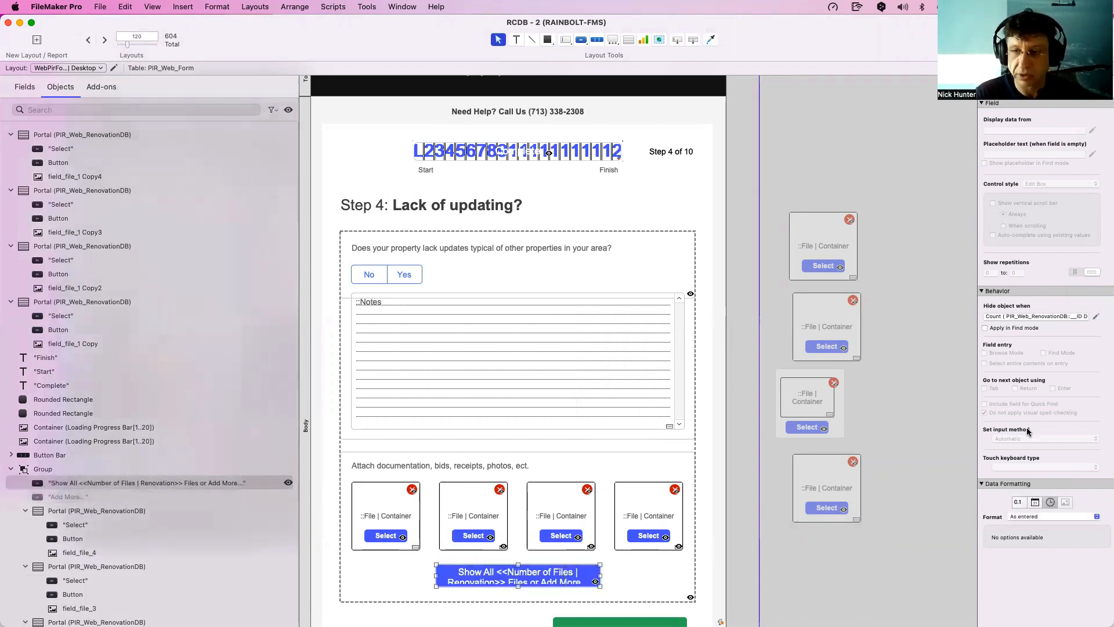
pyautogui.click(1094, 316)
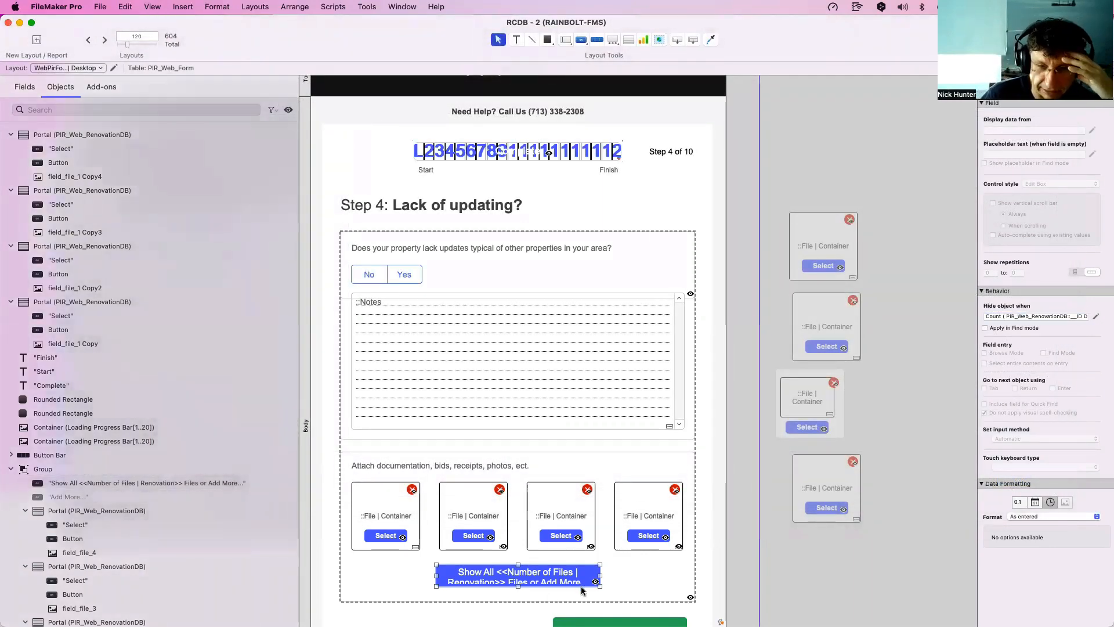
pyautogui.press('super+b')
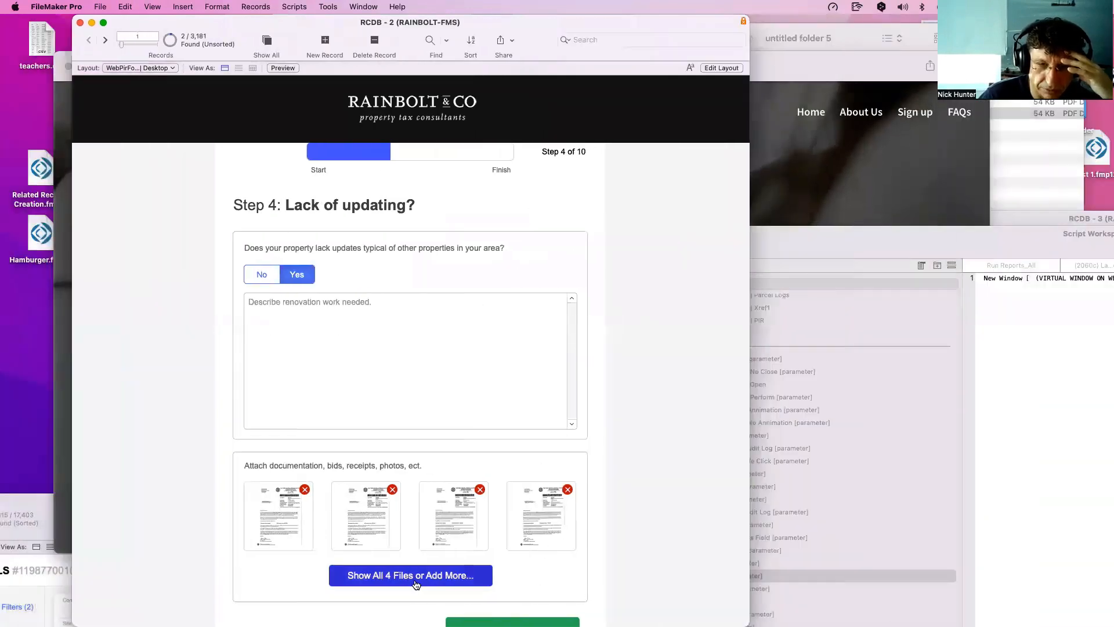
# Set the Show All... button's hide condition to Count ( PIR_Web_RenovationDB::__ID Document ) ≤ 4 in Layout mode.
pyautogui.press('super+l')
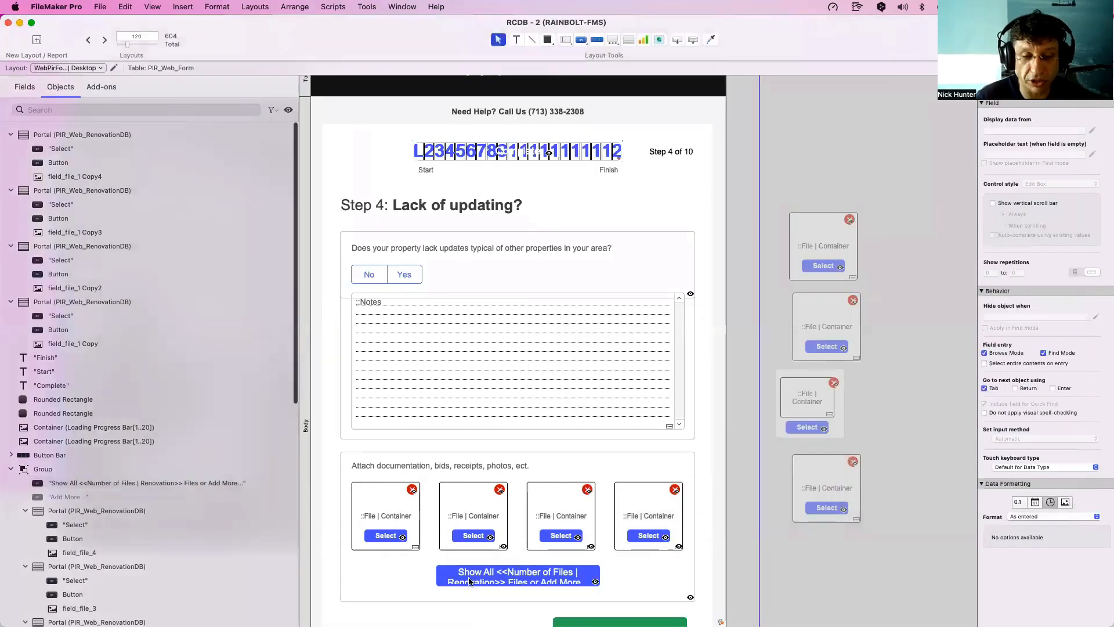
pyautogui.click(554, 578)
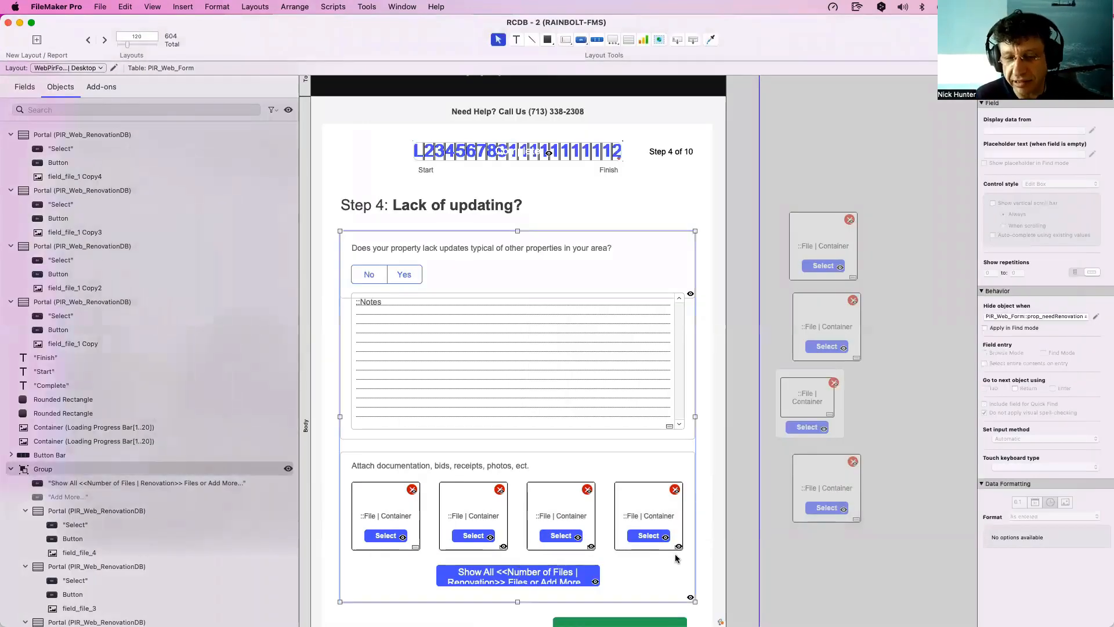
pyautogui.doubleClick(562, 578)
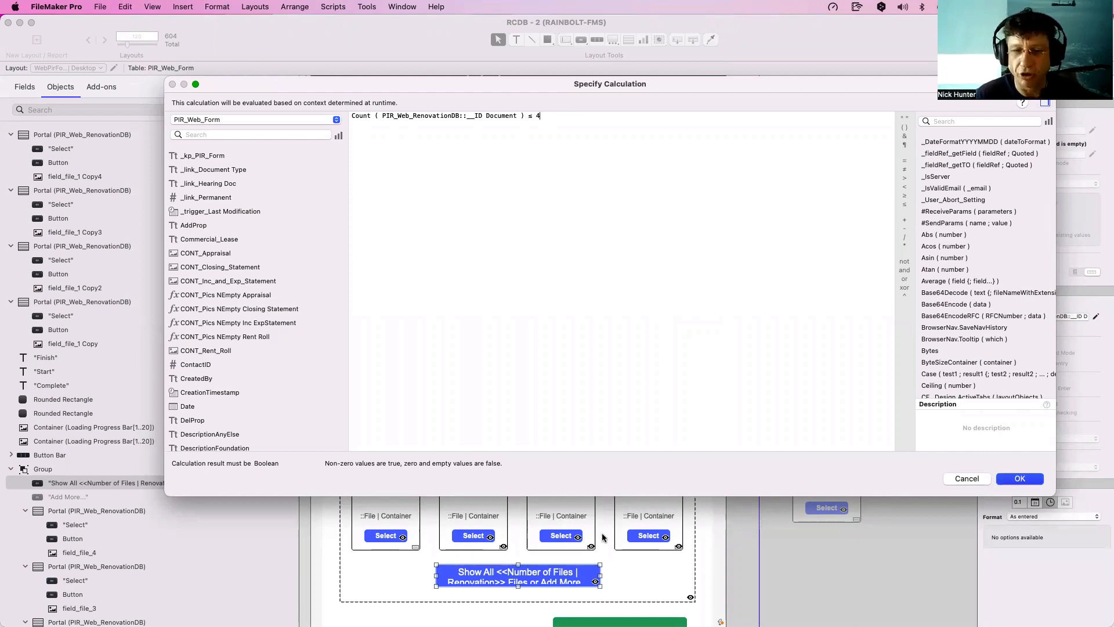
pyautogui.press('Return')
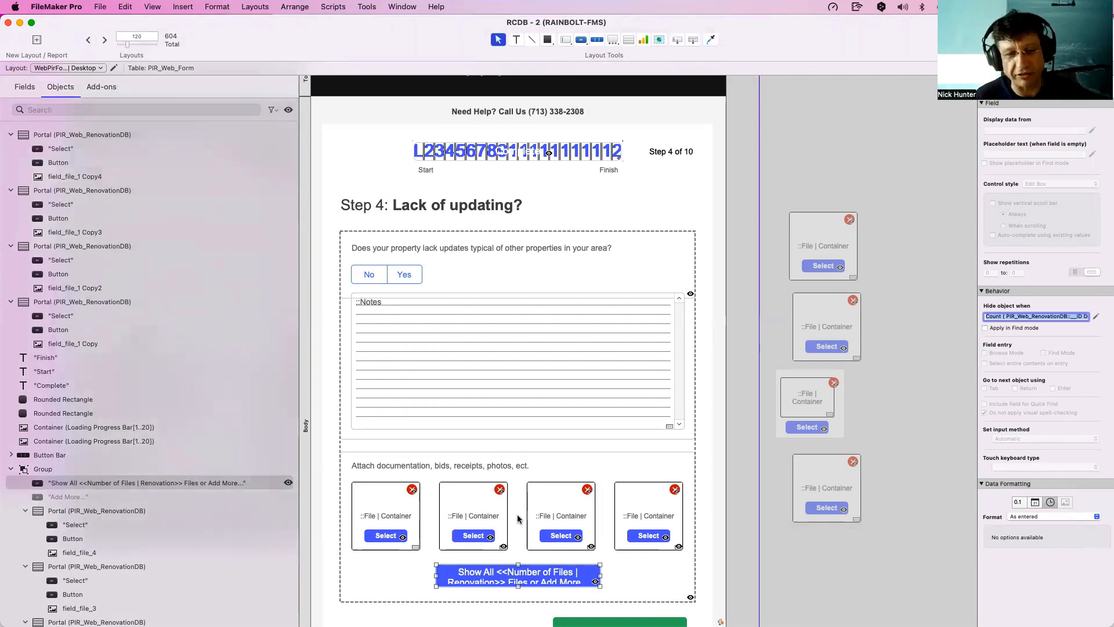
pyautogui.click(536, 582)
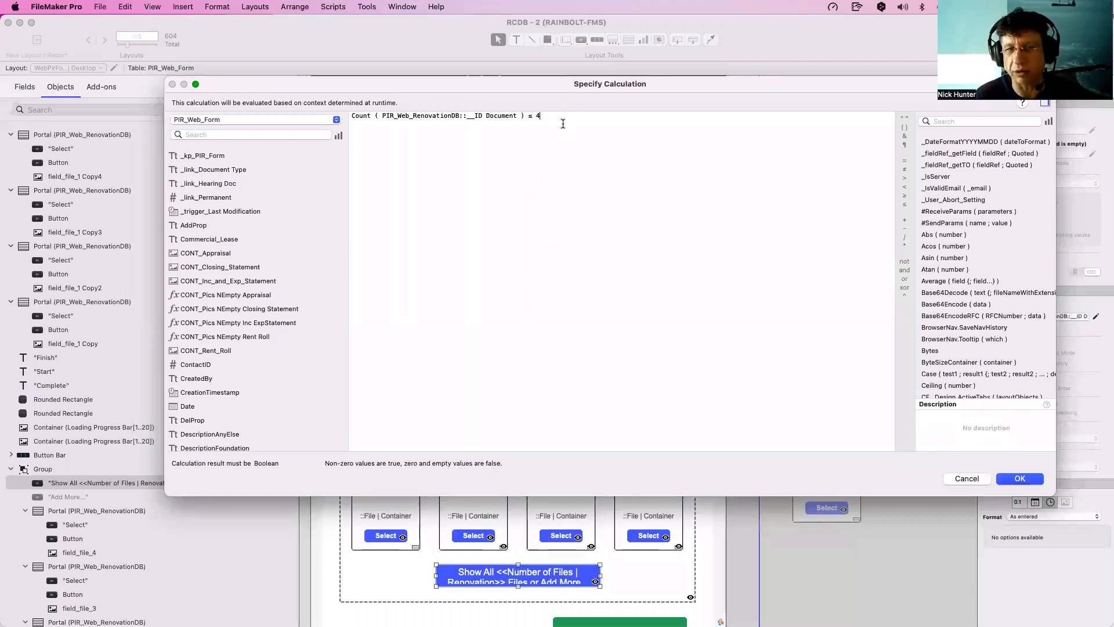
pyautogui.press('Return')
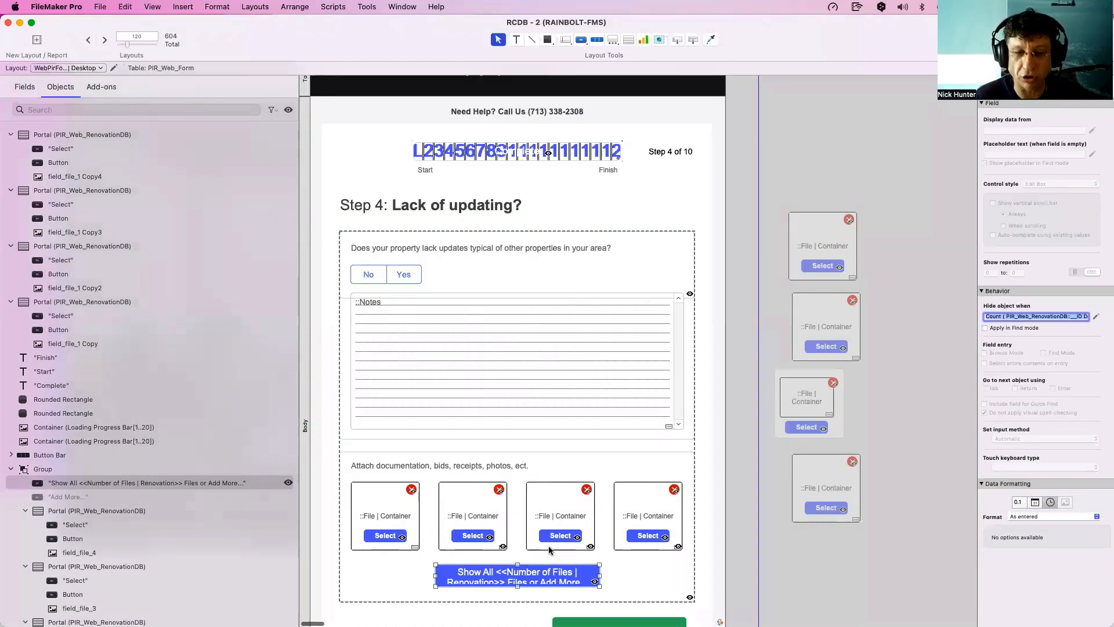
# Test the Add More... button on the Step 4 form in Browse mode by opening the Renovation Document List card.
pyautogui.click(550, 576)
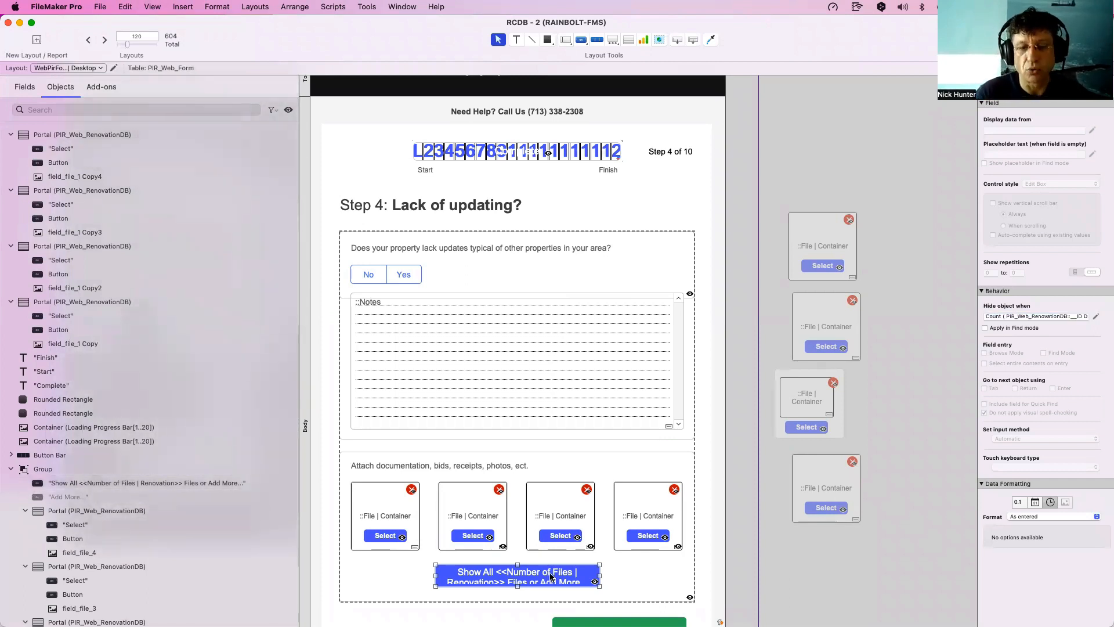
pyautogui.press('super+b')
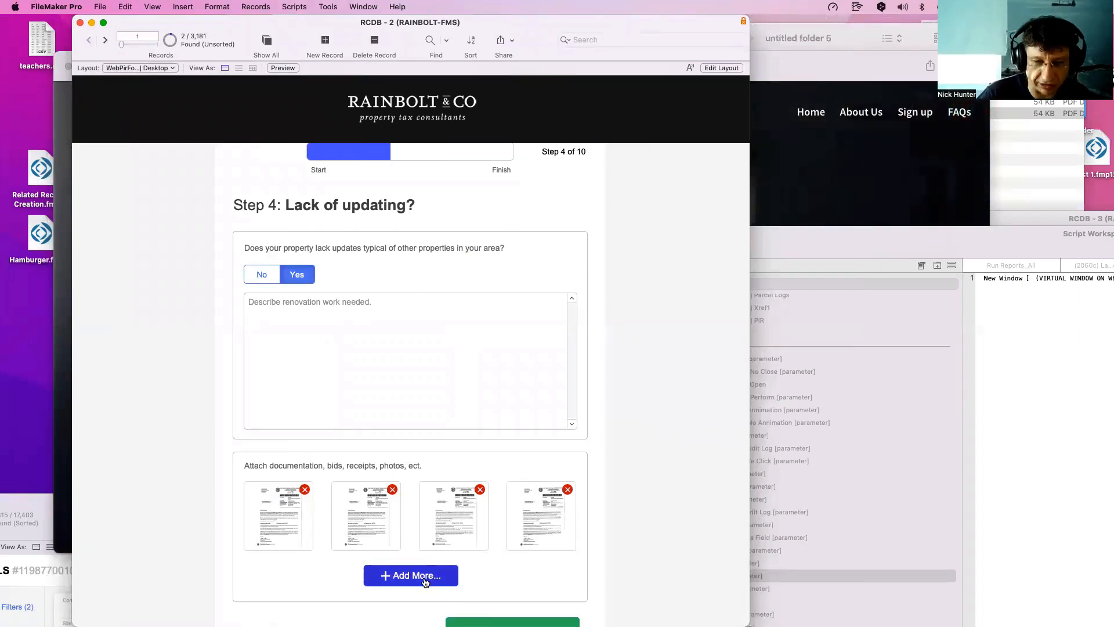
pyautogui.click(424, 577)
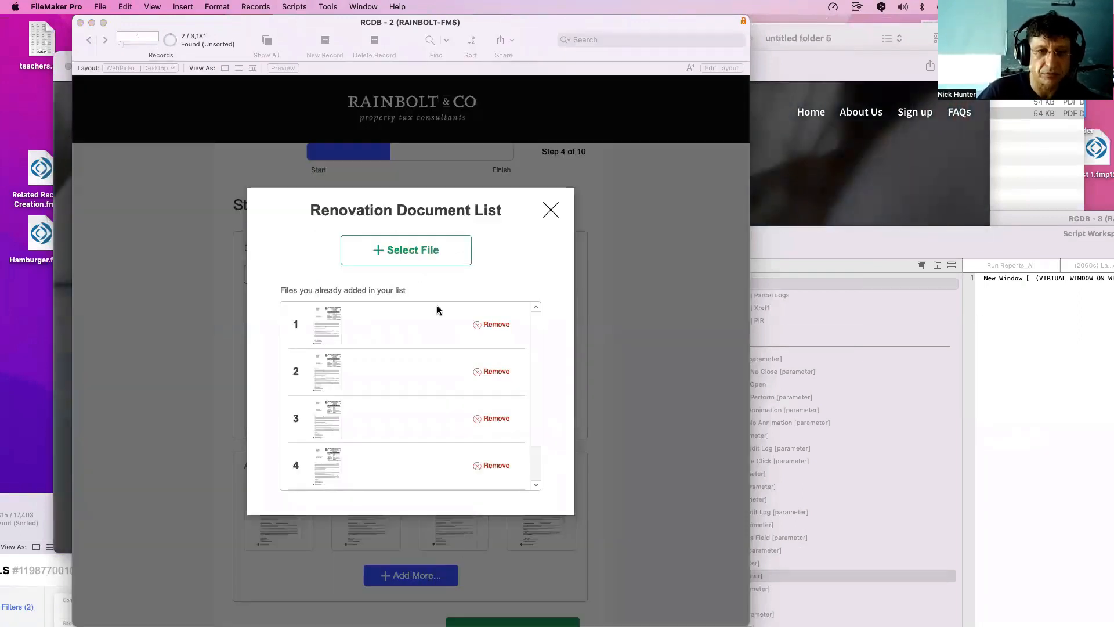
# Add another file to the Renovation Document List card and close the card to return to the Step 4 form.
pyautogui.click(427, 262)
pyautogui.doubleClick(419, 189)
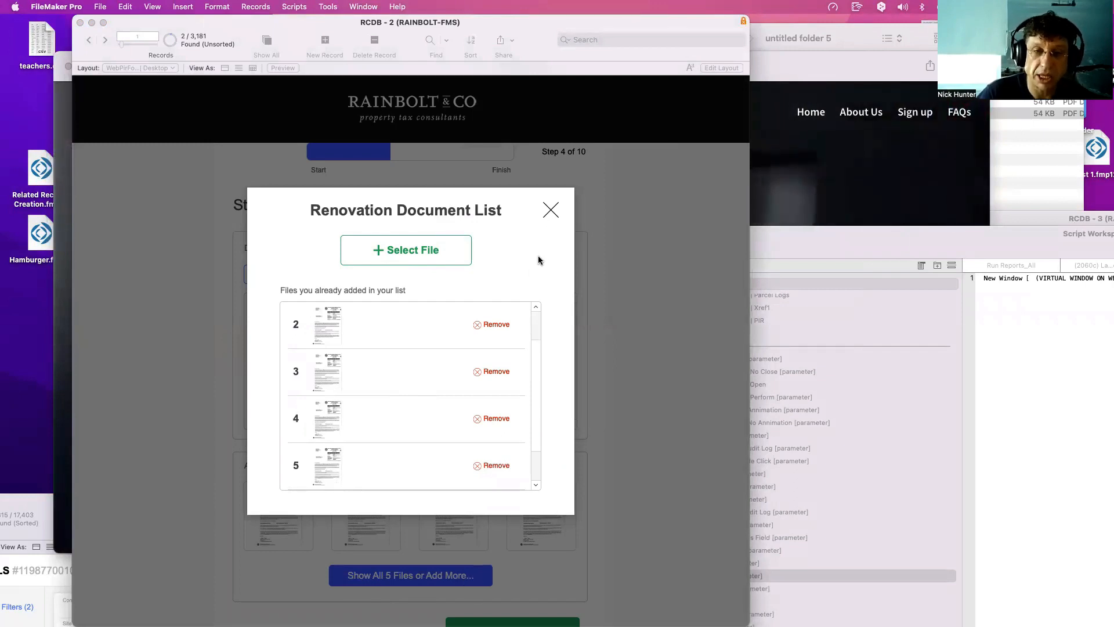
pyautogui.click(550, 210)
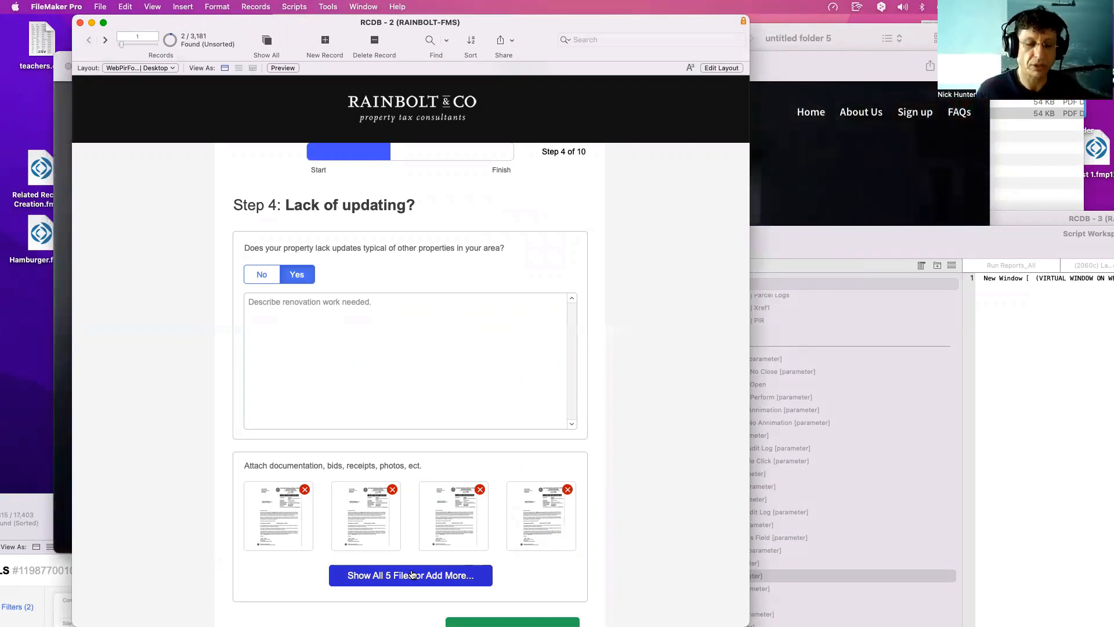
pyautogui.scroll(1, 408, 575)
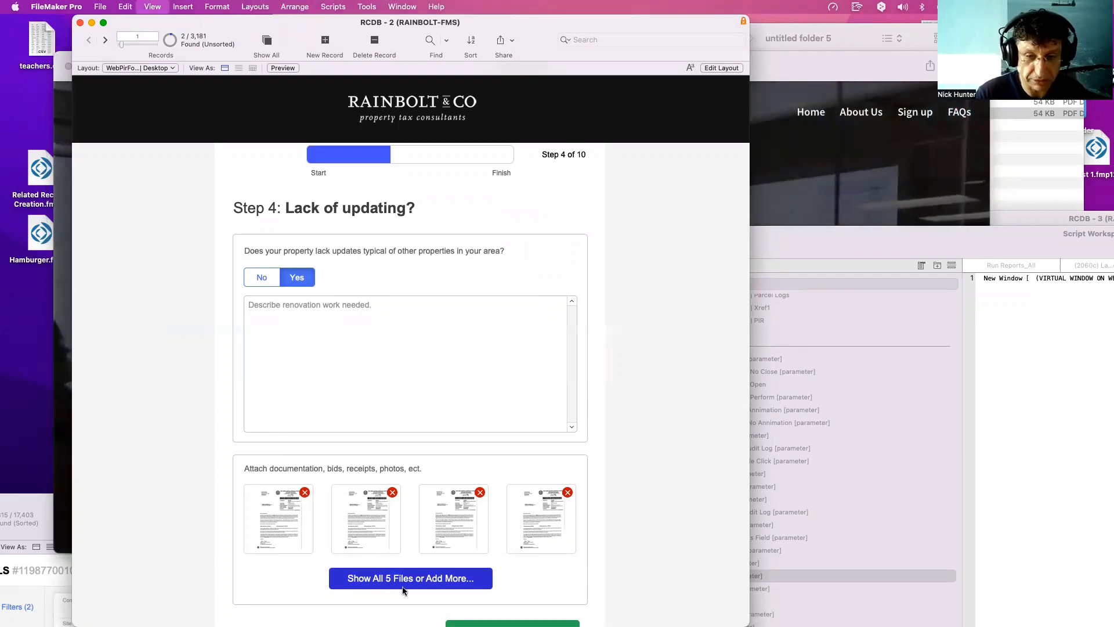
# Inspect the Show All... button's Open Card script and its script parameter calculation in Layout mode.
pyautogui.press('super+l')
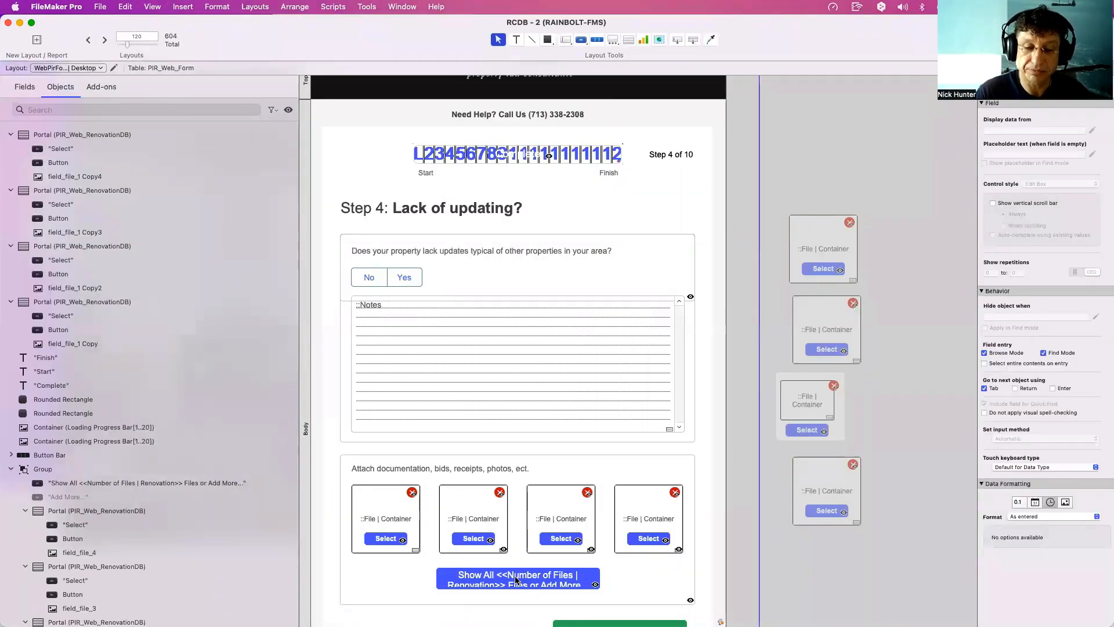
pyautogui.click(515, 578)
pyautogui.doubleClick(516, 579)
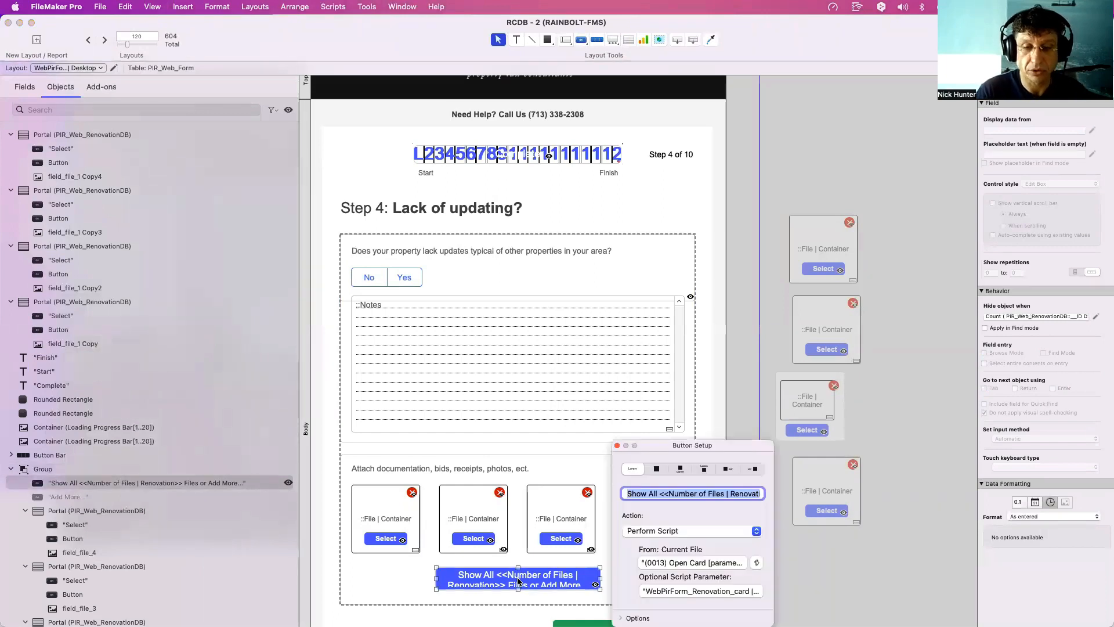
pyautogui.click(693, 565)
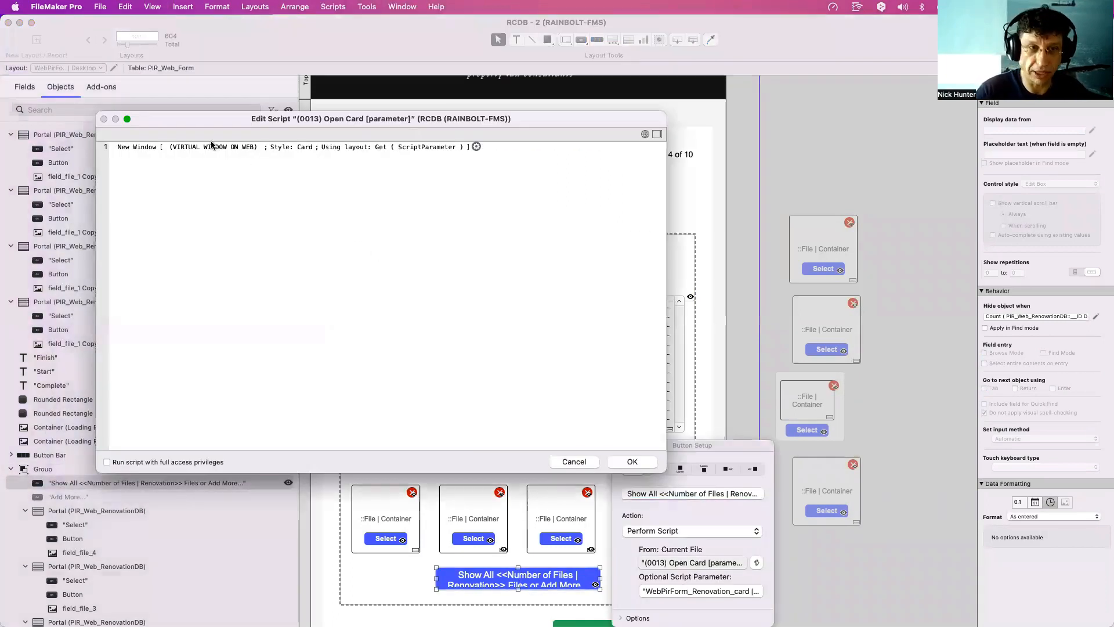
pyautogui.press('Escape')
pyautogui.click(722, 597)
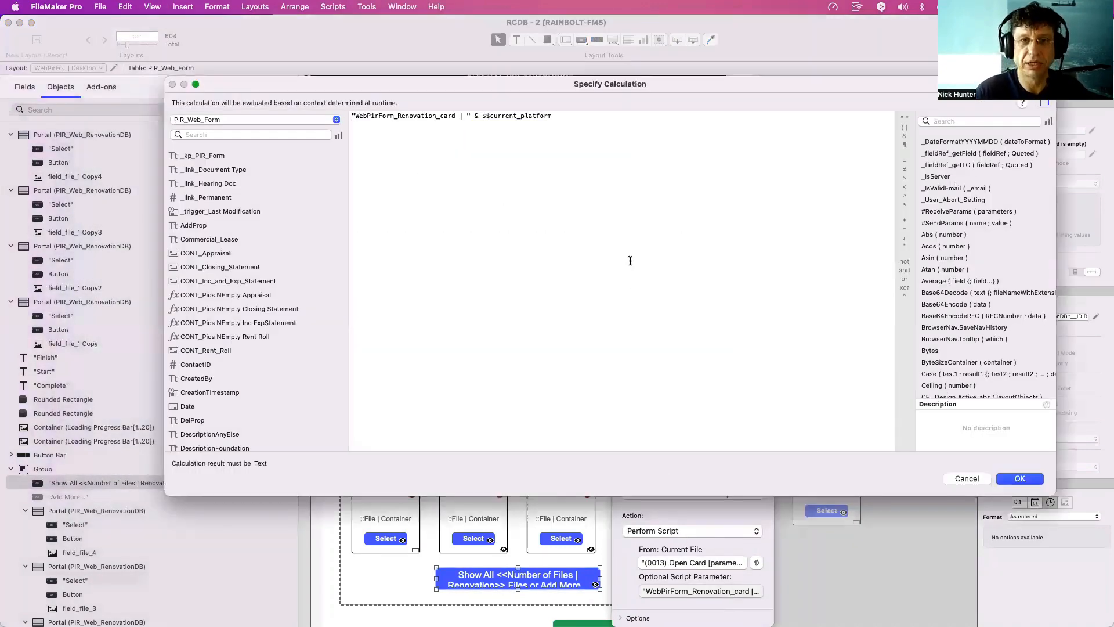
pyautogui.press('Escape')
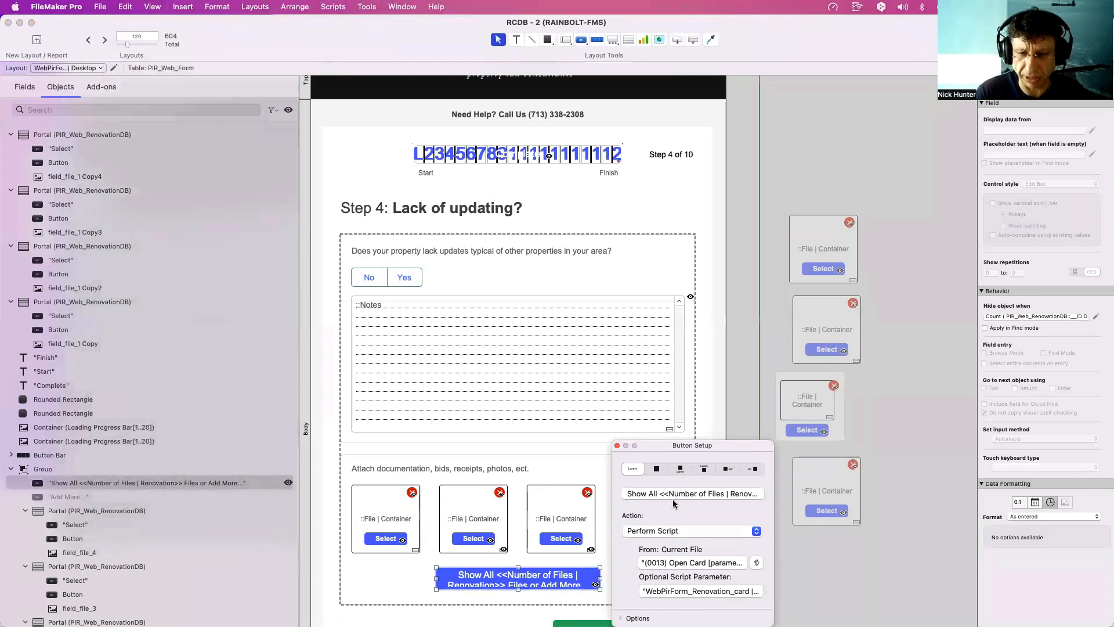
# Review the full label text of the Show All... button in its button setup and close the setup.
pyautogui.click(666, 494)
pyautogui.moveTo(659, 496); pyautogui.dragTo(765, 498)
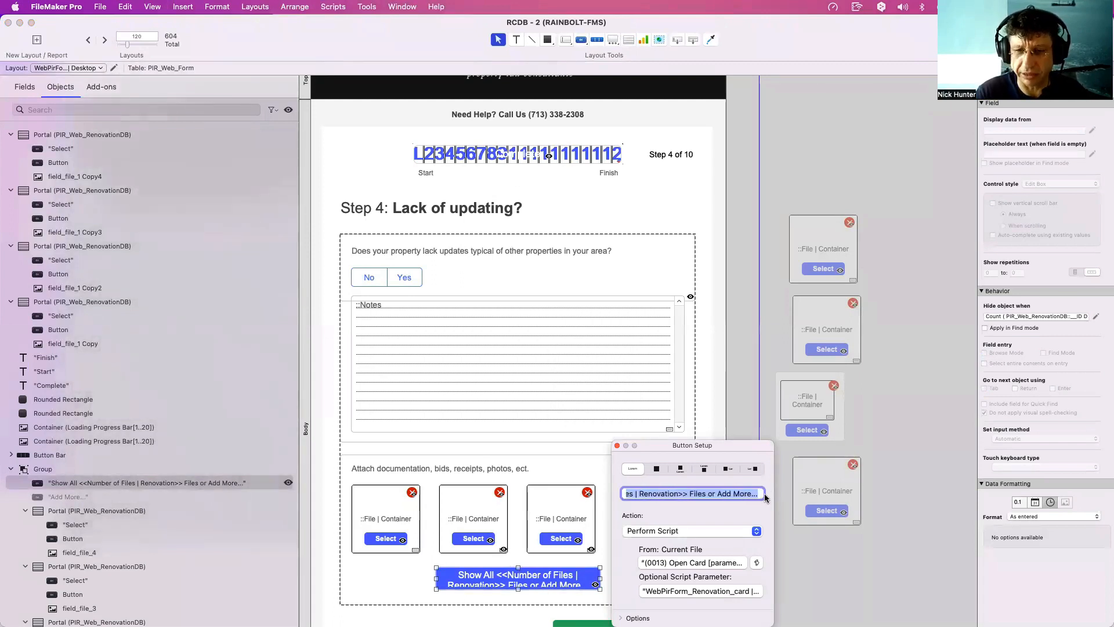
pyautogui.click(515, 579)
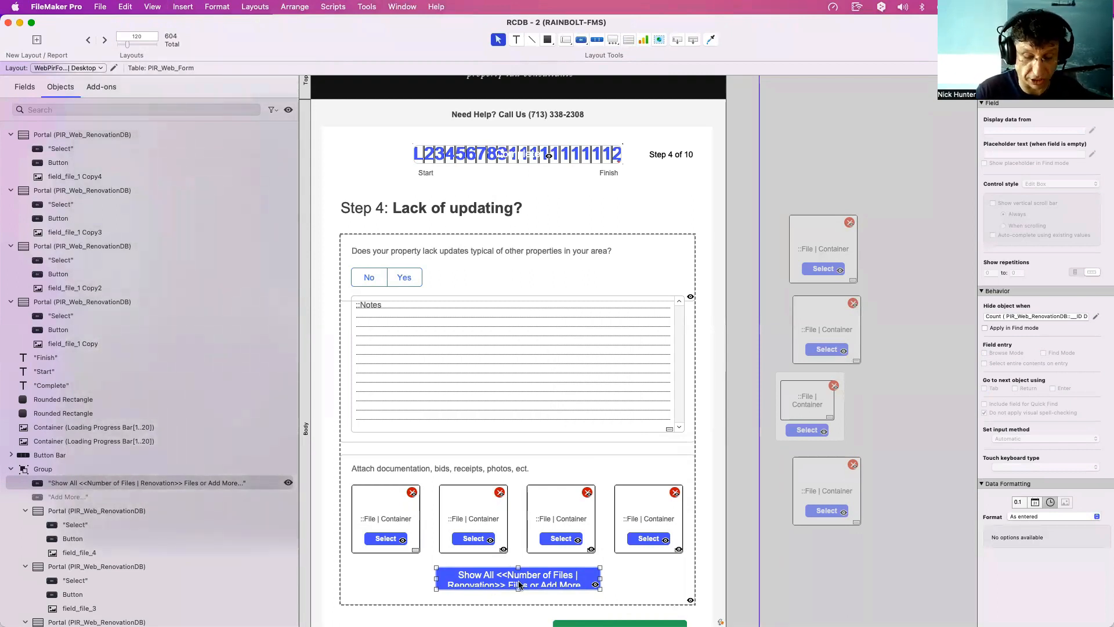
# Open the WebPirForm_Renovation_card | Desktop layout in a separate window in Layout mode and close the layout manager.
pyautogui.press('super+shift+l')
pyautogui.scroll(-10, 450, 432)
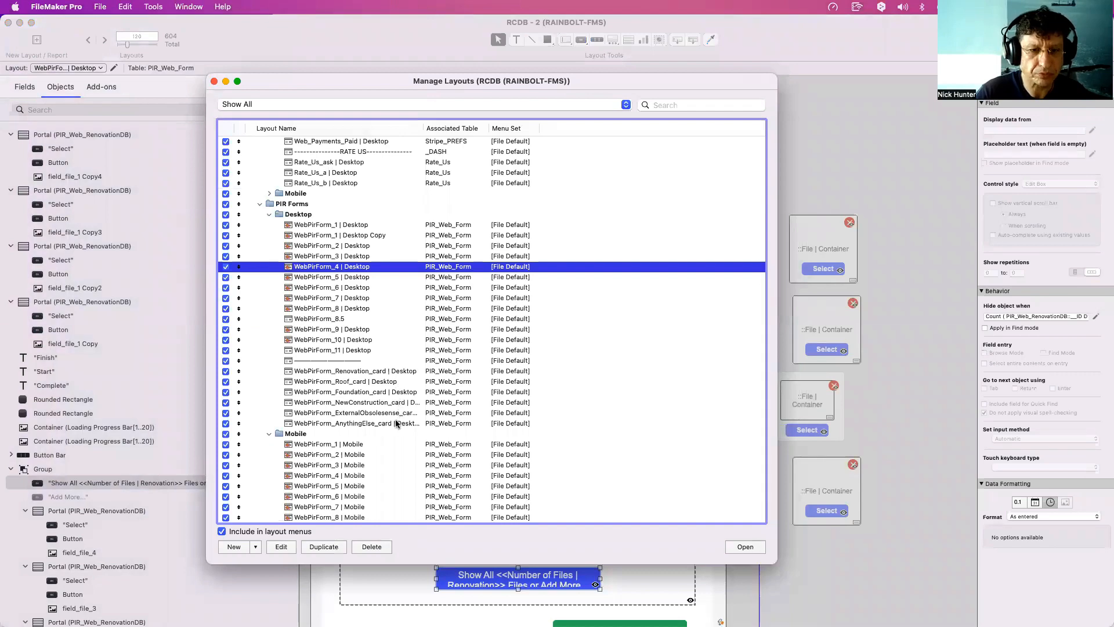
pyautogui.click(382, 373)
pyautogui.click(745, 546)
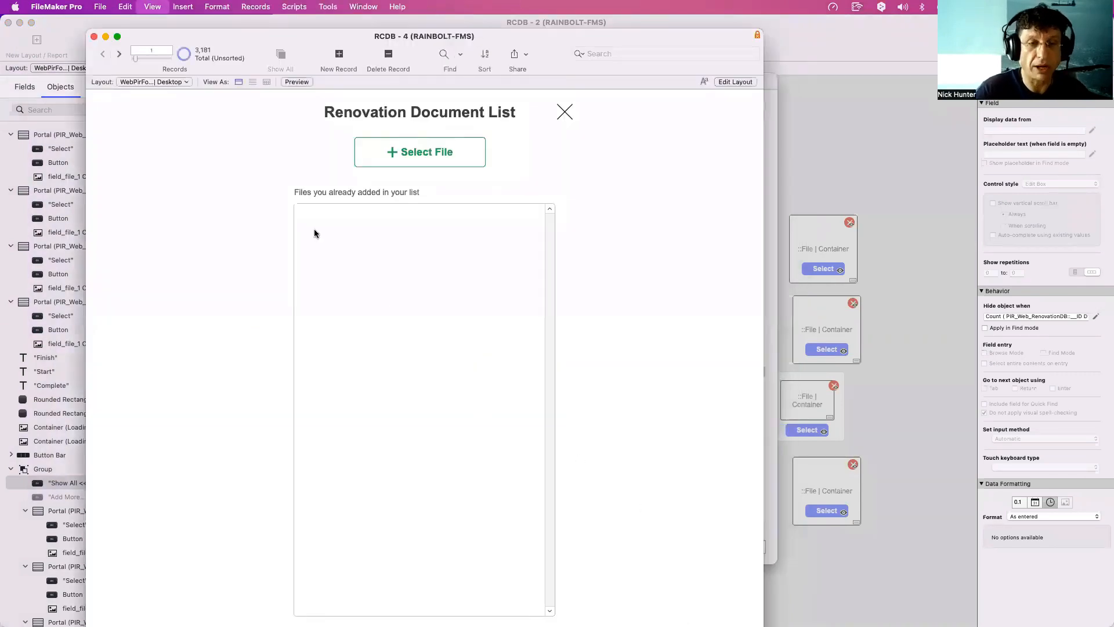
pyautogui.press('super+l')
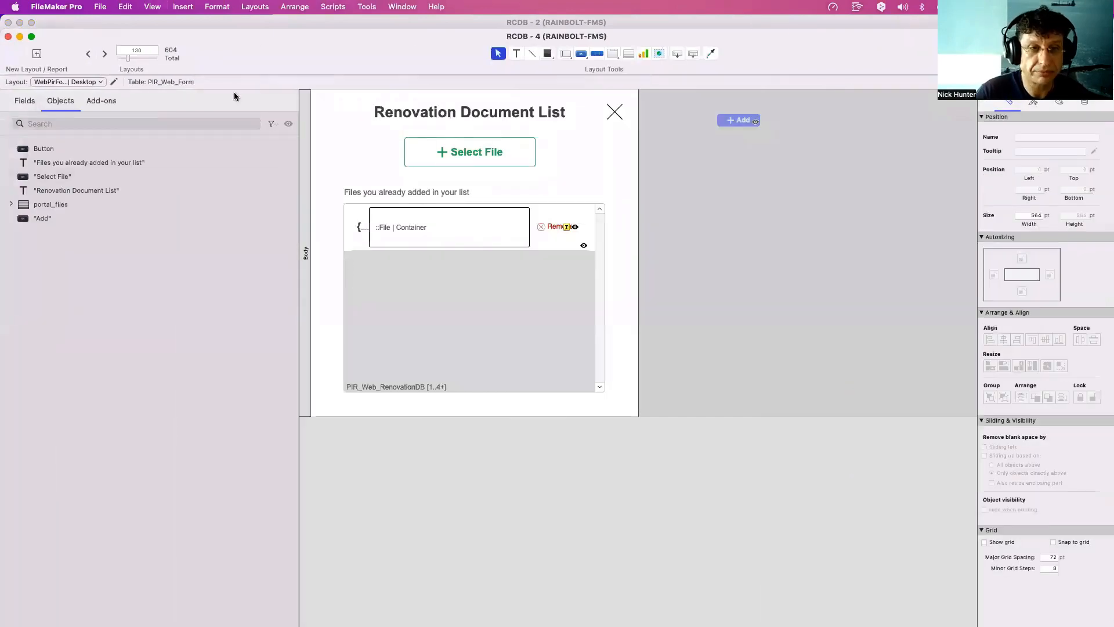
pyautogui.moveTo(199, 59); pyautogui.dragTo(781, 207)
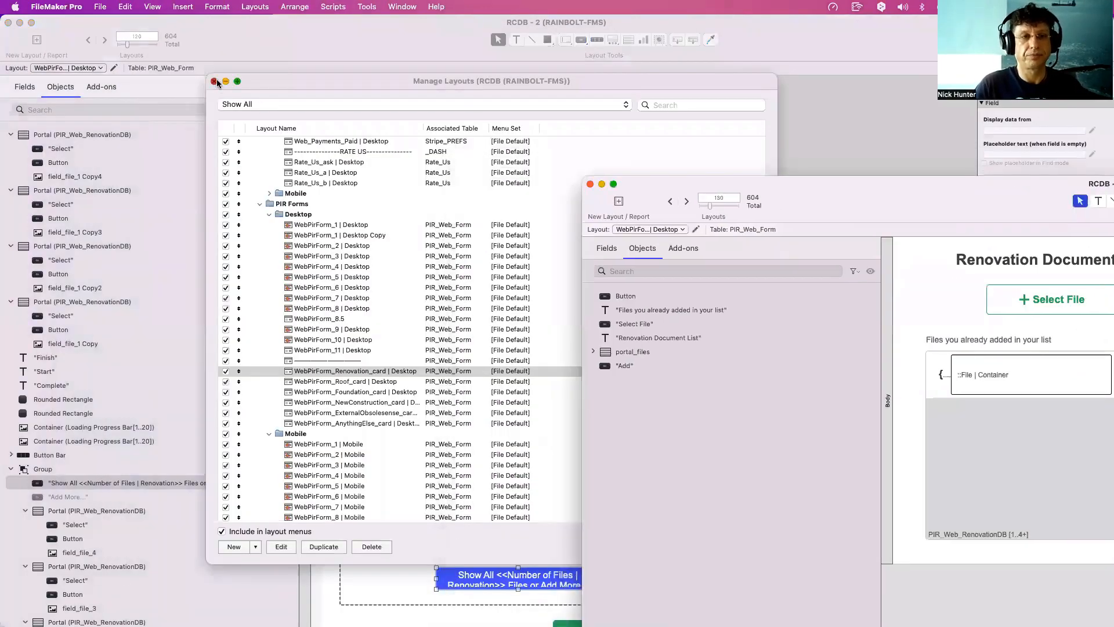
pyautogui.click(215, 81)
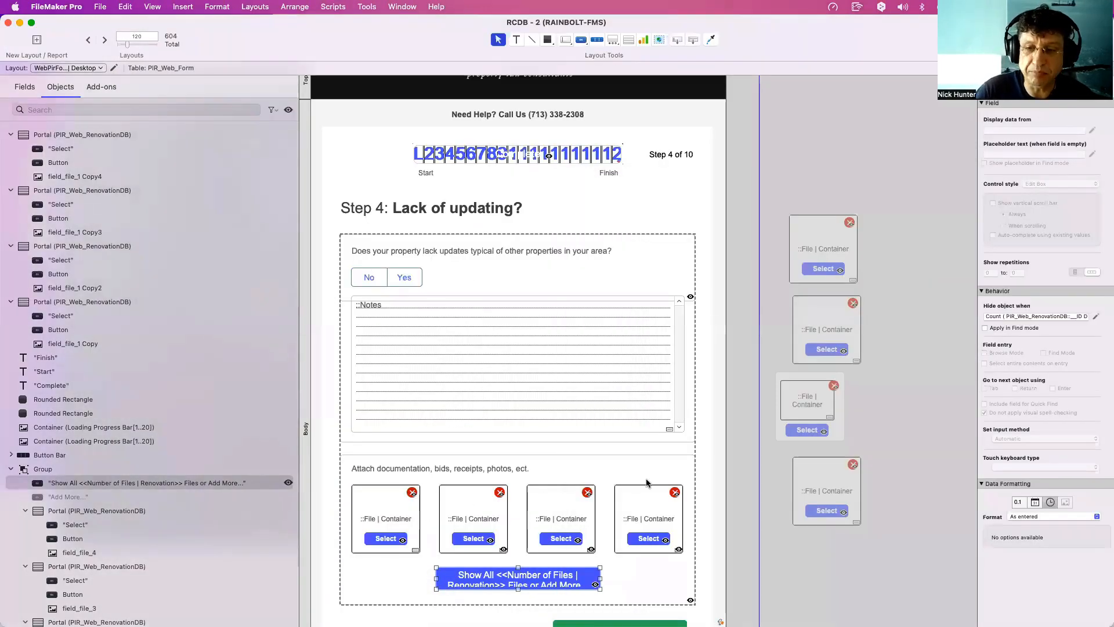
# Arrange the Step 4 form and Renovation Document List layout windows to compare their base tables and the card's file portal.
pyautogui.click(486, 514)
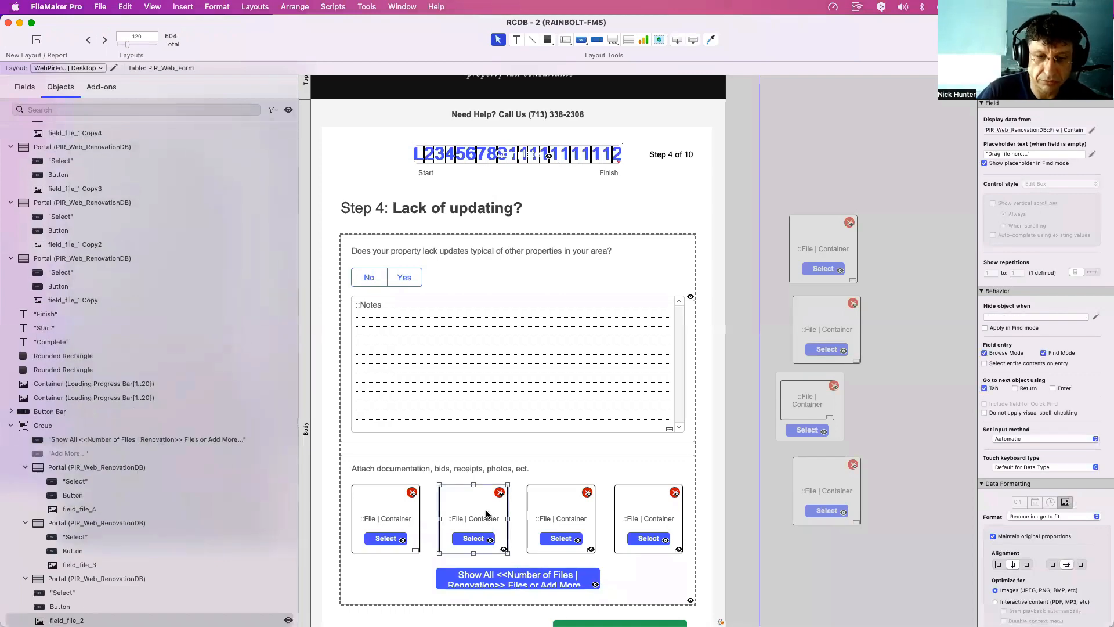
pyautogui.moveTo(892, 54); pyautogui.dragTo(670, 53)
pyautogui.moveTo(908, 199); pyautogui.dragTo(606, 193)
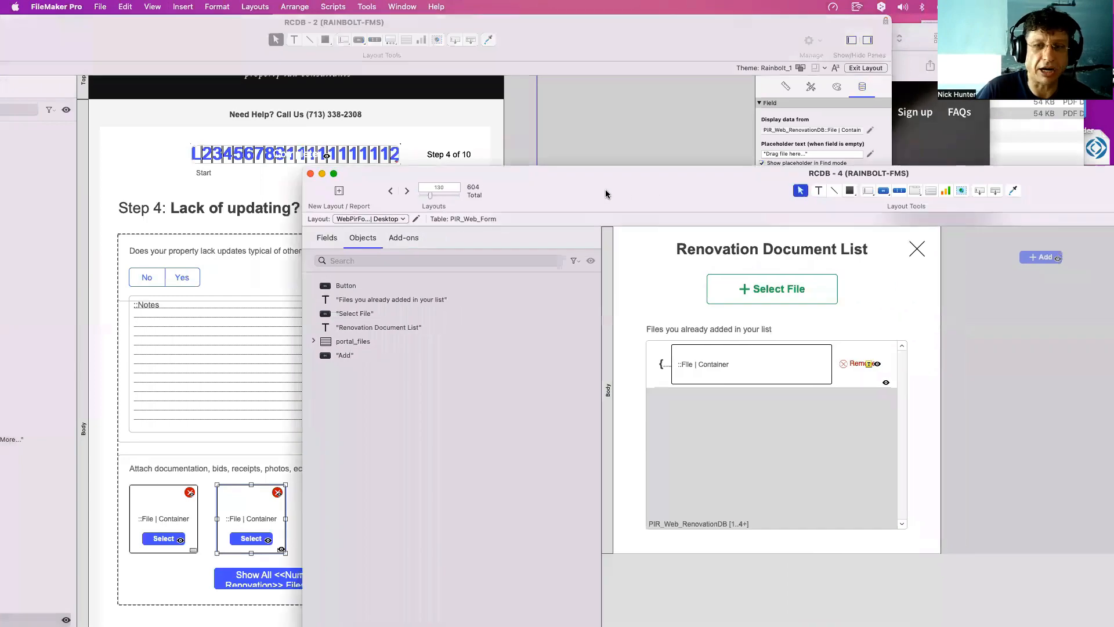
pyautogui.click(519, 162)
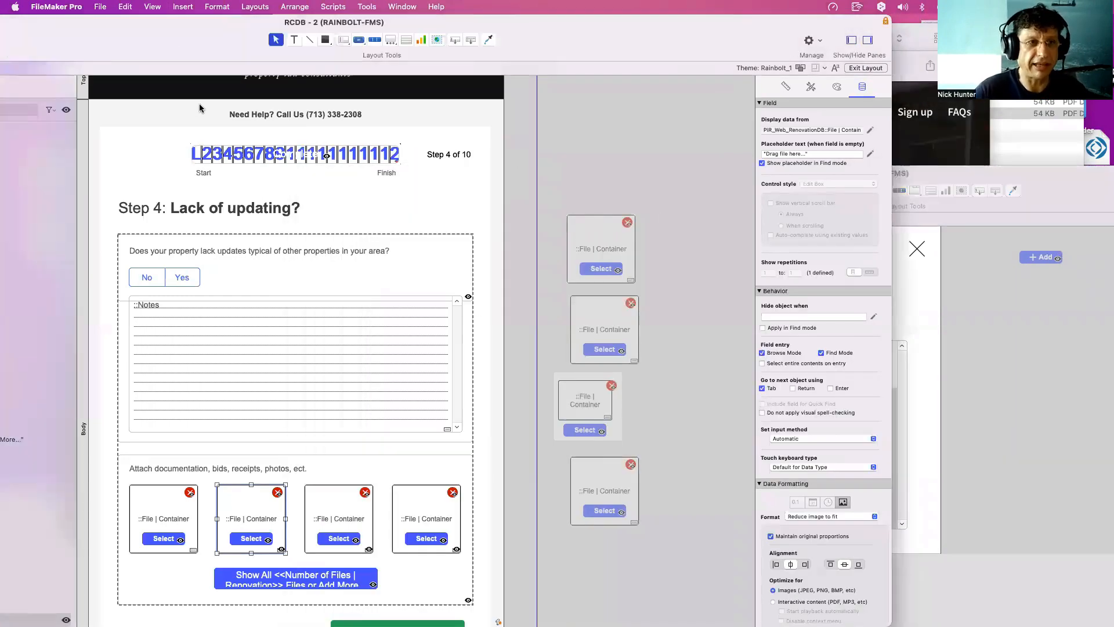
pyautogui.moveTo(178, 35); pyautogui.dragTo(388, 92)
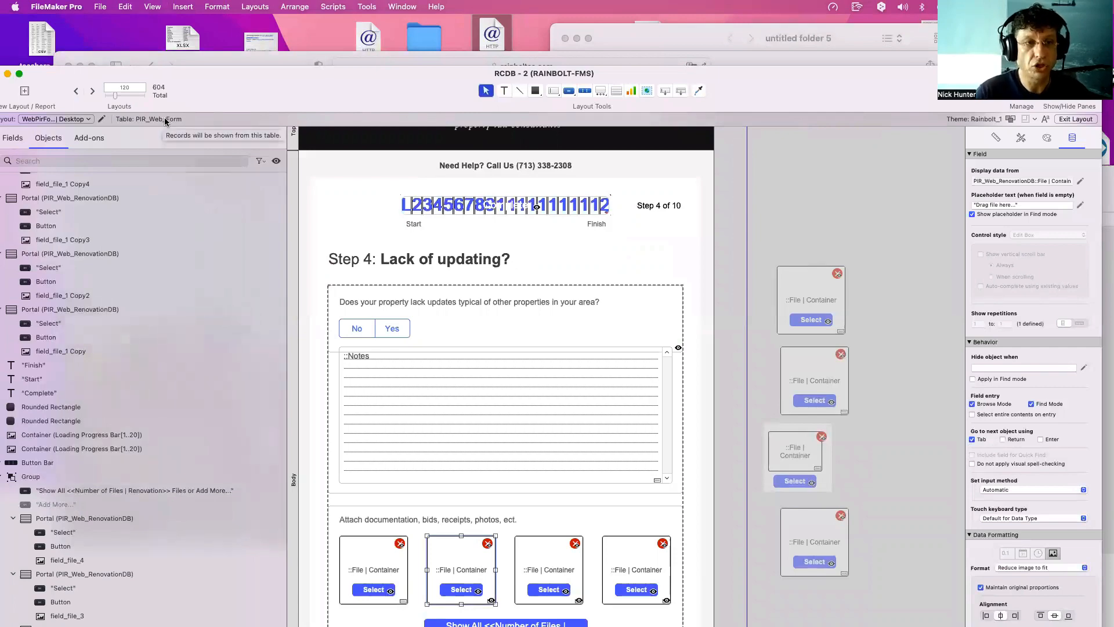
pyautogui.moveTo(312, 88); pyautogui.dragTo(266, 179)
pyautogui.click(1080, 273)
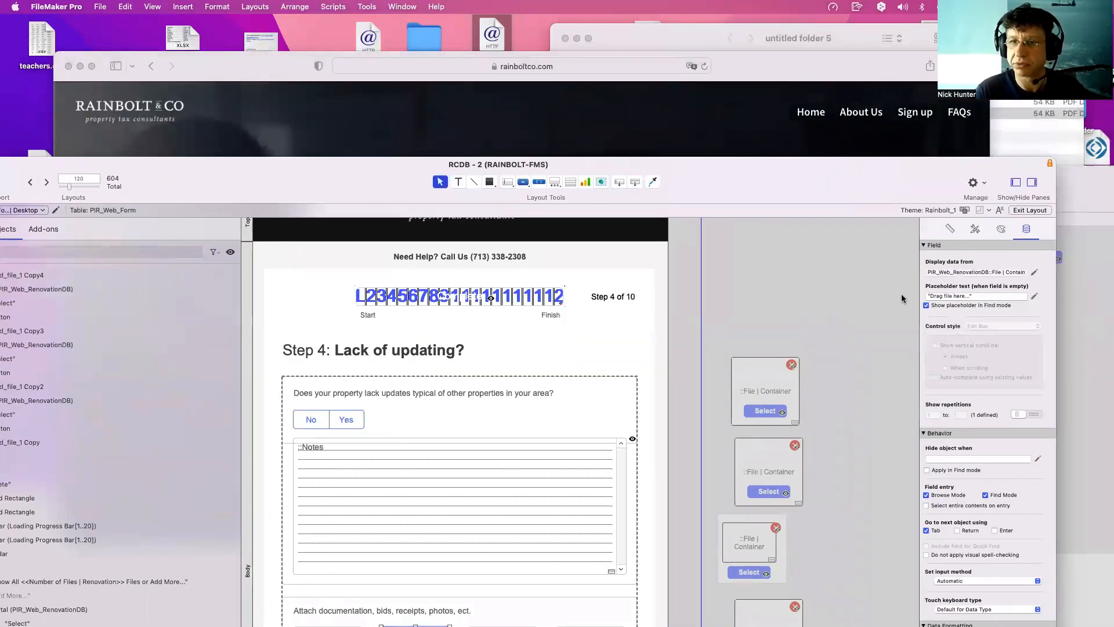
pyautogui.moveTo(685, 197); pyautogui.dragTo(485, 206)
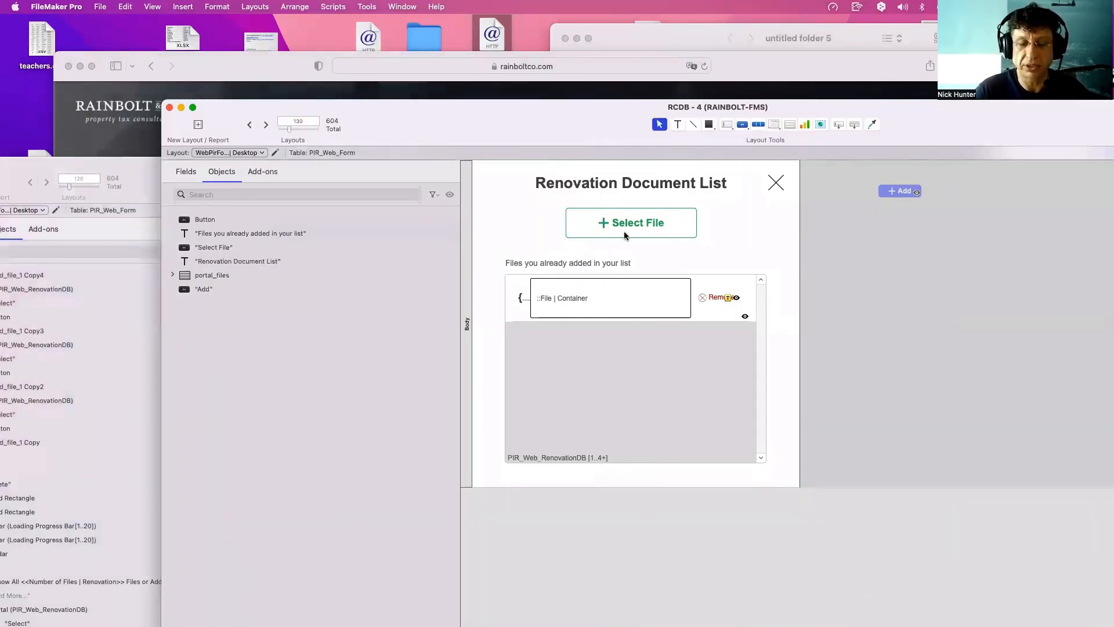
pyautogui.click(593, 361)
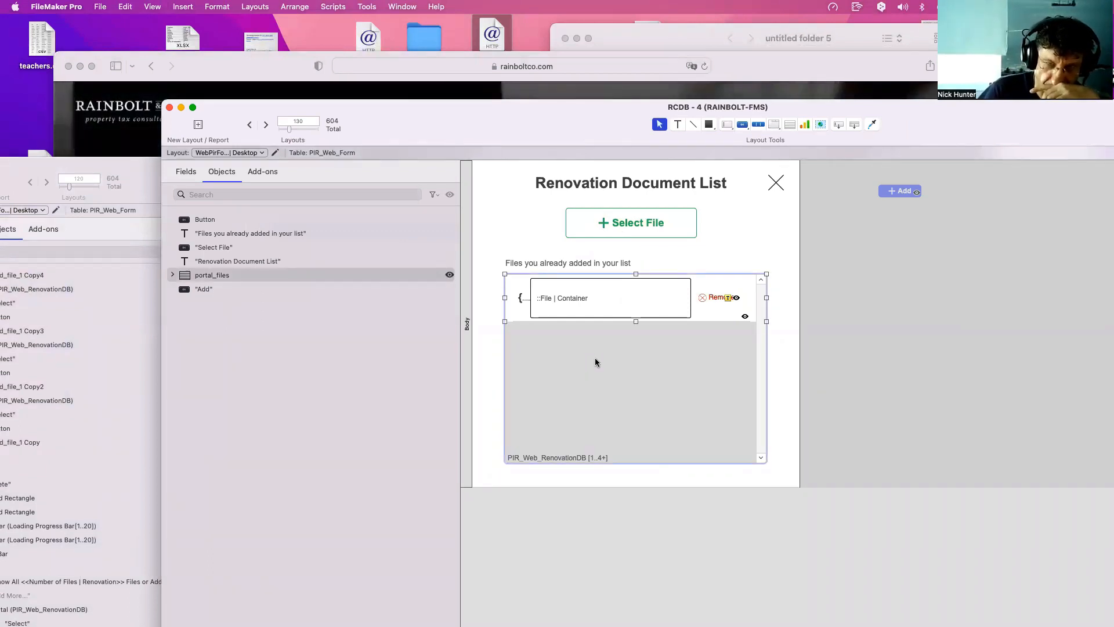
# Examine the separate PIR_Web_RenovationDB portals and their Select buttons and file containers on the Step 4 form layout.
pyautogui.moveTo(392, 128); pyautogui.dragTo(653, 160)
pyautogui.click(301, 404)
pyautogui.scroll(-8, 305, 408)
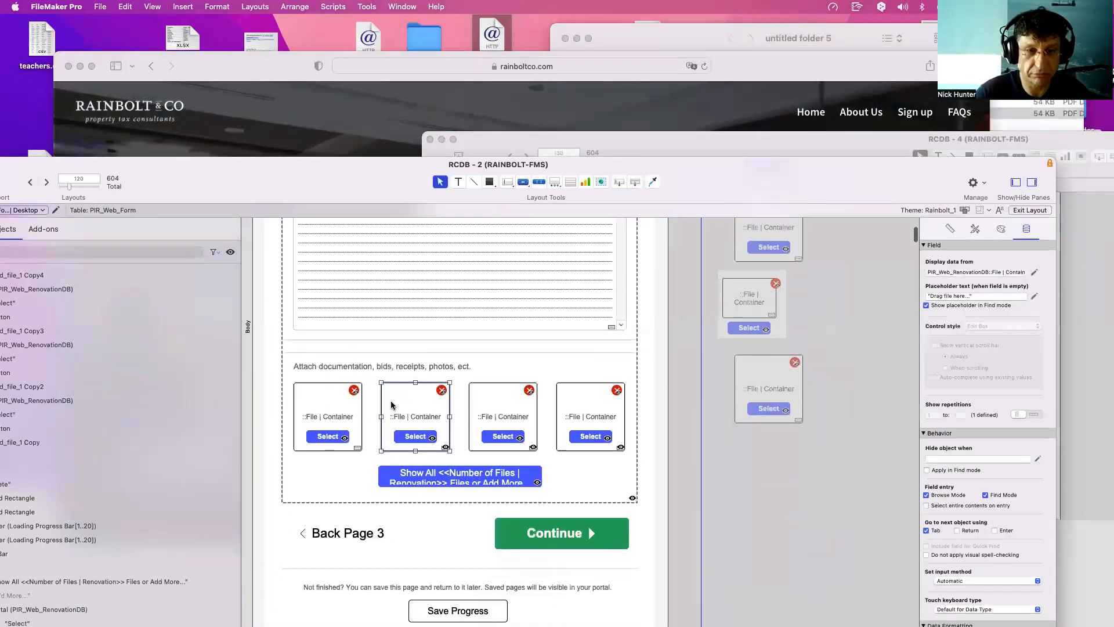
pyautogui.moveTo(174, 164); pyautogui.dragTo(482, 195)
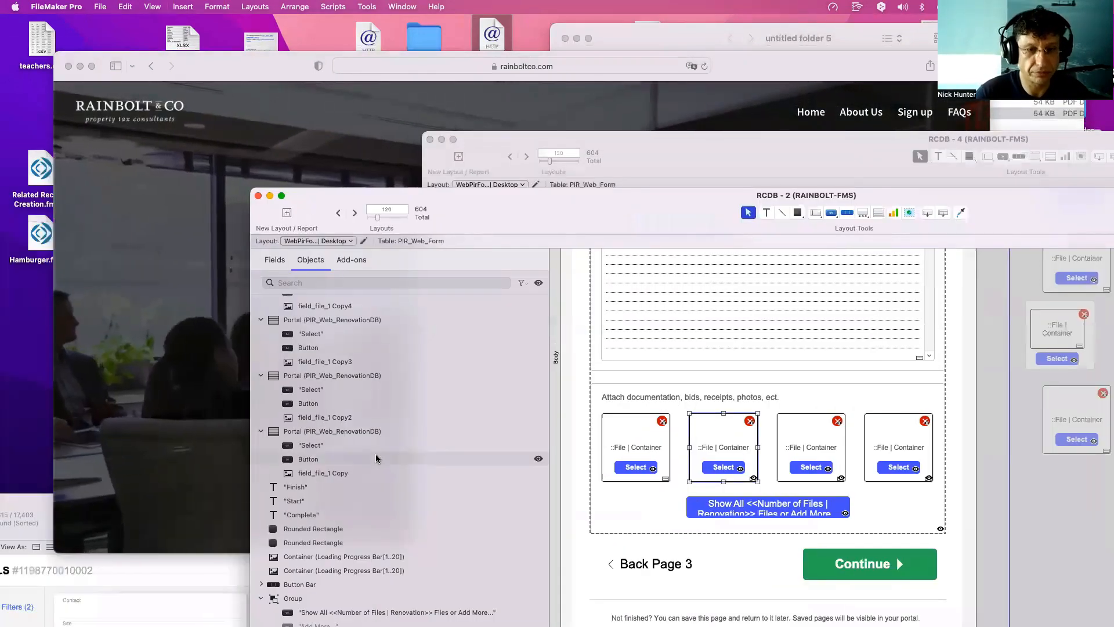
pyautogui.scroll(-2, 379, 462)
pyautogui.scroll(2, 359, 446)
pyautogui.click(347, 429)
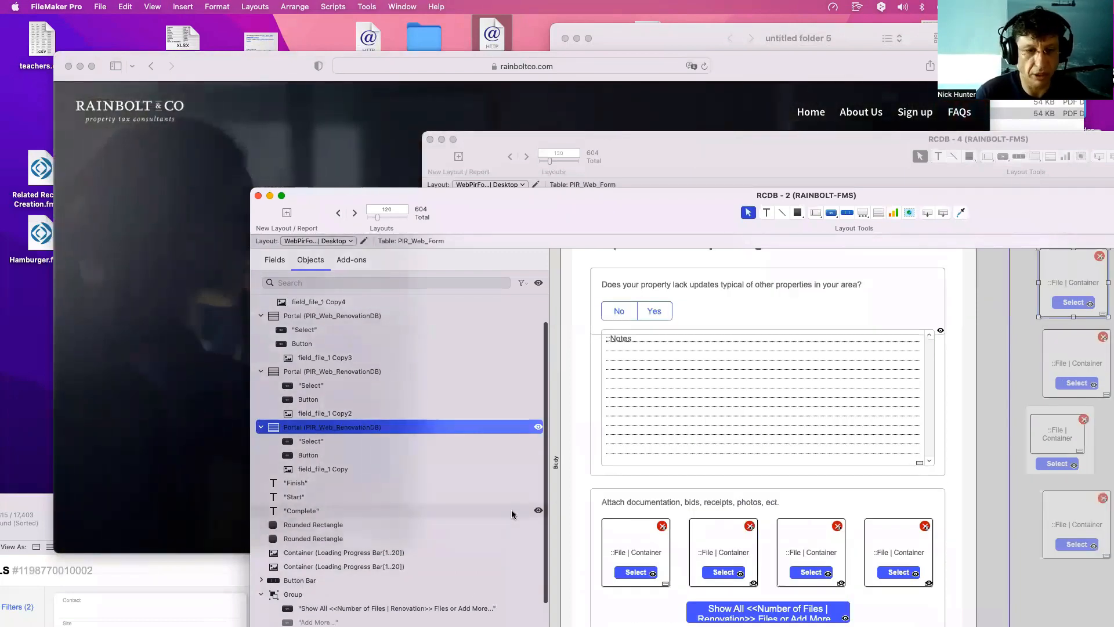
pyautogui.click(689, 543)
pyautogui.scroll(-5, 444, 517)
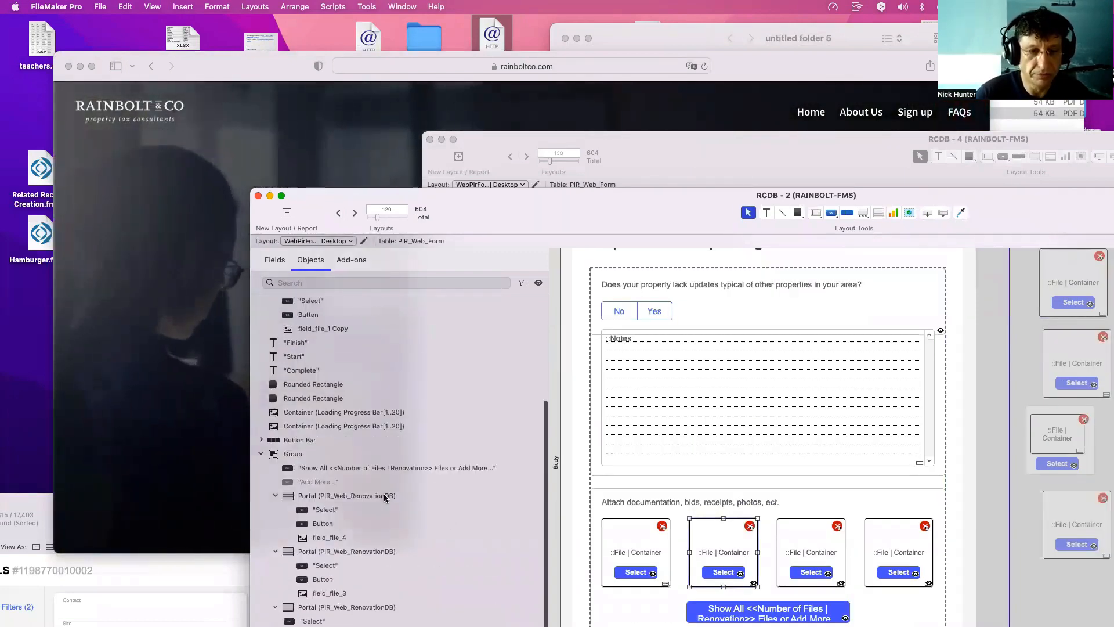
pyautogui.click(334, 507)
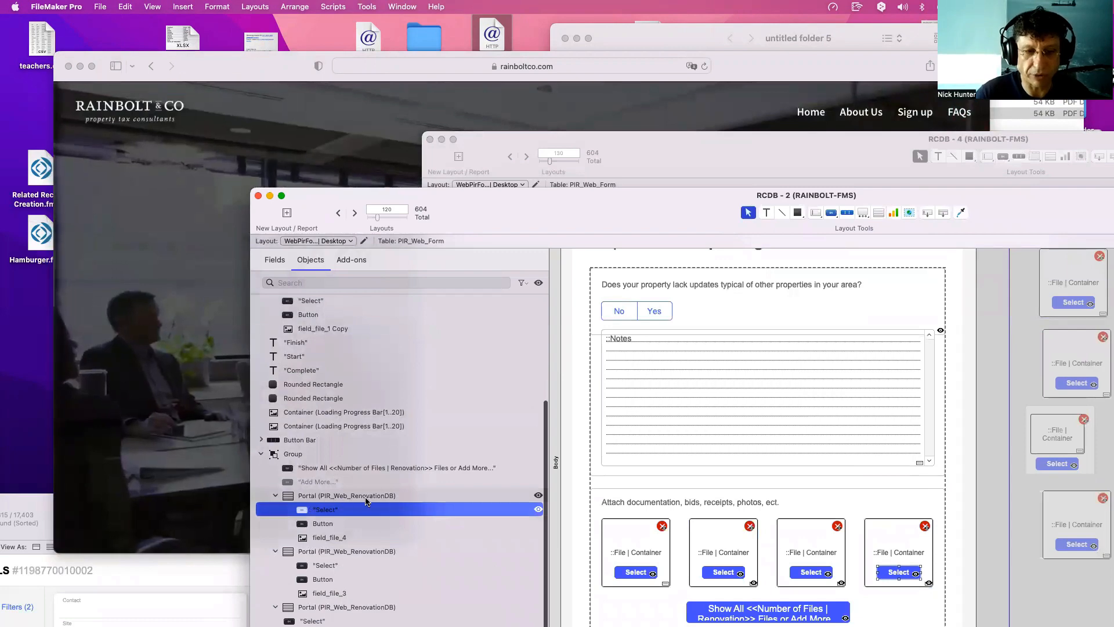
# Inspect the Insert File script behind the Select File button on the Renovation Document List layout.
pyautogui.moveTo(1030, 229); pyautogui.dragTo(990, 466)
pyautogui.click(921, 287)
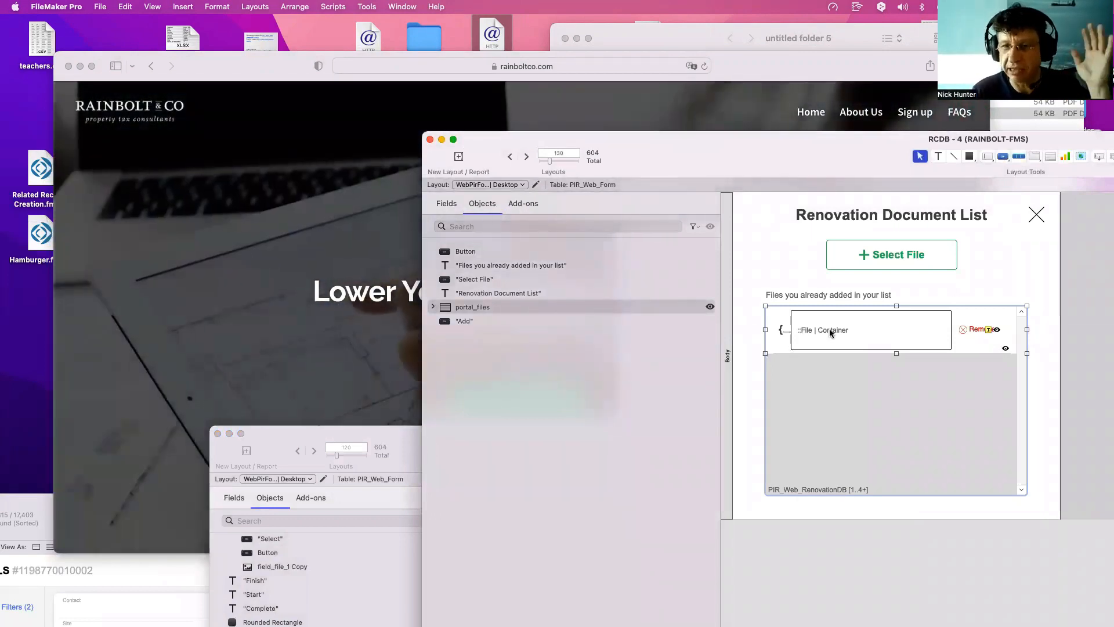
pyautogui.moveTo(802, 156); pyautogui.dragTo(472, 111)
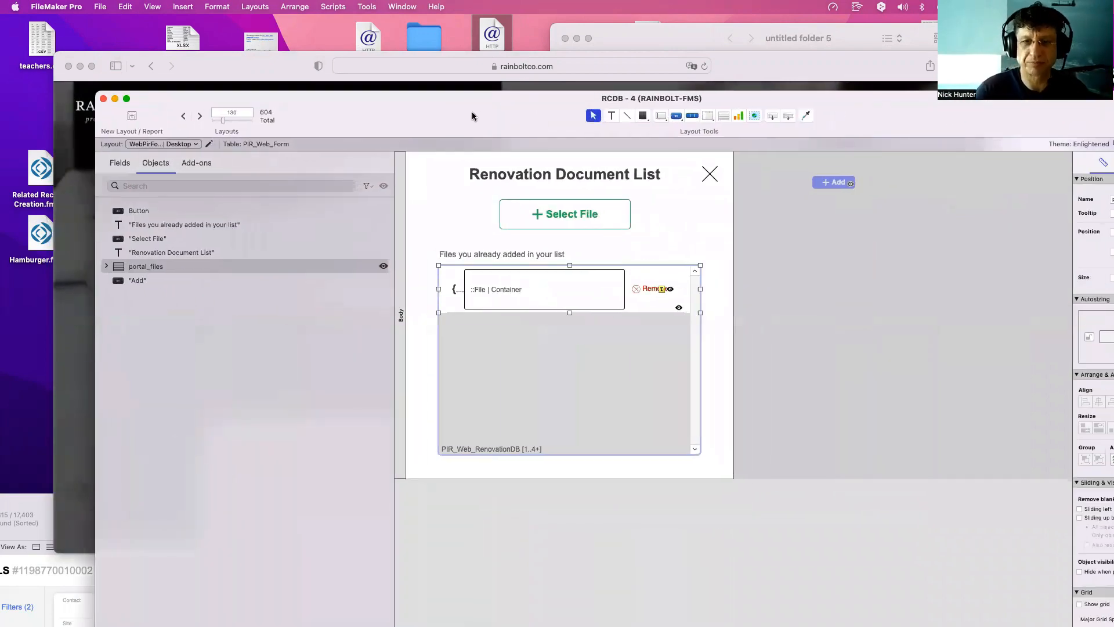
pyautogui.doubleClick(541, 216)
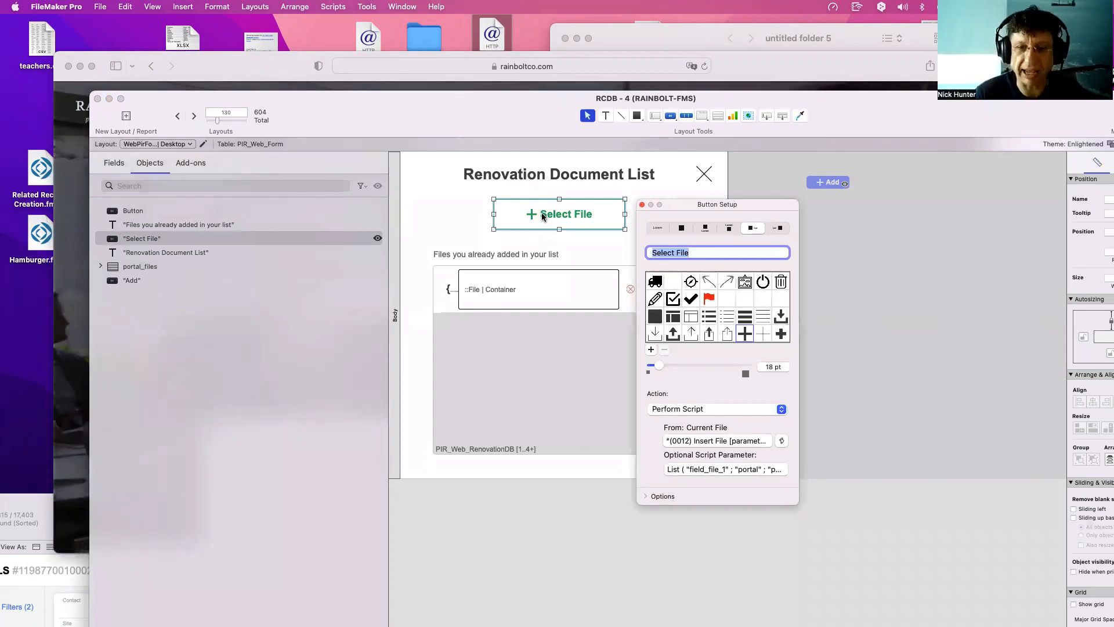
pyautogui.doubleClick(737, 440)
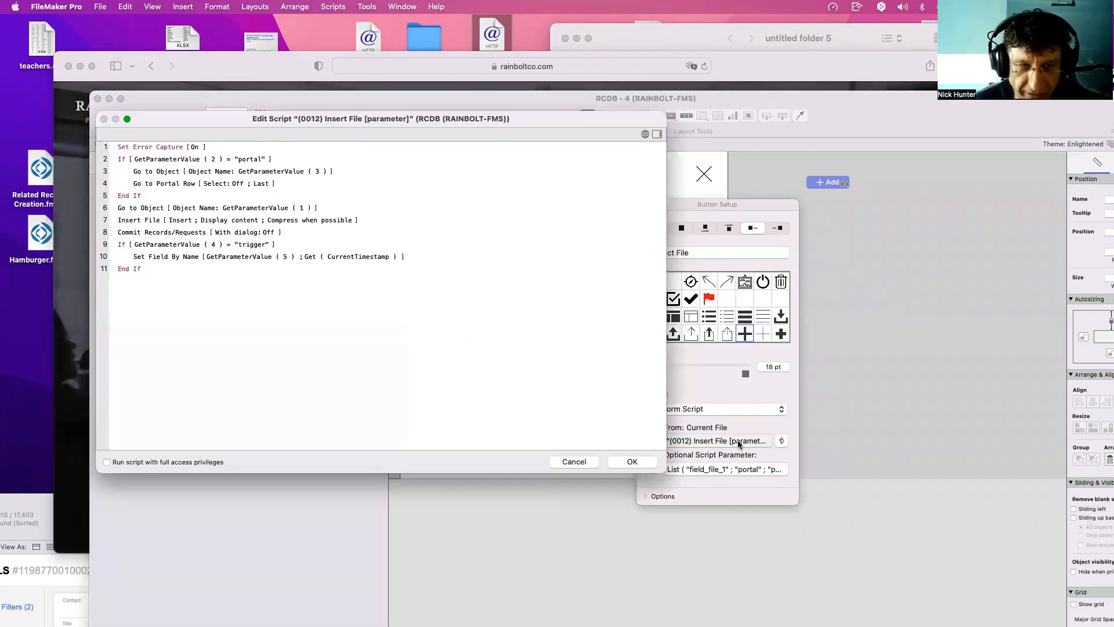
pyautogui.press('Escape')
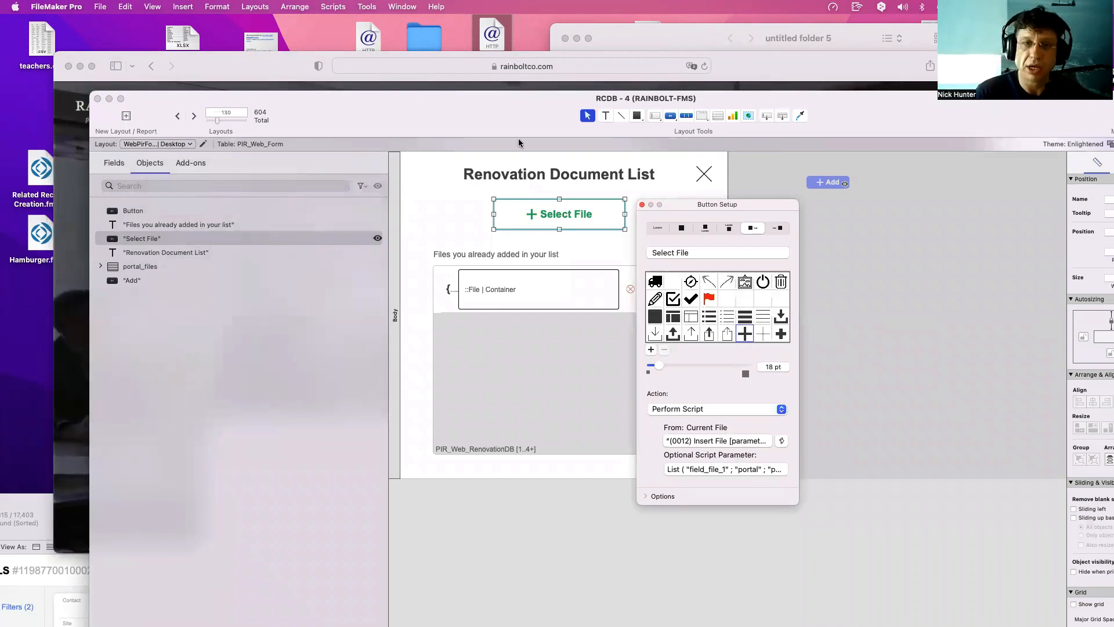
# Inspect the script parameter of the Select button in the second file portal on the Step 4 form layout.
pyautogui.moveTo(476, 110); pyautogui.dragTo(839, 153)
pyautogui.moveTo(417, 437); pyautogui.dragTo(151, 148)
pyautogui.click(377, 507)
pyautogui.click(419, 519)
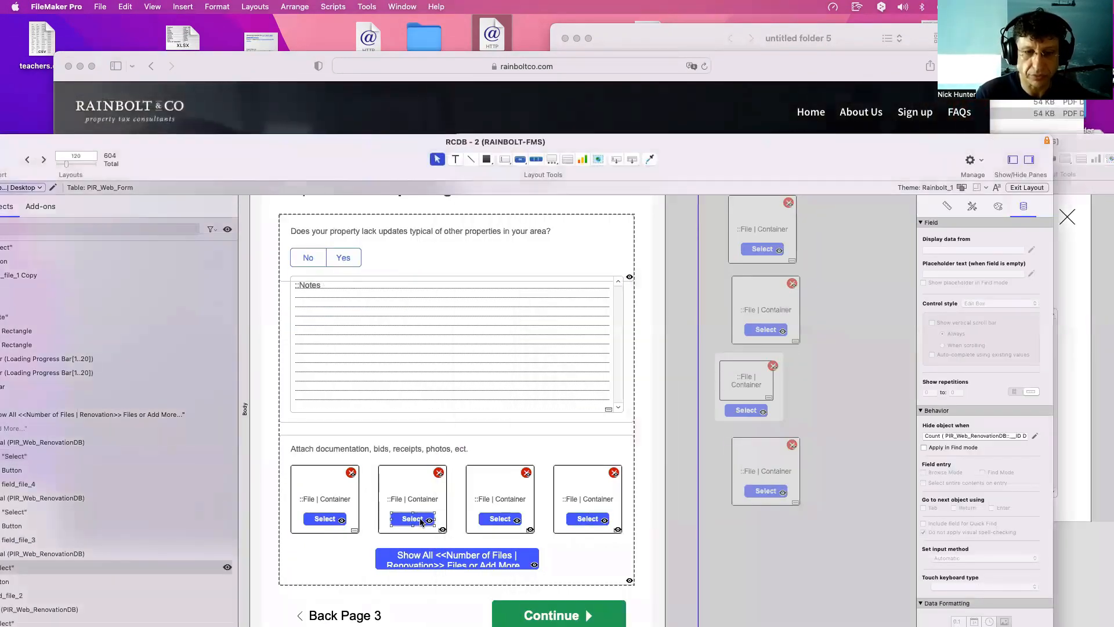
pyautogui.doubleClick(420, 520)
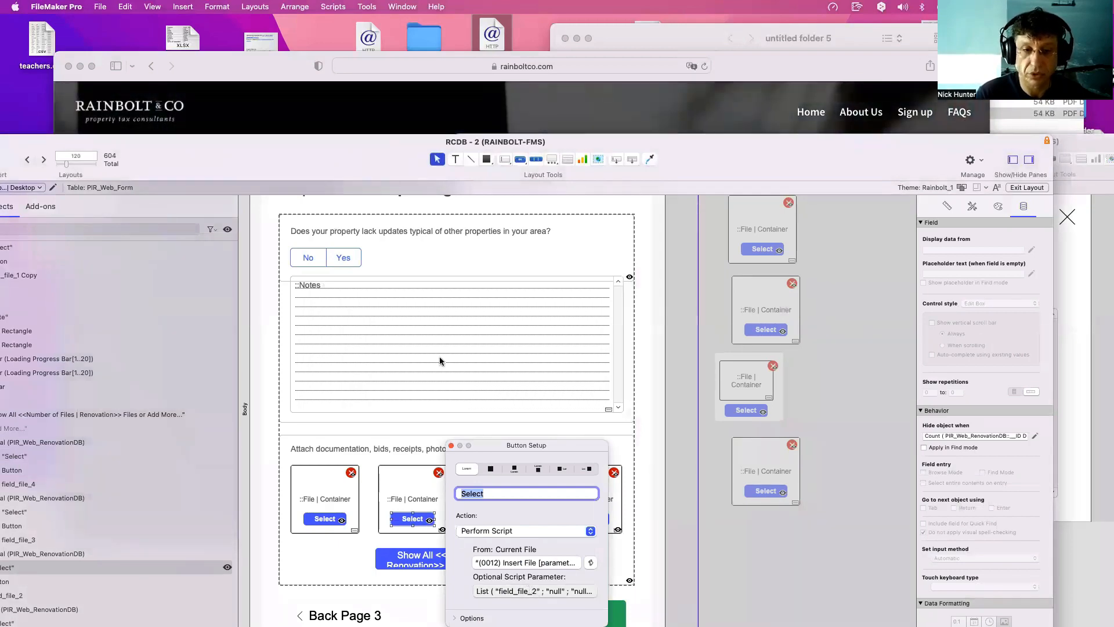
pyautogui.click(533, 591)
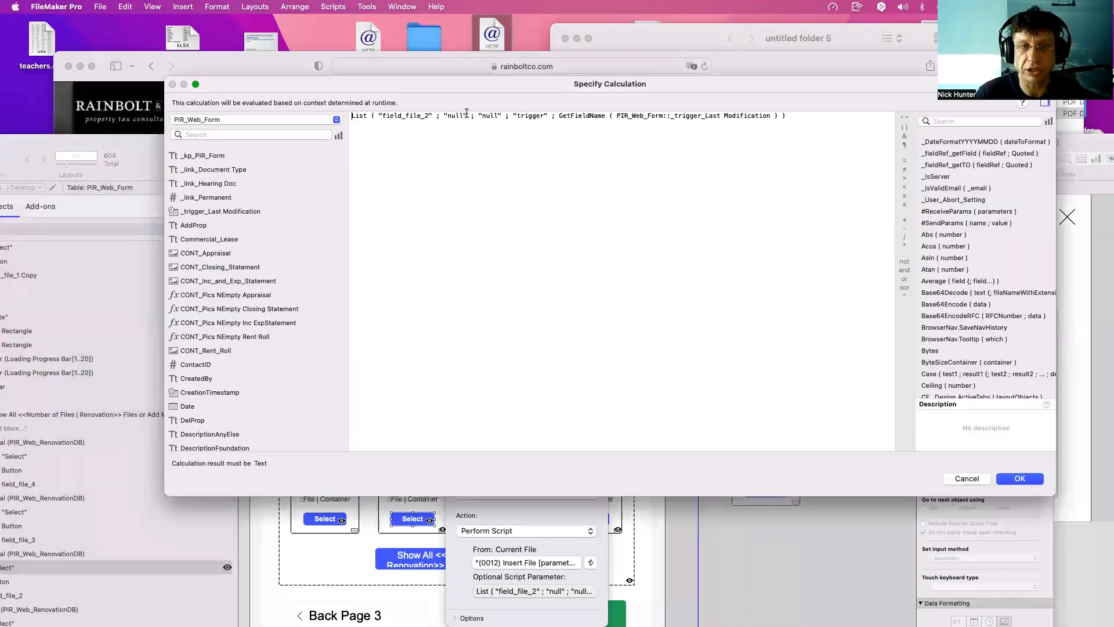
# Examine the portal condition and the Go to Object, Insert File and Commit steps of the script behind the second portal's Select button.
pyautogui.press('Escape')
pyautogui.click(524, 563)
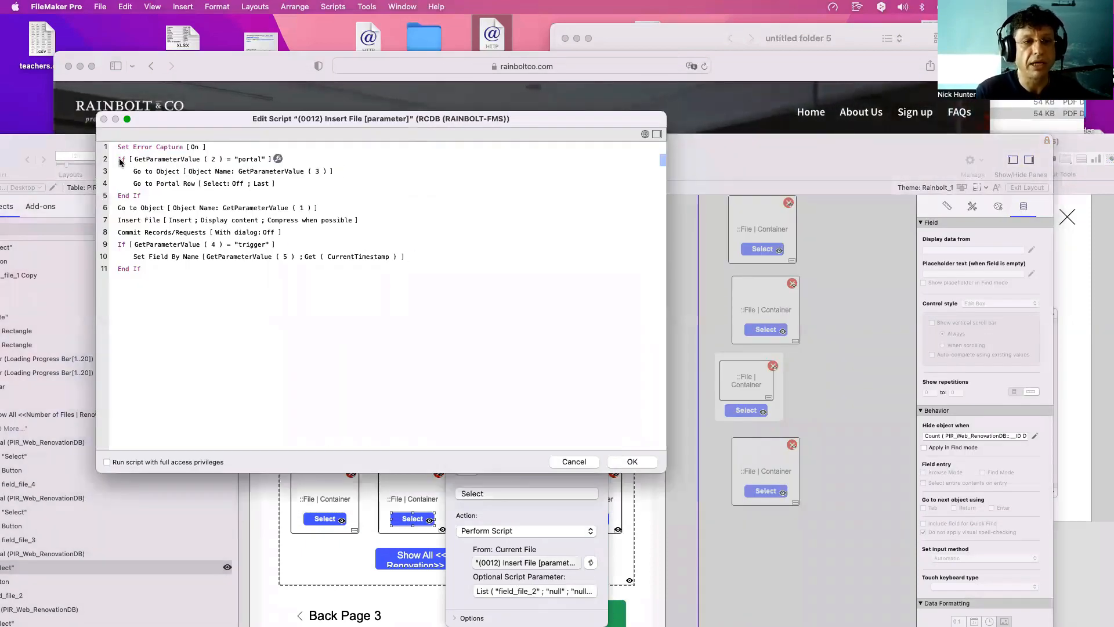
pyautogui.click(121, 161)
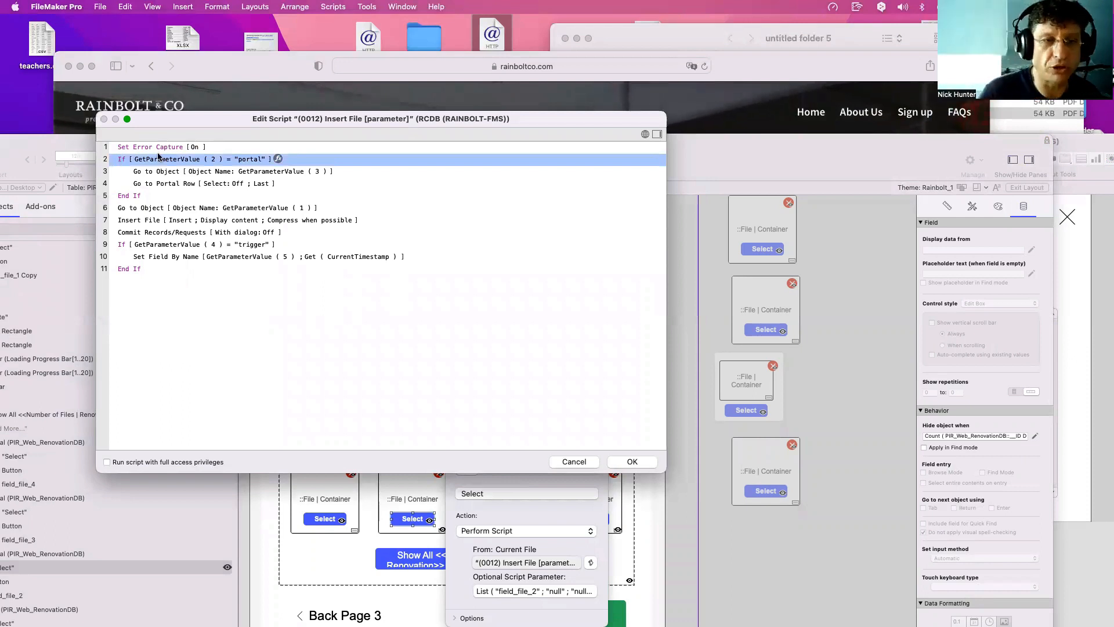
pyautogui.click(171, 174)
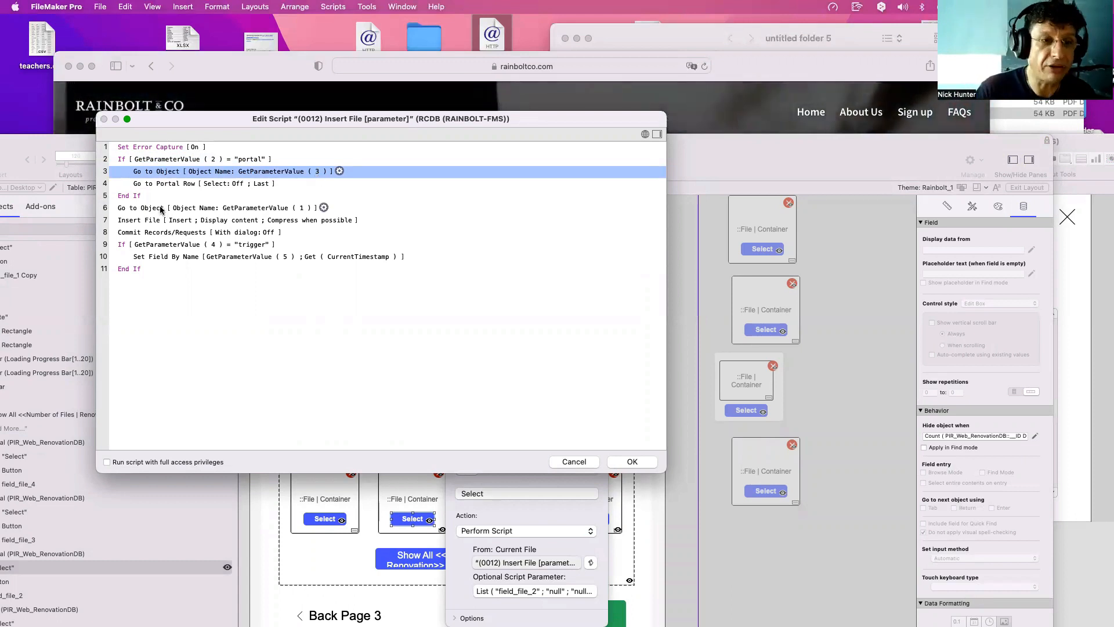
pyautogui.moveTo(142, 209); pyautogui.dragTo(154, 259)
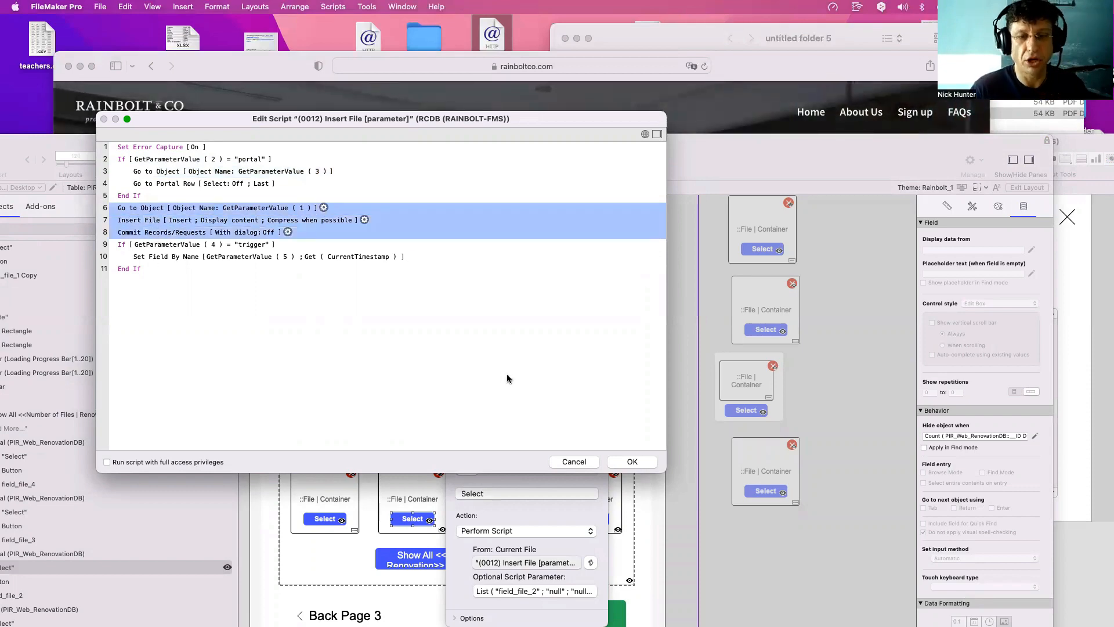
pyautogui.press('Escape')
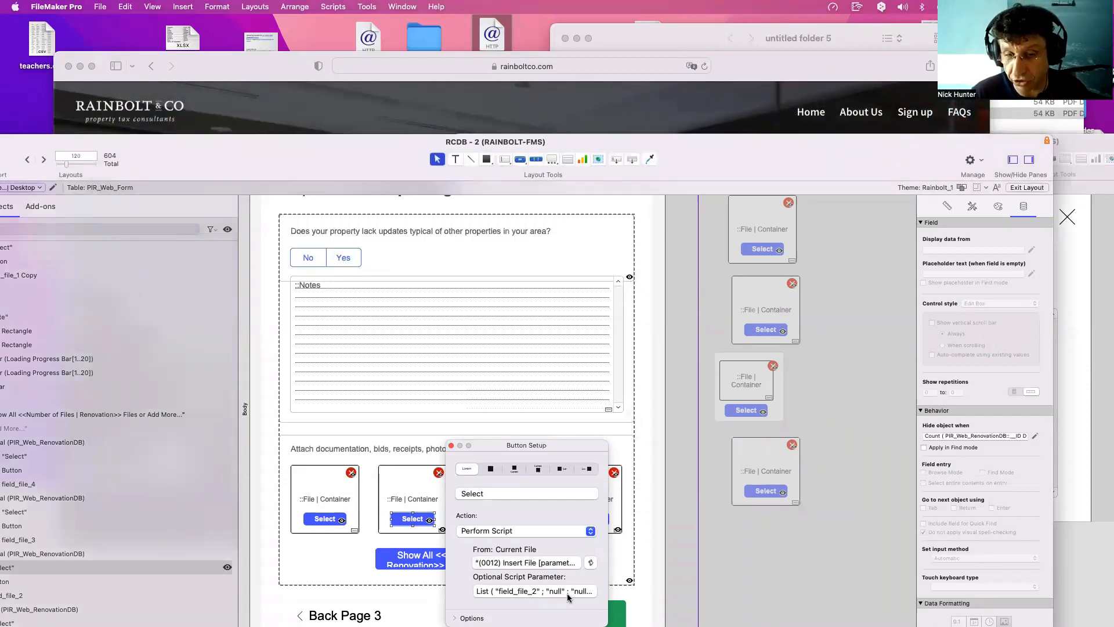
pyautogui.click(535, 565)
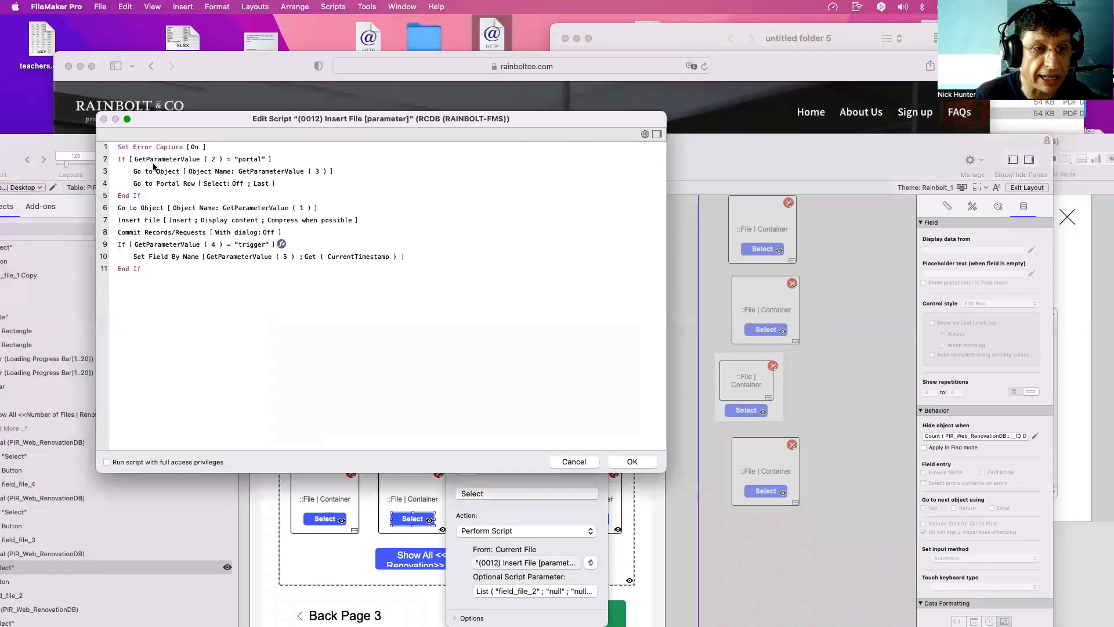
pyautogui.moveTo(154, 167); pyautogui.dragTo(134, 200)
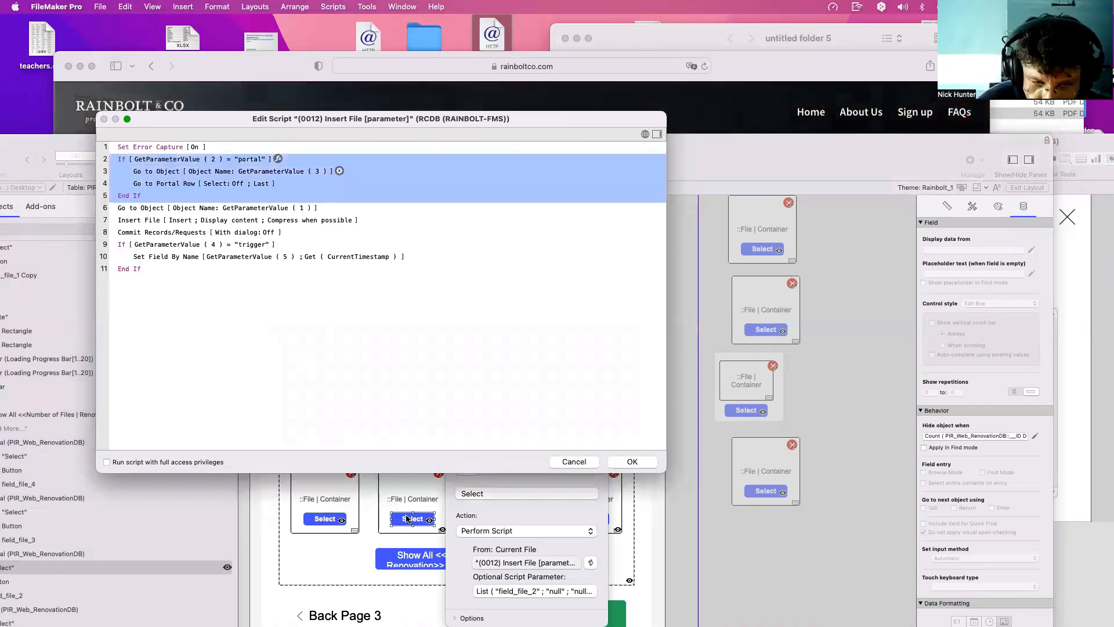
pyautogui.press('Escape')
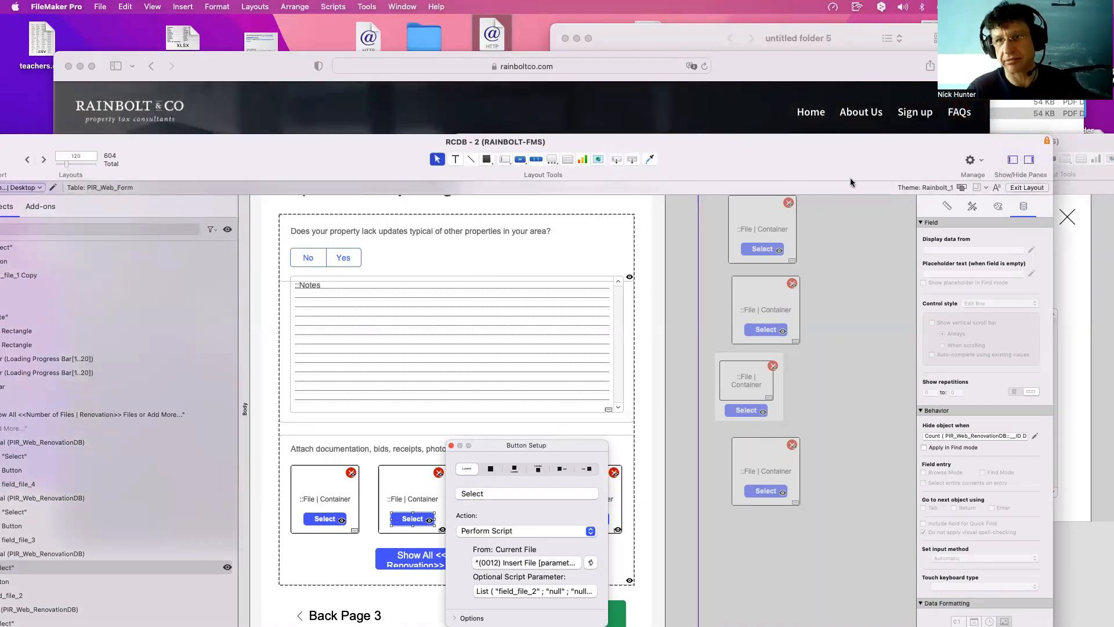
# Inspect the script parameter of the Select File button on the Renovation Document List layout, including its portal object name.
pyautogui.moveTo(850, 178); pyautogui.dragTo(839, 337)
pyautogui.moveTo(788, 155); pyautogui.dragTo(479, 83)
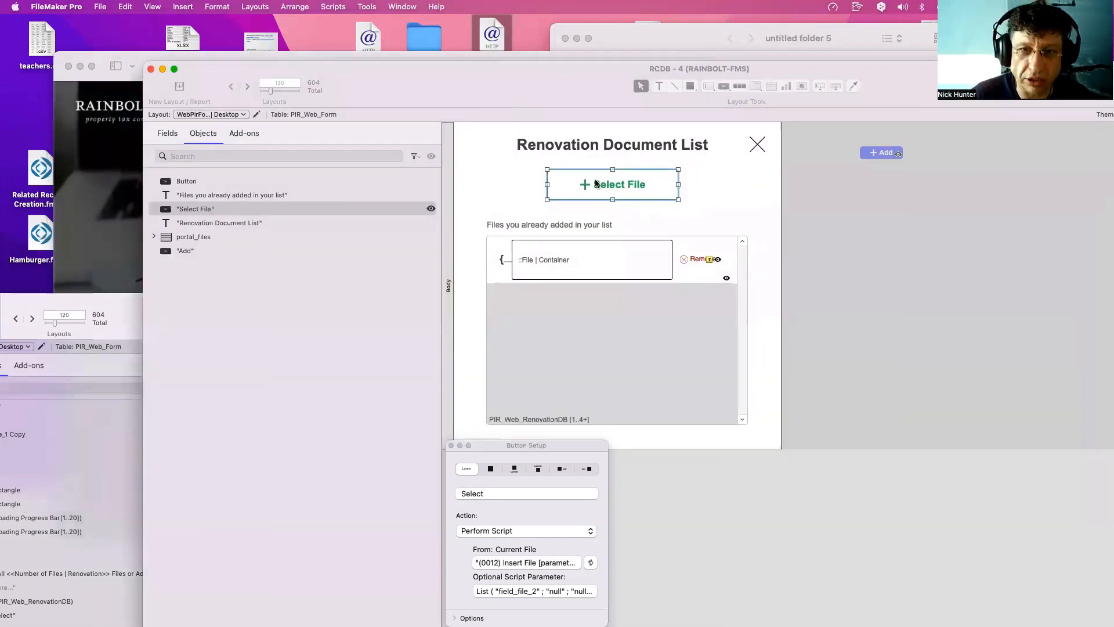
pyautogui.doubleClick(611, 195)
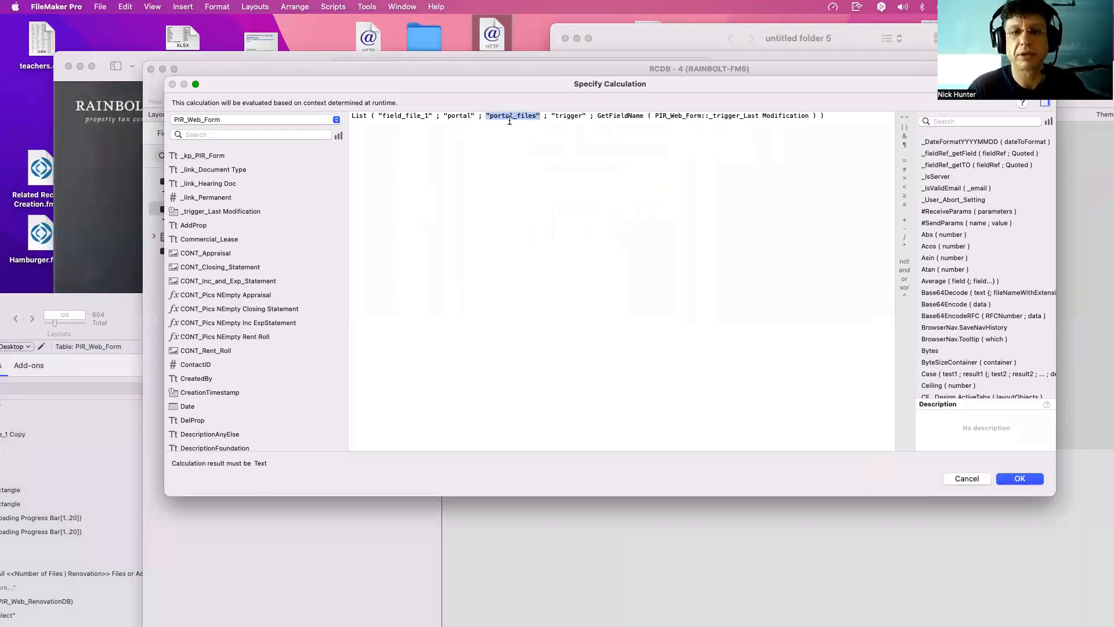
pyautogui.press('Return')
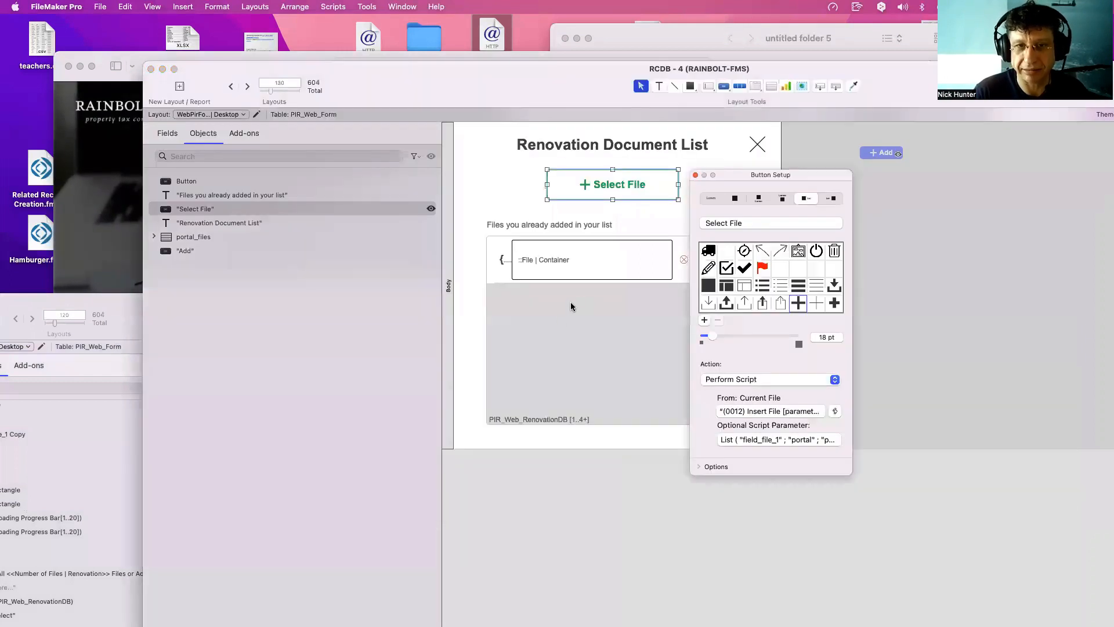
# Check the object name assigned to the file portal on the Renovation Document List layout.
pyautogui.click(545, 330)
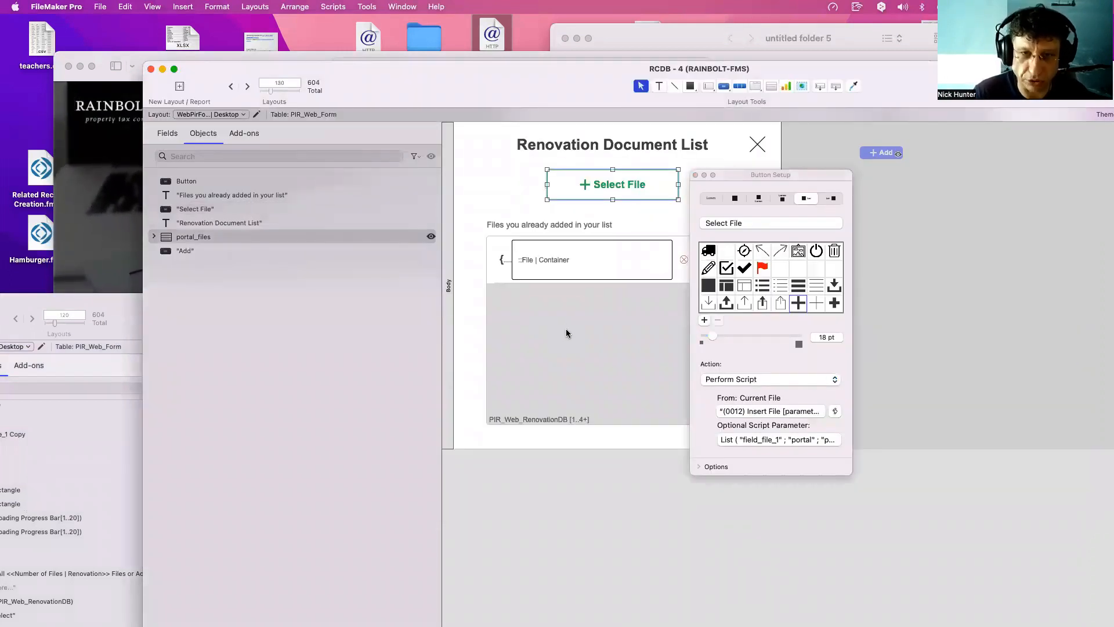
pyautogui.click(639, 294)
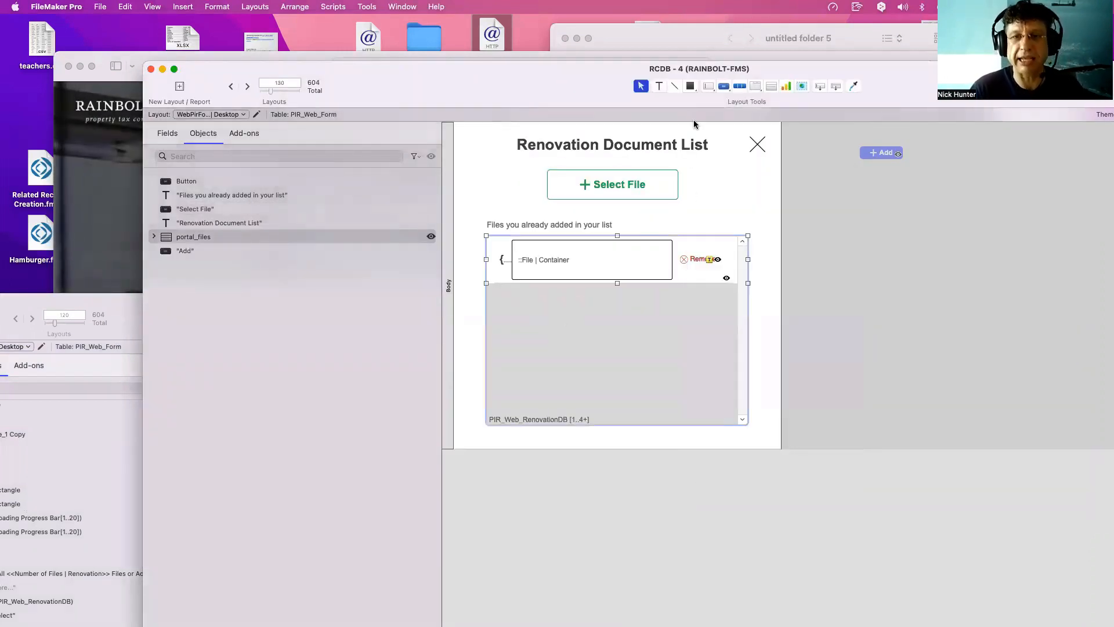
pyautogui.doubleClick(590, 87)
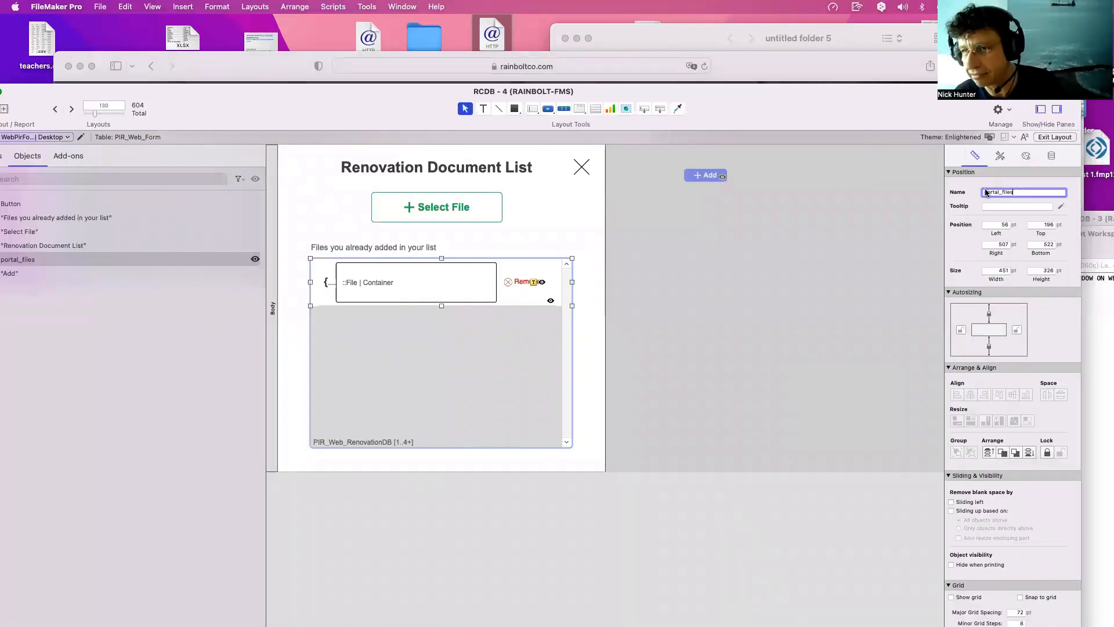
# Switch the Step 4 form to Browse mode and open the Renovation Document List card from its Show All Files button.
pyautogui.doubleClick(339, 109)
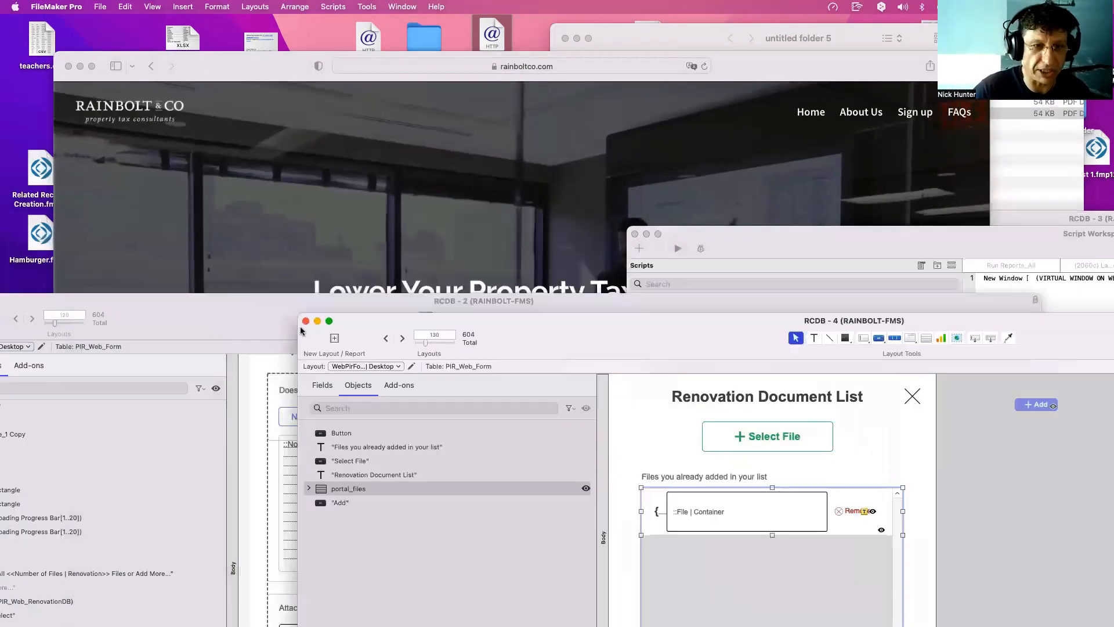
pyautogui.moveTo(209, 304); pyautogui.dragTo(282, 139)
pyautogui.press('super+b')
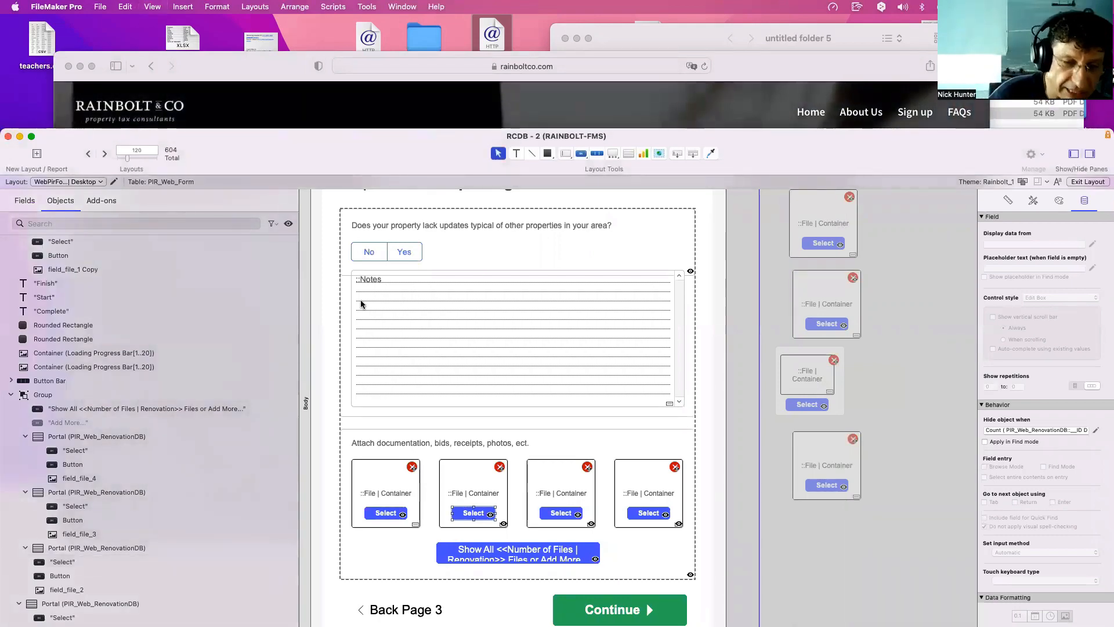
pyautogui.press('super+b')
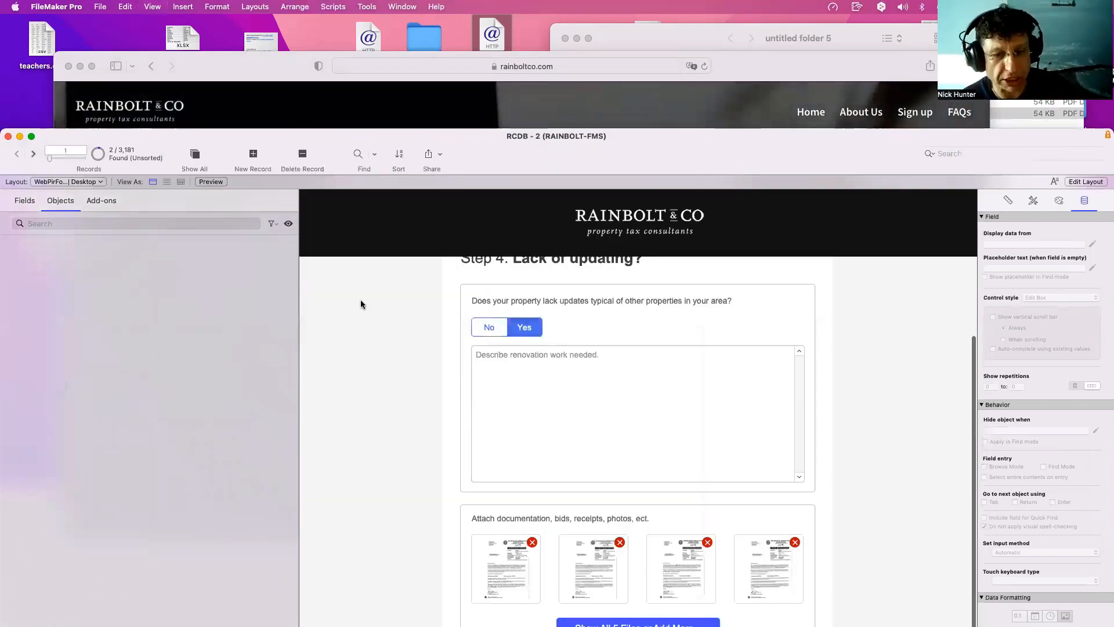
pyautogui.moveTo(419, 137); pyautogui.dragTo(250, 43)
pyautogui.click(468, 542)
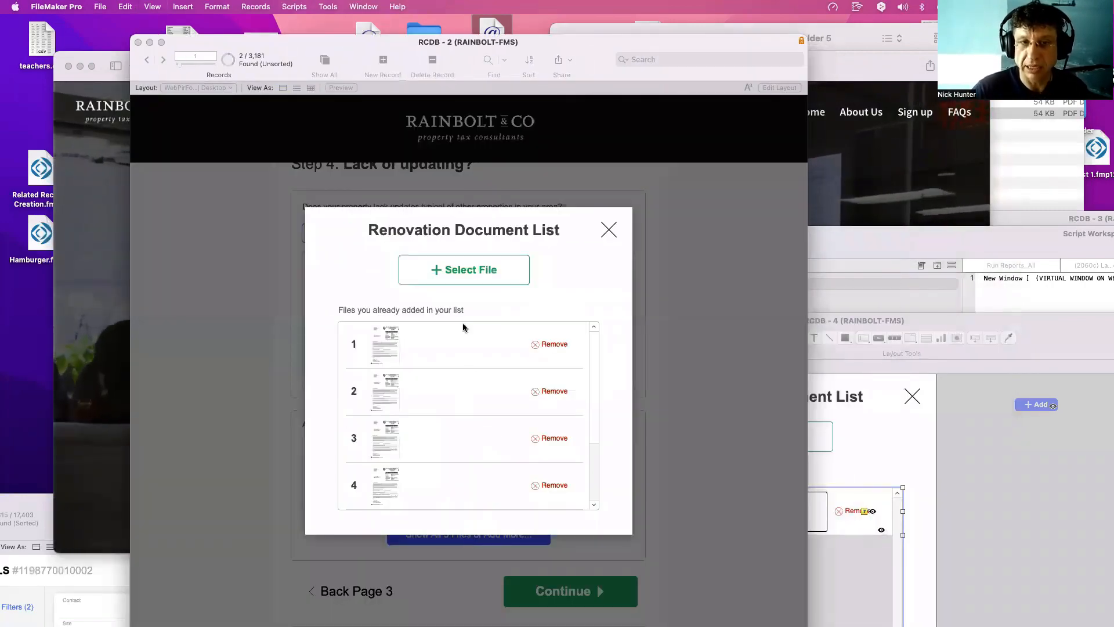
# Turn on the Script Debugger and start the Insert File script from the card's Select File button.
pyautogui.click(328, 6)
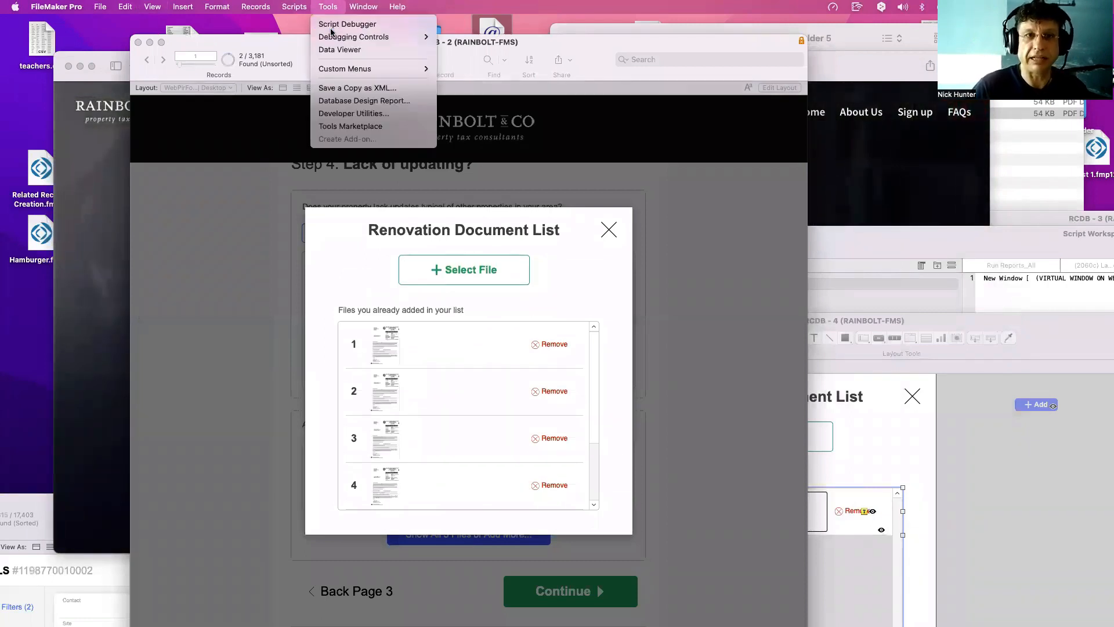
pyautogui.click(339, 21)
pyautogui.click(453, 270)
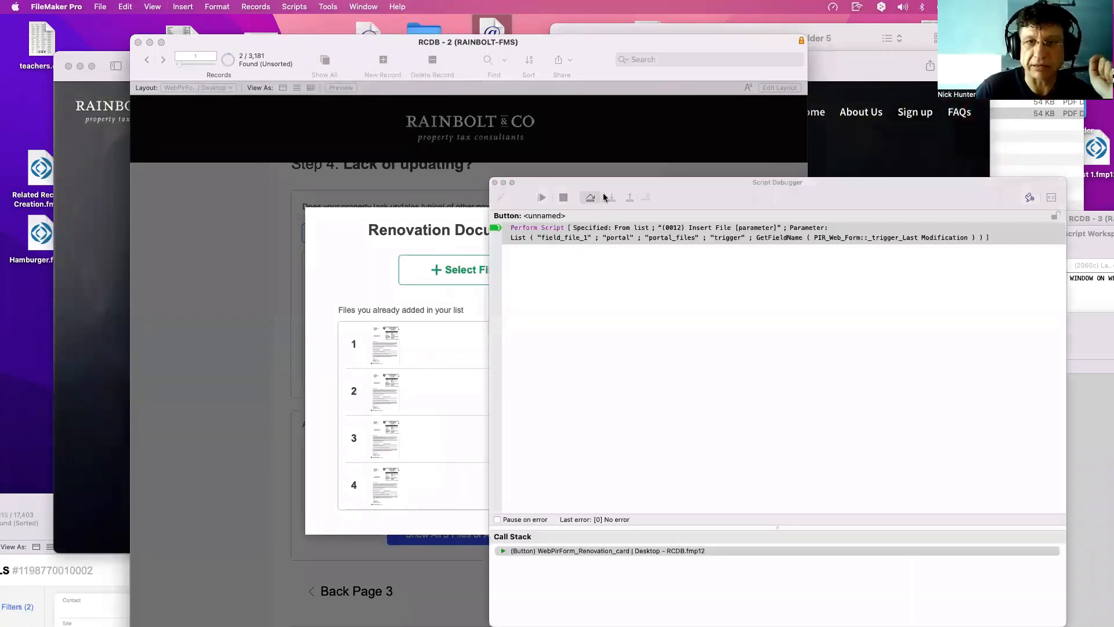
# Examine the individual lines returned by the watched Get ( ScriptParameter ) expression in the Data Viewer.
pyautogui.click(1051, 197)
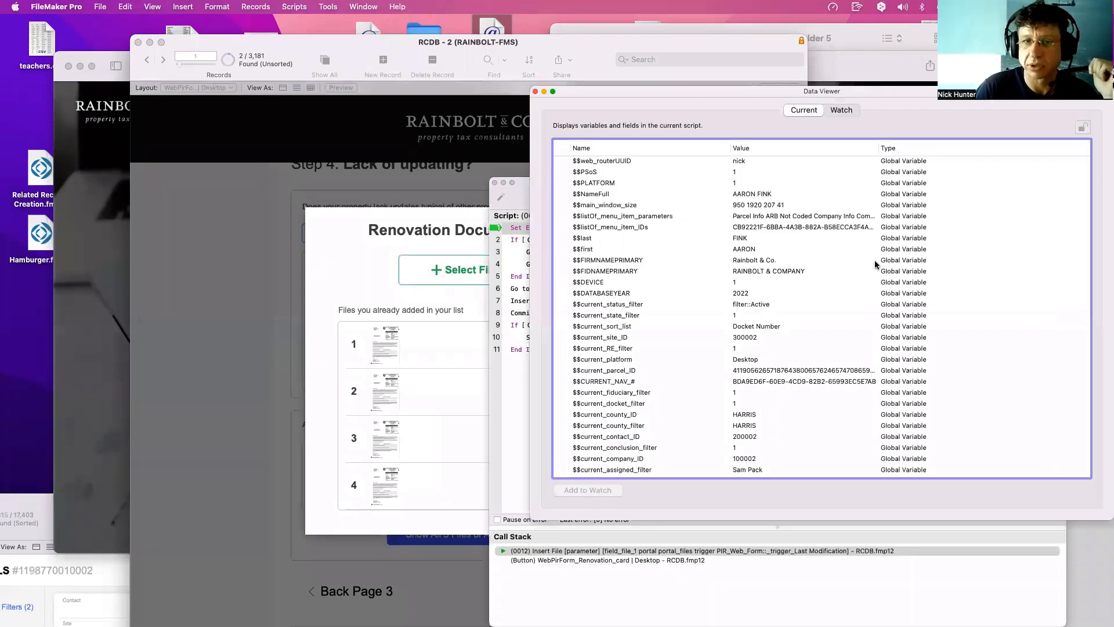
pyautogui.click(842, 110)
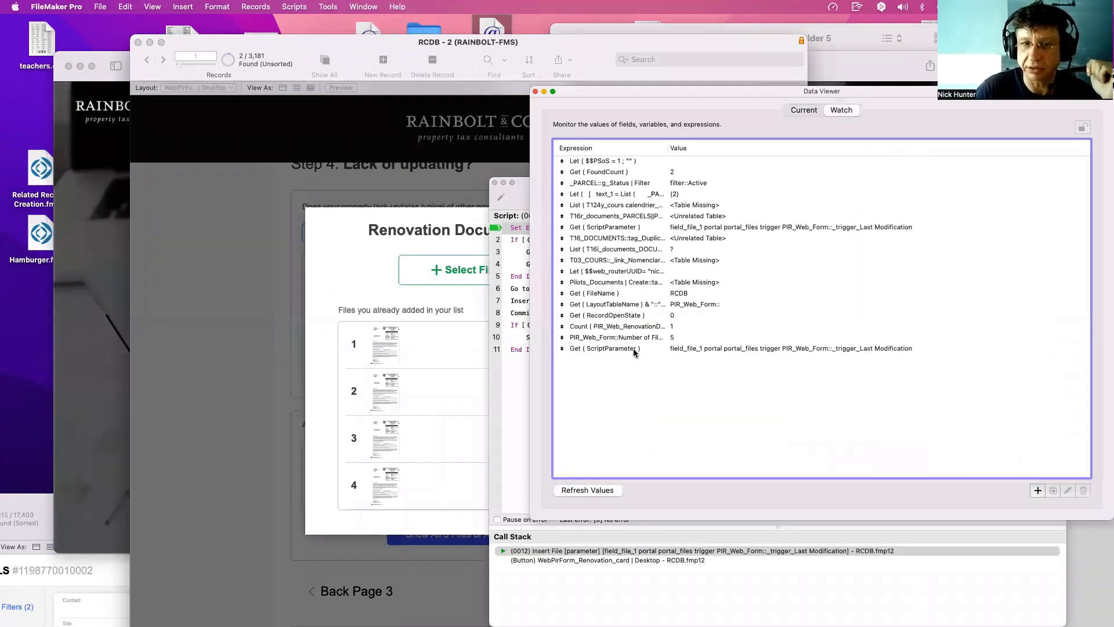
pyautogui.click(653, 340)
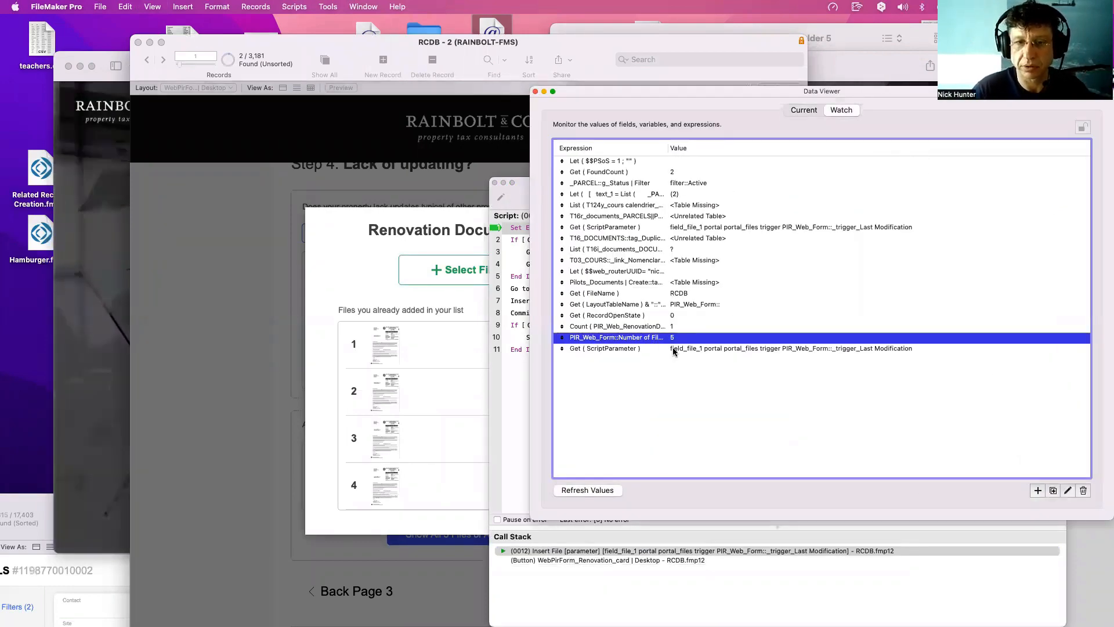
pyautogui.doubleClick(675, 348)
pyautogui.press('Escape')
pyautogui.click(679, 349)
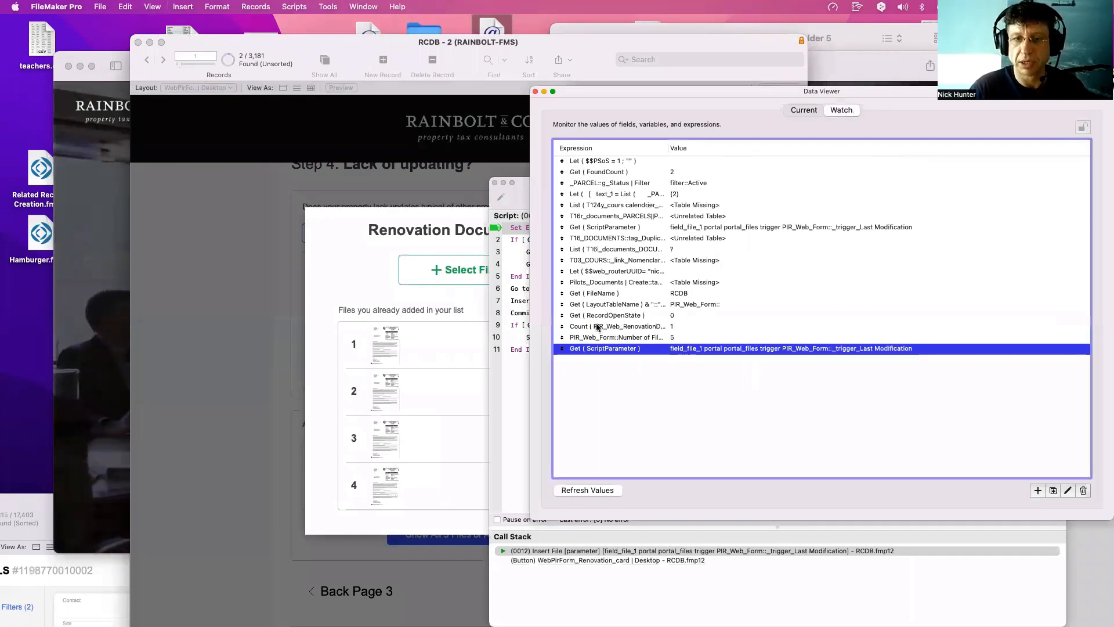
pyautogui.doubleClick(679, 349)
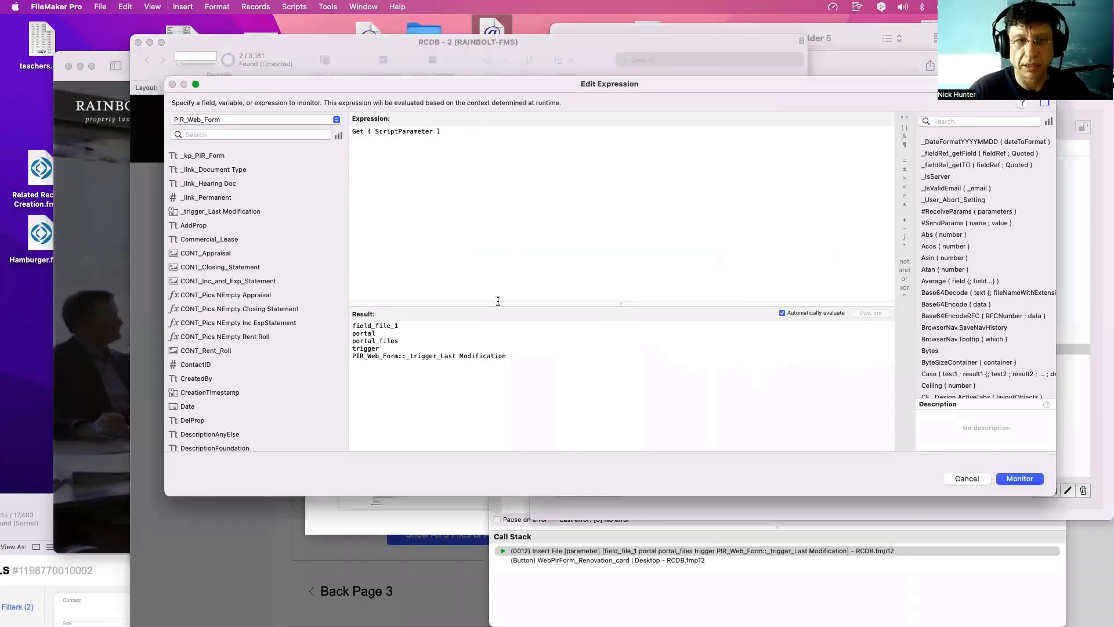
pyautogui.doubleClick(396, 326)
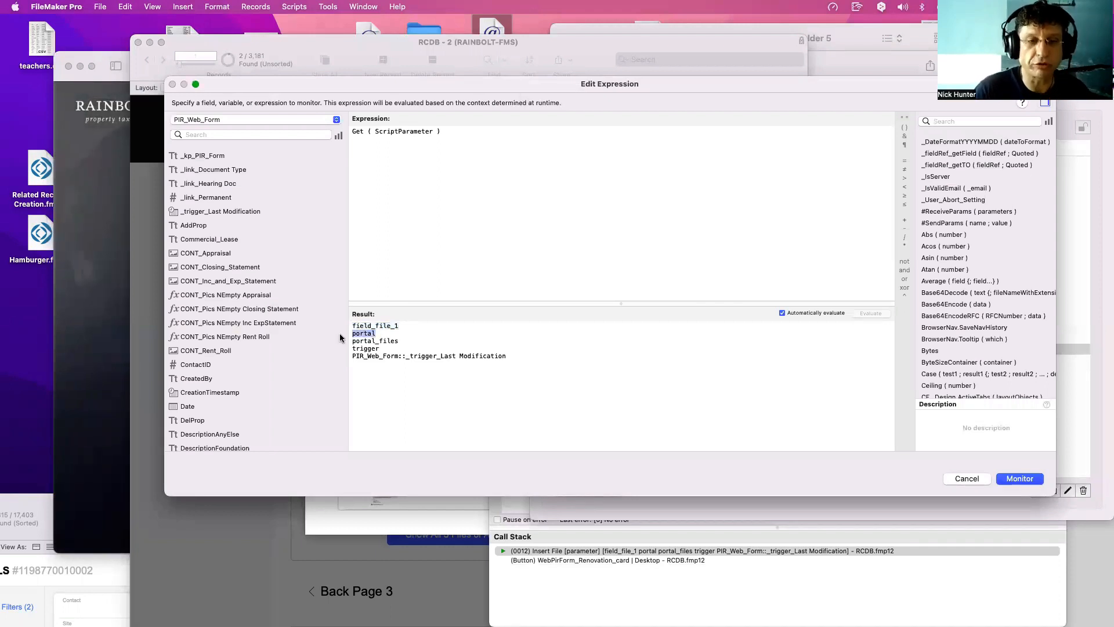
pyautogui.moveTo(367, 333); pyautogui.dragTo(352, 335)
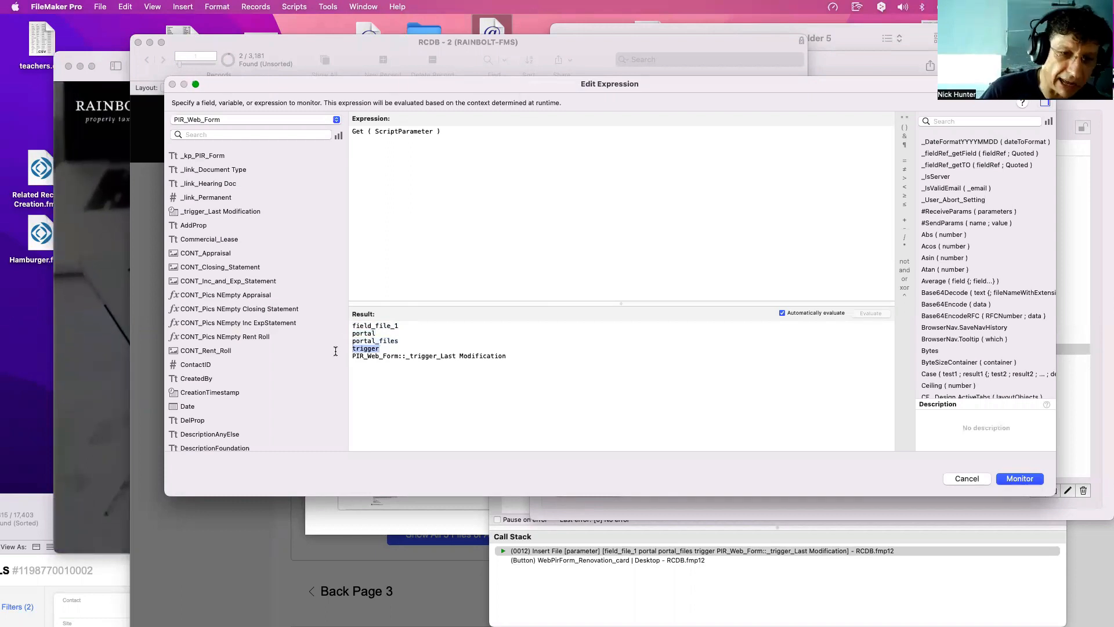
pyautogui.moveTo(520, 361); pyautogui.dragTo(332, 356)
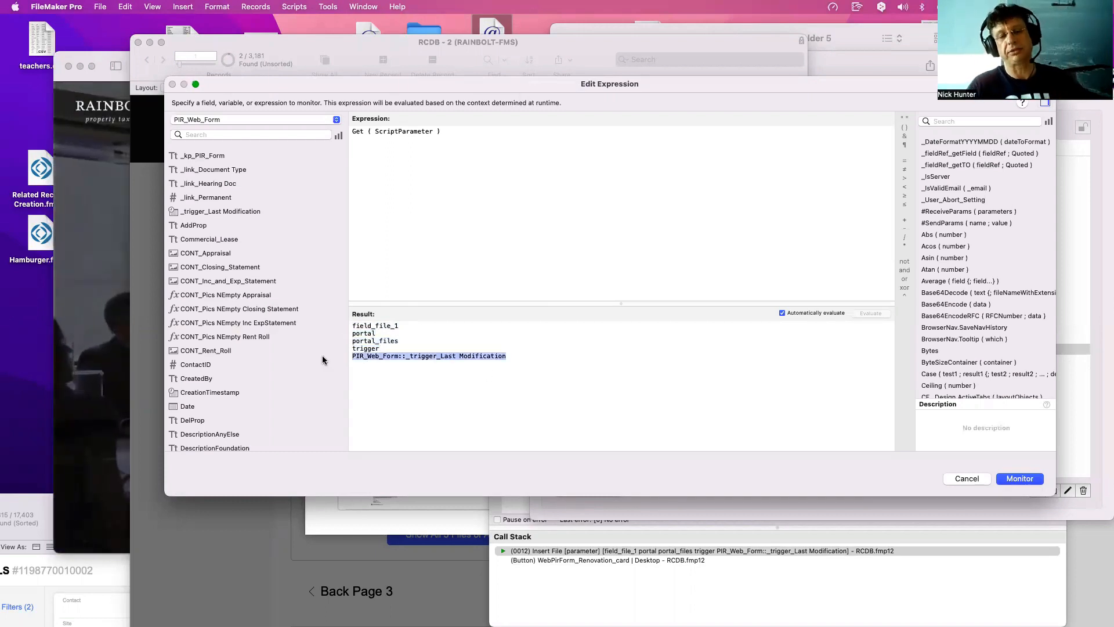
pyautogui.press('Return')
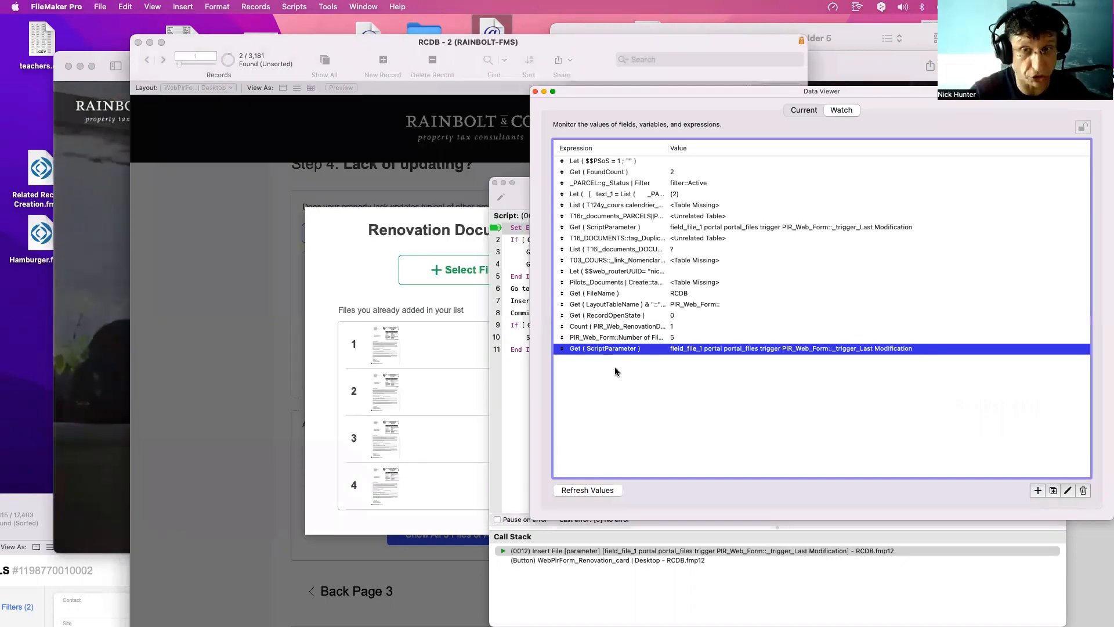
# Step the Insert File script through its portal condition, past going to the portal object and its last row, keeping the card in view.
pyautogui.moveTo(570, 91); pyautogui.dragTo(770, 134)
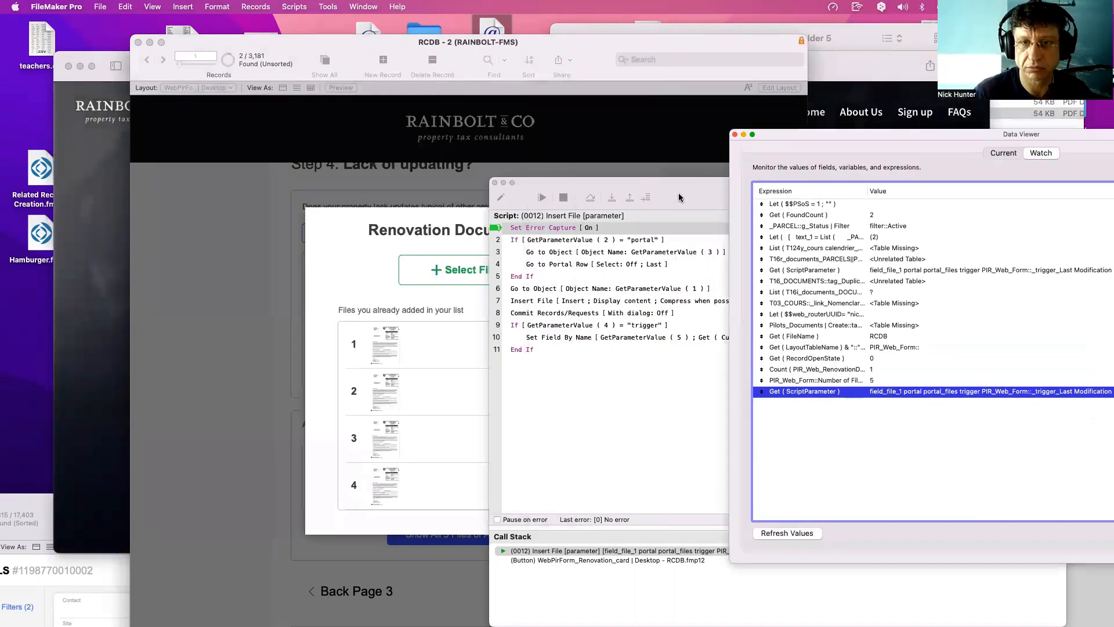
pyautogui.moveTo(626, 180); pyautogui.dragTo(385, 87)
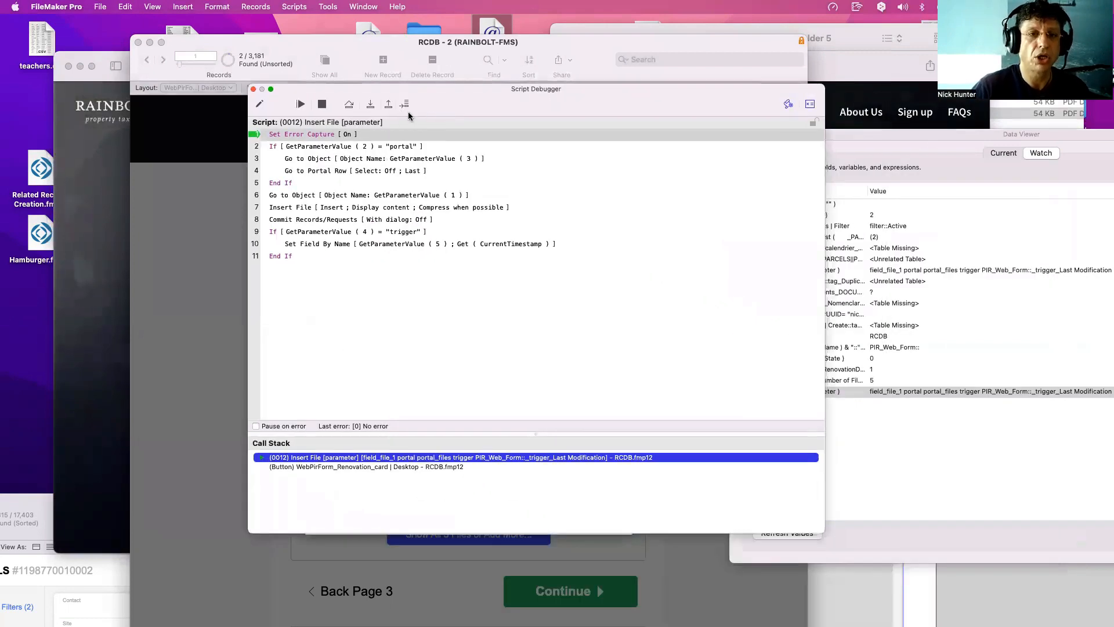
pyautogui.click(371, 105)
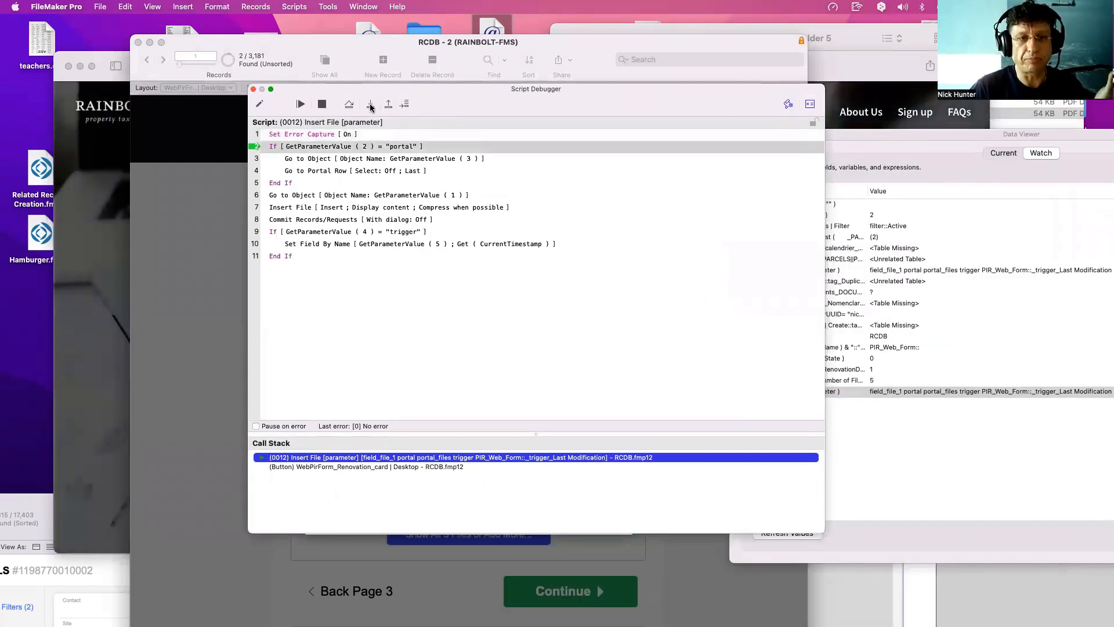
pyautogui.click(371, 105)
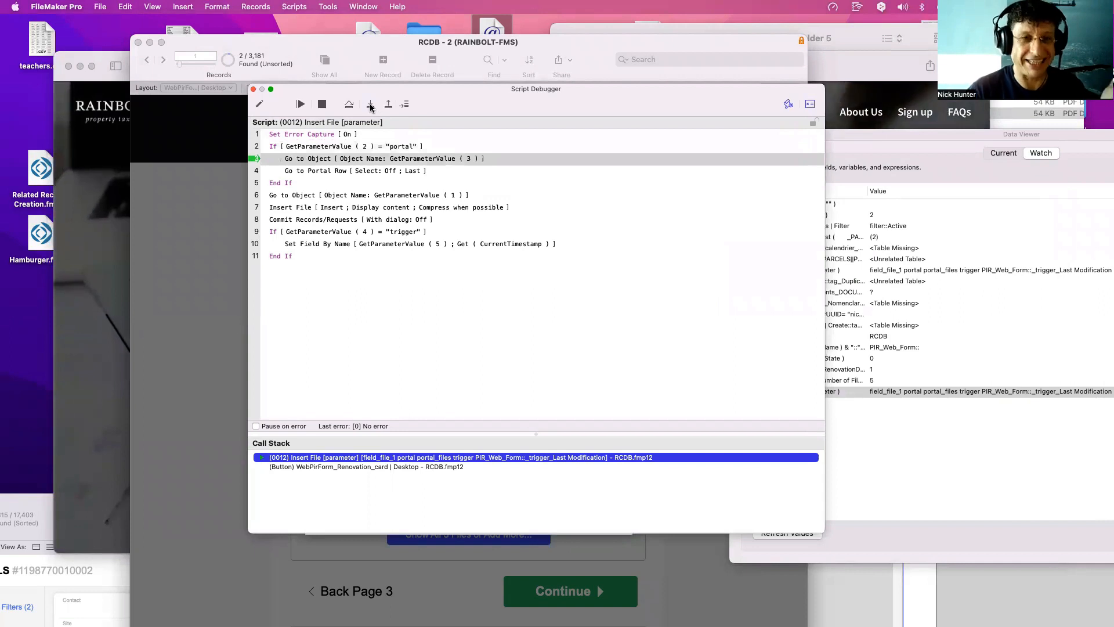
pyautogui.moveTo(396, 114); pyautogui.dragTo(636, 130)
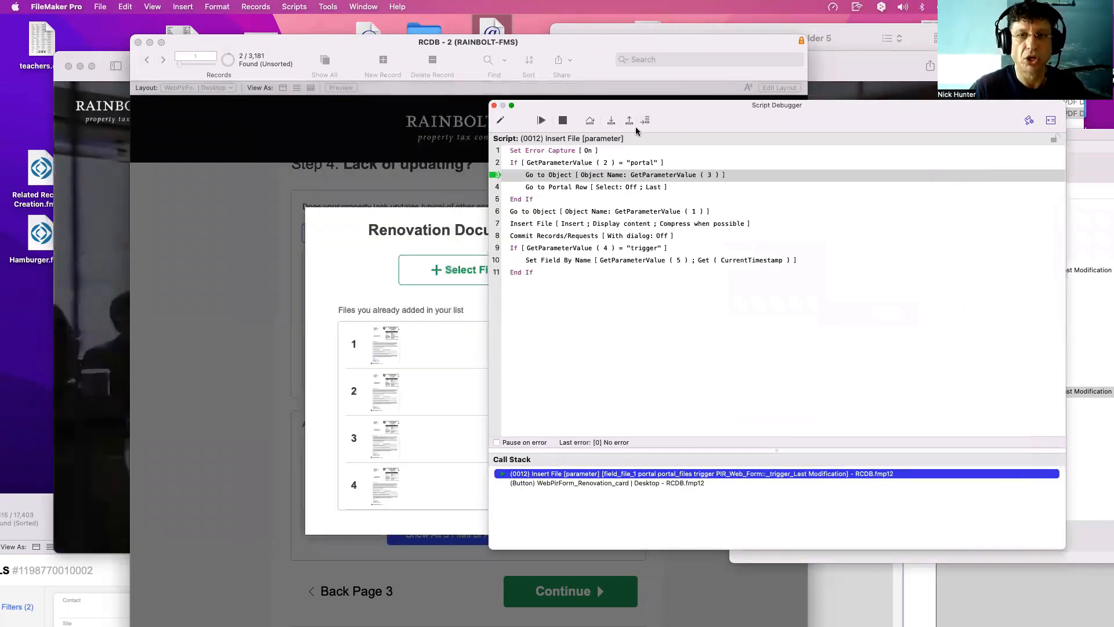
pyautogui.click(610, 122)
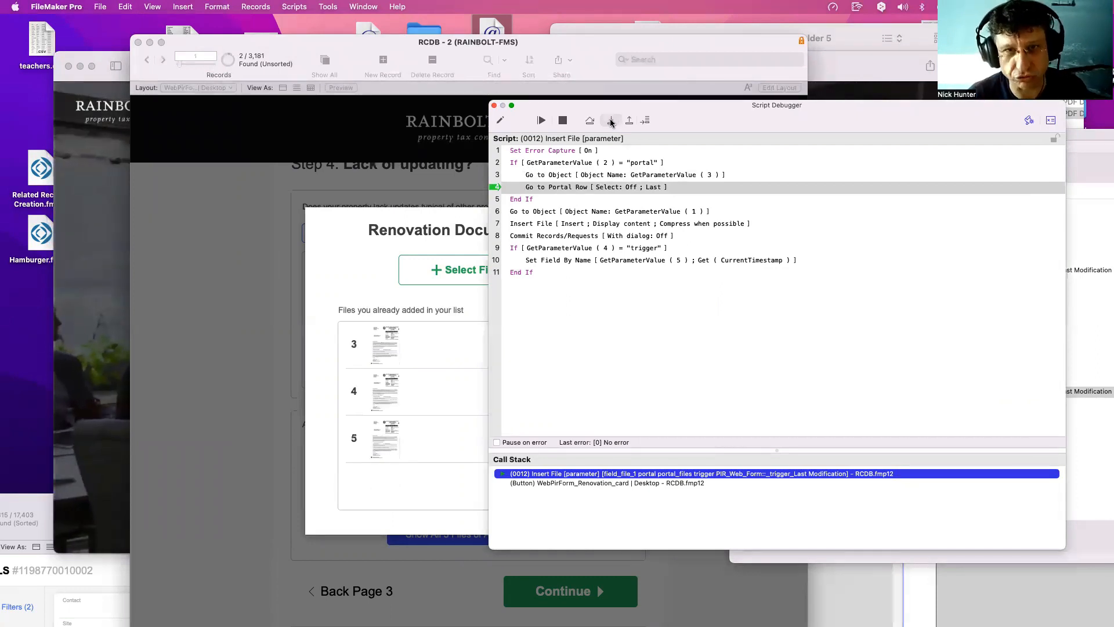
pyautogui.click(611, 121)
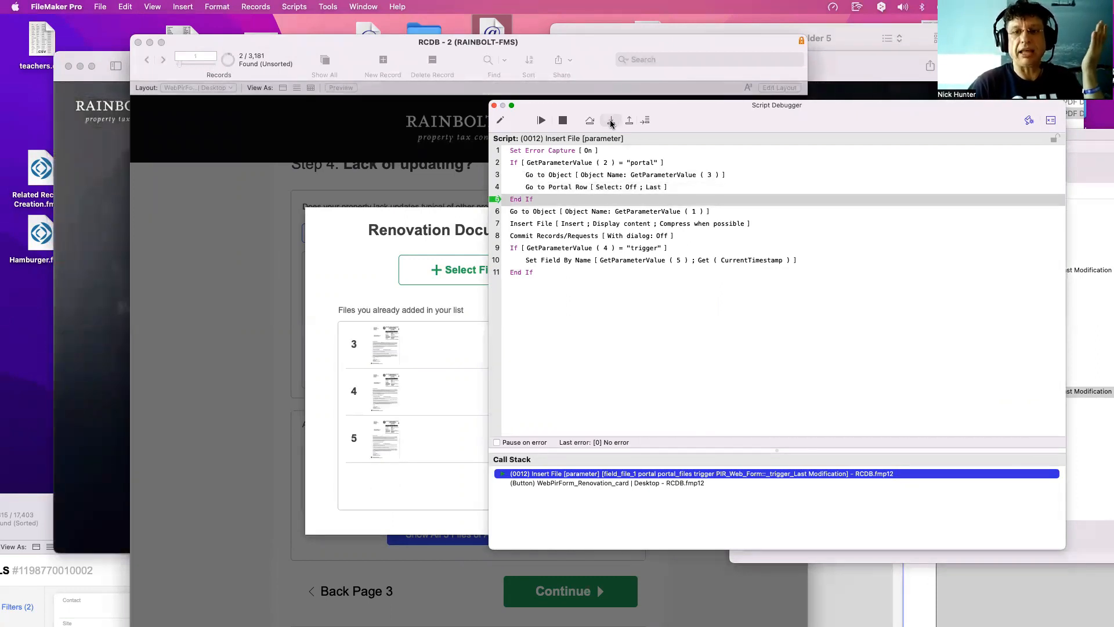
# Step through Go to Object and Insert File, and insert 300 dpi black and white (1).pdf into the portal's empty row.
pyautogui.click(610, 122)
pyautogui.click(610, 121)
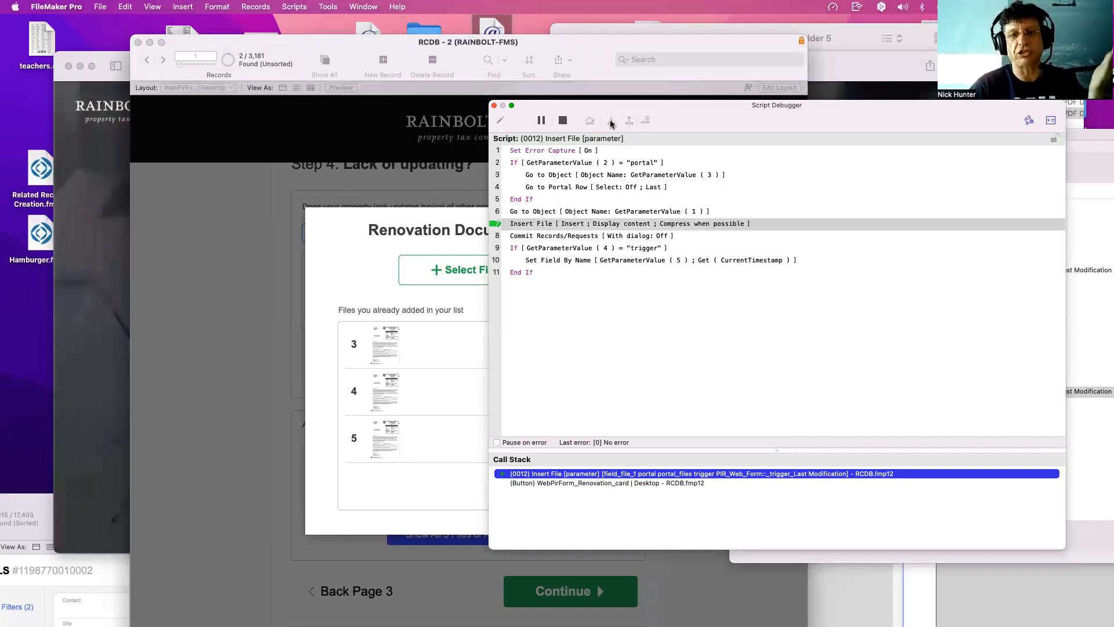
pyautogui.click(610, 122)
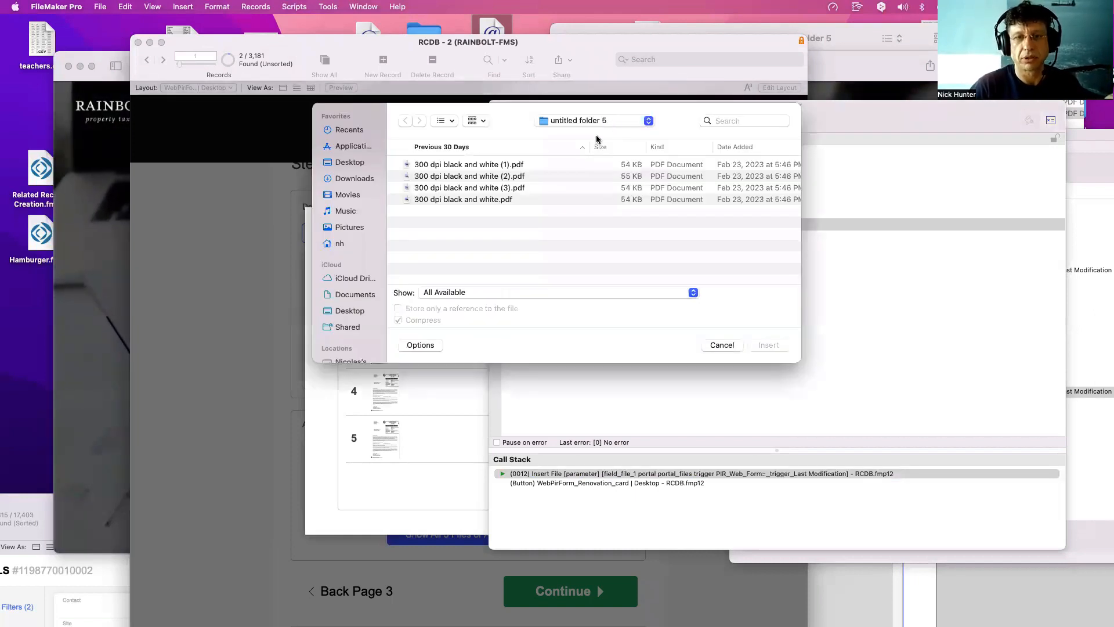
pyautogui.click(546, 165)
pyautogui.doubleClick(546, 165)
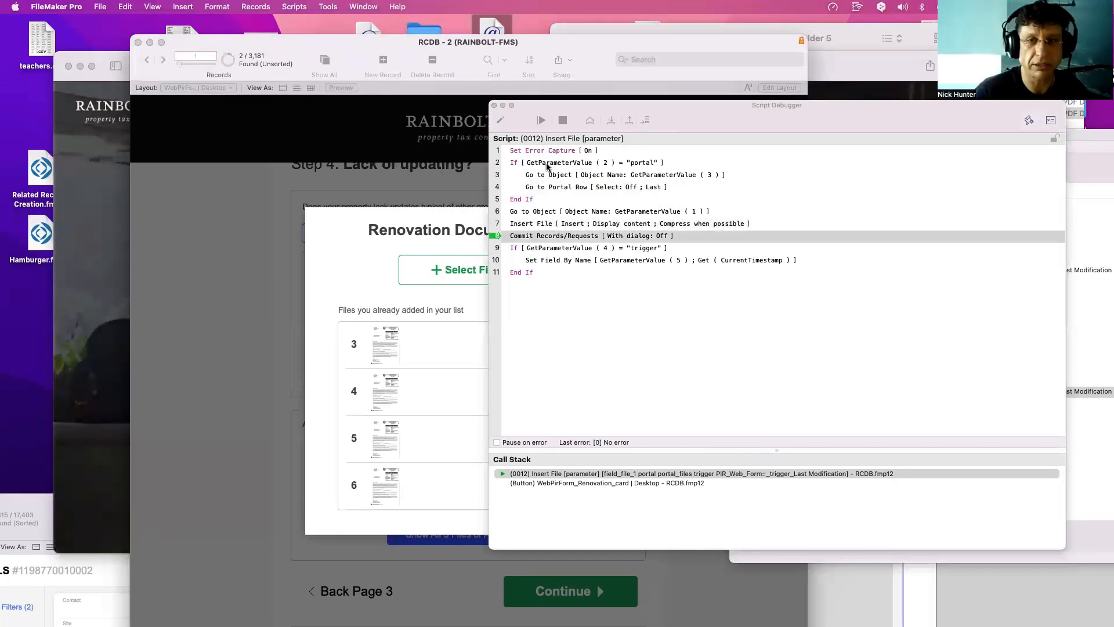
# Step the script through the record commit and the trigger field timestamp to its end, and close the Renovation Document List card.
pyautogui.click(612, 122)
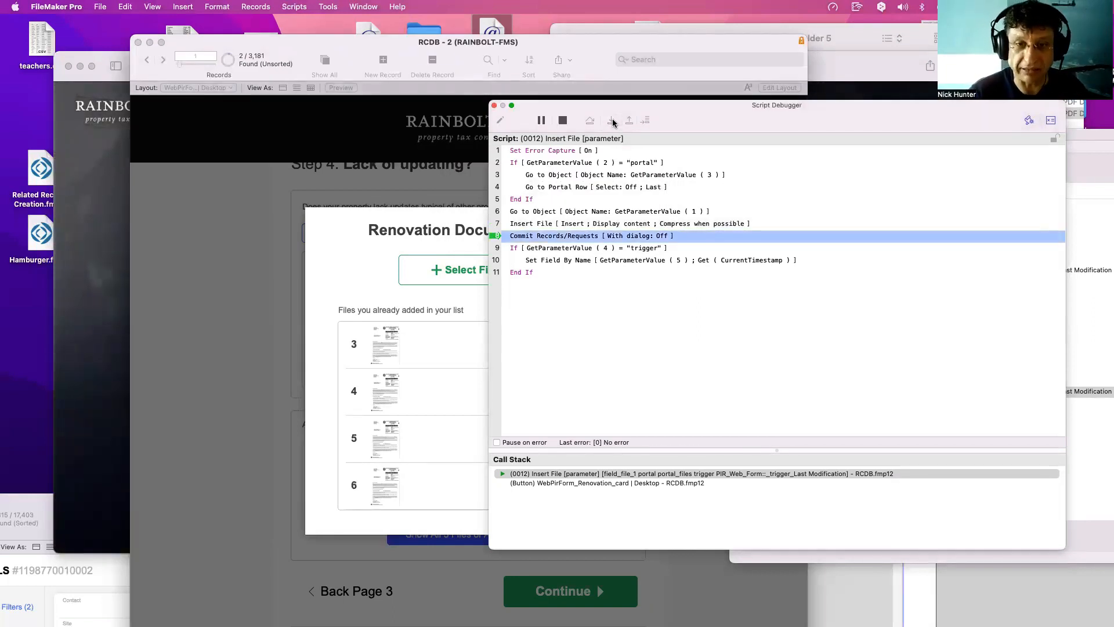
pyautogui.click(613, 122)
pyautogui.click(613, 122)
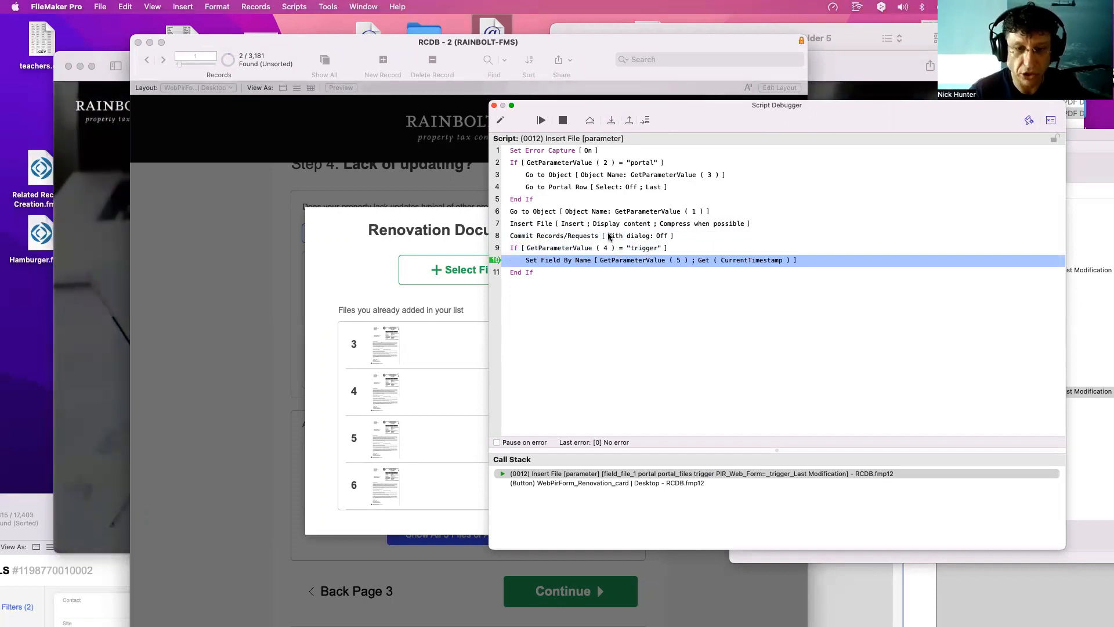
pyautogui.moveTo(662, 105); pyautogui.dragTo(826, 118)
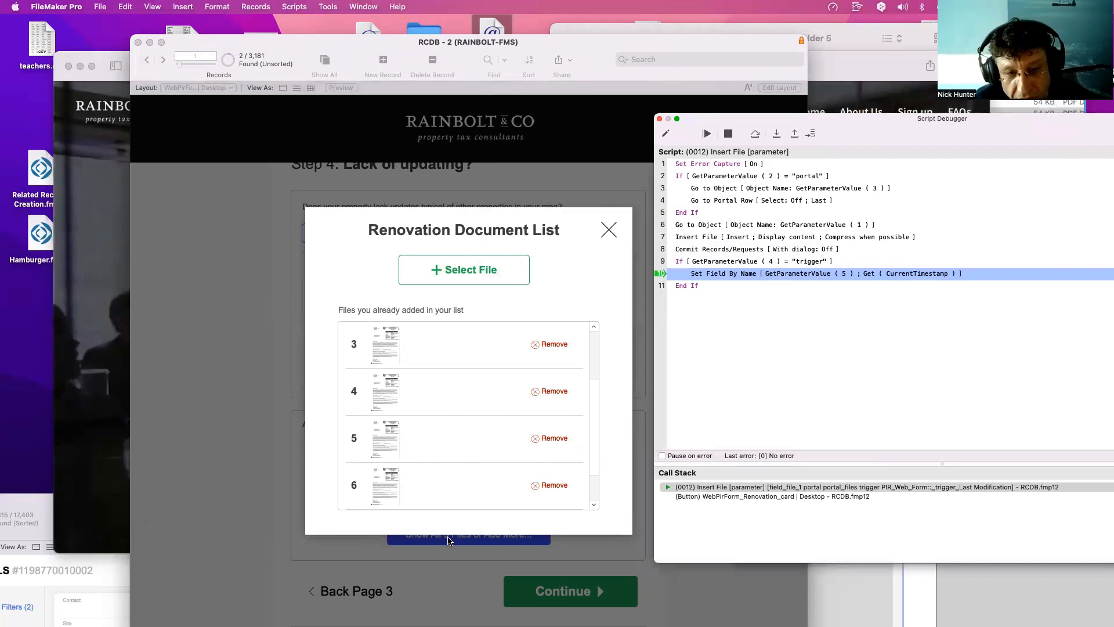
pyautogui.click(777, 135)
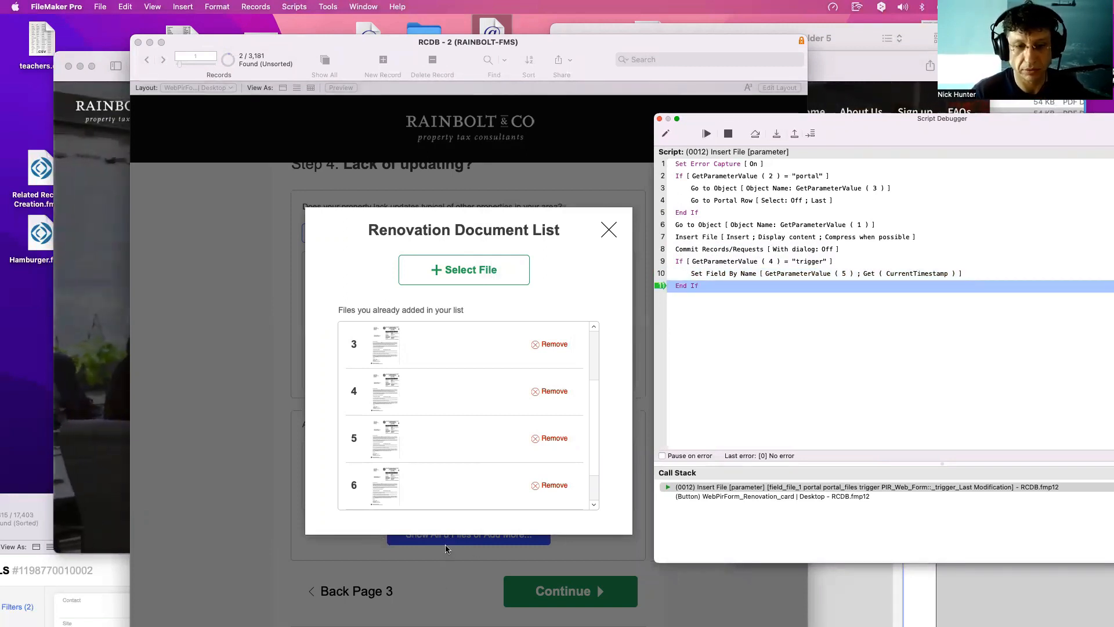
pyautogui.click(776, 134)
pyautogui.click(609, 232)
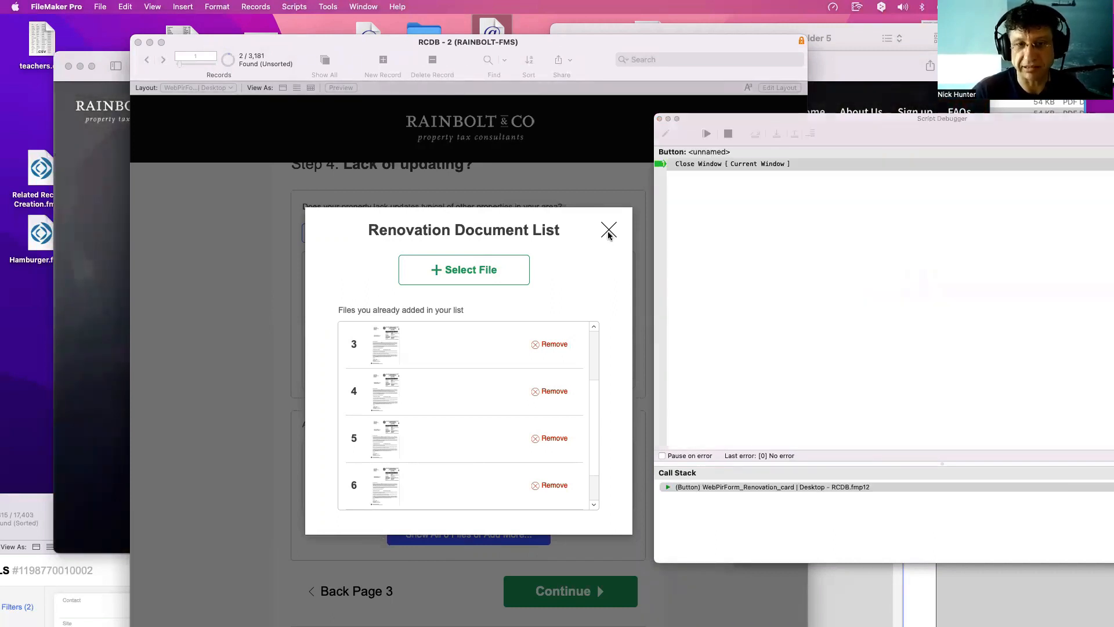
pyautogui.click(704, 135)
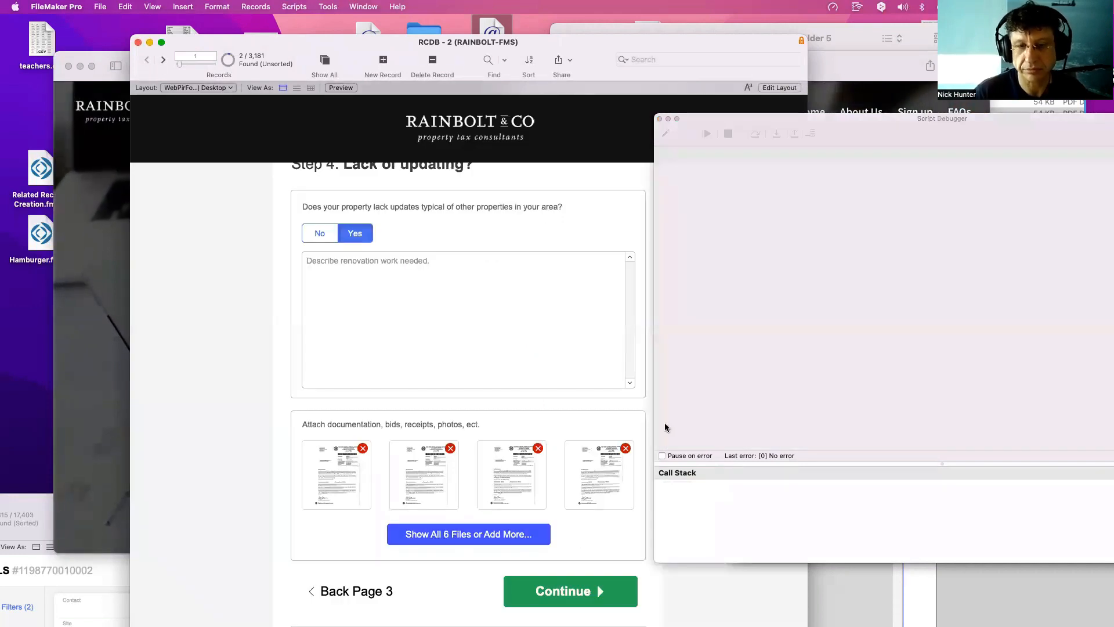
# Reopen the Renovation Document List card from the Step 4 form, stepping through the Open Card script.
pyautogui.moveTo(696, 129); pyautogui.dragTo(756, 112)
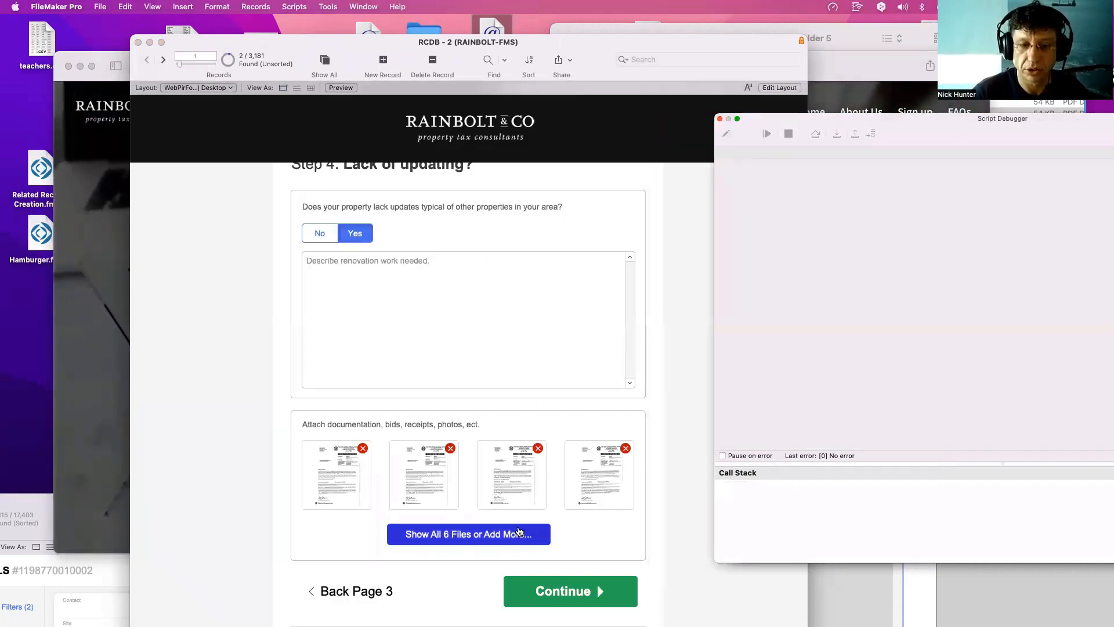
pyautogui.click(536, 533)
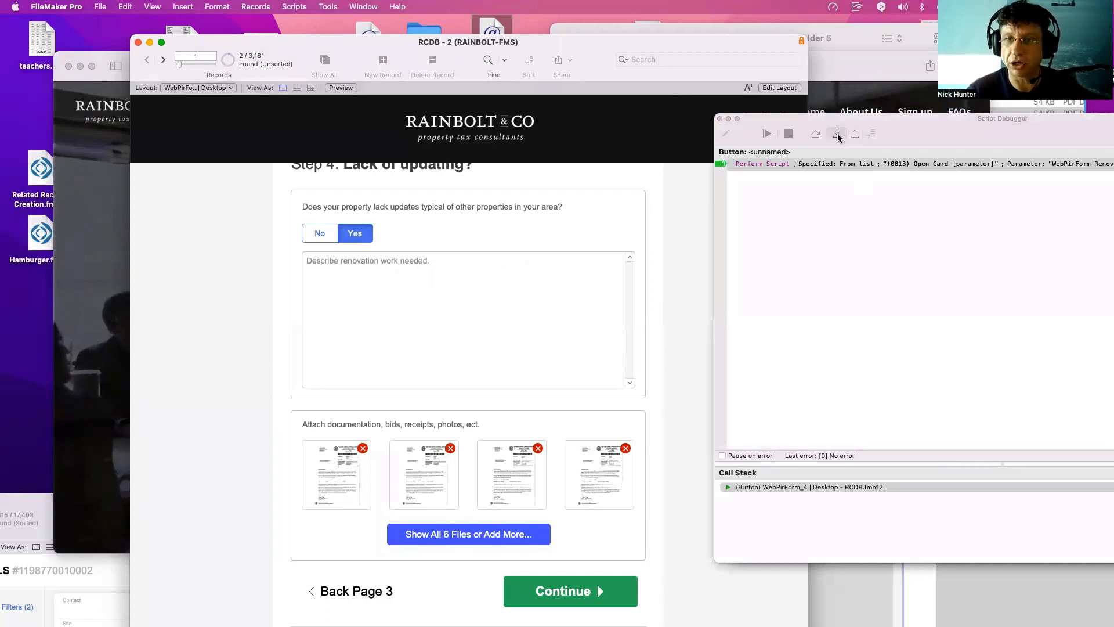
pyautogui.click(837, 134)
pyautogui.click(838, 137)
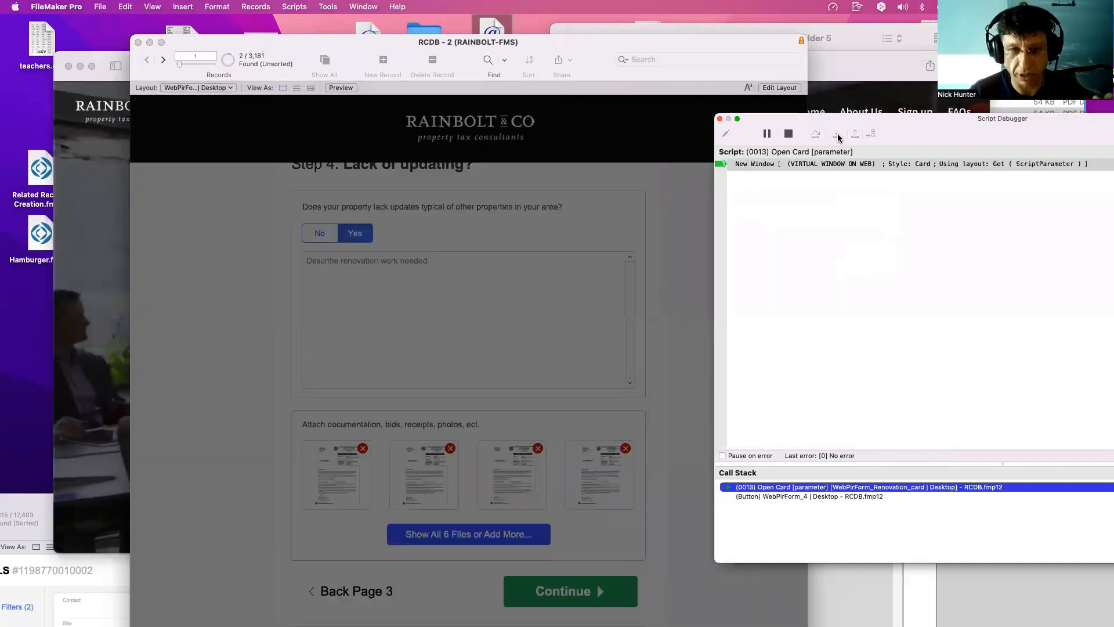
pyautogui.click(837, 137)
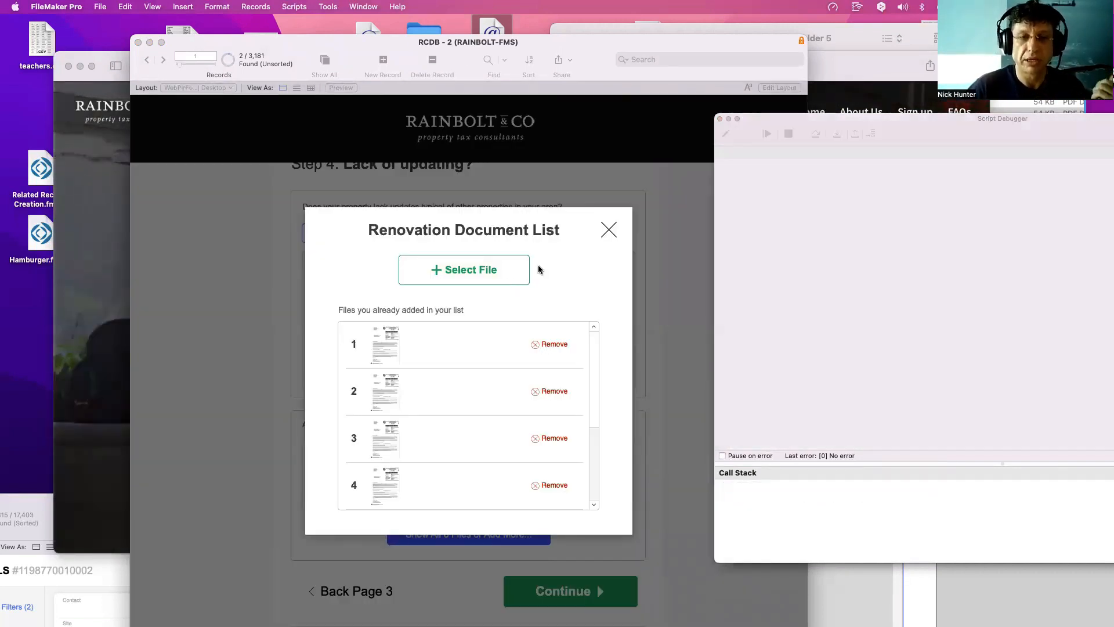
# Start the Insert File script again from the card's Select File button and step it through the portal block to the second Go to Object.
pyautogui.click(488, 268)
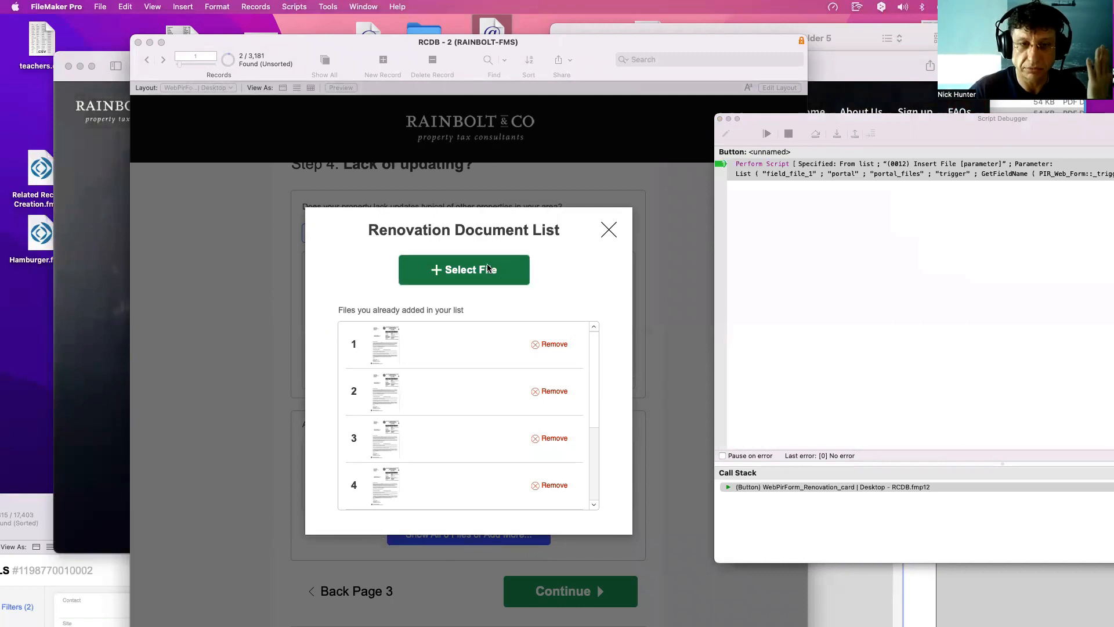
pyautogui.click(836, 134)
pyautogui.click(836, 134)
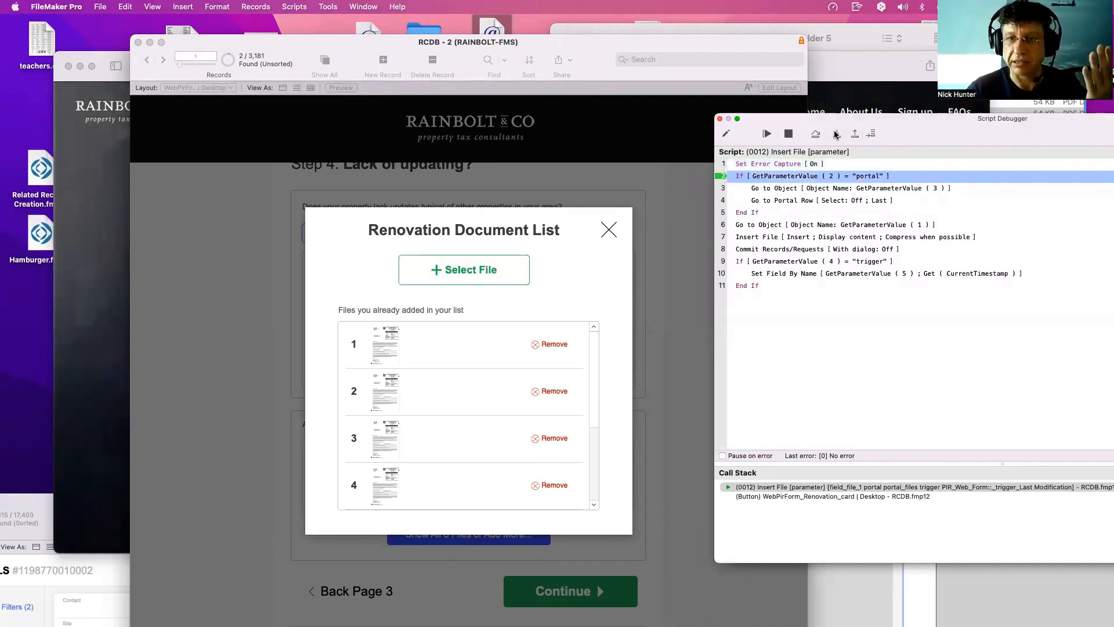
pyautogui.click(836, 134)
pyautogui.click(836, 134)
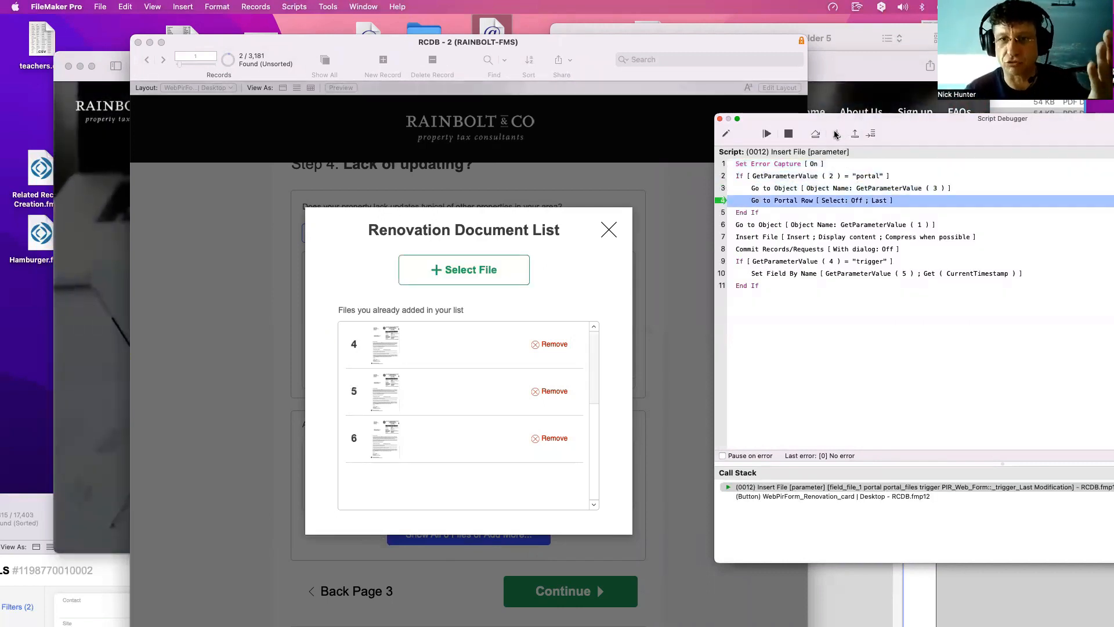
pyautogui.click(836, 134)
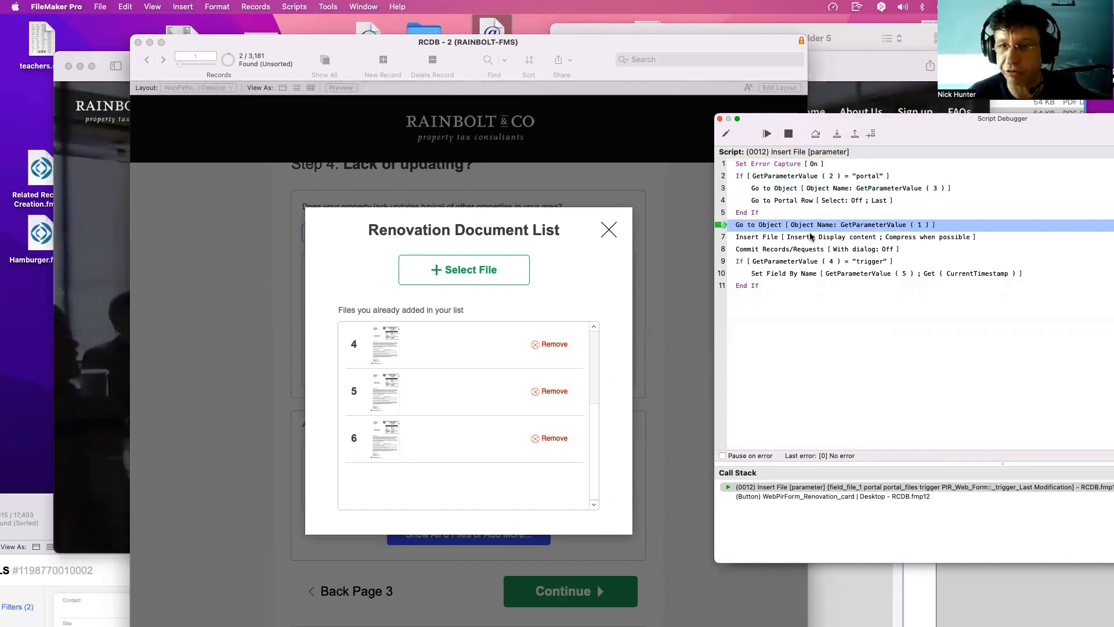
# Uncover the card's empty portal row and advance the script to insert 300 dpi black and white (3).pdf there.
pyautogui.moveTo(516, 124); pyautogui.dragTo(511, 125)
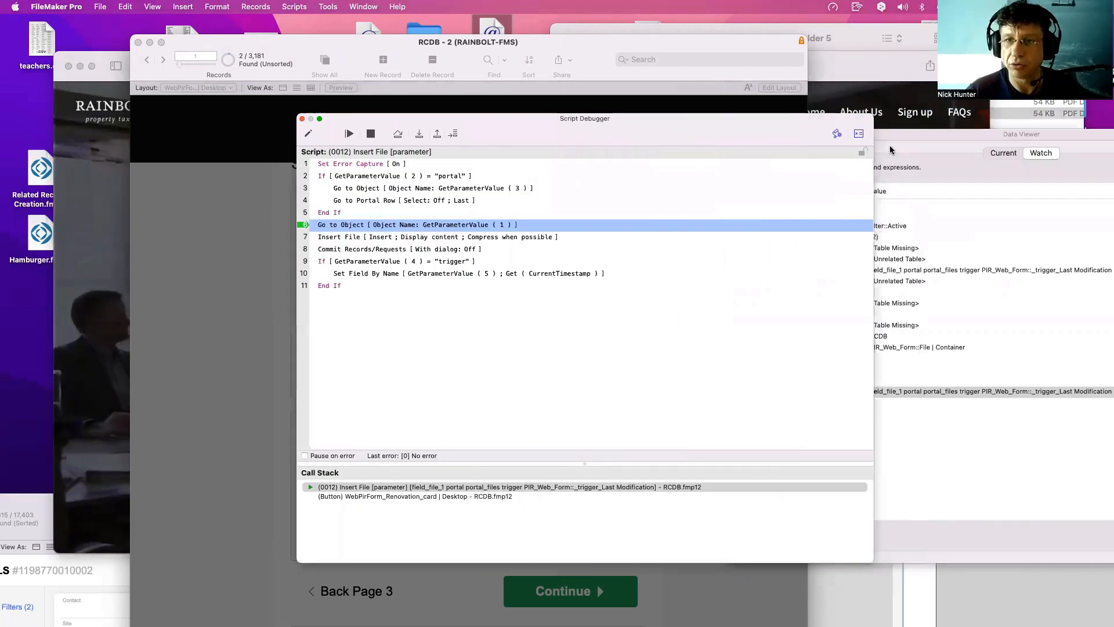
pyautogui.moveTo(632, 139); pyautogui.dragTo(928, 167)
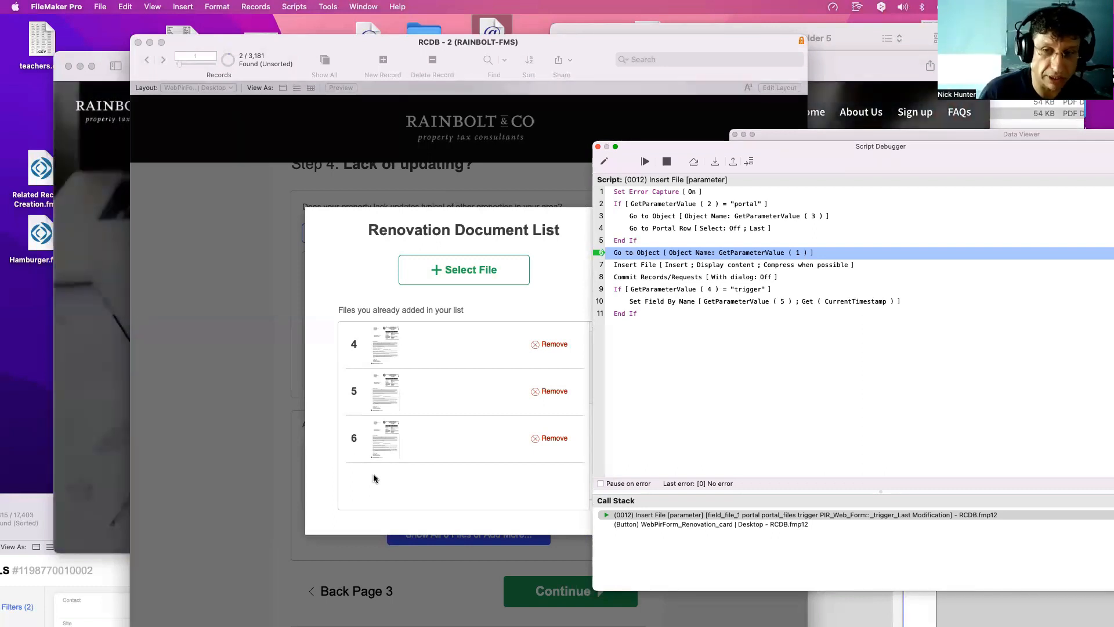
pyautogui.click(714, 163)
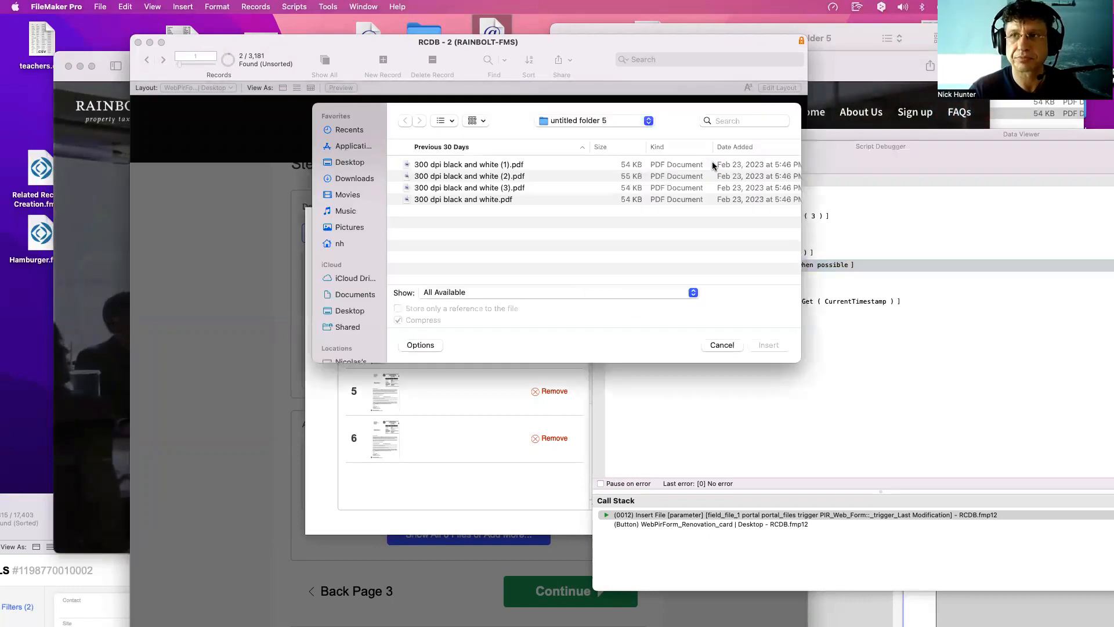
pyautogui.click(558, 189)
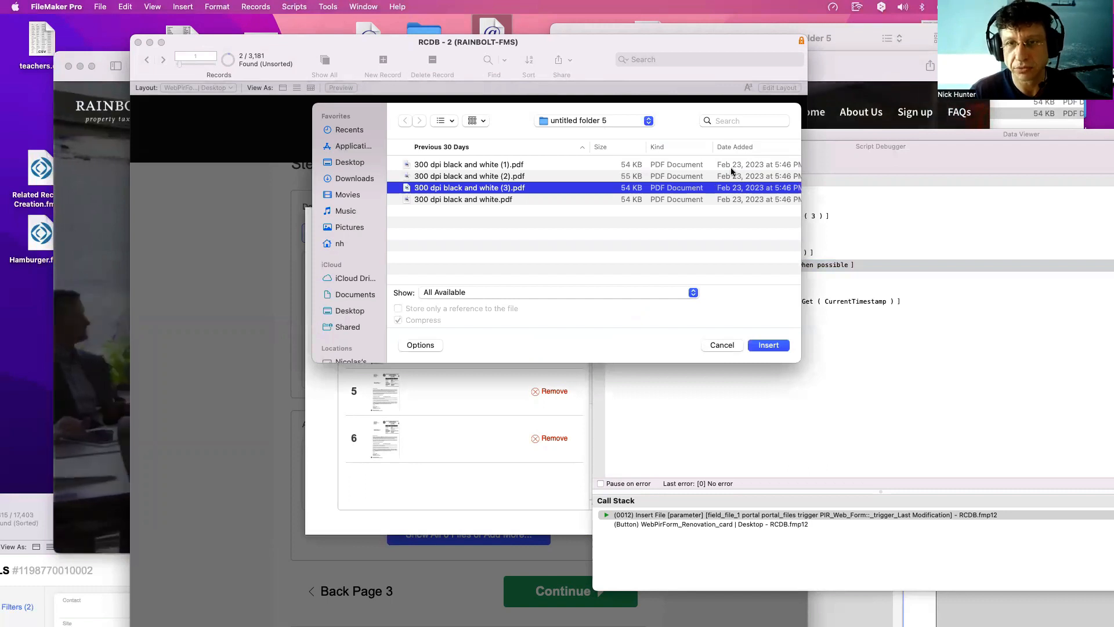
pyautogui.press('Return')
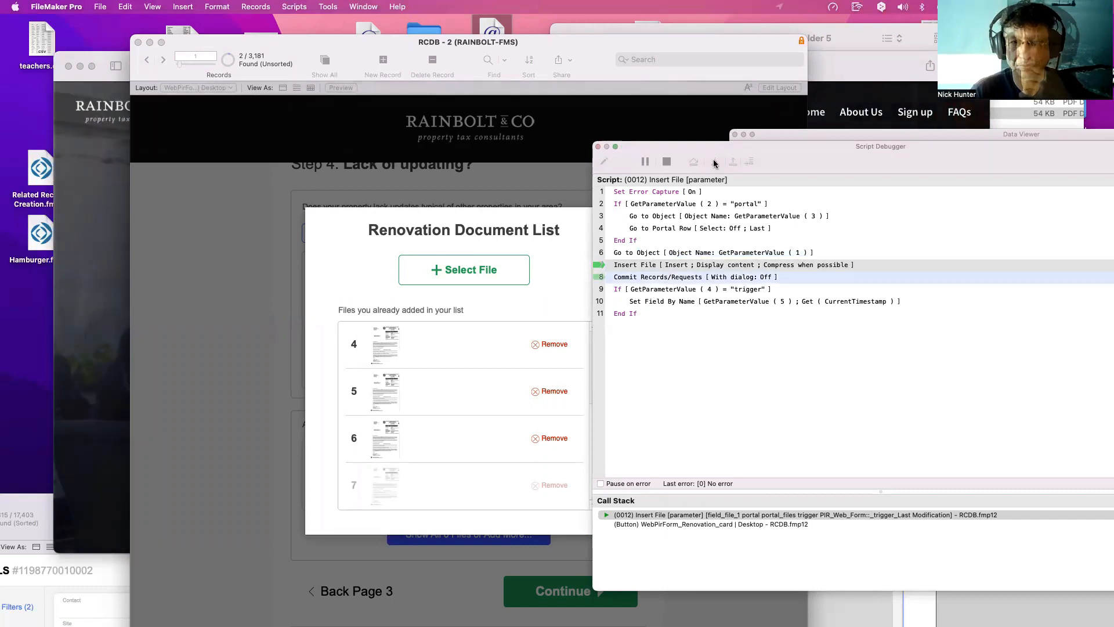
# Step the script through the trigger condition and Set Field By Name until it finishes.
pyautogui.click(714, 162)
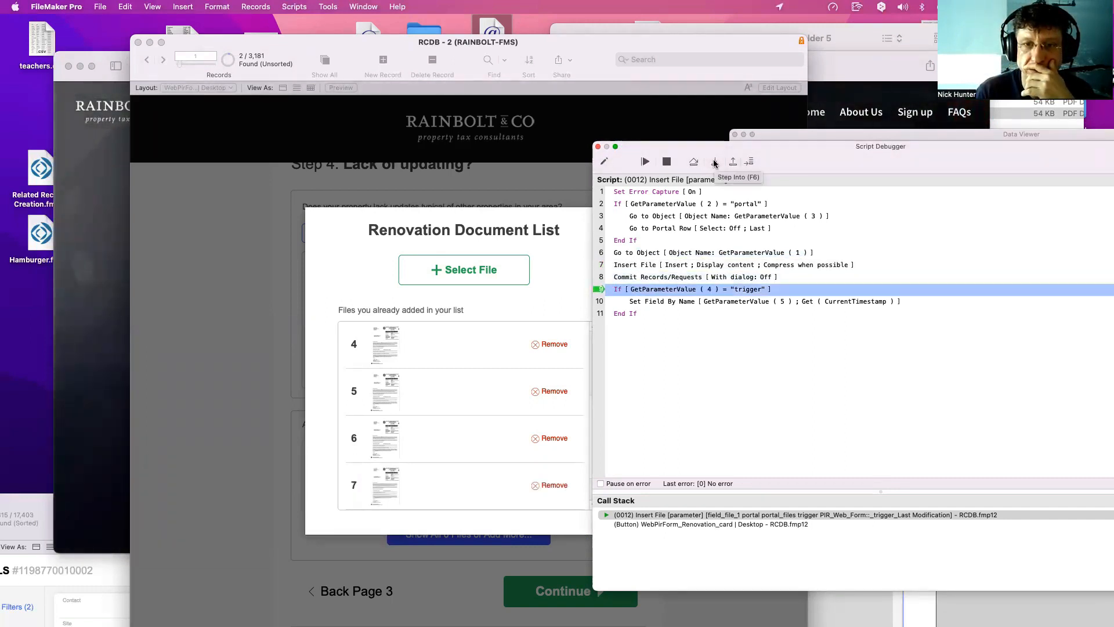
pyautogui.click(714, 162)
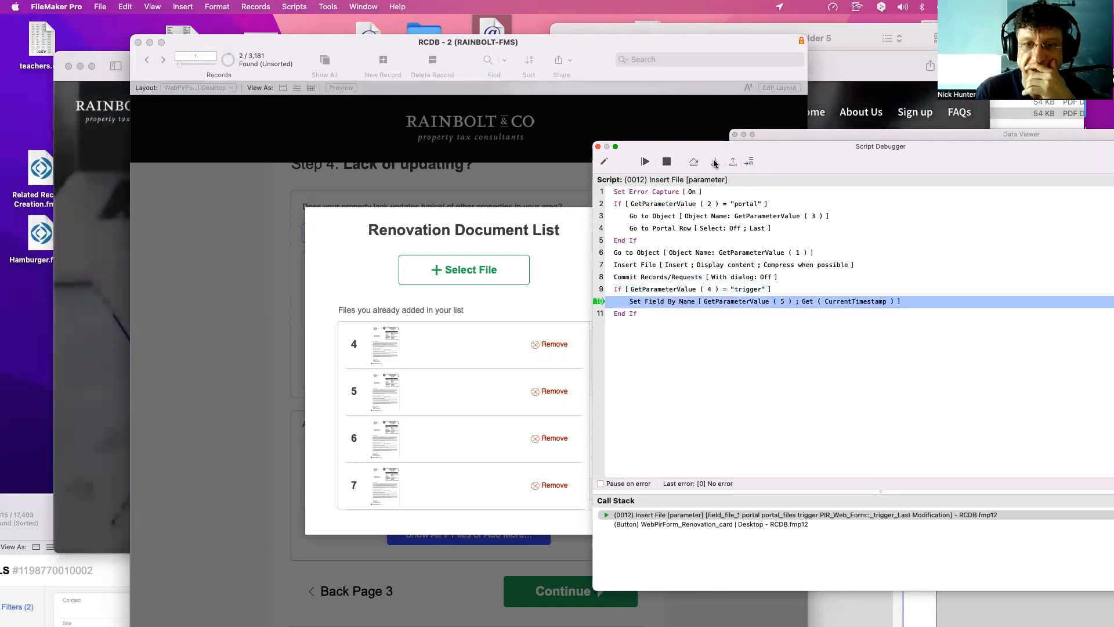
pyautogui.click(714, 162)
pyautogui.click(714, 162)
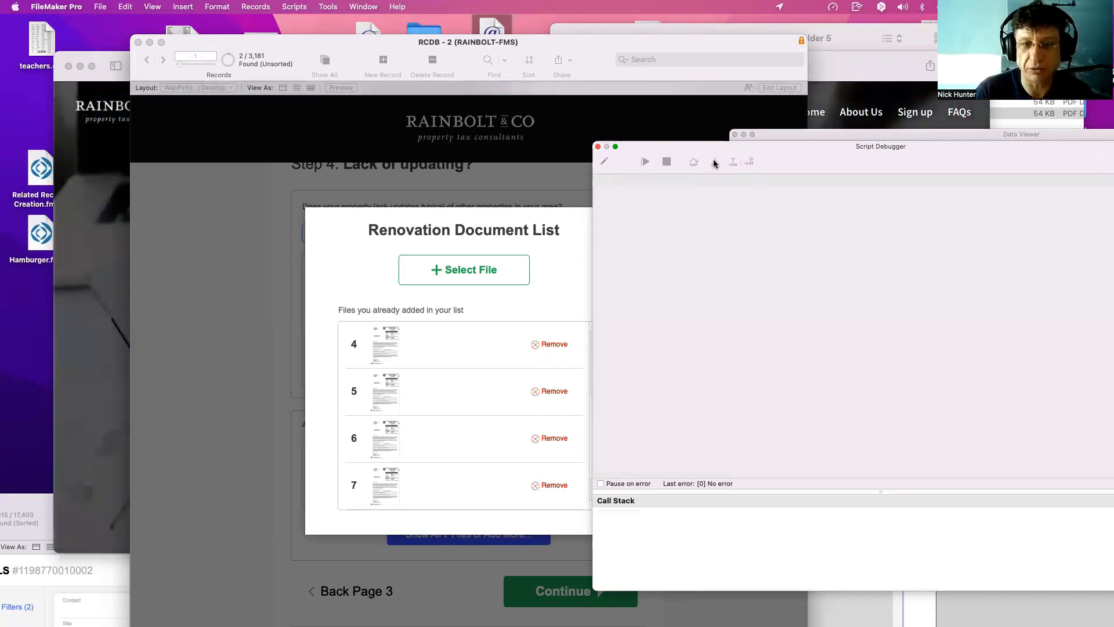
# Close the Script Debugger, the Renovation Document List card and the Data Viewer to return to the Step 4 form.
pyautogui.click(598, 146)
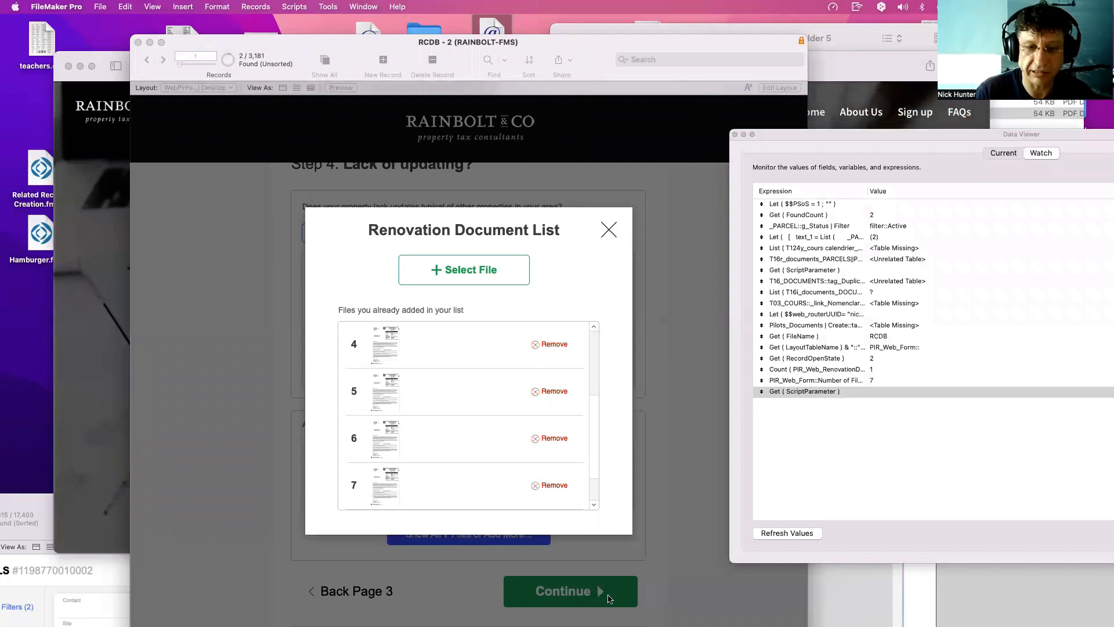
pyautogui.click(609, 231)
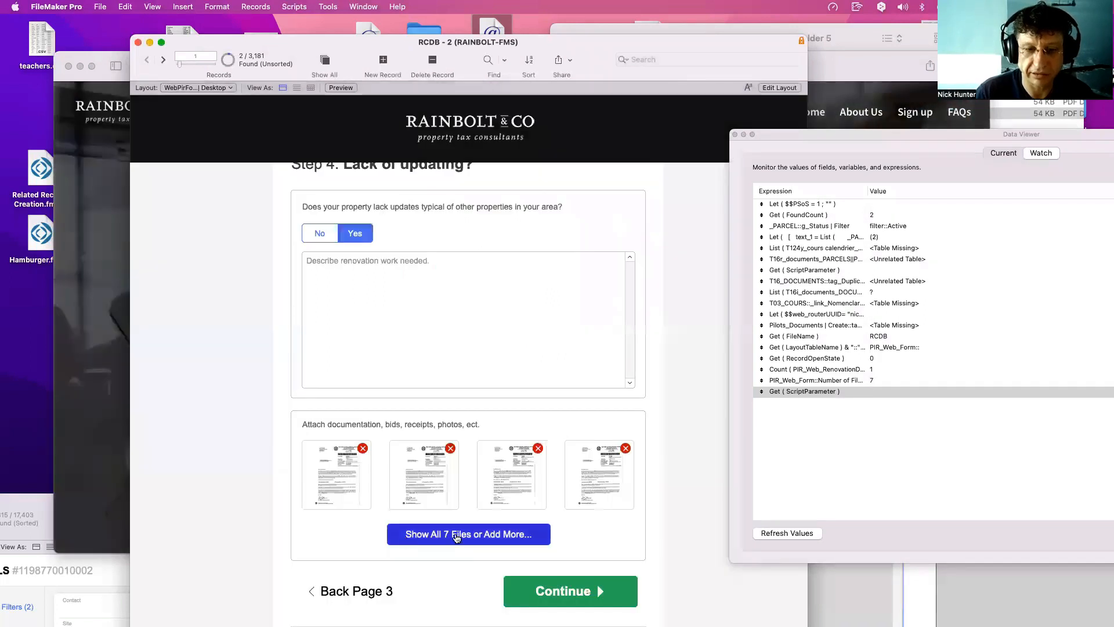
pyautogui.click(735, 135)
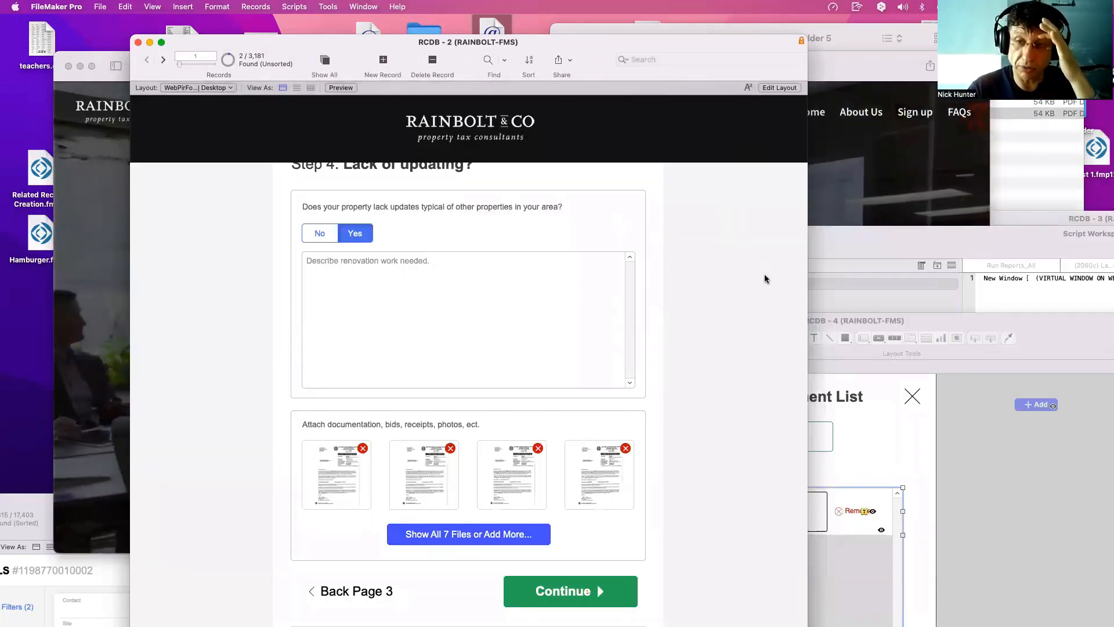
# Bring the Renovation Document List card layout forward and select the grouped objects in its portal row.
pyautogui.moveTo(896, 322); pyautogui.dragTo(677, 91)
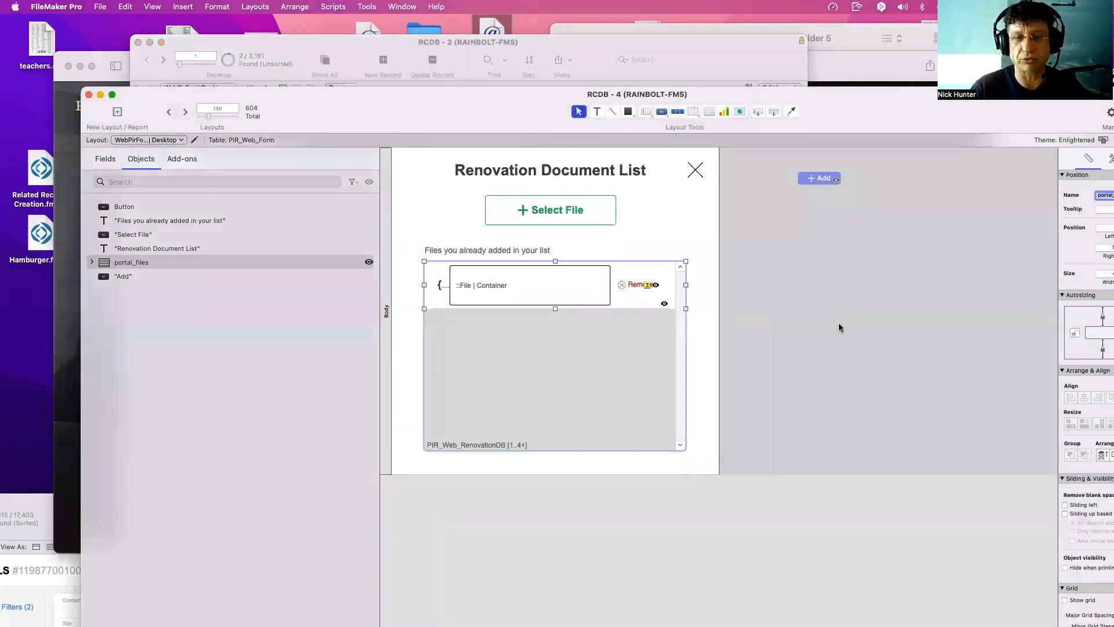
pyautogui.click(838, 323)
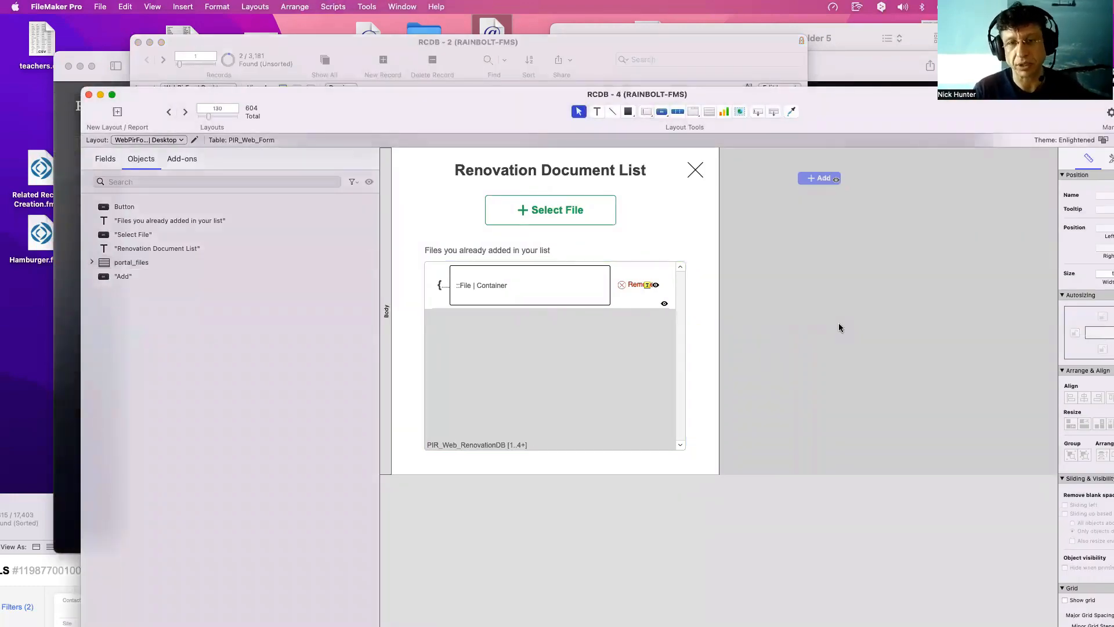
pyautogui.click(557, 287)
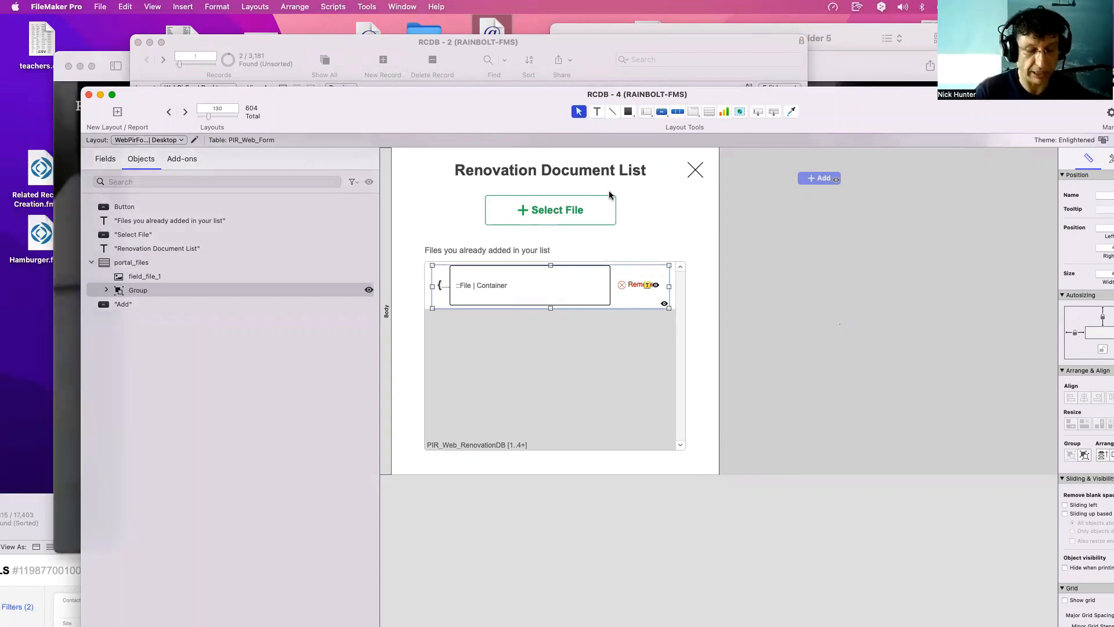
# Look through the suggested Insert script steps on a trial line in the (0013) Open Card script, and remove that line.
pyautogui.press('super+shift+s')
pyautogui.moveTo(826, 246); pyautogui.dragTo(506, 190)
pyautogui.click(672, 221)
pyautogui.press('Return')
pyautogui.press('Return')
pyautogui.write('inser')
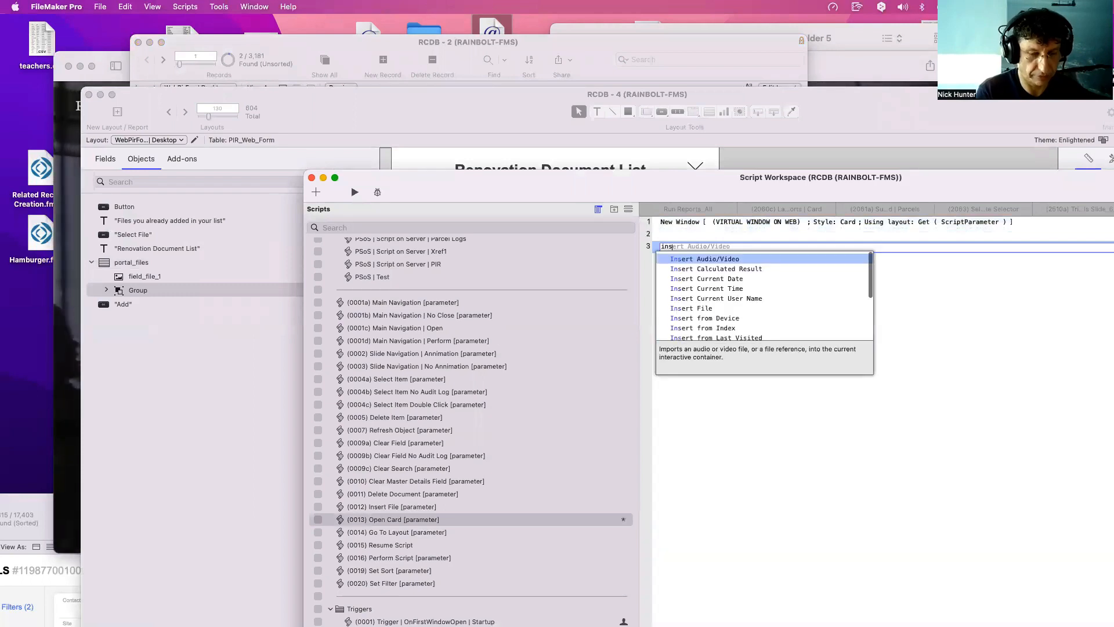
pyautogui.press('Down')
pyautogui.press('Down')
pyautogui.press('Down')
pyautogui.press('Down')
pyautogui.press('Down')
pyautogui.press('Down')
pyautogui.press('Down')
pyautogui.press('Down')
pyautogui.press('Down')
pyautogui.press('Down')
pyautogui.press('Down')
pyautogui.press('Down')
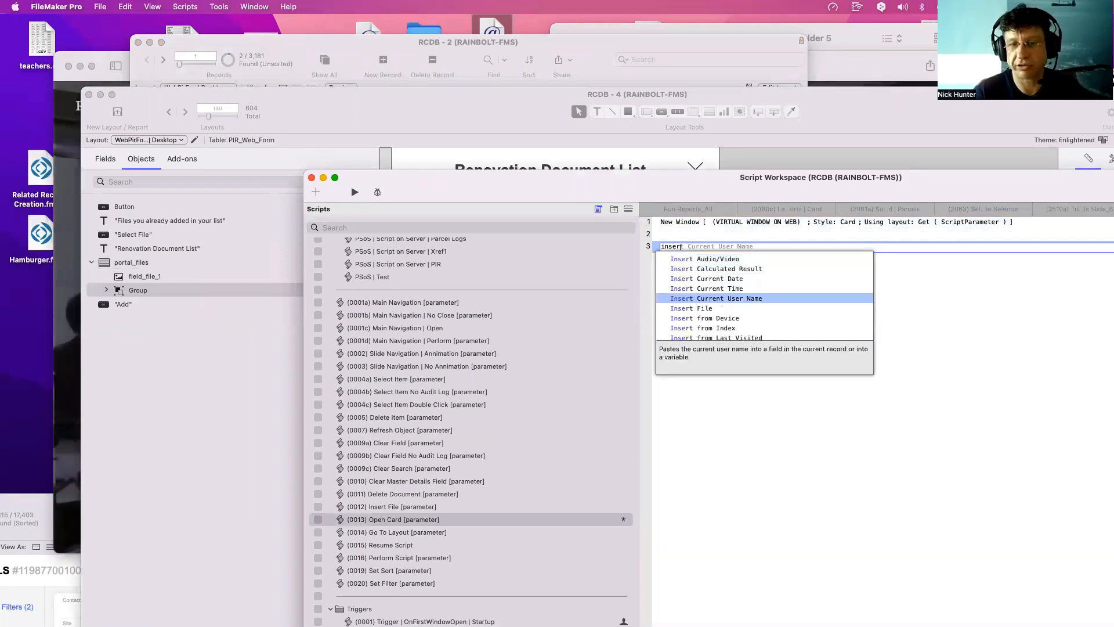
pyautogui.press('Up')
pyautogui.press('Up')
pyautogui.press('Up')
pyautogui.press('Up')
pyautogui.press('Up')
pyautogui.press('Up')
pyautogui.press('Up')
pyautogui.press('Up')
pyautogui.press('Up')
pyautogui.press('Up')
pyautogui.press('Up')
pyautogui.press('Up')
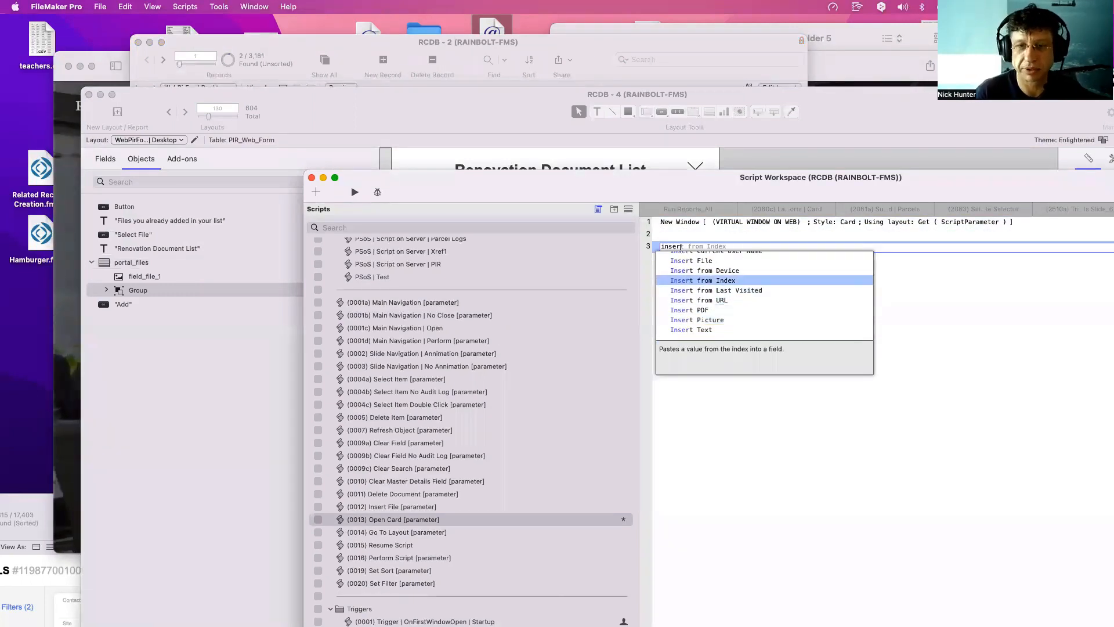
pyautogui.press('Escape')
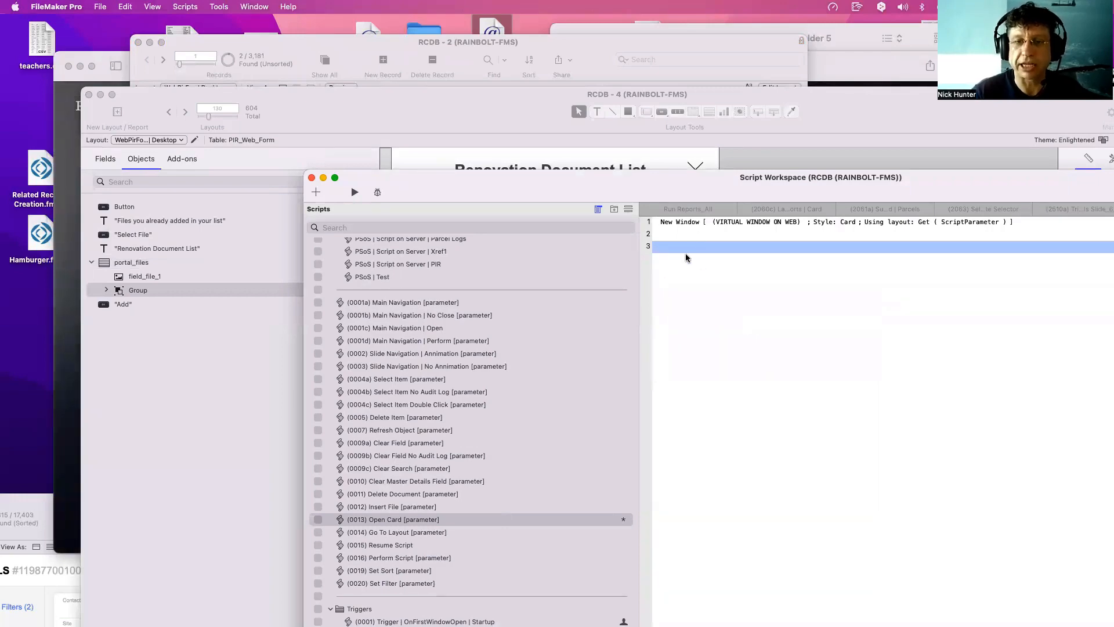
pyautogui.press('BackSpace')
pyautogui.press('BackSpace')
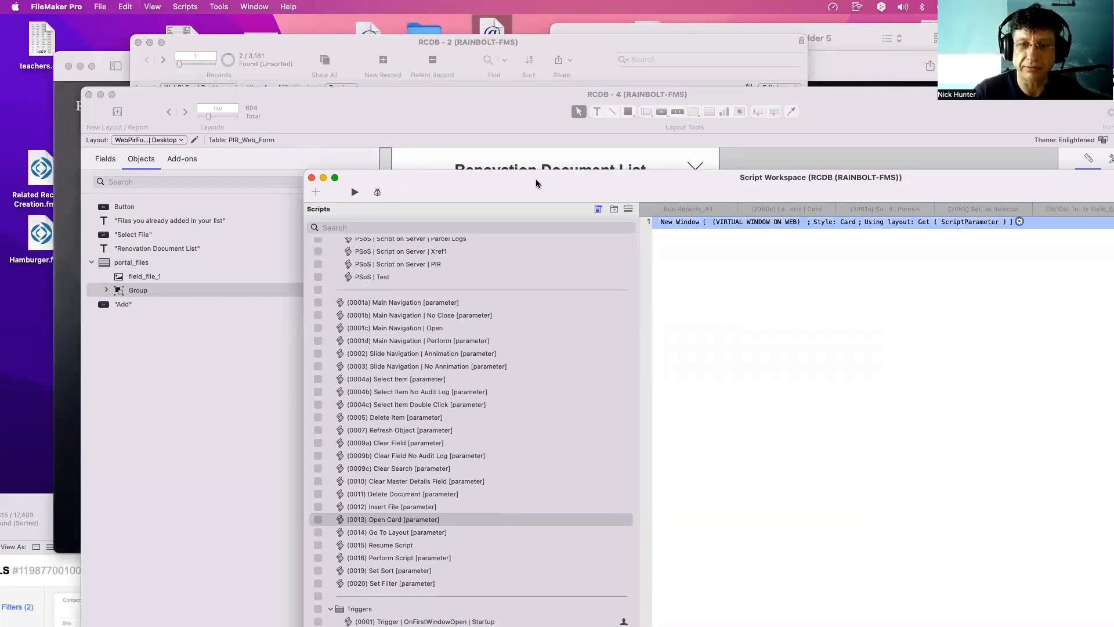
# Select the File | Container field inside the portal row's group and turn off its field entry in Browse Mode.
pyautogui.moveTo(536, 179); pyautogui.dragTo(1015, 623)
pyautogui.click(571, 296)
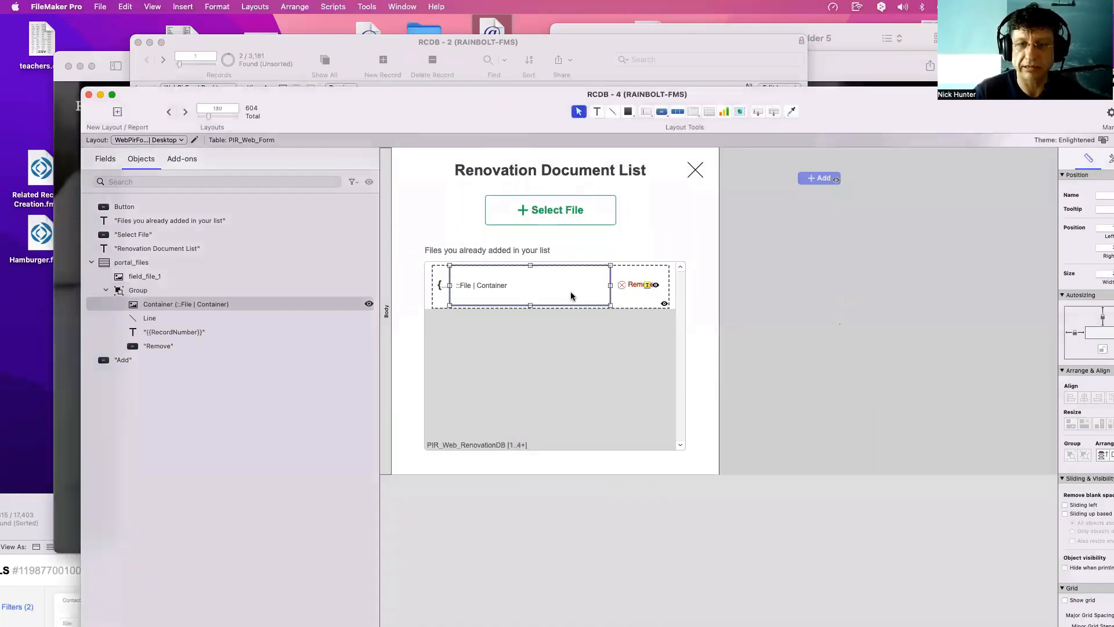
pyautogui.moveTo(846, 107); pyautogui.dragTo(579, 92)
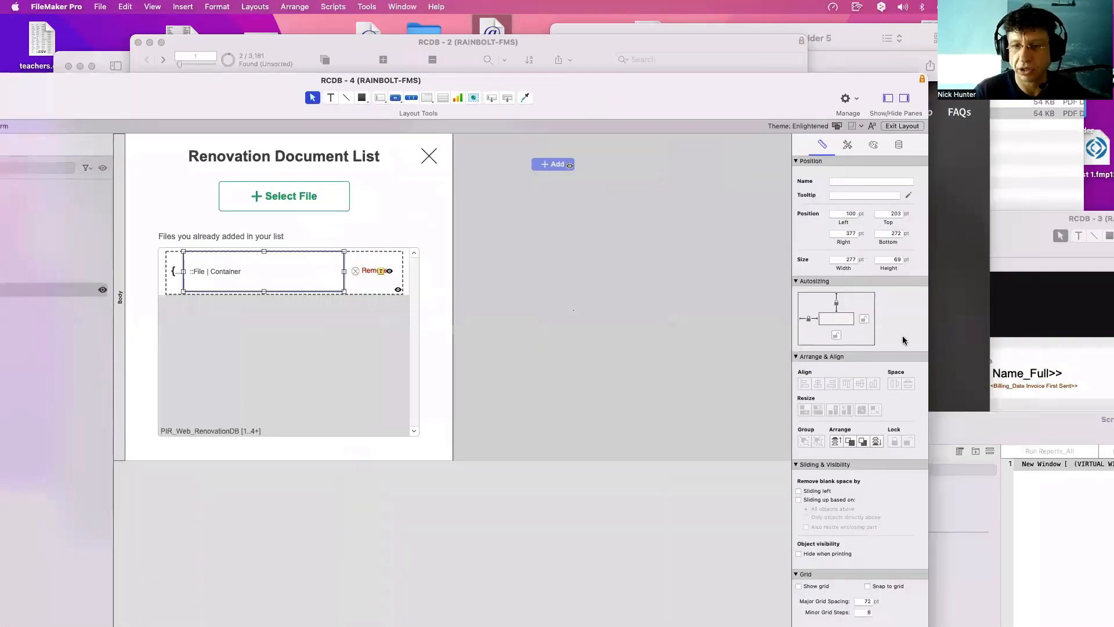
pyautogui.click(898, 145)
pyautogui.scroll(-3, 812, 549)
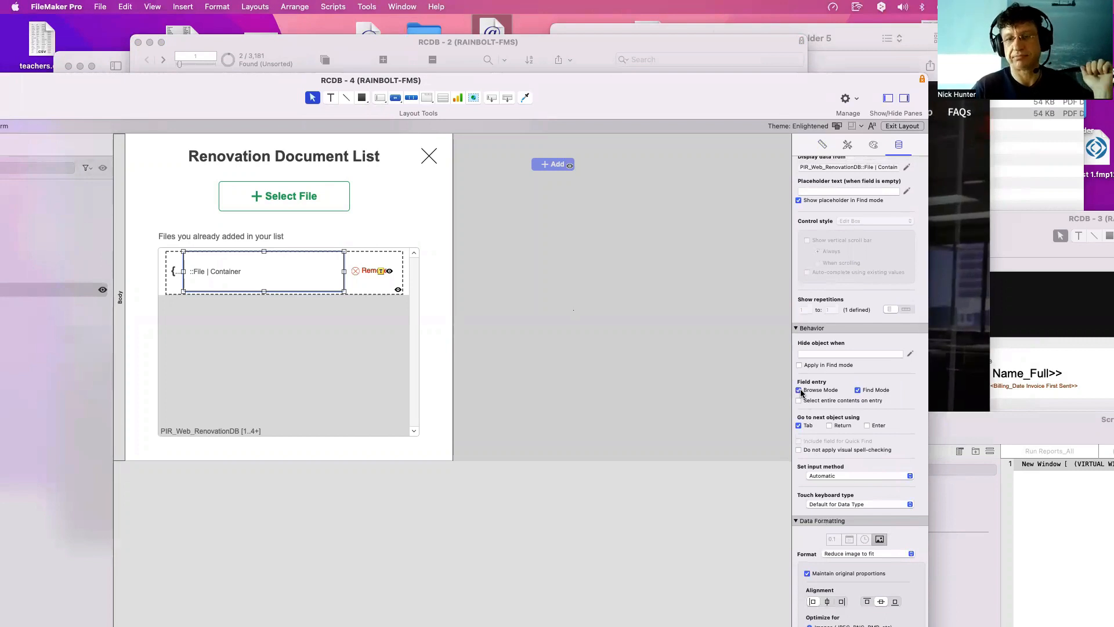
pyautogui.click(799, 390)
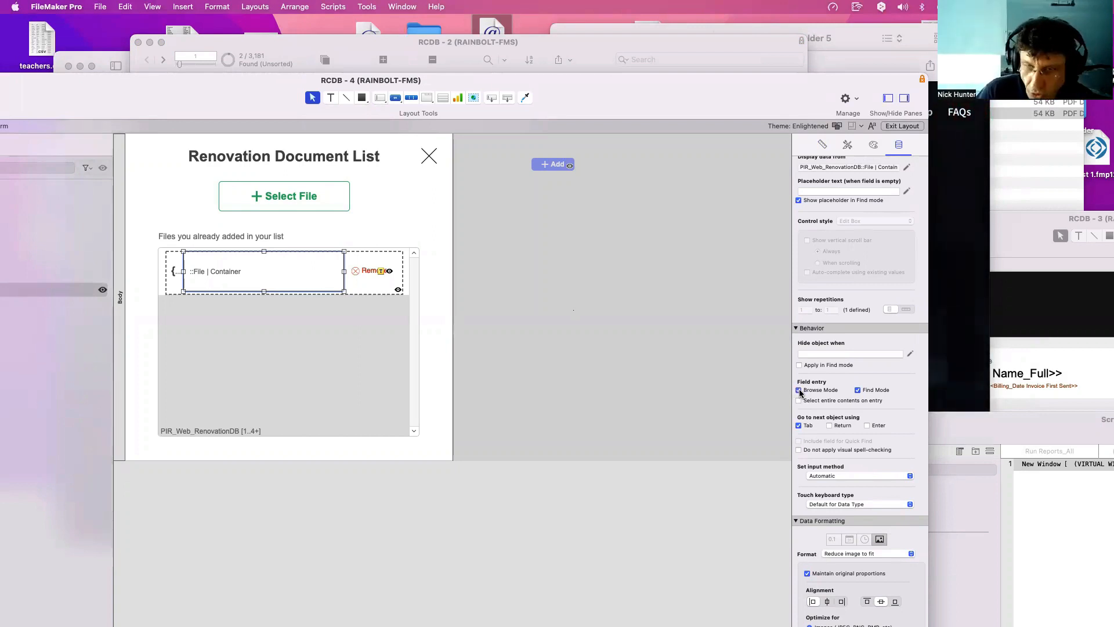
pyautogui.click(397, 302)
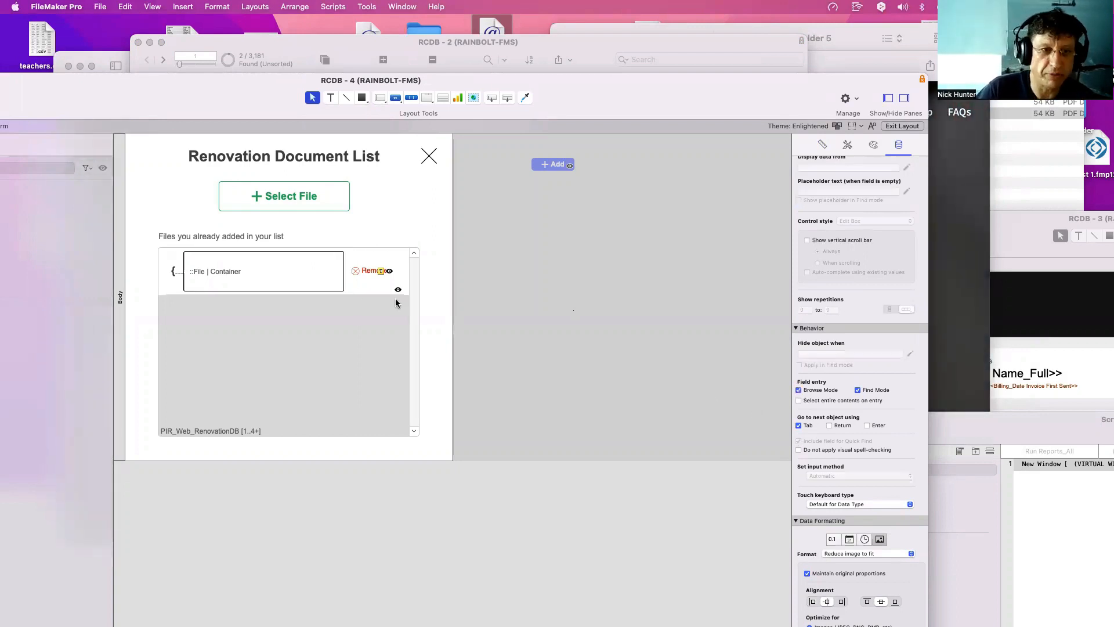
pyautogui.click(319, 283)
pyautogui.click(323, 289)
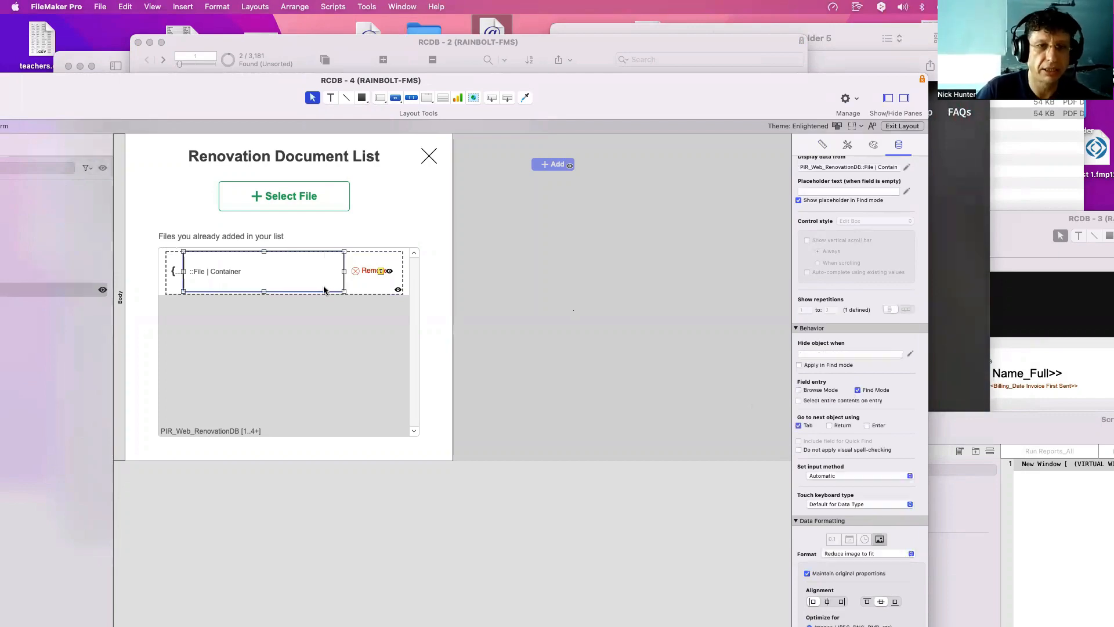
# Open the Renovation Document List card from the Step 4 form to view its file rows, and close it again.
pyautogui.moveTo(242, 91); pyautogui.dragTo(688, 363)
pyautogui.click(494, 538)
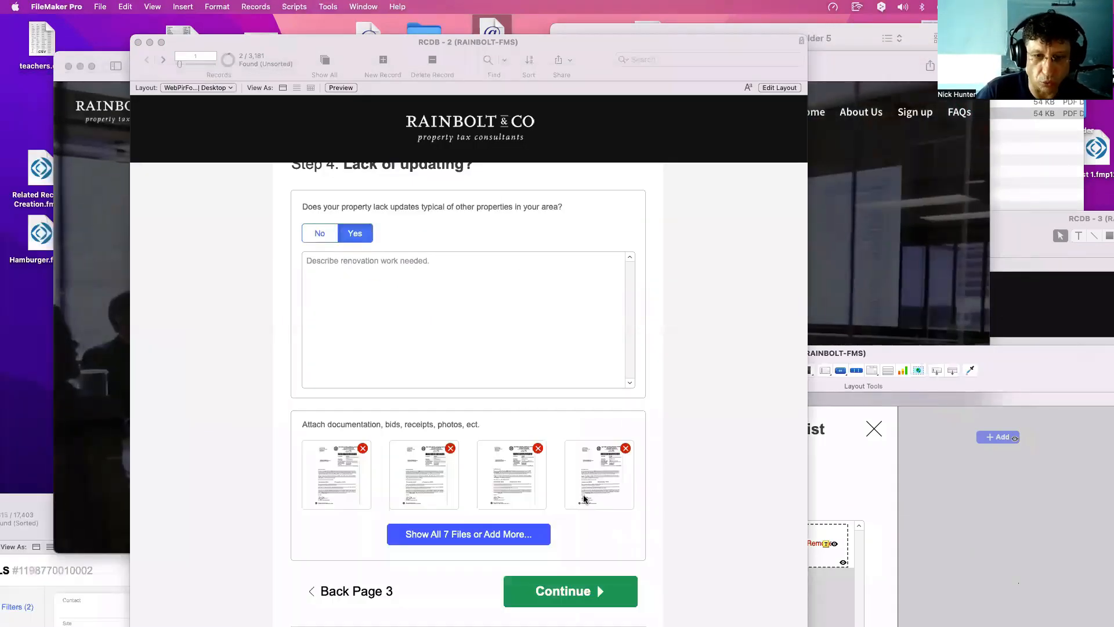
pyautogui.click(495, 538)
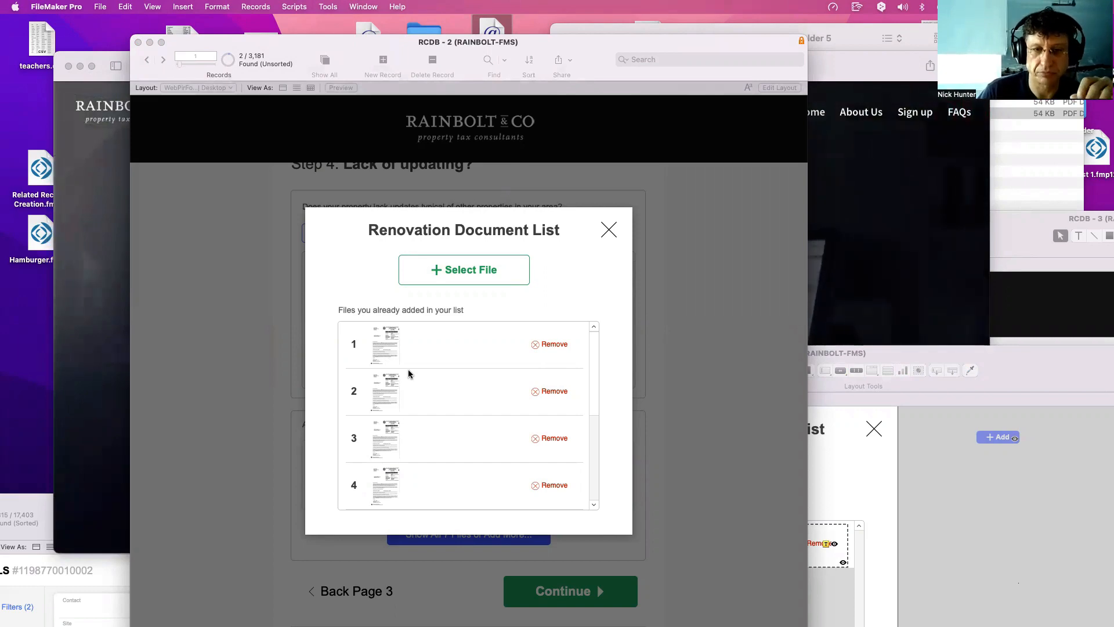
pyautogui.click(608, 230)
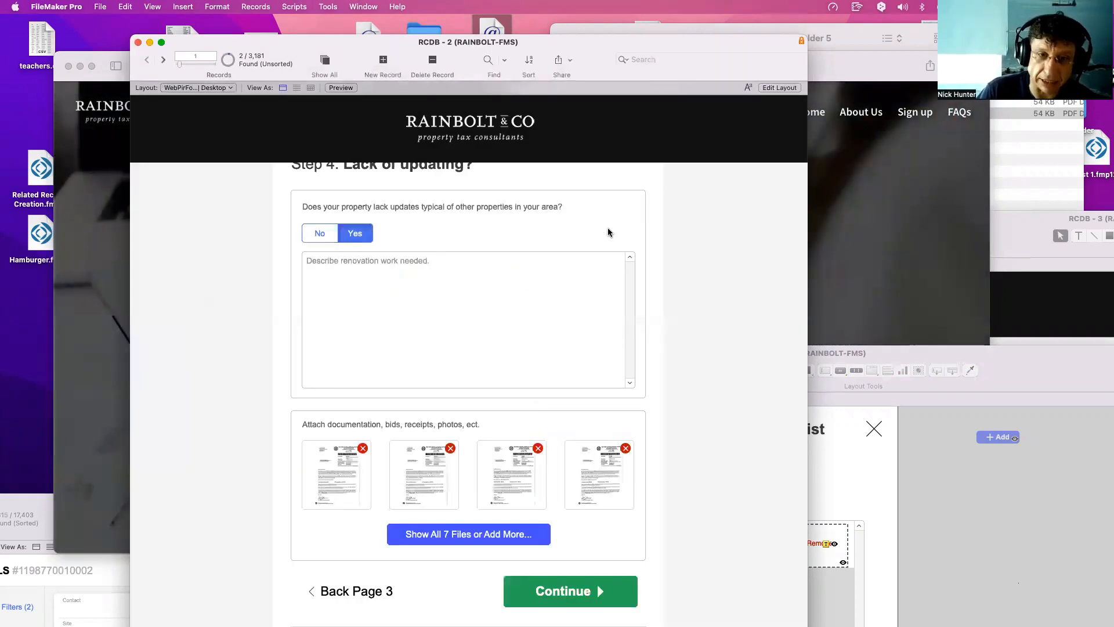
# Return to the card layout and examine the hide condition of the group in the portal row.
pyautogui.click(844, 418)
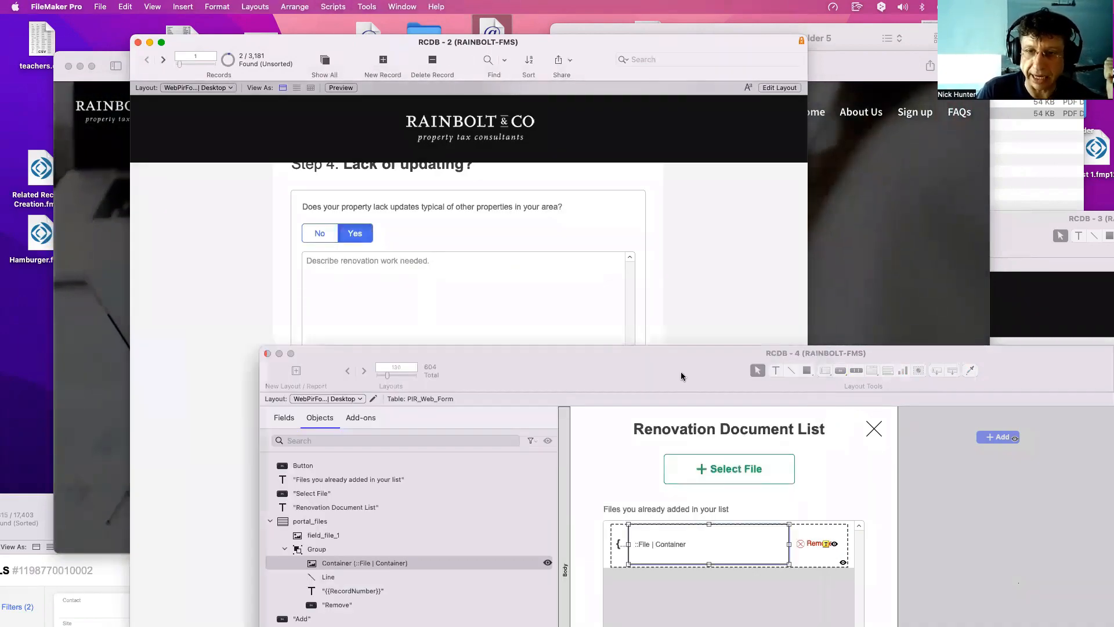
pyautogui.moveTo(681, 371); pyautogui.dragTo(528, 160)
pyautogui.click(760, 297)
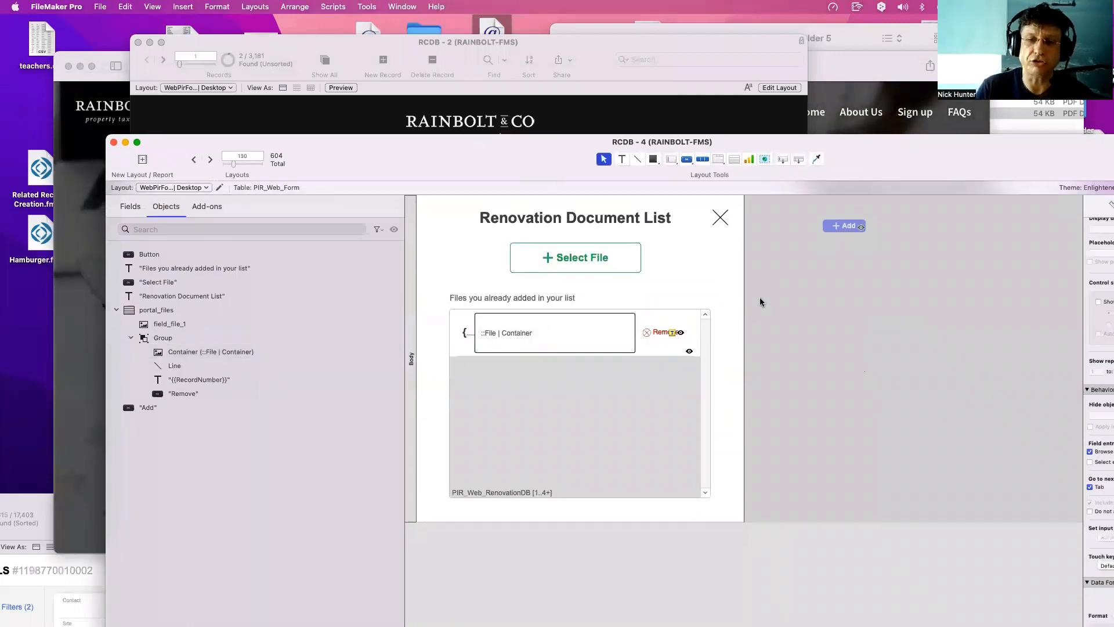
pyautogui.click(599, 338)
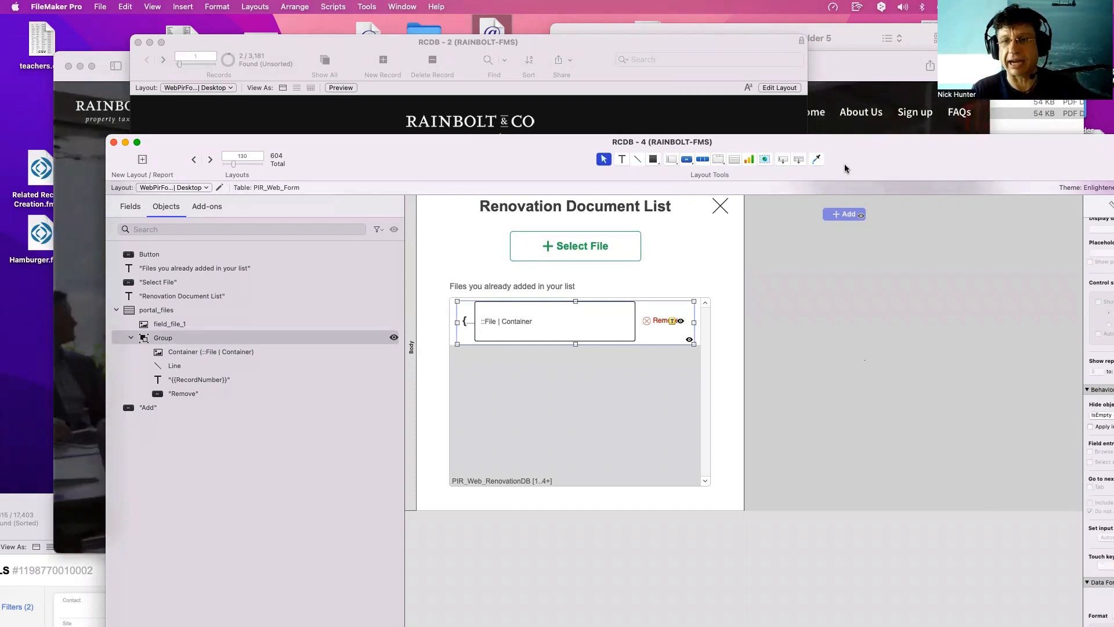
pyautogui.moveTo(712, 162); pyautogui.dragTo(489, 159)
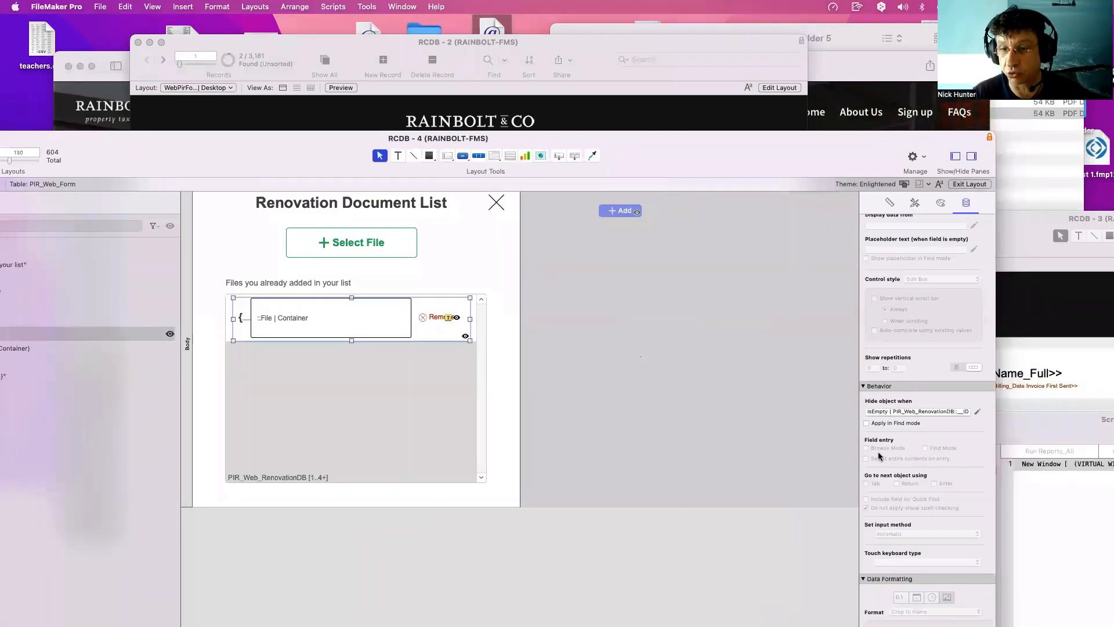
pyautogui.click(730, 426)
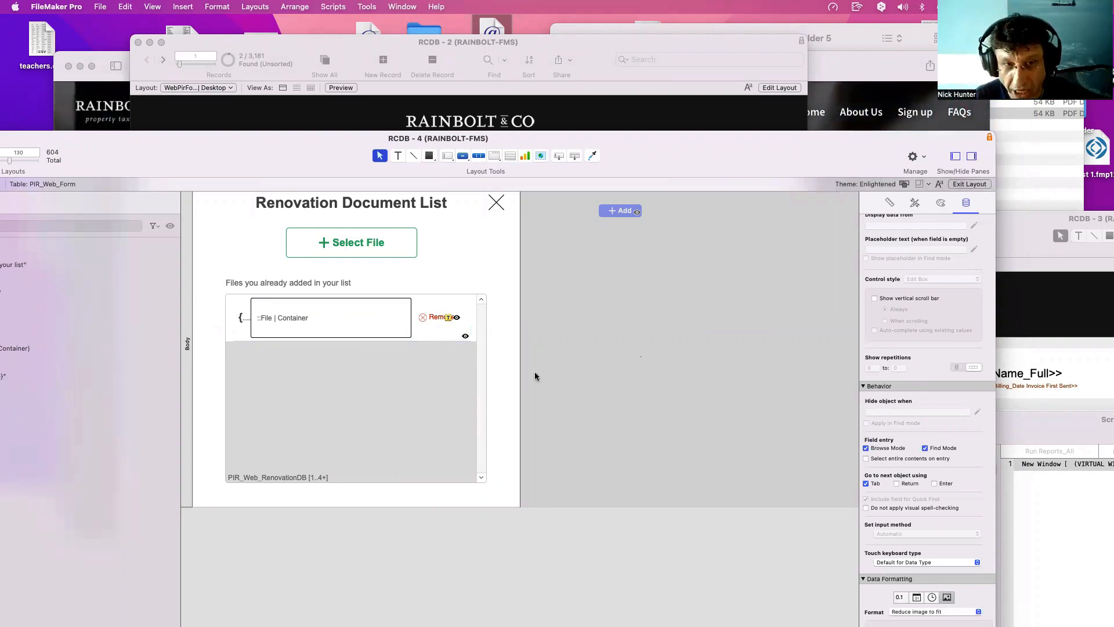
pyautogui.click(399, 330)
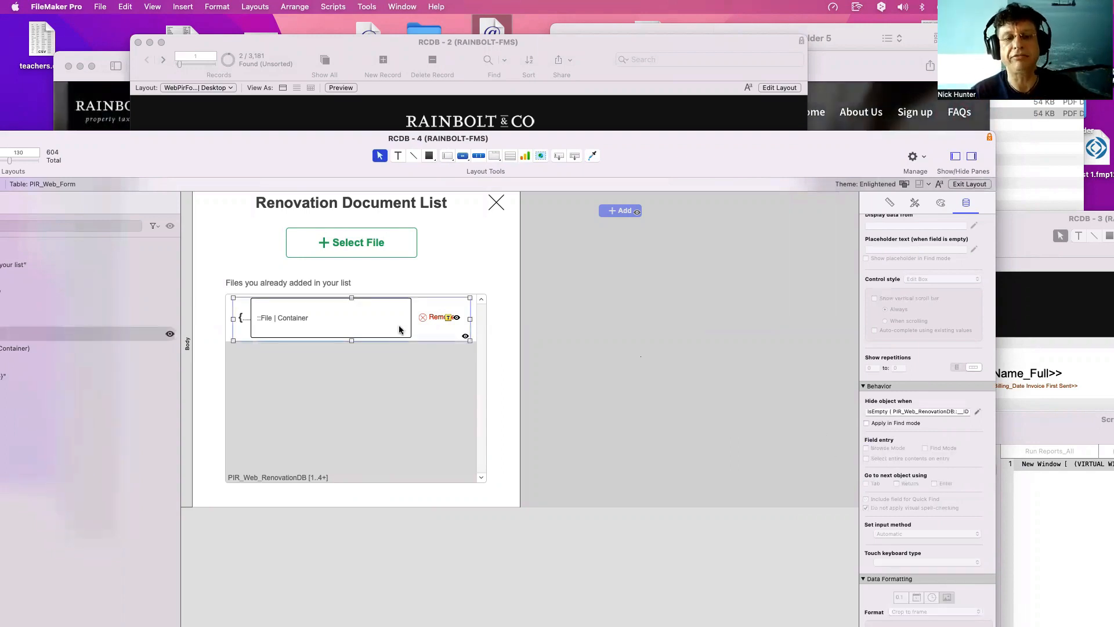
pyautogui.click(555, 349)
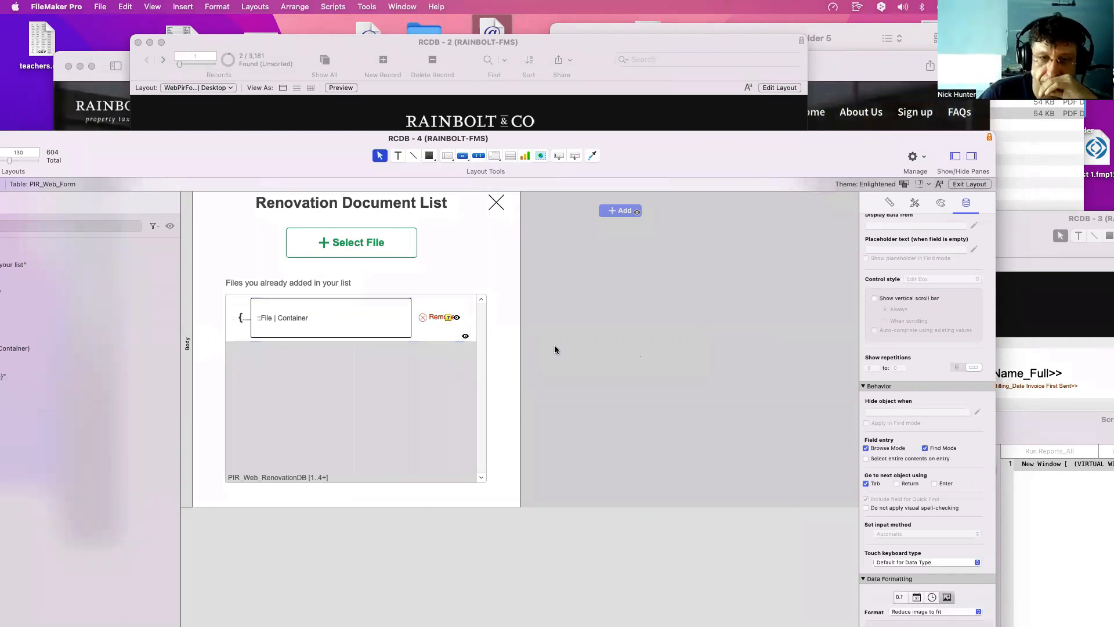
# Place a trial copy of the File | Container field in the empty area beside the card, and delete it with its label.
pyautogui.doubleClick(350, 329)
pyautogui.press('Return')
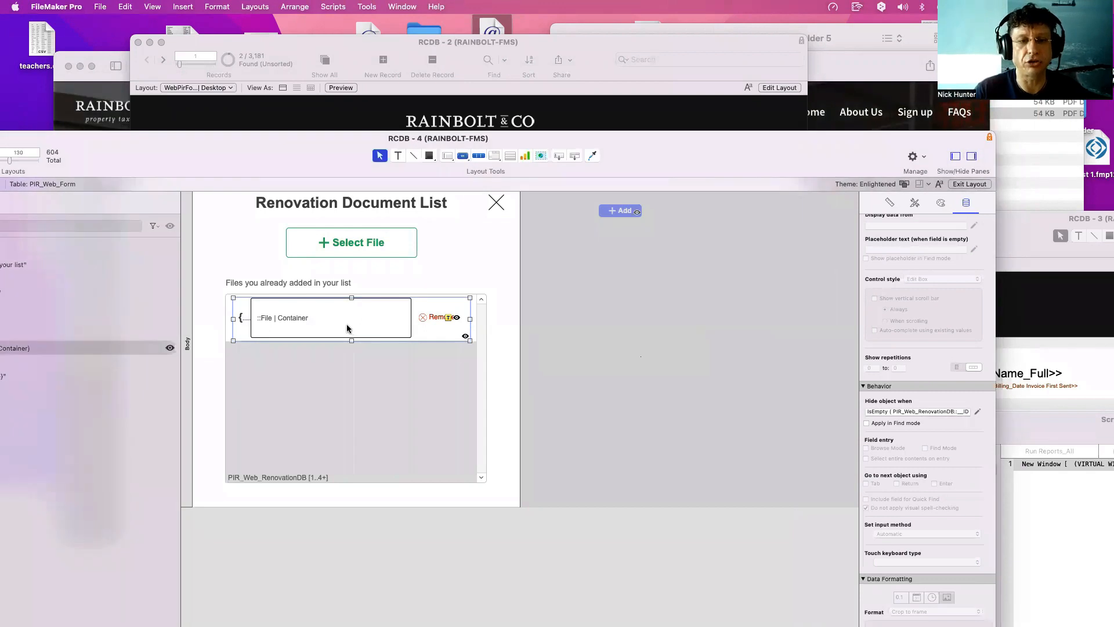
pyautogui.click(350, 329)
pyautogui.moveTo(348, 326); pyautogui.dragTo(648, 363)
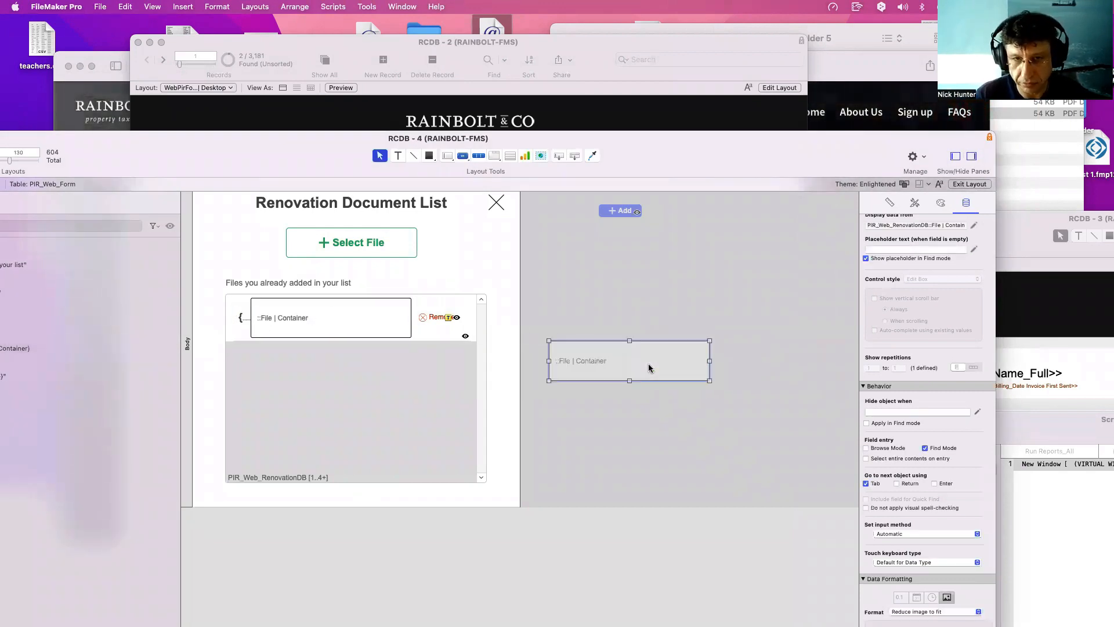
pyautogui.doubleClick(649, 363)
pyautogui.click(734, 362)
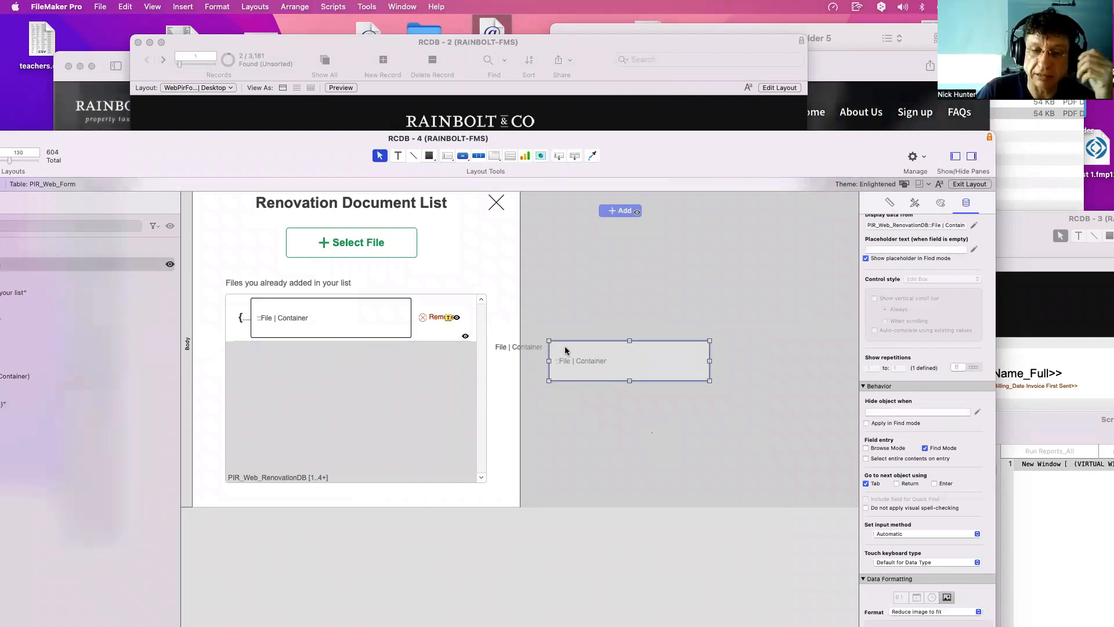
pyautogui.click(533, 346)
pyautogui.press('Delete')
pyautogui.moveTo(570, 364); pyautogui.dragTo(551, 363)
pyautogui.moveTo(596, 428); pyautogui.dragTo(587, 348)
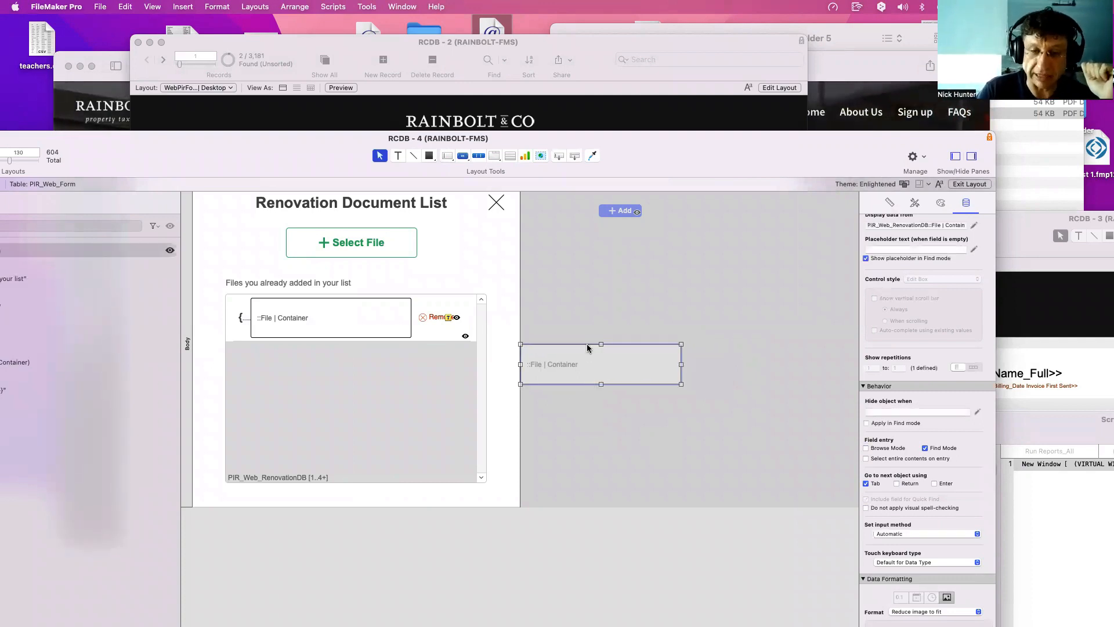
pyautogui.press('Delete')
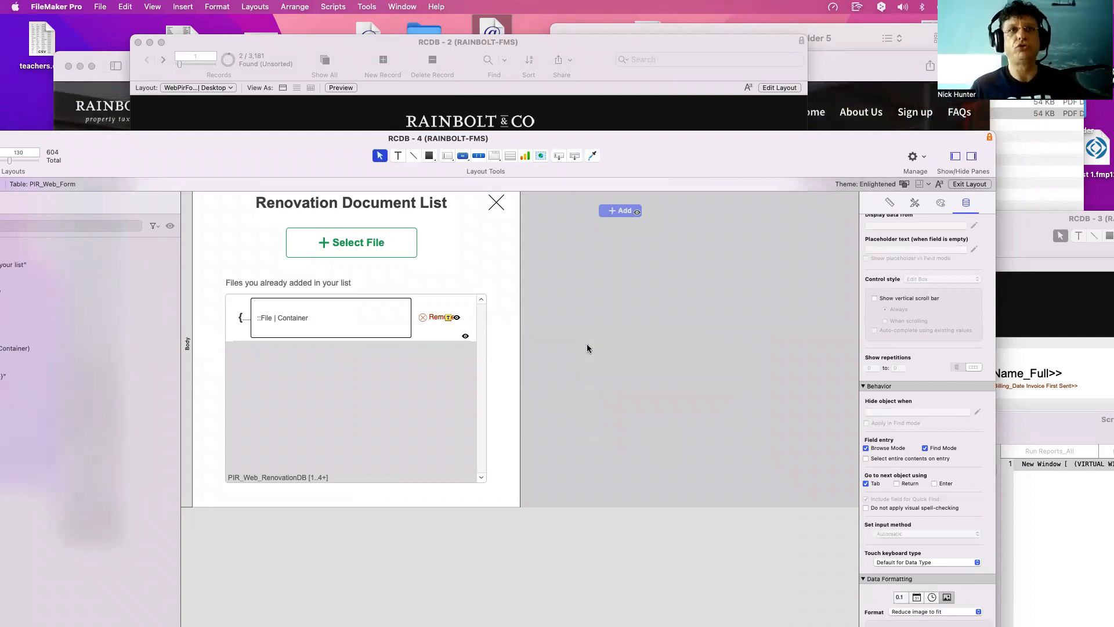
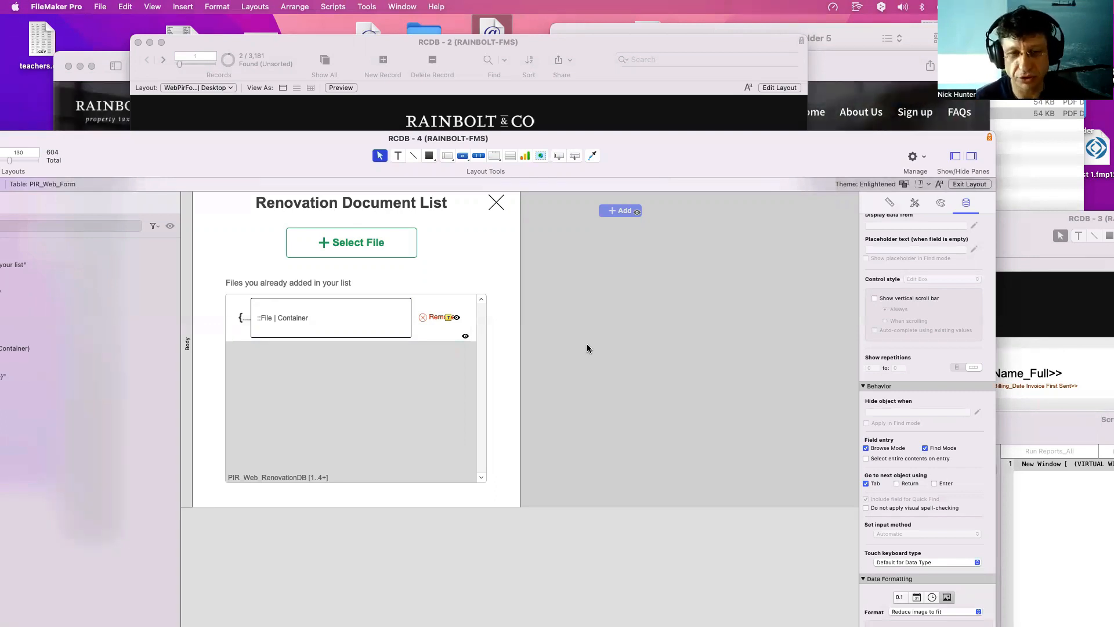
# Review the portal row's group and File | Container field, and widen the portal_files portal to 453 pt.
pyautogui.click(456, 385)
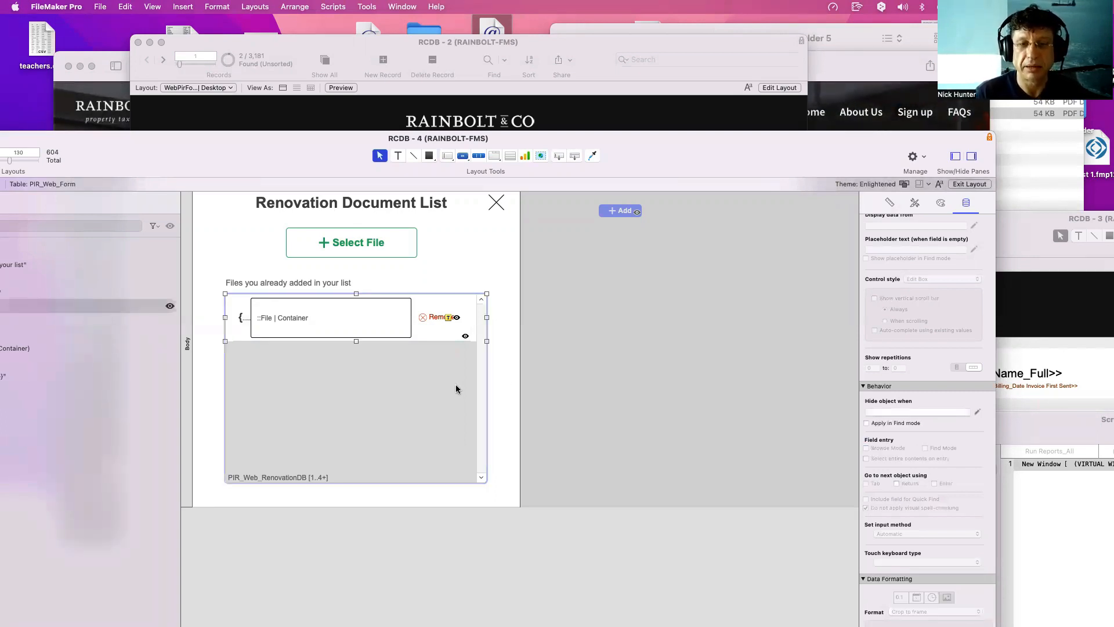
pyautogui.click(396, 314)
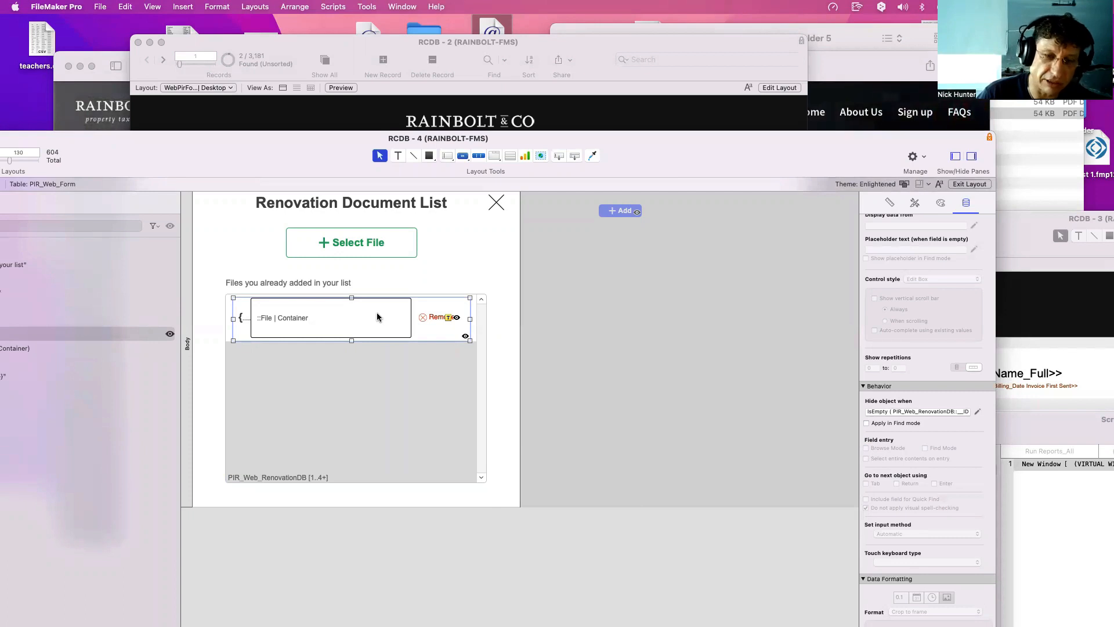
pyautogui.click(377, 317)
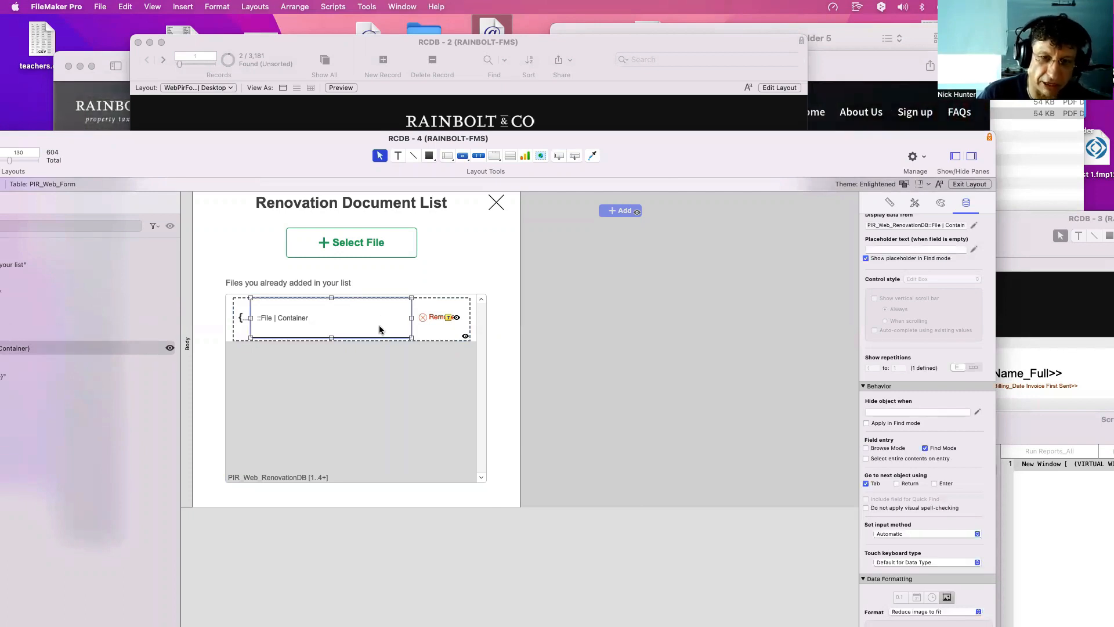
pyautogui.click(409, 373)
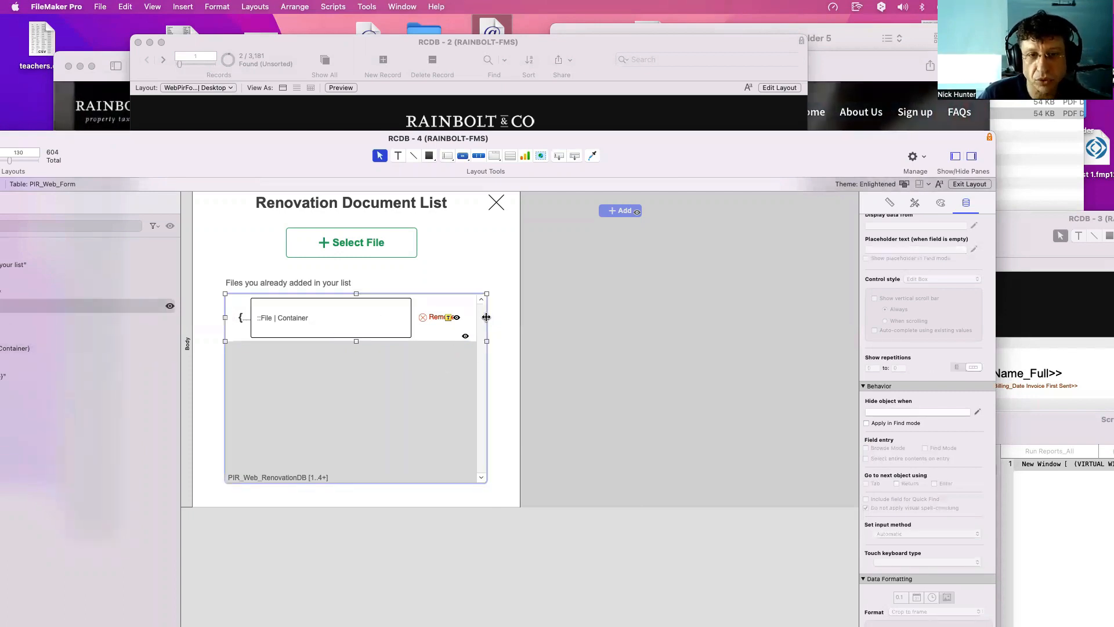
pyautogui.moveTo(486, 317)
pyautogui.mouseDown()
pyautogui.moveTo(787, 329)
pyautogui.moveTo(477, 331)
pyautogui.moveTo(799, 339)
pyautogui.moveTo(475, 337)
pyautogui.moveTo(488, 336)
pyautogui.mouseUp()
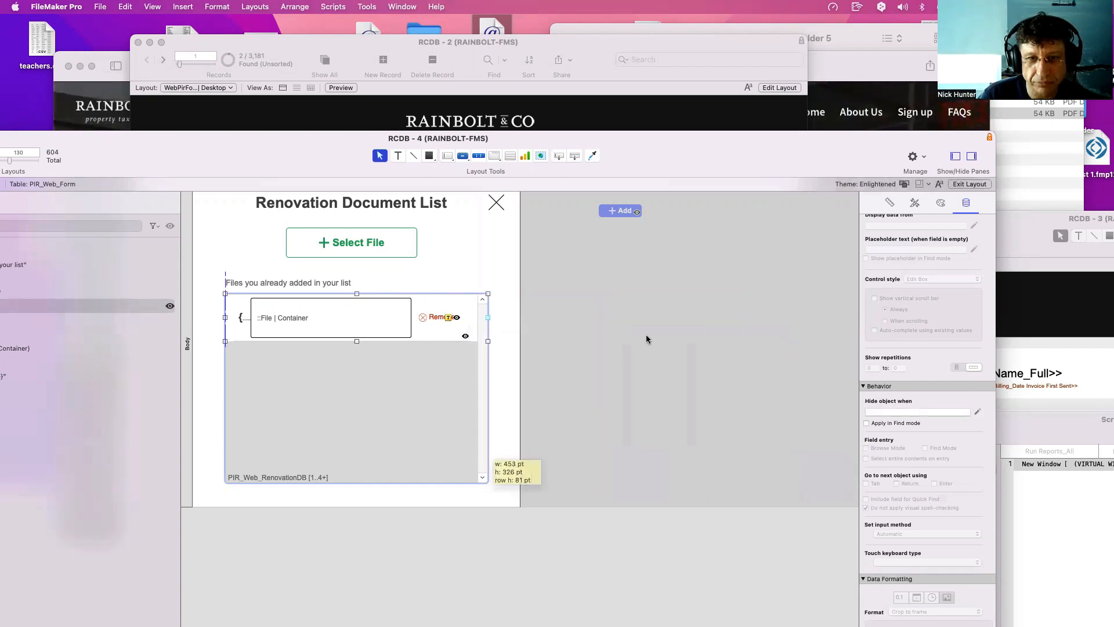
# Widen the portal_files portal past the card's edge to uncover the second File | Container field, and trim its edge closer to that field.
pyautogui.moveTo(647, 339); pyautogui.dragTo(753, 342)
pyautogui.click(785, 382)
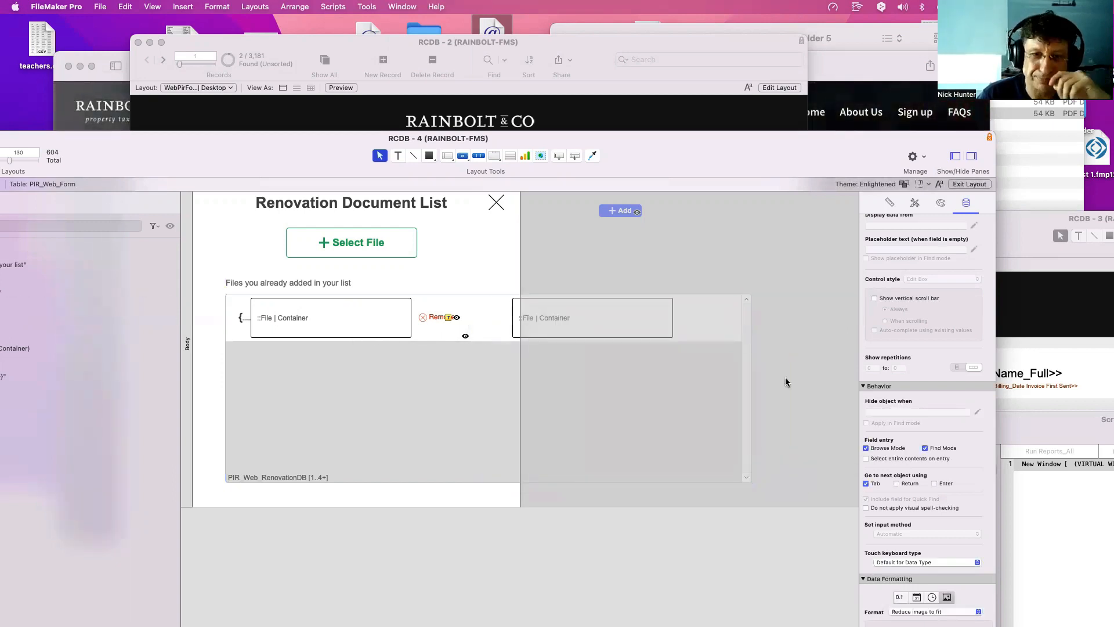
pyautogui.click(612, 310)
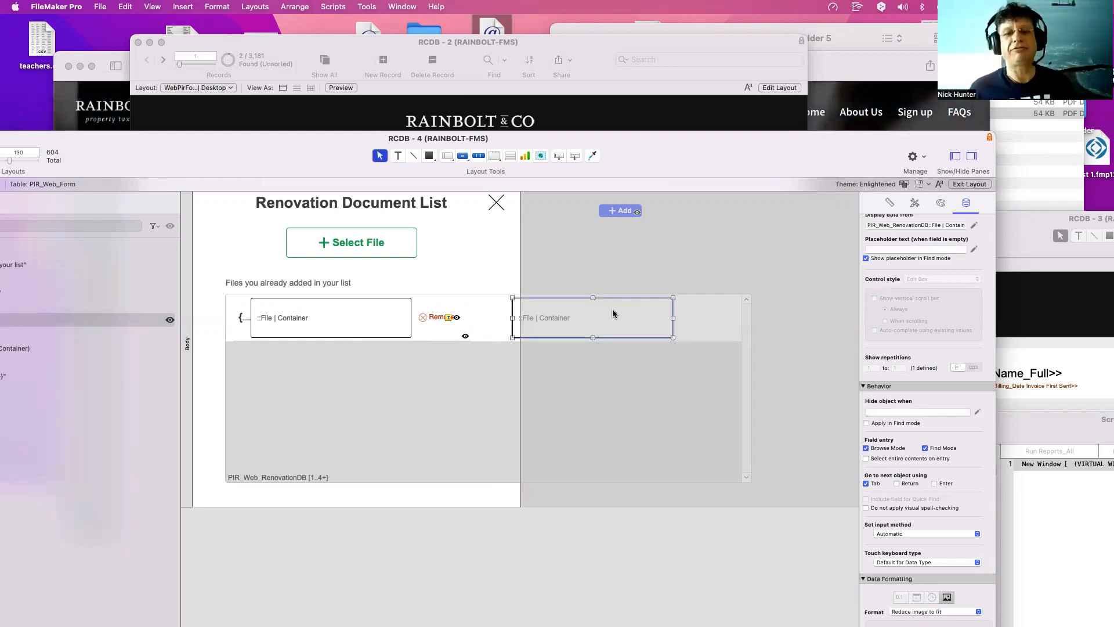
pyautogui.click(653, 347)
pyautogui.moveTo(750, 317); pyautogui.dragTo(702, 335)
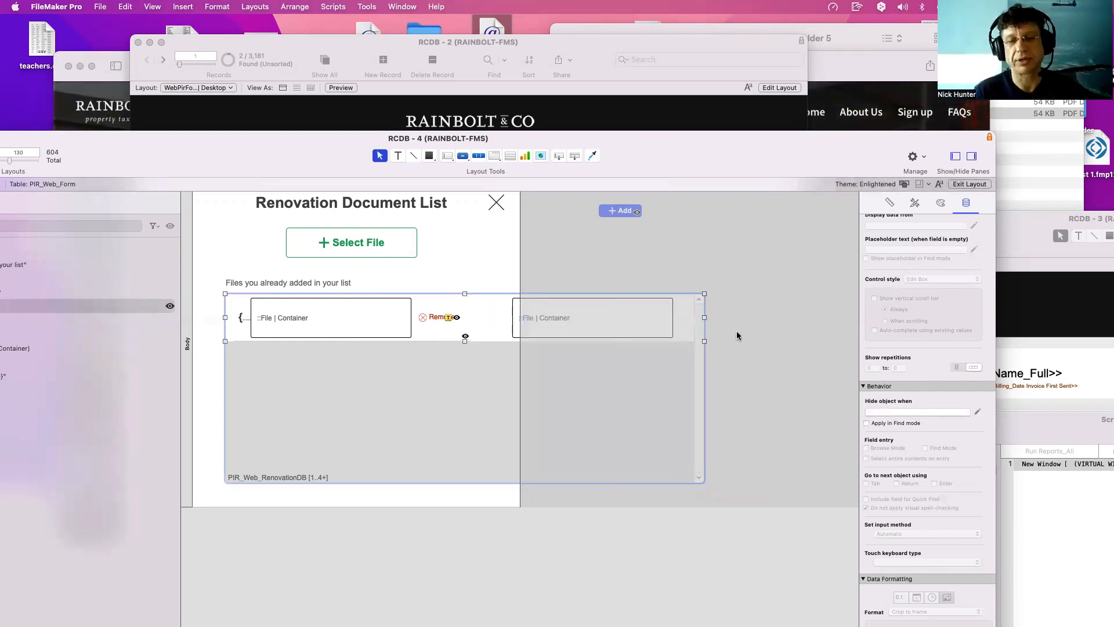
# Examine the object name and data settings of the off-card File | Container field, and its place inside portal_files in the object list.
pyautogui.click(614, 323)
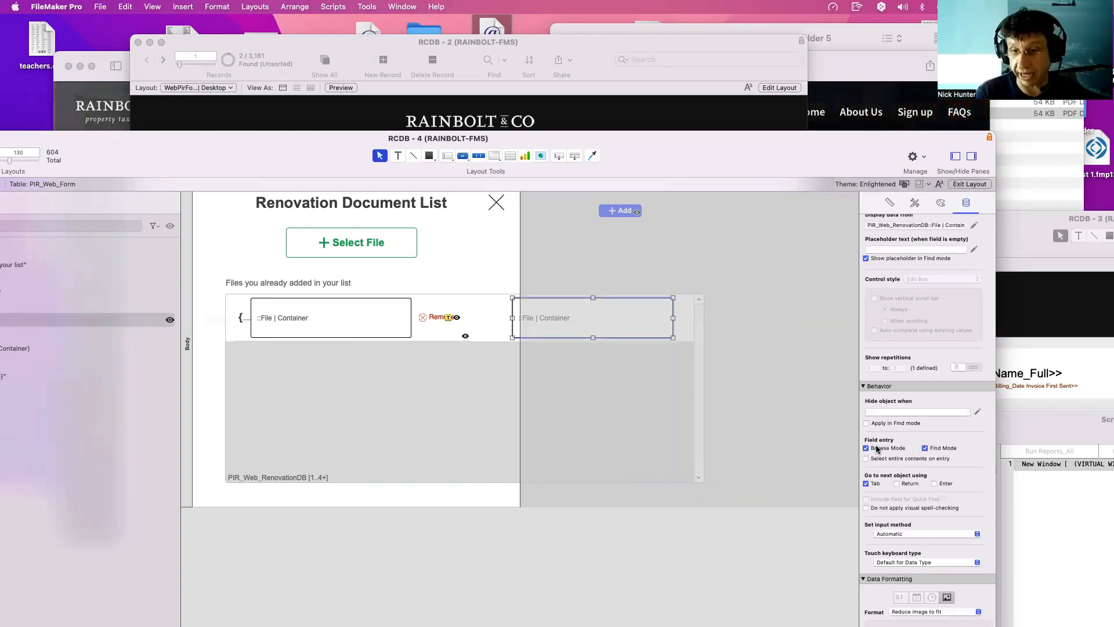
pyautogui.click(886, 201)
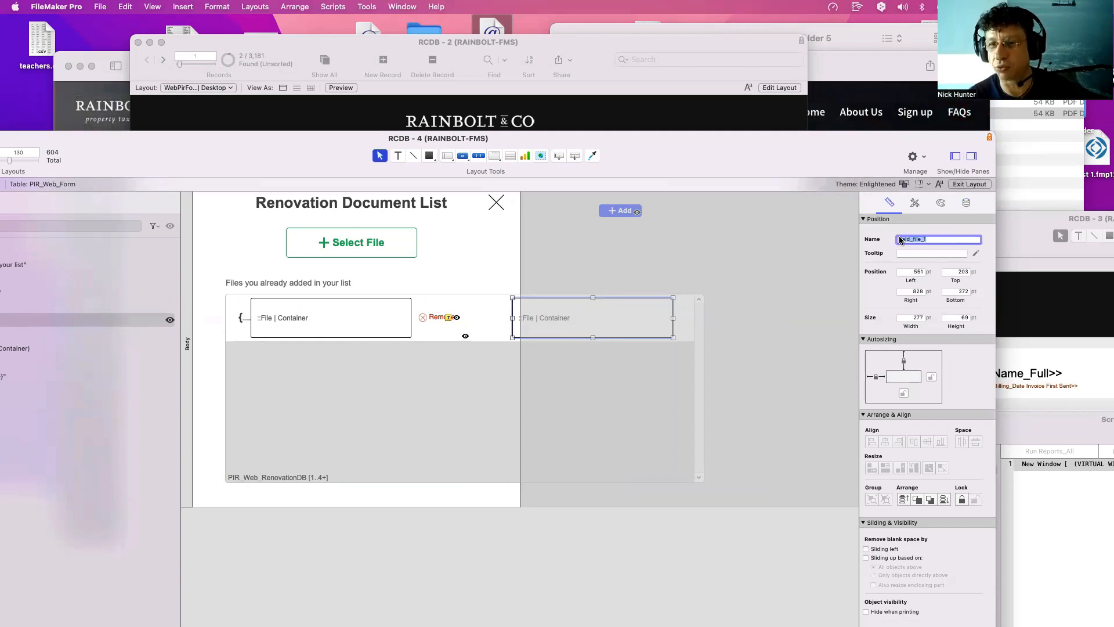
pyautogui.doubleClick(348, 328)
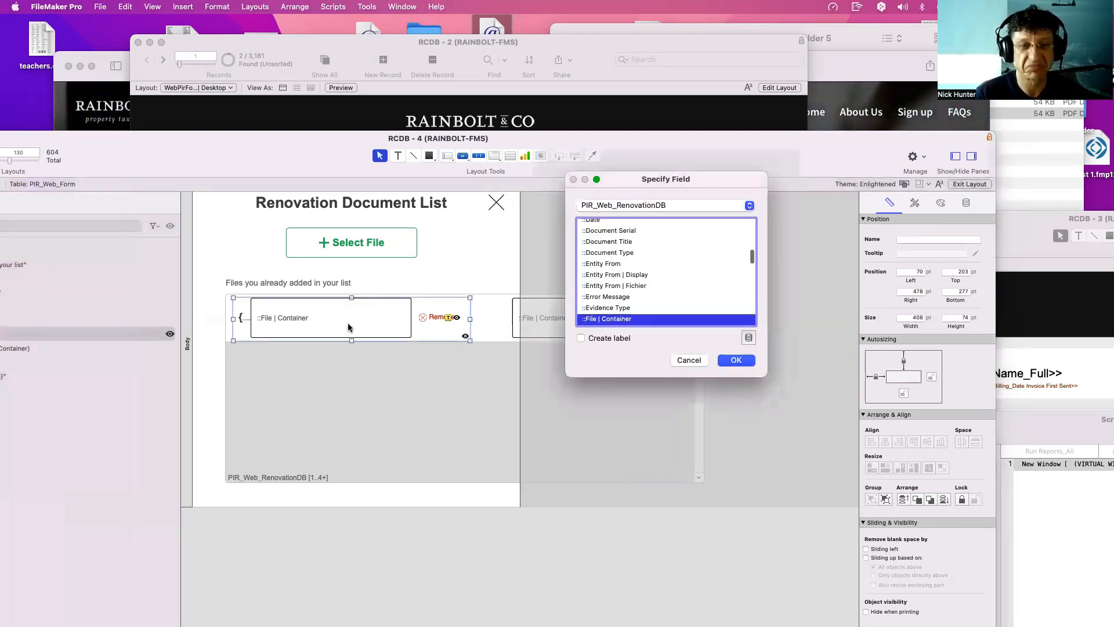
pyautogui.press('Escape')
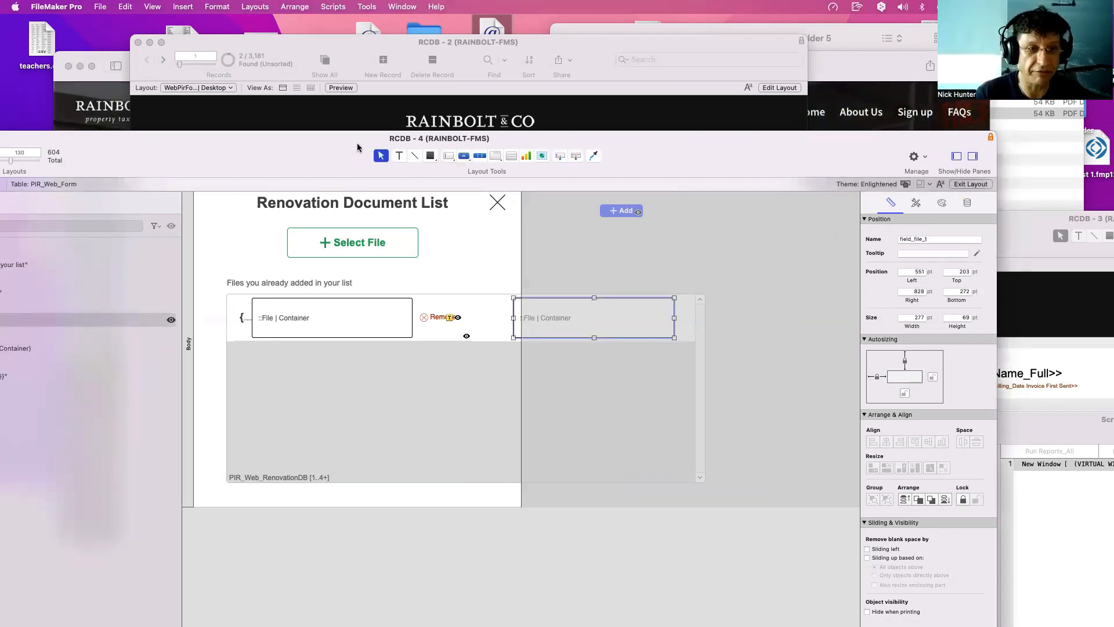
pyautogui.moveTo(146, 148); pyautogui.dragTo(363, 149)
pyautogui.click(168, 321)
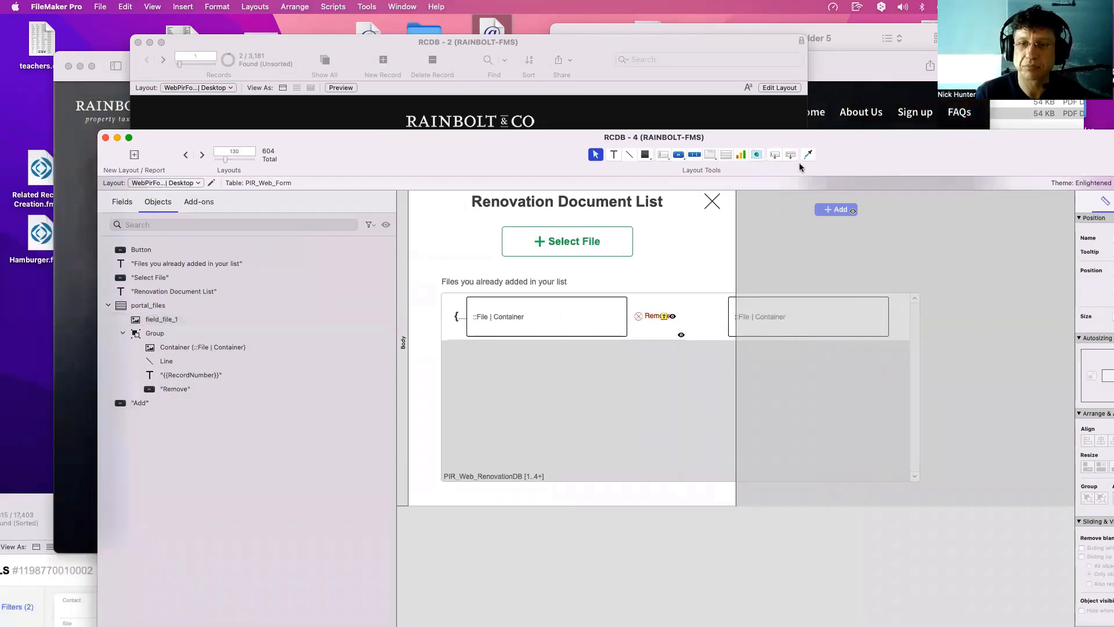
pyautogui.moveTo(799, 167); pyautogui.dragTo(618, 180)
pyautogui.click(611, 336)
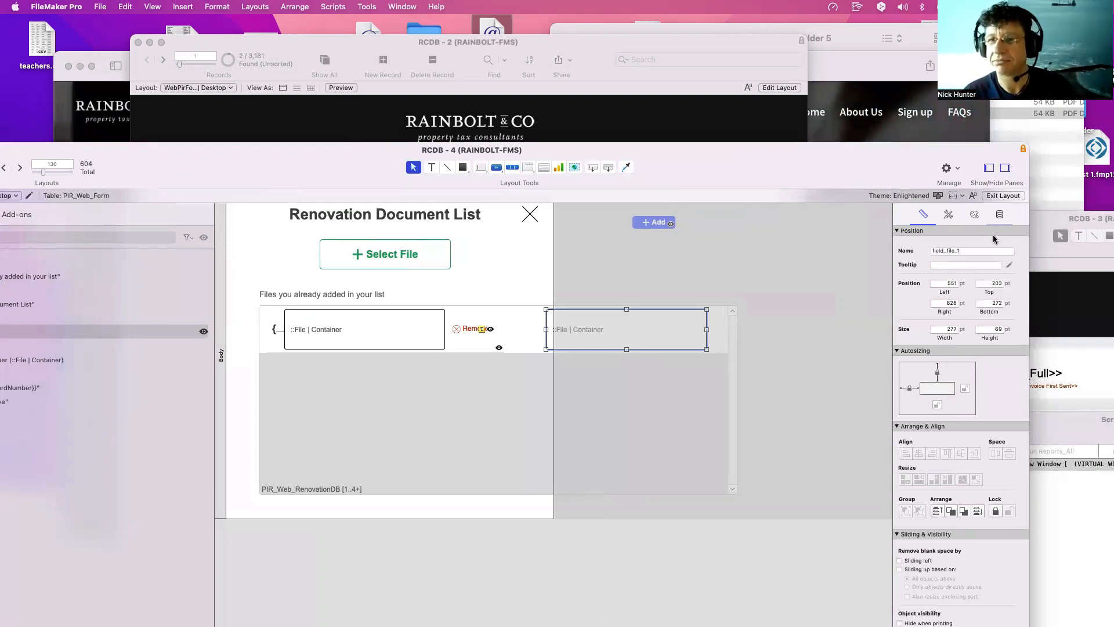
pyautogui.click(999, 214)
# Undo the temporary widening of the portal_files portal so it fits within the card again.
pyautogui.click(748, 333)
pyautogui.press('super+z')
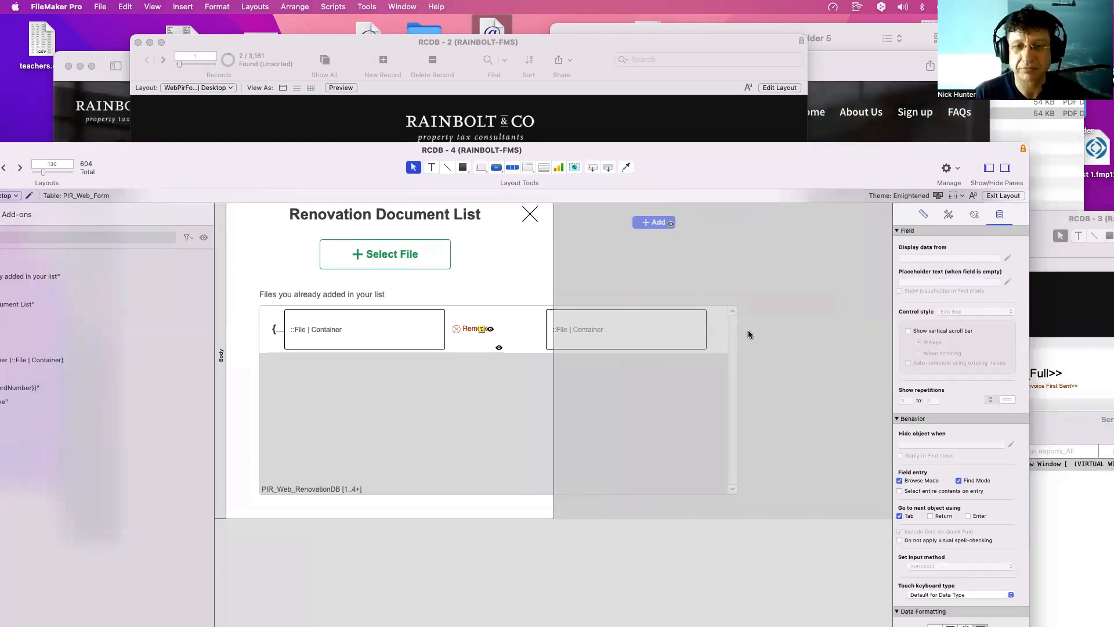
pyautogui.press('super+z')
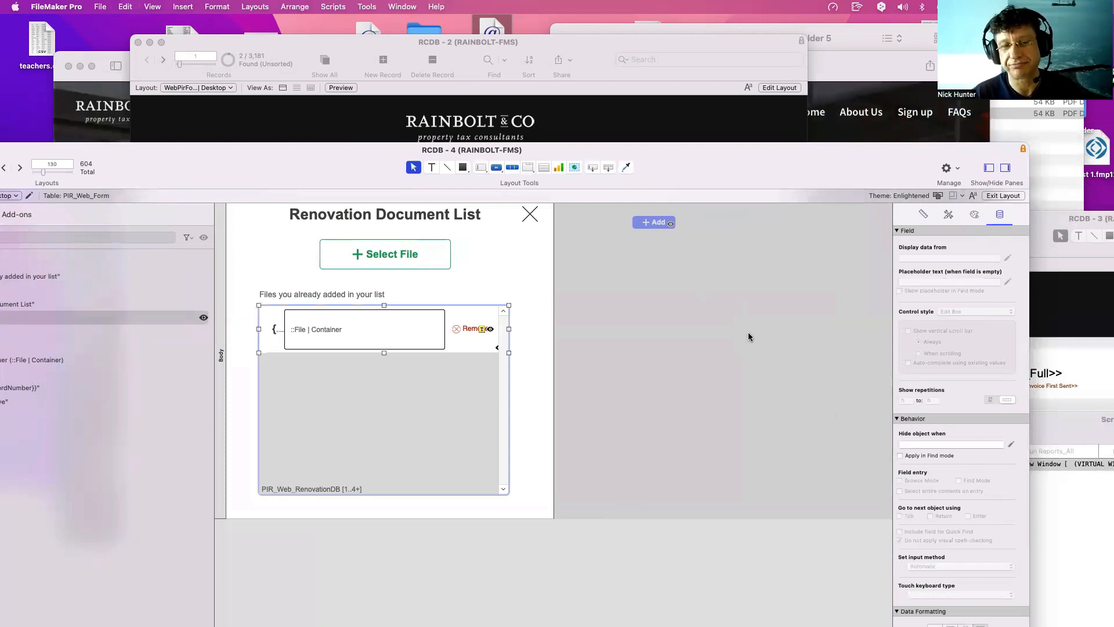
pyautogui.press('super+shift+z')
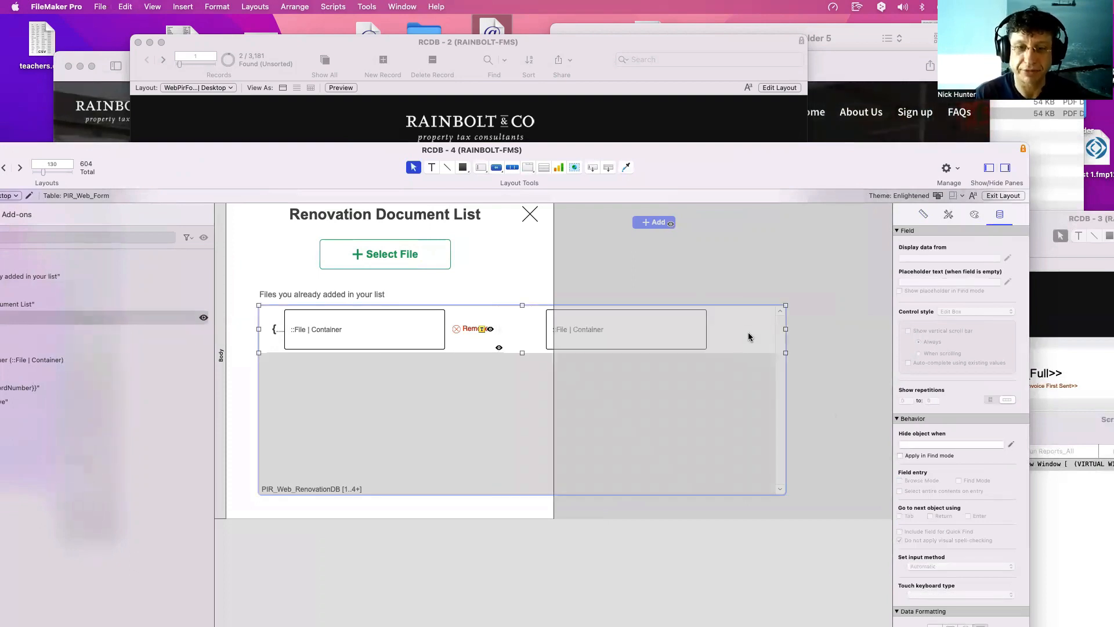
pyautogui.press('super+z')
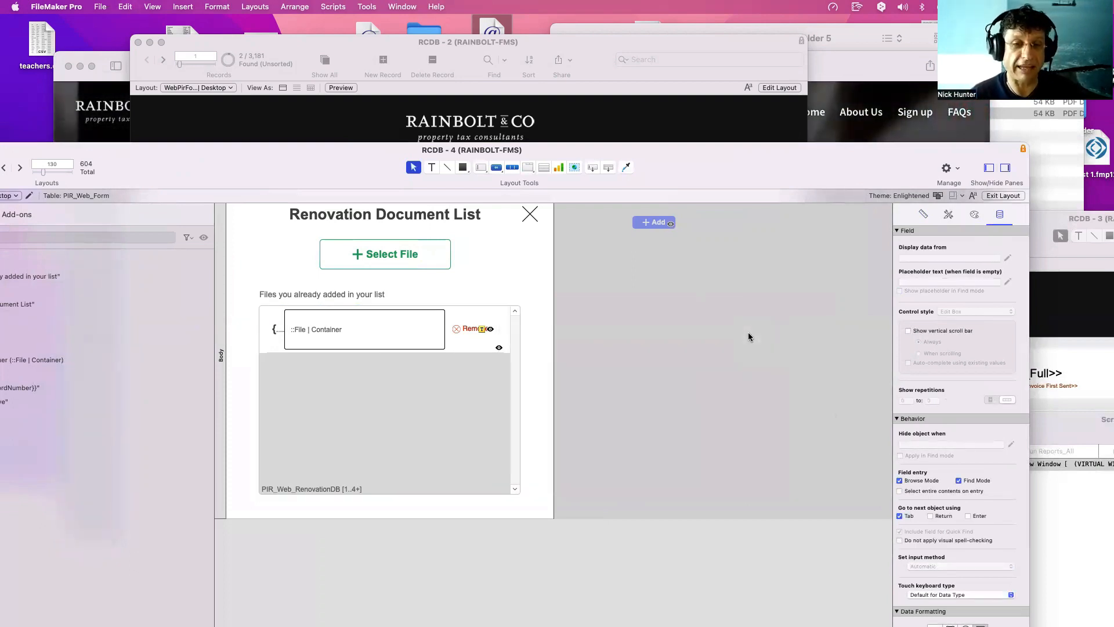
# Open the Select File button's Insert File [parameter] script and add blank lines before and after the portal If block.
pyautogui.hscroll(1, 747, 337)
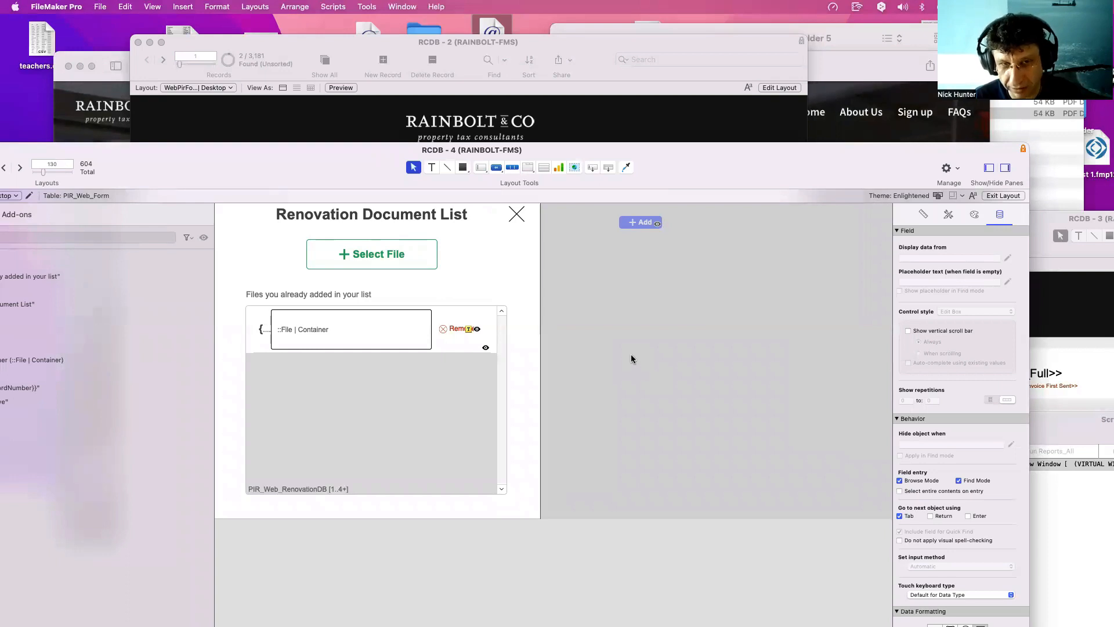
pyautogui.click(473, 348)
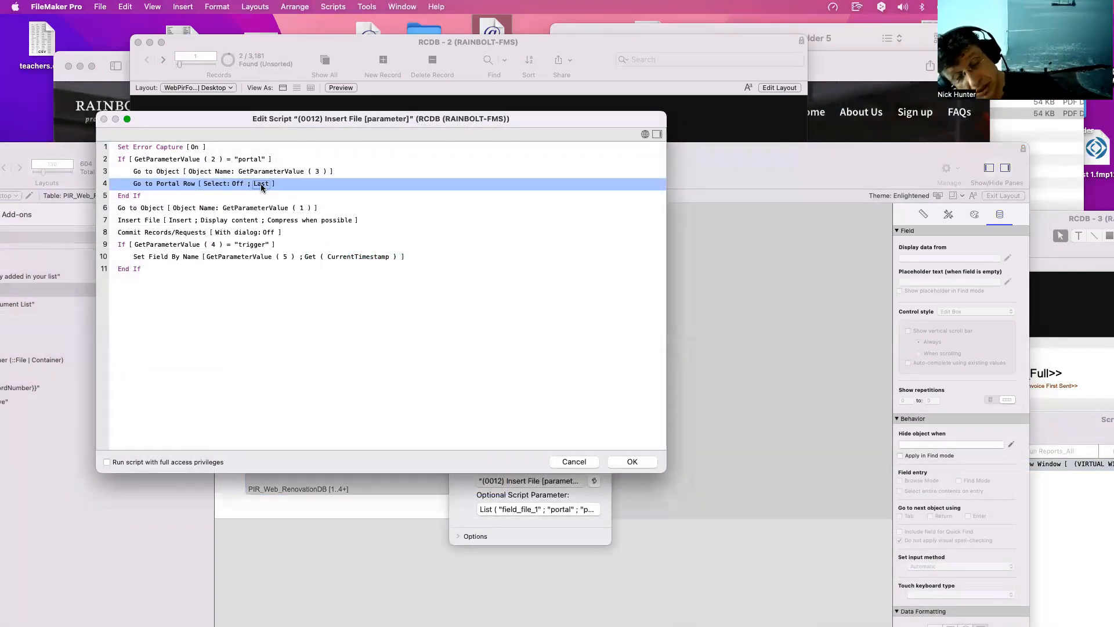
pyautogui.moveTo(221, 119); pyautogui.dragTo(455, 156)
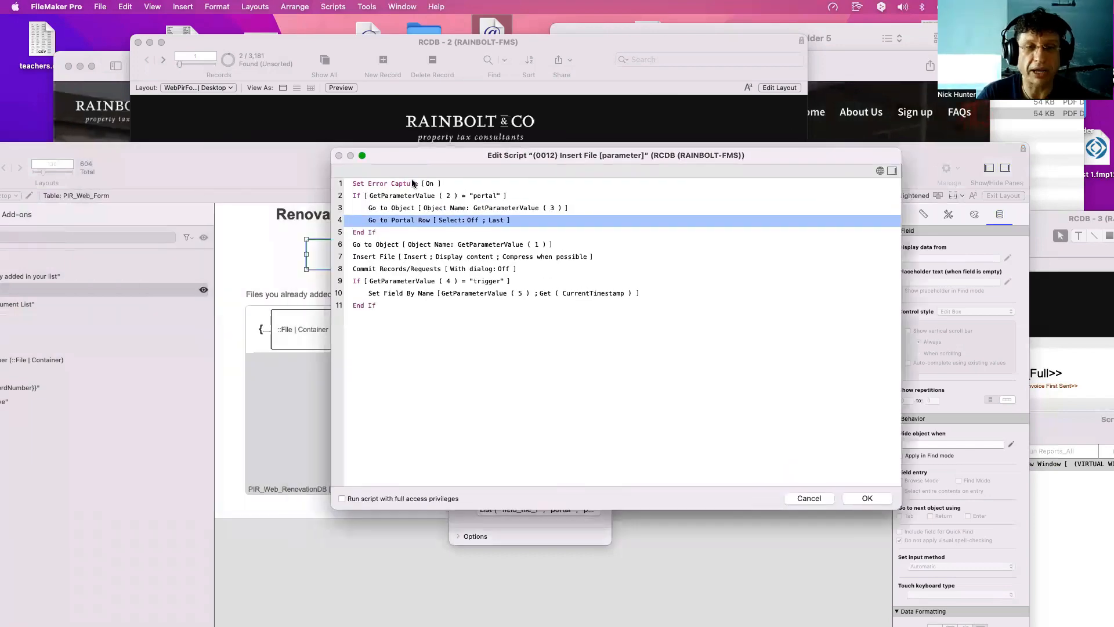
pyautogui.click(408, 186)
pyautogui.press('Return')
pyautogui.click(388, 244)
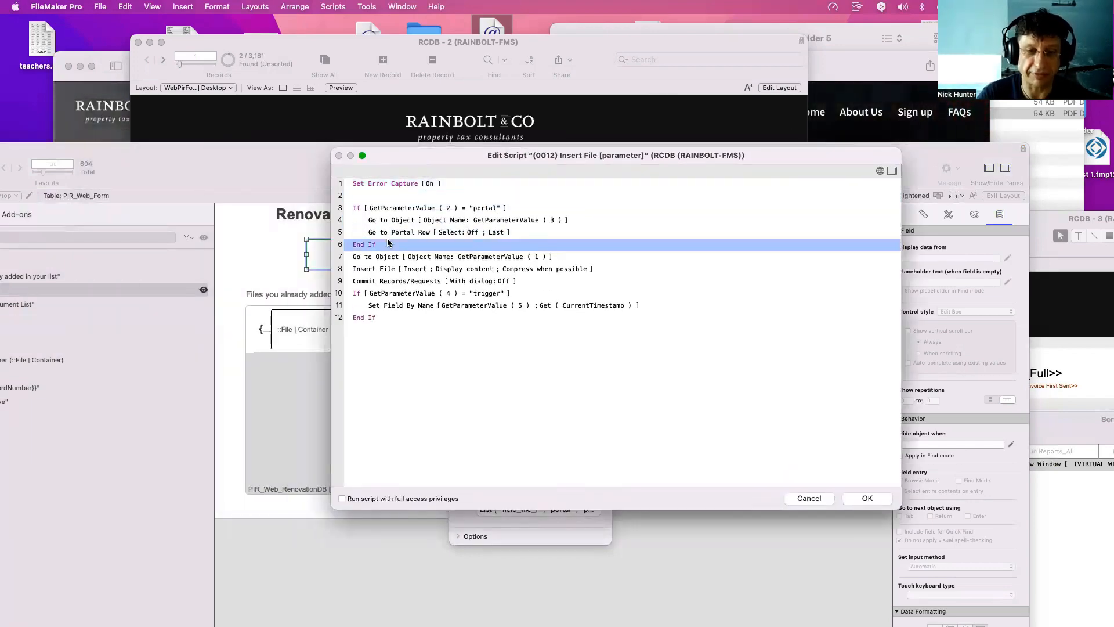
pyautogui.press('Return')
# Add the comment "From Script Parameters (Optional)" above the portal If block, with a blank line between it and Set Error Capture.
pyautogui.click(361, 196)
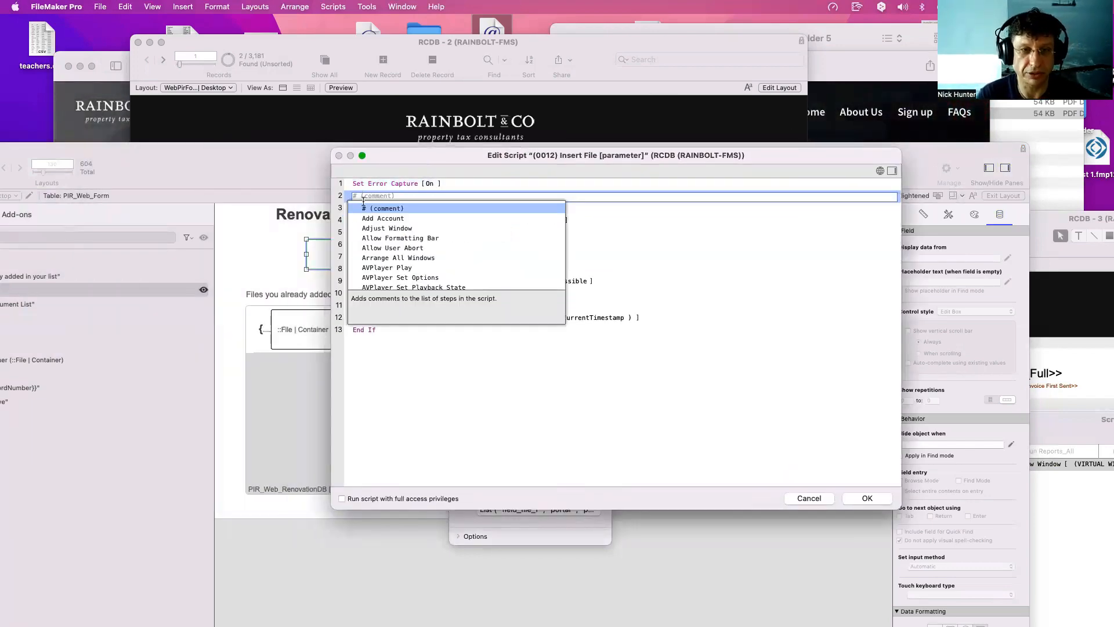
pyautogui.click(373, 209)
pyautogui.write('From ')
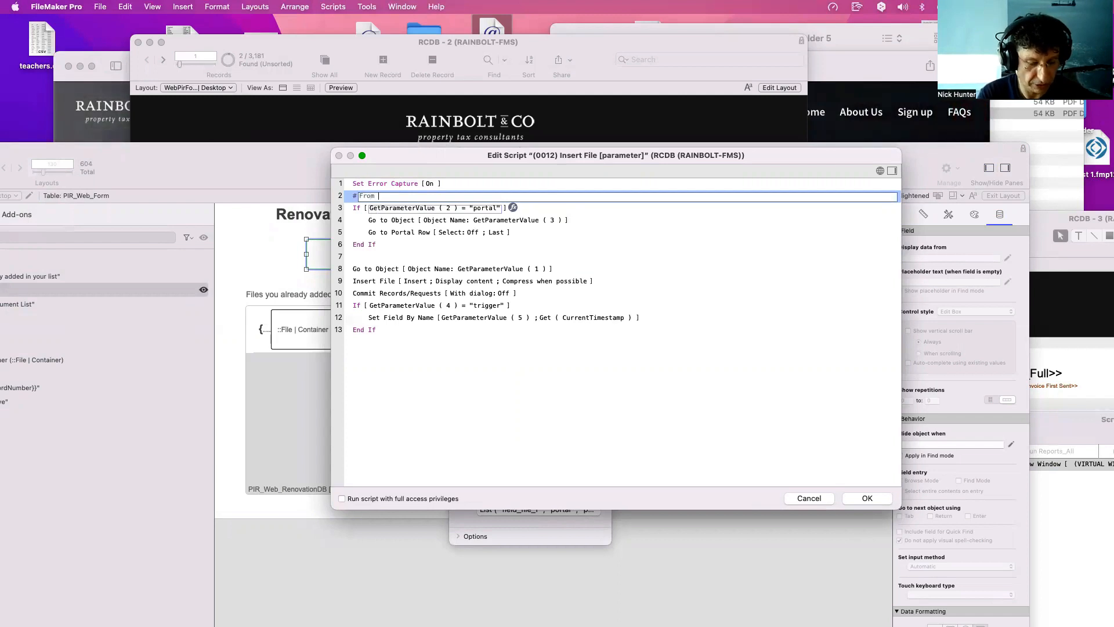
pyautogui.write('Script Parame')
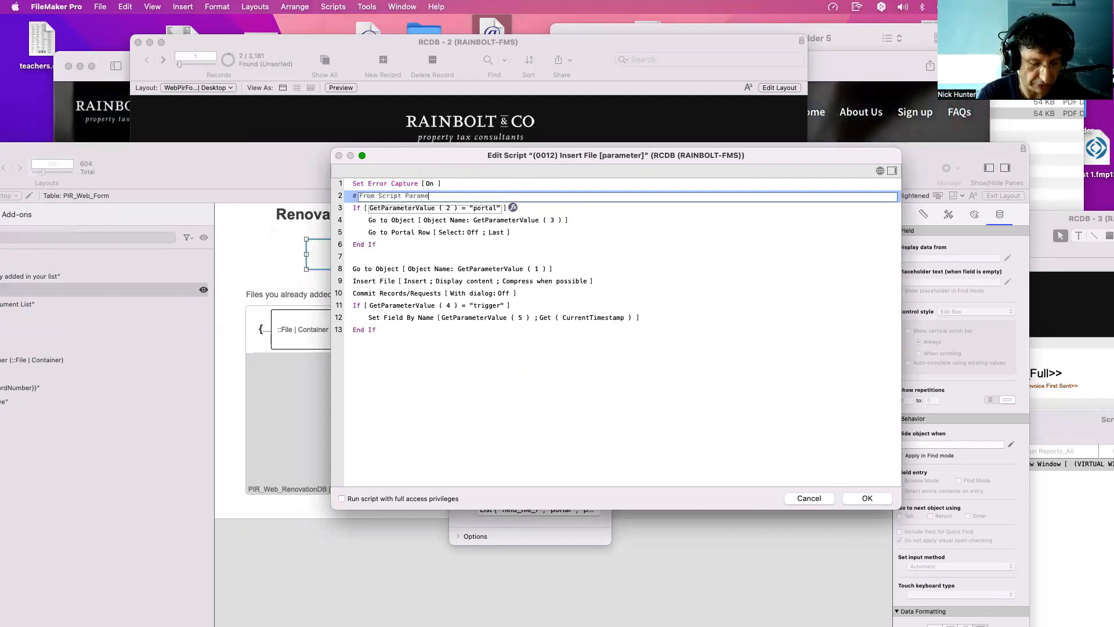
pyautogui.write('ter s')
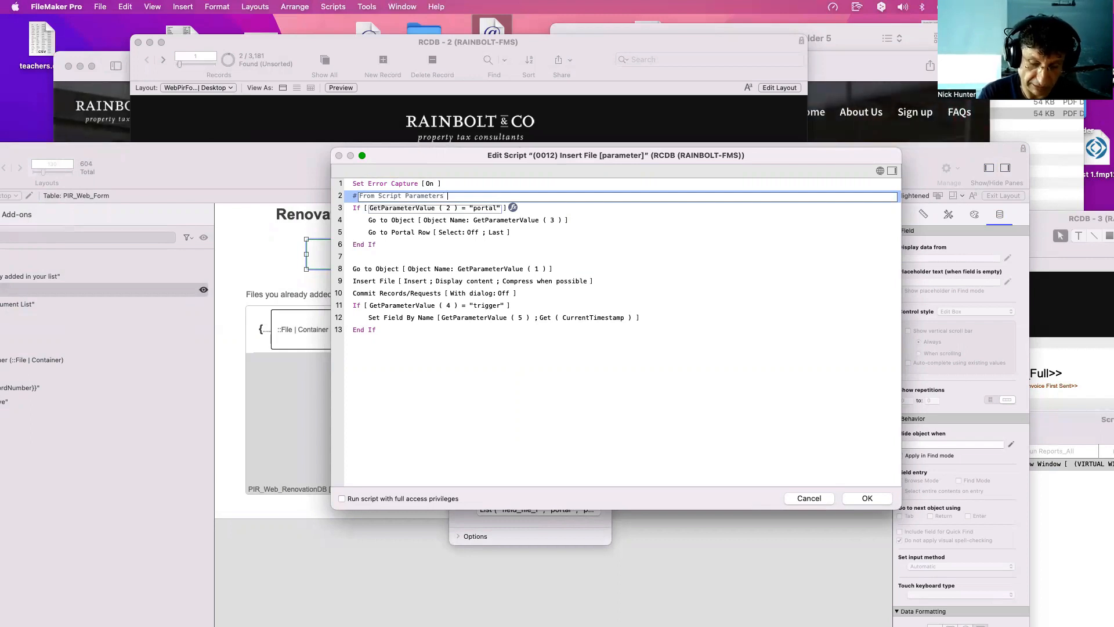
pyautogui.write(' (Optiona')
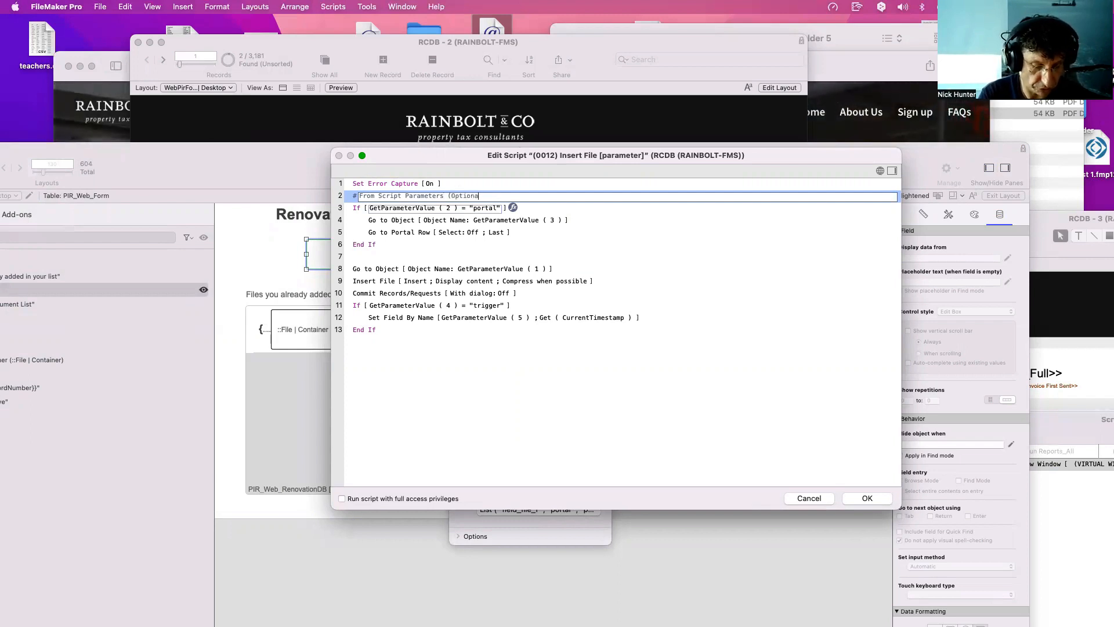
pyautogui.write('l)')
pyautogui.press('Return')
pyautogui.click(385, 185)
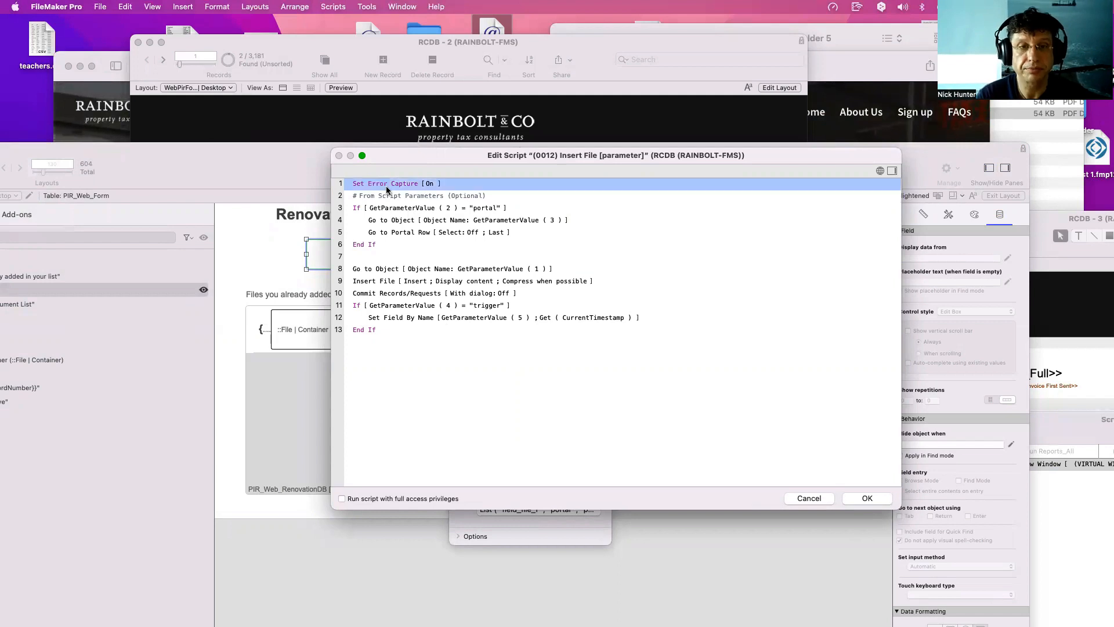
pyautogui.press('Return')
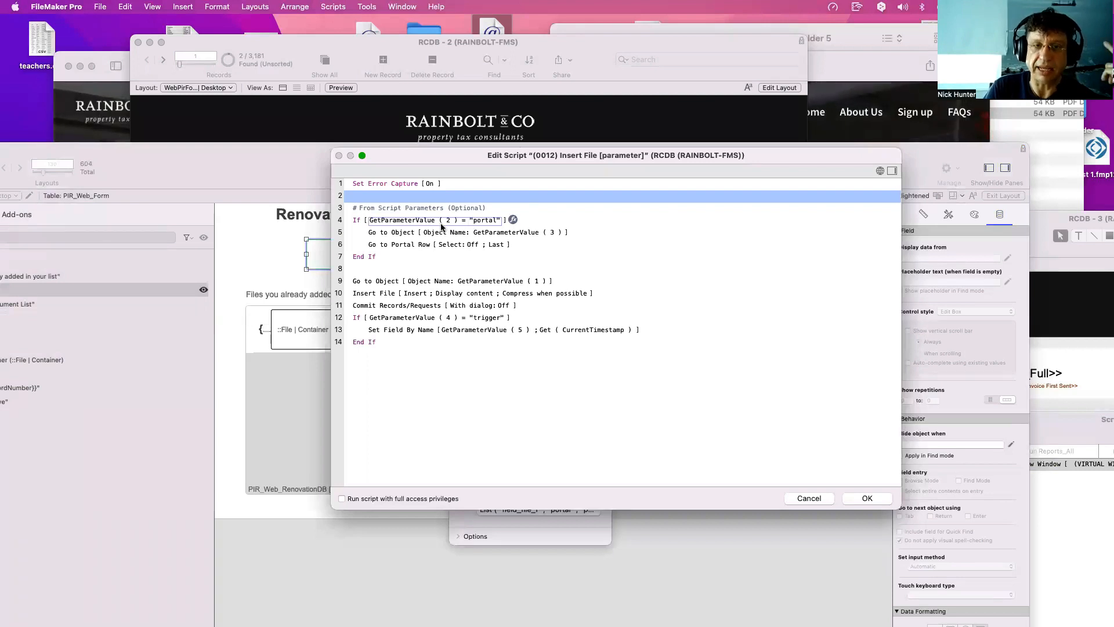
# Walk through the script's portal navigation, Insert File, Commit and Set Field By Name lines, and close the script editor.
pyautogui.click(485, 234)
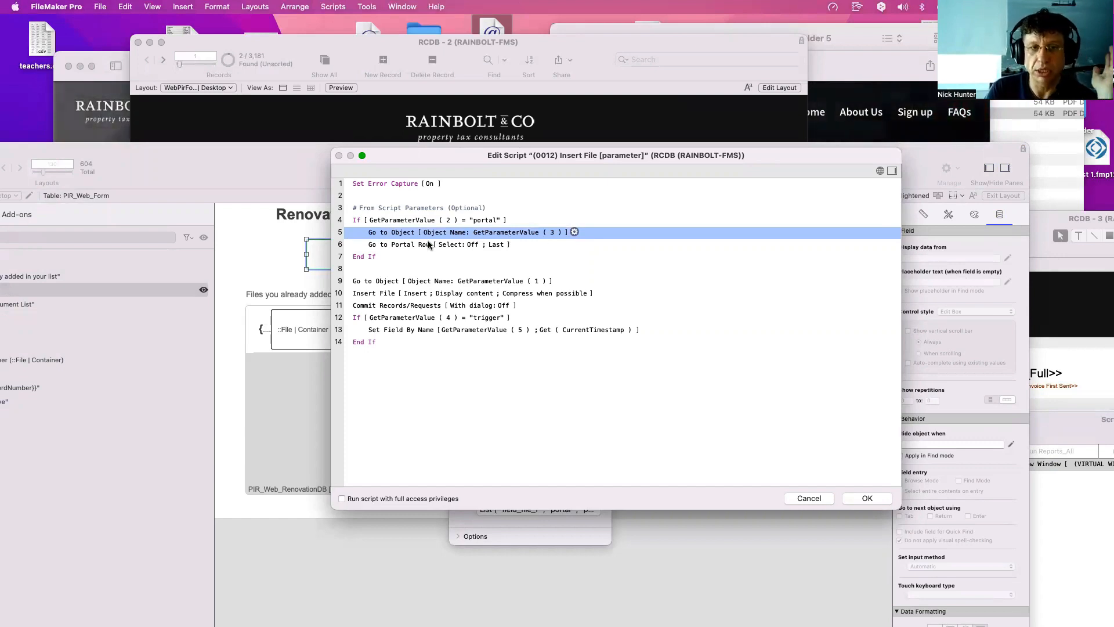
pyautogui.click(394, 246)
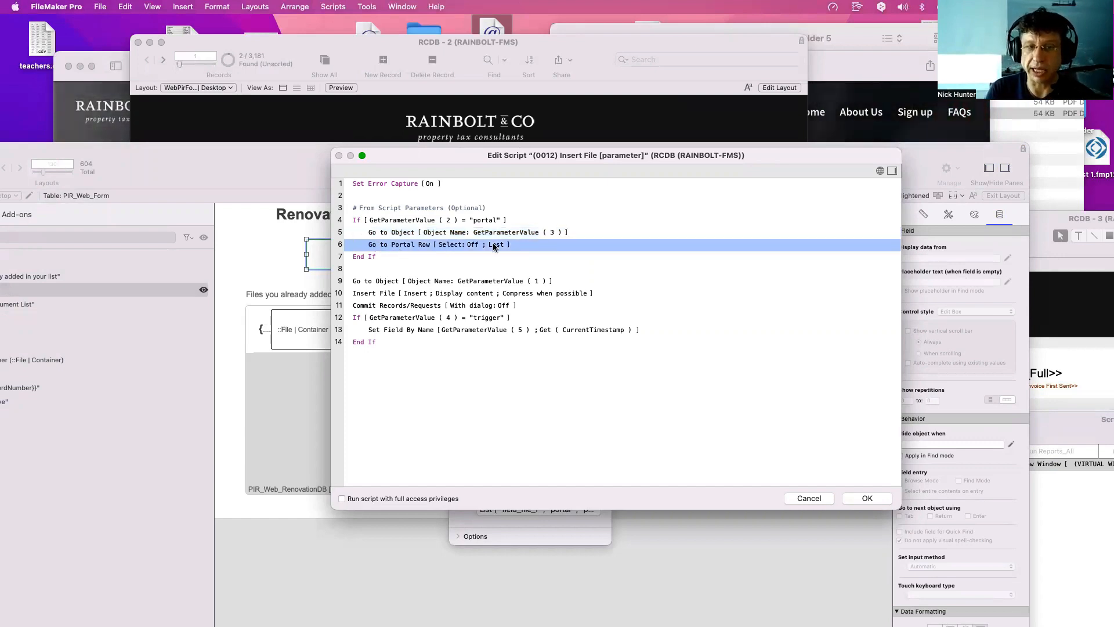
pyautogui.click(372, 281)
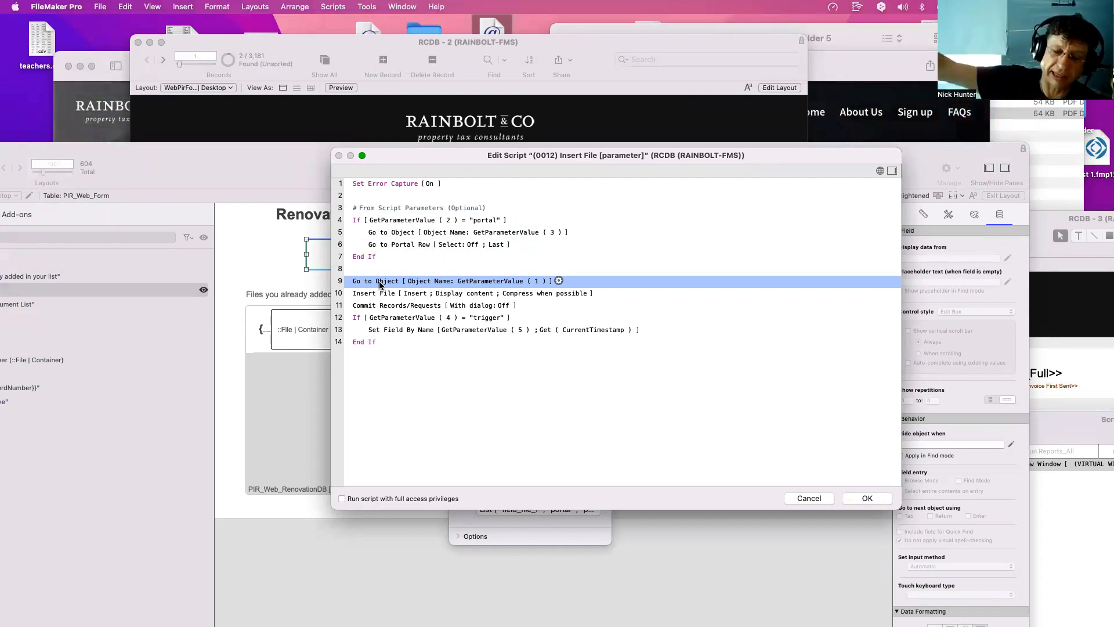
pyautogui.click(374, 296)
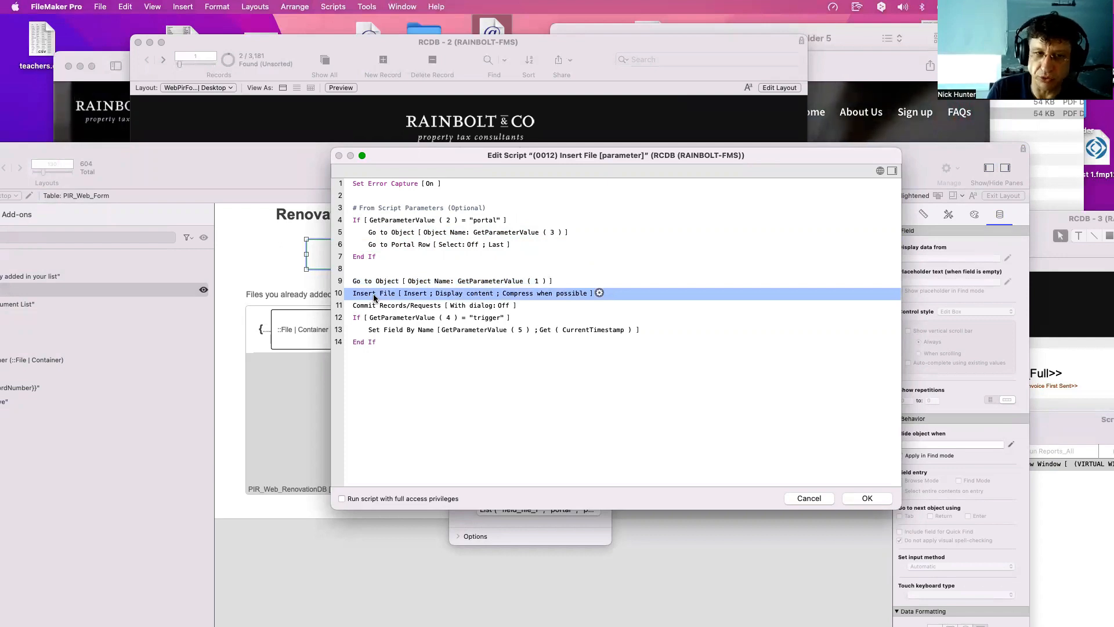
pyautogui.click(378, 305)
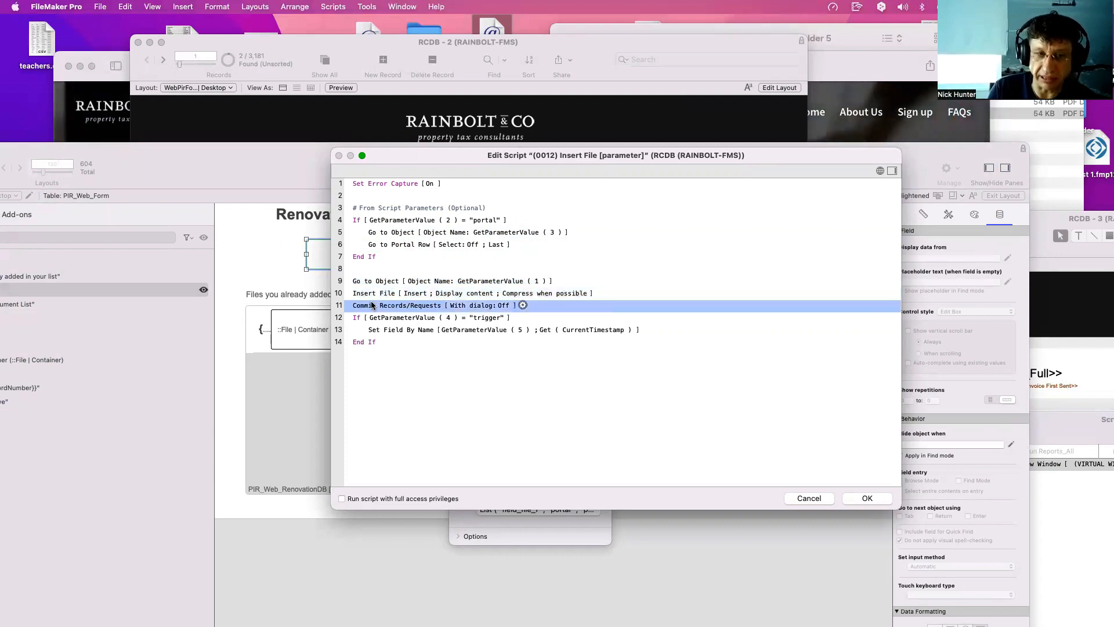
pyautogui.click(388, 331)
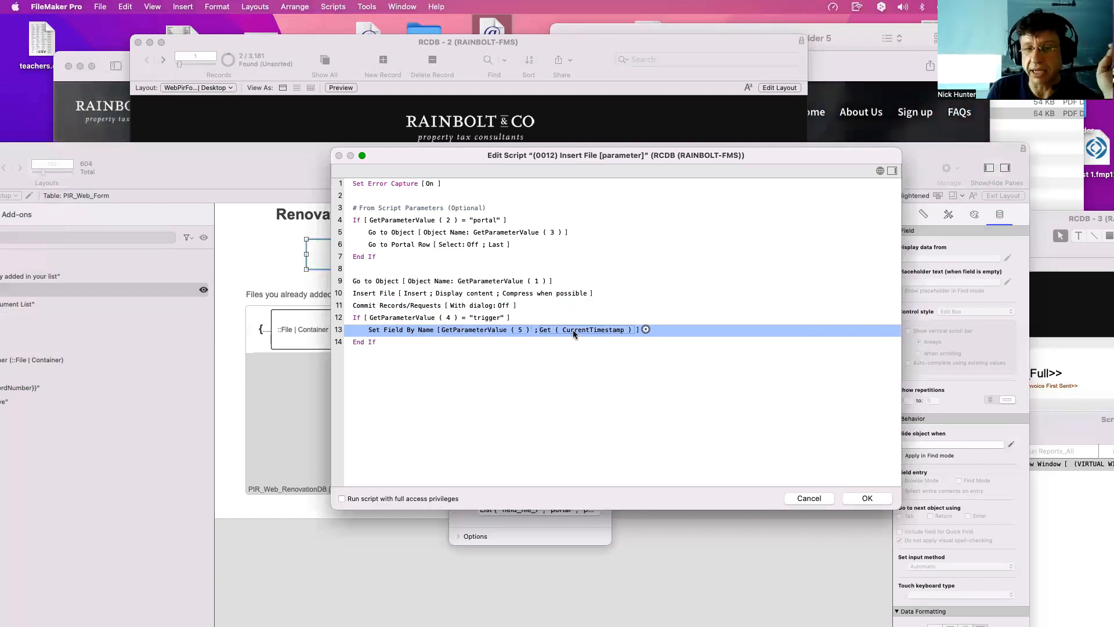
pyautogui.click(604, 397)
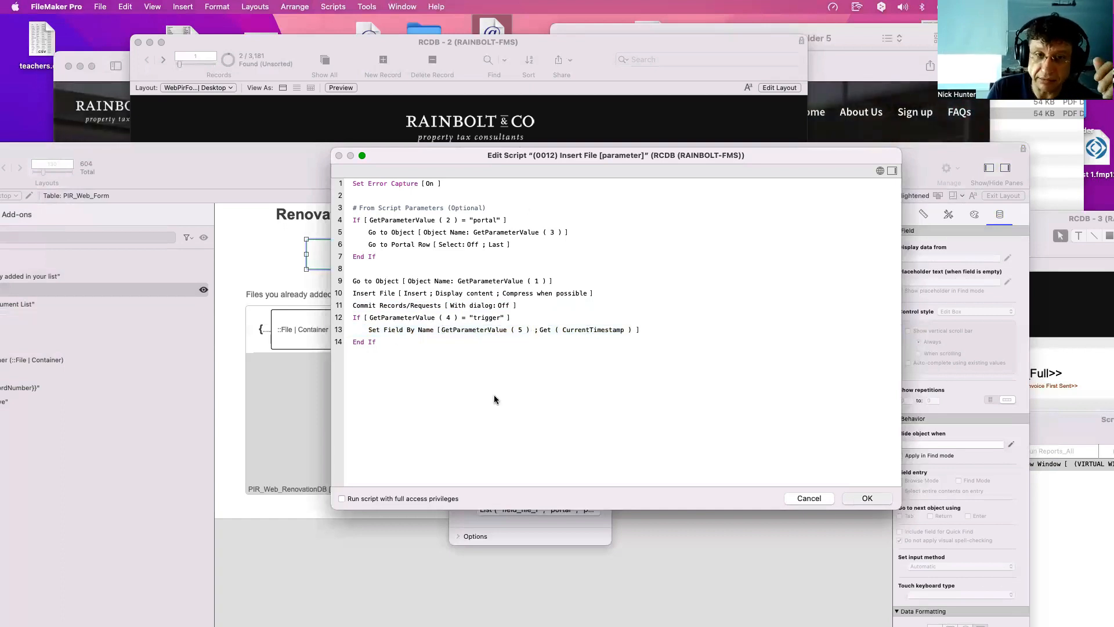
pyautogui.press('Escape')
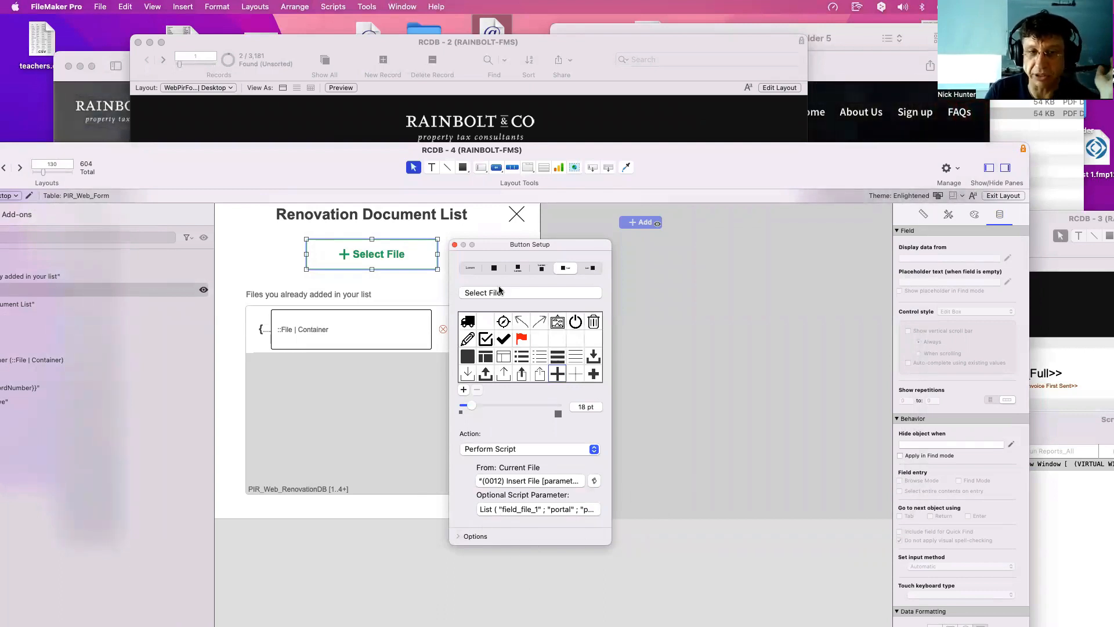
# Bring the Step 4 form window to the front and close the Select File button's setup dialog.
pyautogui.moveTo(484, 250); pyautogui.dragTo(608, 262)
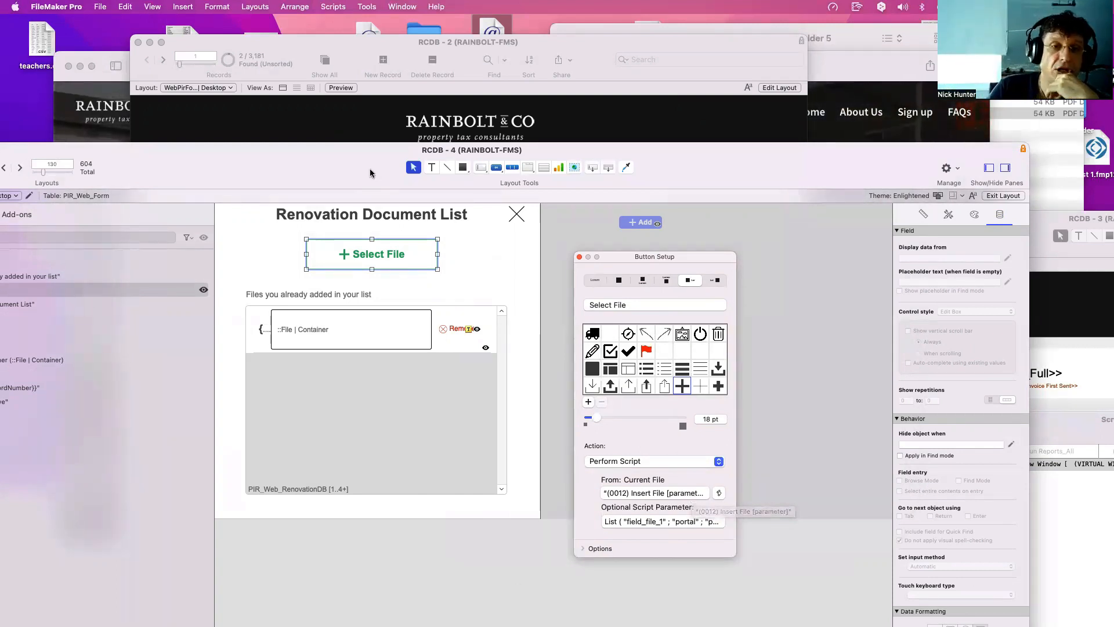
pyautogui.moveTo(370, 168); pyautogui.dragTo(526, 491)
pyautogui.click(469, 403)
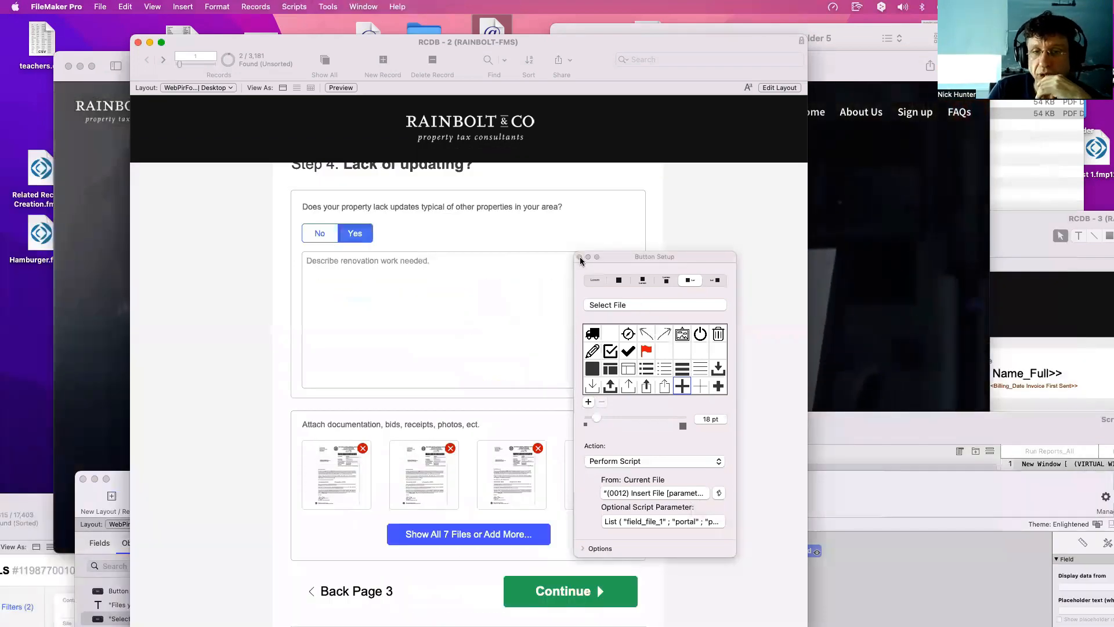
pyautogui.click(579, 256)
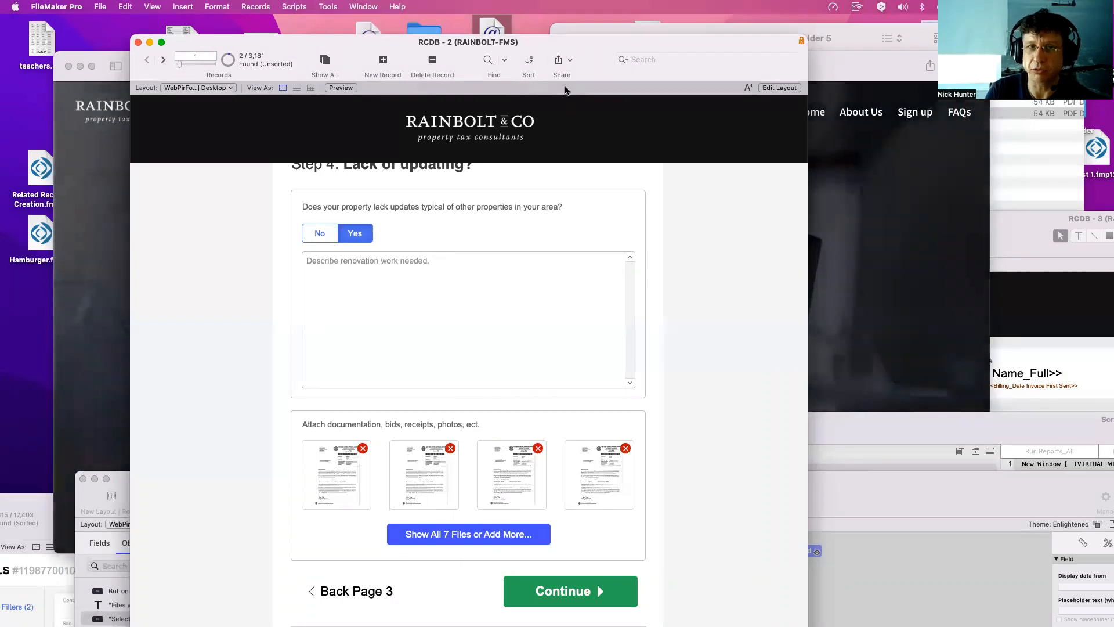
# Switch to Safari and resume the selected property's Property Info Request from the Documents section of the client portal.
pyautogui.moveTo(532, 38); pyautogui.dragTo(528, 83)
pyautogui.doubleClick(492, 36)
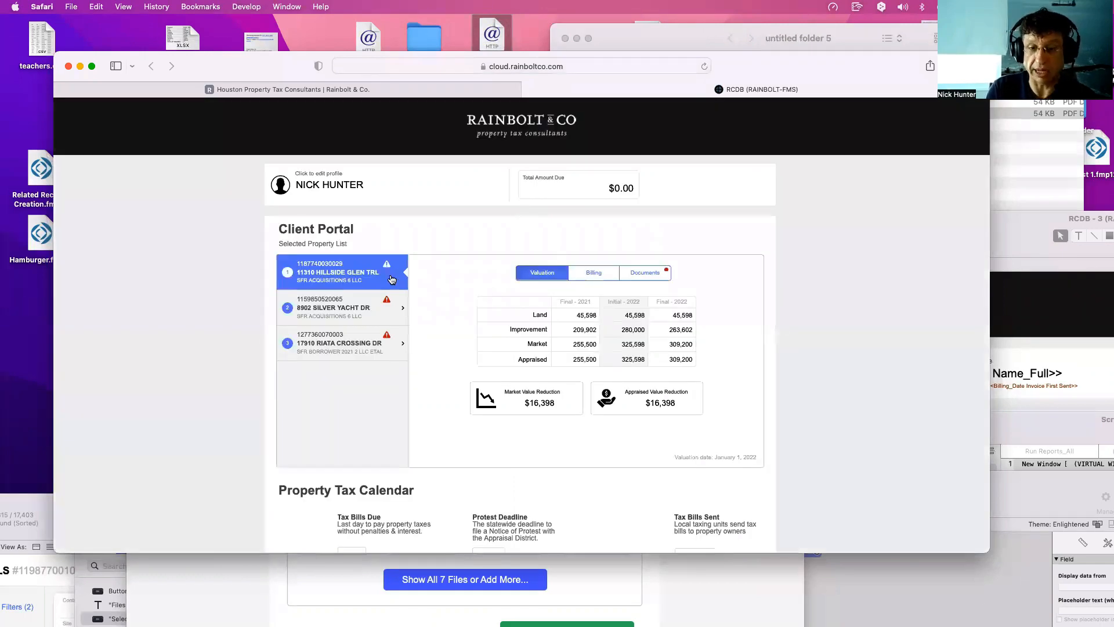
pyautogui.click(655, 273)
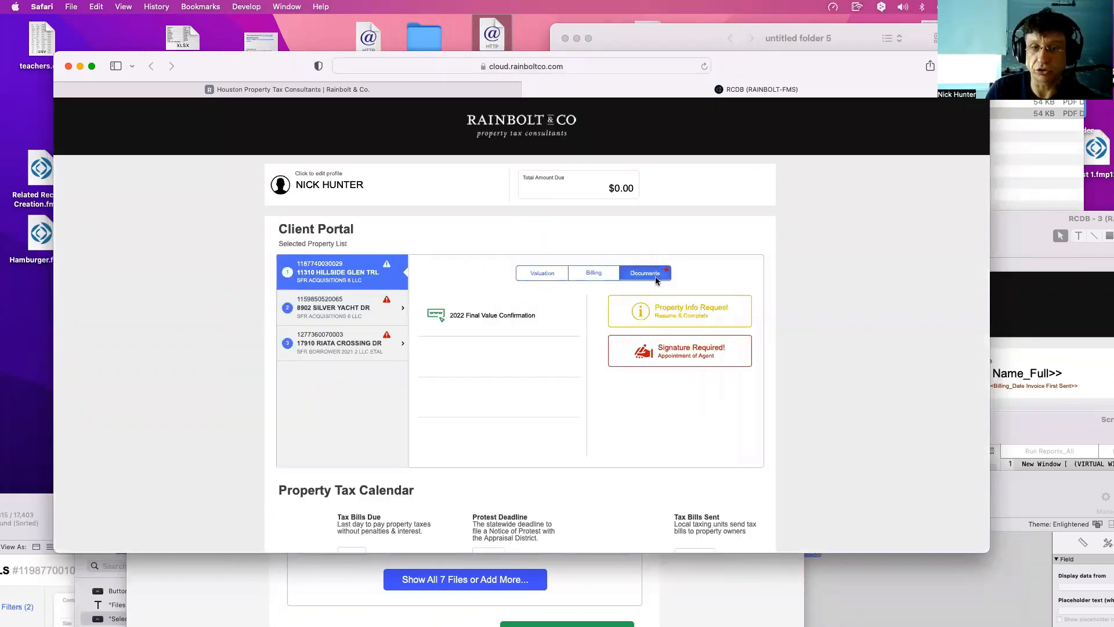
pyautogui.click(668, 312)
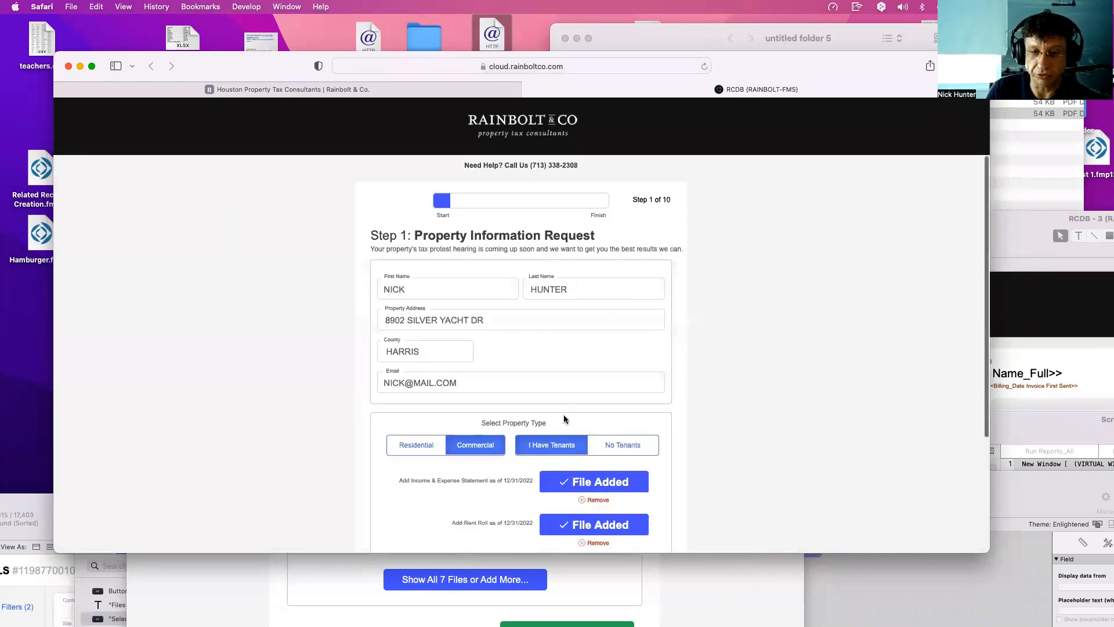
# Continue through Steps 1 to 4 of the property information request to reach Step 5: Roof Replacement.
pyautogui.scroll(-5, 563, 414)
pyautogui.click(597, 447)
pyautogui.scroll(-5, 577, 457)
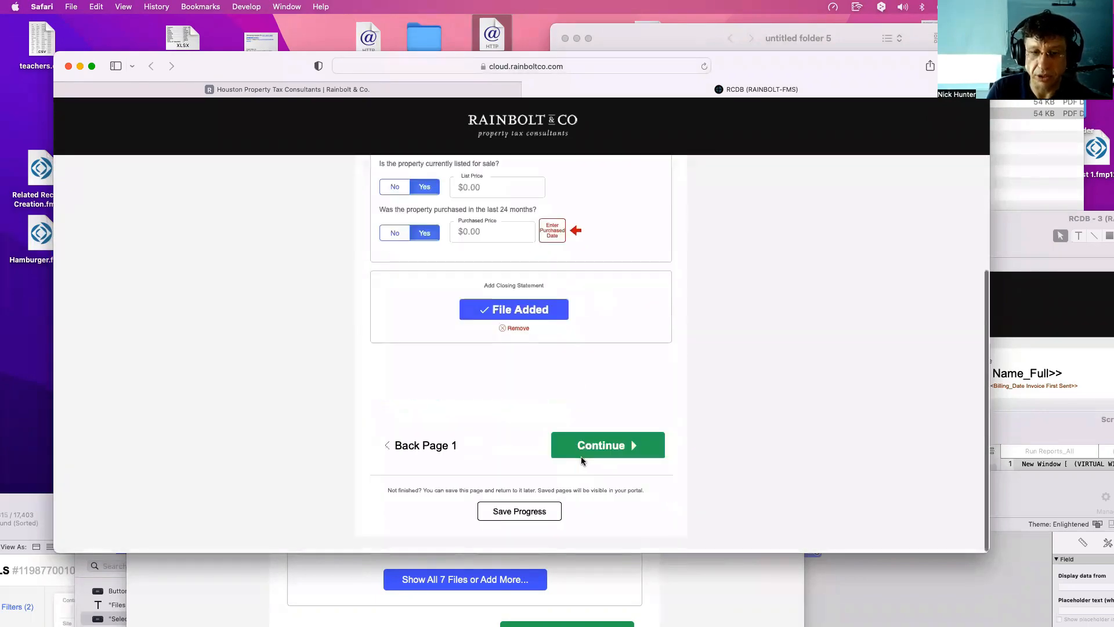
pyautogui.click(596, 451)
pyautogui.scroll(-4, 594, 448)
pyautogui.scroll(-1, 595, 452)
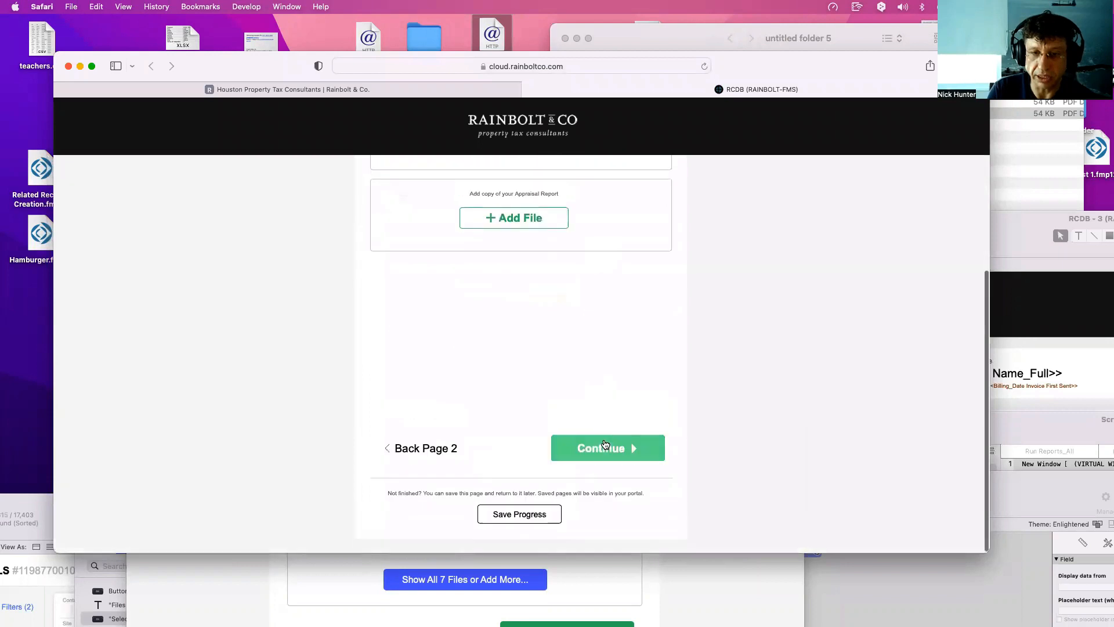
pyautogui.click(604, 443)
pyautogui.scroll(-3, 604, 441)
pyautogui.scroll(-2, 736, 445)
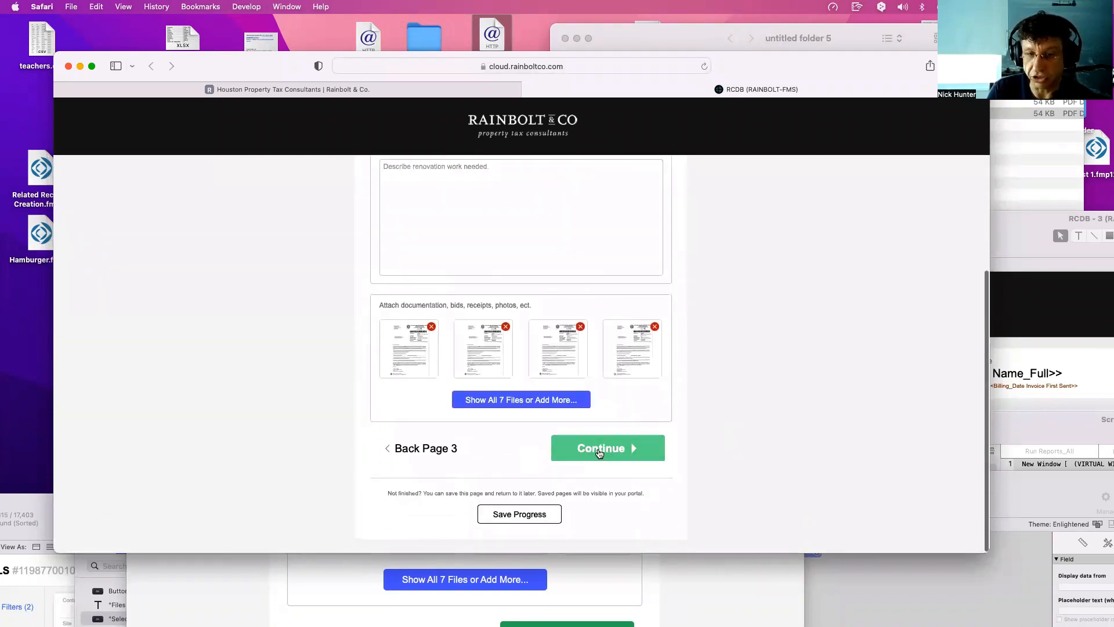
pyautogui.click(599, 451)
# Answer Yes to the roof replacement question and upload 300 dpi black and white (1).pdf in the first attachment card.
pyautogui.click(416, 306)
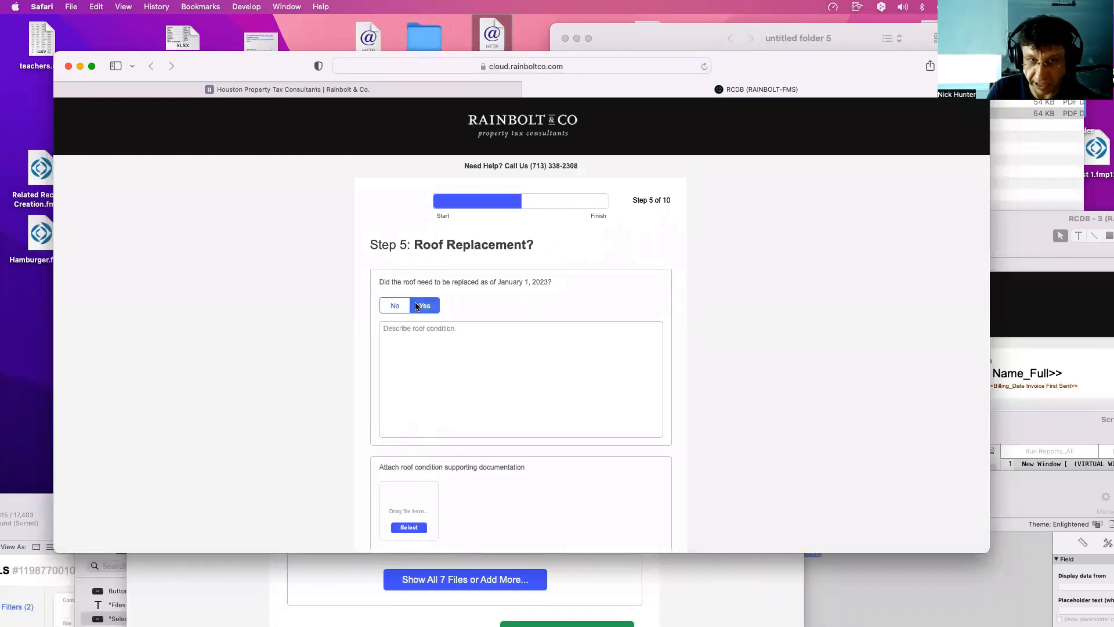
pyautogui.click(406, 527)
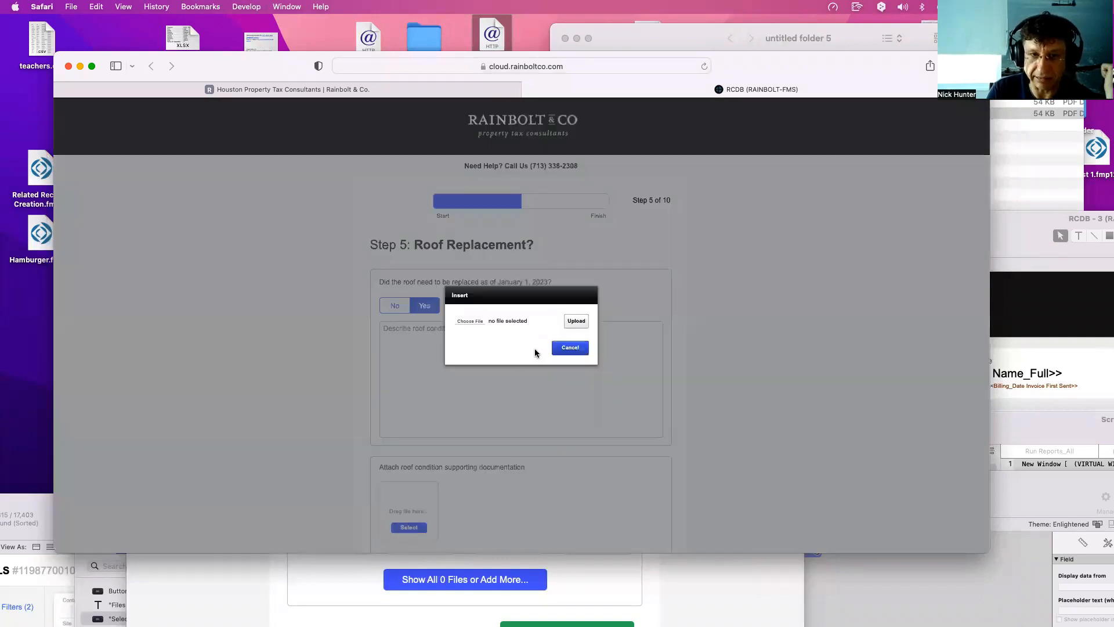
pyautogui.click(470, 321)
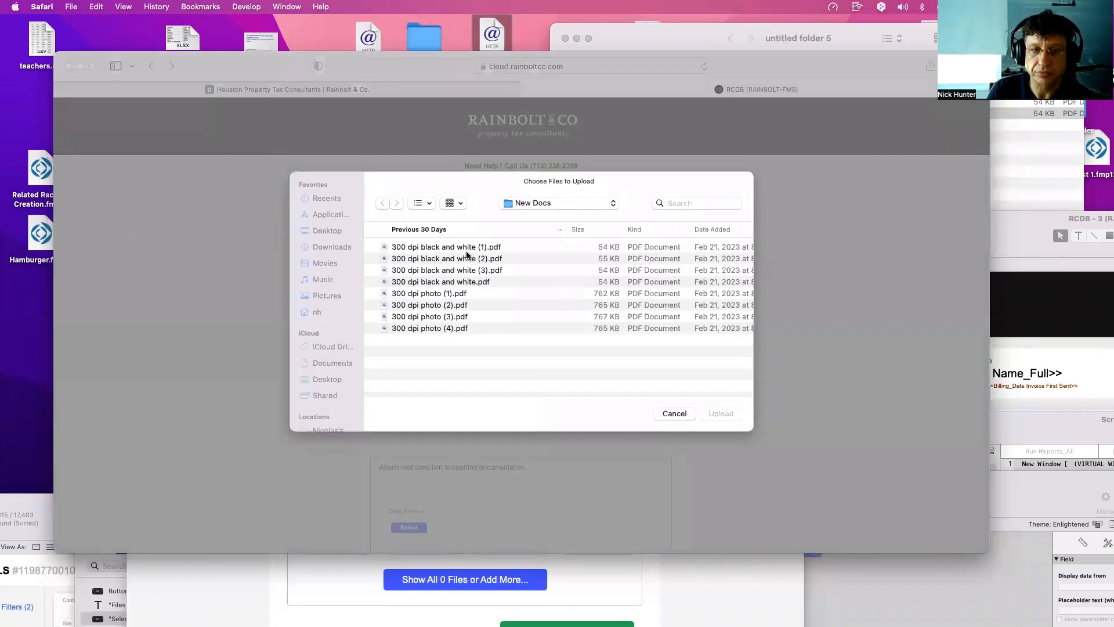
pyautogui.doubleClick(464, 248)
pyautogui.click(575, 323)
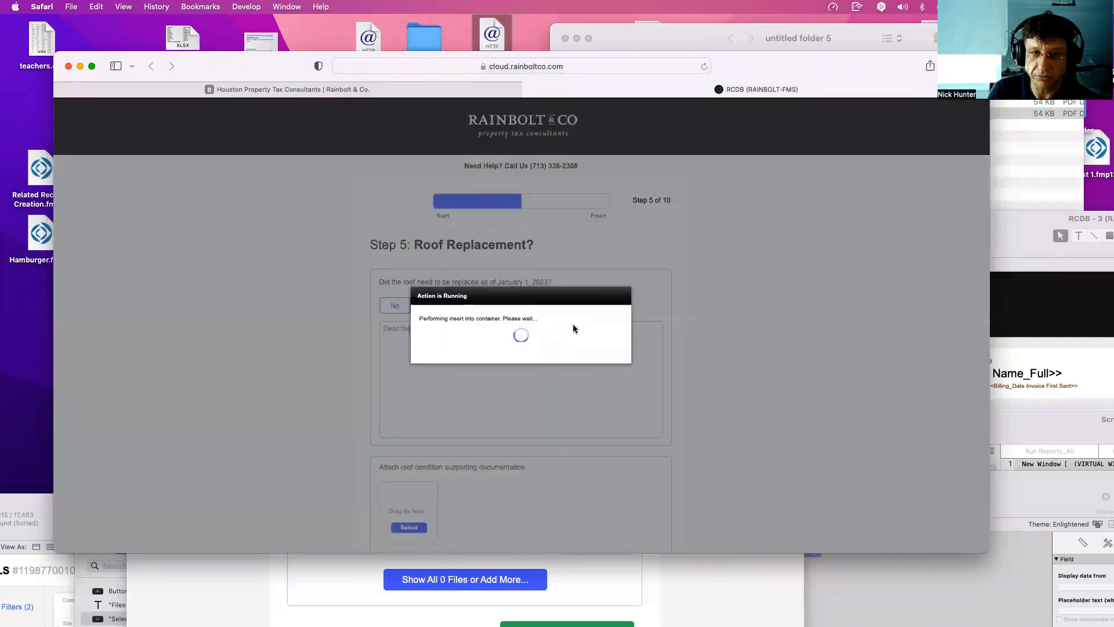
# Upload 300 dpi black and white (2).pdf in the second roof attachment card and 300 dpi black and white (3).pdf in the third.
pyautogui.click(484, 527)
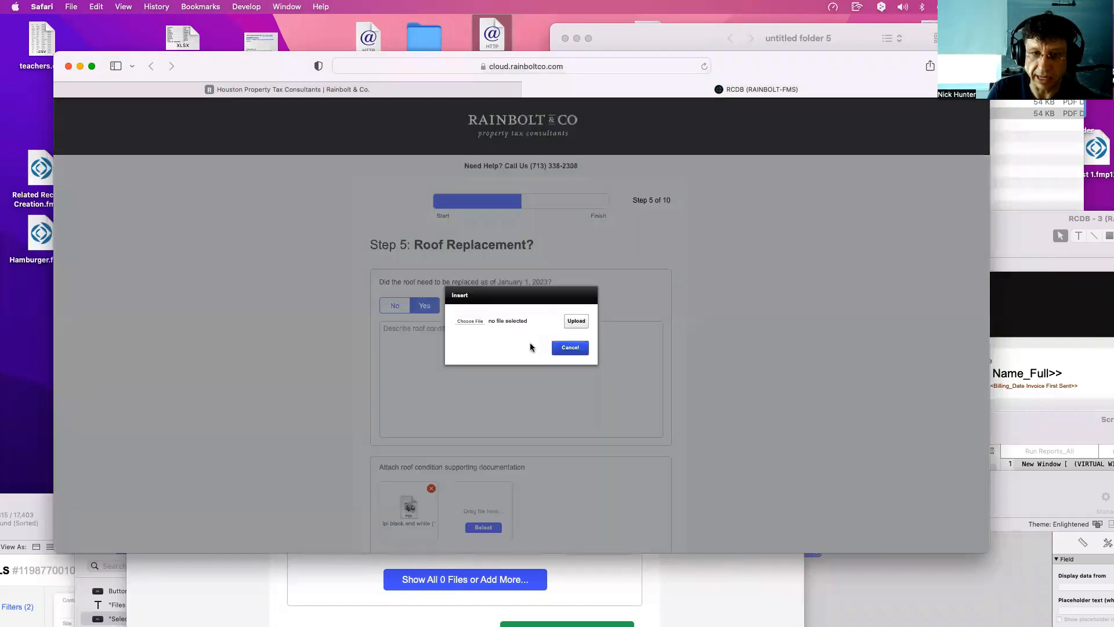
pyautogui.click(470, 321)
pyautogui.click(498, 258)
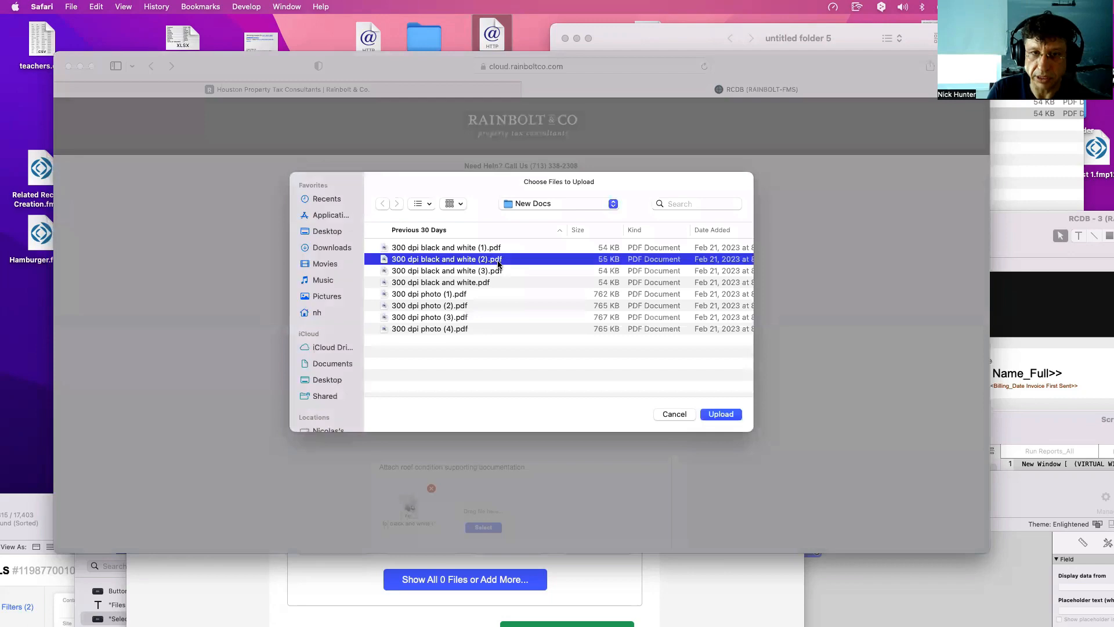
pyautogui.press('Return')
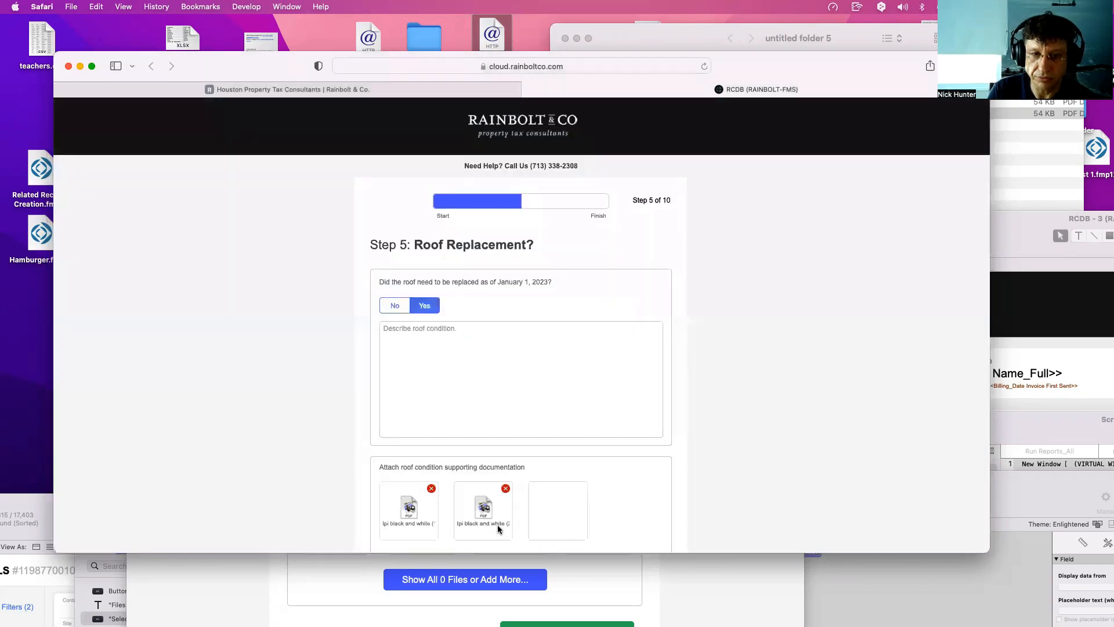
pyautogui.click(557, 527)
pyautogui.click(473, 321)
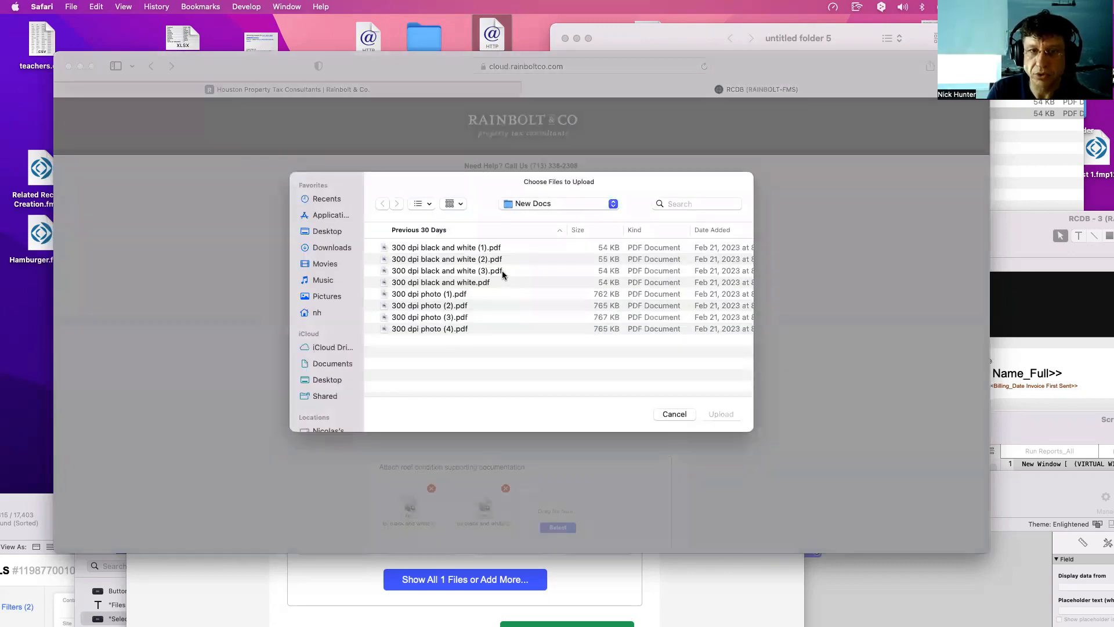
pyautogui.click(503, 270)
pyautogui.press('Return')
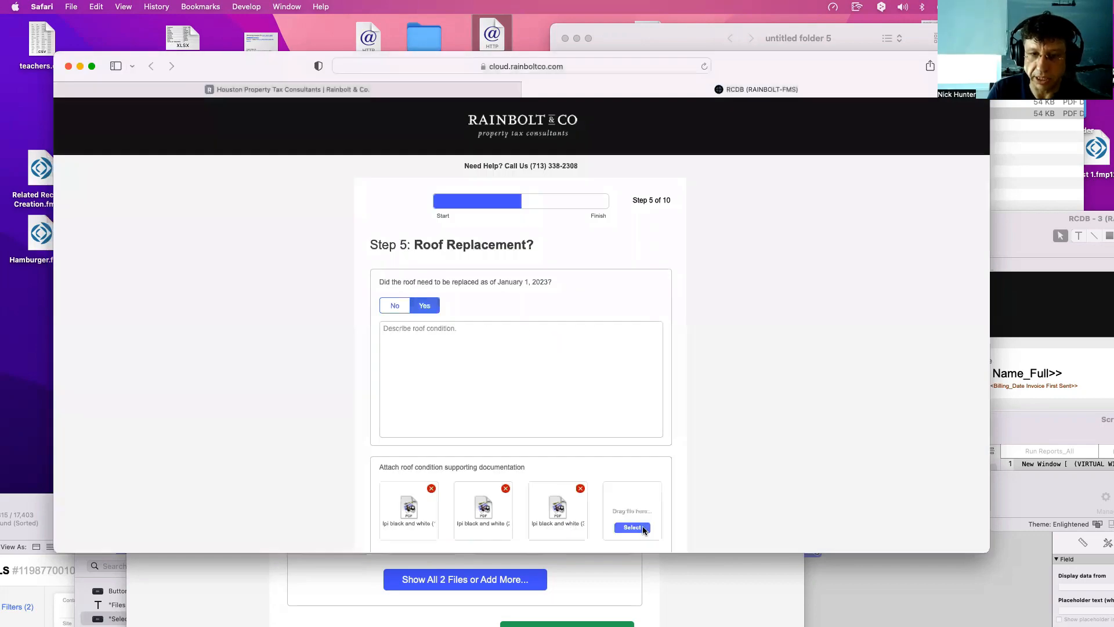
# Upload 300 dpi black and white.pdf in the fourth roof attachment card.
pyautogui.click(642, 527)
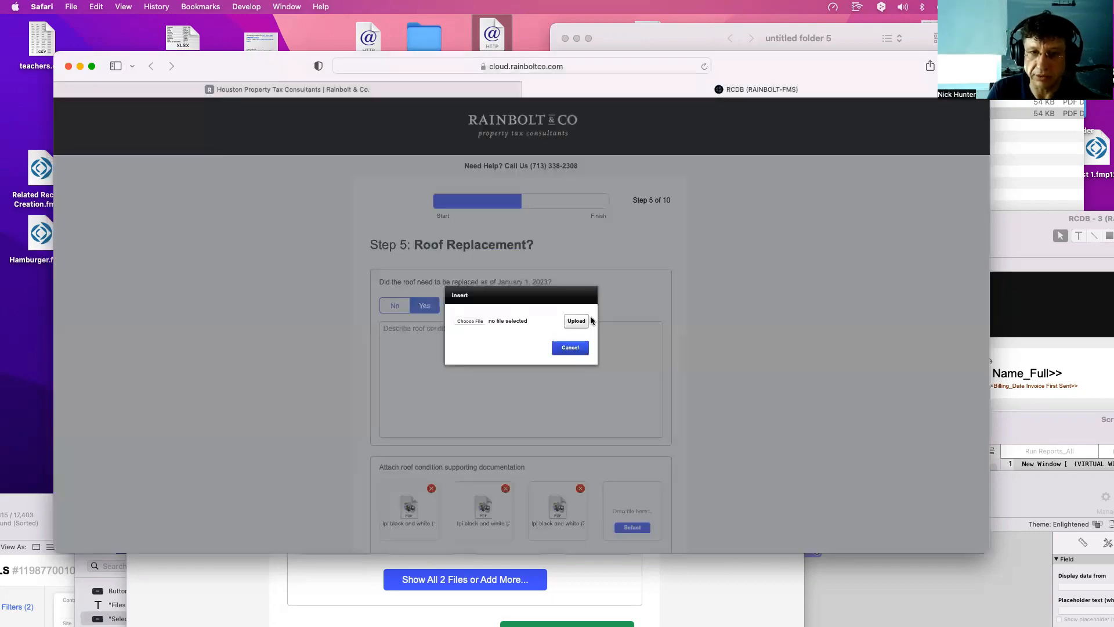
pyautogui.click(480, 318)
pyautogui.click(458, 282)
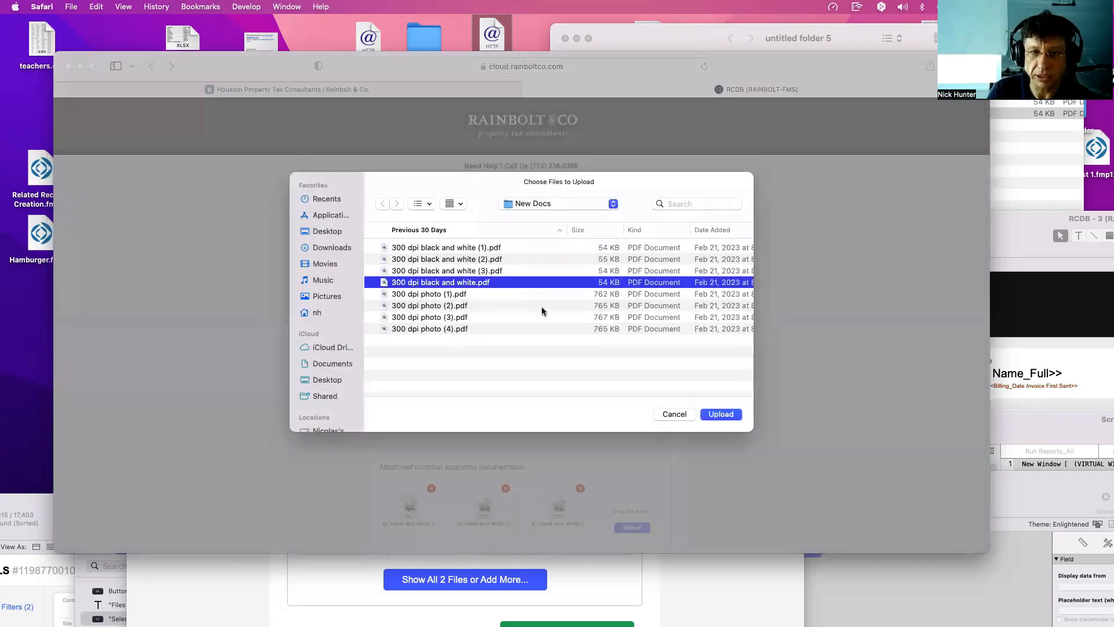
pyautogui.doubleClick(491, 283)
# Try to add 300 dpi black and white.pdf through the Roof Document List in place of 300 dpi photo (1).pdf, and close the list.
pyautogui.scroll(-2, 583, 468)
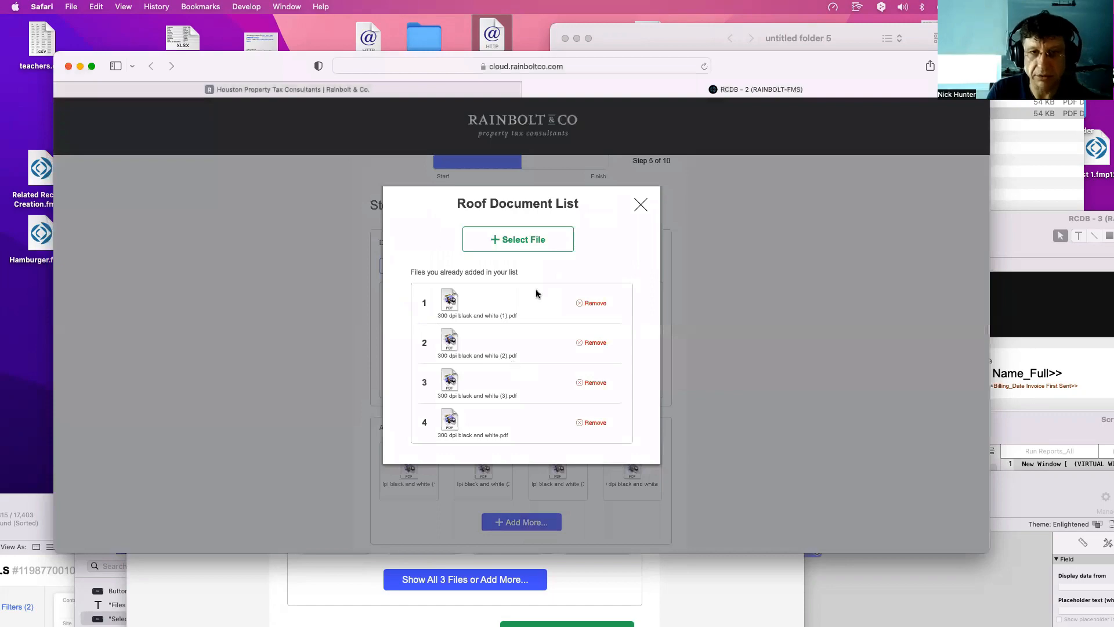
pyautogui.click(528, 240)
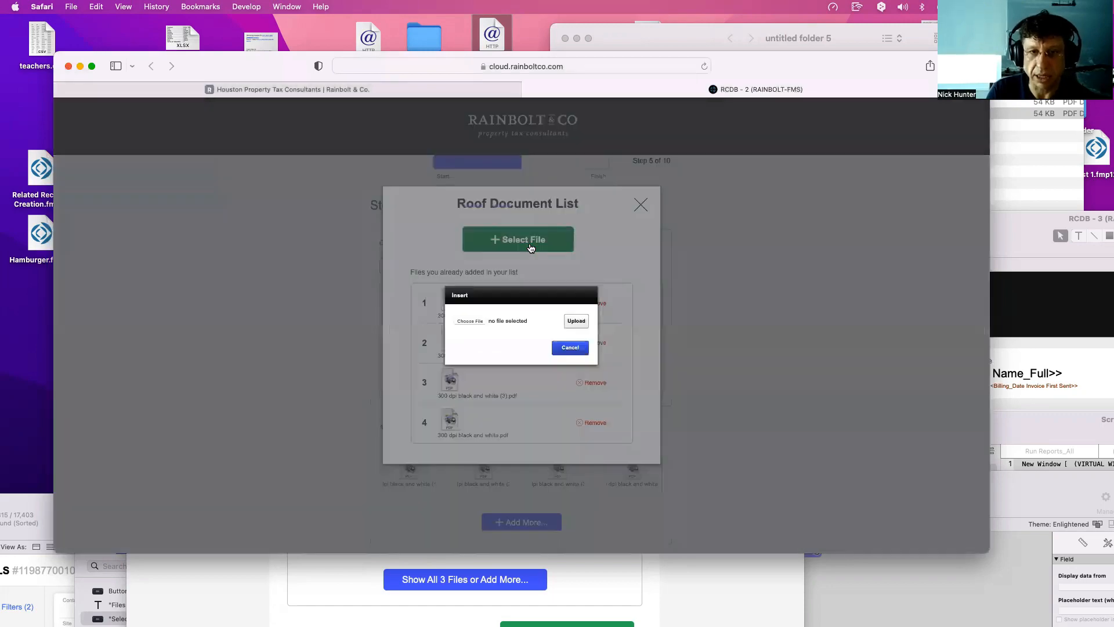
pyautogui.click(473, 322)
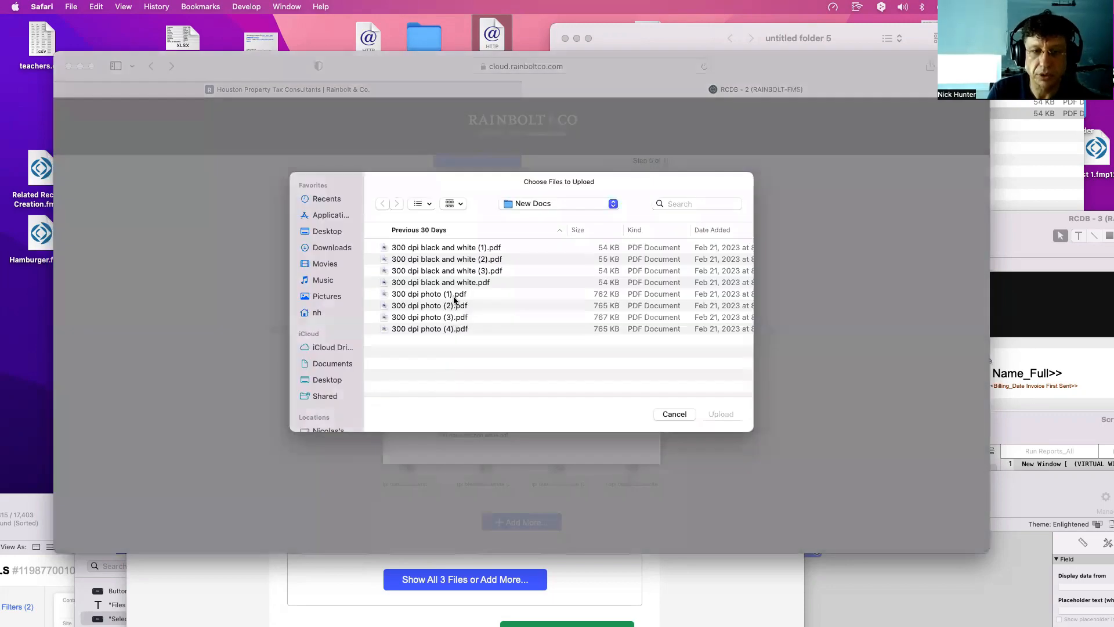
pyautogui.click(454, 296)
pyautogui.doubleClick(454, 296)
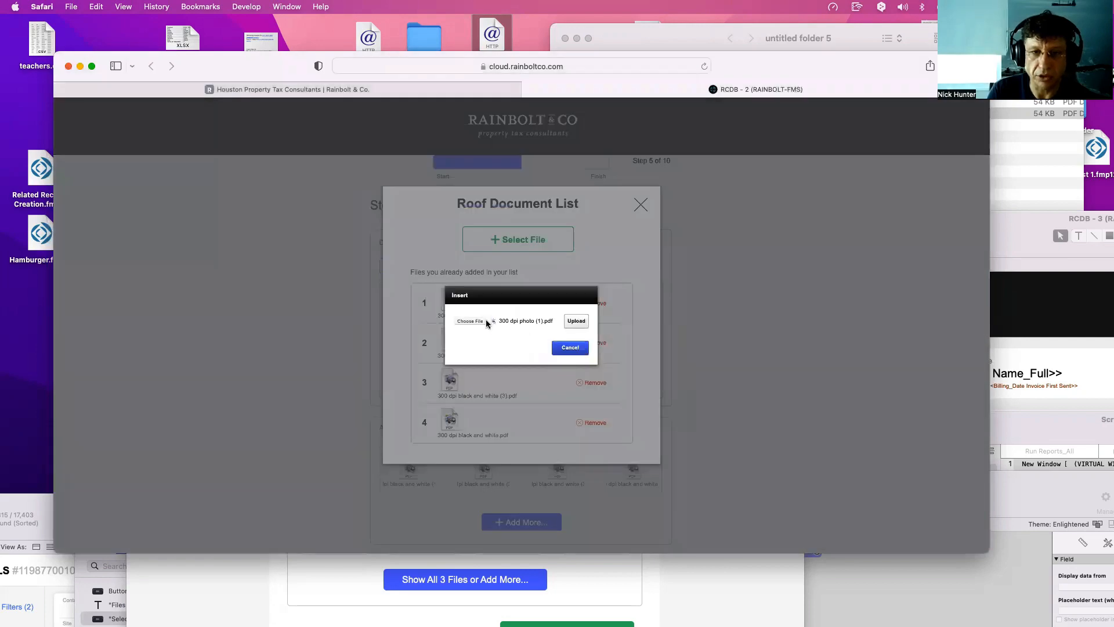
pyautogui.click(479, 322)
pyautogui.doubleClick(471, 283)
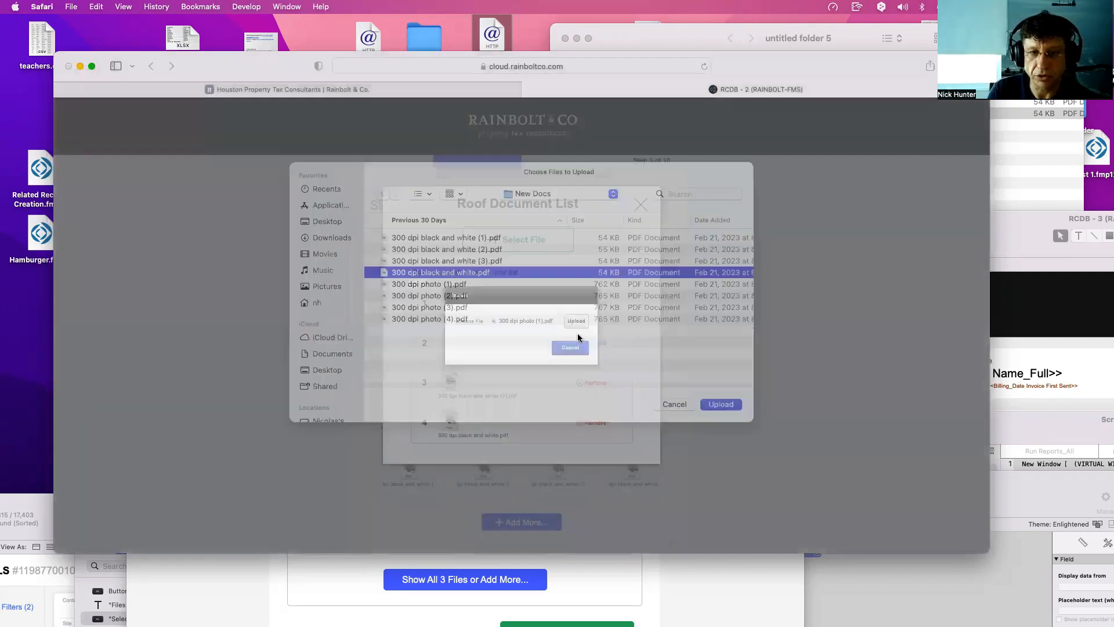
pyautogui.click(580, 323)
pyautogui.scroll(-2, 569, 368)
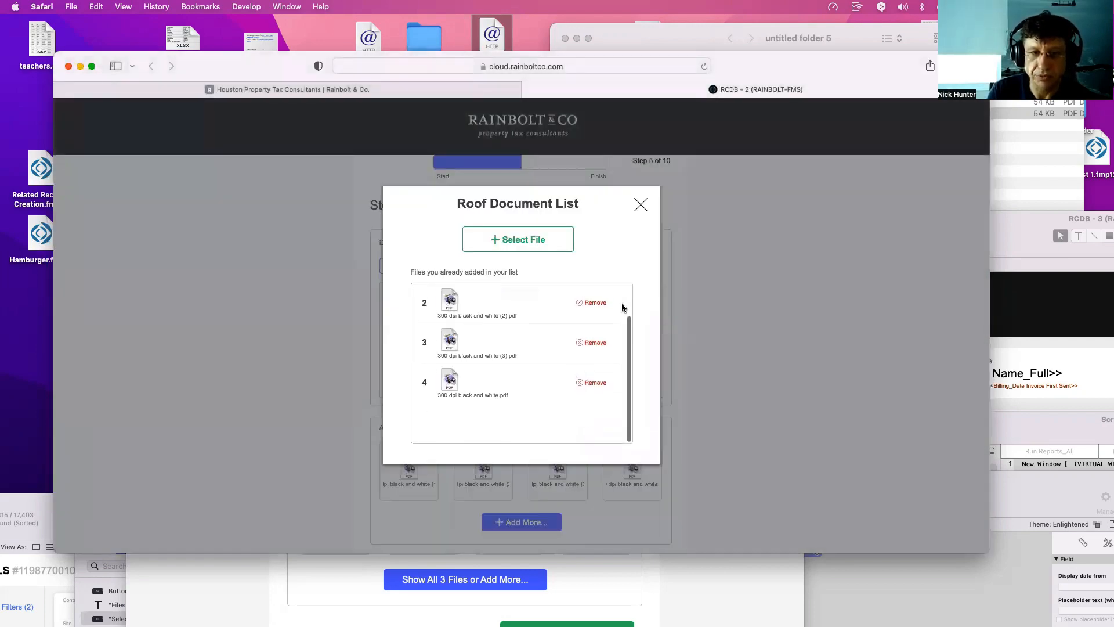
pyautogui.click(643, 212)
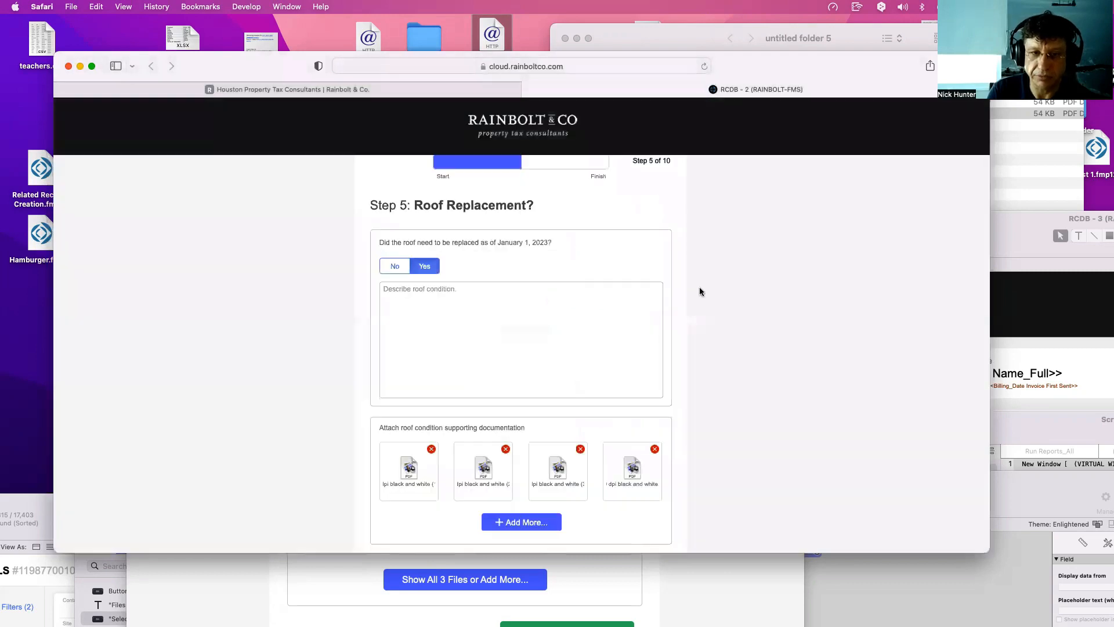
# Reopen the Roof Document List and upload 300 dpi black and white.pdf as a fifth file.
pyautogui.click(548, 521)
pyautogui.click(517, 239)
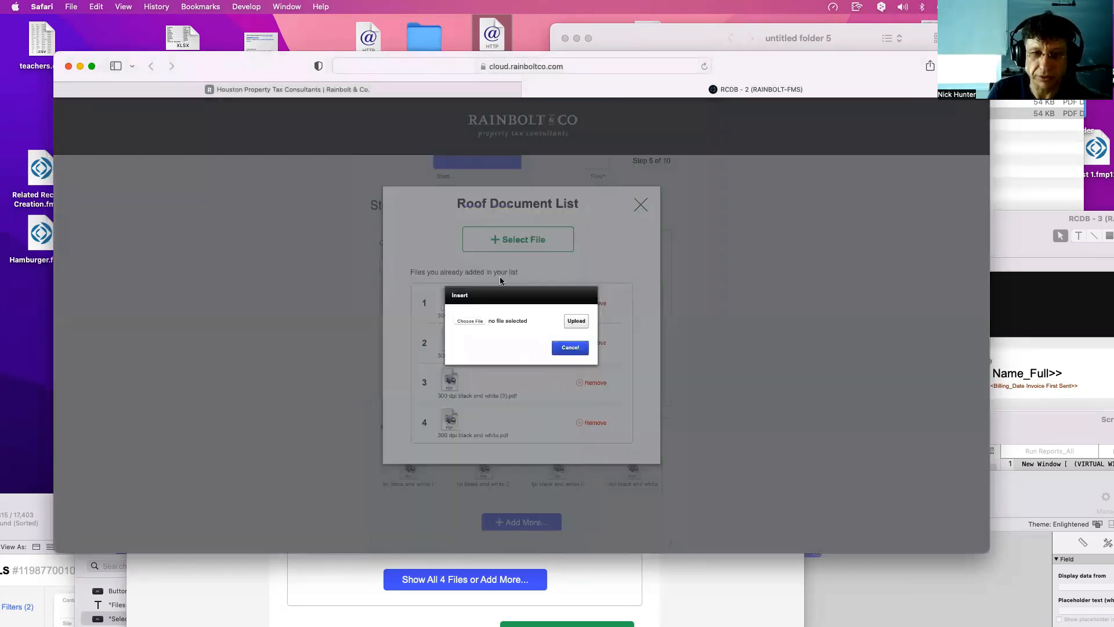
pyautogui.click(477, 323)
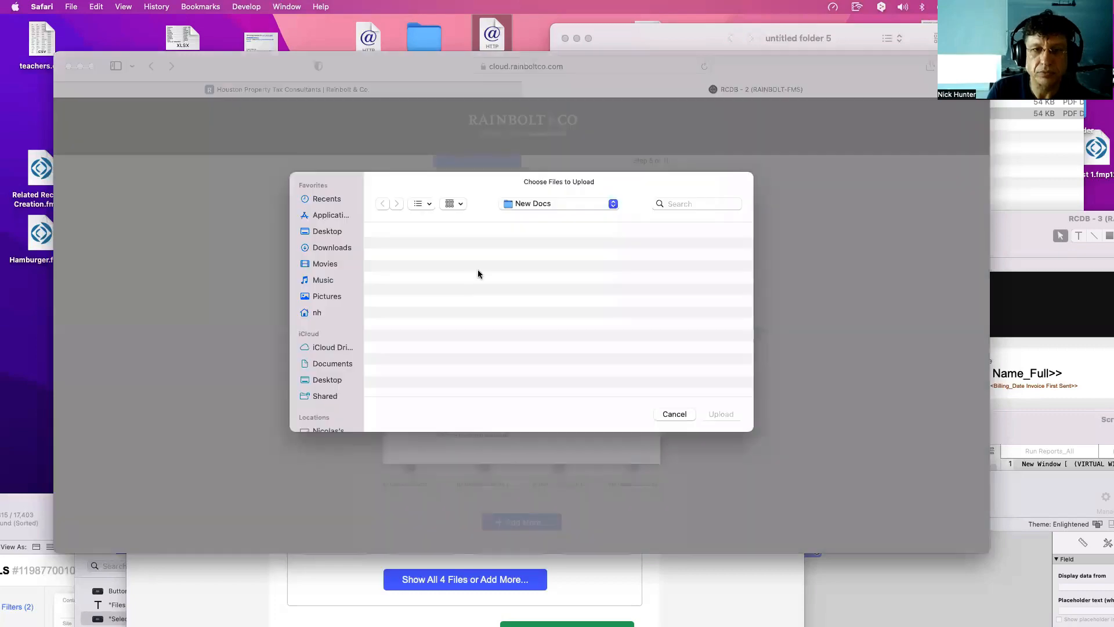
pyautogui.doubleClick(487, 279)
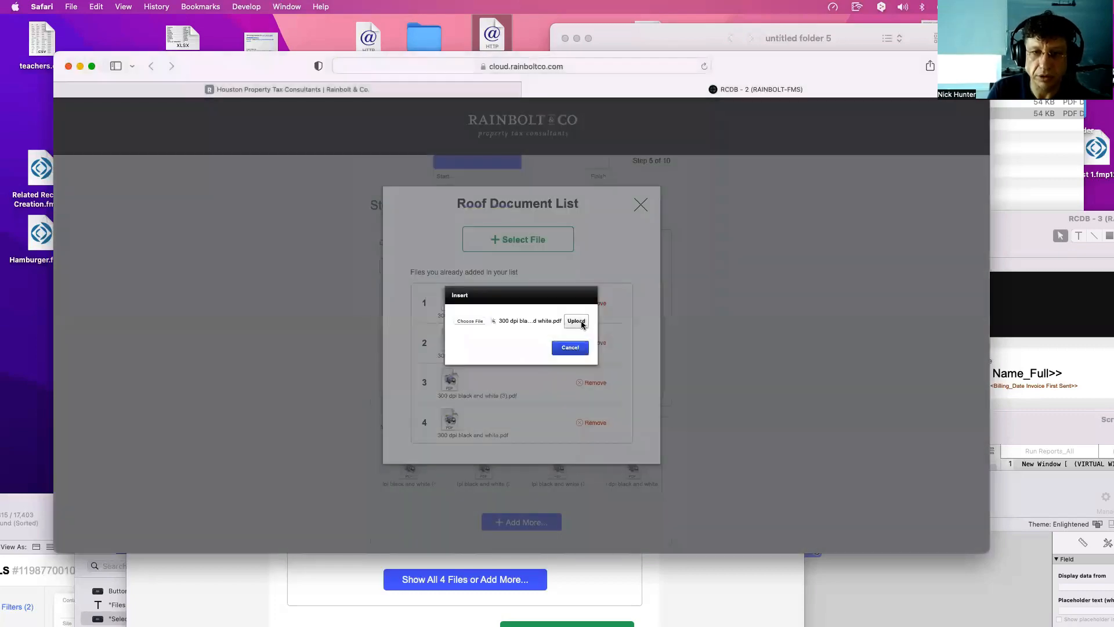
pyautogui.click(582, 324)
pyautogui.scroll(-3, 582, 338)
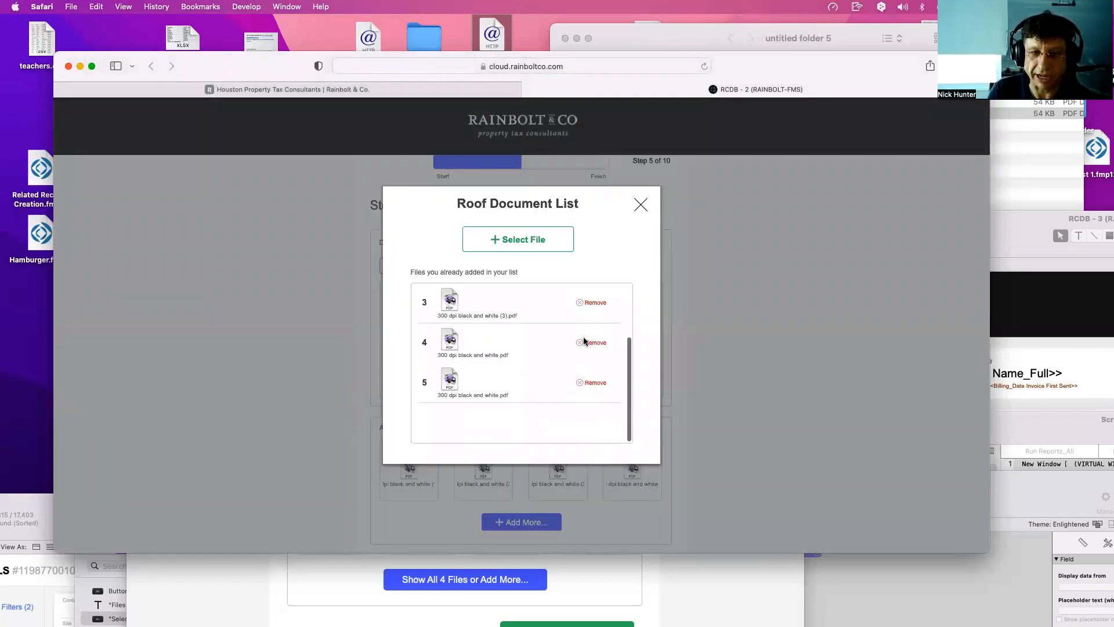
# Upload 300 dpi black and white (3).pdf as a sixth file in the Roof Document List and close the list.
pyautogui.click(549, 248)
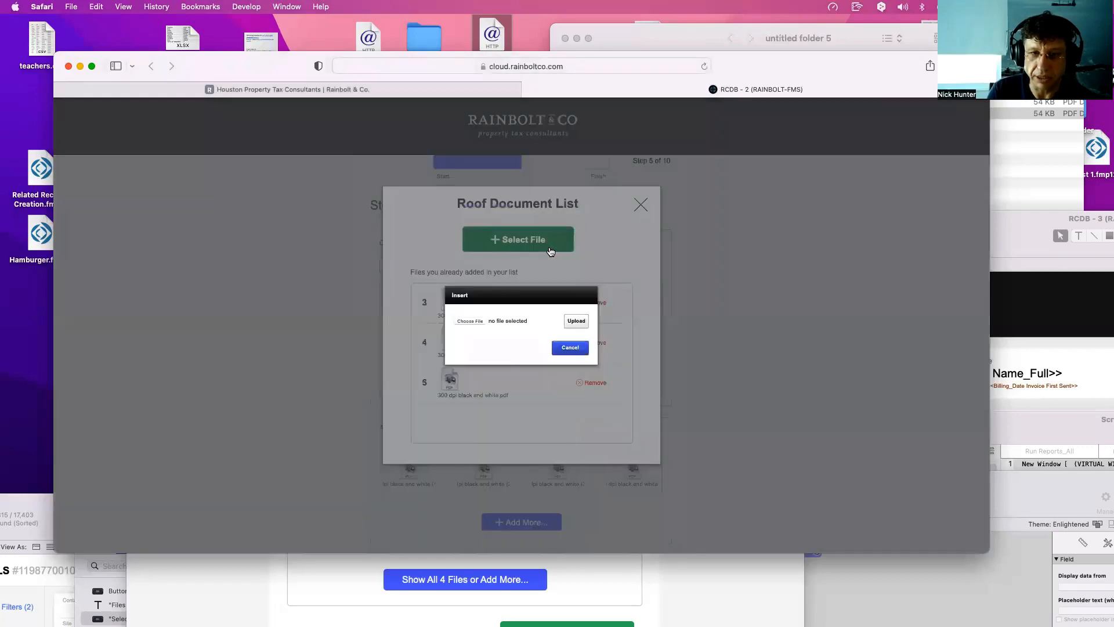
pyautogui.click(470, 322)
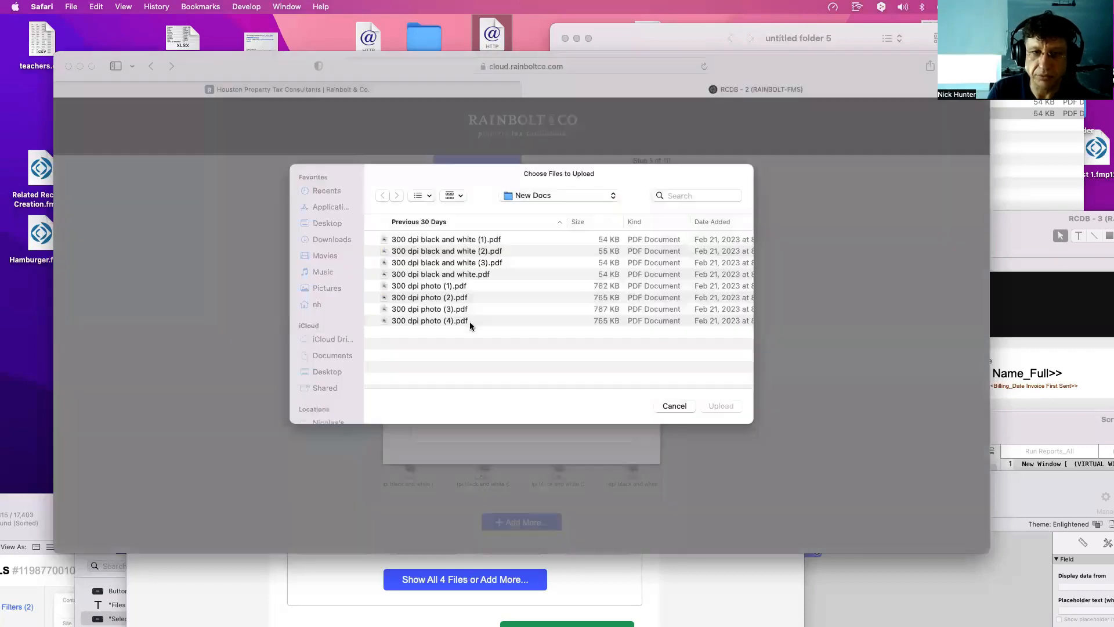
pyautogui.doubleClick(468, 274)
pyautogui.click(576, 321)
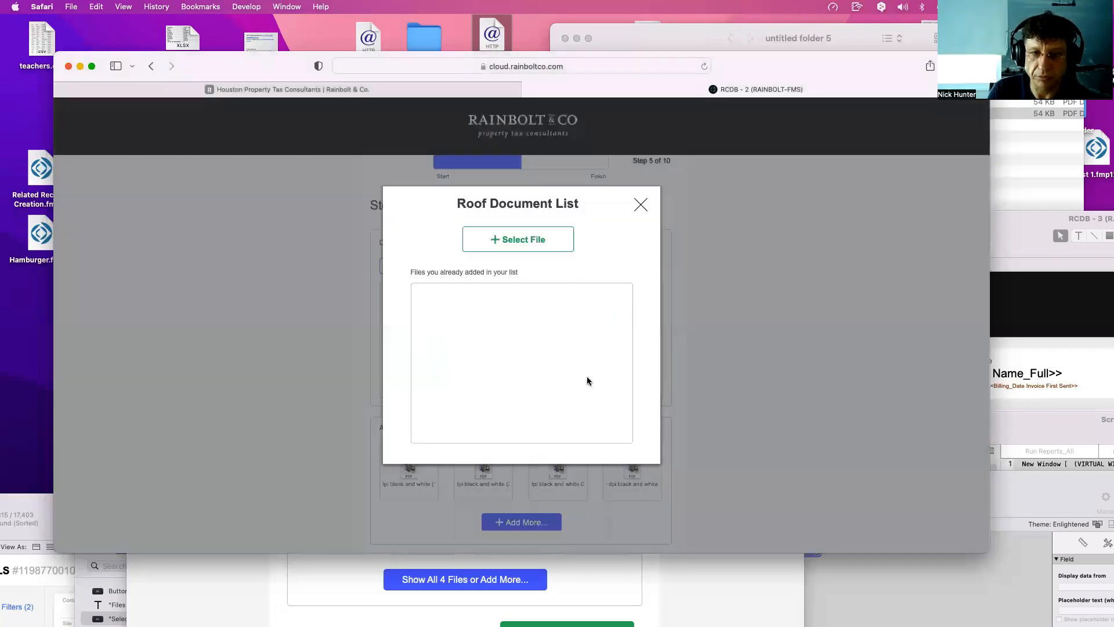
pyautogui.scroll(-2, 542, 369)
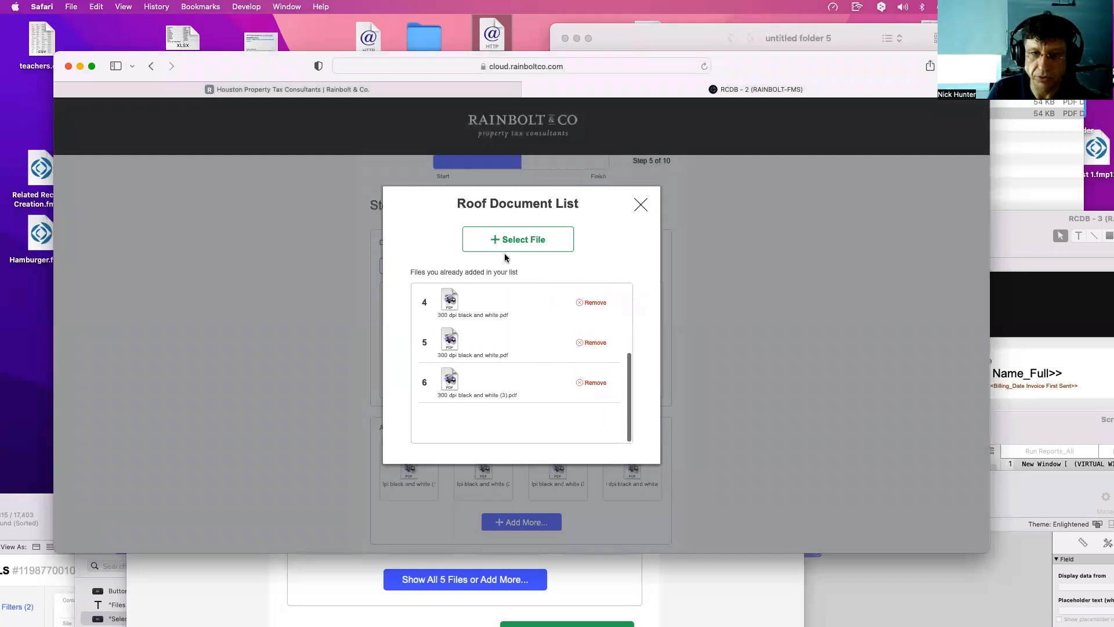
pyautogui.click(640, 204)
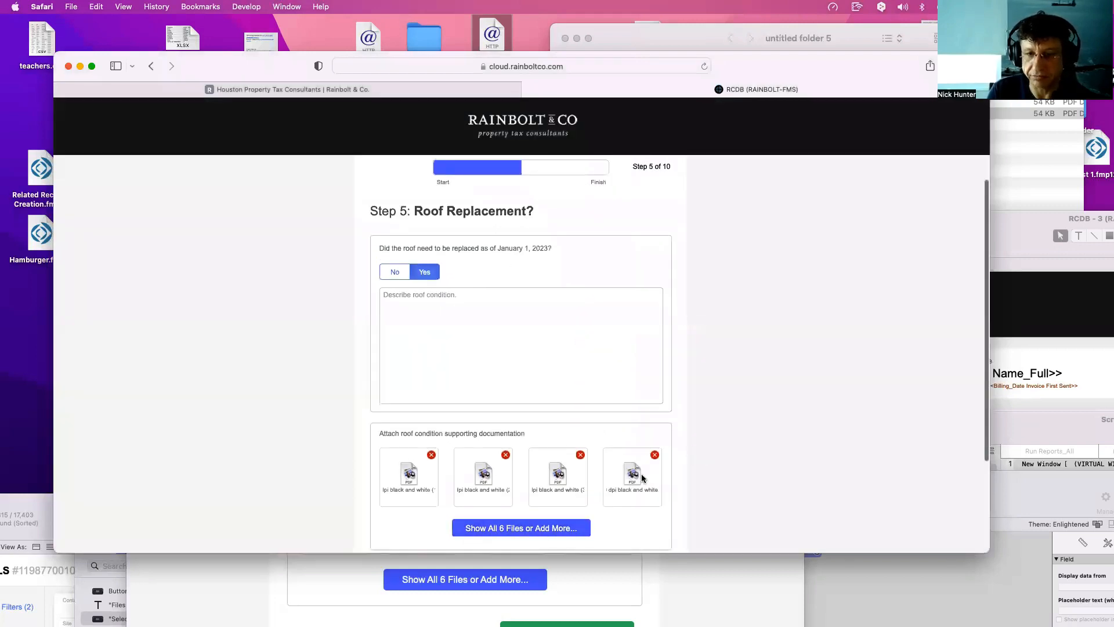
# Open the list of all roof files and remove its first entry, 300 dpi black and white (1).pdf.
pyautogui.click(516, 528)
pyautogui.scroll(-3, 512, 341)
pyautogui.scroll(4, 520, 340)
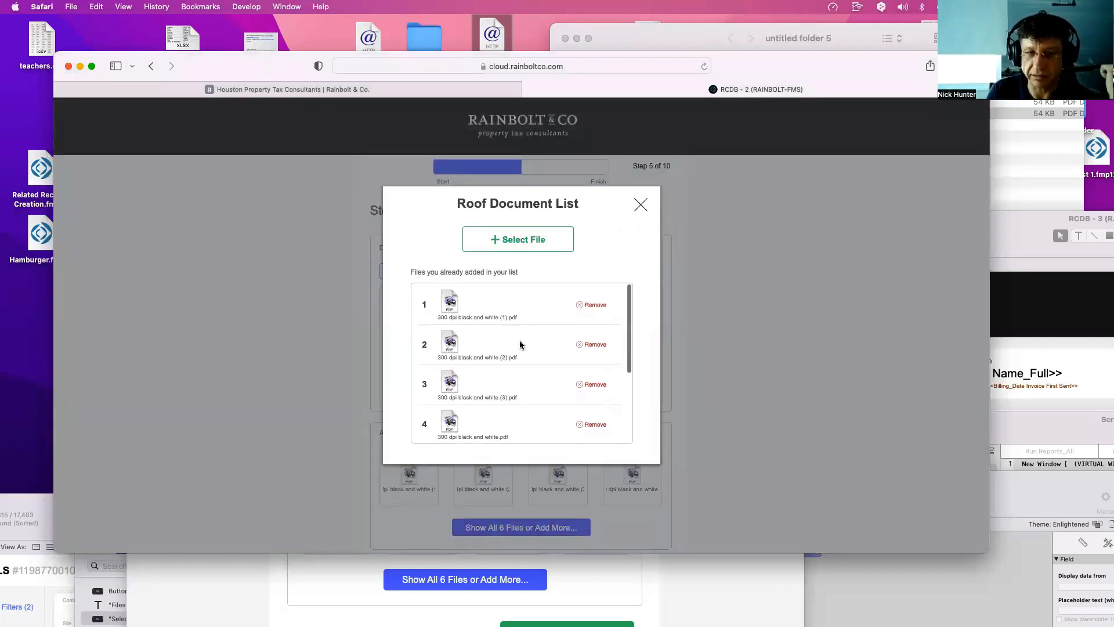
pyautogui.click(587, 305)
pyautogui.click(562, 349)
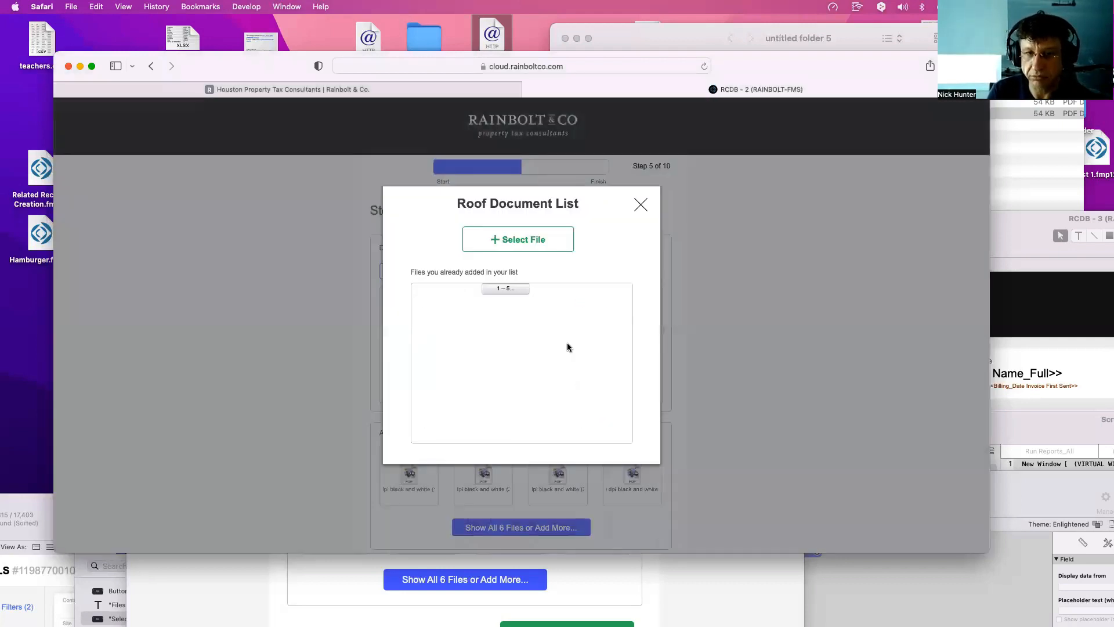
# Remove the first two remaining files from the Roof Document List, including 300 dpi black and white (3).pdf, and close the list.
pyautogui.click(588, 307)
pyautogui.click(560, 350)
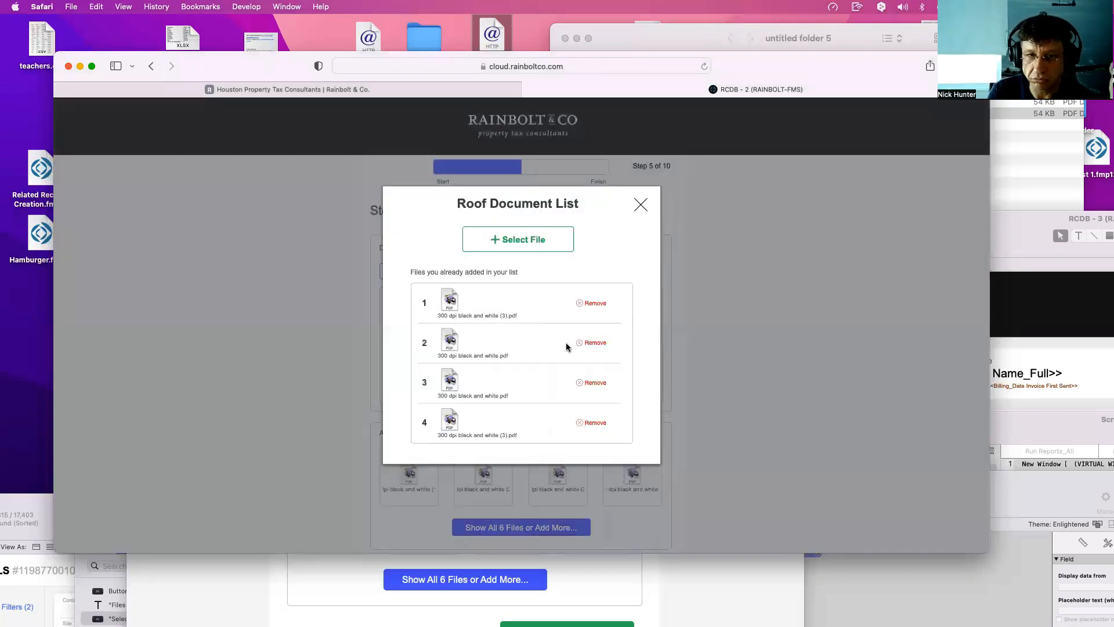
pyautogui.click(589, 306)
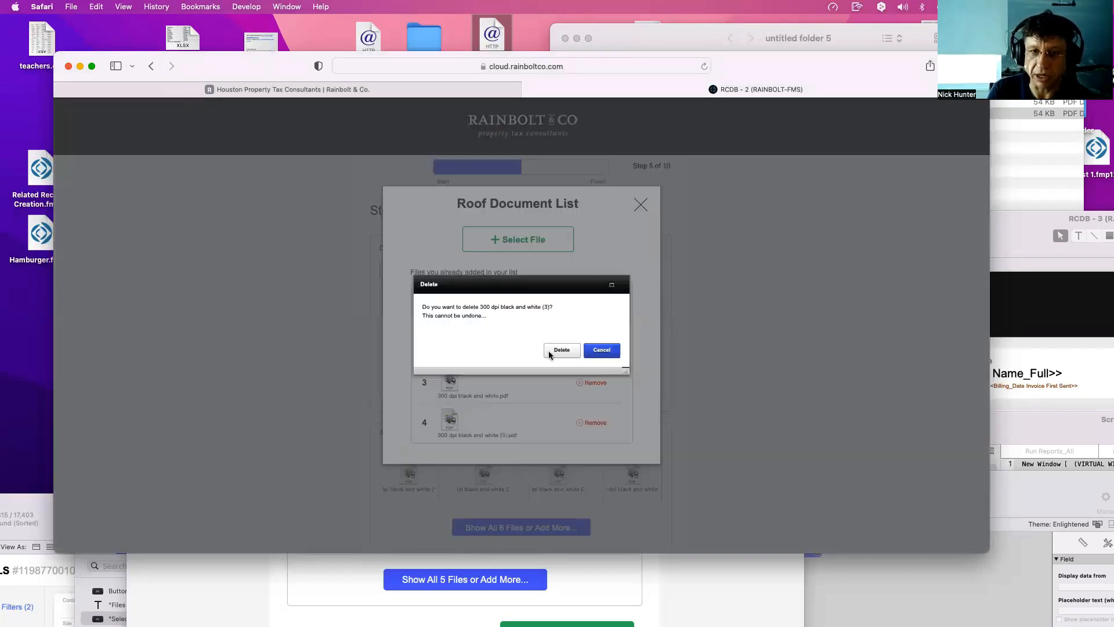
pyautogui.click(549, 351)
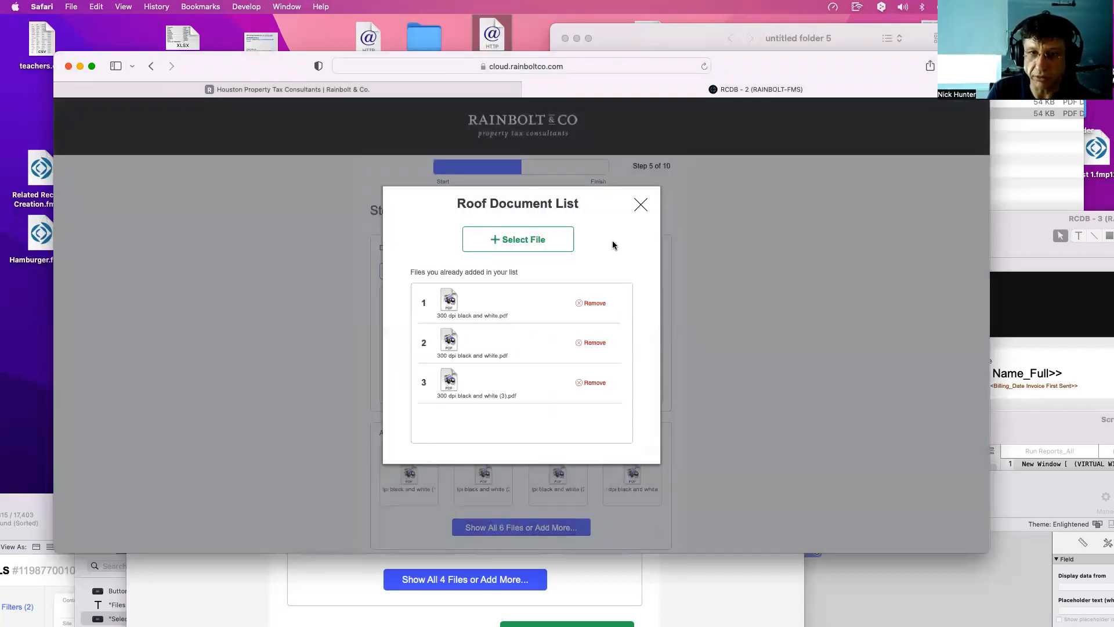
pyautogui.click(638, 207)
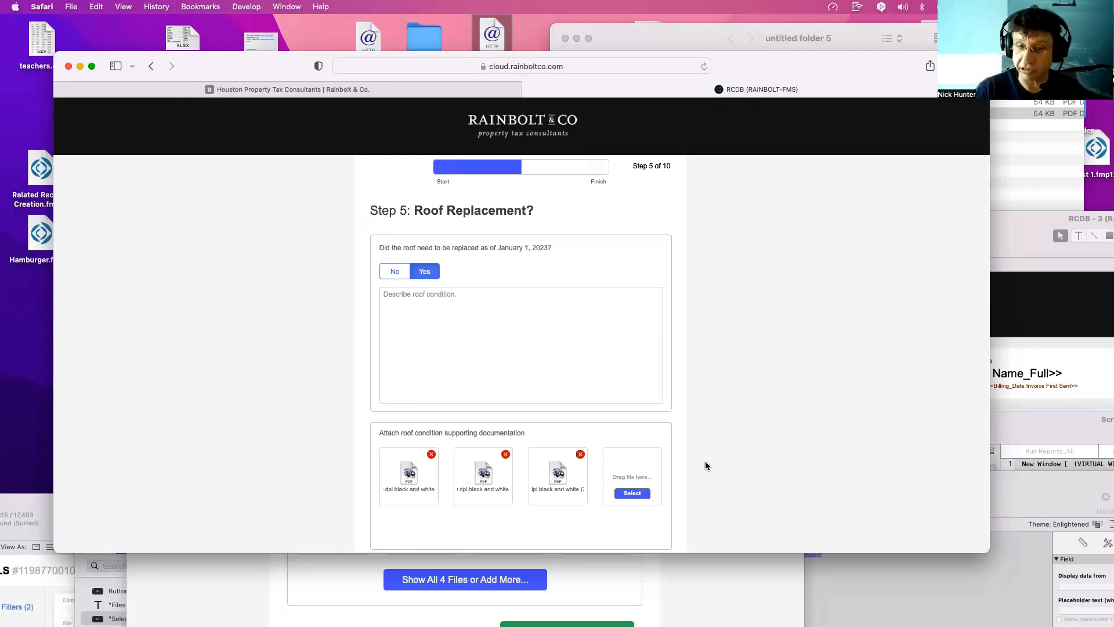
# Upload 300 dpi black and white.pdf into the empty fourth slot of the roof condition supporting documentation.
pyautogui.click(639, 494)
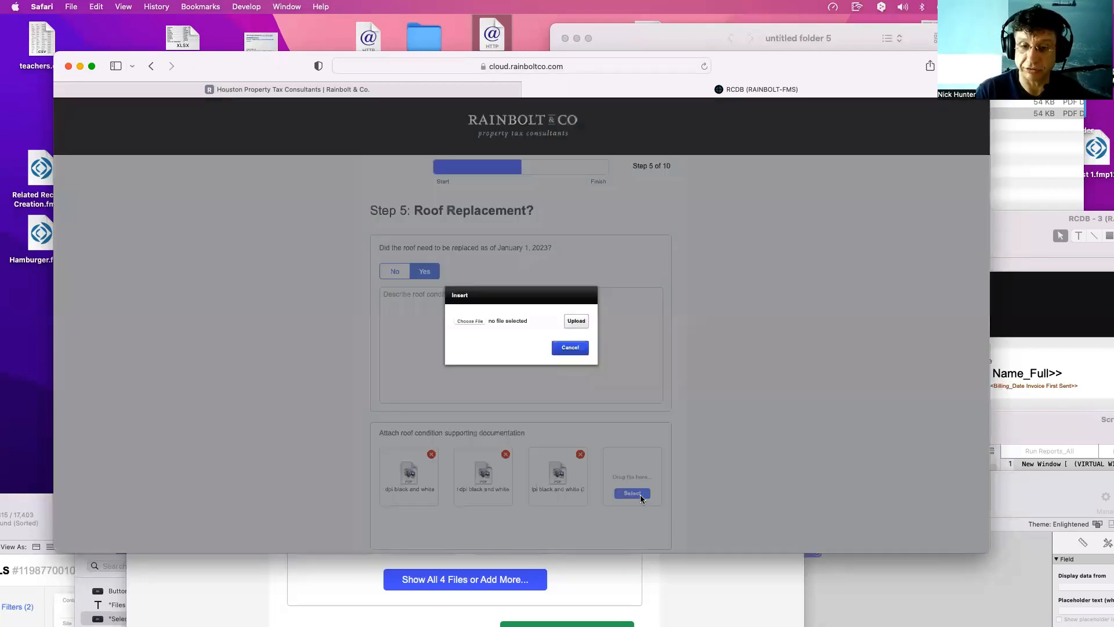
pyautogui.click(478, 321)
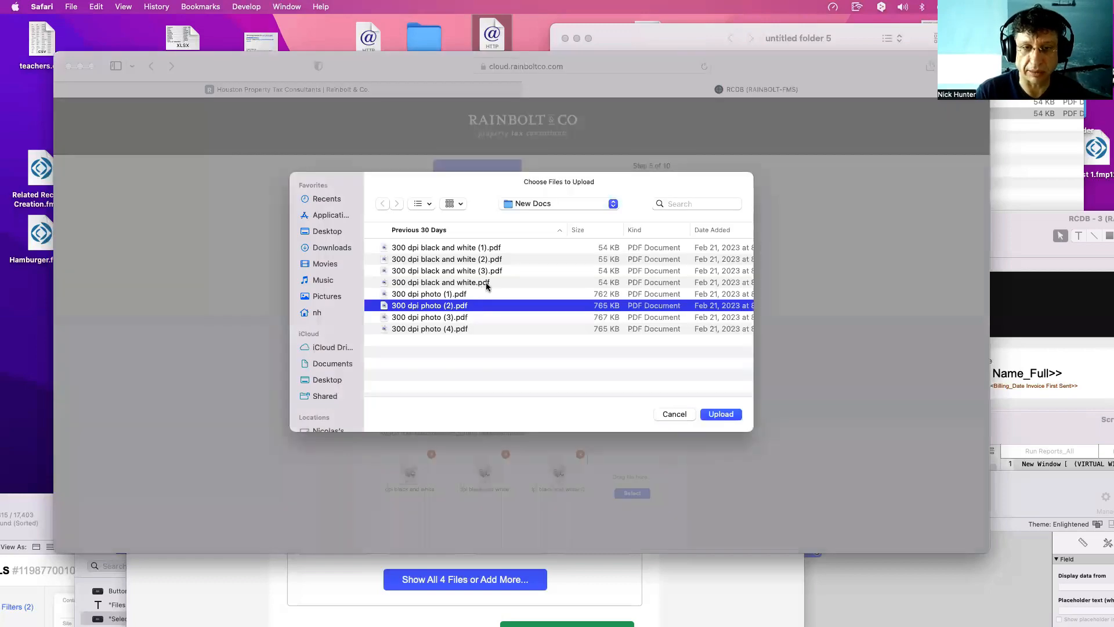
pyautogui.doubleClick(486, 279)
pyautogui.click(576, 320)
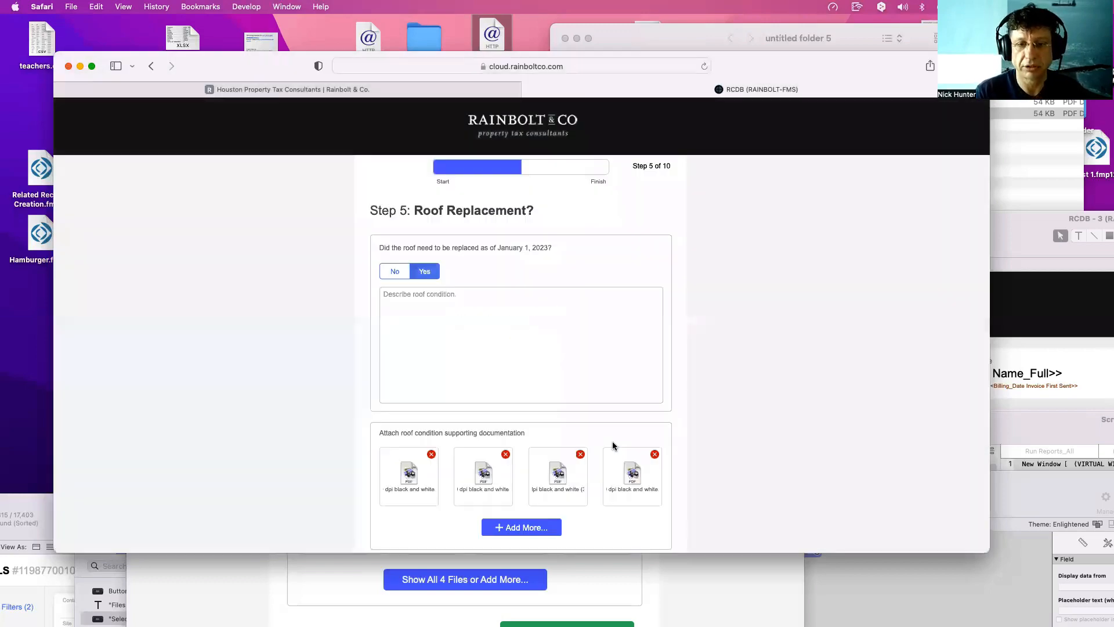
# Open the Roof Document List and review its entries, cancelling a file insert without choosing a file.
pyautogui.click(534, 529)
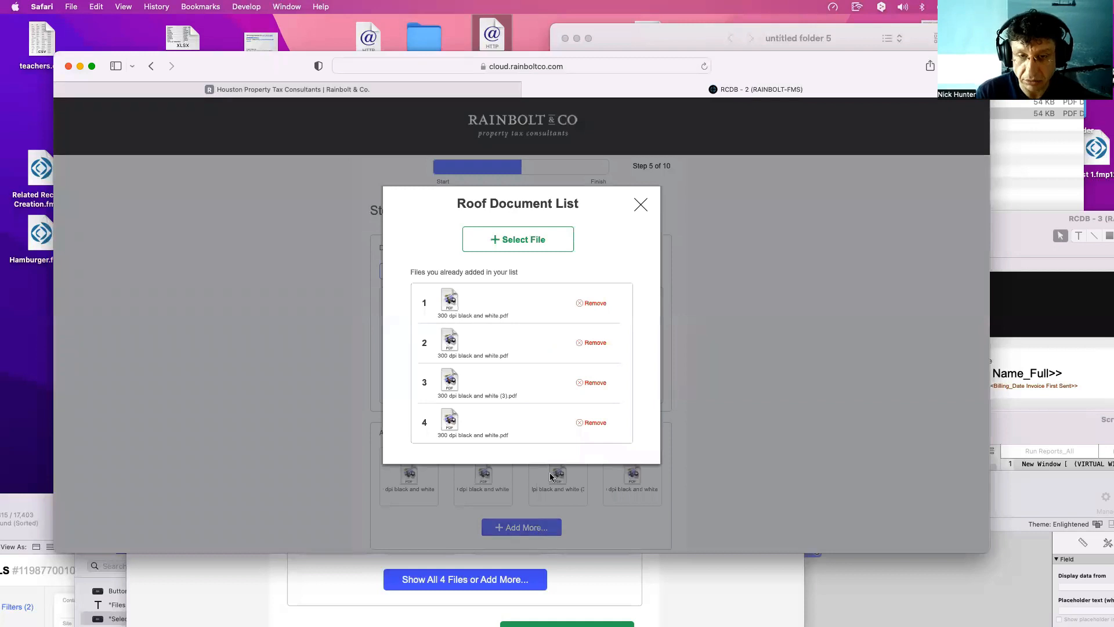
pyautogui.scroll(-2, 534, 403)
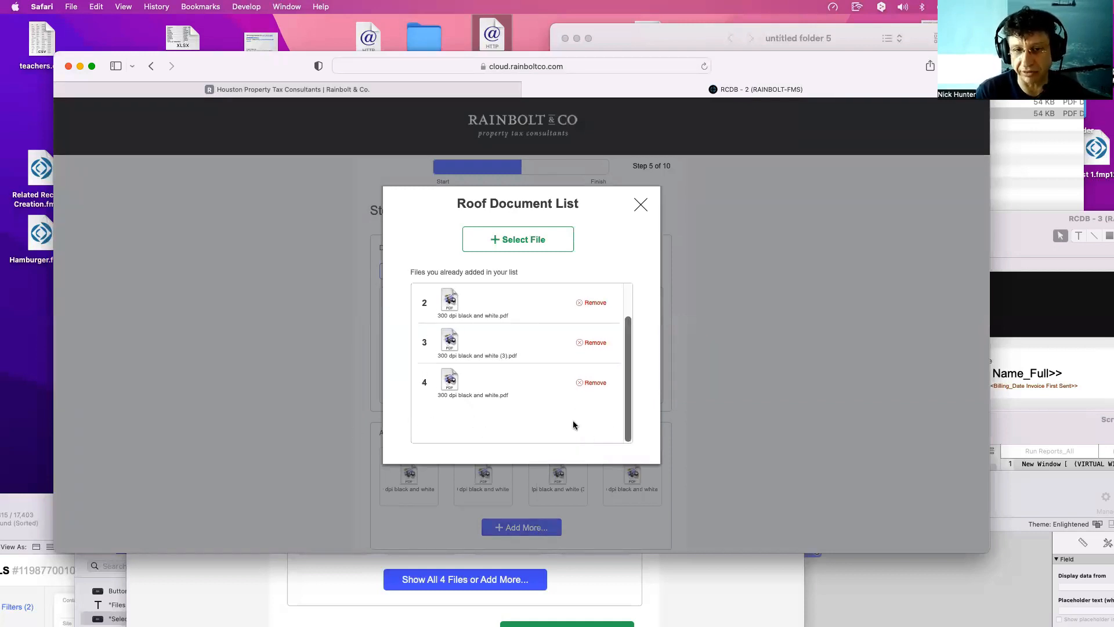
pyautogui.scroll(2, 560, 409)
pyautogui.scroll(-3, 579, 401)
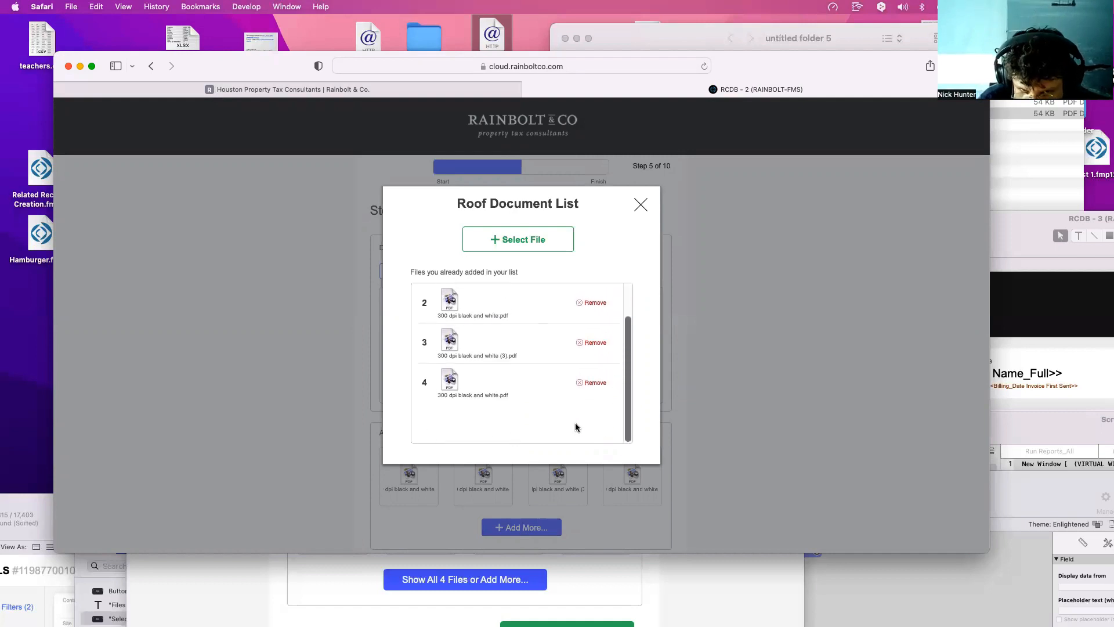
pyautogui.click(542, 246)
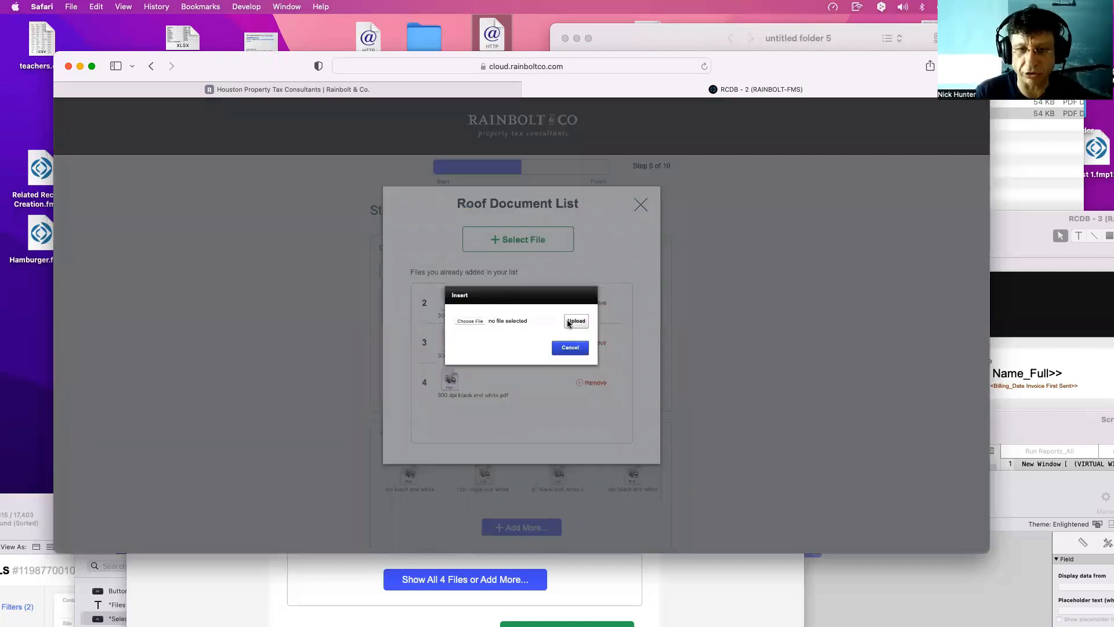
pyautogui.click(567, 348)
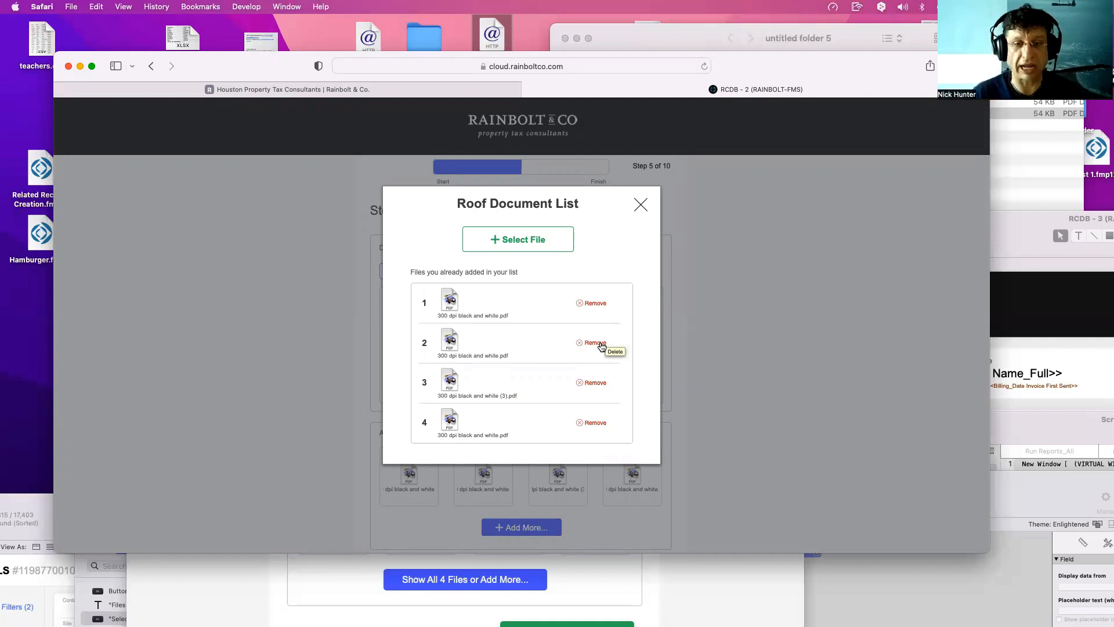
pyautogui.scroll(-2, 601, 347)
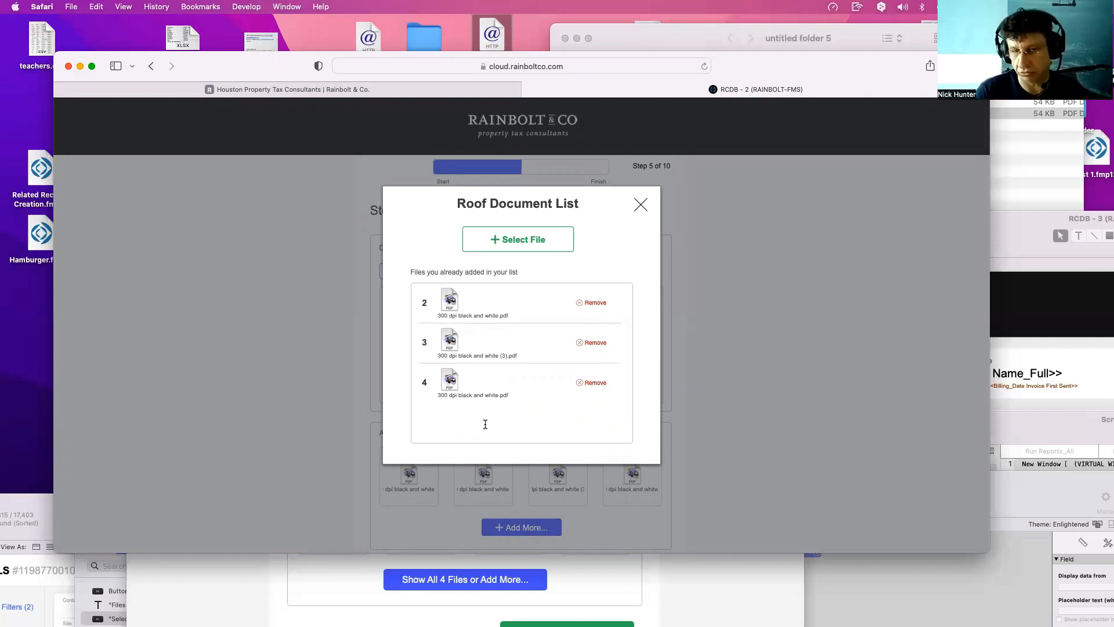
pyautogui.scroll(2, 485, 424)
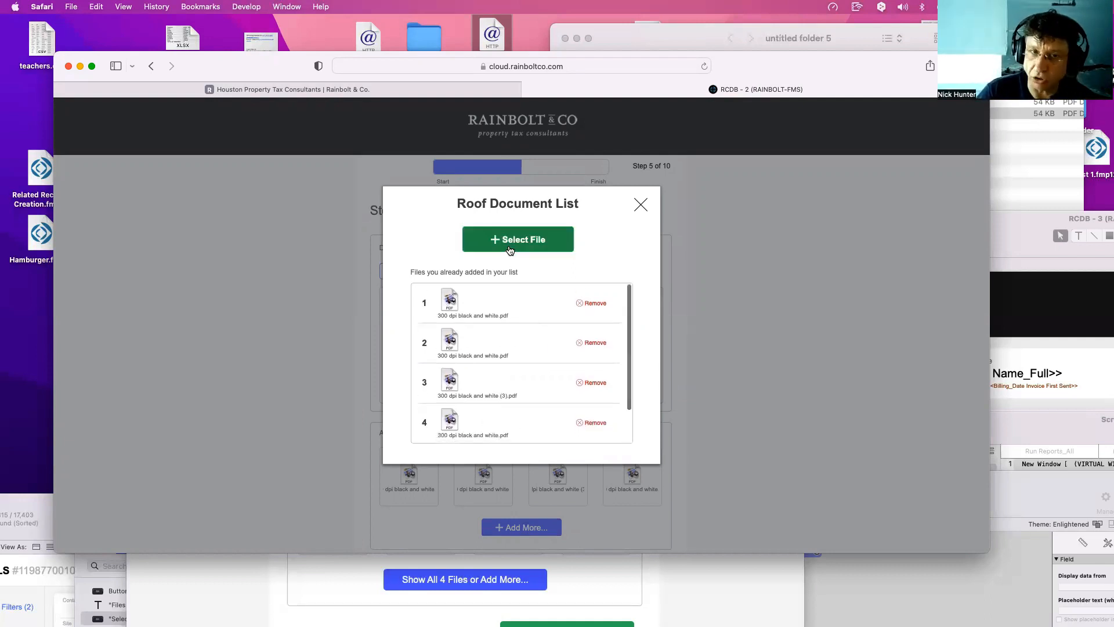
# Try to upload another 300 dpi black and white PDF through the Roof Document List and close the list.
pyautogui.click(510, 250)
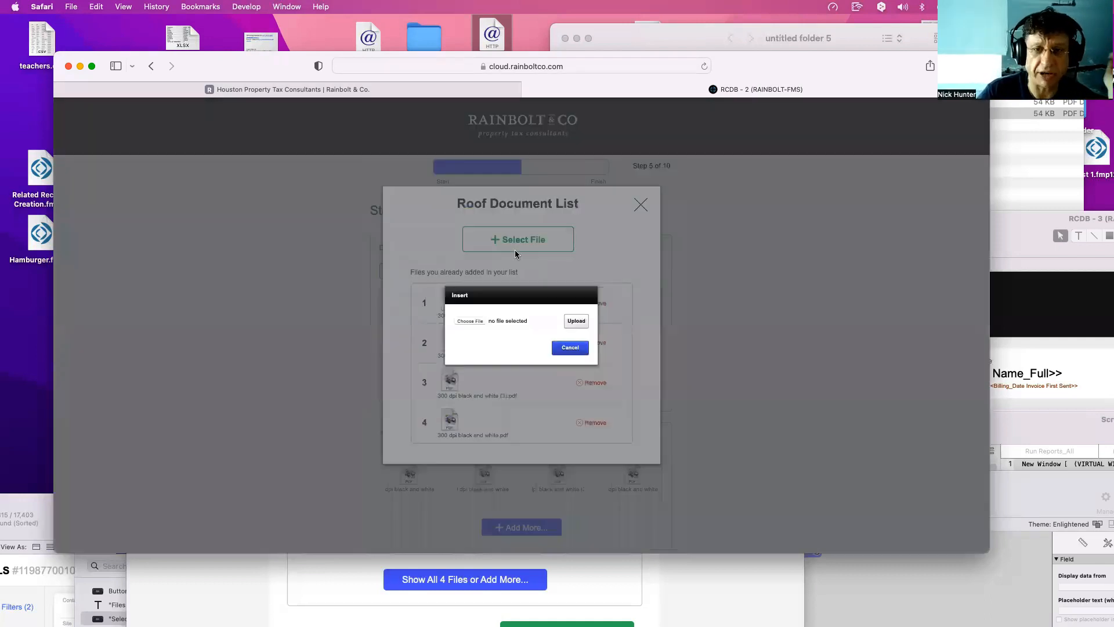
pyautogui.click(475, 318)
pyautogui.doubleClick(460, 277)
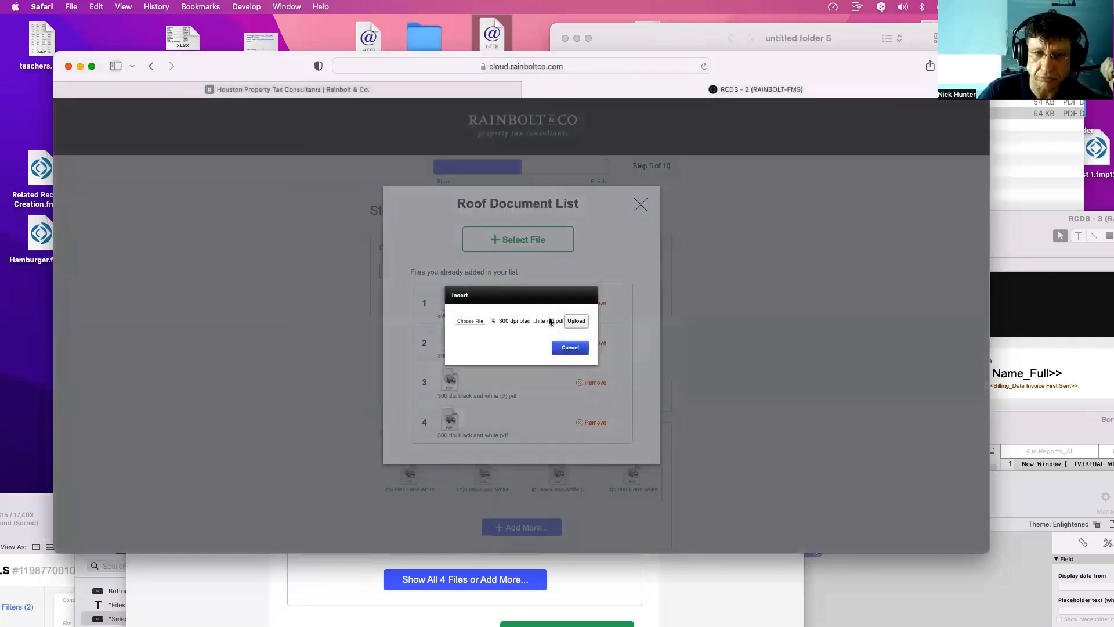
pyautogui.click(576, 320)
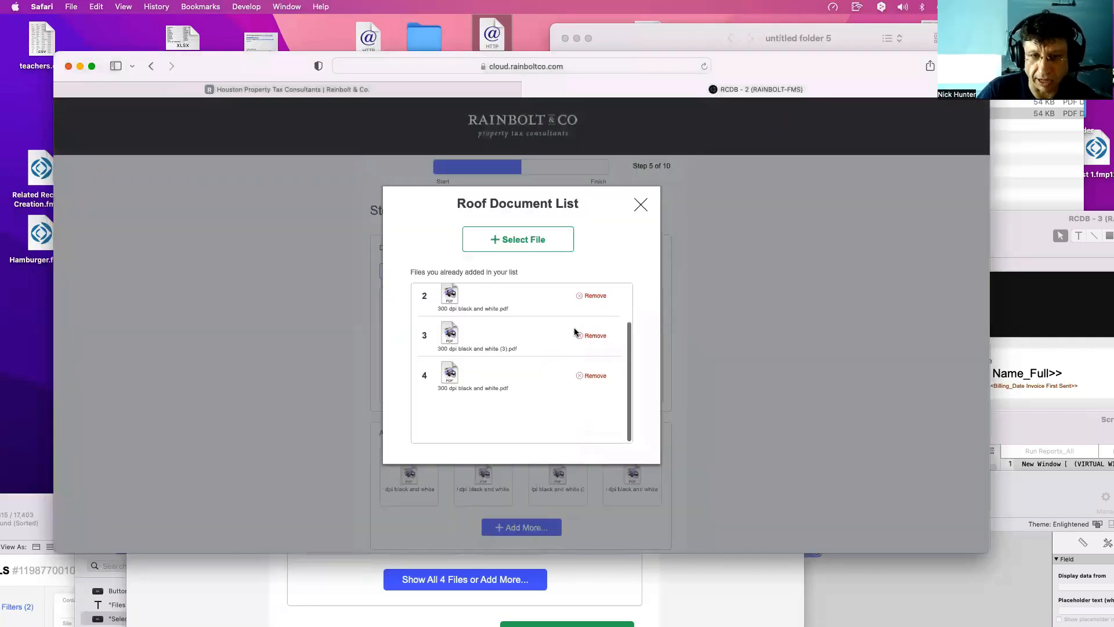
pyautogui.scroll(2, 573, 327)
pyautogui.click(640, 204)
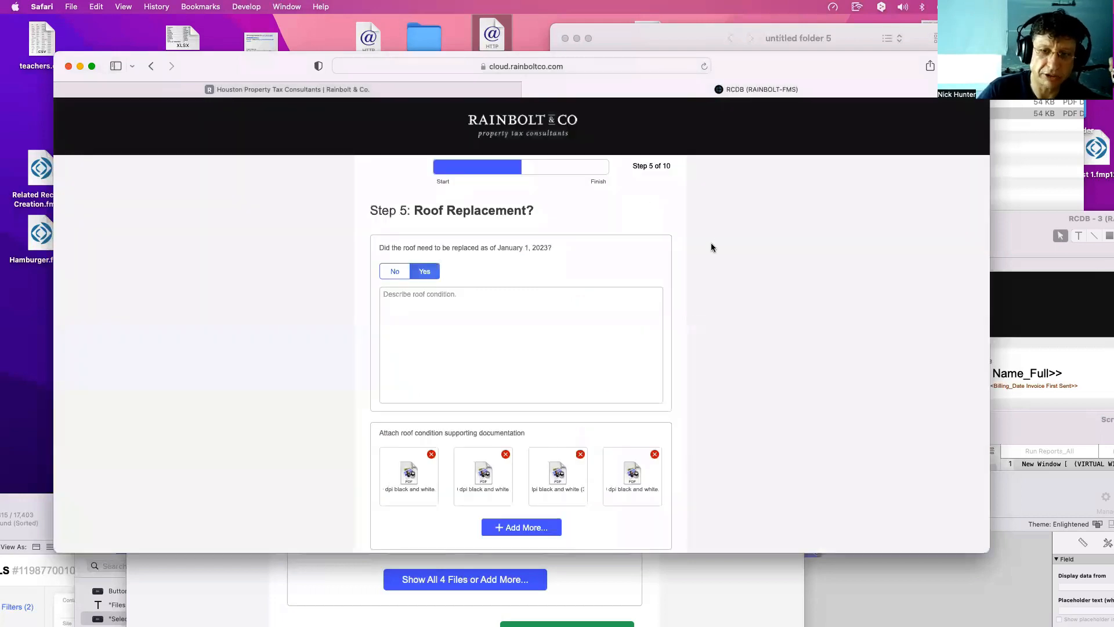
# Reopen the Roof Document List, upload 300 dpi black and white (3).pdf as a fifth file and close the list.
pyautogui.click(522, 526)
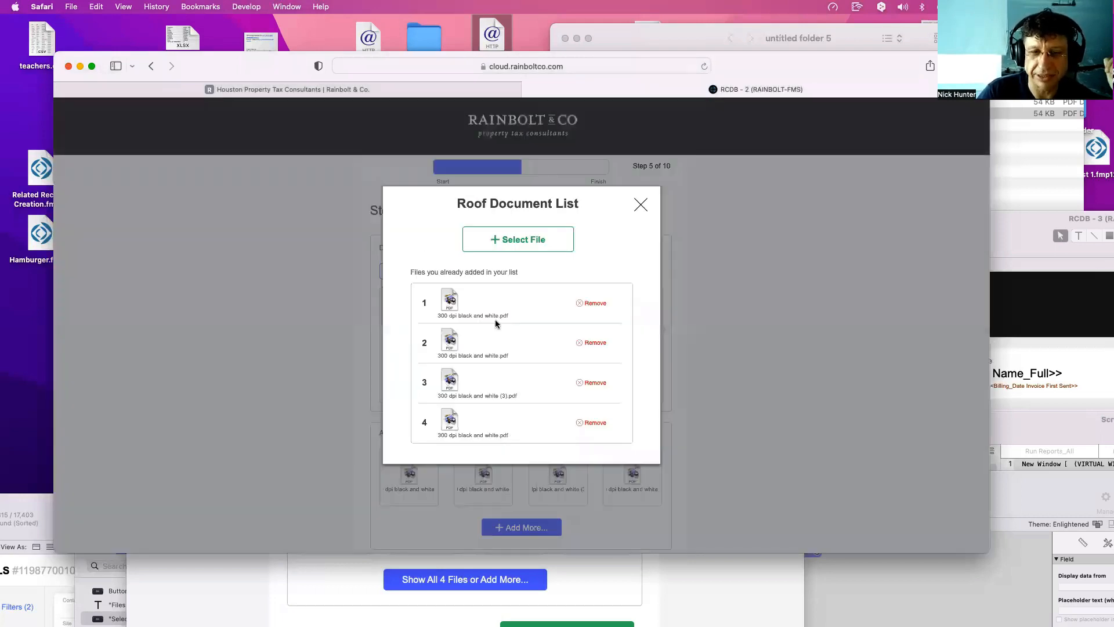
pyautogui.click(505, 243)
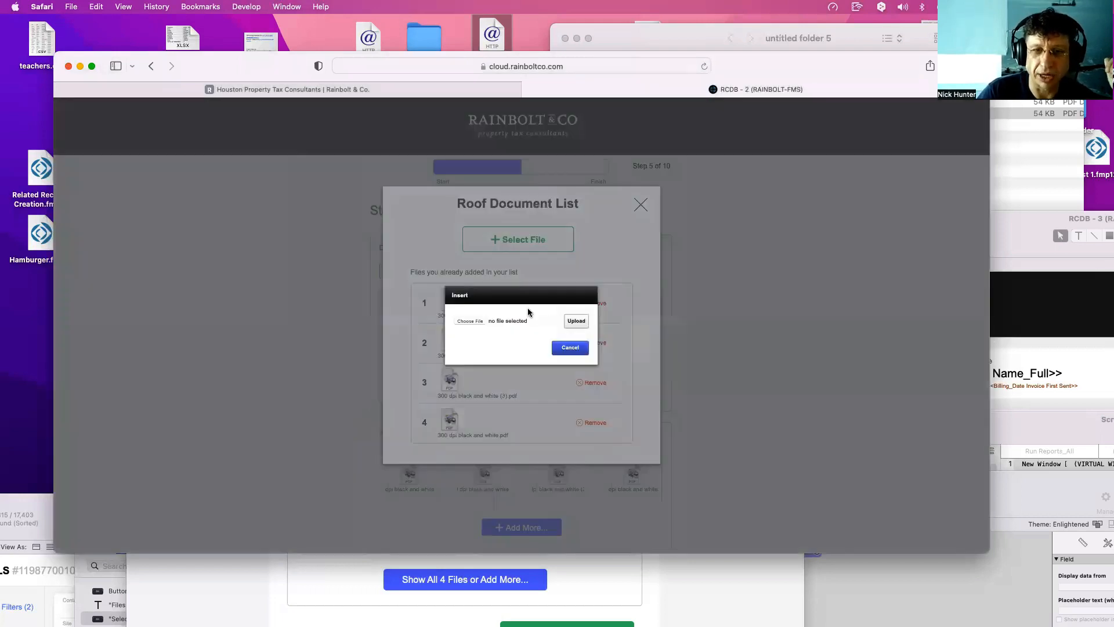
pyautogui.click(478, 322)
pyautogui.doubleClick(472, 275)
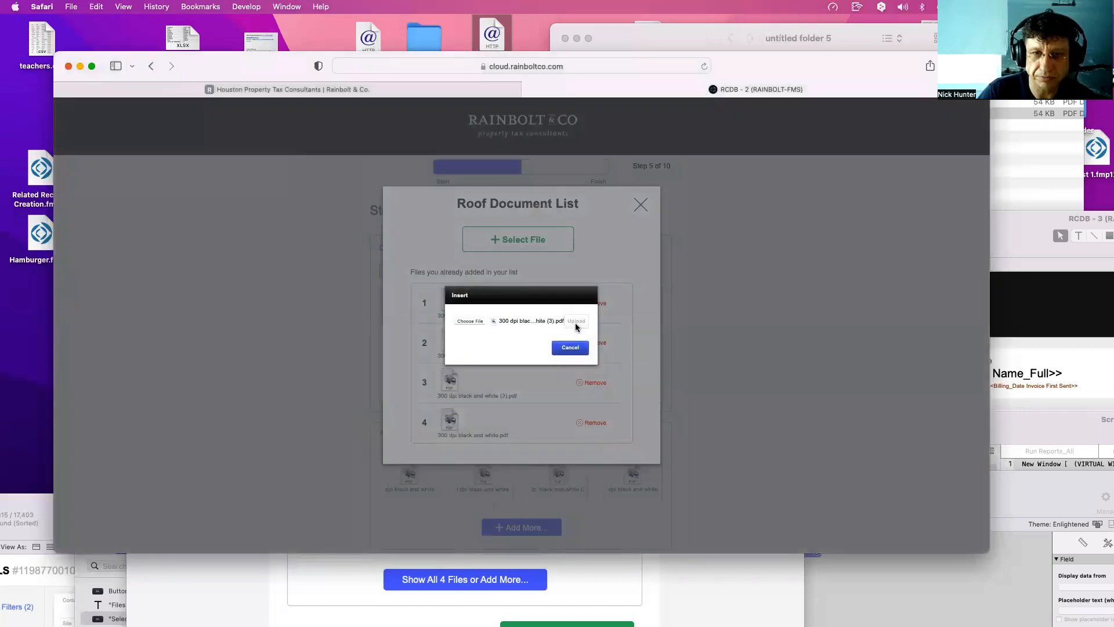
pyautogui.click(576, 321)
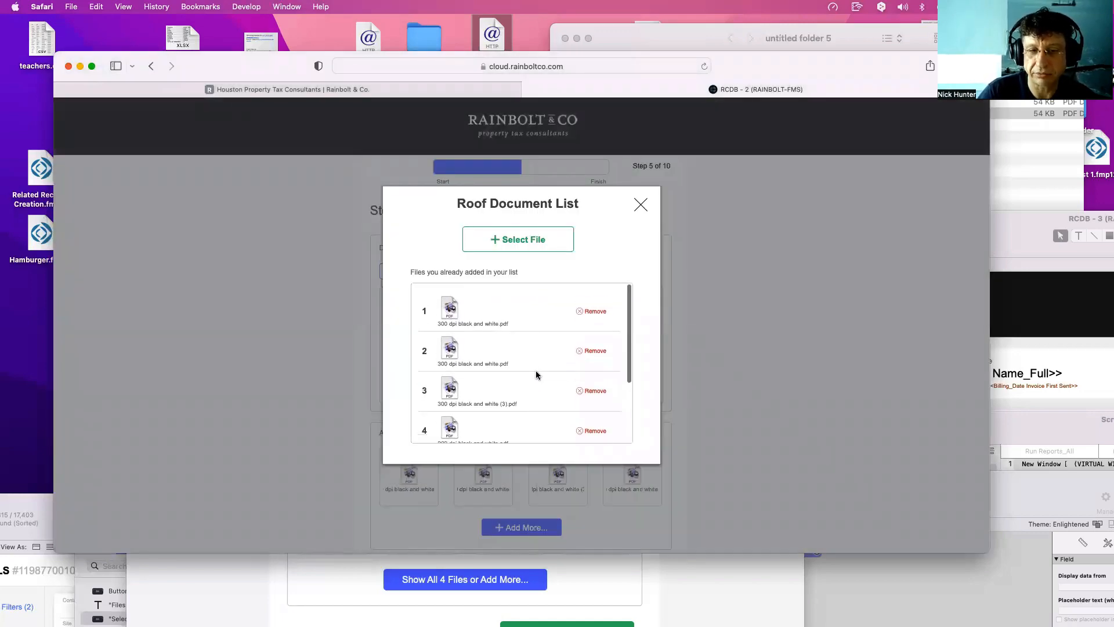
pyautogui.scroll(-4, 536, 372)
pyautogui.scroll(5, 535, 371)
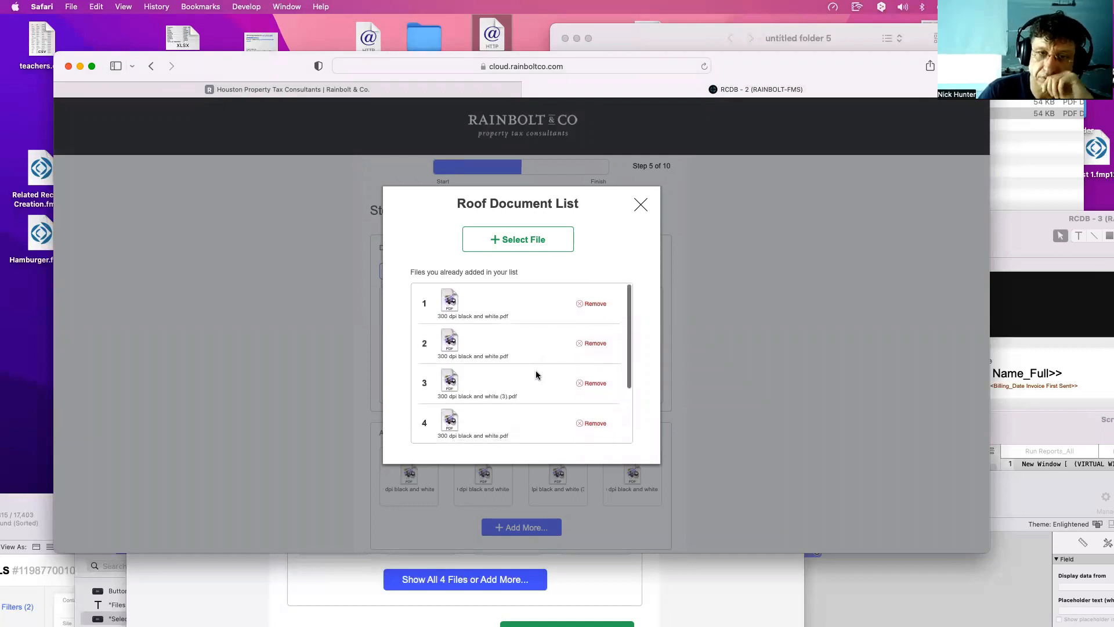
pyautogui.click(641, 203)
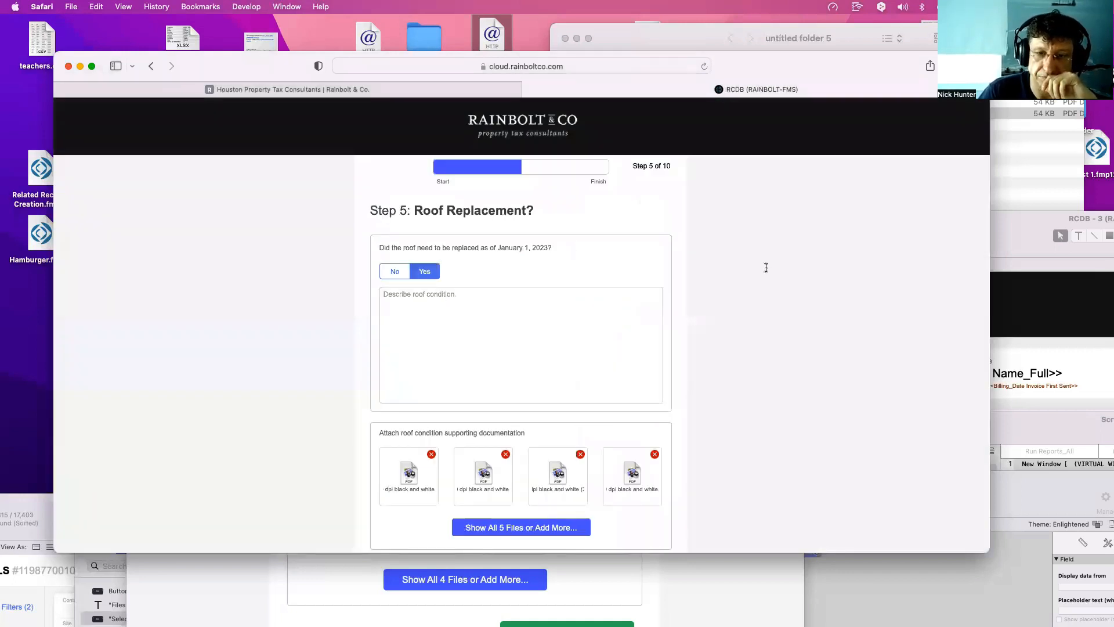
# Examine the Step 5 Roof Replacement page from its heading down to the supporting documentation and the Save Progress option.
pyautogui.scroll(-3, 604, 356)
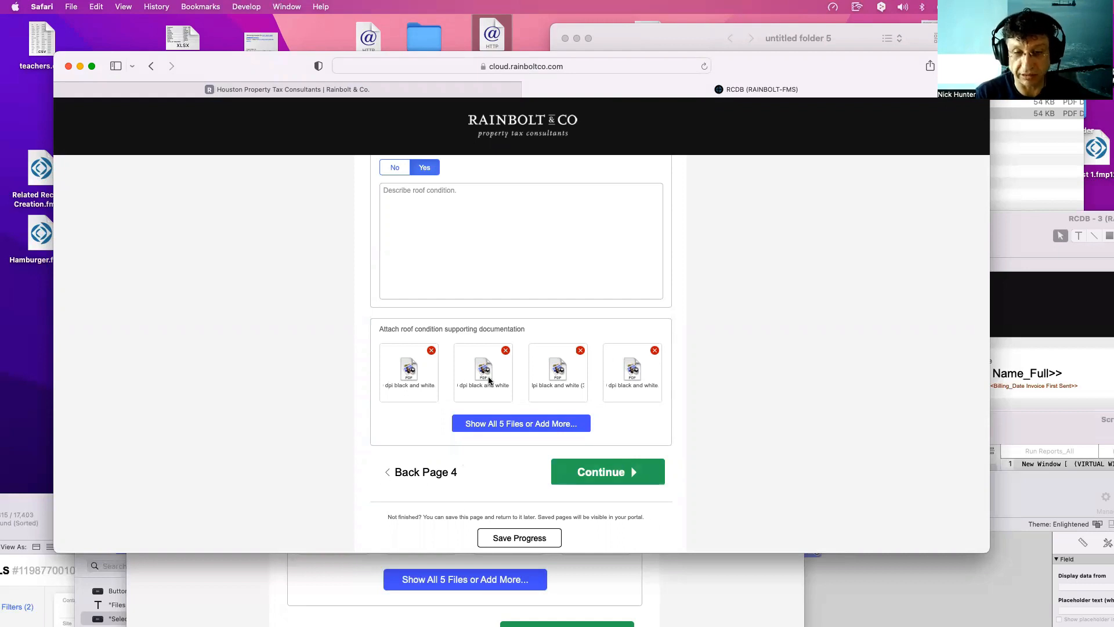
pyautogui.scroll(1, 489, 380)
pyautogui.scroll(5, 422, 190)
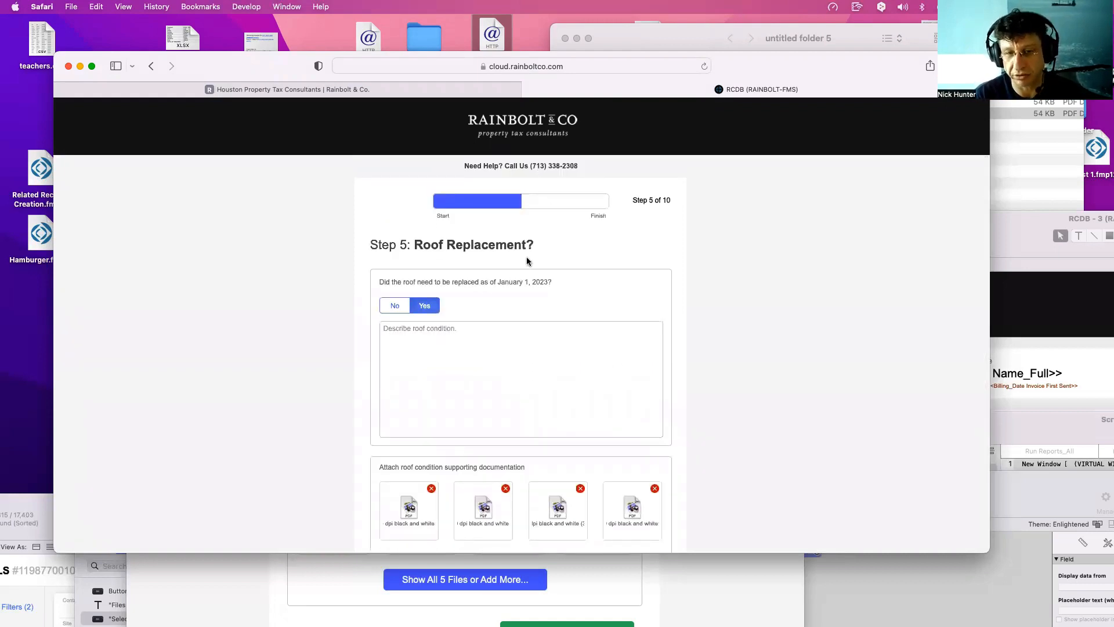
pyautogui.scroll(-5, 538, 269)
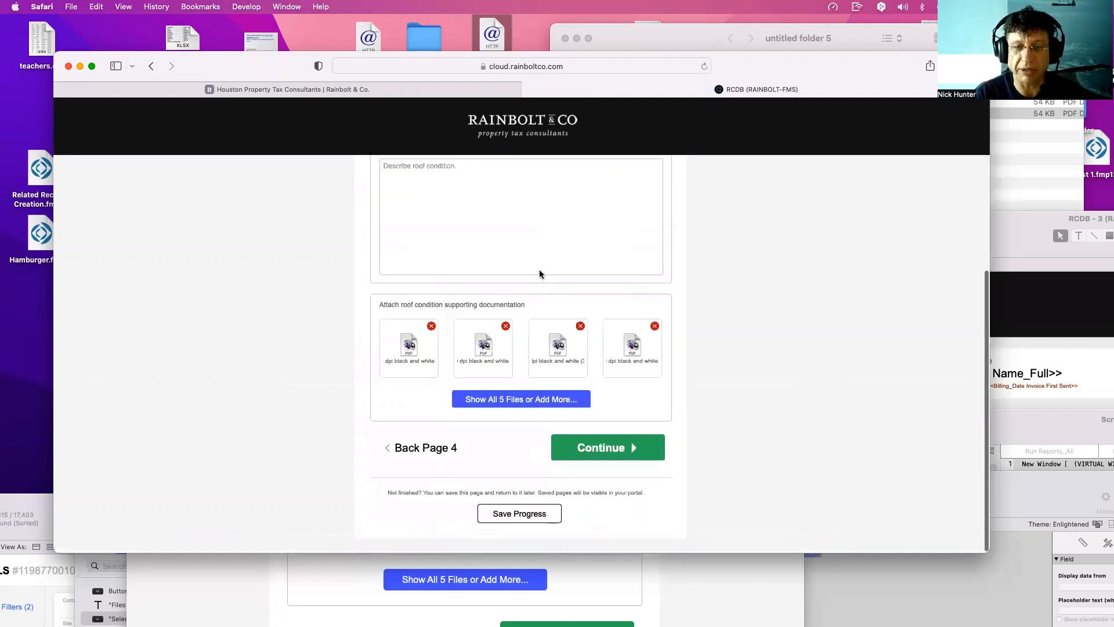
pyautogui.scroll(5, 539, 269)
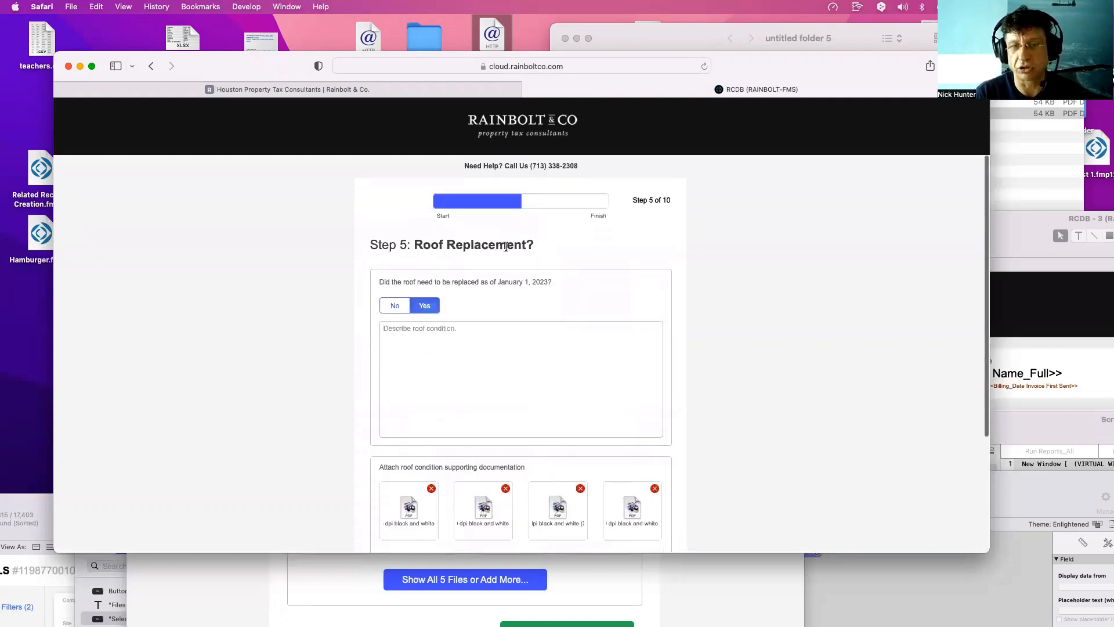
pyautogui.tripleClick(506, 246)
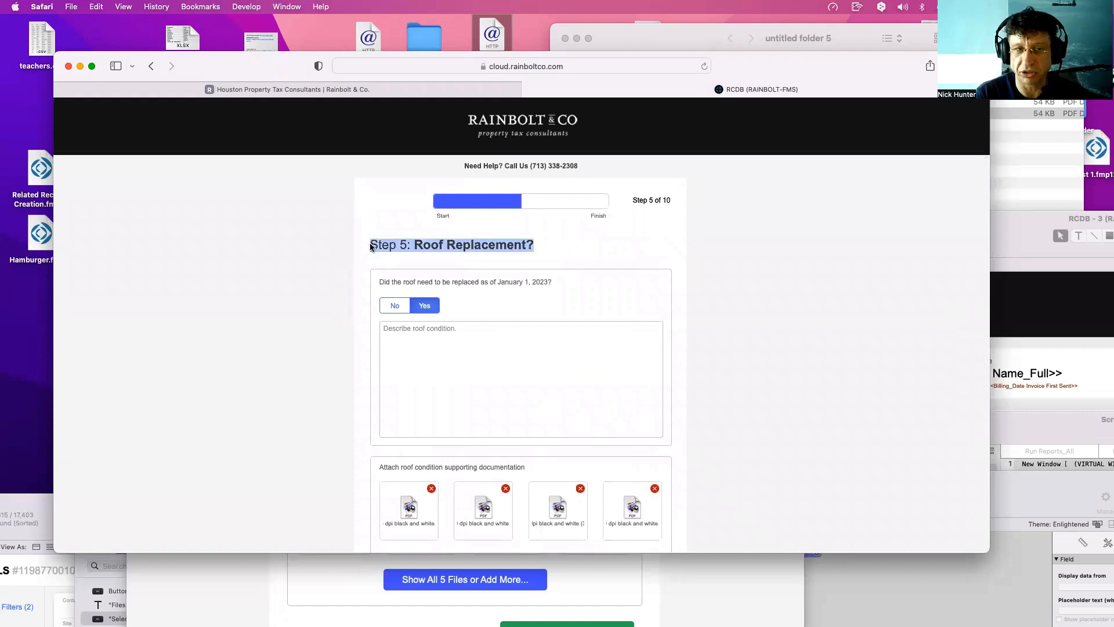
pyautogui.scroll(-3, 359, 248)
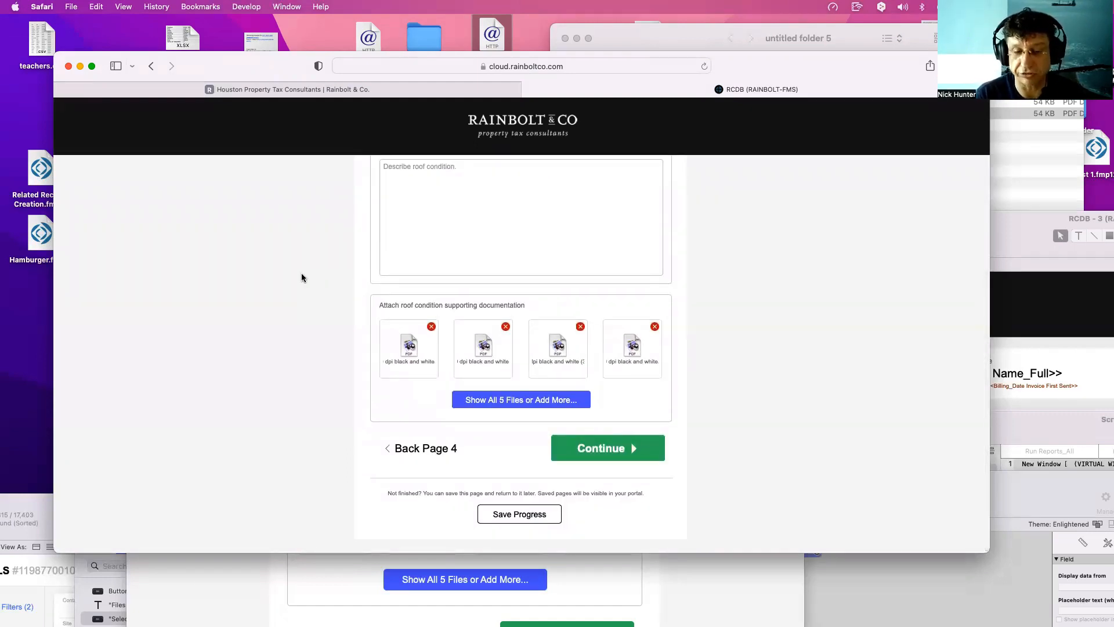
pyautogui.scroll(1, 301, 277)
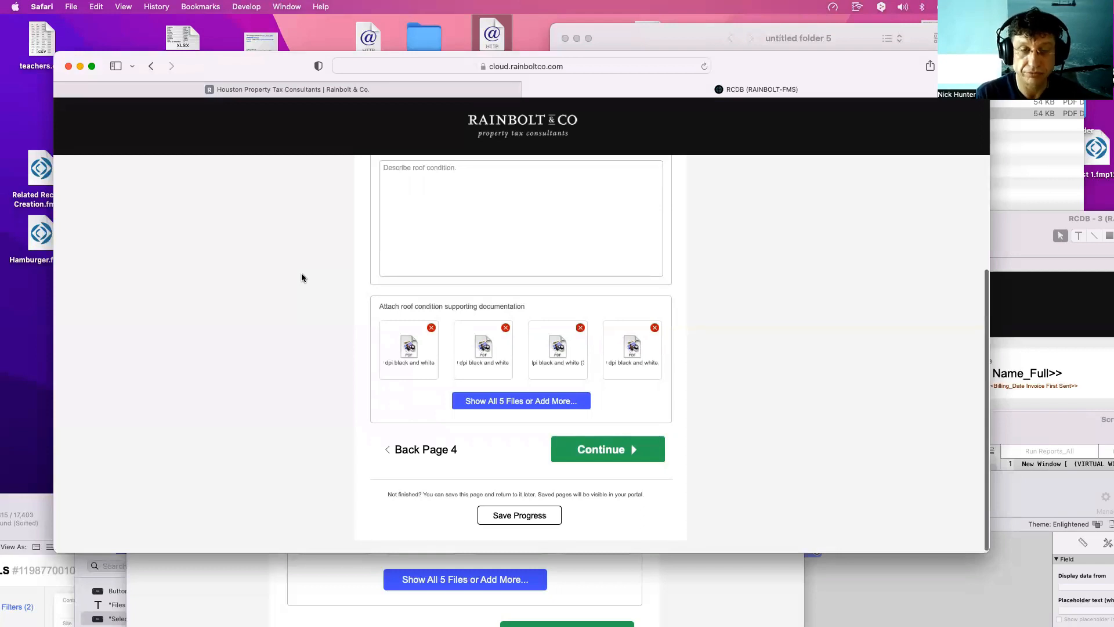